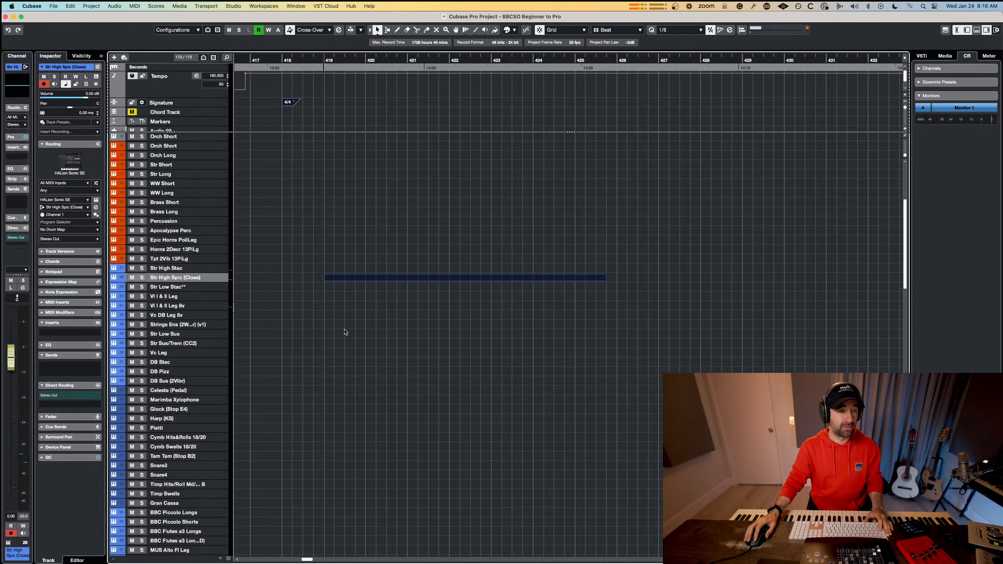
Open the Str High Spic (Close) part in the Key Editor and place the playhead just after bar 418.
double_click(355, 278)
scroll(298, 300, "left", 3)
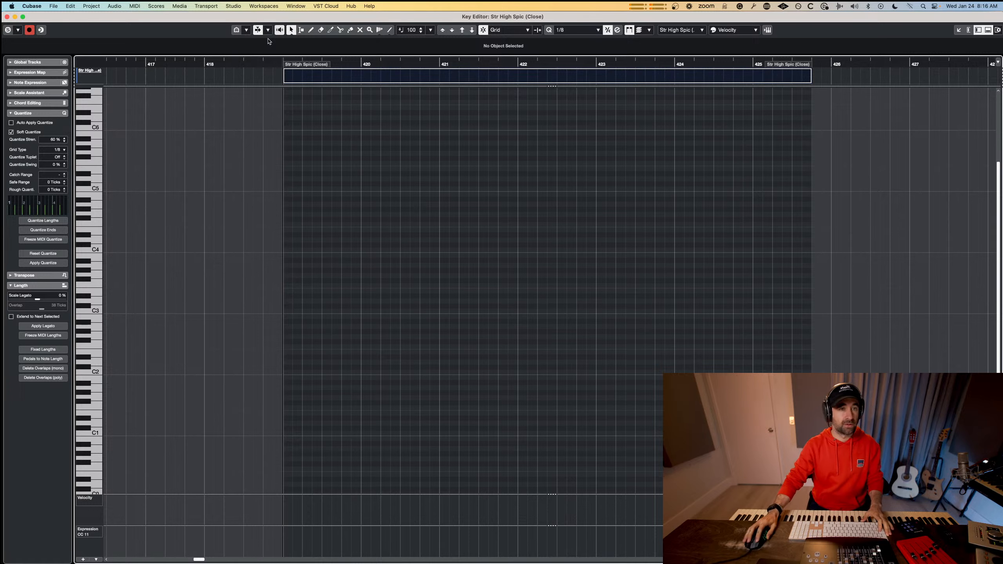
left_click(217, 69)
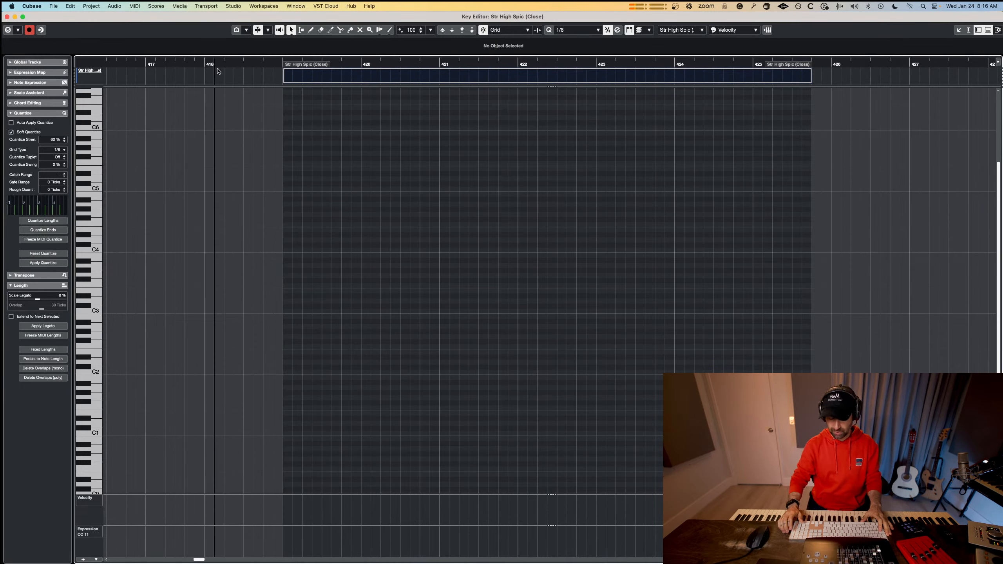
key("KP_Multiply")
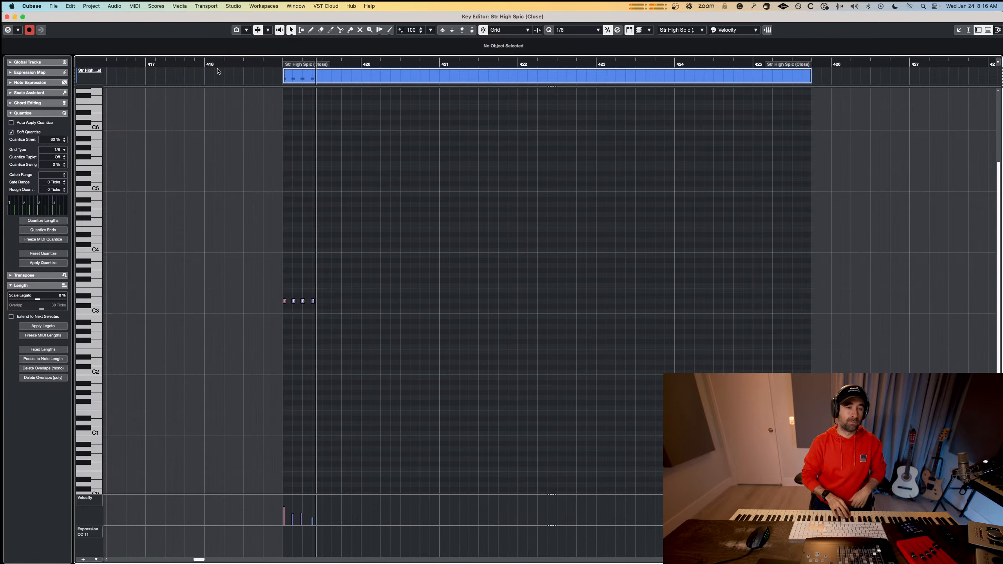
key("space")
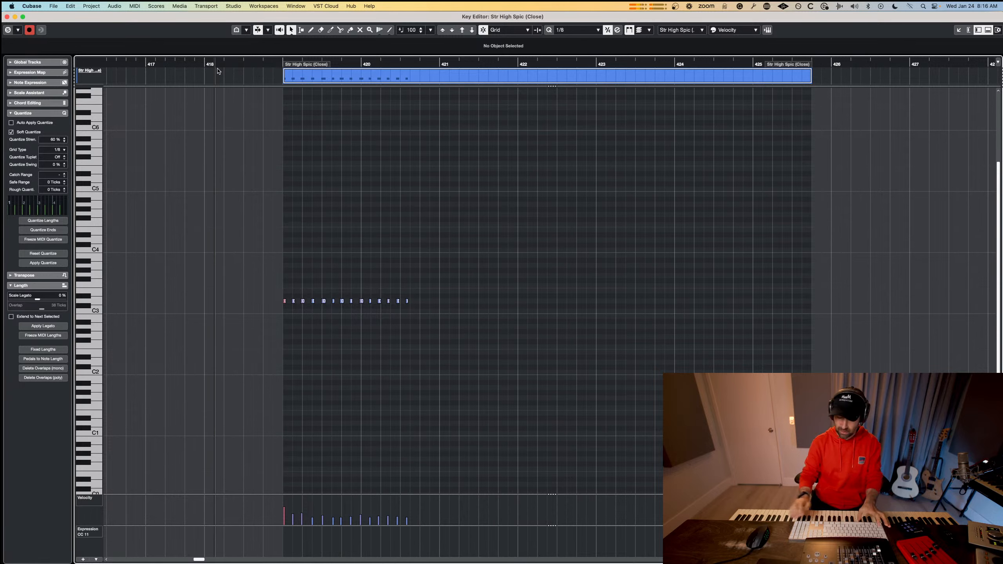
key("super+z")
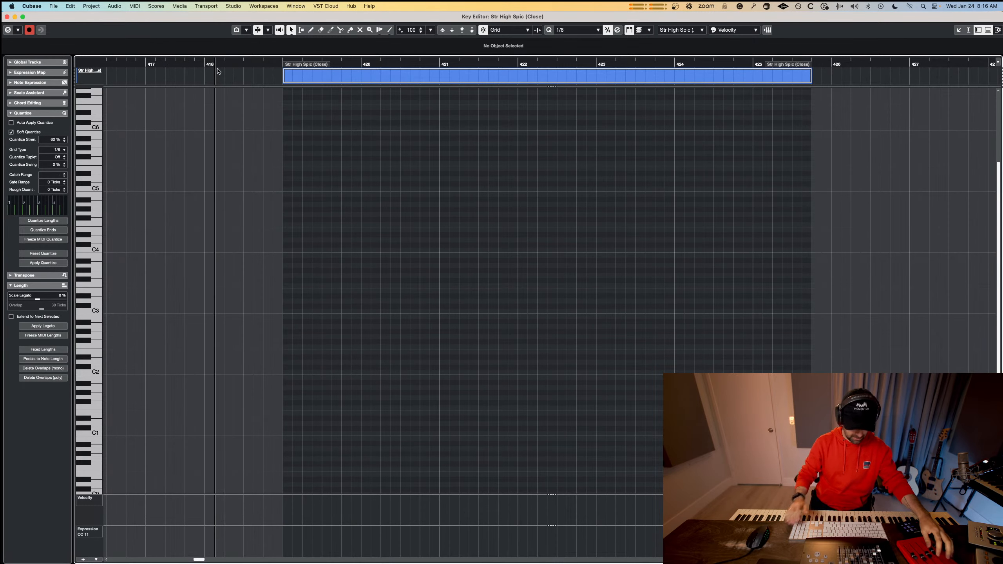
Record a repeated eighth-note D3 line with CC 11 expression from bar 419 to bar 427.
key("KP_Multiply")
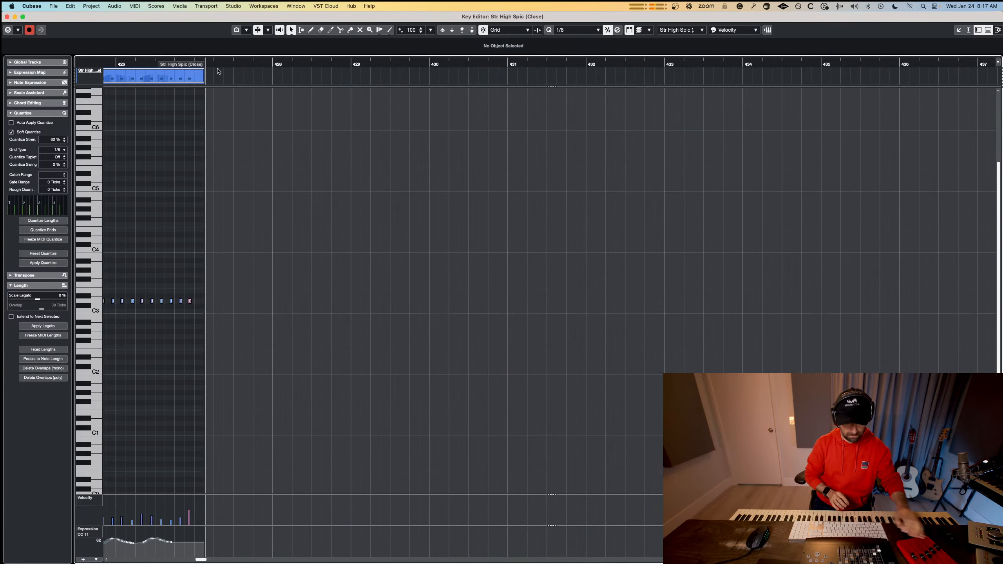
key("space")
scroll(484, 226, "right", 5)
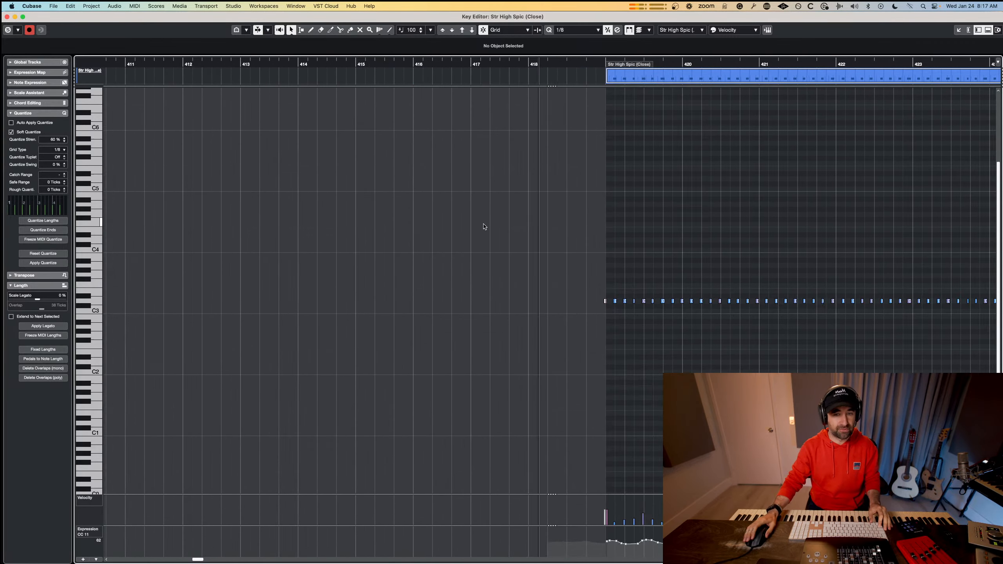
scroll(484, 227, "right", 6)
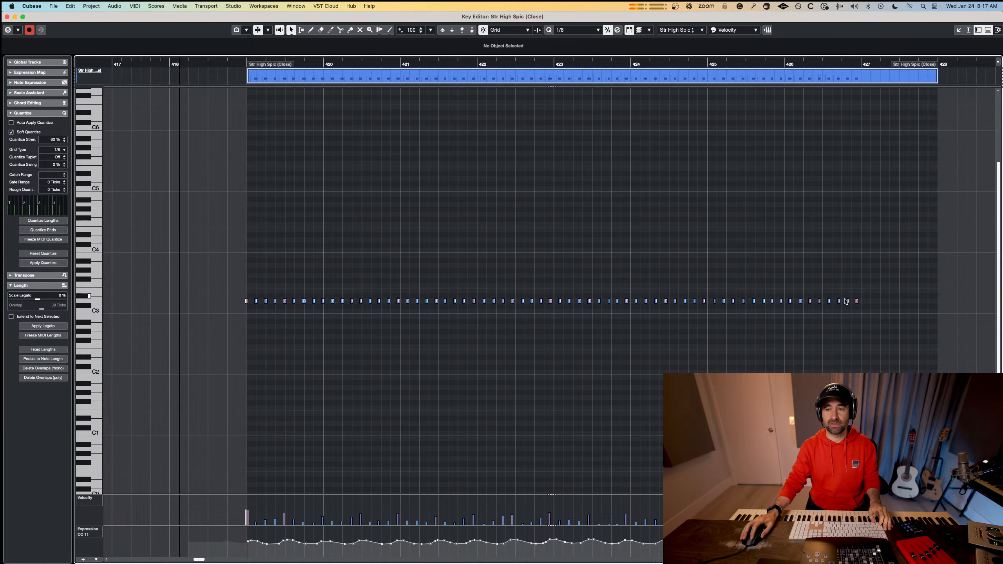
scroll(497, 373, "right", 1)
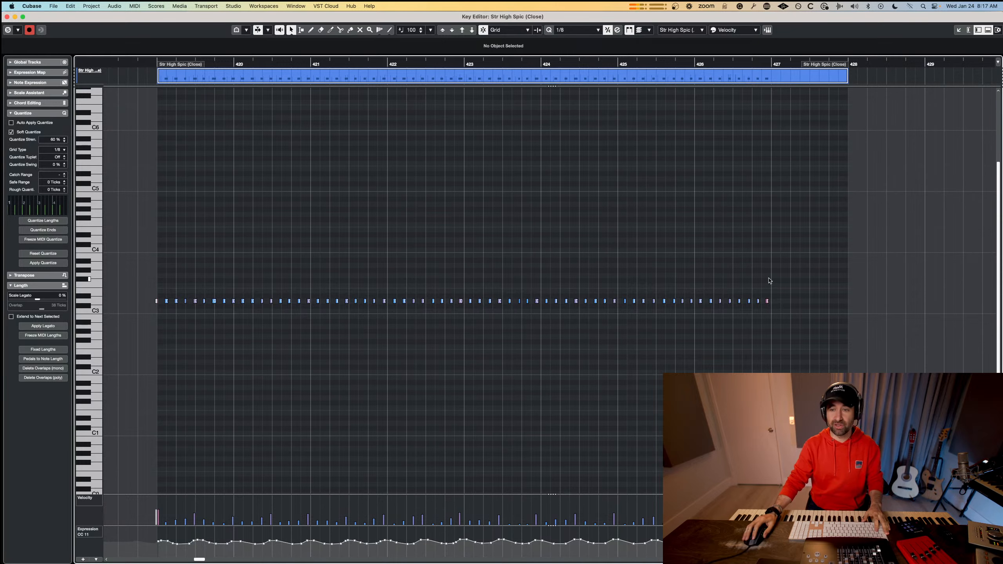
Quantize all the recorded D3 notes to the 1/8 grid.
left_click_drag(769, 280, 139, 331)
scroll(142, 318, "up", 1)
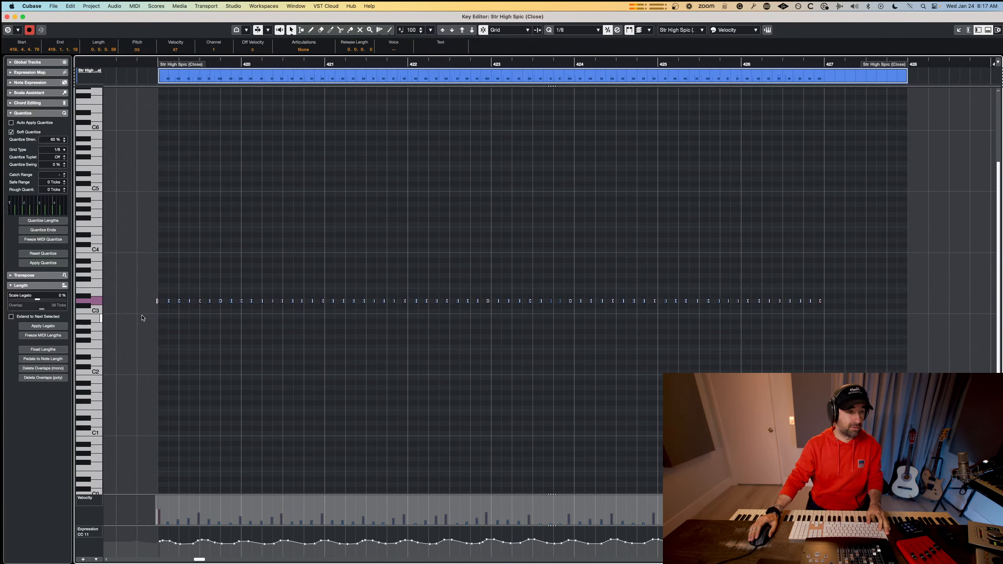
scroll(143, 318, "up", 3)
key("q")
key("q")
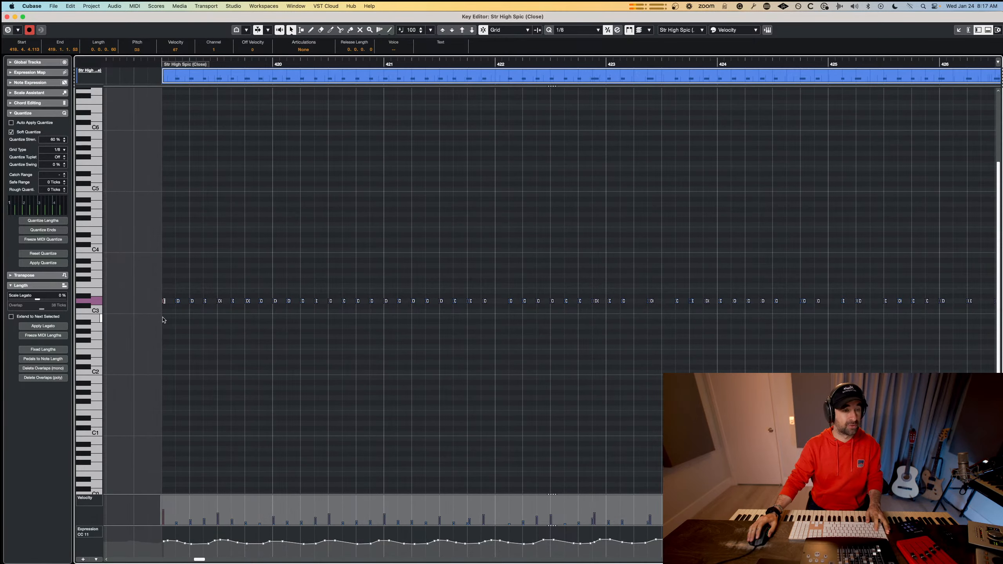
Clean up the first D3 note so that it starts exactly at bar 419 with a length of 0.0.0.116.
scroll(166, 314, "up", 2)
scroll(171, 313, "up", 1)
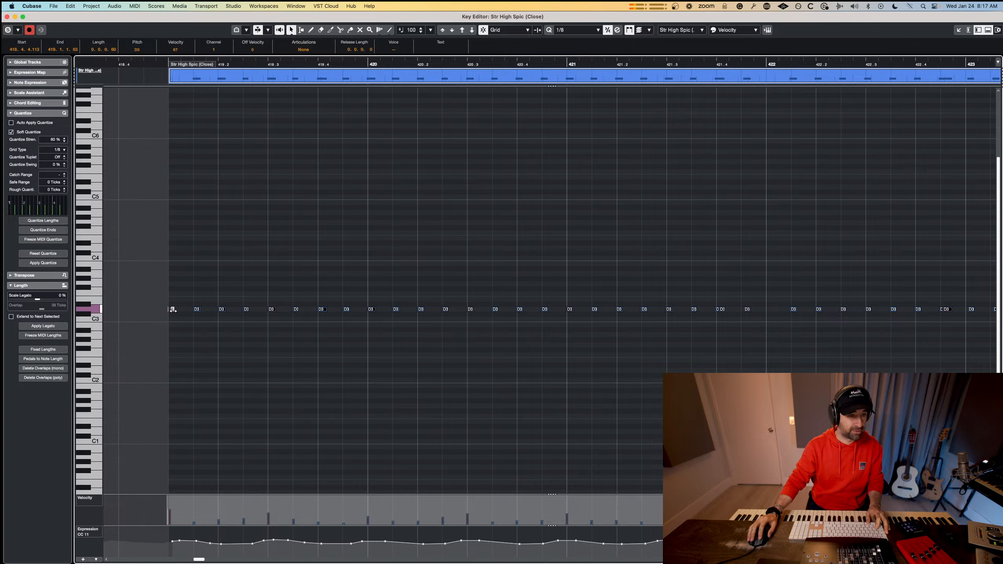
left_click(172, 321)
mouse_move(172, 310)
left_mouse_down()
mouse_move(192, 310)
mouse_move(177, 310)
left_mouse_up()
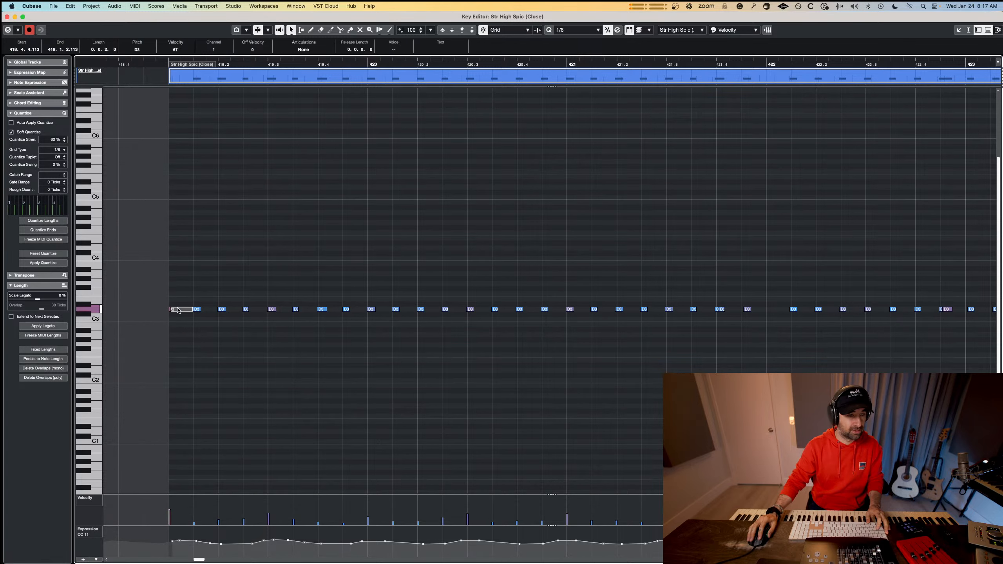
key("Delete")
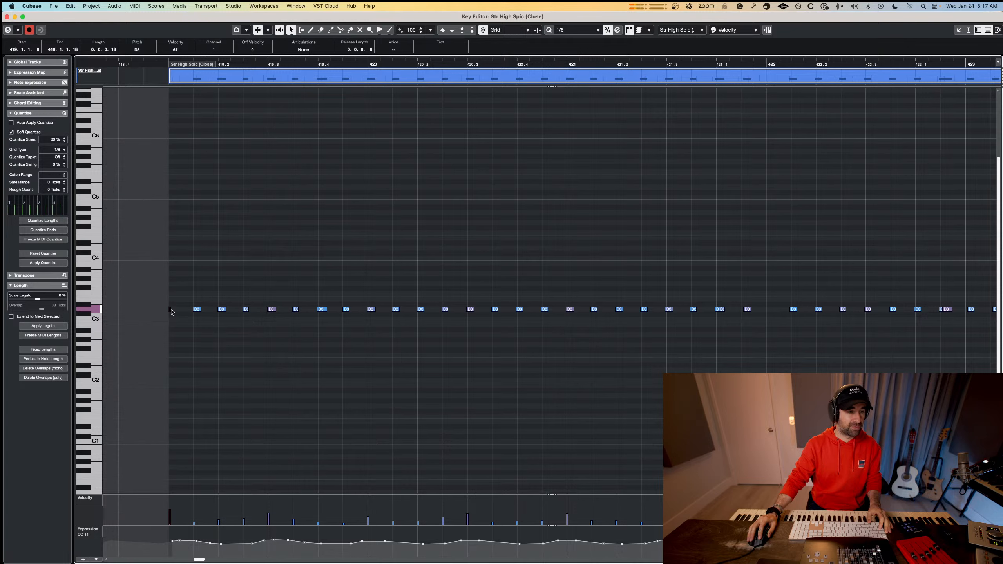
left_click_drag(170, 310, 181, 310)
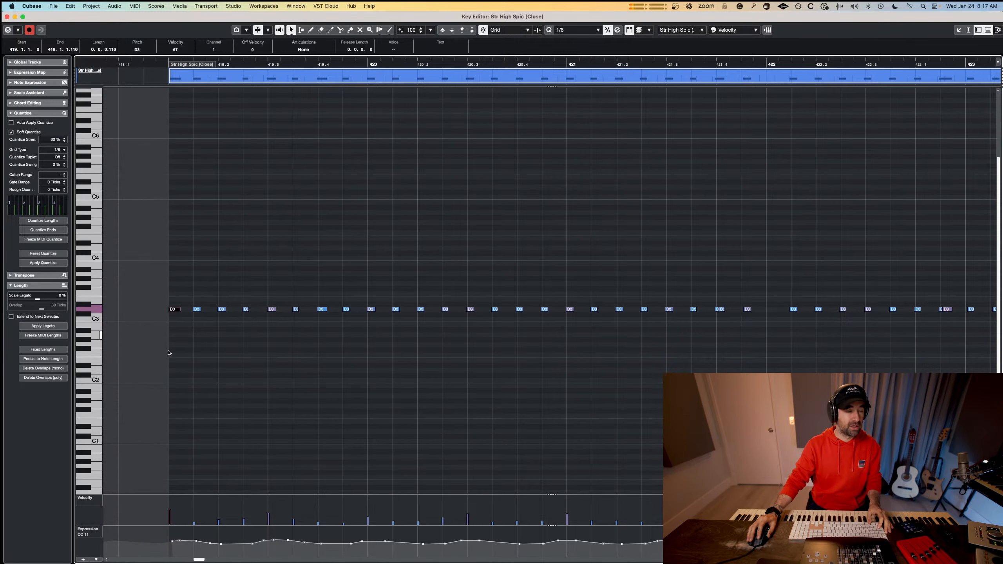
Try moving the first D3 note slightly past the start of bar 419 and undo the move.
scroll(178, 327, "up", 5)
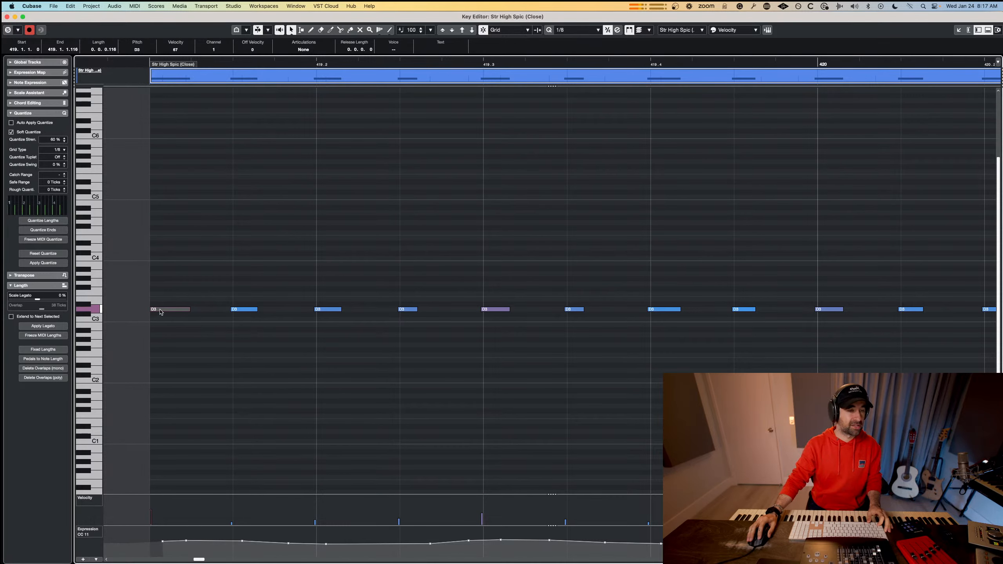
left_click_drag(158, 312, 167, 310)
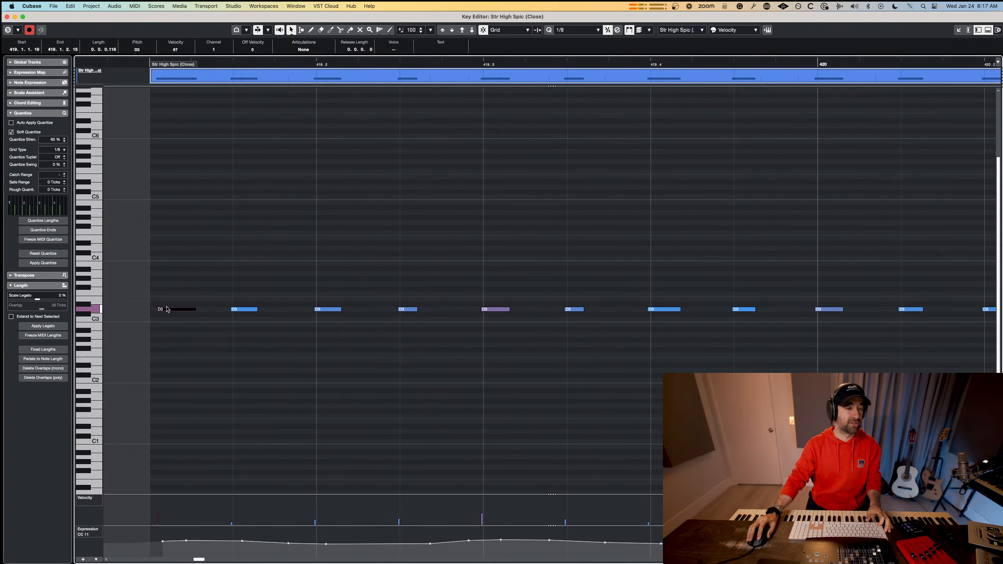
key("super+z")
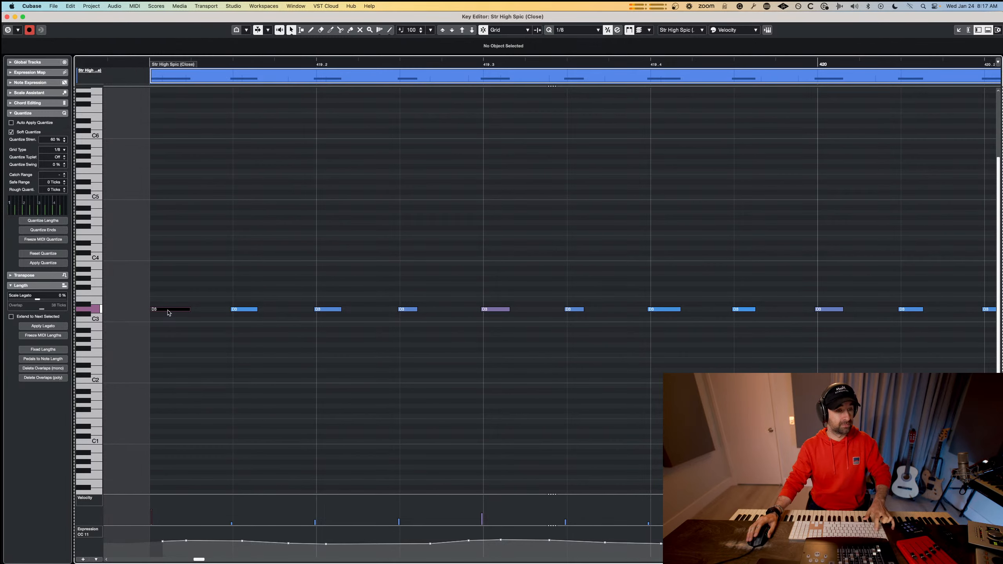
left_click(244, 293)
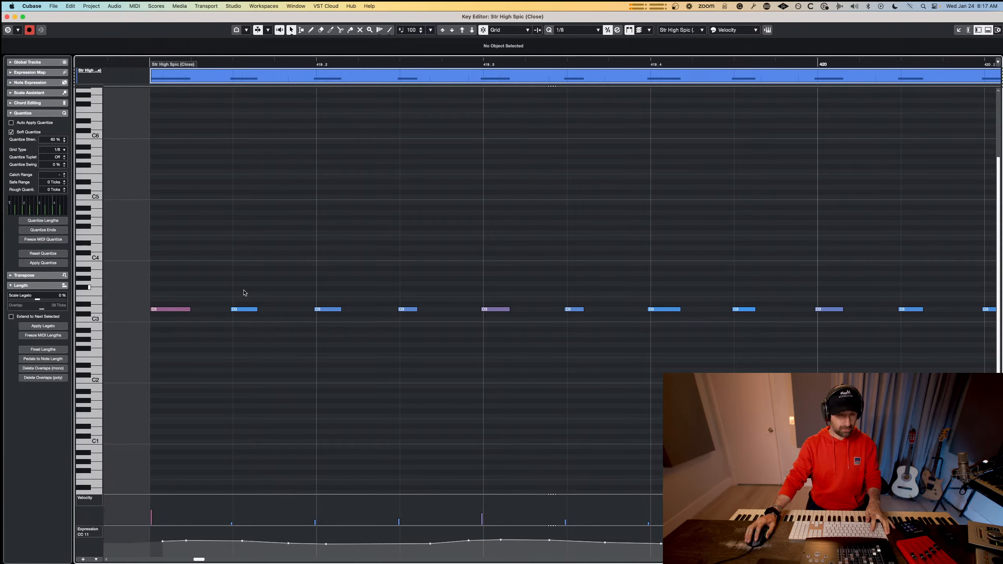
Extend the start of the Str High Spic (Close) part to bar 418 and check its opening in the Key Editor.
key("super+w")
left_click_drag(323, 283, 282, 283)
left_click(319, 289)
double_click(320, 278)
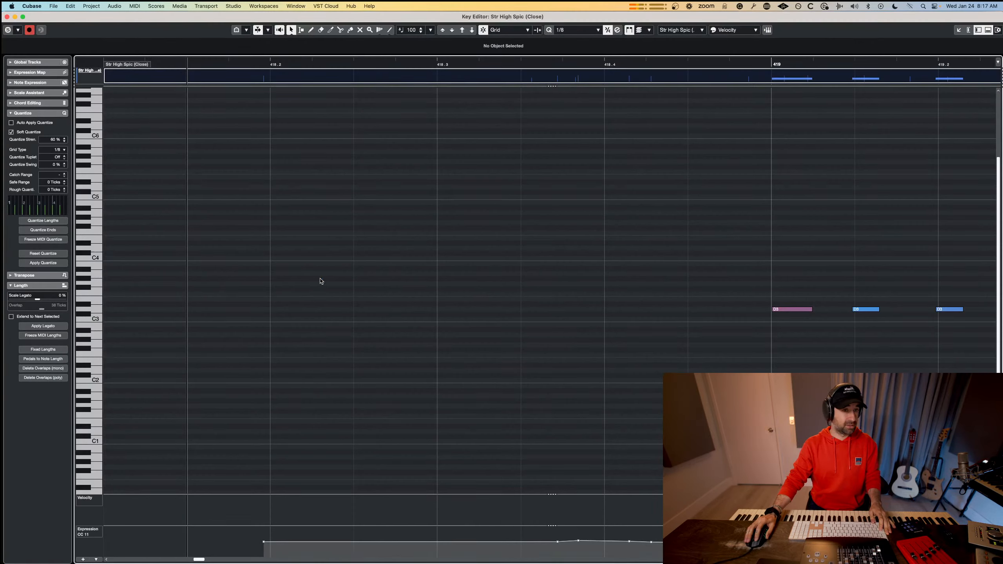
key("super+w")
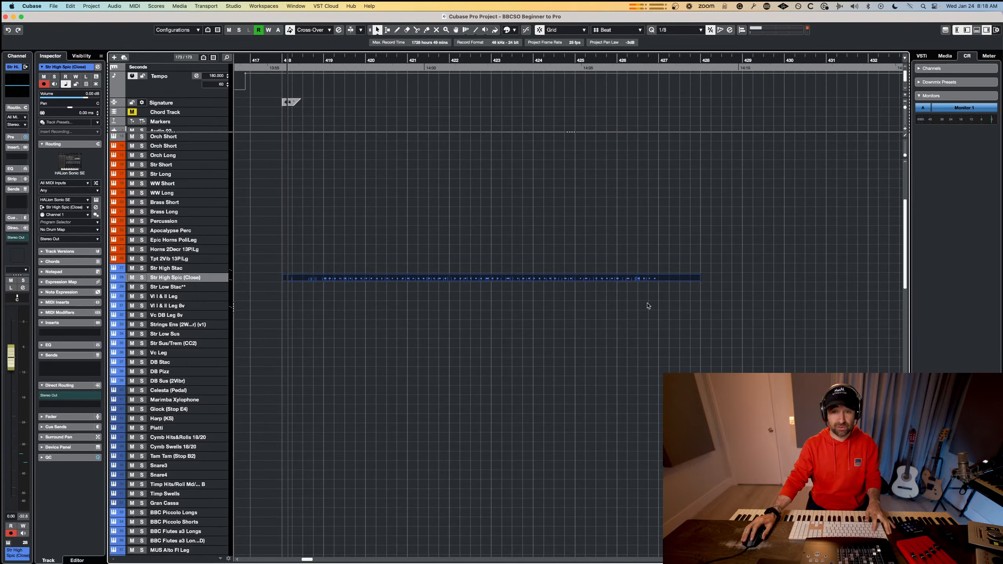
Try a copy of the part at bar 427, inspecting its first notes, and undo back to the part starting at bar 419.
left_click_drag(327, 282, 669, 281)
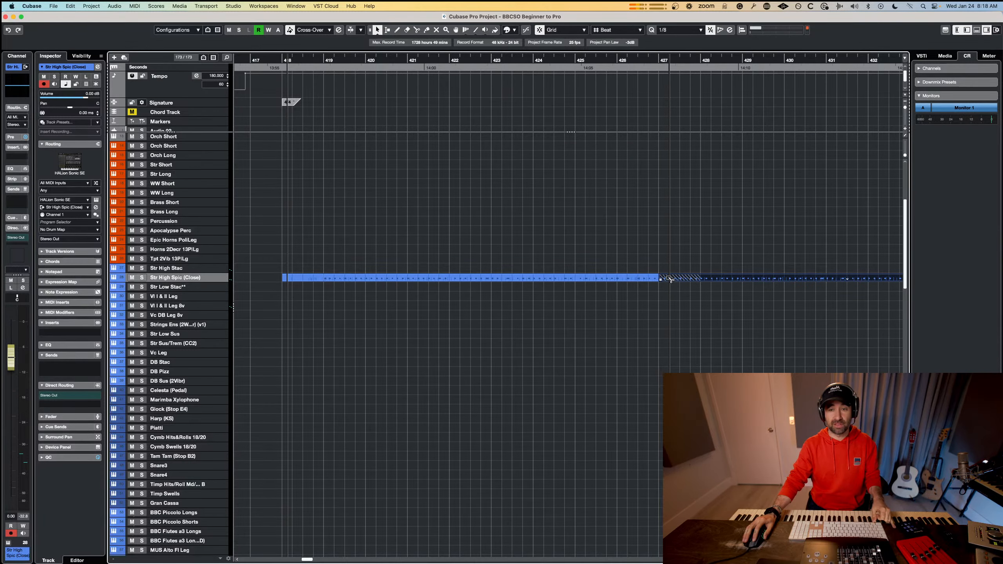
double_click(670, 280)
scroll(279, 285, "left", 5)
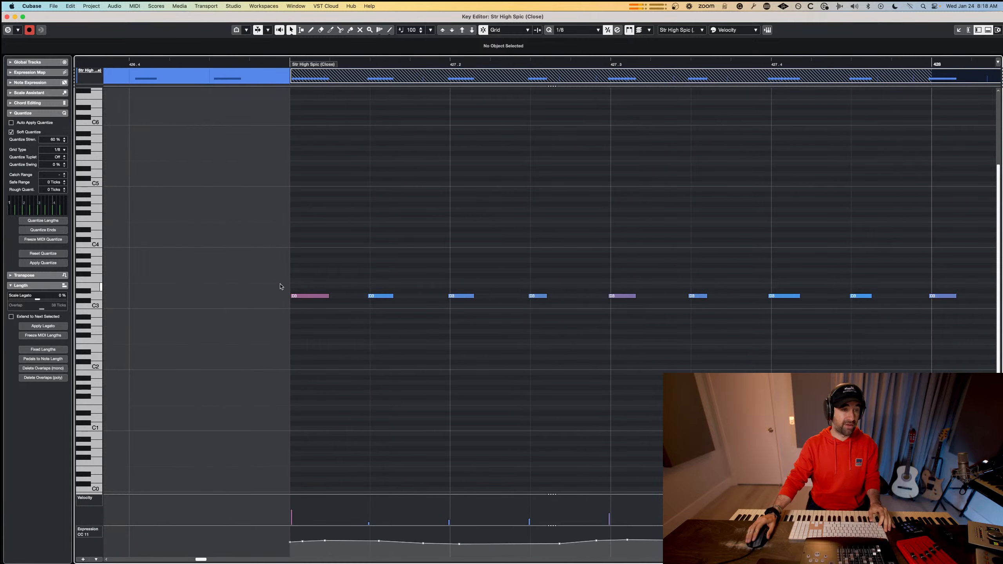
left_click_drag(298, 278, 323, 307)
key("Escape")
left_click(340, 310)
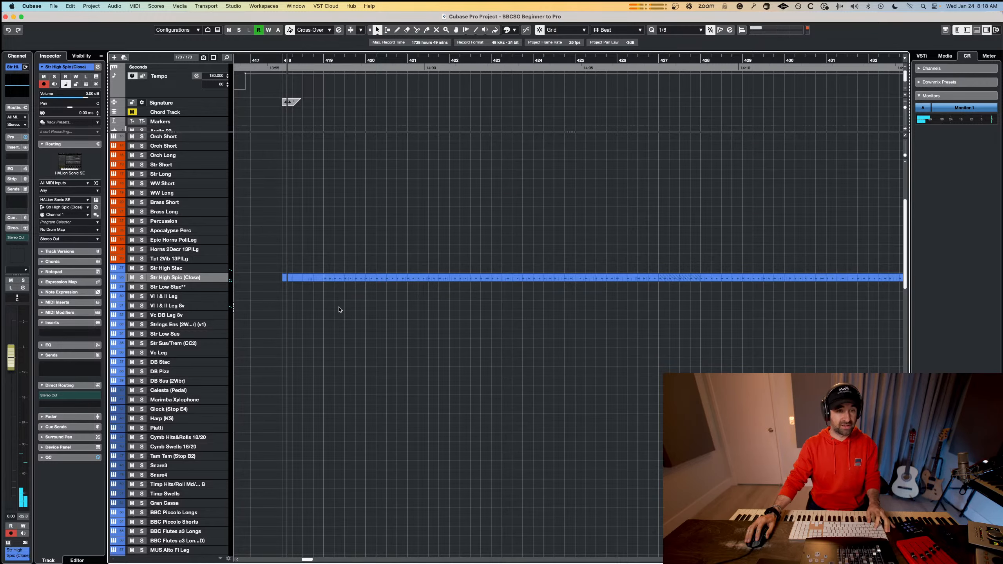
key("super+z")
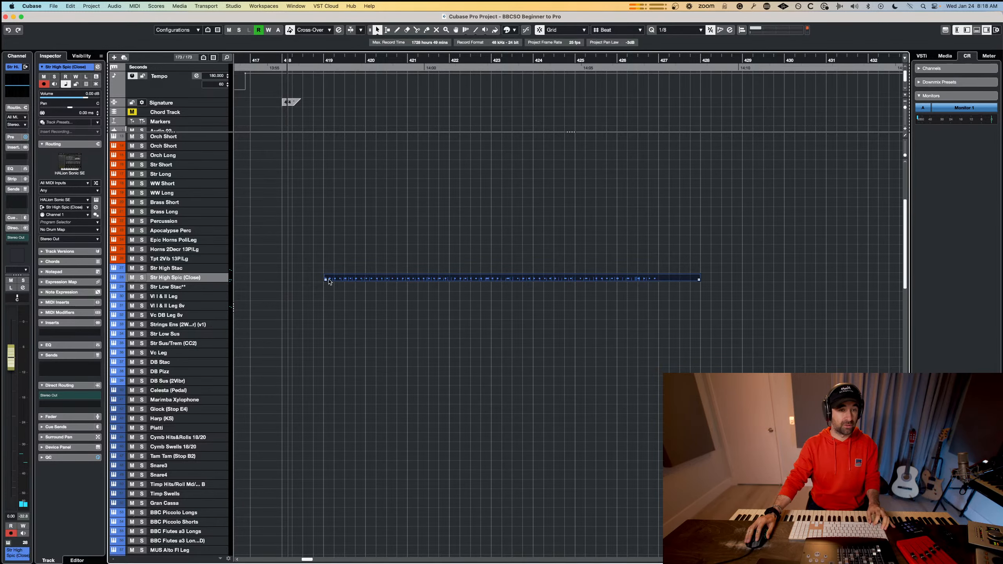
Extend the part's start to bar 418 and make its first D3 note begin slightly ahead of bar 419.
left_click_drag(326, 280, 283, 280)
double_click(342, 280)
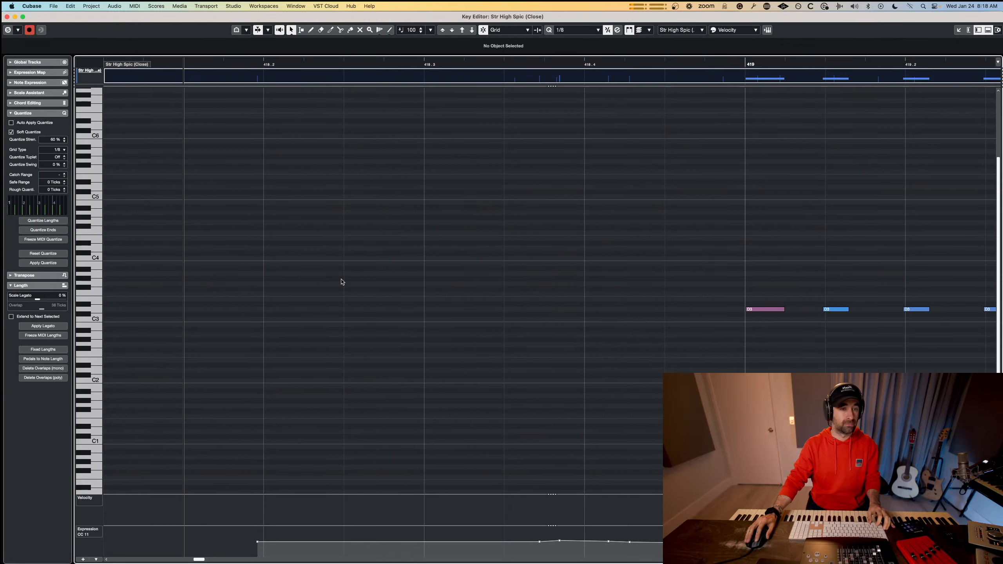
left_click_drag(746, 310, 721, 307)
key("q")
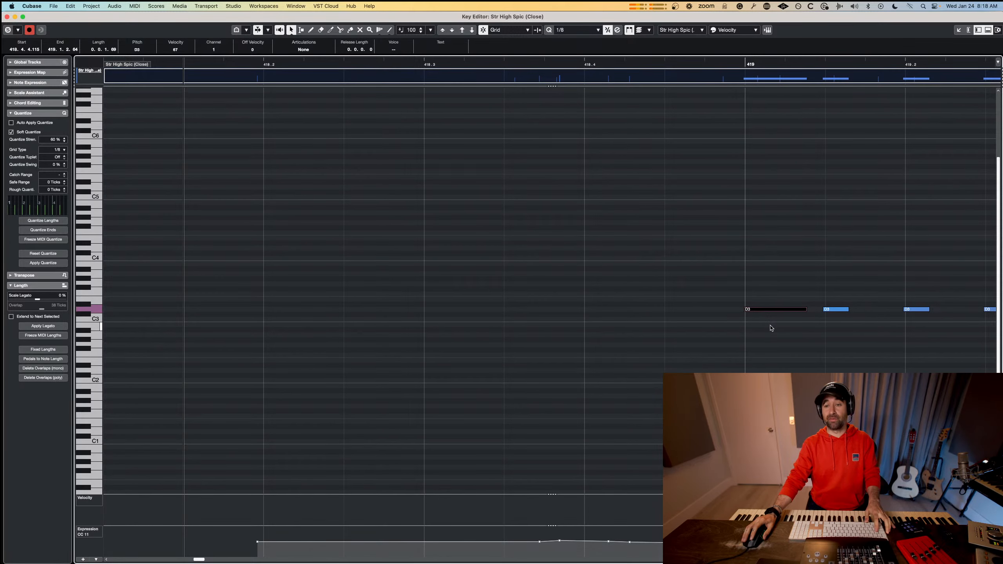
key("Escape")
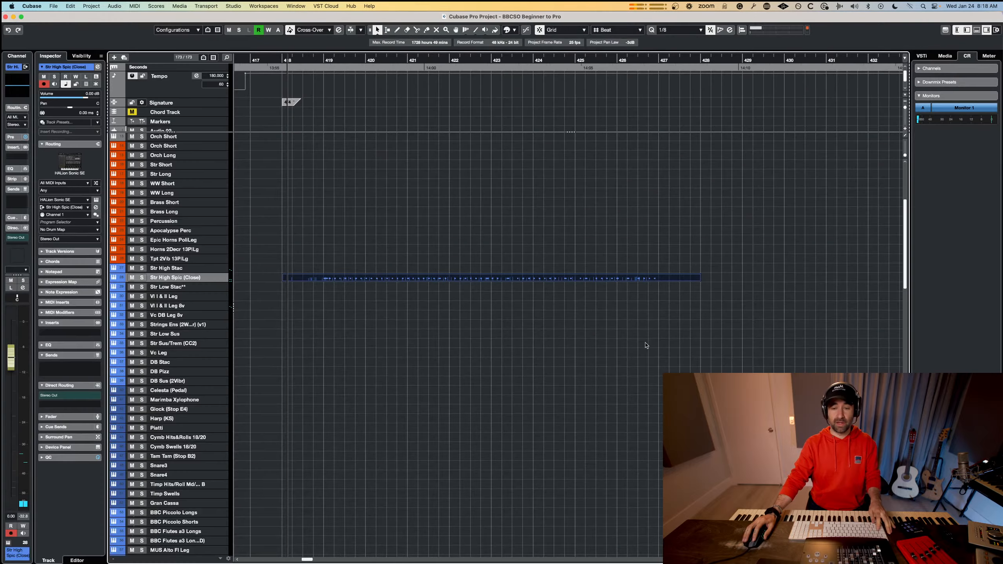
Try splitting the part at bar 419, check the second section's opening notes, and undo the split.
double_click(324, 278)
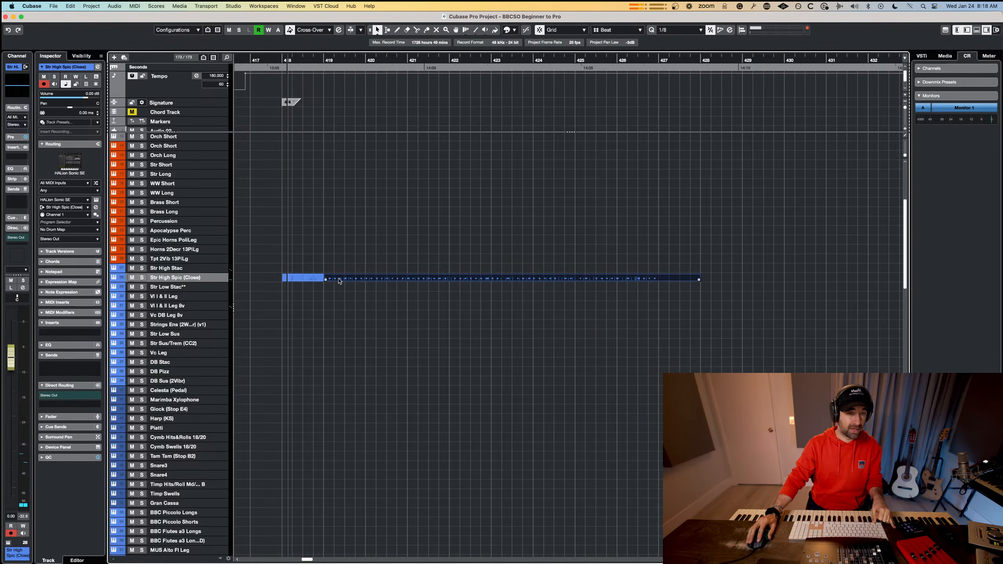
scroll(367, 300, "left", 5)
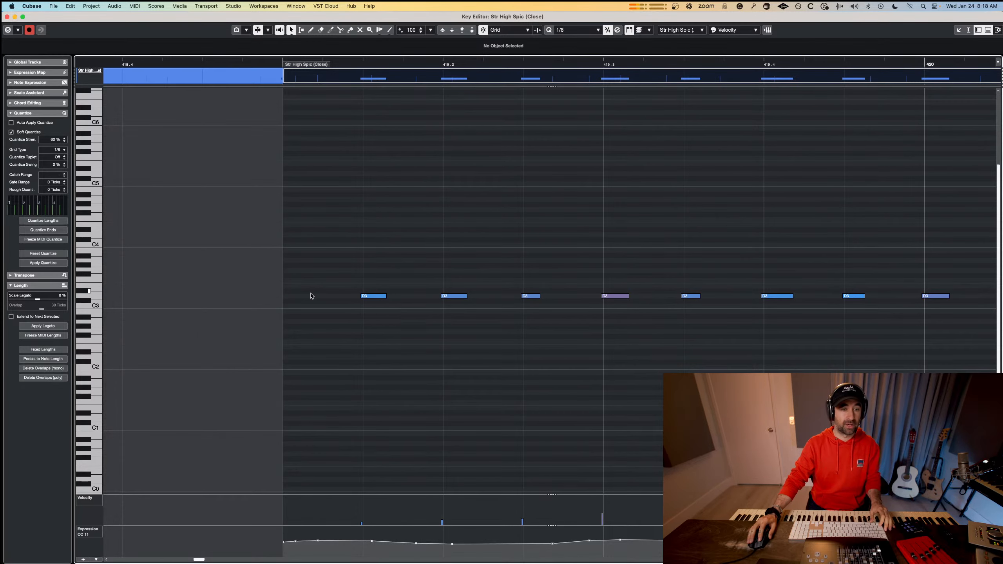
key("Escape")
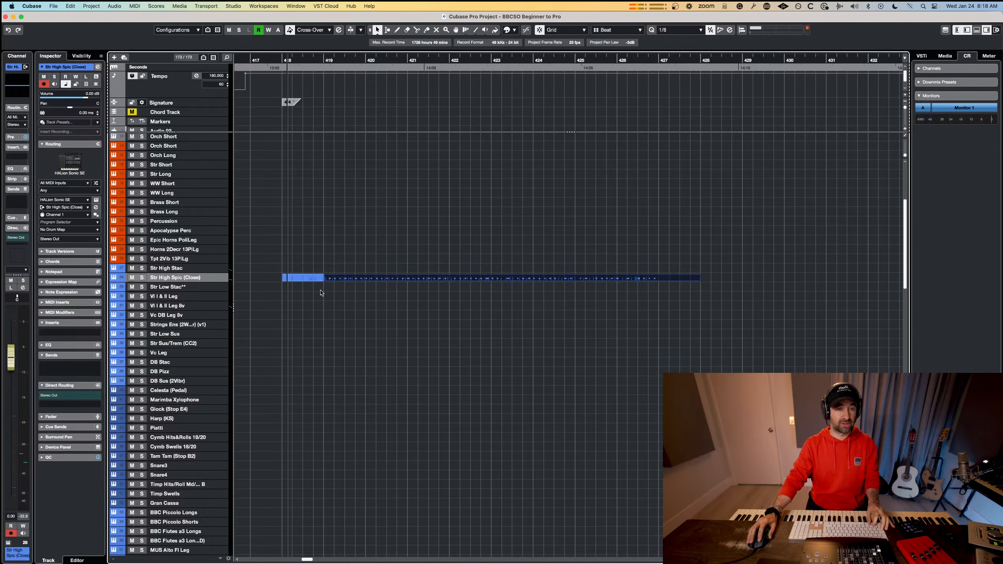
left_click(321, 289)
key("super+z")
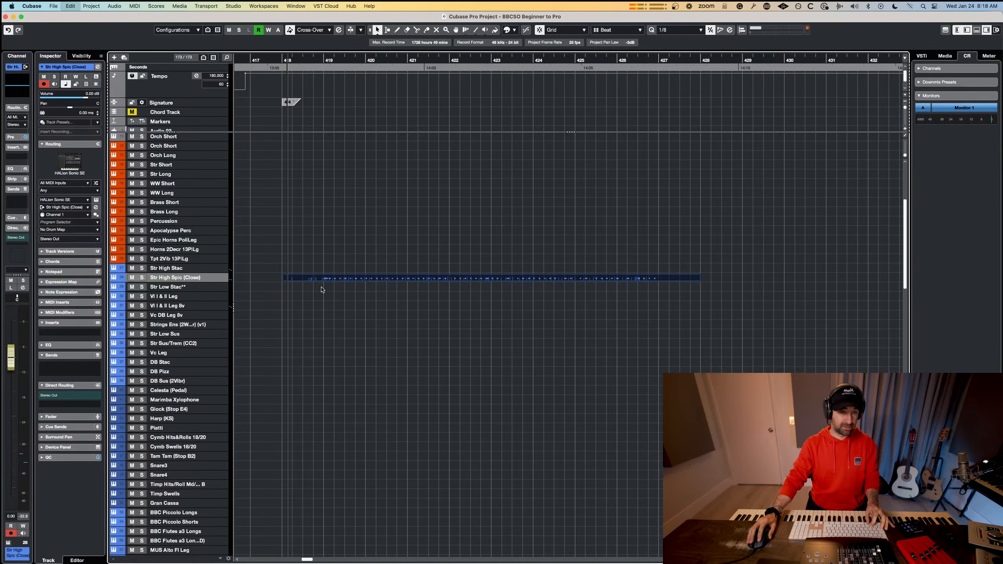
Quantize the part's first D3 note toward the start of bar 419 and close the Key Editor.
double_click(320, 278)
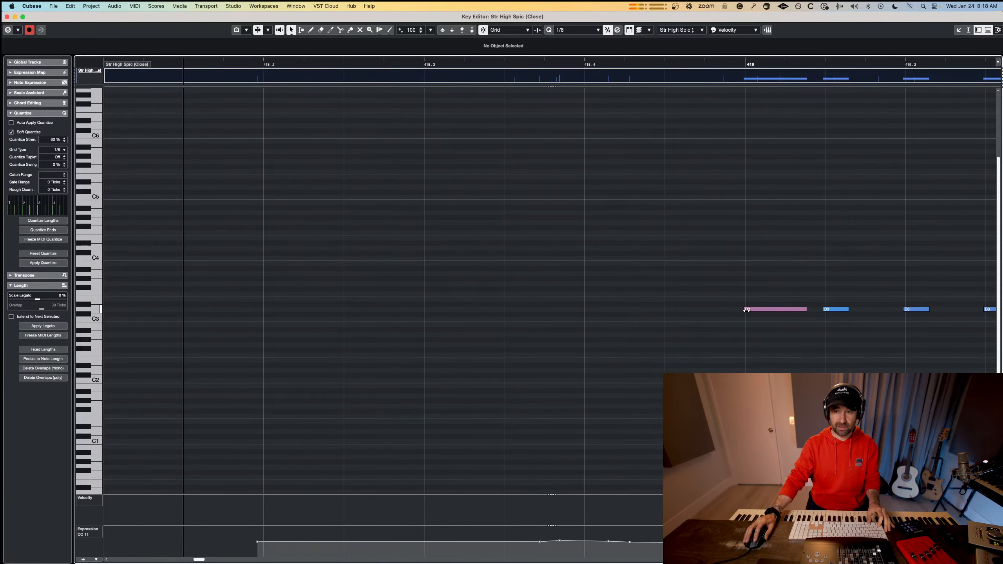
left_click(762, 310)
key("q")
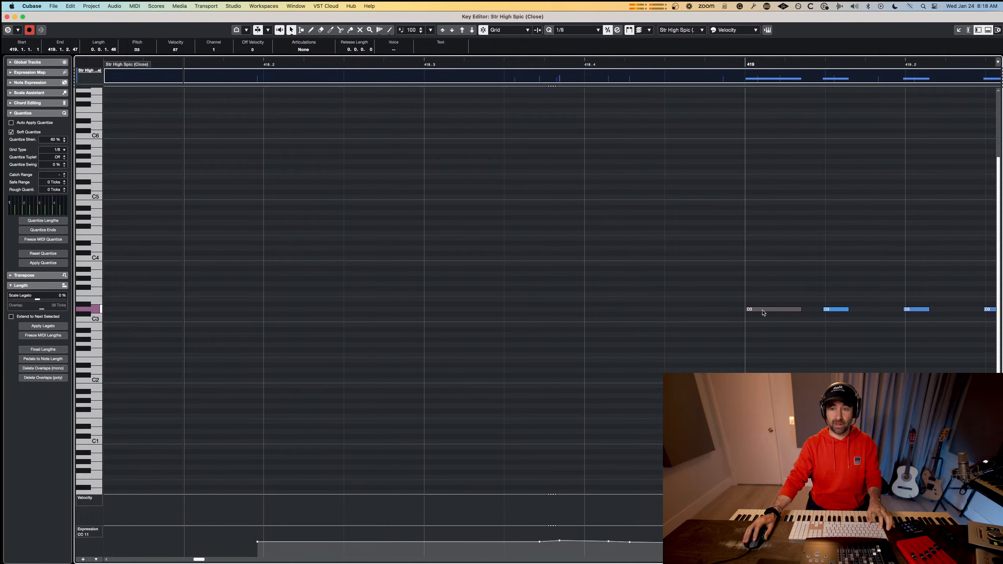
left_click(761, 329)
key("Return")
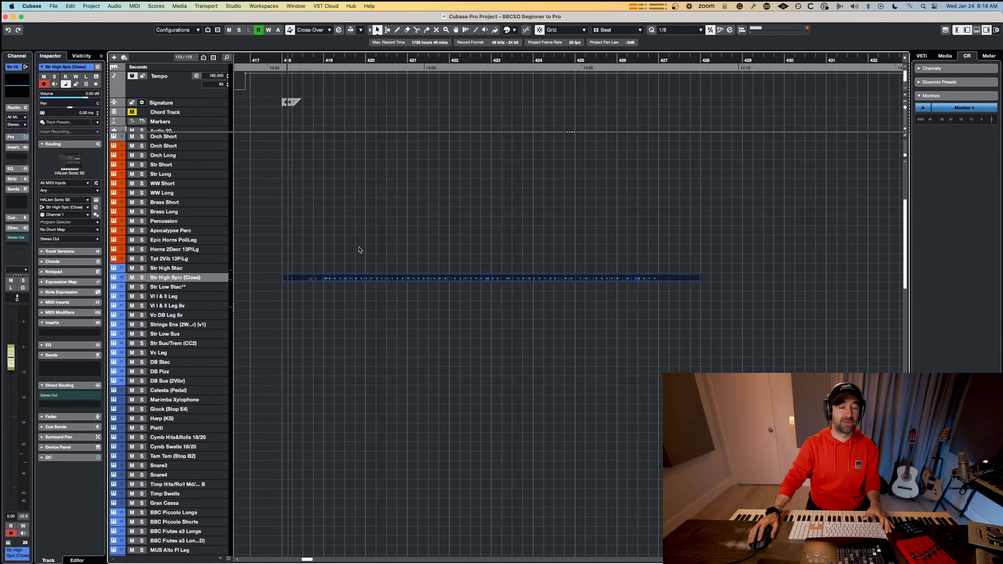
Open the Str High Spic (Close) part in the Key Editor and quantize its repeated D3 notes to the 1/8 grid.
double_click(480, 282)
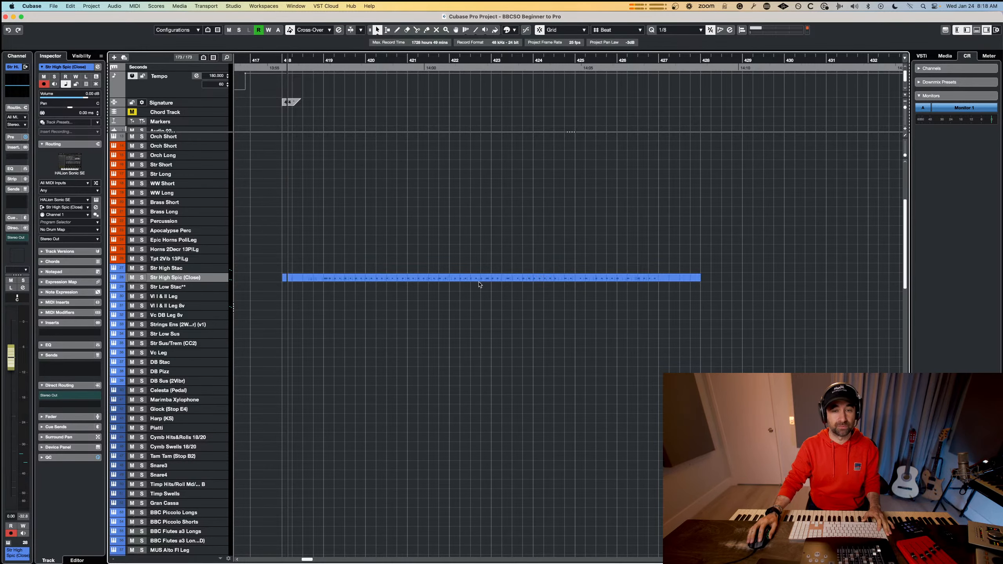
scroll(647, 293, "right", 5)
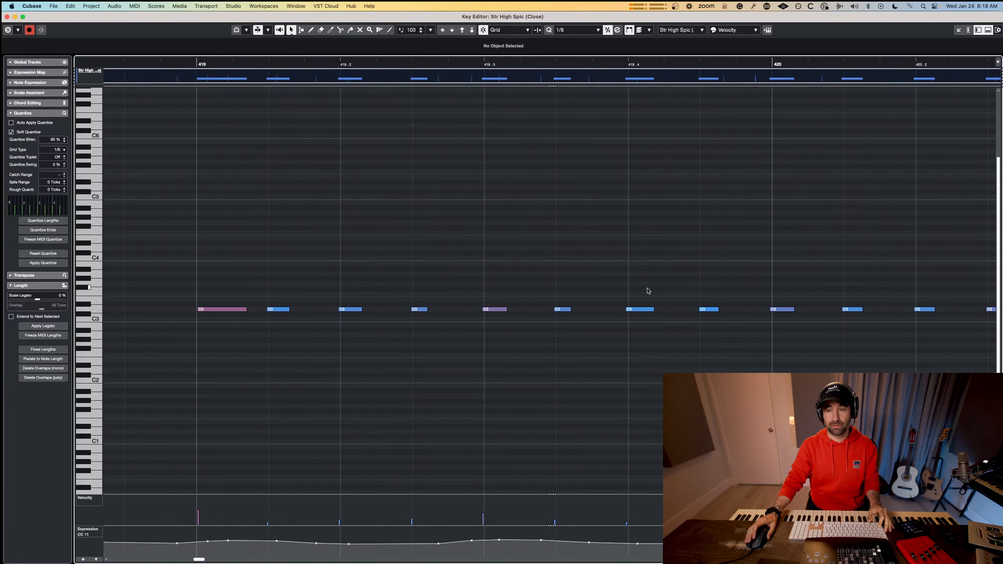
scroll(649, 290, "down", 6)
scroll(648, 291, "right", 2)
scroll(648, 291, "right", 3)
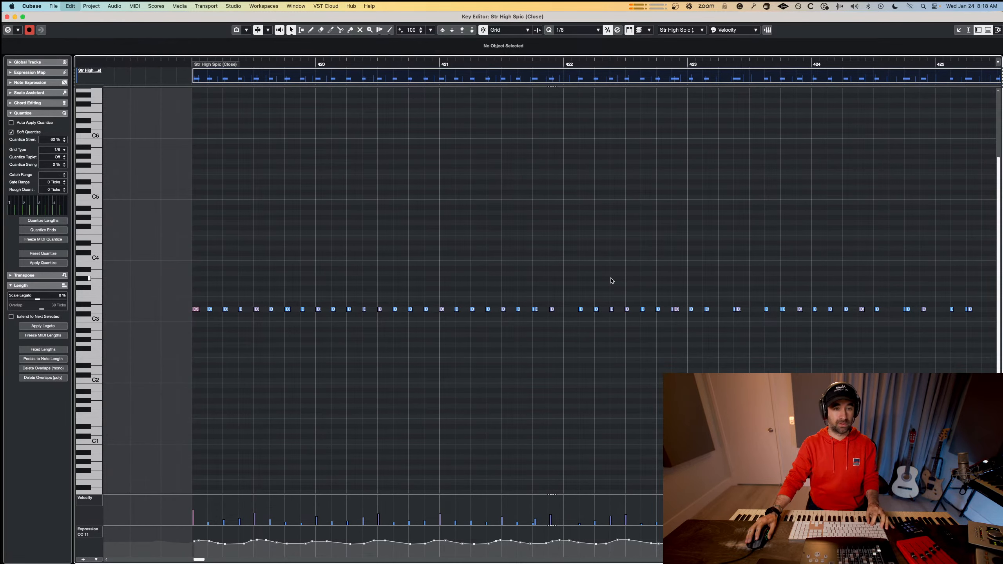
key("q")
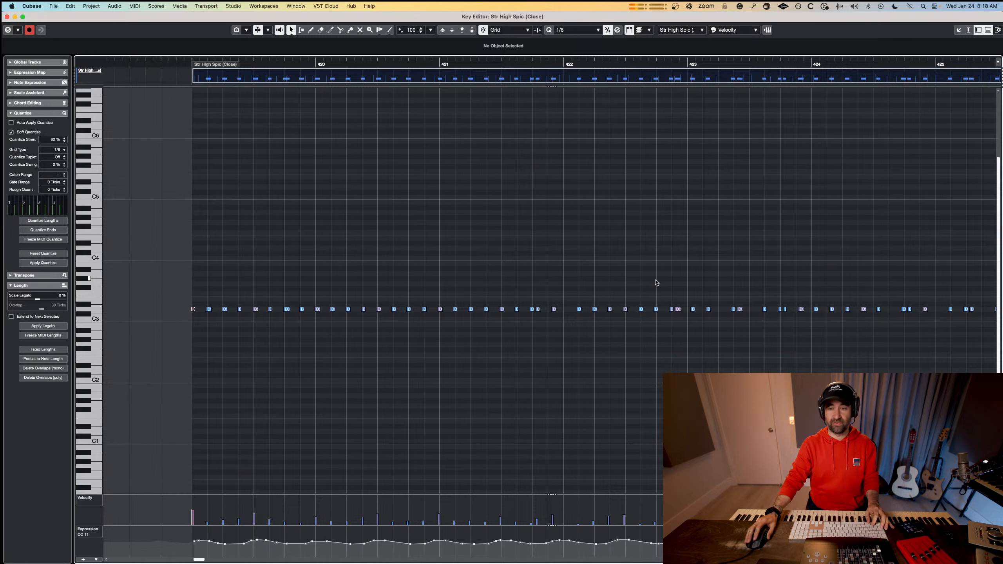
key("q")
scroll(837, 292, "down", 1)
scroll(870, 283, "right", 3)
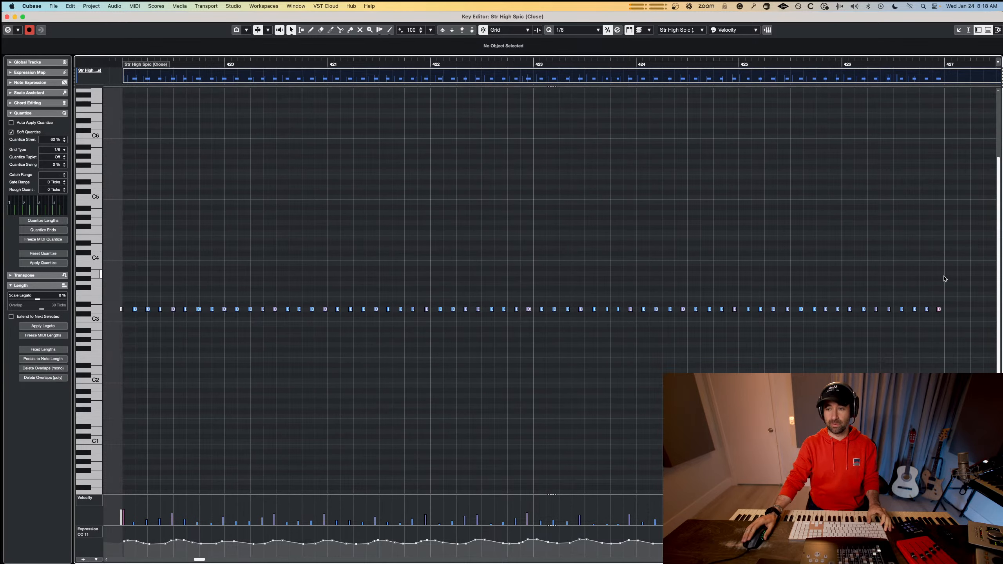
Bring the line's opening notes inside bar 419 and delete the extra D3 note overlapping at its start.
left_click_drag(948, 280, 198, 332)
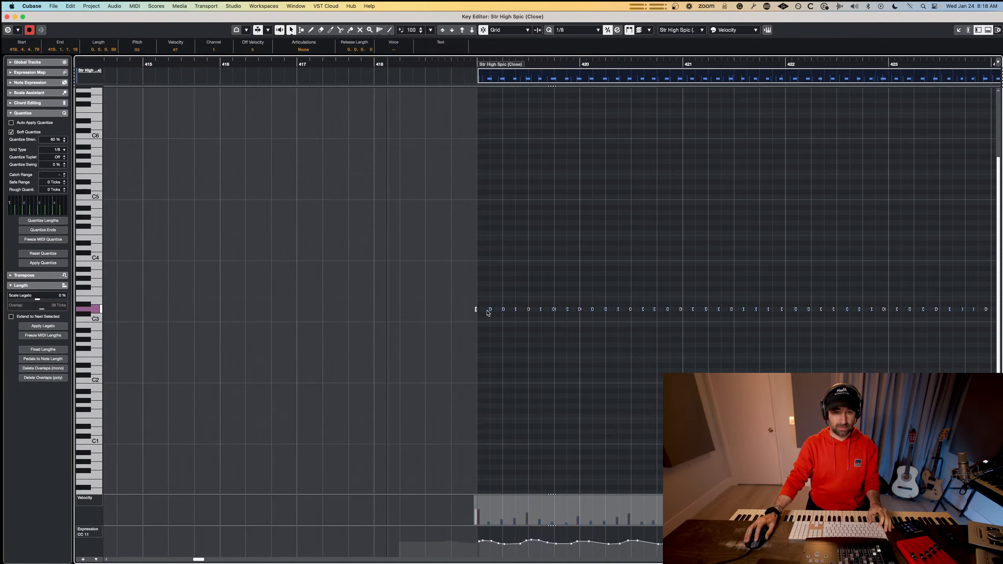
left_click_drag(492, 311, 504, 309)
left_click(492, 314)
scroll(493, 312, "up", 5)
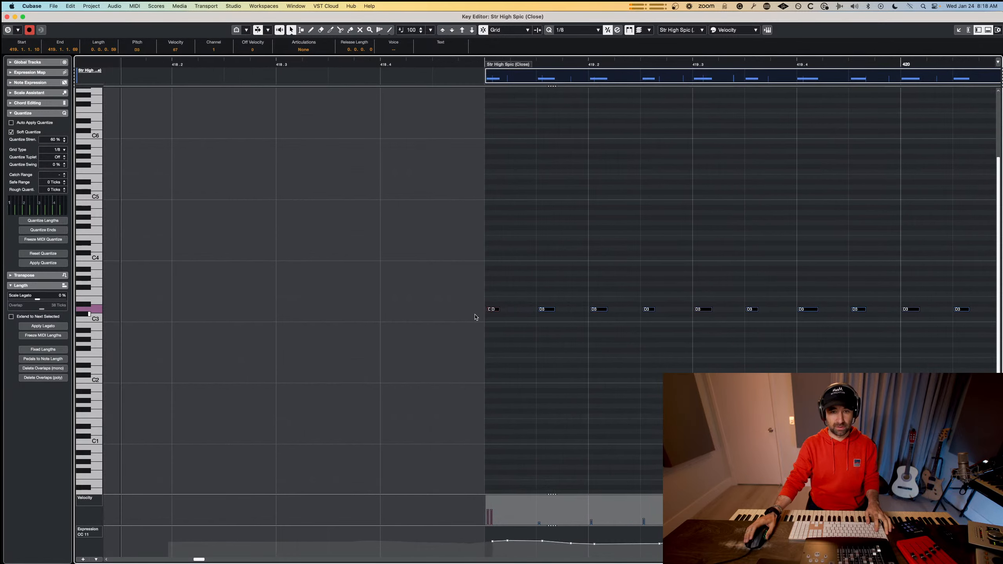
left_click(495, 312)
key("Delete")
Lengthen the remaining first D3 note to 0.0.0.94, quantize it toward bar 419, and close the Key Editor.
left_click(495, 312)
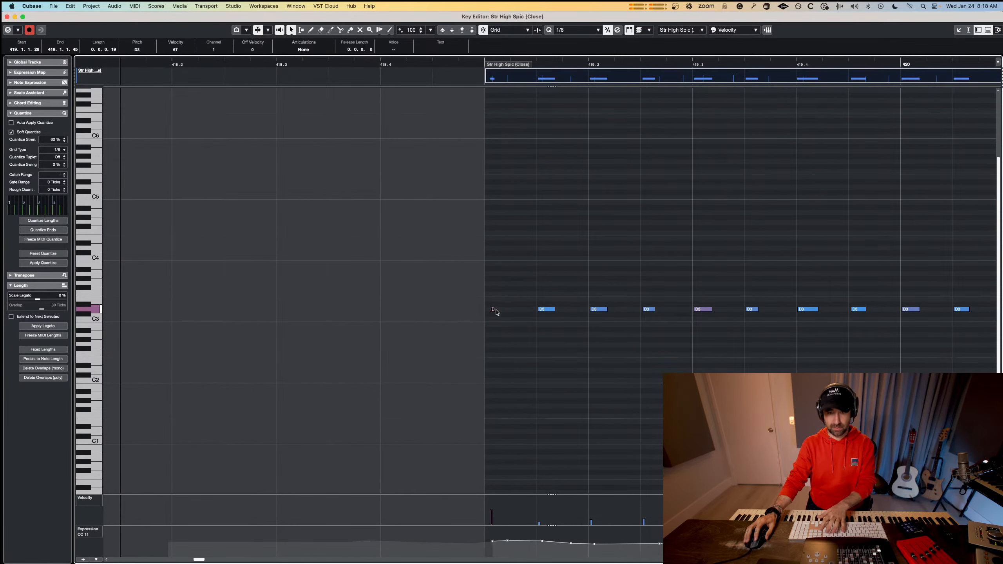
left_click_drag(496, 311, 509, 310)
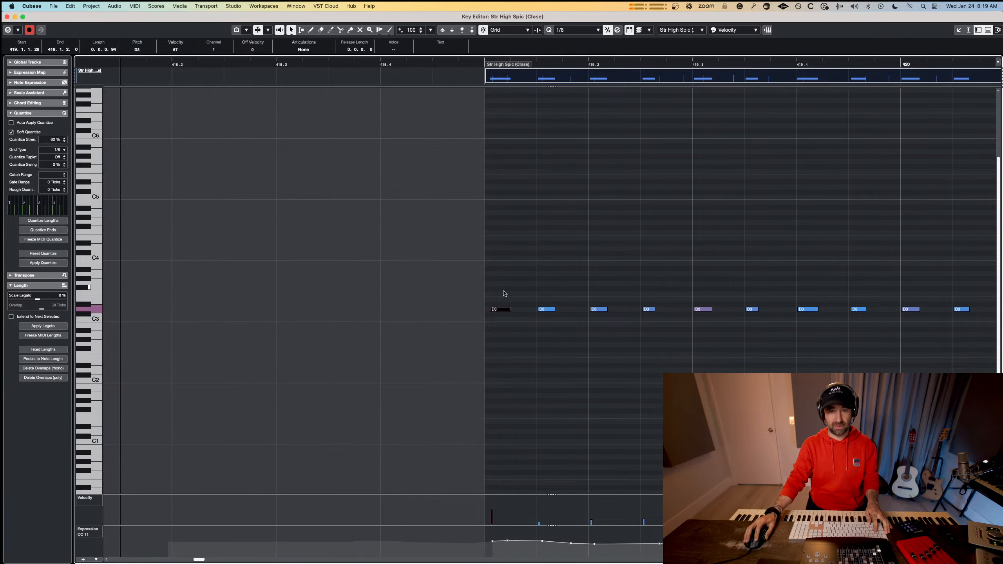
key("q")
scroll(518, 313, "down", 5)
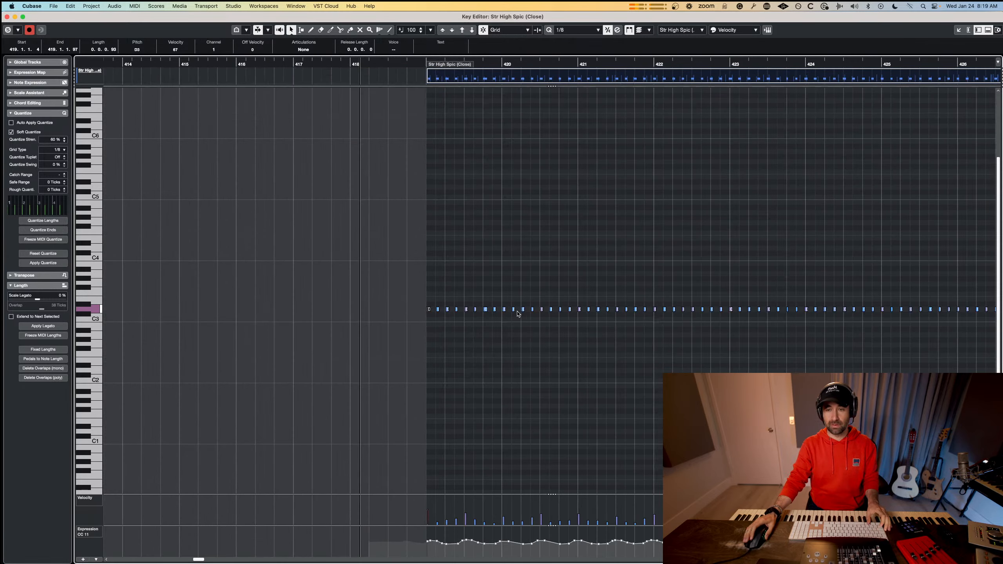
scroll(518, 314, "right", 4)
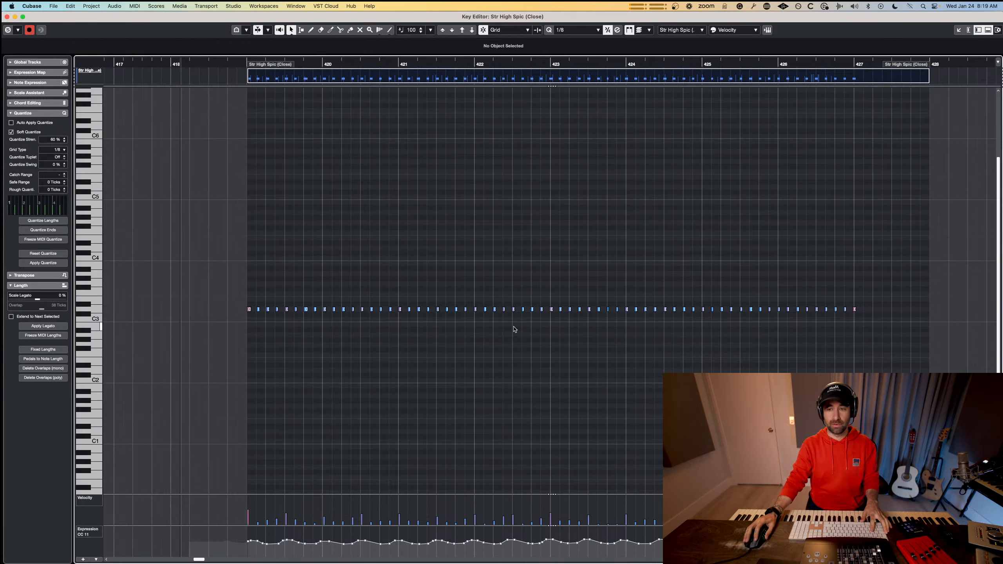
key("Return")
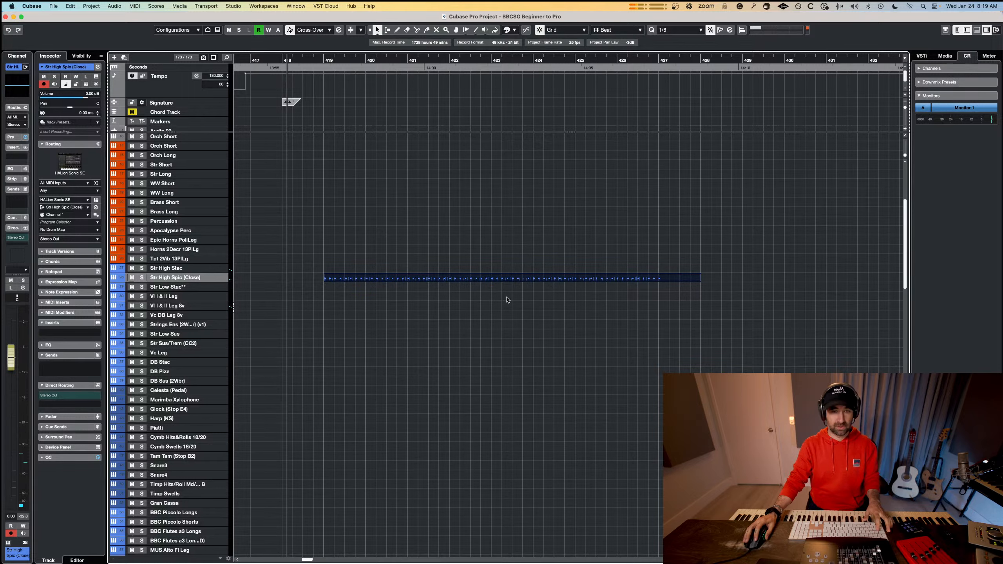
Extend the Str High Spic (Close) part's start to bar 418 and draw an equally long part on the Str High Stac track.
left_click_drag(326, 279, 284, 279)
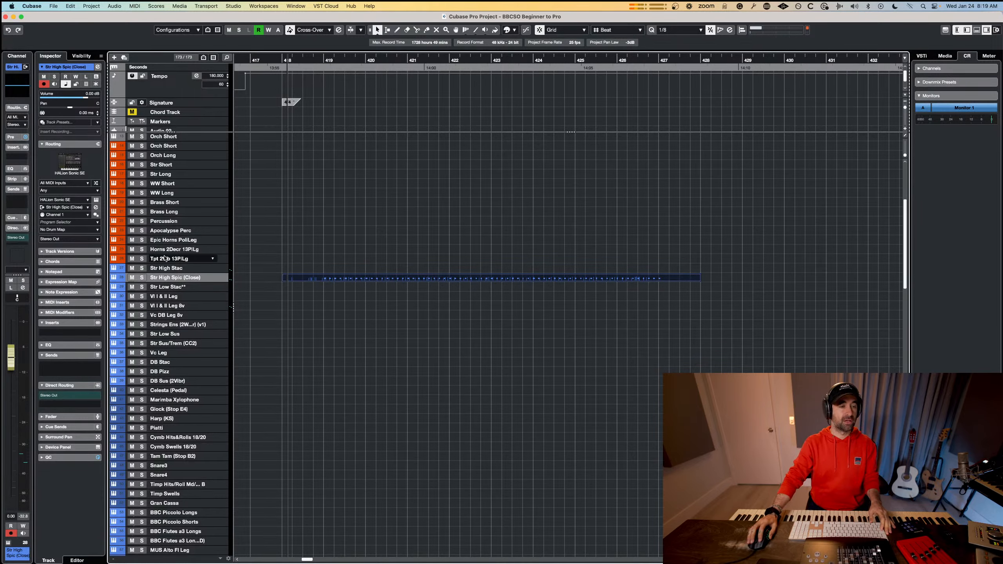
left_click(177, 269)
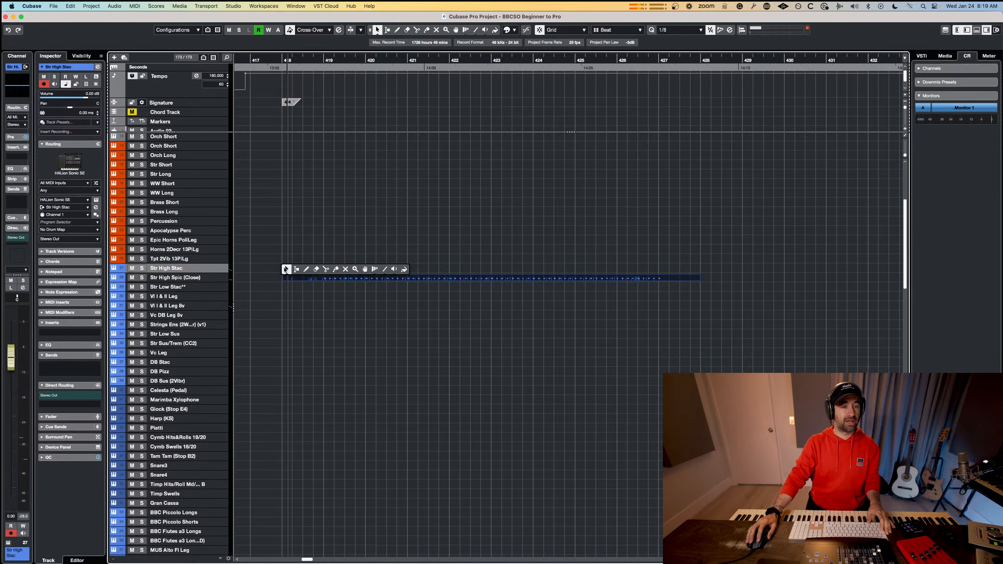
left_click(291, 270)
left_click_drag(288, 268, 700, 255)
Open the Str High Stac and Str High Spic (Close) parts together in the Key Editor, with Str High Stac as the edited part.
left_click(617, 295)
double_click(618, 279)
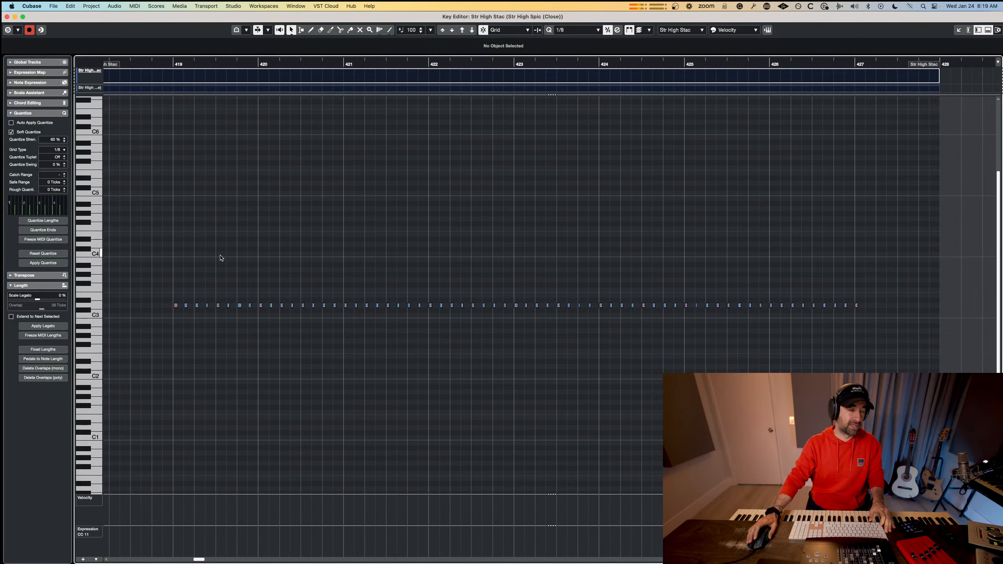
scroll(190, 273, "up", 2)
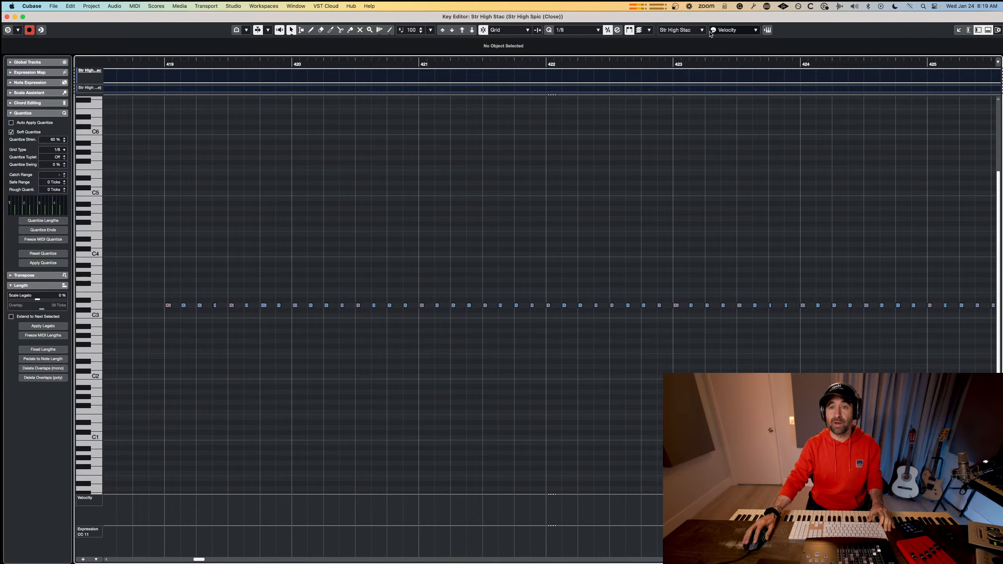
left_click(677, 30)
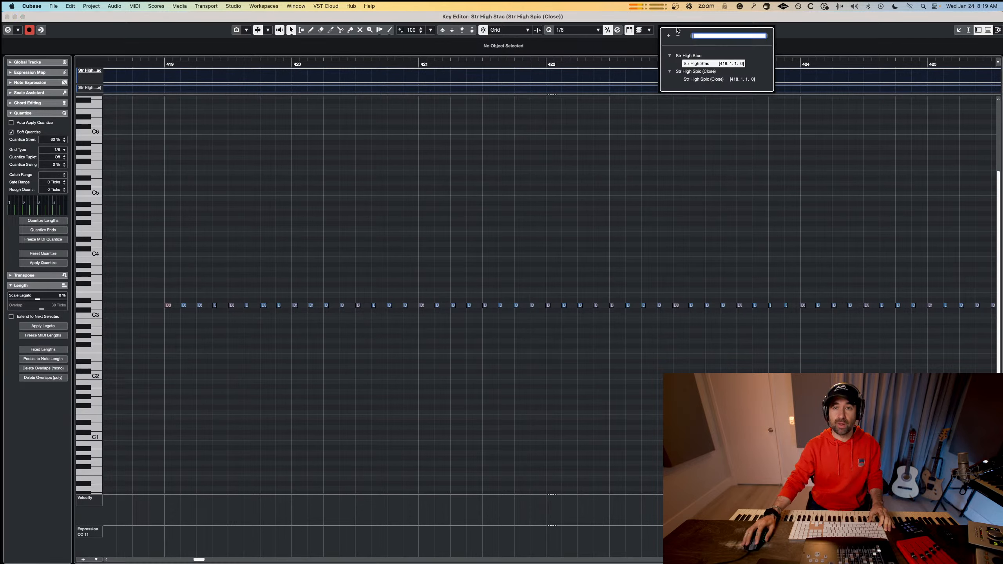
left_click(693, 64)
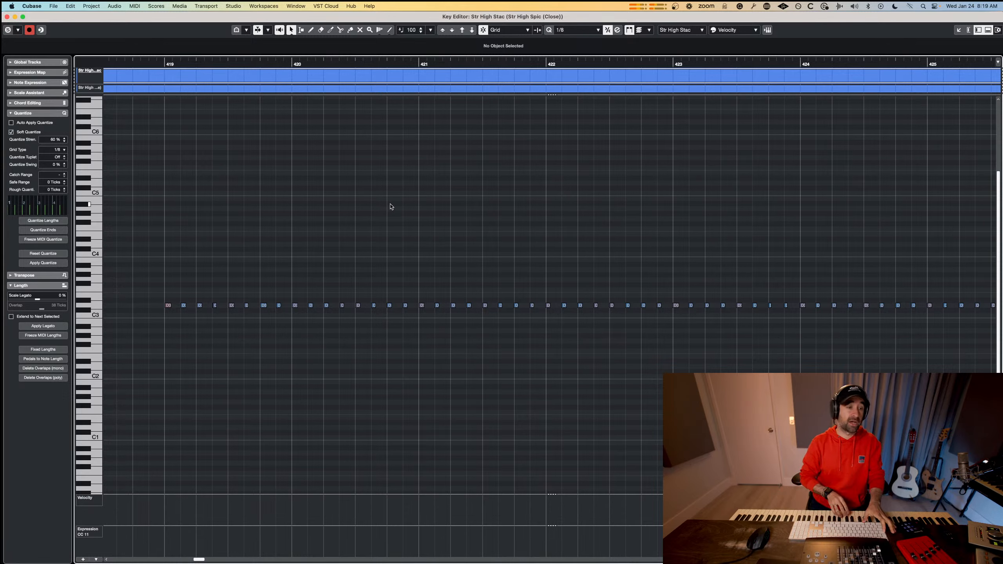
Try recording accent notes into the Str High Stac part over the repeated D3 line, undoing the unwanted takes.
scroll(379, 204, "left", 4)
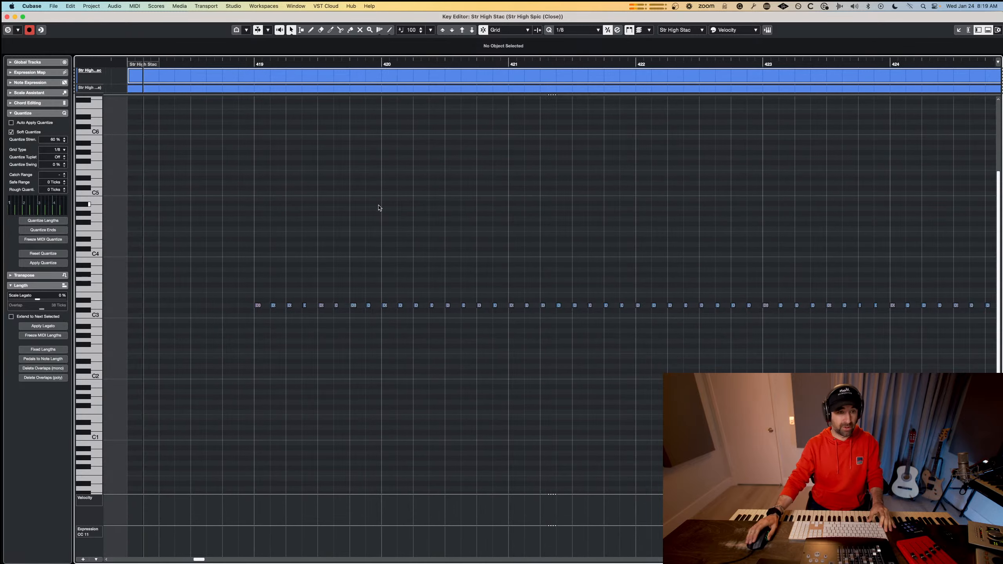
scroll(381, 204, "down", 5)
scroll(383, 204, "left", 5)
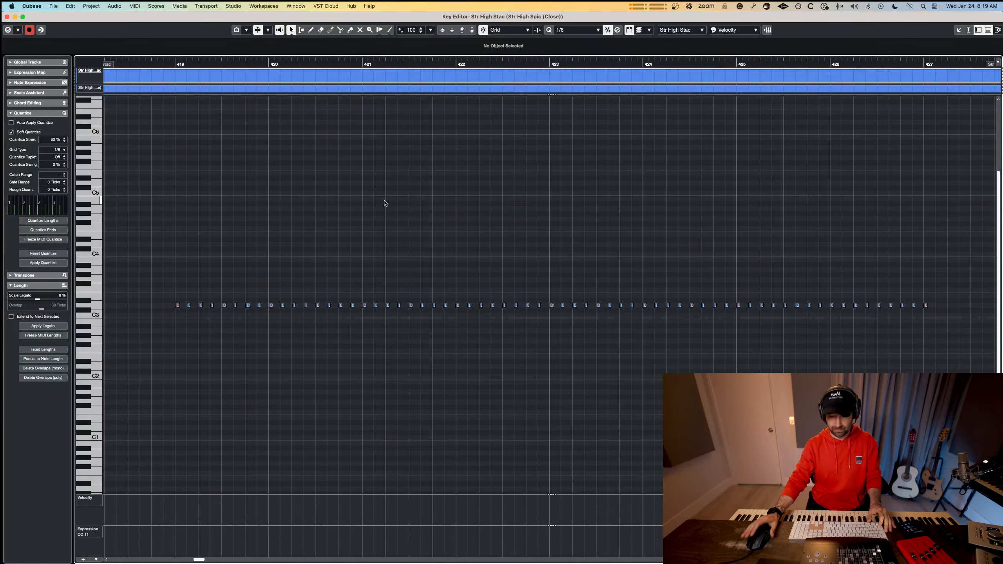
scroll(385, 204, "right", 3)
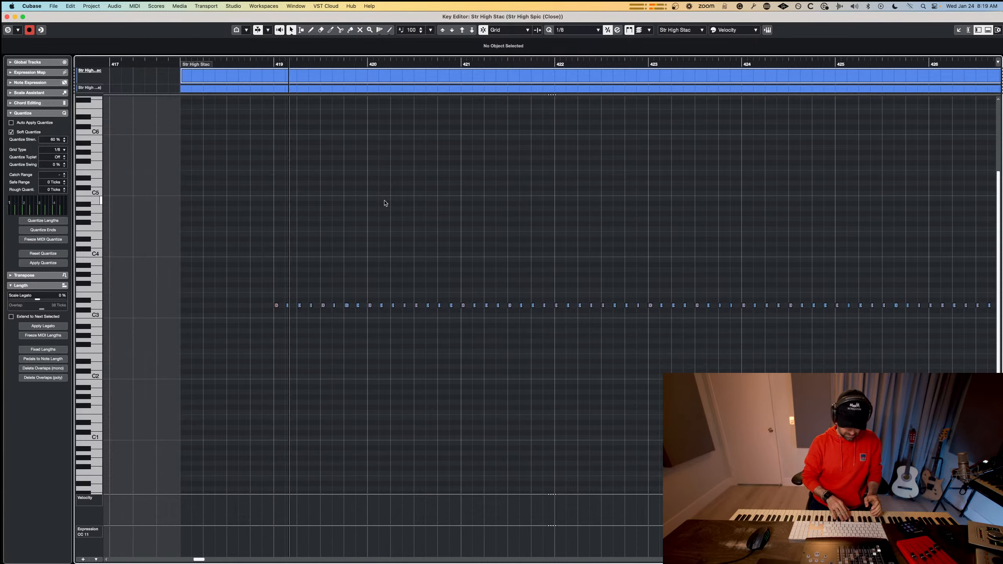
key("space")
key("space")
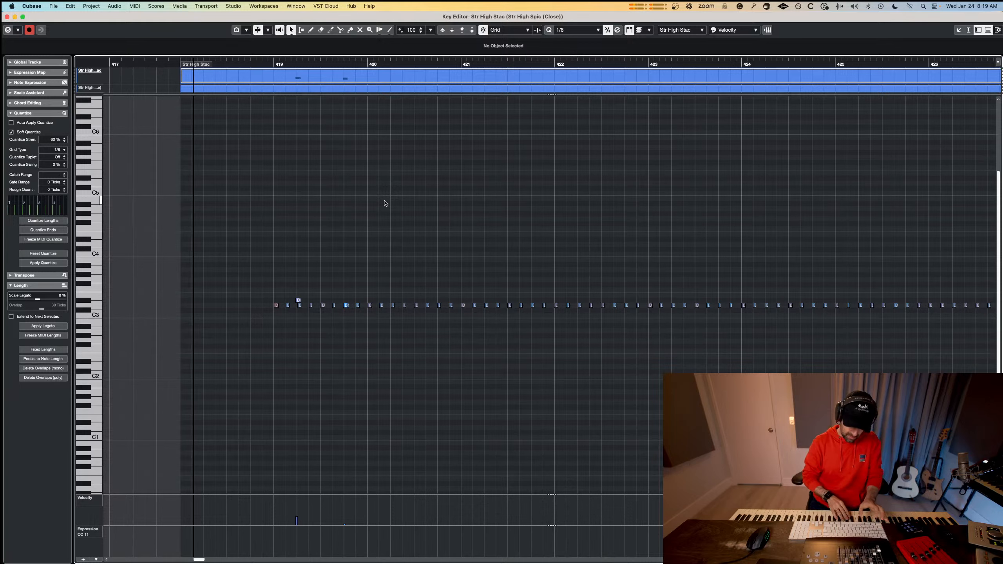
key("space")
key("super+z")
key("space")
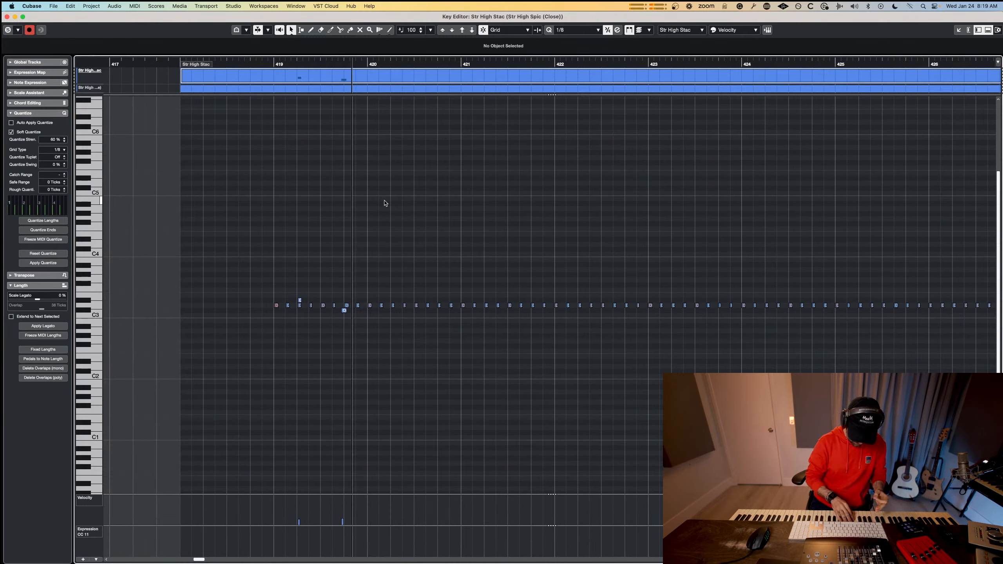
key("space")
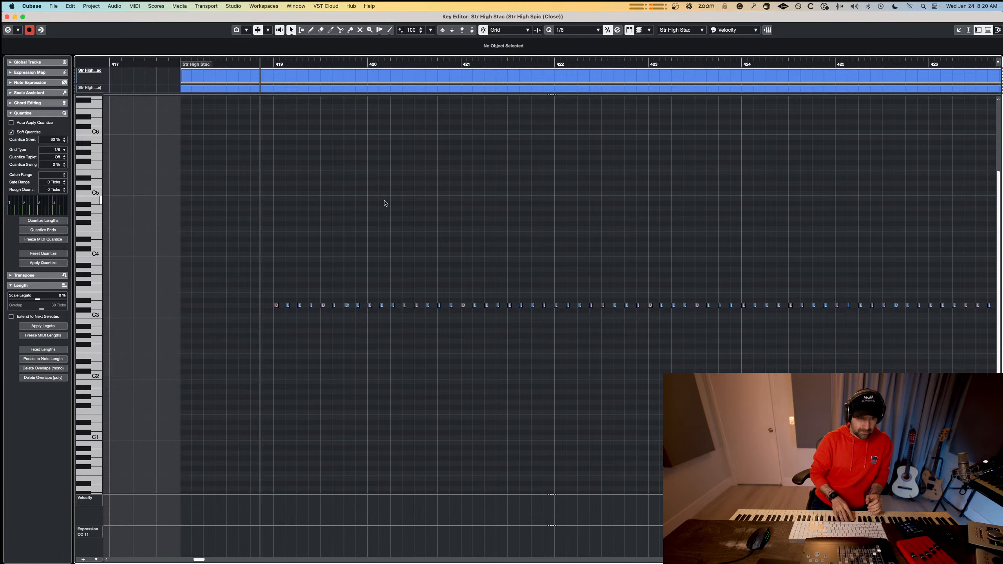
key("space")
key("super+z")
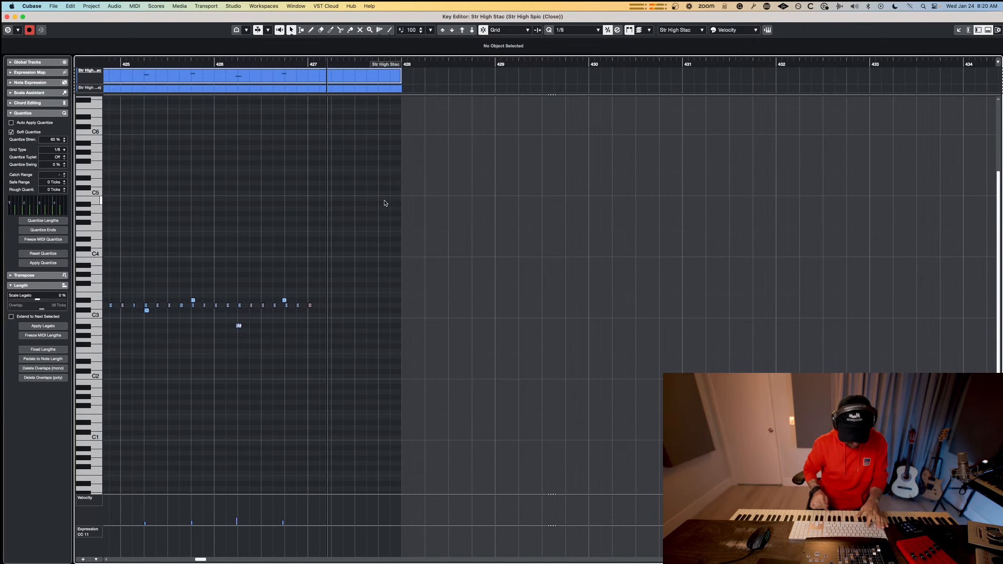
Record accent notes on D#3, C#3, A#2 and G#2 across bars 419 to 426 of Str High Stac, and close the Key Editor.
key("space")
scroll(401, 254, "down", 2)
scroll(400, 254, "right", 6)
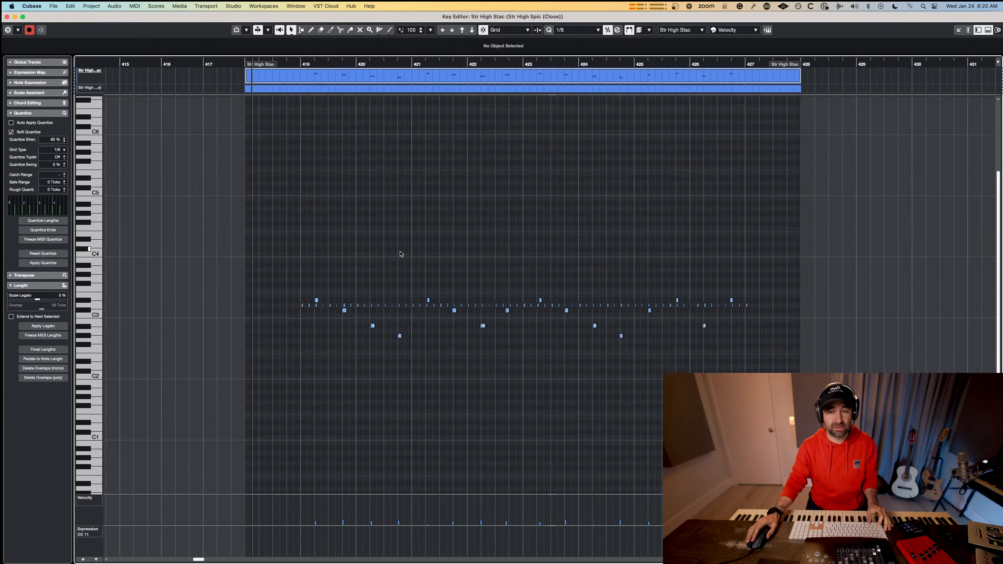
key("super+w")
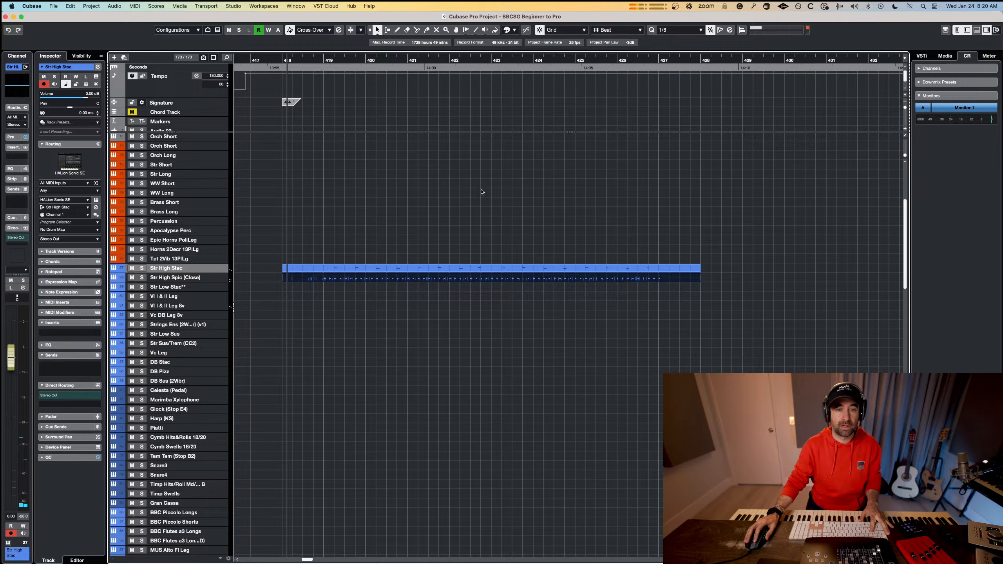
Open the Str High Stac part alone in the Key Editor and record an Expression (CC 11) level at its start.
double_click(473, 274)
left_click_drag(705, 246, 177, 387)
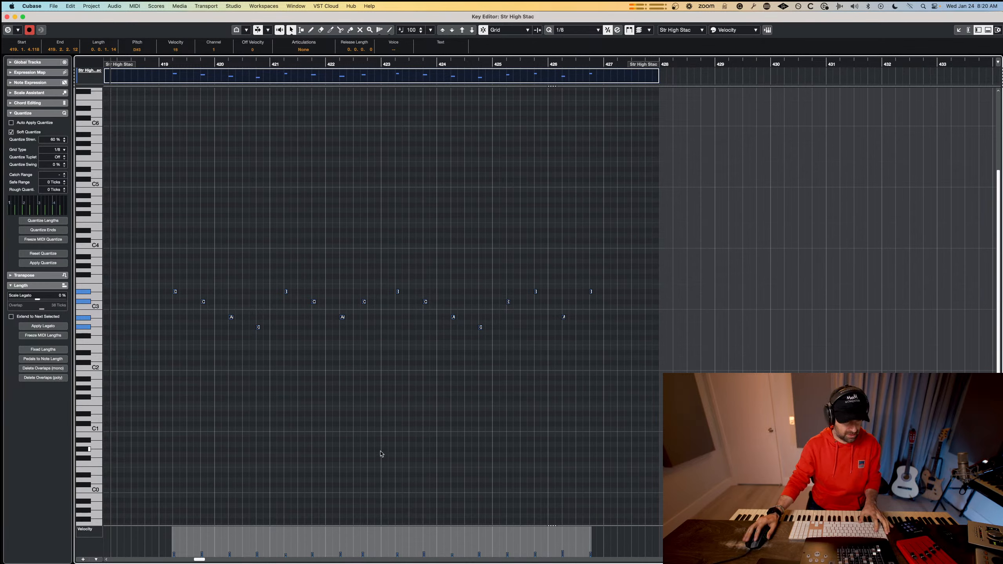
key("KP_Multiply")
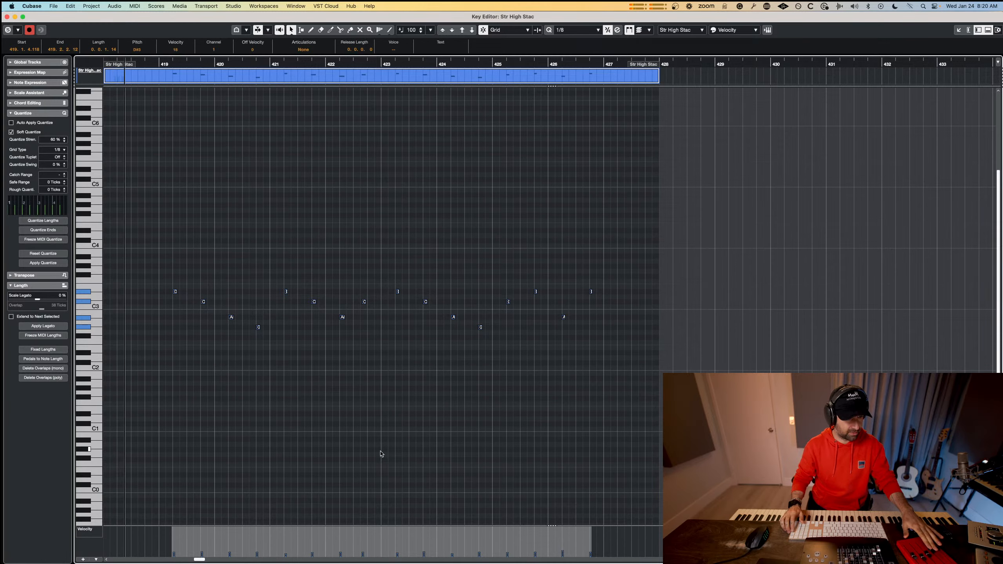
key("space")
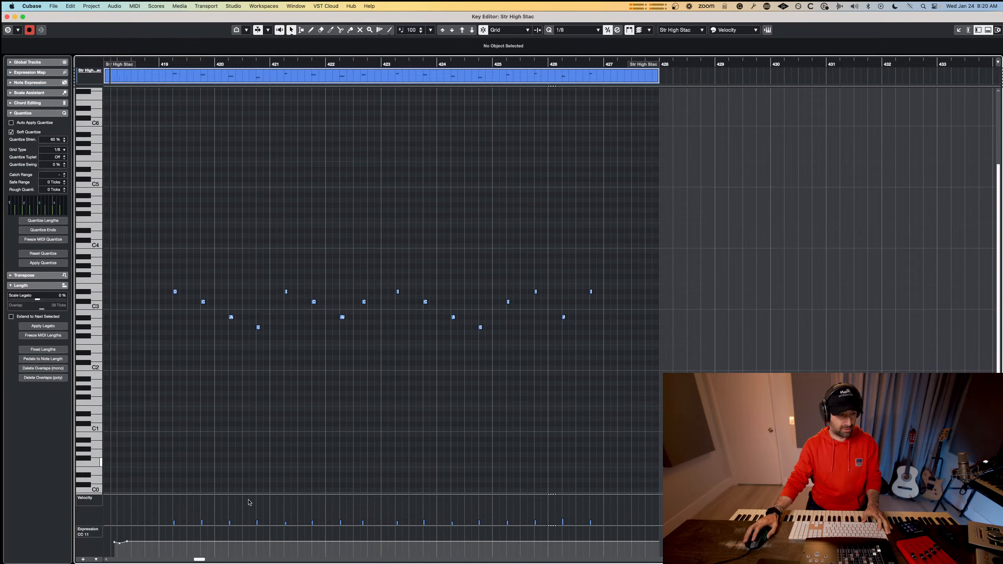
Play the Str High Stac and Str High Spic (Close) parts together from bar 418, closing the Key Editor during playback.
key("space")
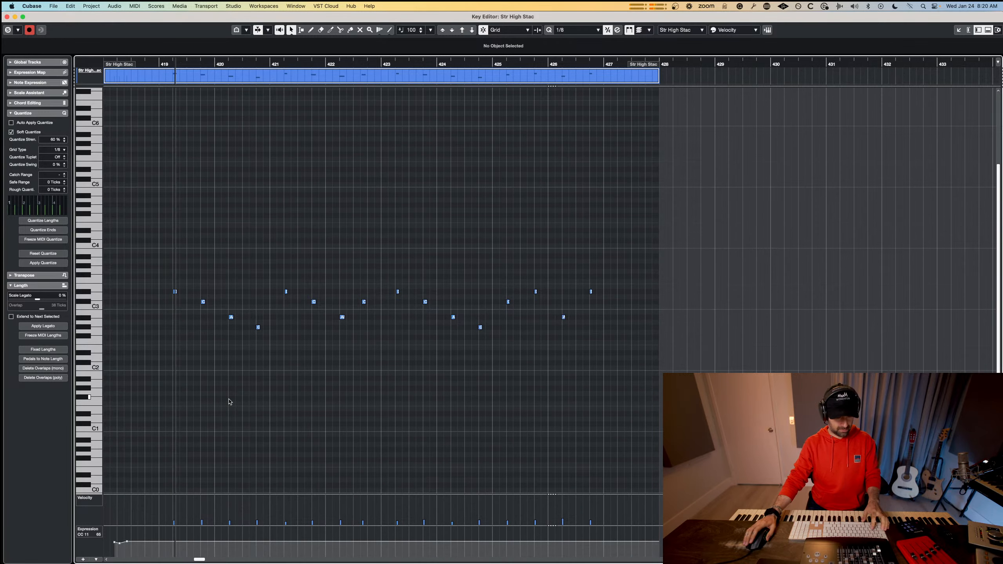
key("super+w")
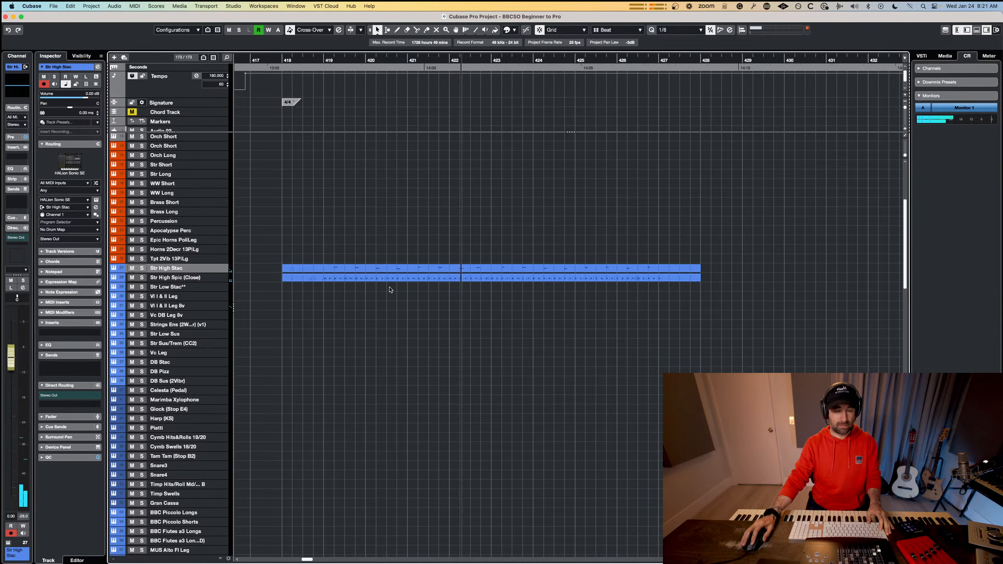
key("space")
Quantize all notes of the Str High Stac part to a 1/4 grid in the Key Editor, play them back and close the editor.
double_click(462, 270)
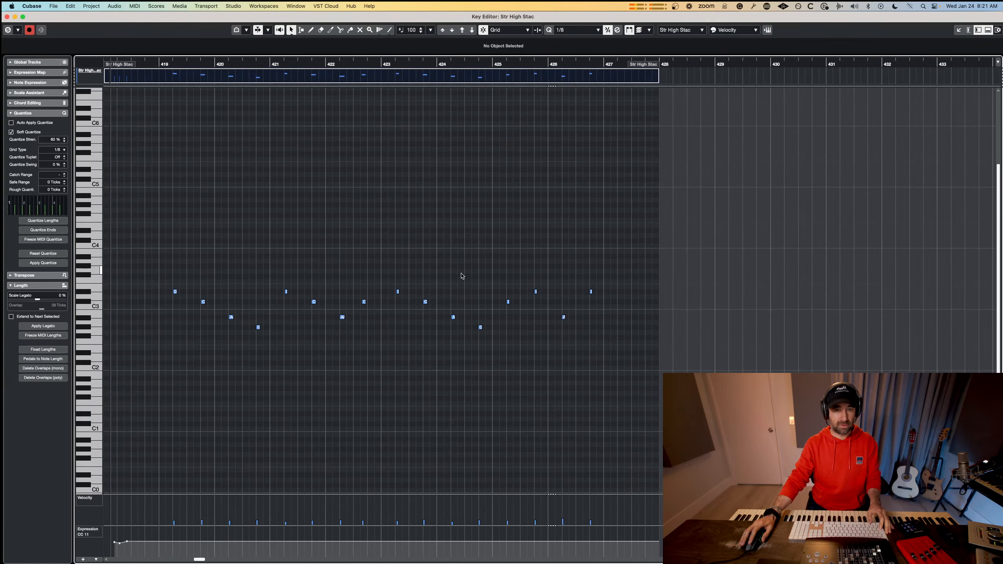
key("space")
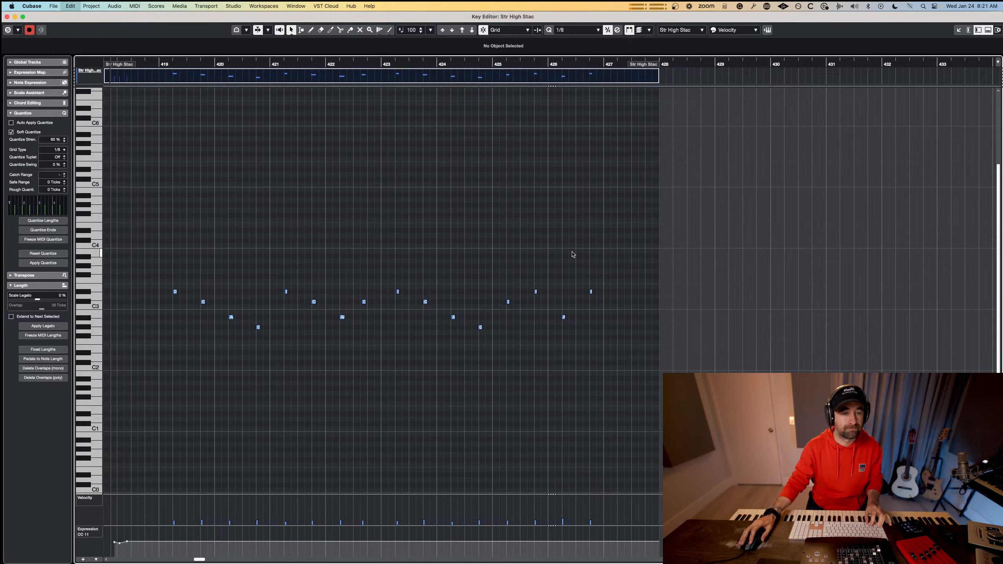
left_click_drag(636, 246, 168, 390)
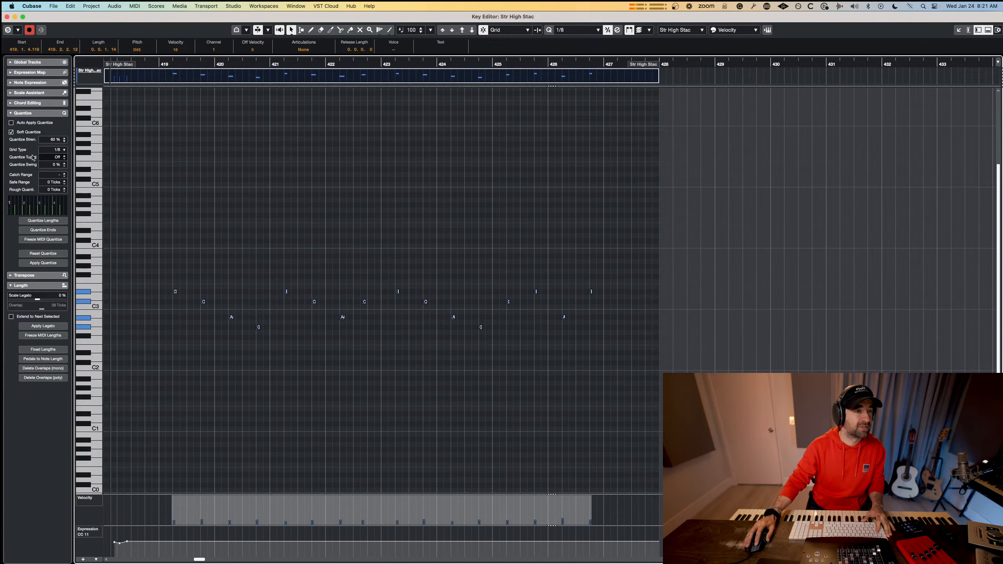
left_click(63, 150)
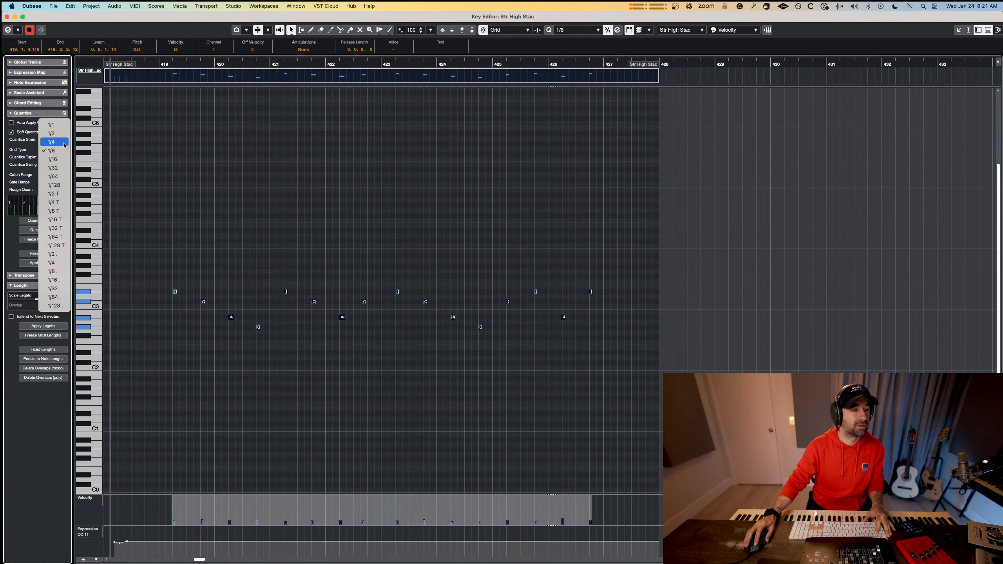
left_click(55, 142)
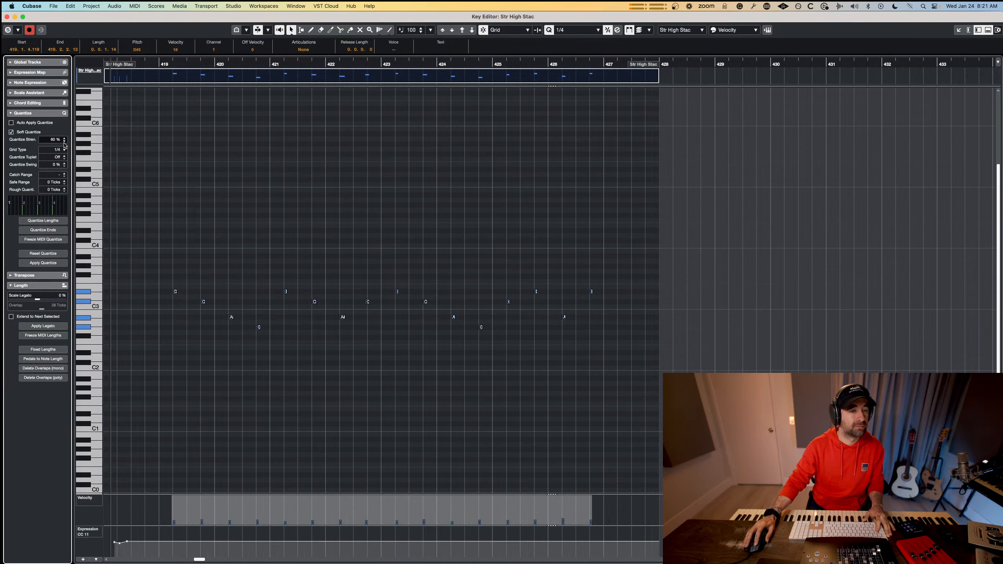
left_click(296, 229)
key("space")
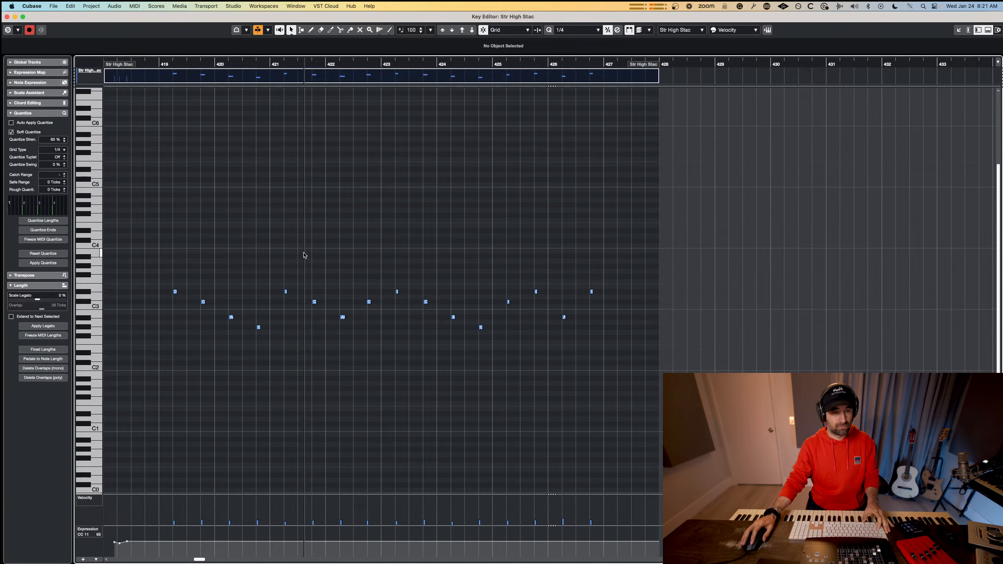
key("super+w")
key("space")
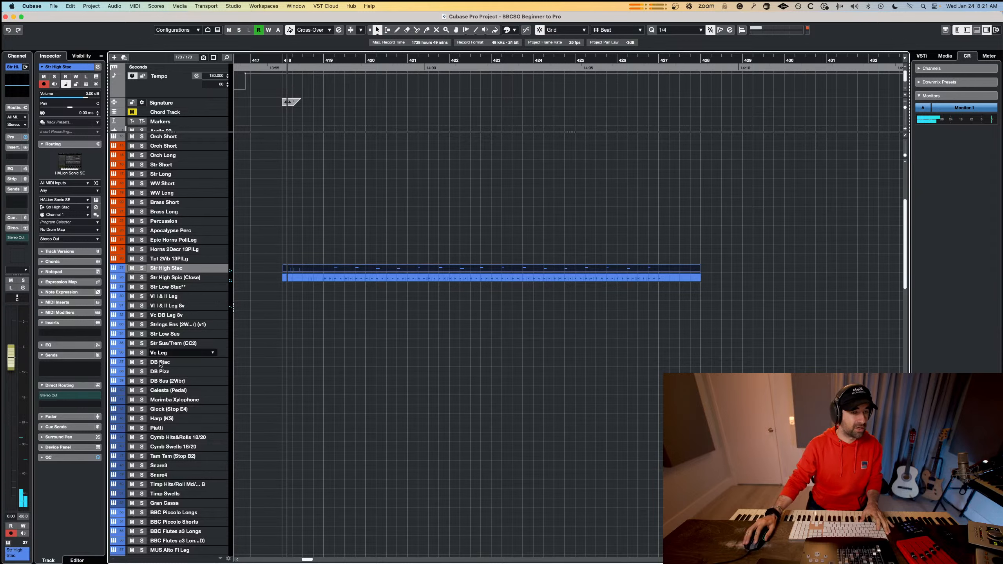
Select the Str Low Stac** track and draw an empty MIDI part on it from bar 418 to bar 428.
key("Down")
key("Down")
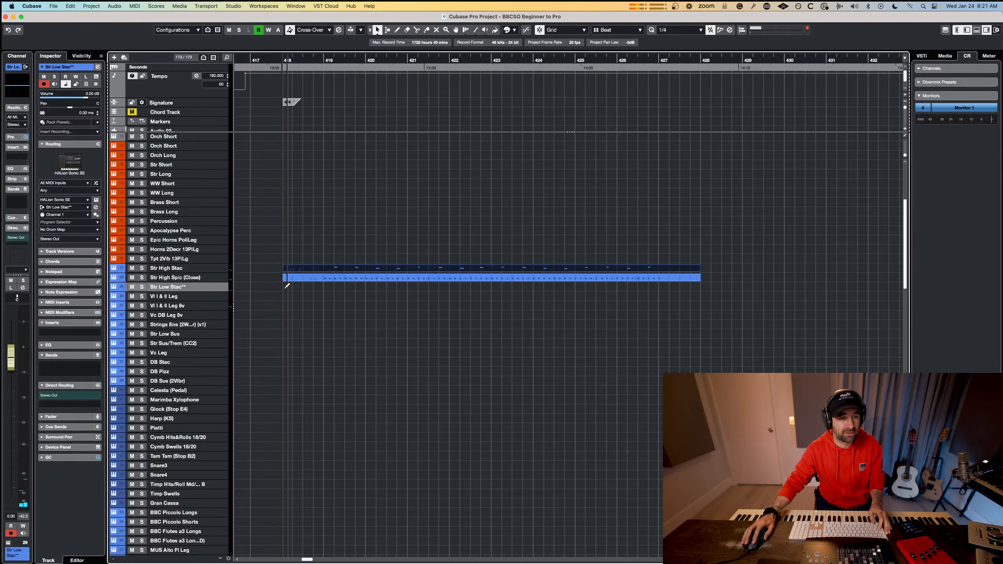
left_click_drag(284, 286, 700, 288)
left_click(660, 292)
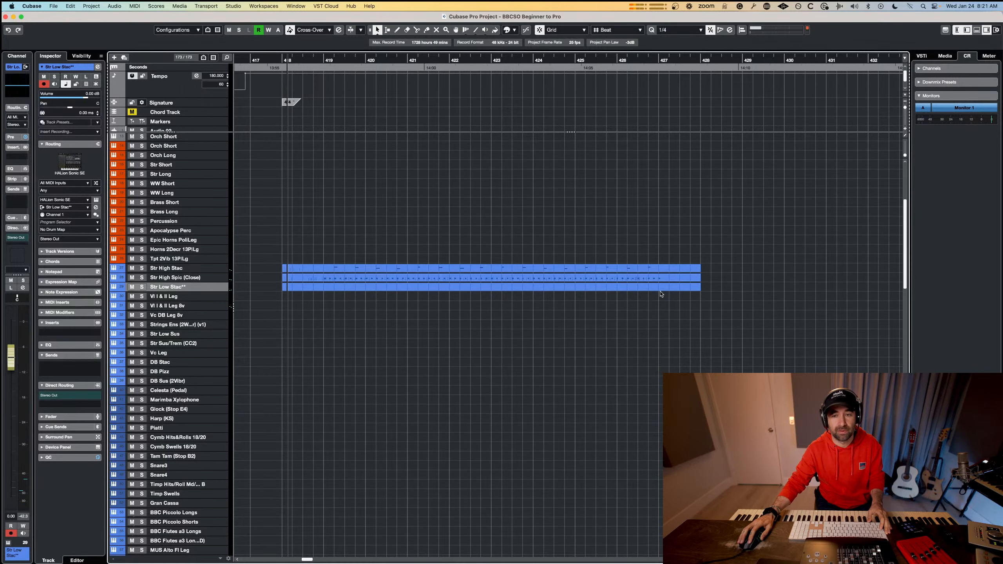
double_click(660, 288)
key("Escape")
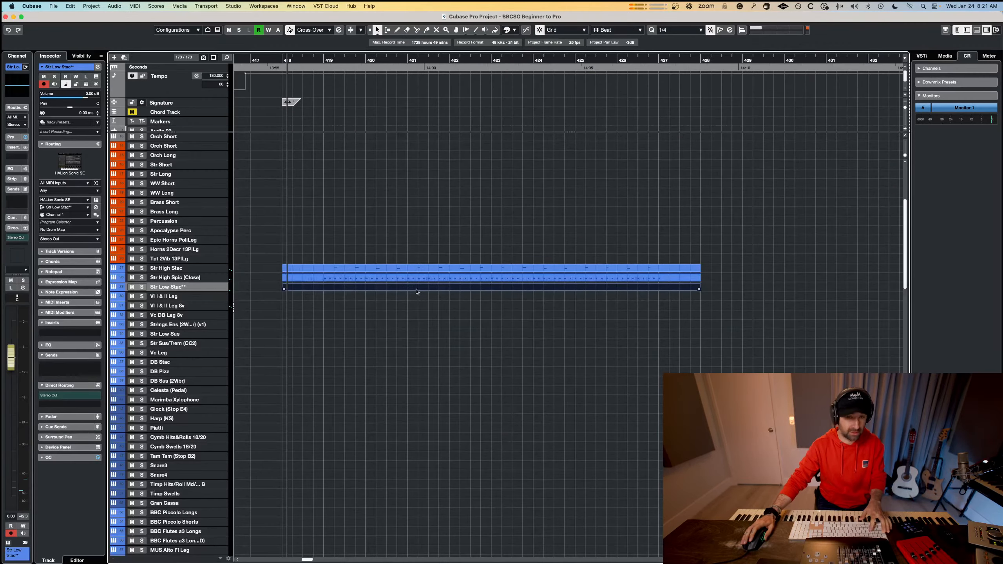
Open the three string parts together in the Key Editor and make Str Low Stac** the active part for editing.
left_click_drag(419, 293, 441, 221)
double_click(410, 289)
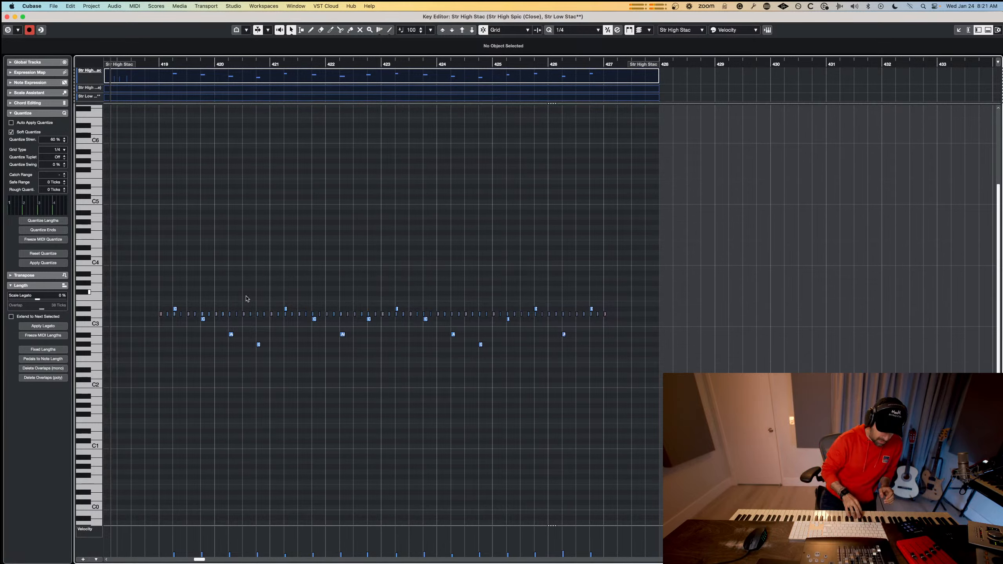
left_click(676, 31)
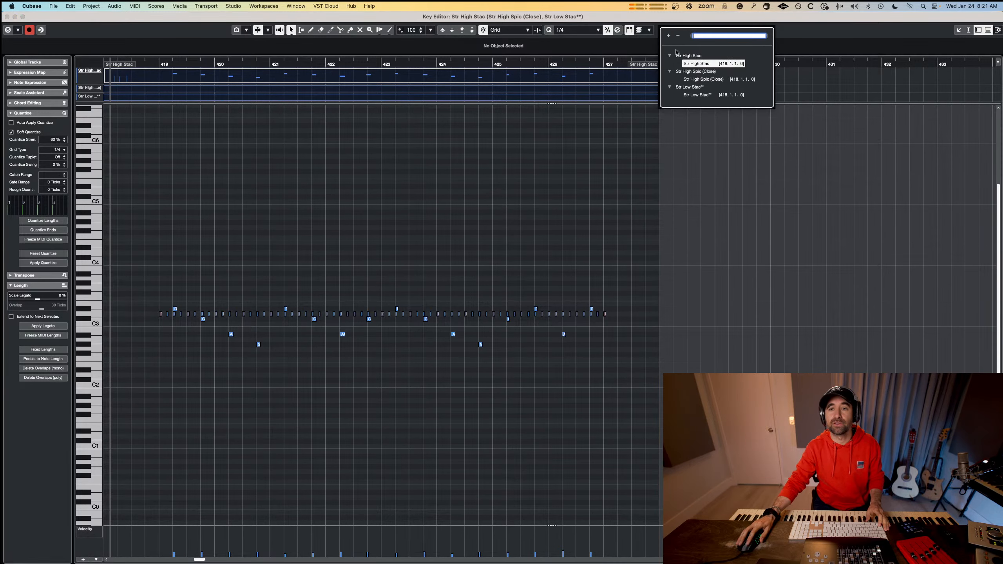
left_click(694, 95)
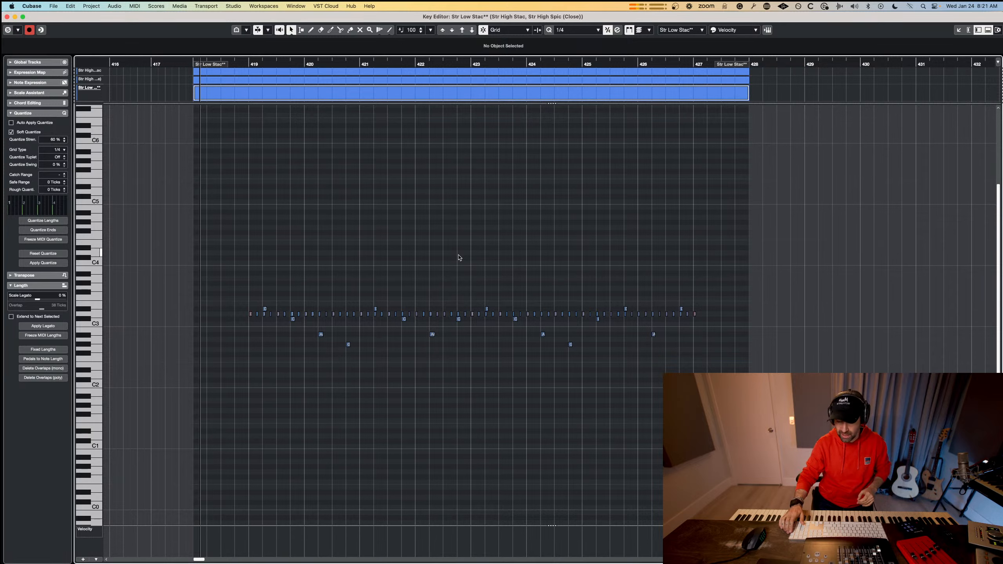
Record a low staccato phrase into Str Low Stac** from bar 419 to bar 427, doubling it an octave lower from bar 423.
key("space")
key("space")
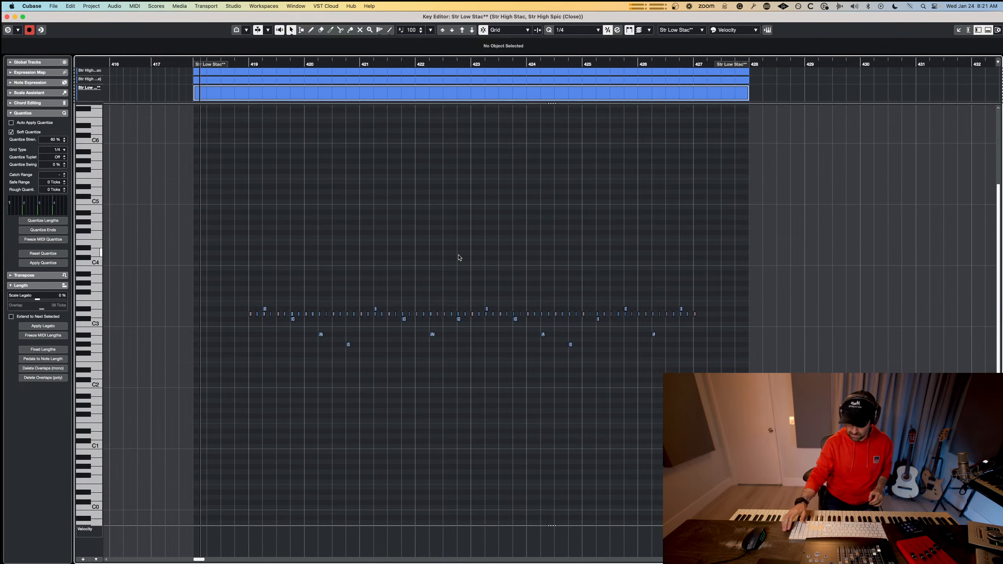
key("KP_Multiply")
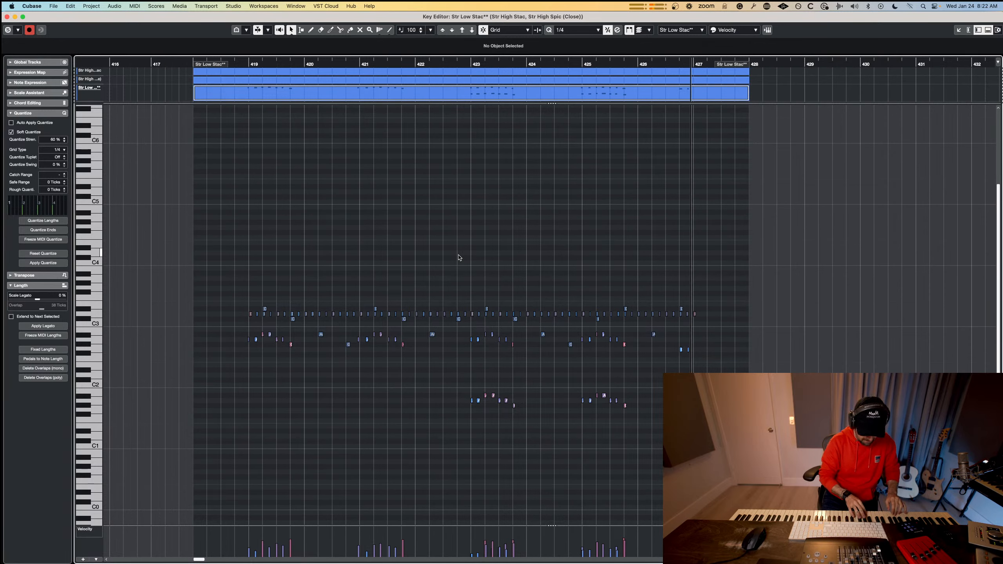
key("space")
Delete the final notes of the Str Low Stac** take and record a new octave ending in bar 426, starting from bar 425.
left_click_drag(741, 331, 659, 454)
key("Delete")
left_click(612, 65)
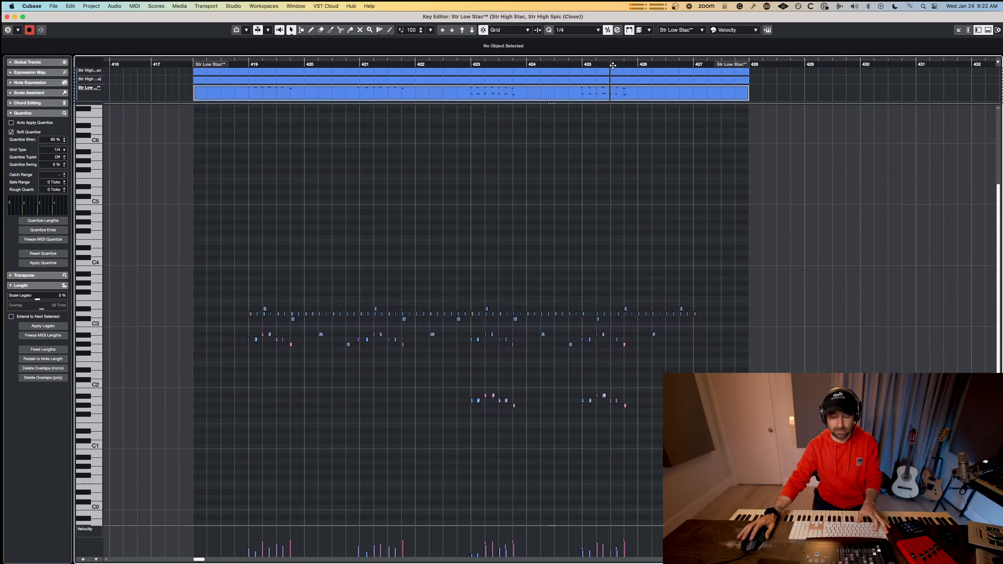
key("KP_Multiply")
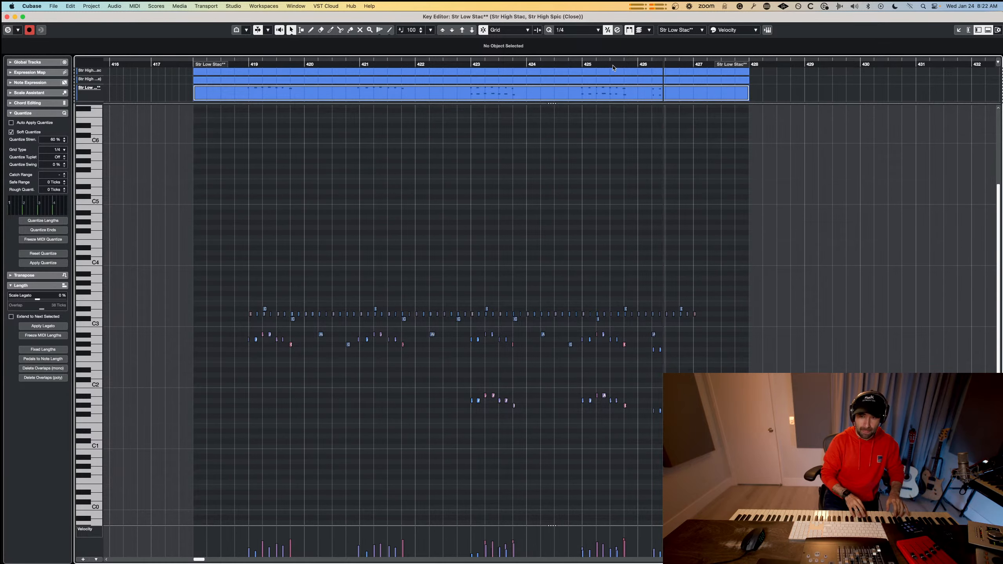
key("space")
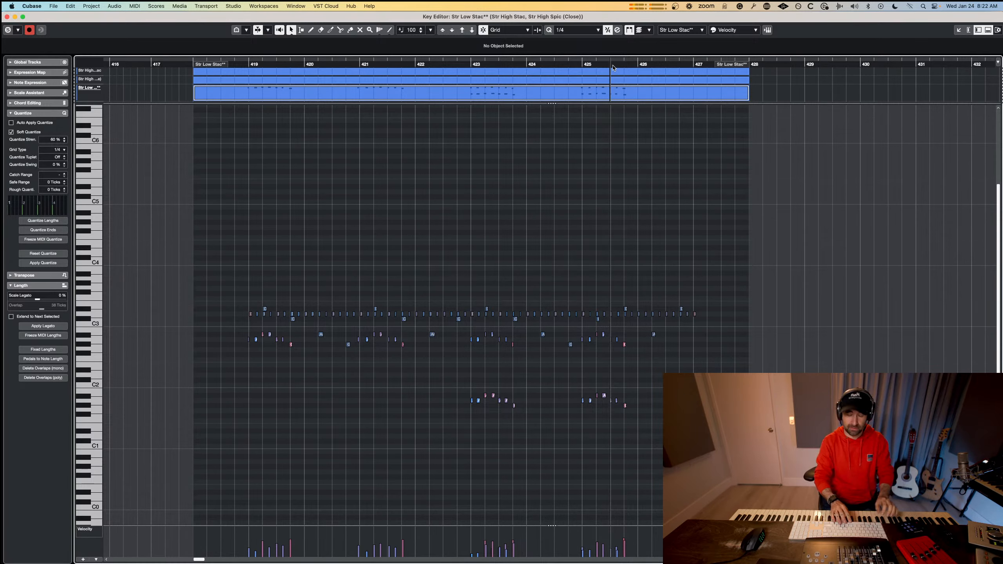
key("KP_Multiply")
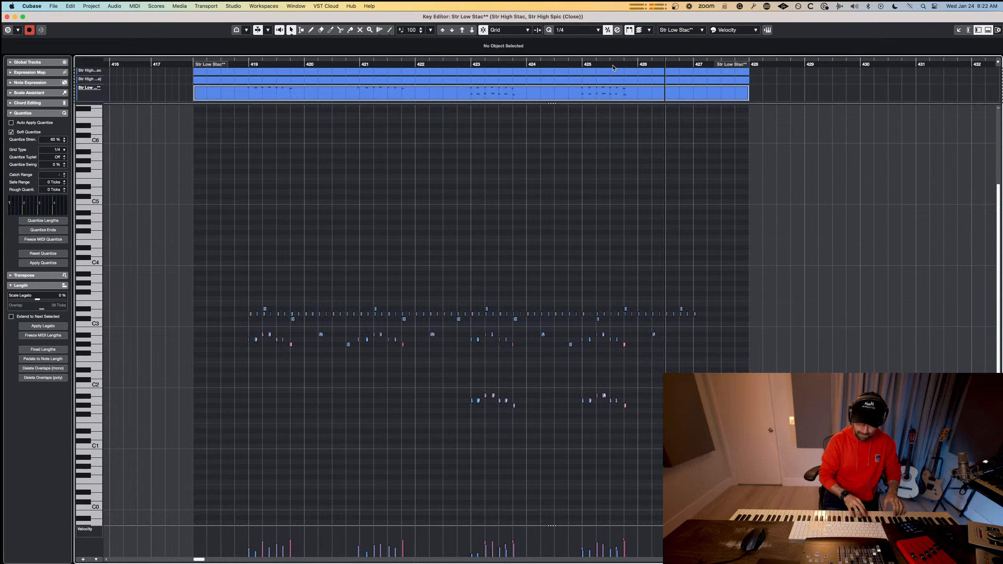
key("space")
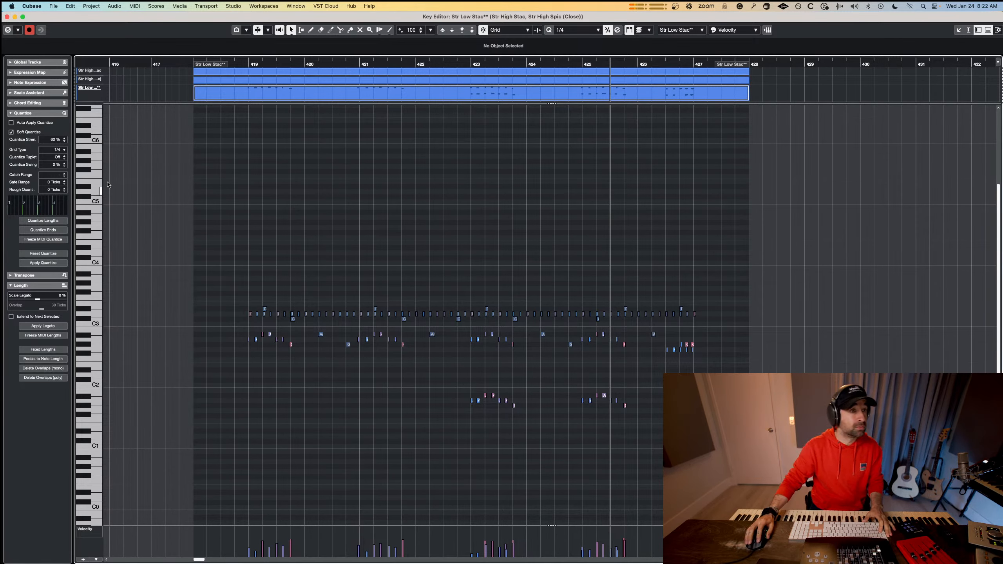
Set the quantize grid to 1/8, open the Str Low Stac** part alone and quantize all its notes.
left_click(54, 149)
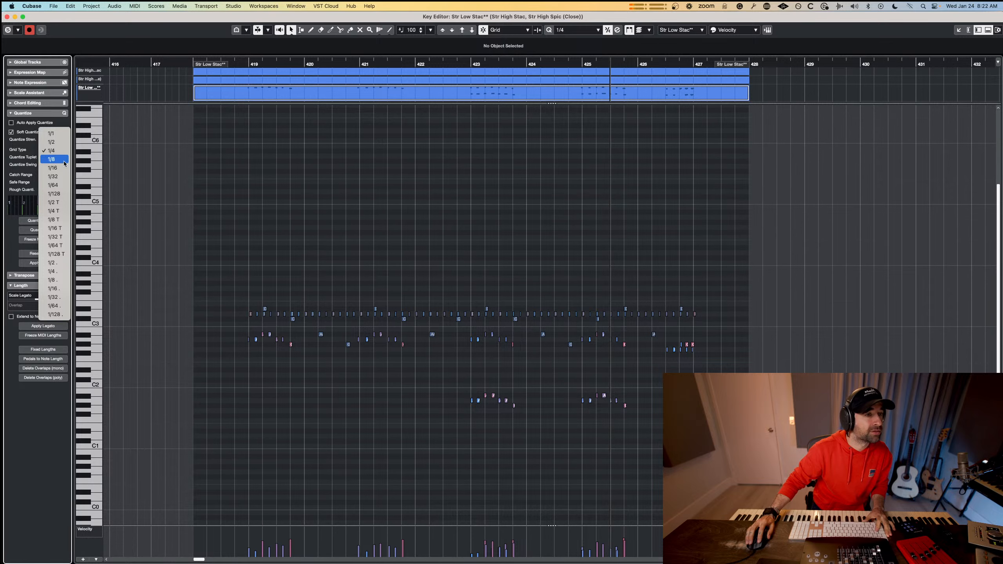
left_click(64, 161)
left_click(420, 401)
key("Return")
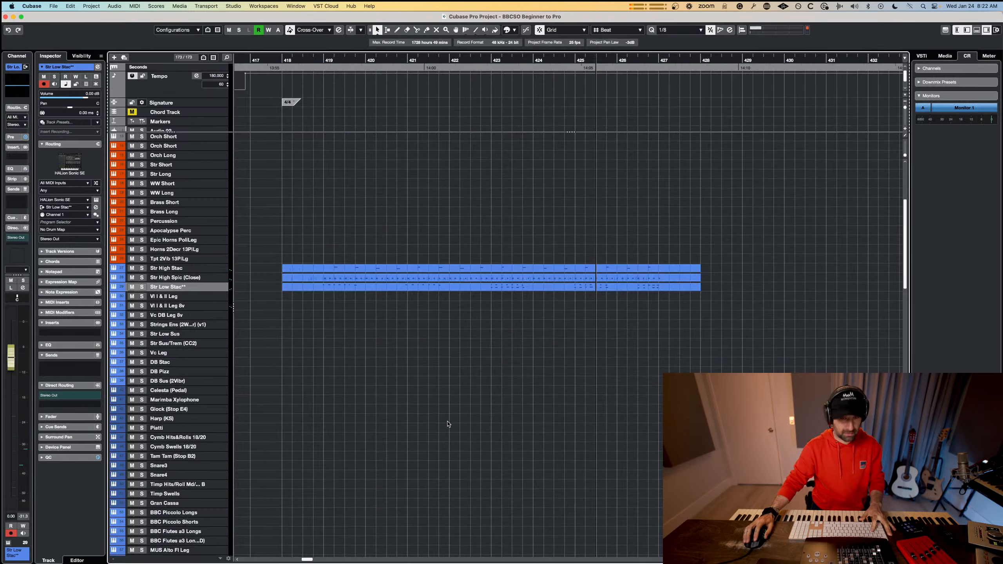
double_click(410, 287)
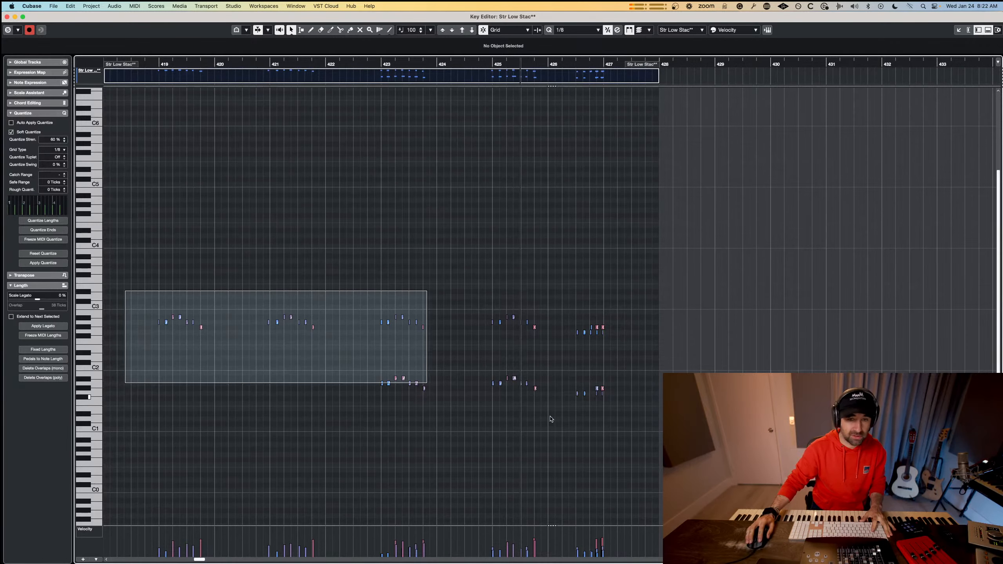
left_click_drag(551, 419, 631, 400)
key("q")
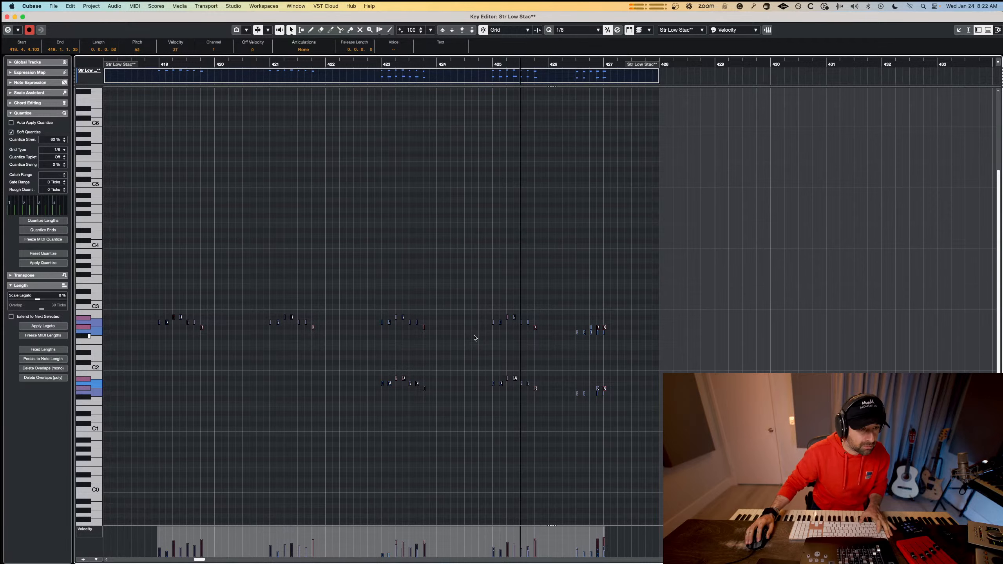
Play the three string parts together from bar 418, close the Key Editor and select the DB Stac track.
left_click(122, 63)
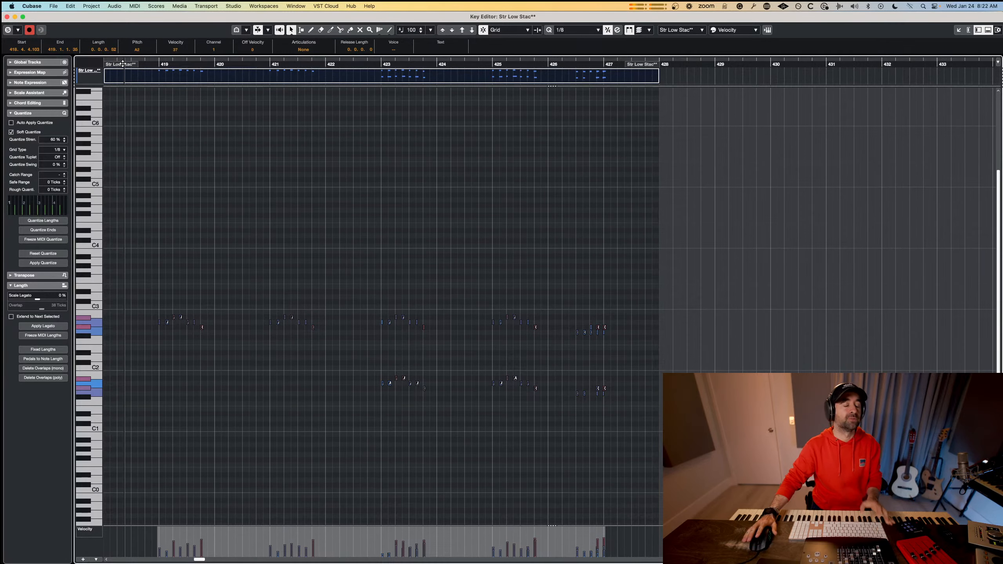
key("Return")
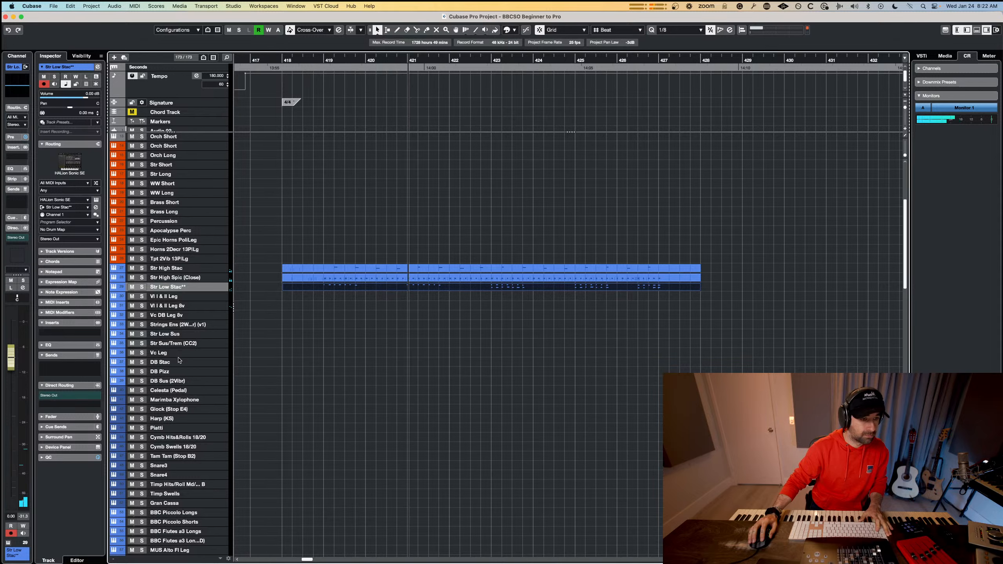
key("space")
left_click(179, 361)
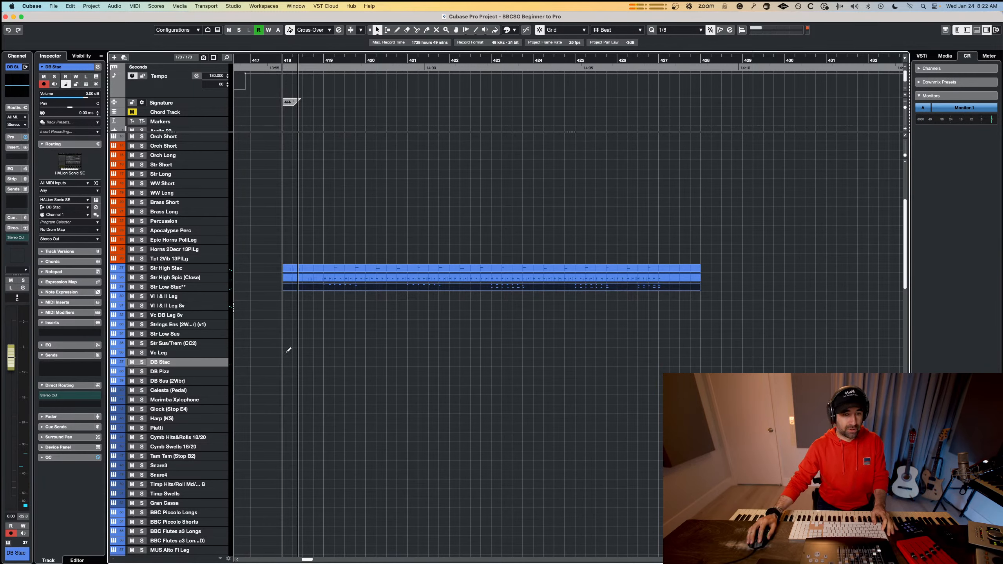
left_click_drag(289, 351, 700, 354)
left_click_drag(608, 260, 530, 401)
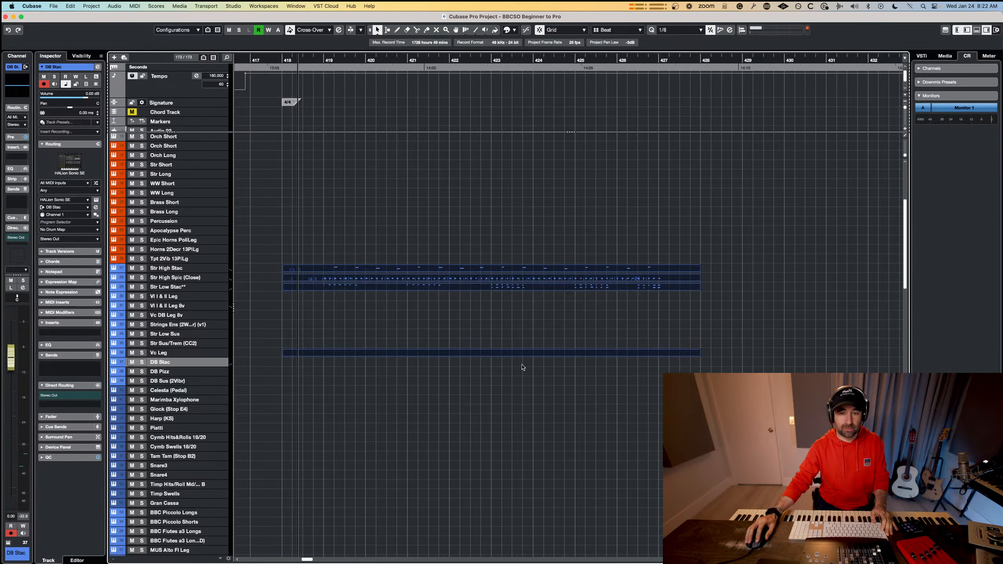
double_click(524, 356)
left_click(692, 30)
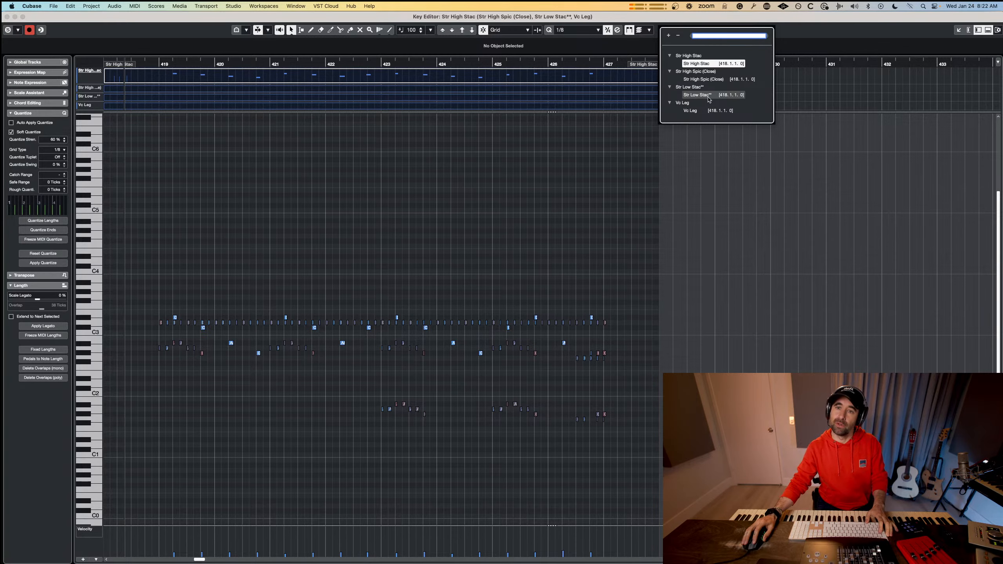
left_click(537, 400)
key("Escape")
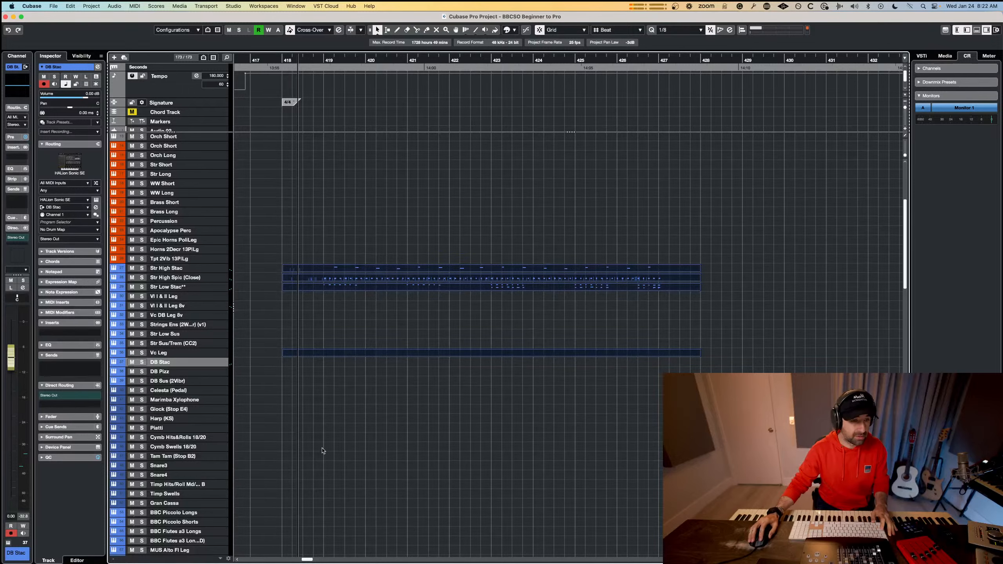
left_click(357, 413)
left_click(311, 356)
key("Delete")
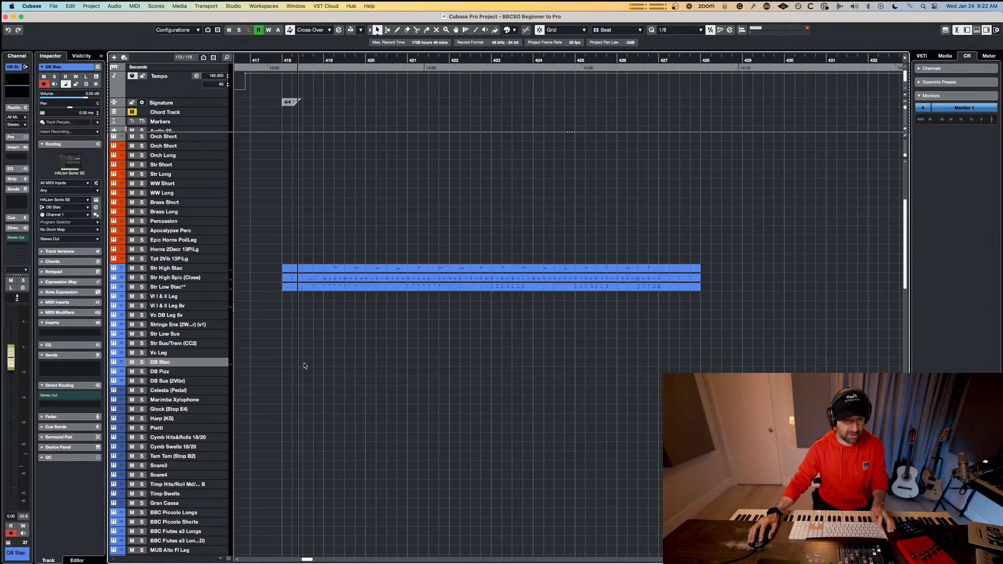
Draw an empty DB Stac part from bar 418 to 428 and open it with the string parts in the Key Editor as the active part.
left_click_drag(287, 362, 698, 361)
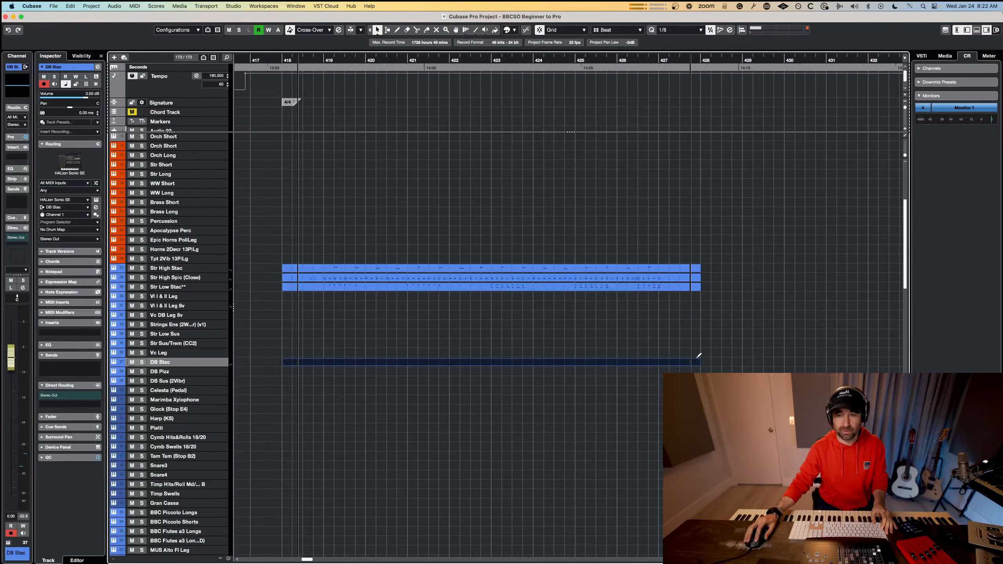
left_click_drag(569, 402, 551, 427)
double_click(548, 363)
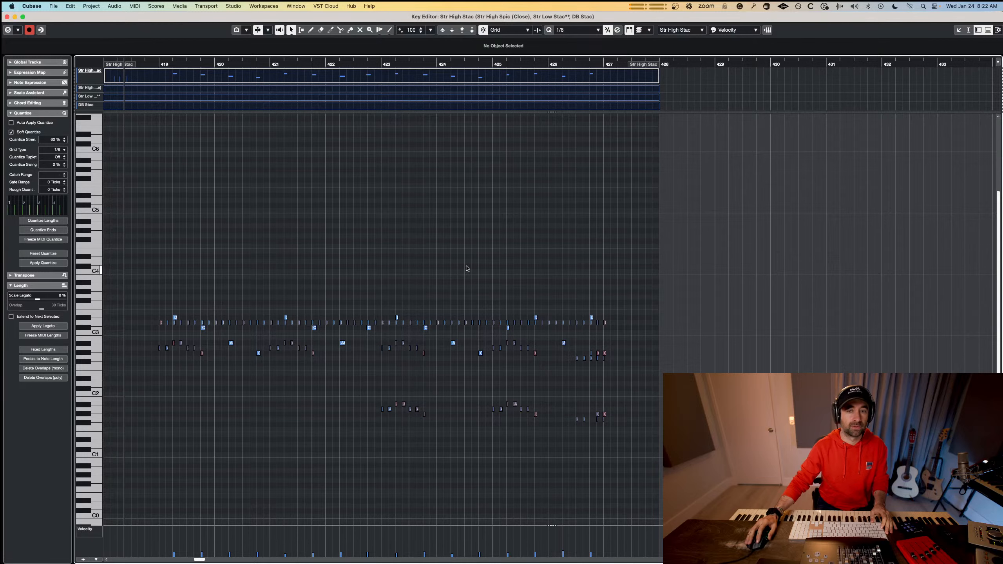
left_click(681, 30)
left_click(706, 111)
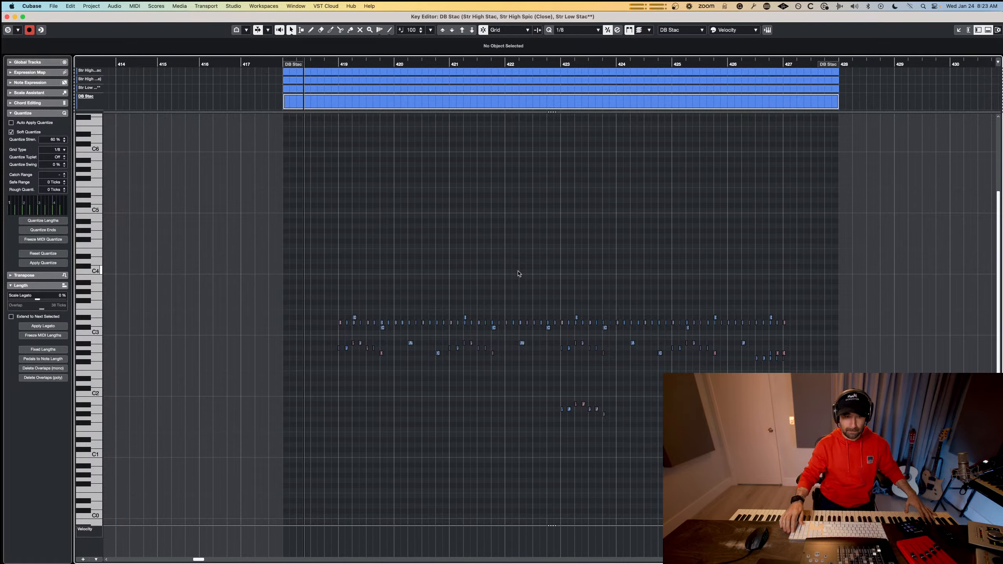
key("space")
key("space")
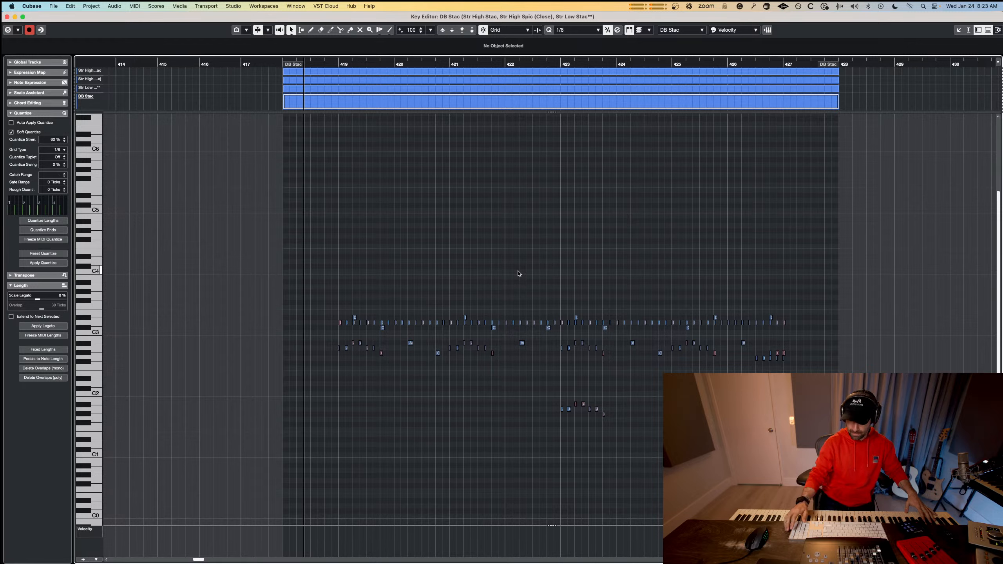
Record DB Stac hits doubled in three octaves at bars 419, 421, 423 and 425, and close the Key Editor.
key("KP_Multiply")
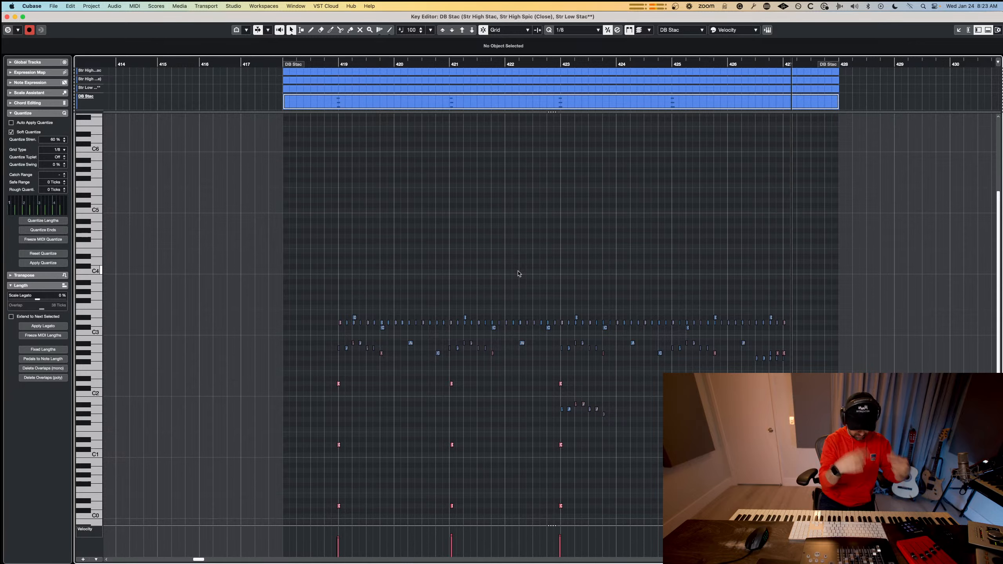
key("space")
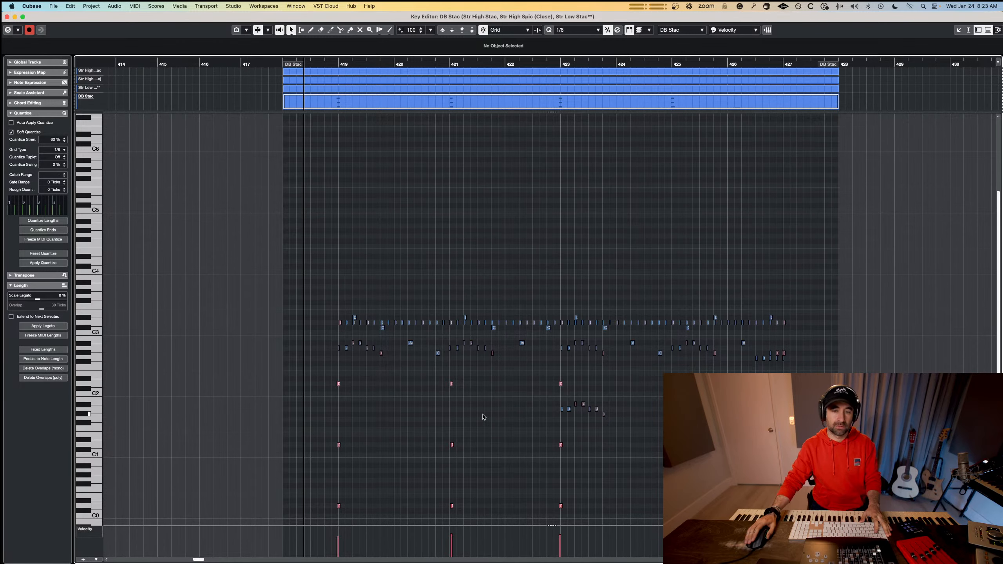
scroll(483, 417, "down", 5)
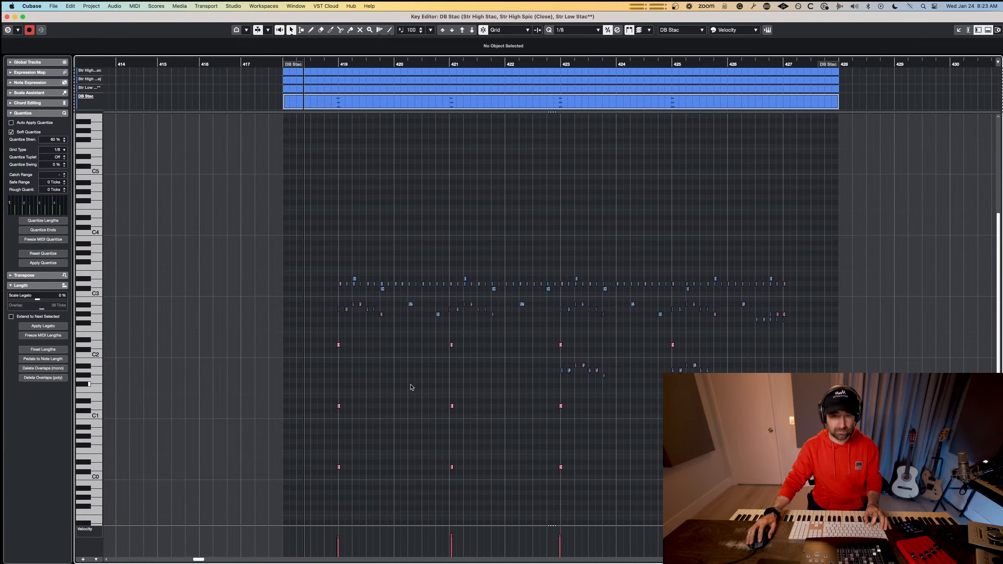
key("Return")
Open the DB Stac part alone in the Key Editor, play it from bar 418 and close the editor.
left_click(418, 366)
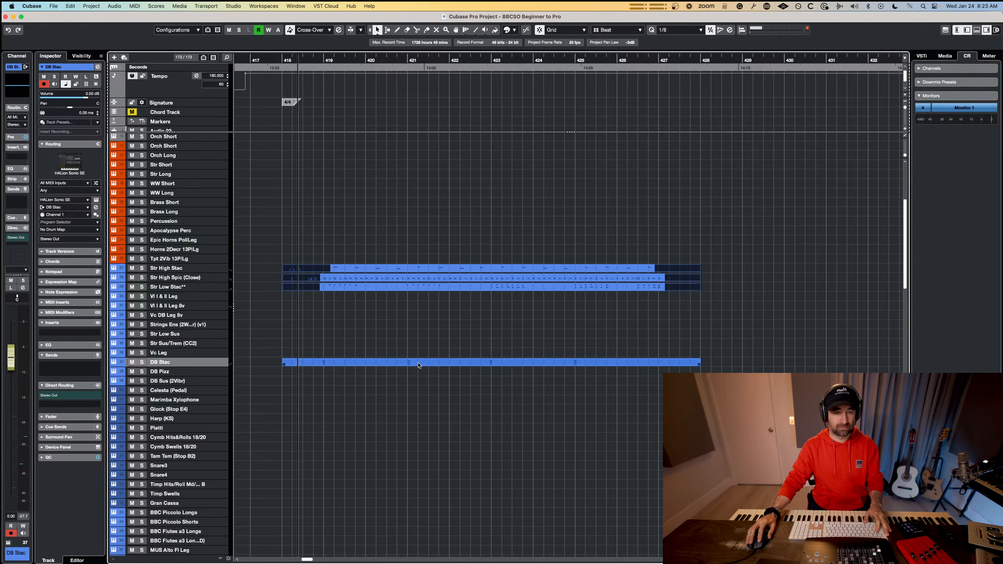
key("Return")
key("space")
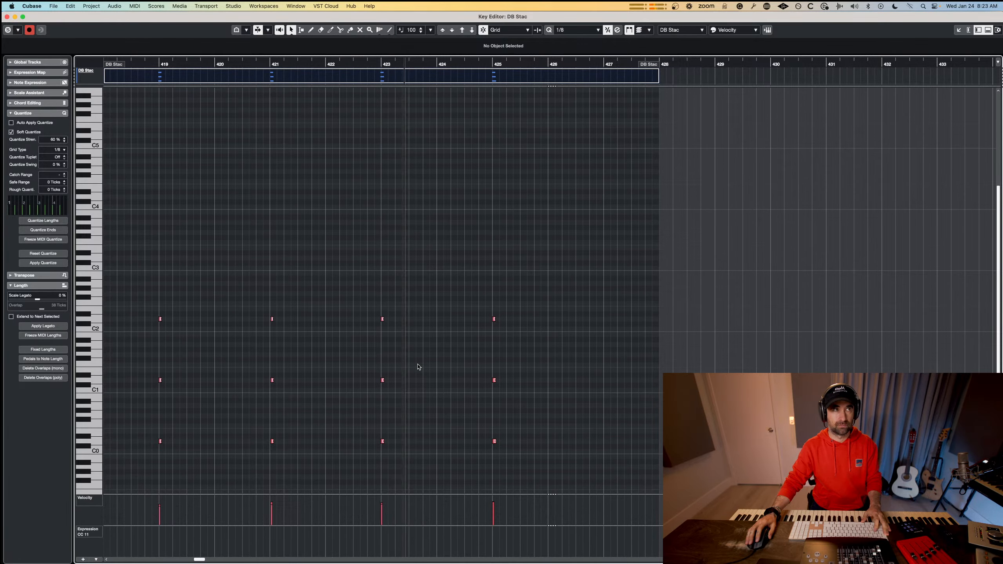
key("space")
key("Escape")
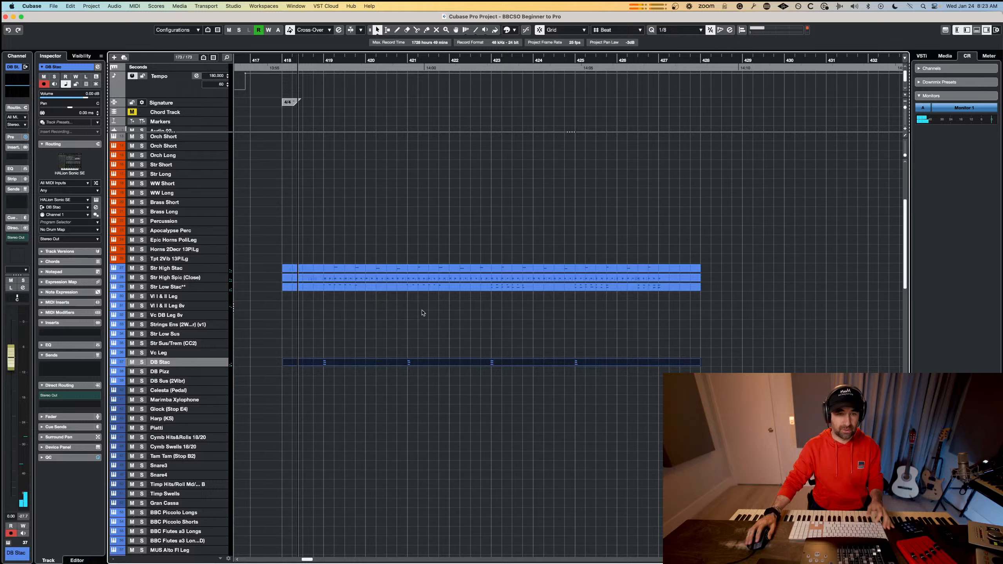
Delete the Str Low Stac** part and play the remaining string parts from bar 418.
left_click(404, 290)
key("BackSpace")
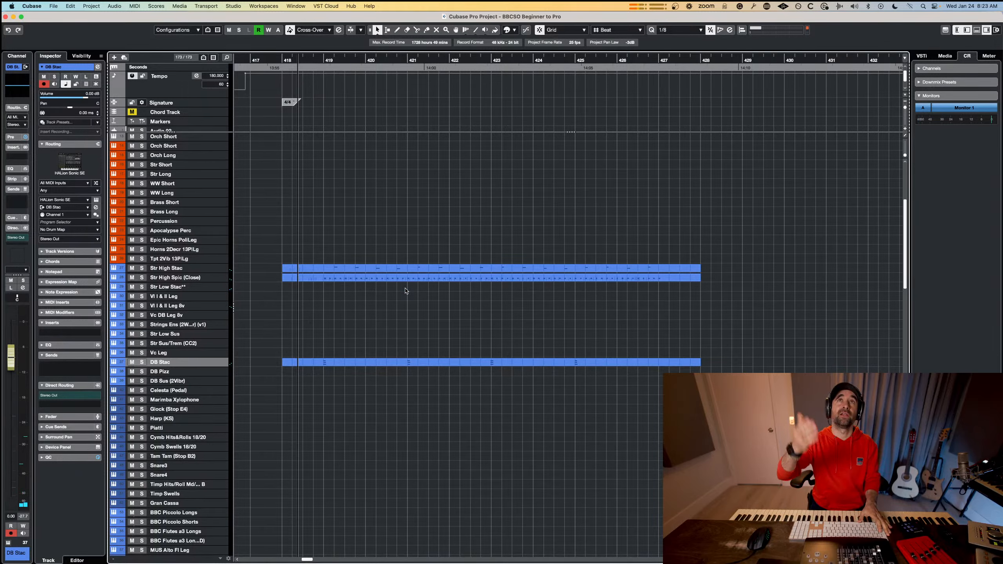
key("space")
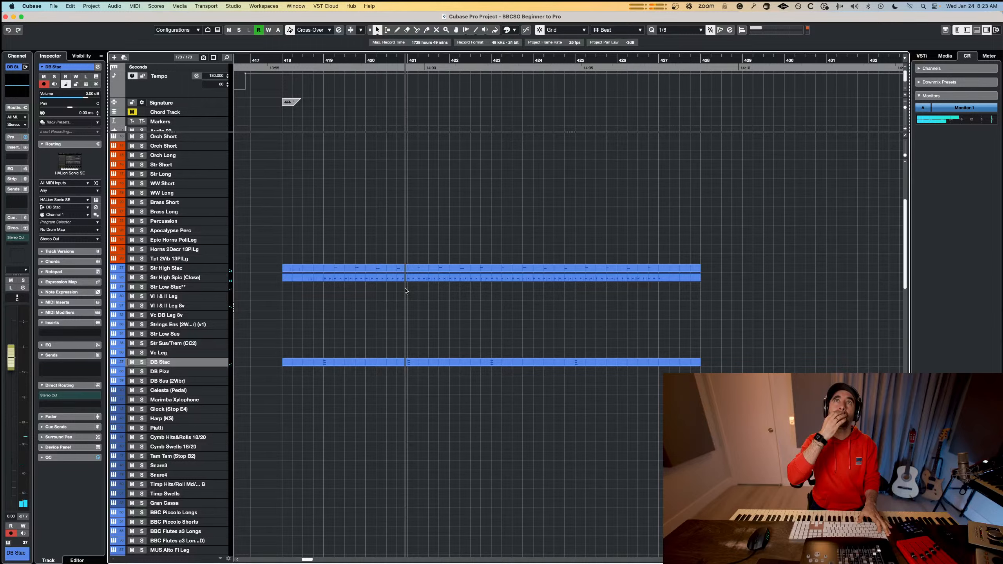
key("space")
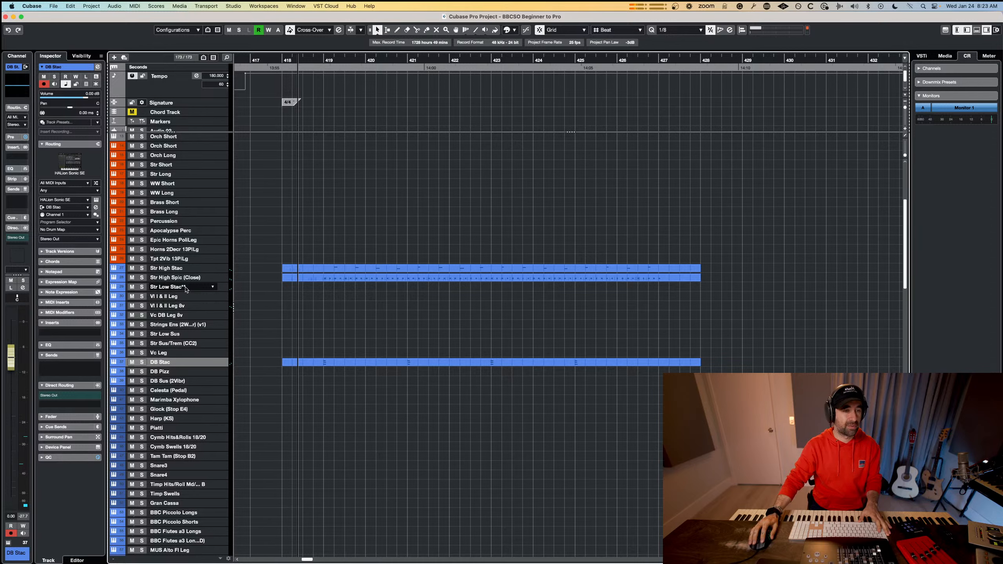
Play the other parts with the Str Low Stac** track selected for live playing, and restore its deleted part.
left_click(186, 288)
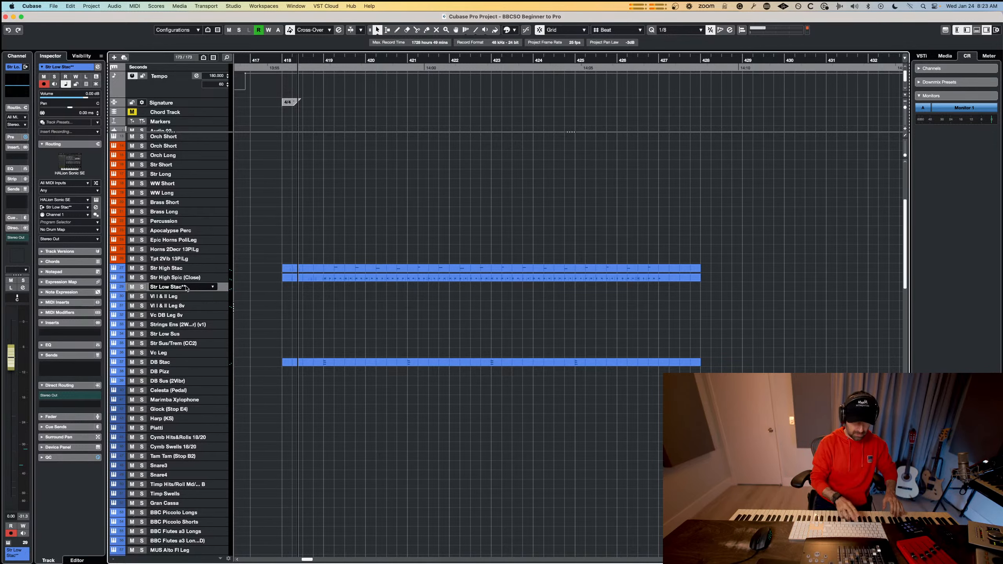
key("space")
key("space")
key("space")
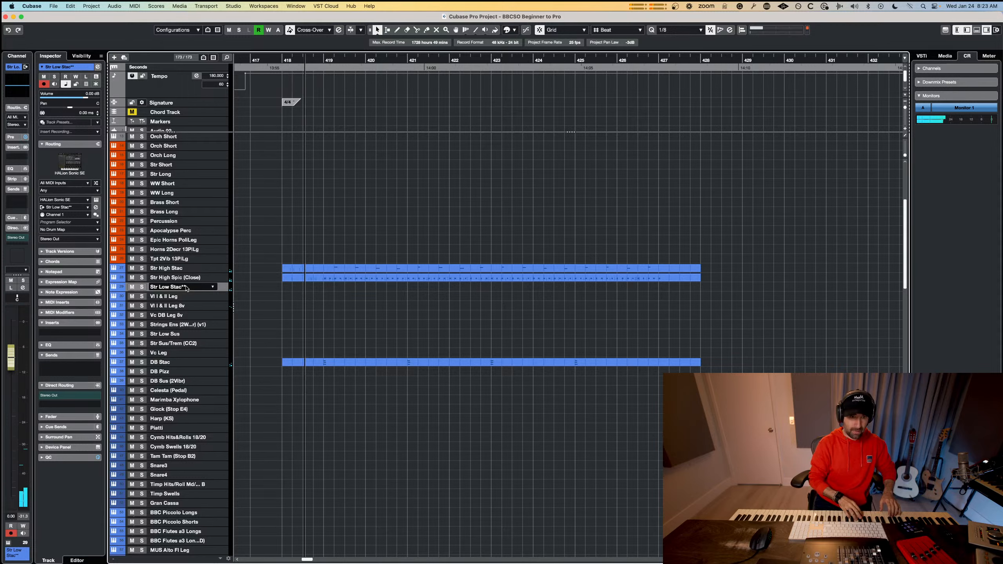
key("space")
key("space")
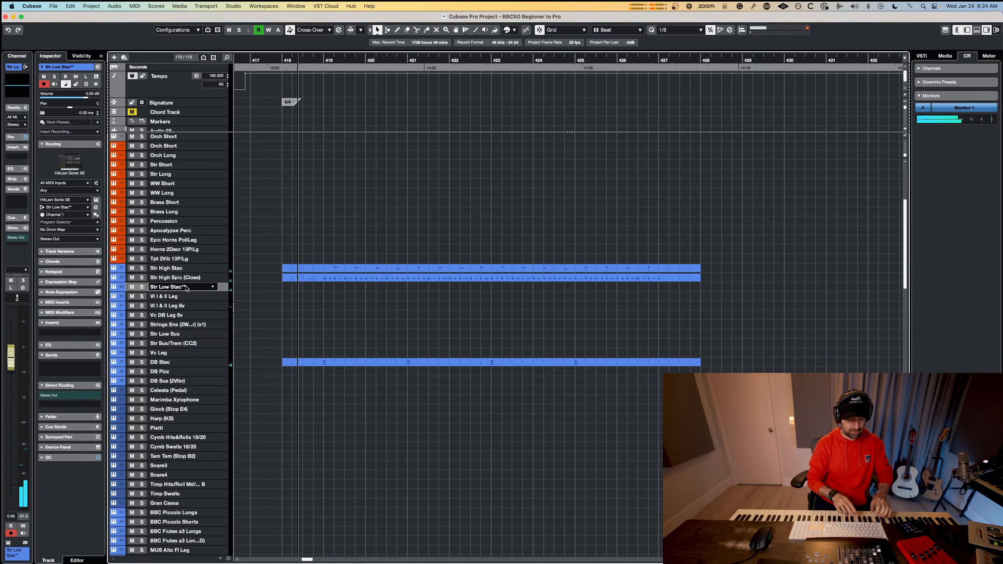
key("shift+KP_Multiply")
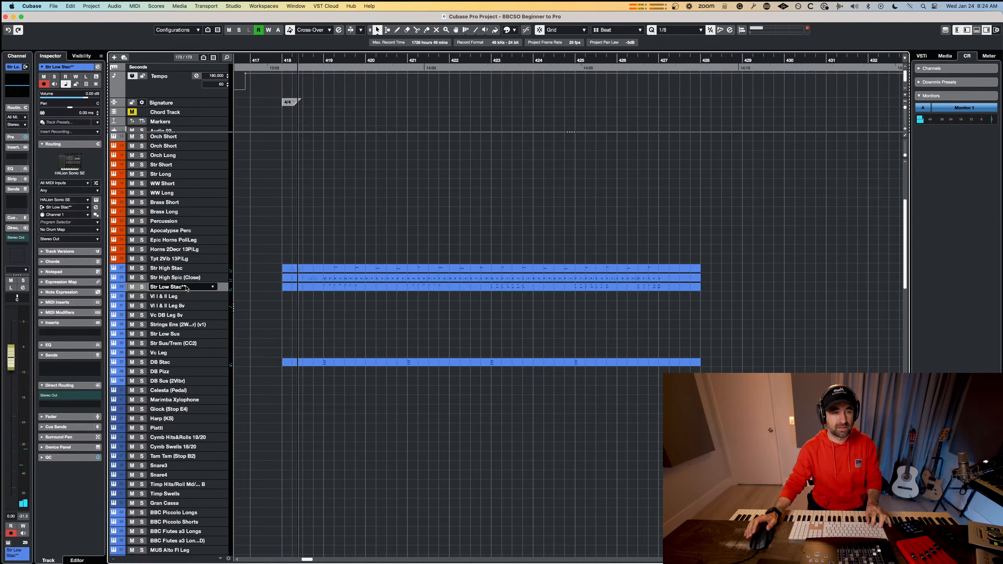
Play all four parts, delete the Str High Stac part during playback and listen to the rest from bar 418.
left_click(306, 359)
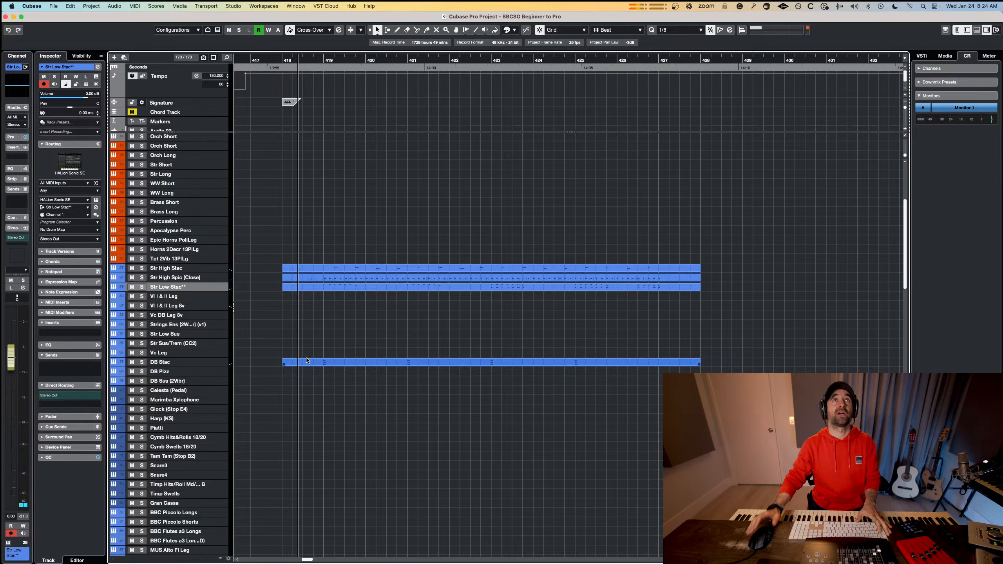
key("space")
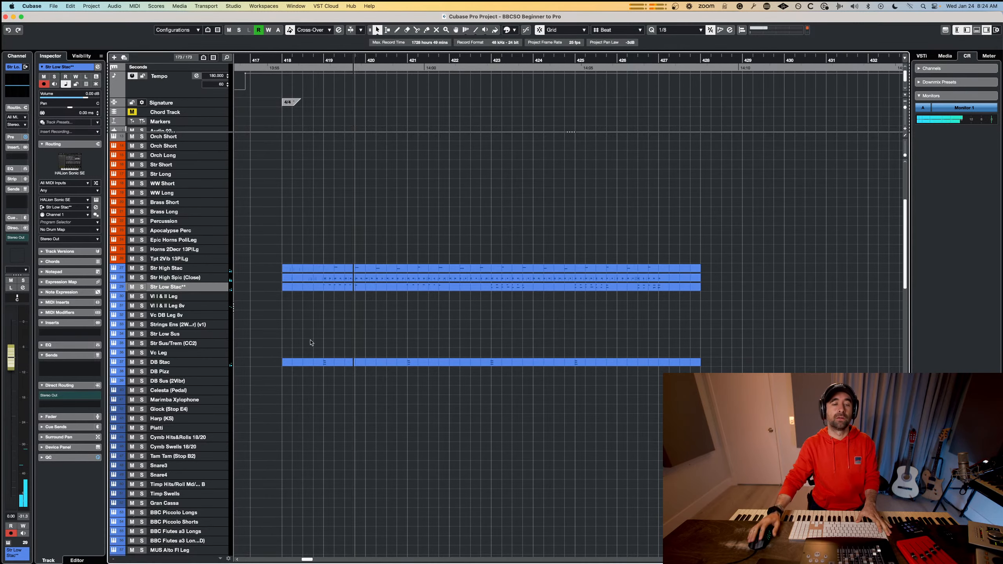
left_click(341, 272)
key("Delete")
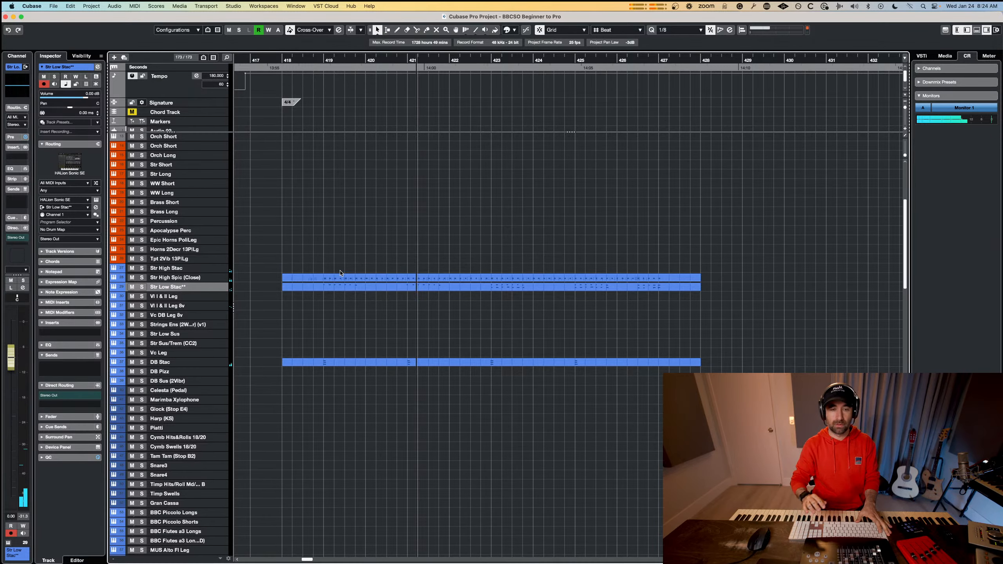
key("space")
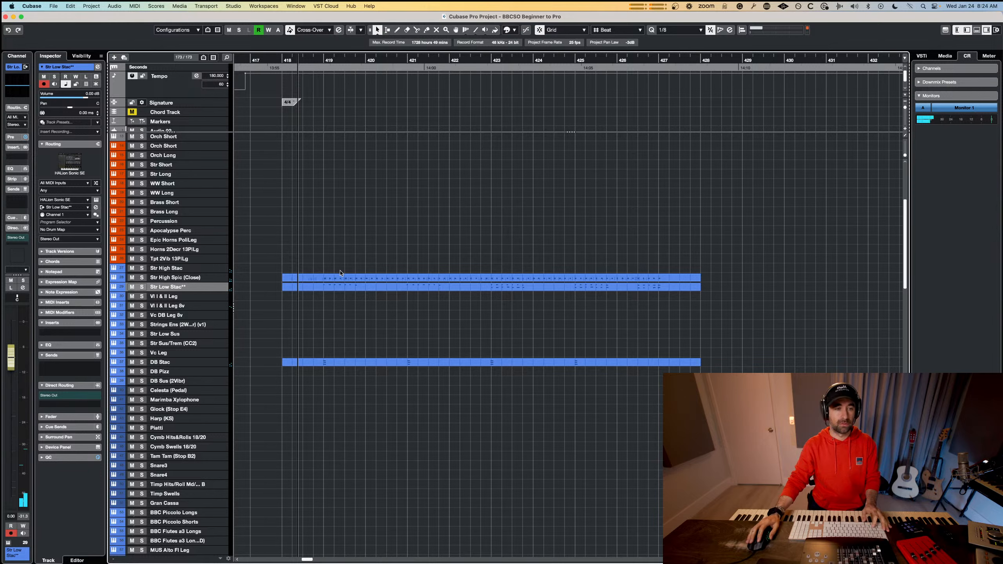
key("space")
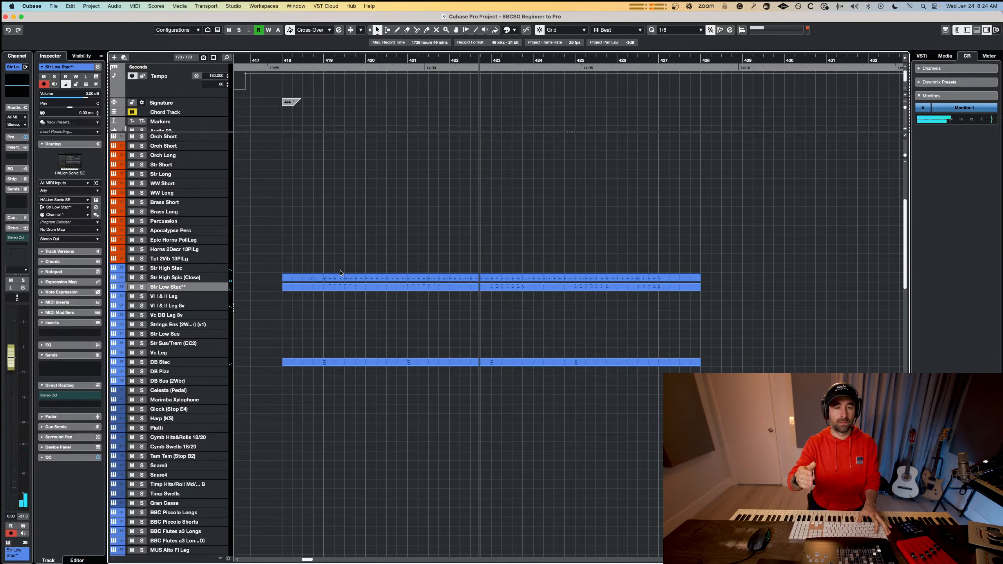
key("space")
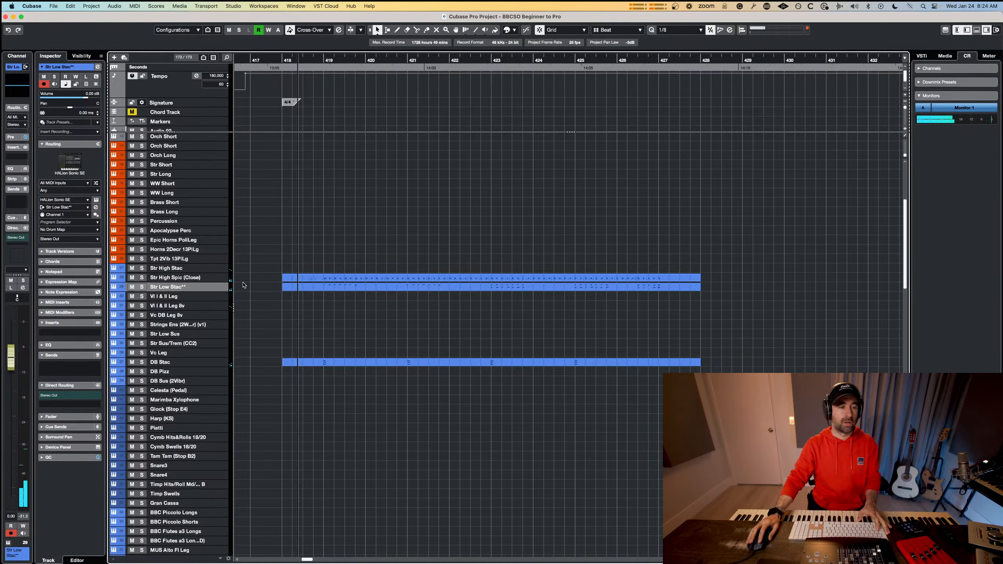
Select the Str High Stac track, undo the deletion of its part and play all four parts.
left_click(207, 269)
key("super+z")
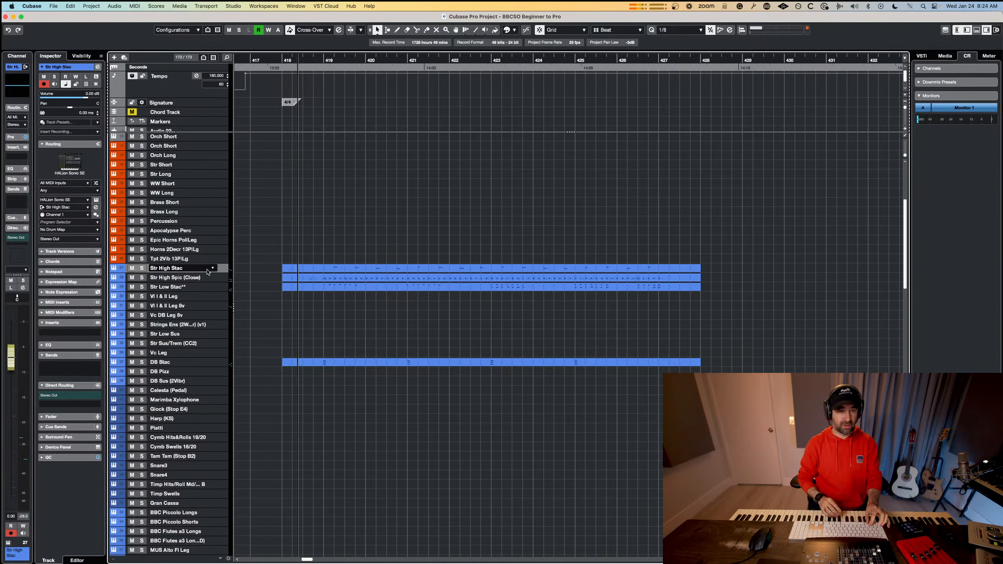
key("space")
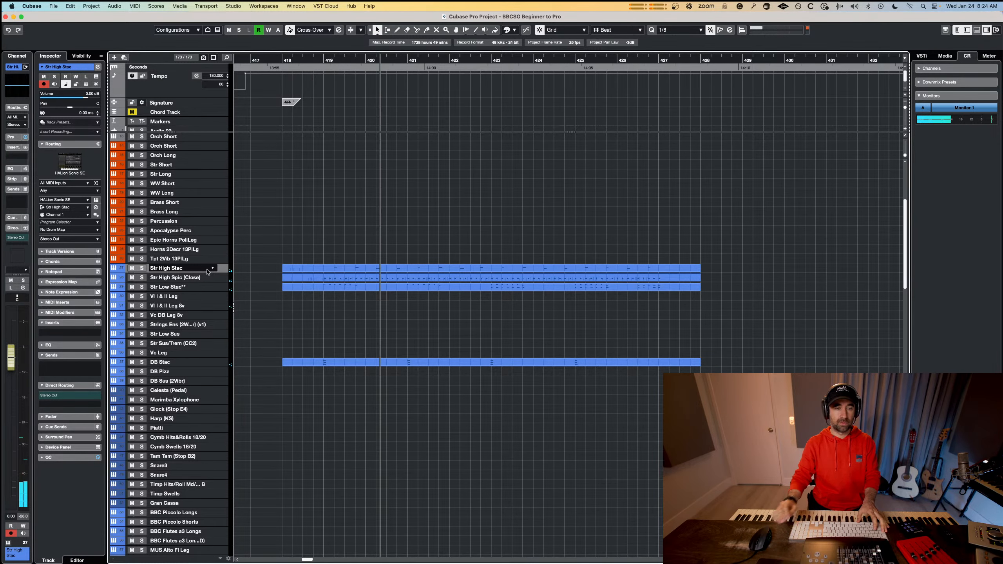
key("space")
Lower the CC 11 expression of the Str High Stac part to 38 from position 418.4 and play the result.
left_click(309, 271)
double_click(309, 271)
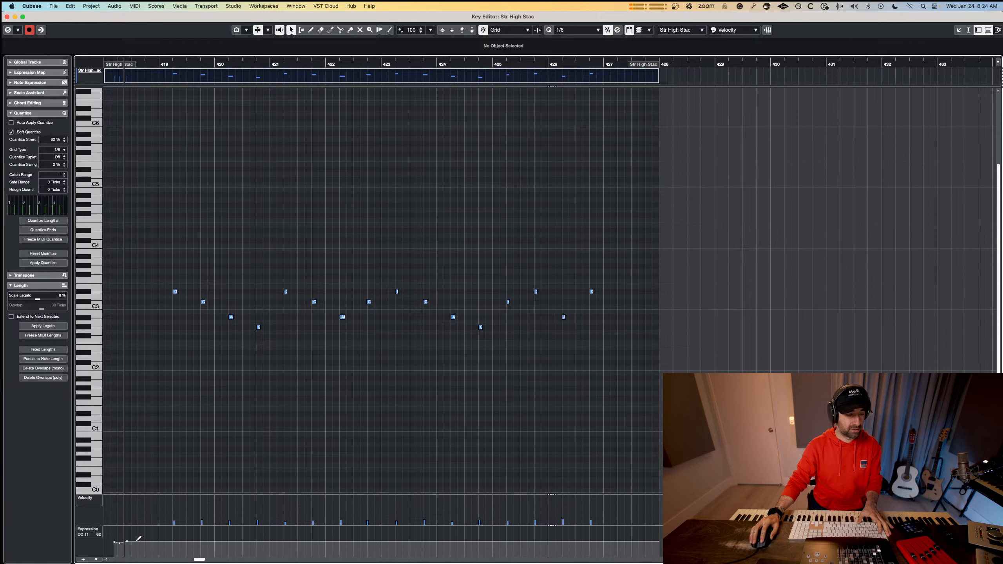
left_click_drag(137, 541, 147, 547)
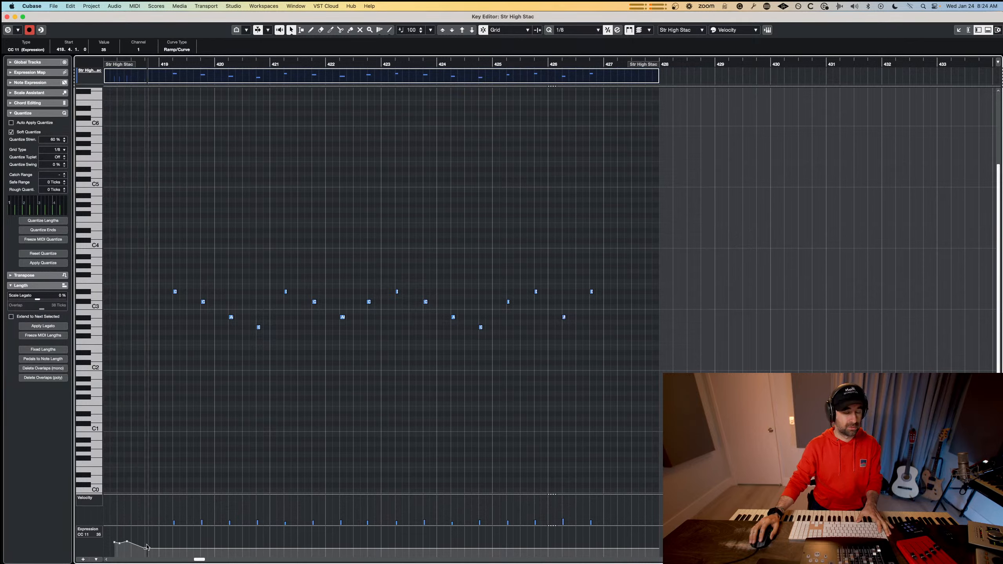
key("space")
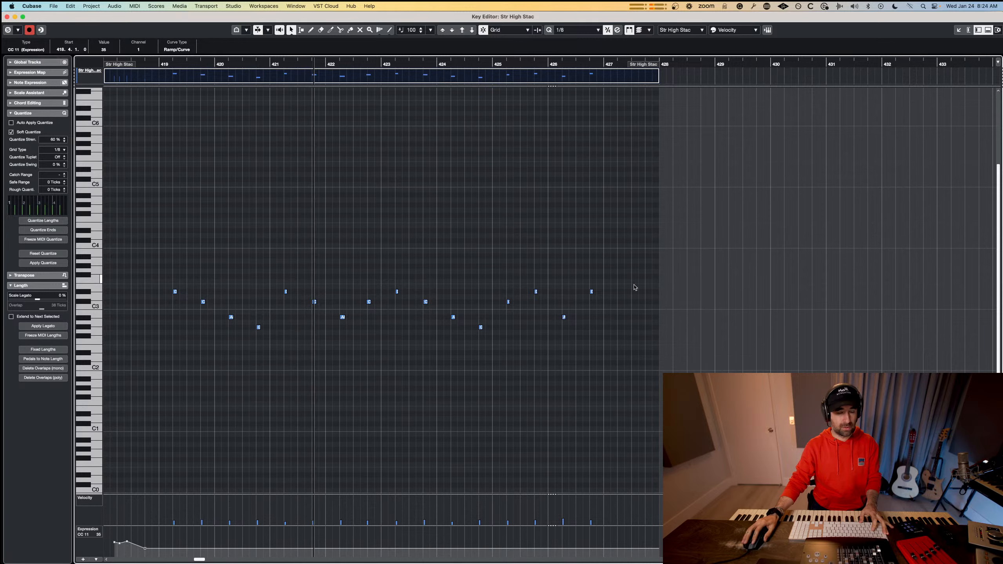
left_click(589, 289)
key("space")
key("Escape")
Select all notes of the Str High Spic (Close) part, even out their velocities by lowering the peaks, and play a short check.
double_click(419, 278)
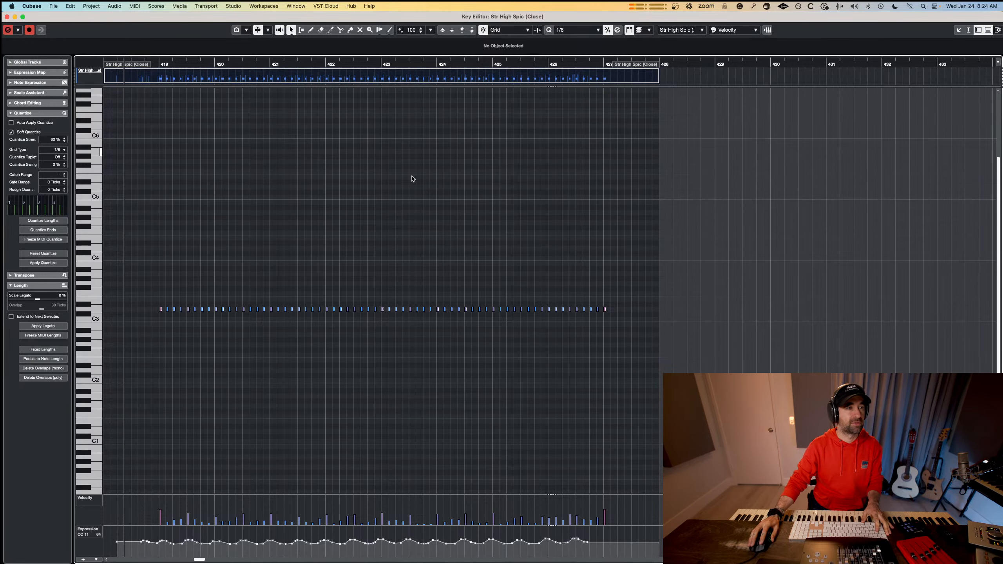
left_click_drag(653, 257, 113, 372)
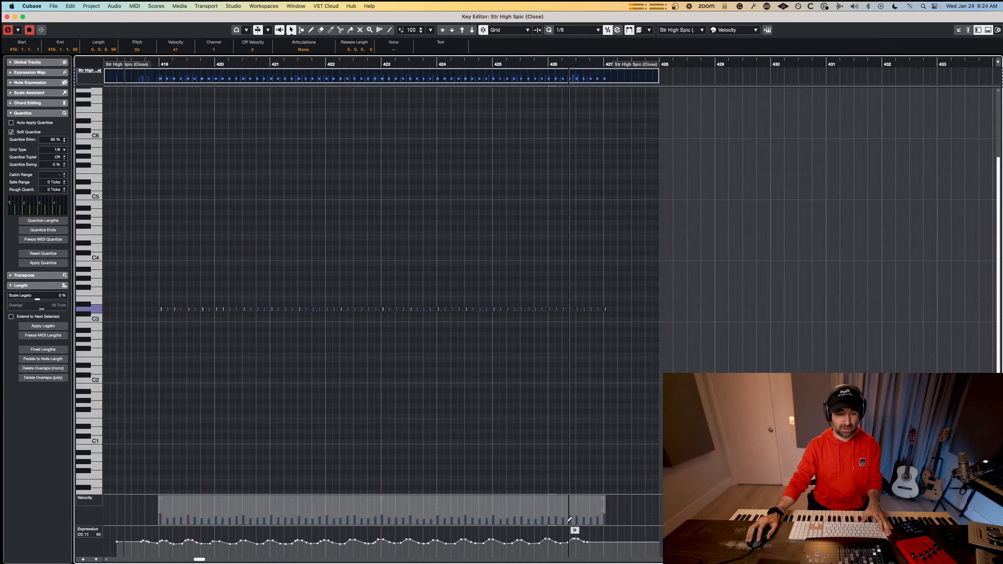
key("space")
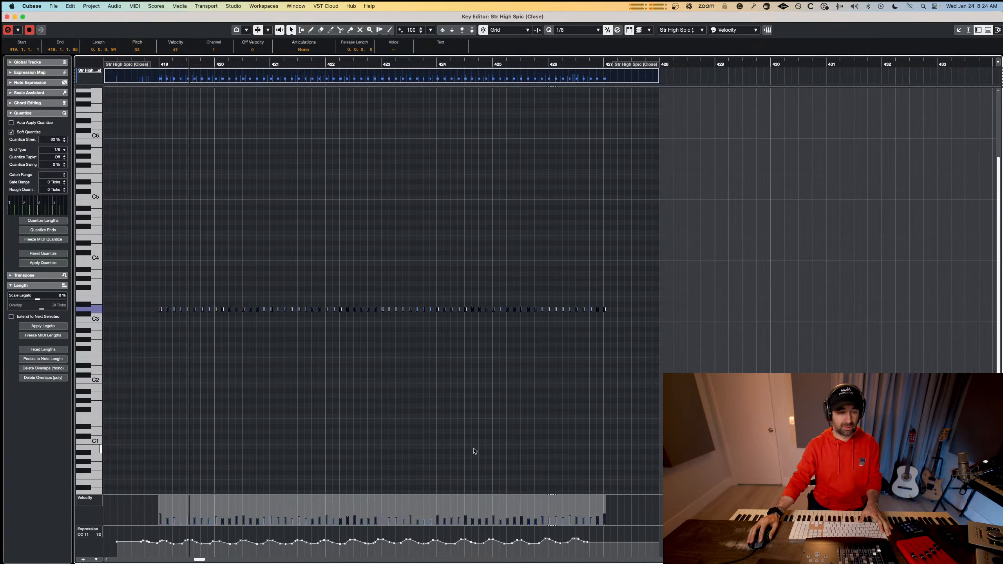
key("space")
left_click(189, 391)
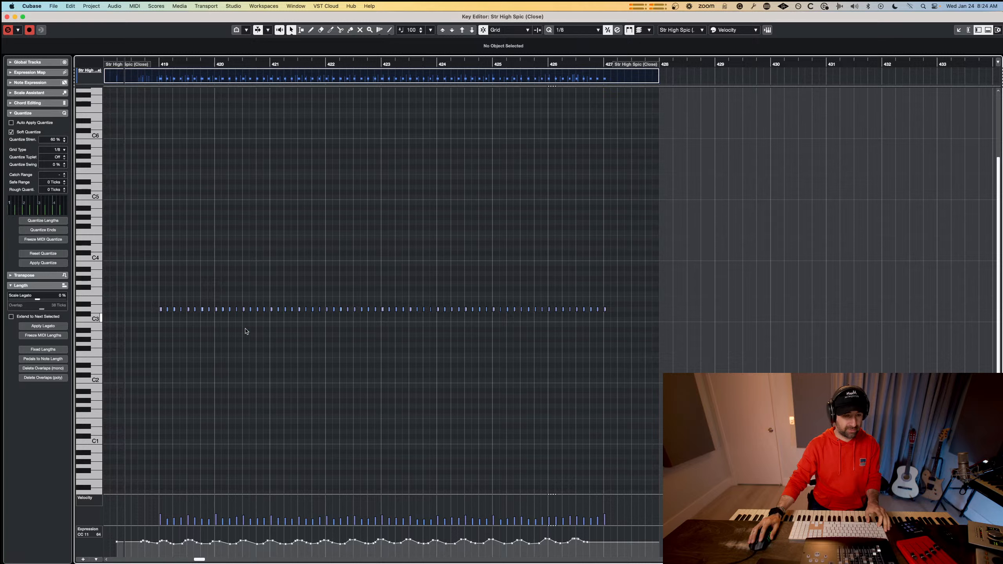
Play the adjusted Str High Spic (Close) part, close the Key Editor and play the whole arrangement from bar 418.
key("space")
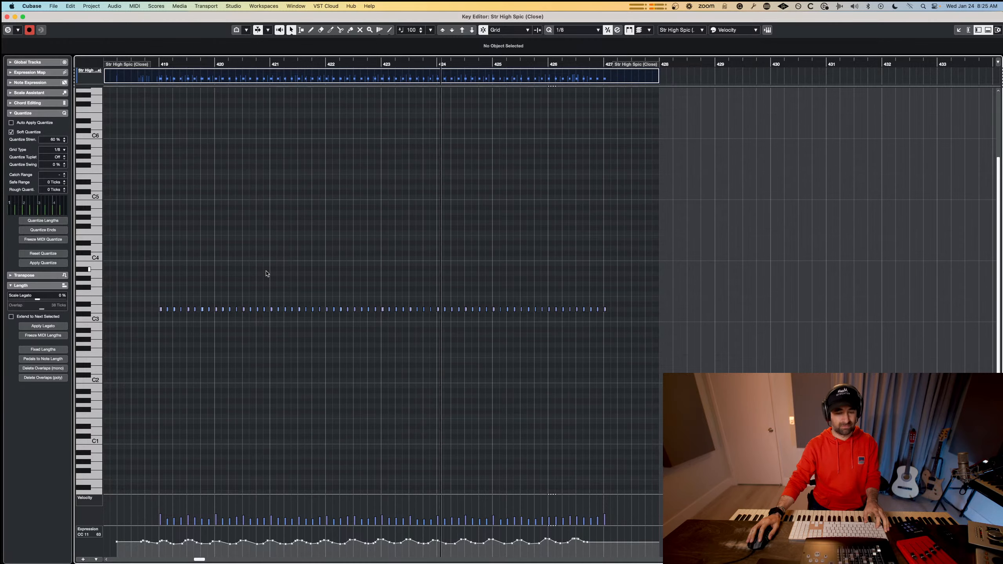
key("space")
key("super+w")
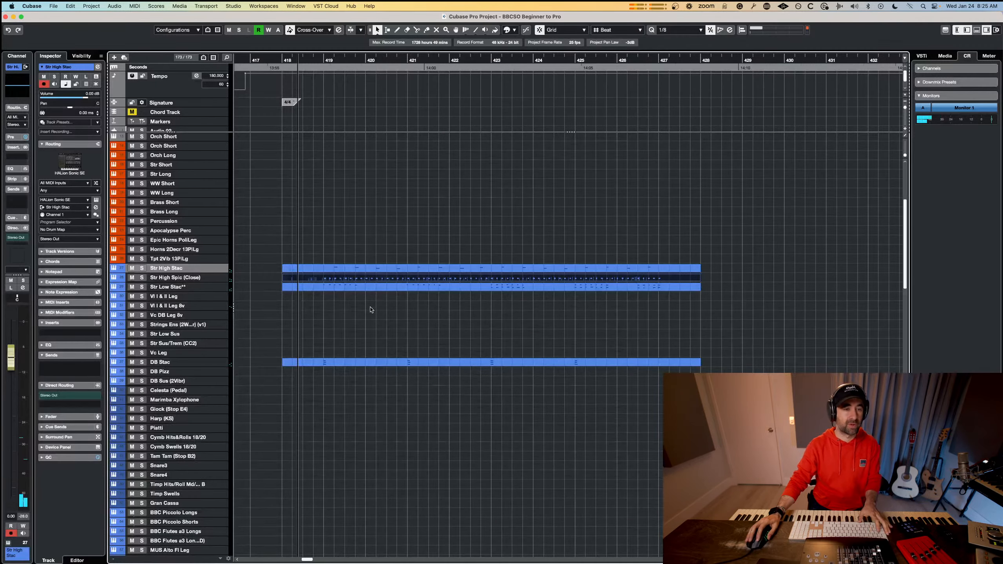
key("space")
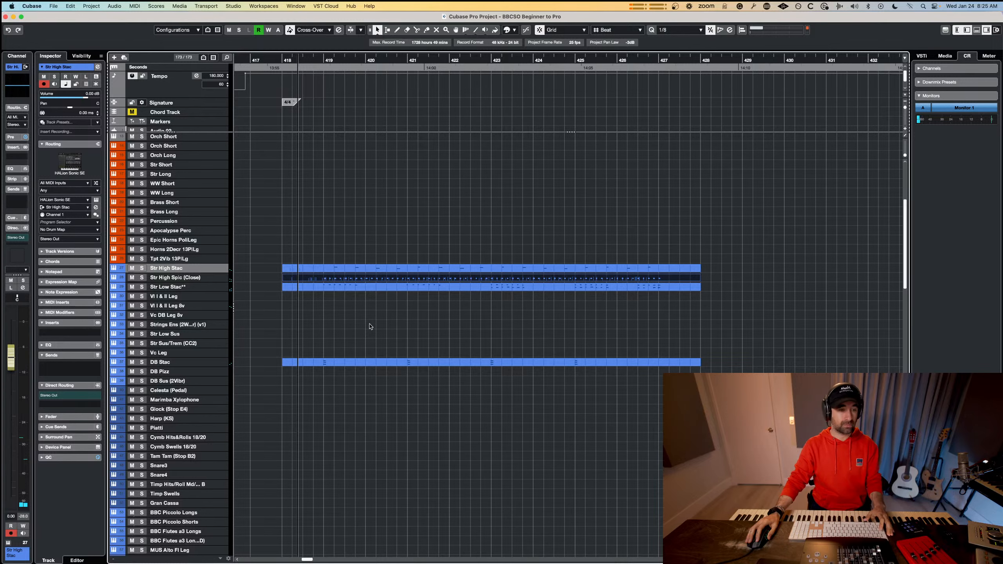
Look through the track list below the string tracks to find the available percussion instruments.
scroll(220, 392, "down", 5)
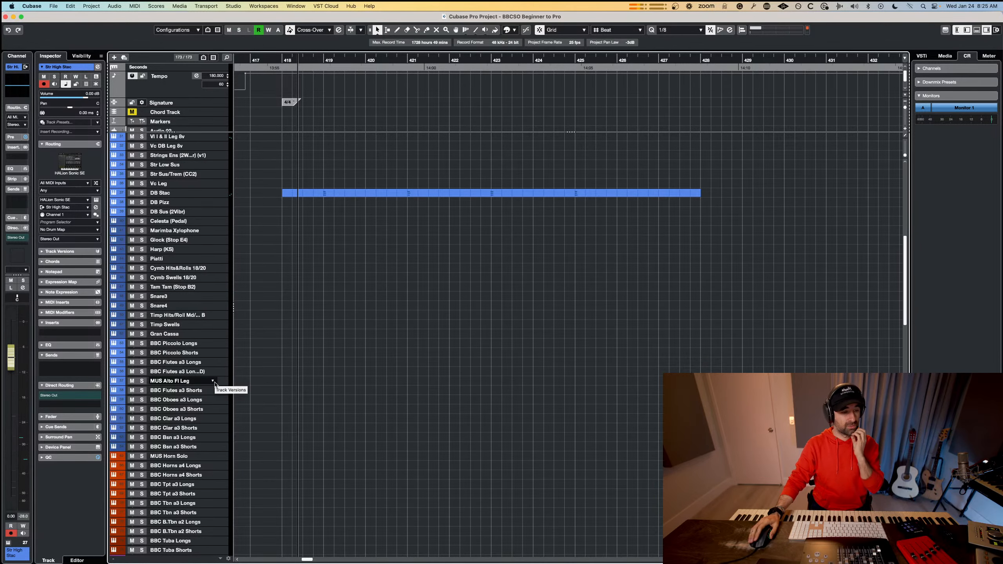
scroll(215, 383, "down", 5)
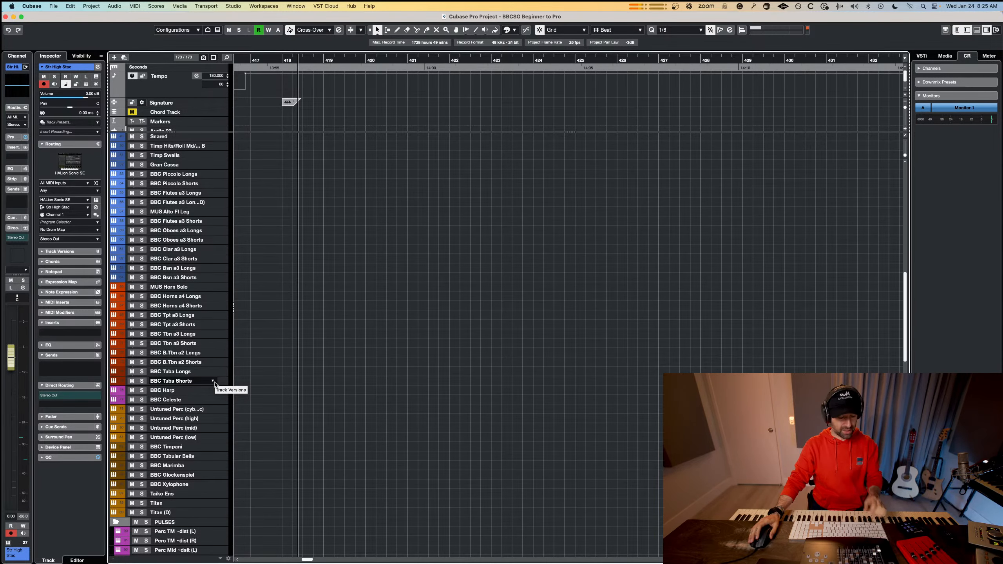
scroll(214, 383, "up", 12)
scroll(215, 384, "down", 5)
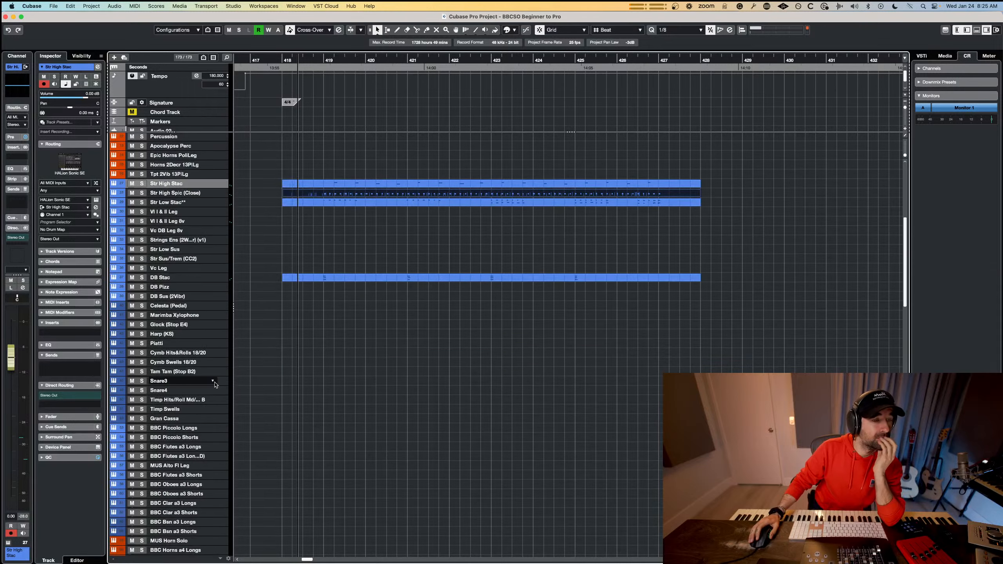
scroll(214, 383, "down", 5)
scroll(214, 384, "down", 5)
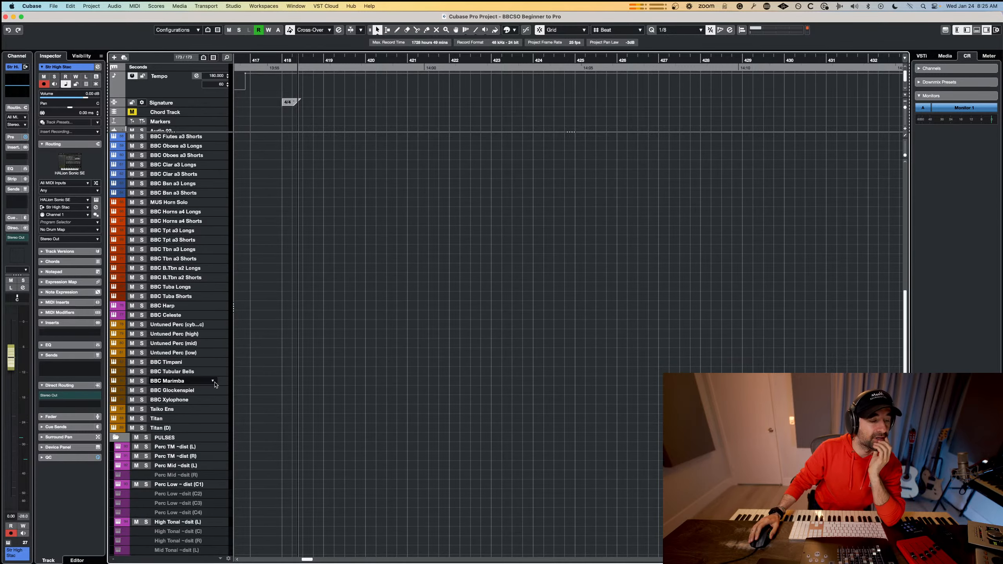
scroll(214, 383, "up", 3)
scroll(214, 383, "up", 3)
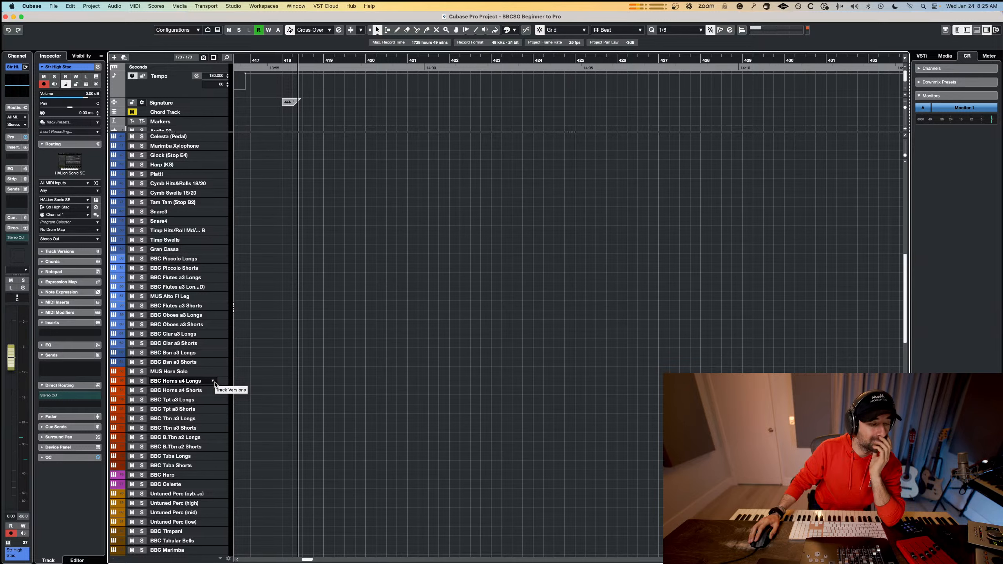
Select the untuned cymbal percussion track, audition its sound and briefly view its instrument.
left_click(184, 494)
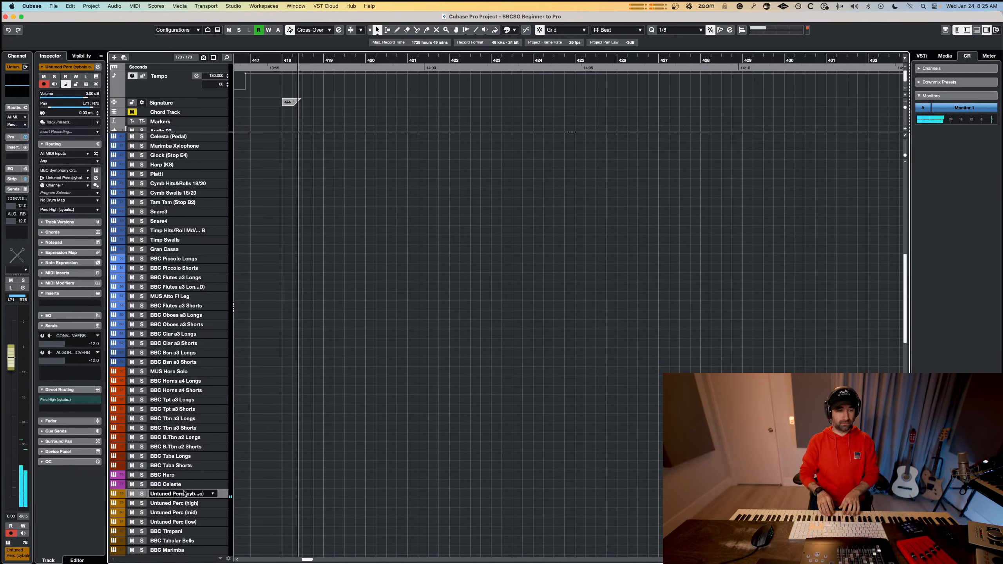
left_click(96, 170)
left_click(282, 84)
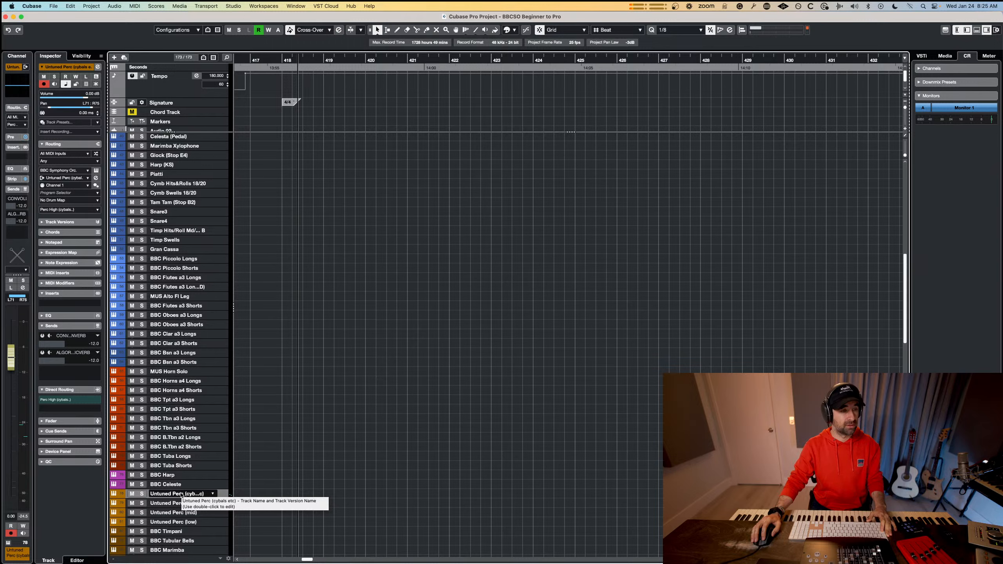
Duplicate the Untuned Perc (mid) track.
right_click(181, 495)
left_click(172, 512)
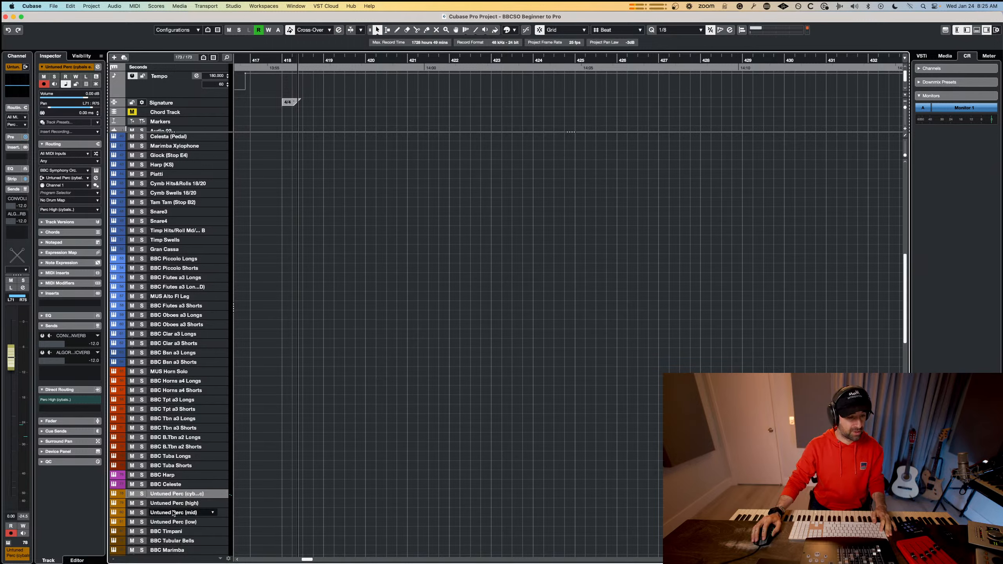
left_click(171, 512)
right_click(172, 513)
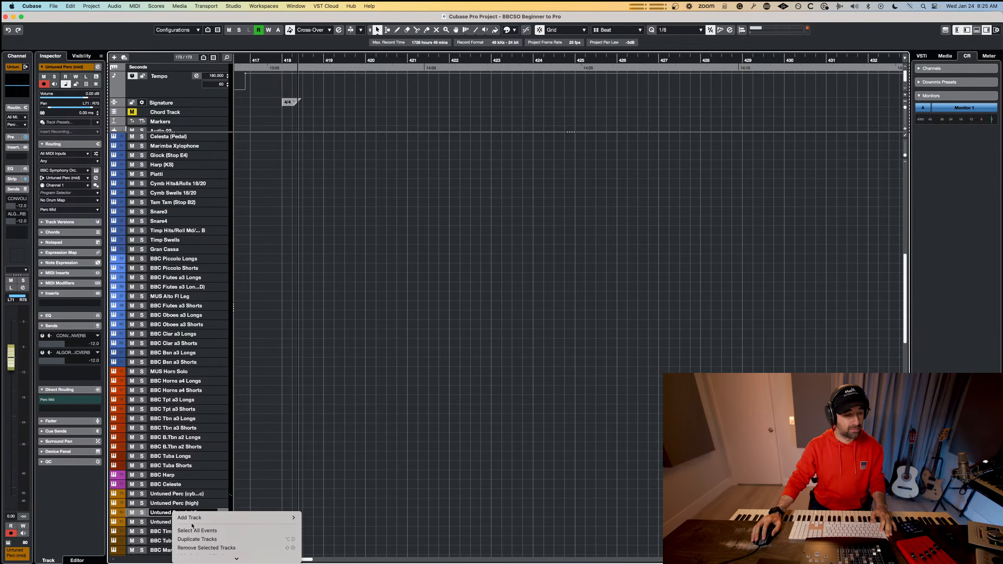
scroll(238, 516, "down", 2)
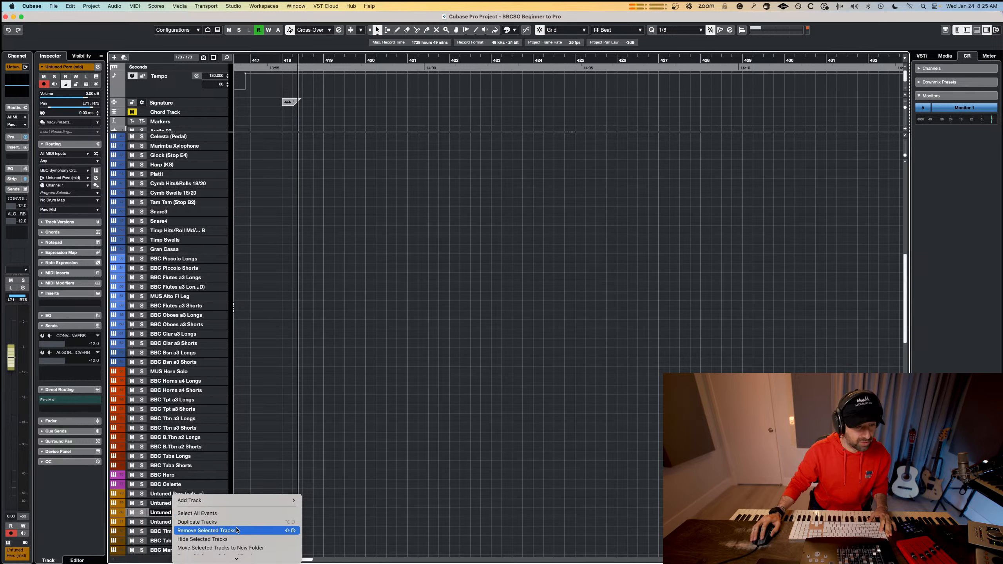
left_click(240, 522)
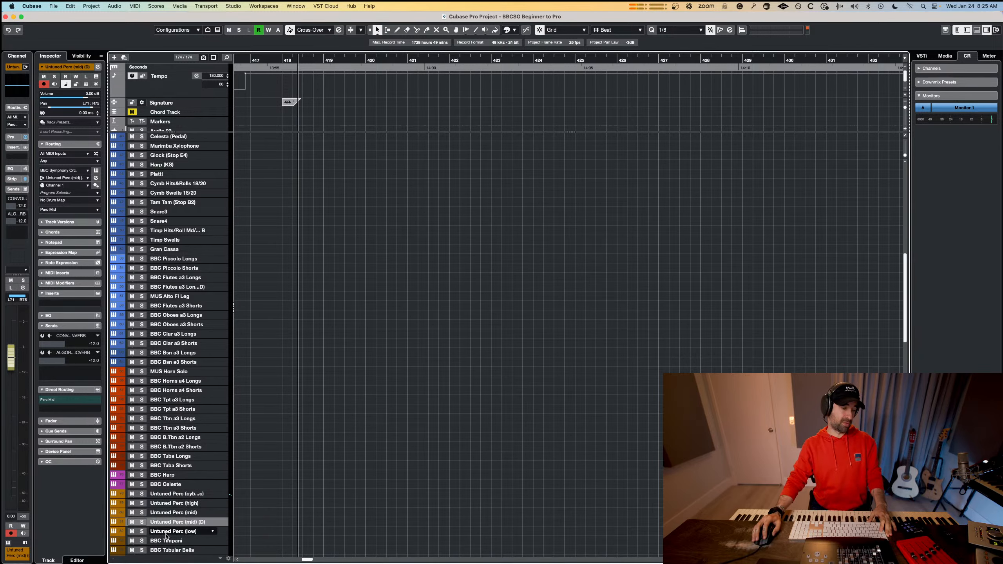
Duplicate the Untuned Perc (low) track and move the copy above the untuned cymbal percussion track.
right_click(167, 531)
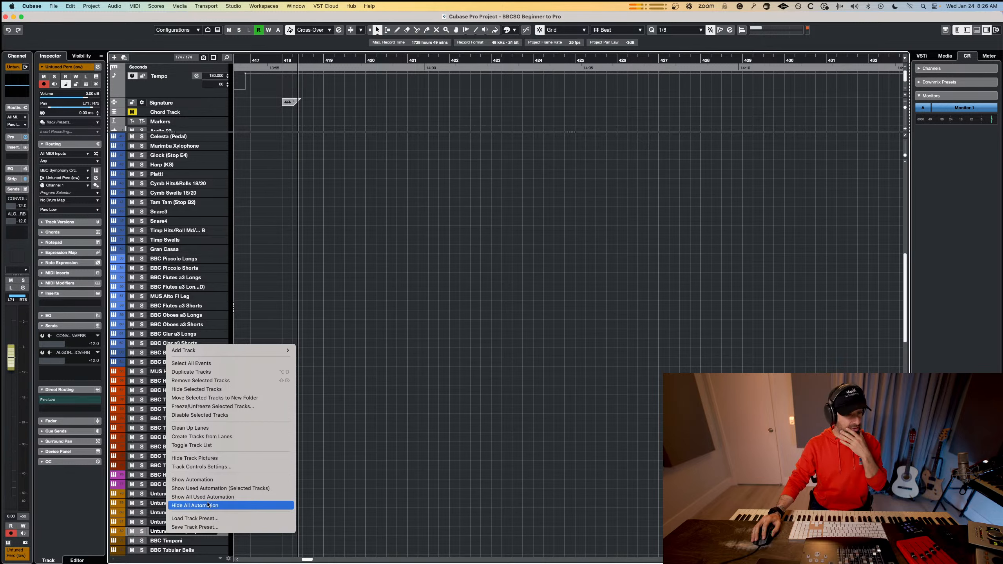
left_click(235, 372)
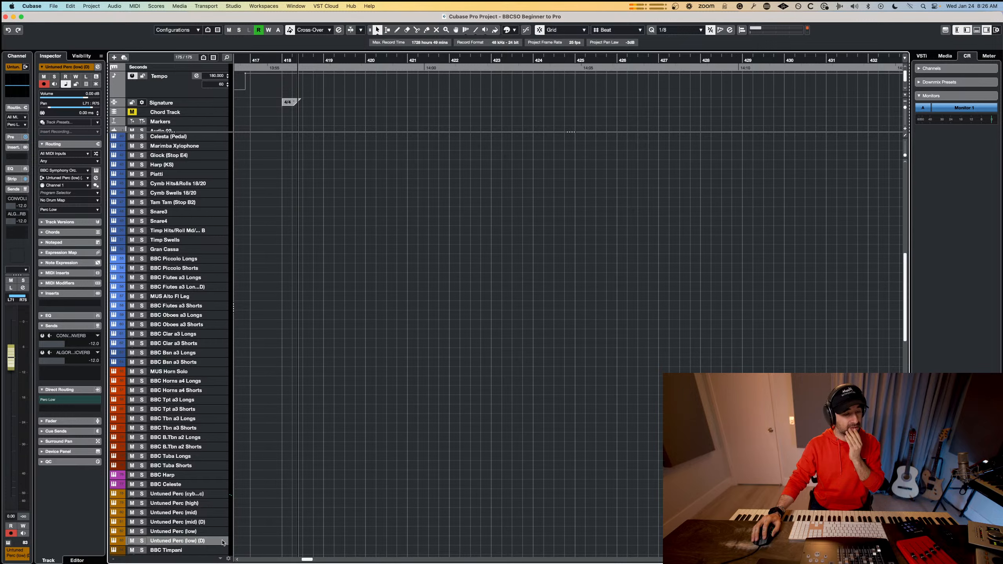
left_click_drag(220, 494, 220, 494)
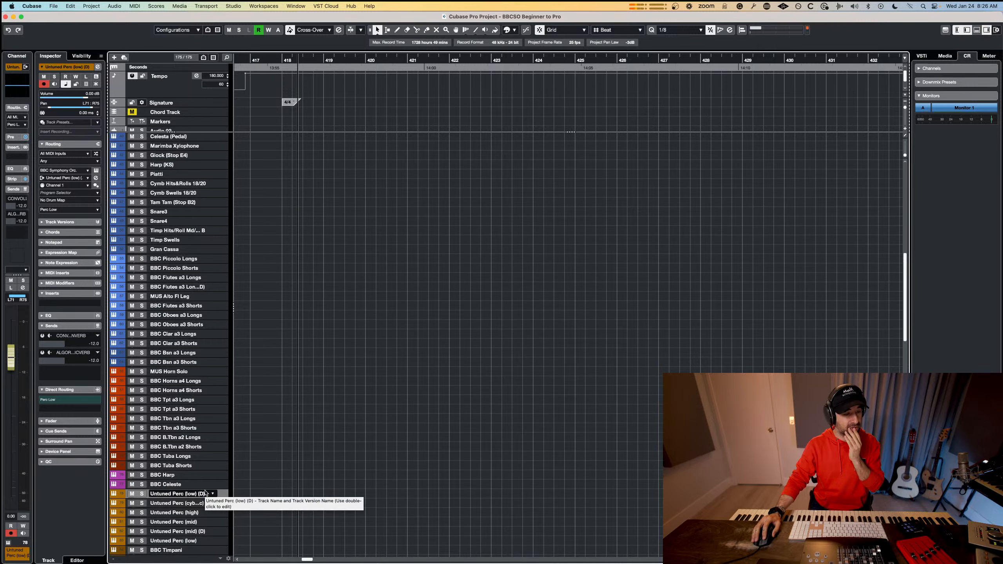
Add a folder track named EPIC PERC and place it directly above the Untuned Perc (low) copy.
right_click(224, 497)
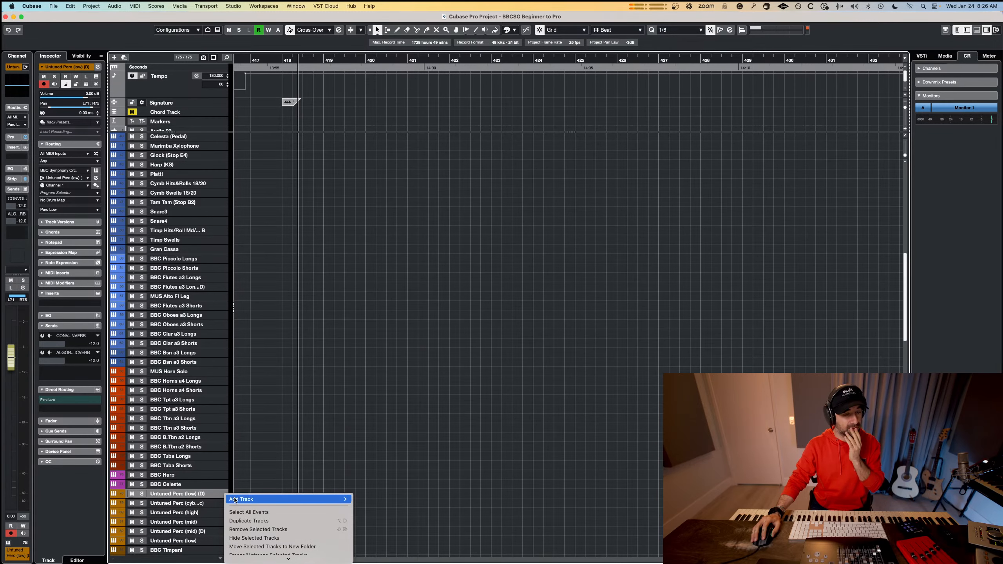
mouse_move(285, 499)
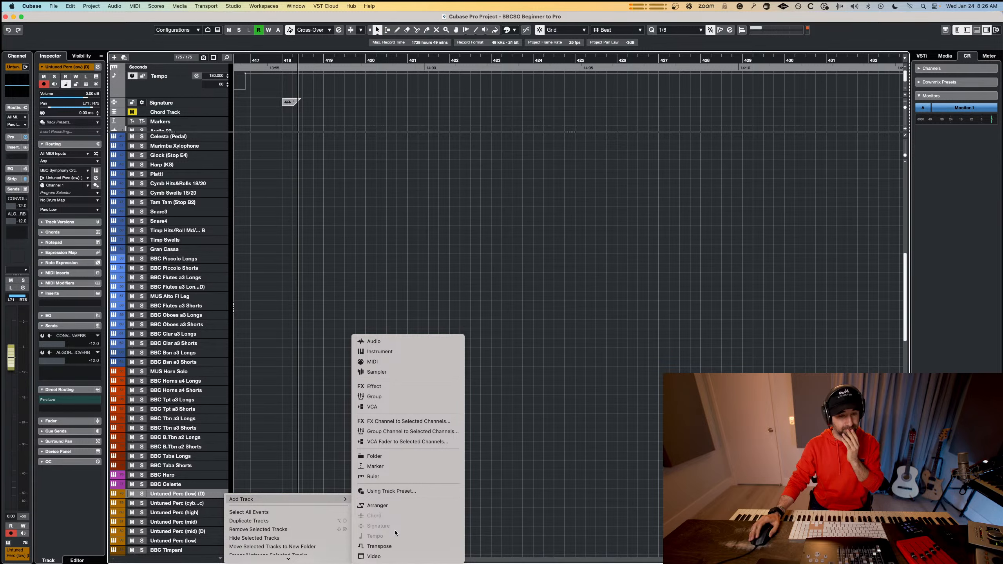
left_click(375, 456)
left_click(473, 247)
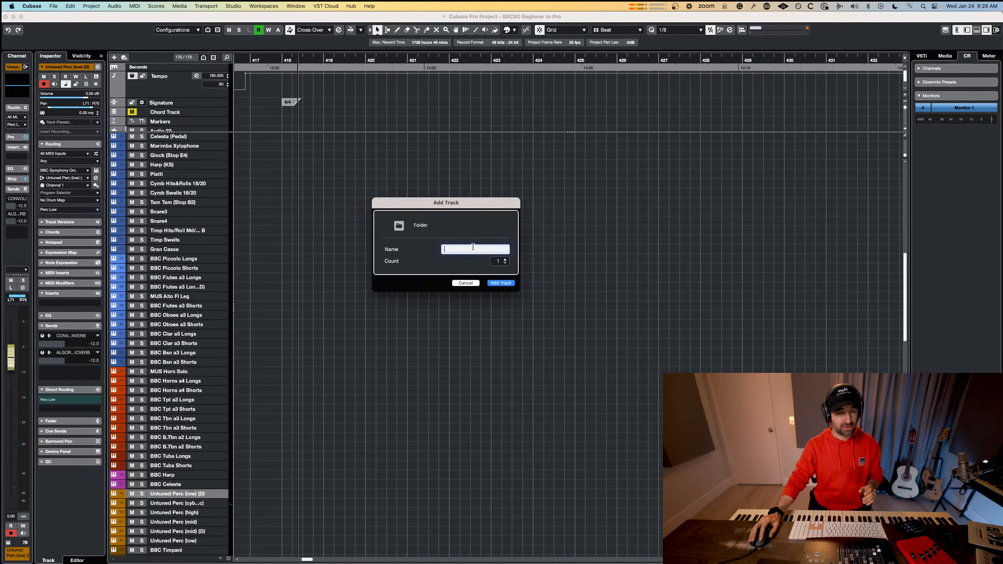
type("EPIC PERC")
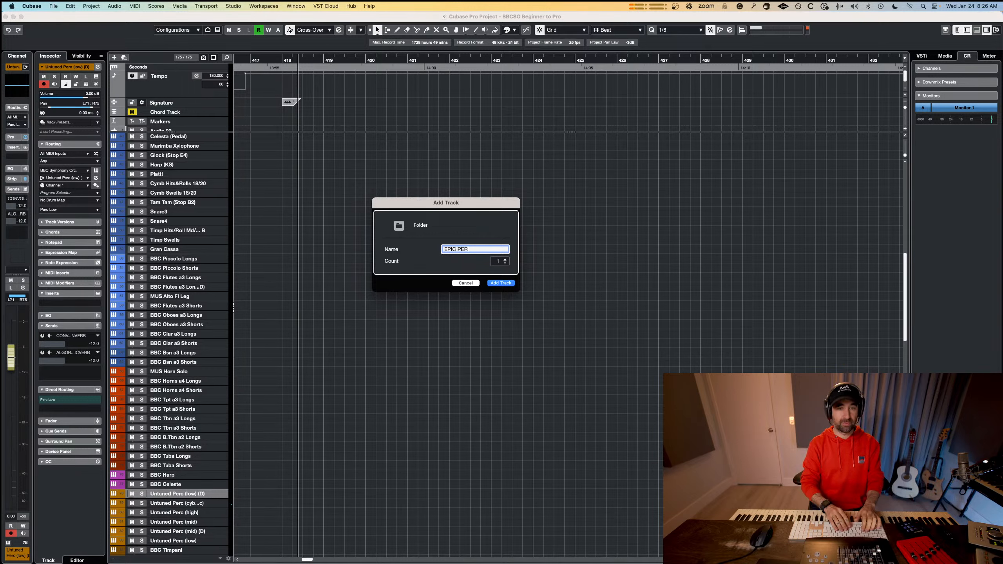
key("Return")
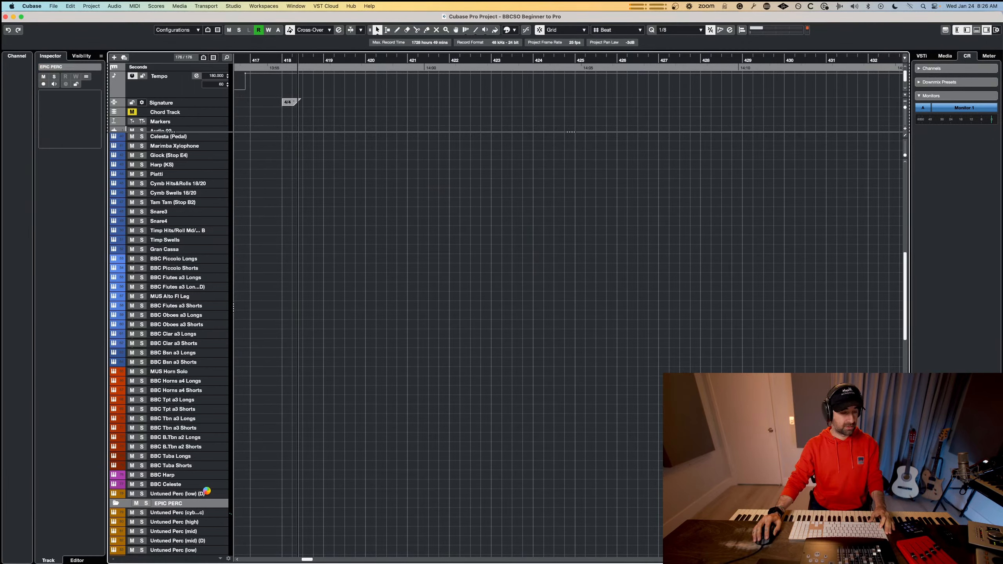
left_click_drag(207, 494, 208, 491)
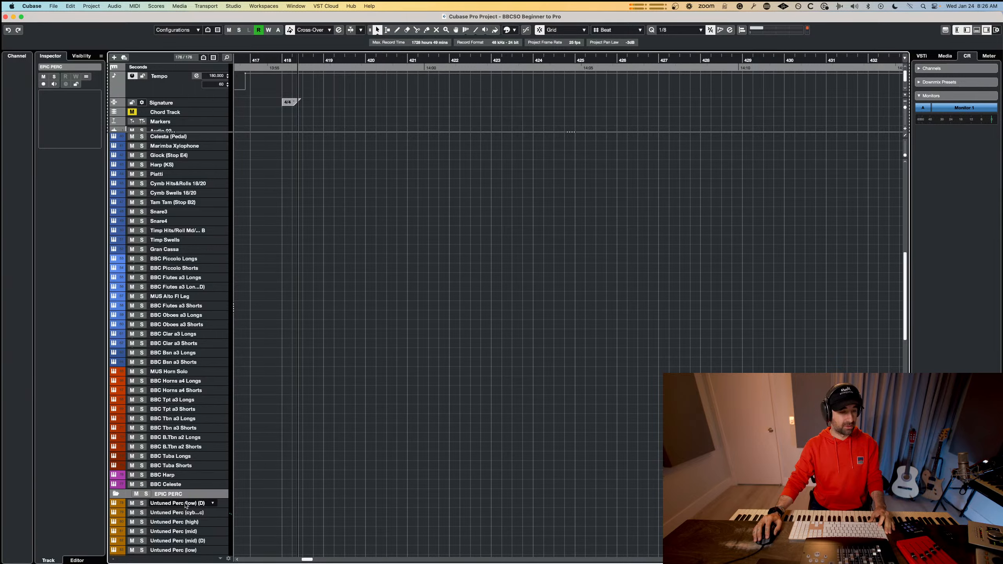
Put the Untuned Perc (low) copy into the EPIC PERC folder and name it Taicos.
left_click(179, 505)
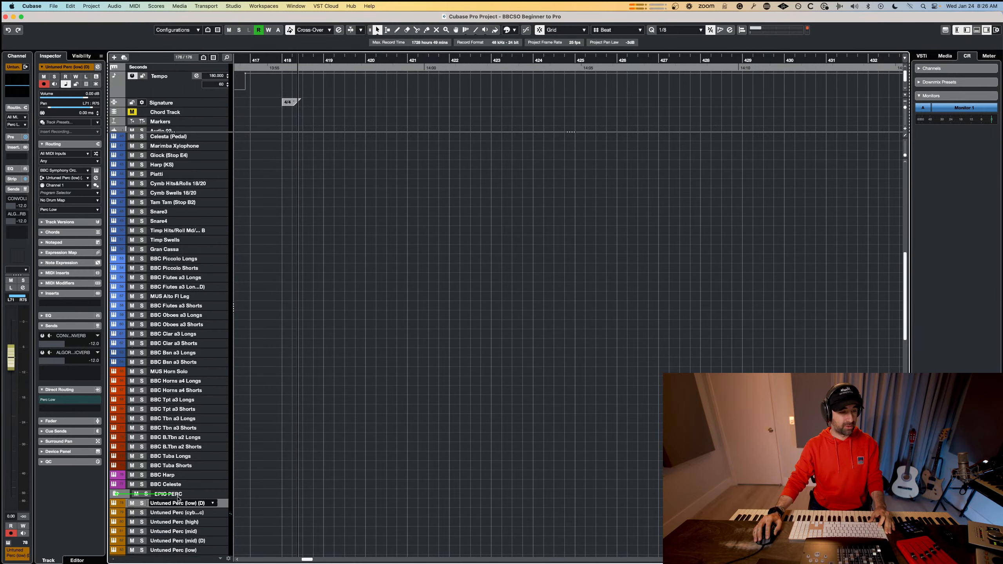
type("Taicos")
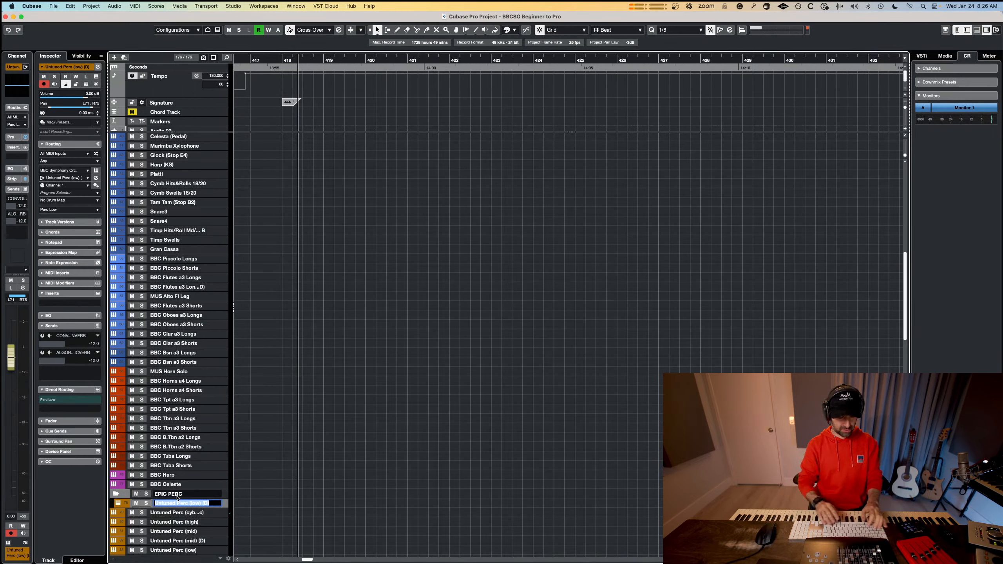
key("Return")
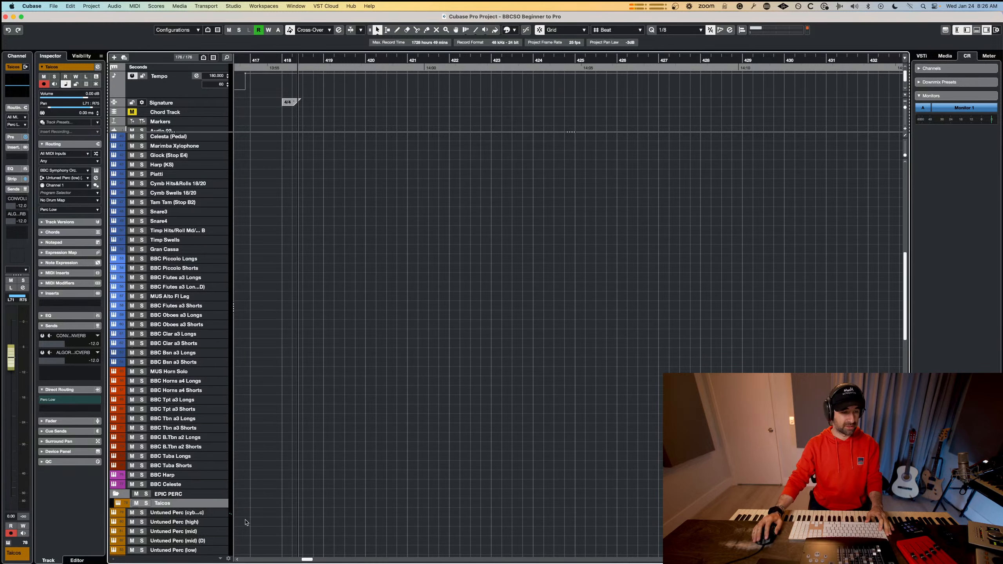
Set Musio as the instrument of the Taicos track and search its library for "taiko".
key("e")
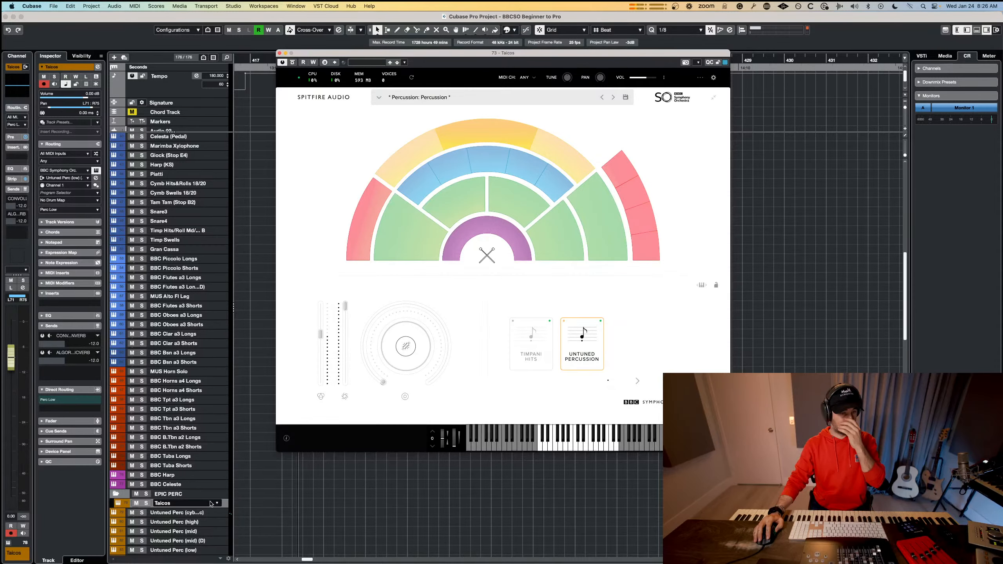
left_click(86, 171)
key("Escape")
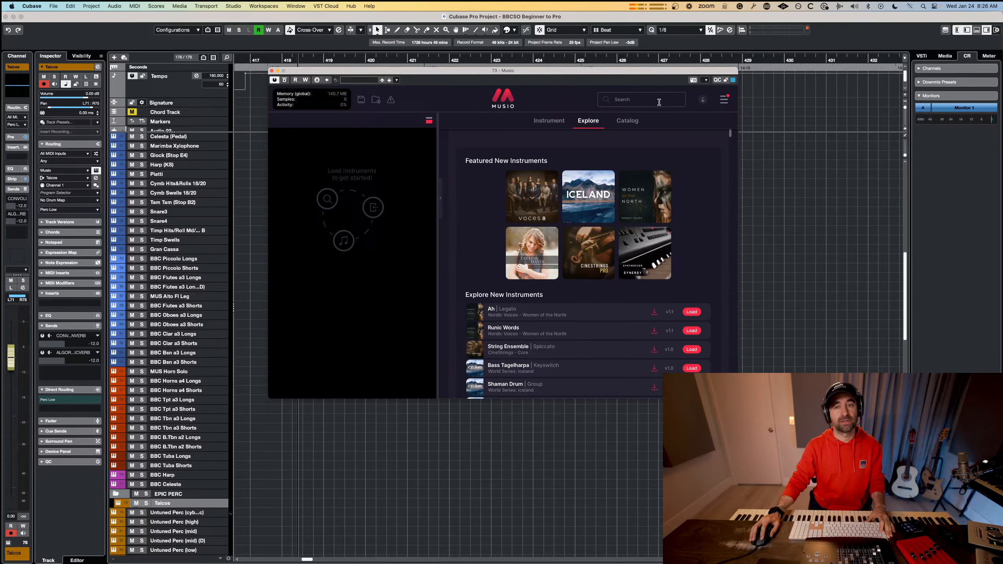
left_click(658, 102)
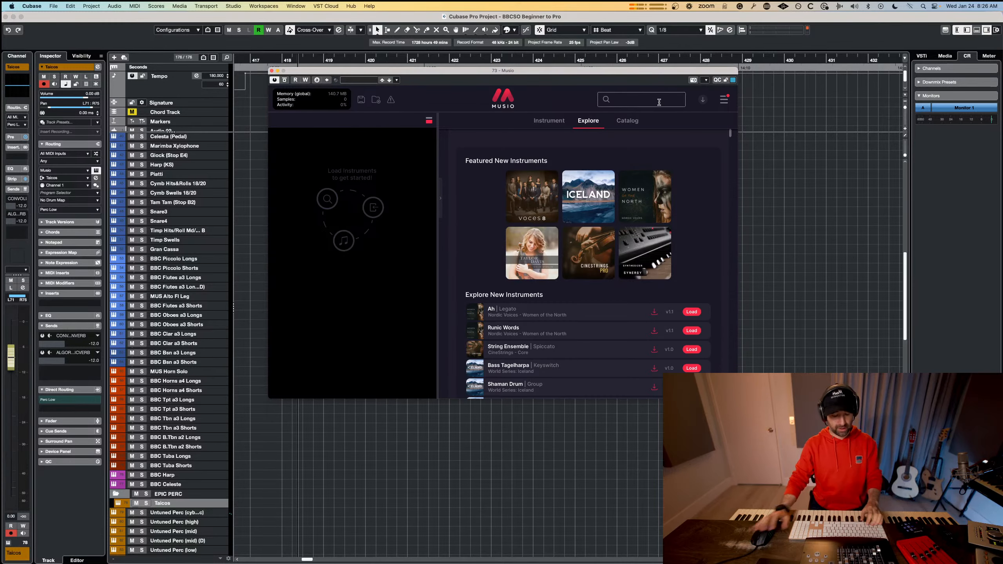
type("taicos")
key("Return")
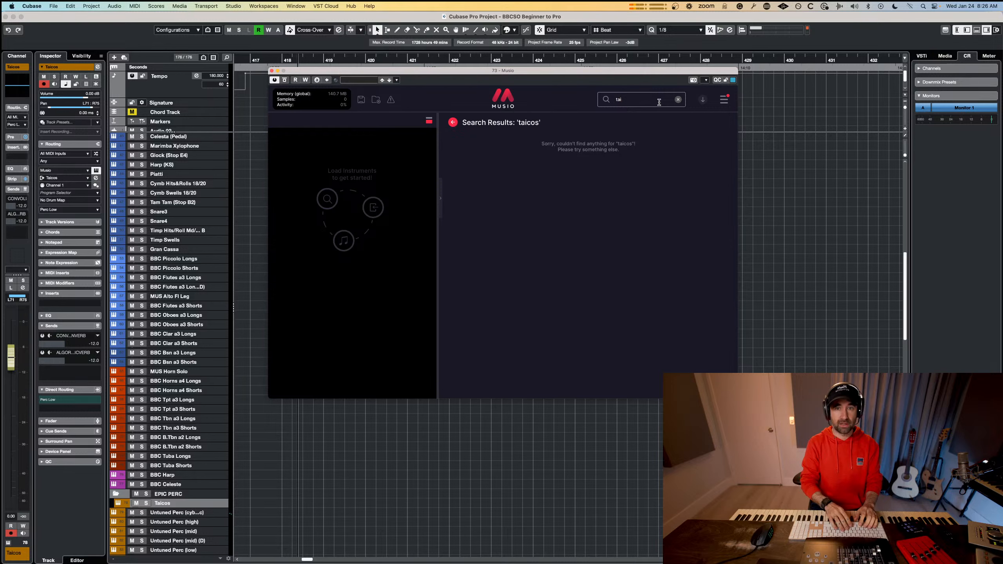
type("ko")
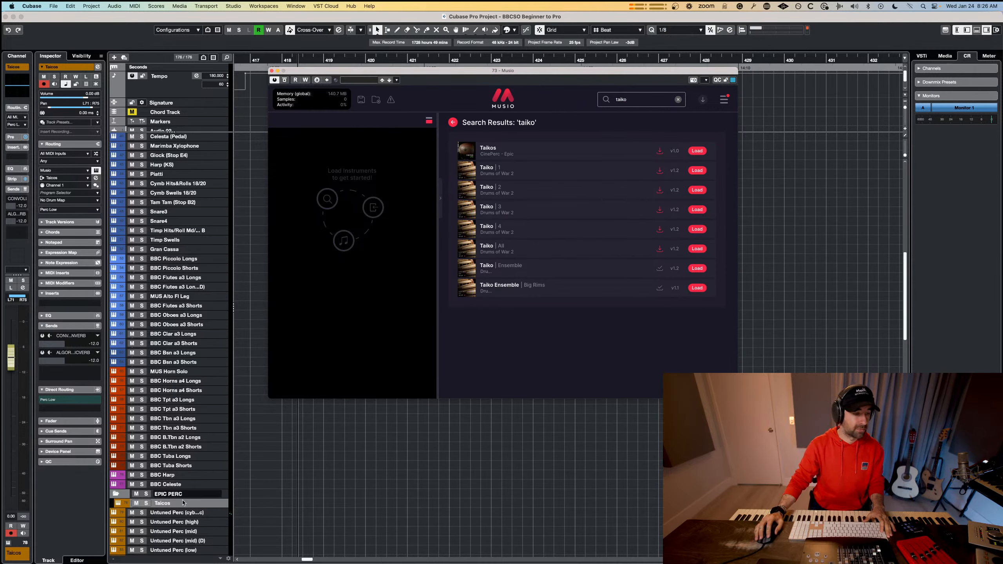
Correct the name of the Taicos track to Taikos.
left_click(159, 506)
type("Taikos")
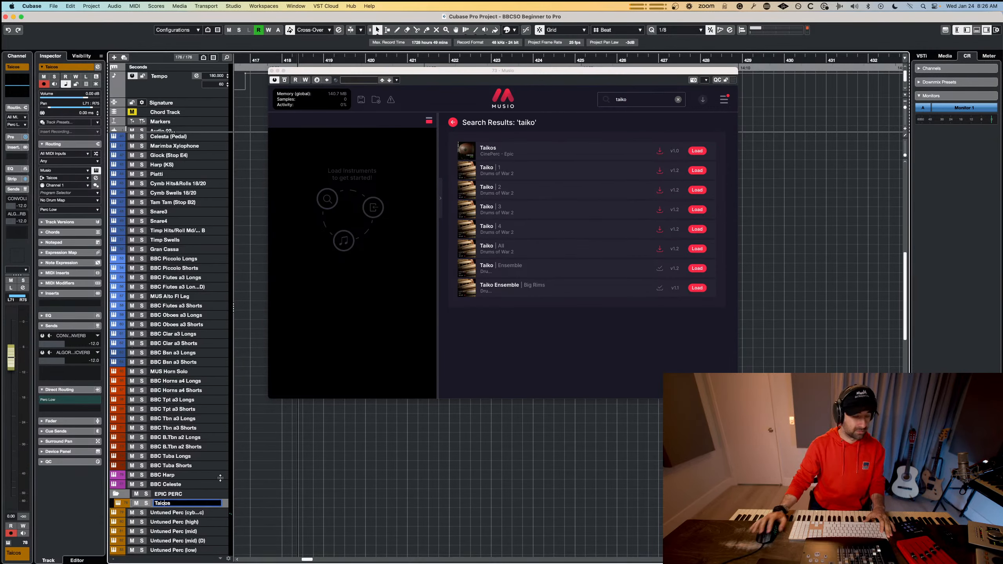
left_click(650, 333)
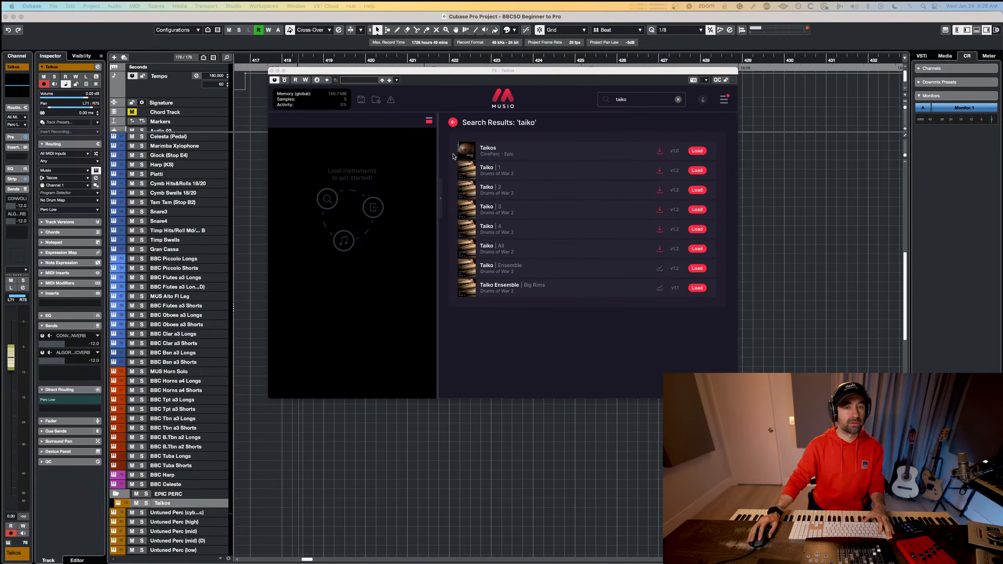
Audition the taiko presets, load Taiko Ensemble from Drums of War 2 and open its instrument page to play it.
left_click(466, 151)
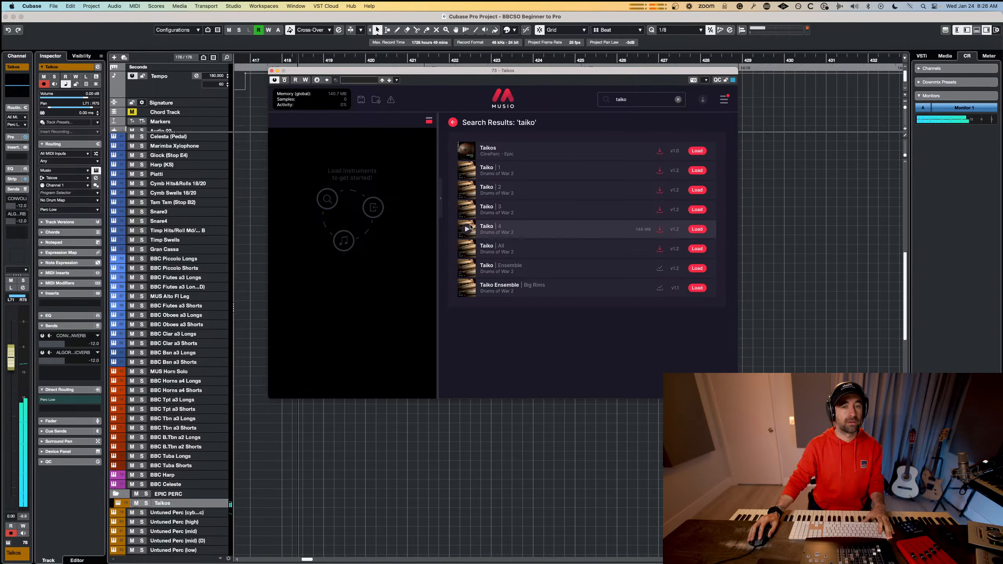
left_click(467, 270)
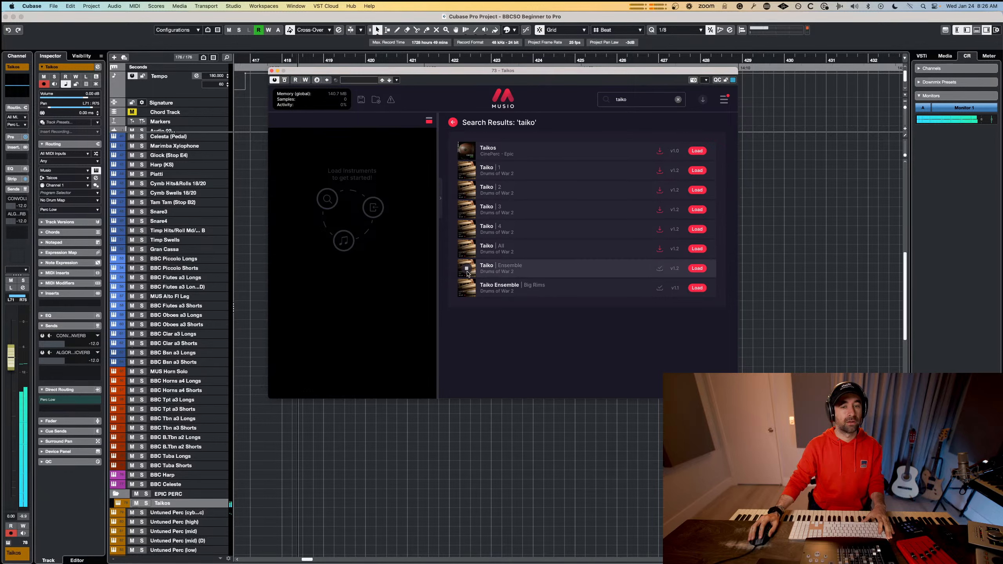
left_click(466, 289)
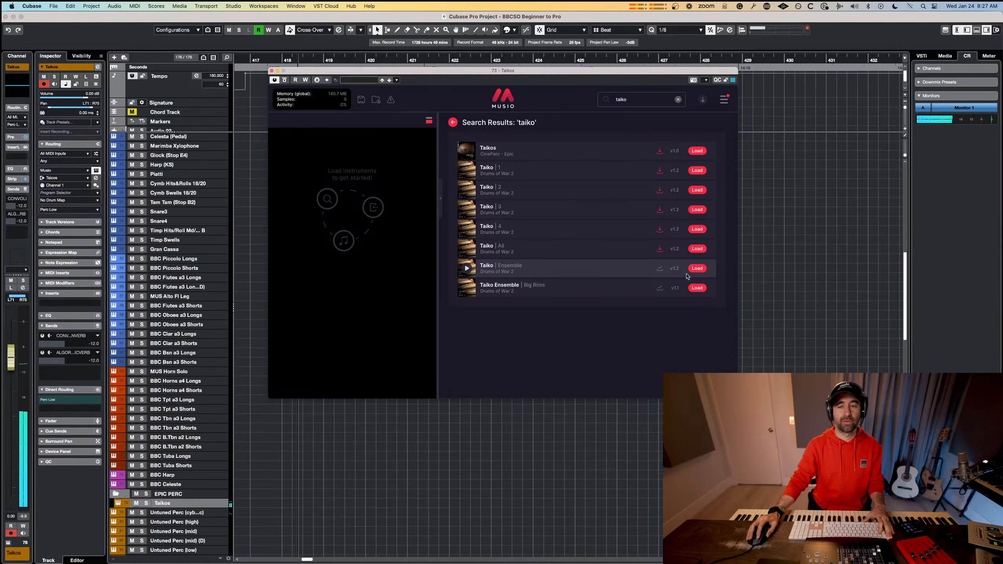
left_click(697, 268)
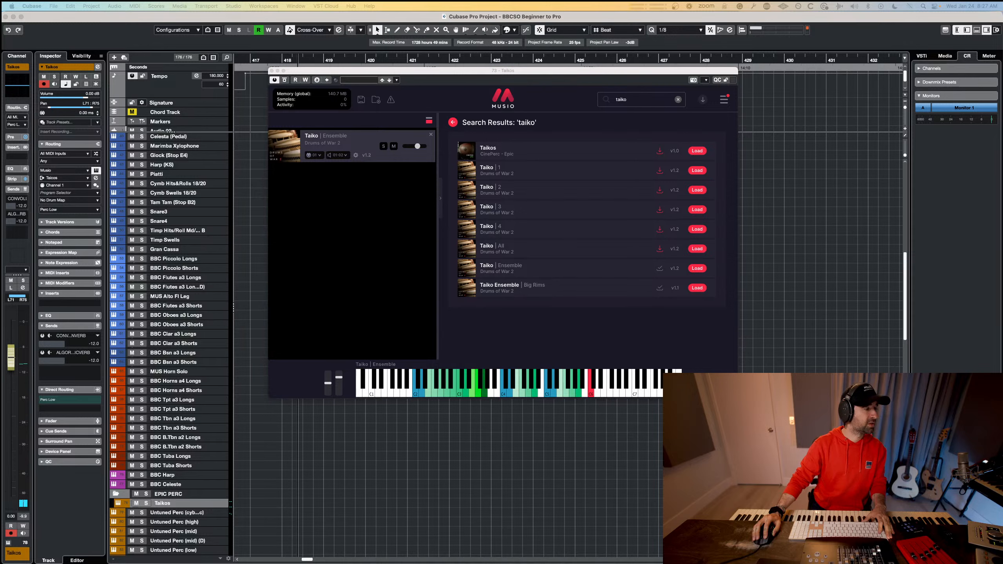
left_click(357, 134)
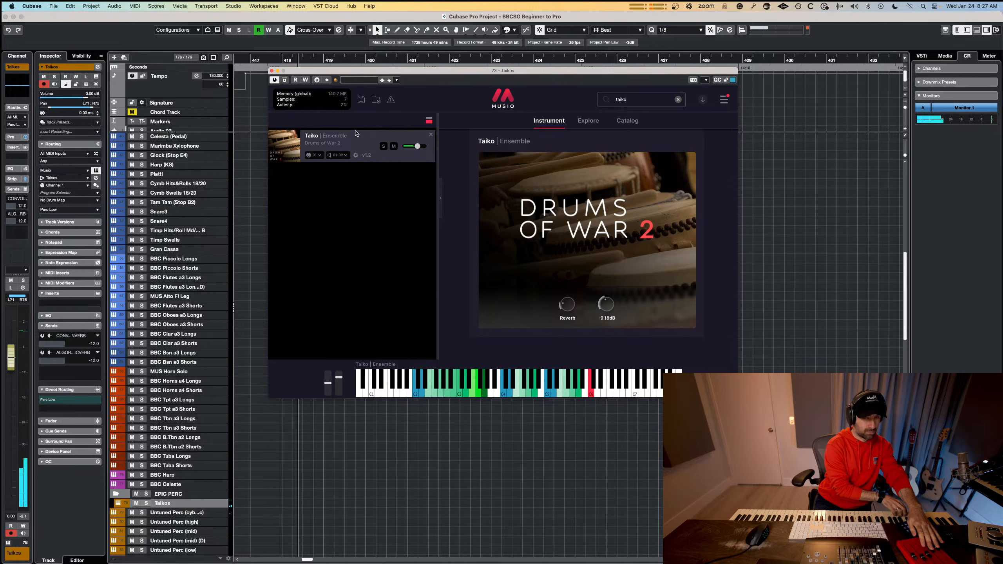
Close the Musio window and record a taiko part on the Taikos track over the strings, from bar 418 to 426.
left_click(272, 70)
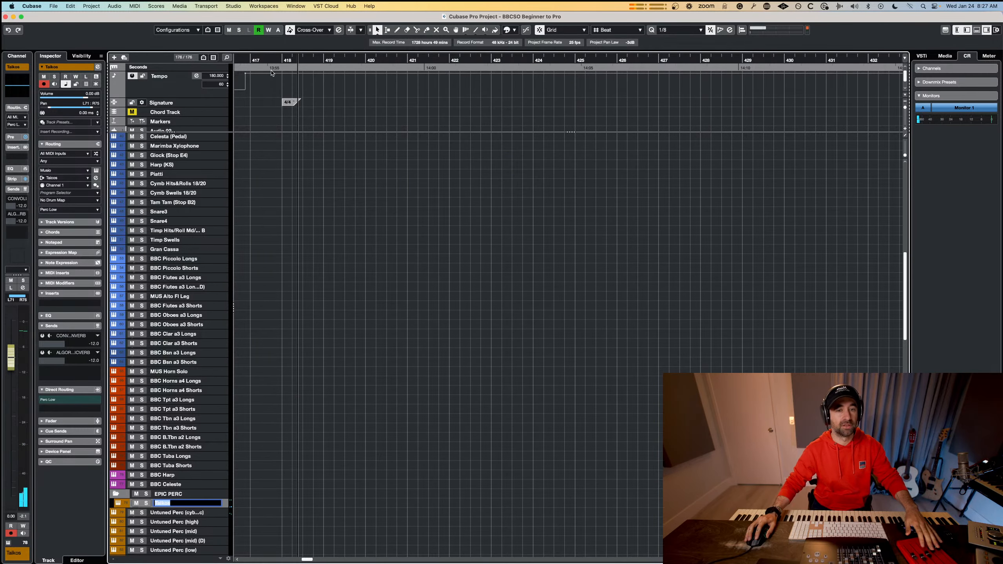
scroll(328, 195, "up", 10)
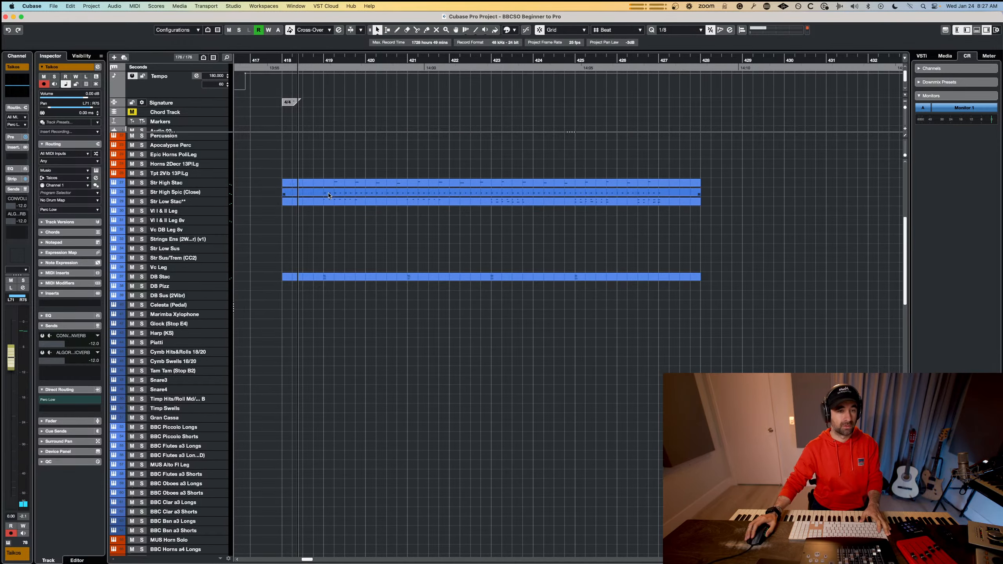
scroll(328, 194, "down", 1)
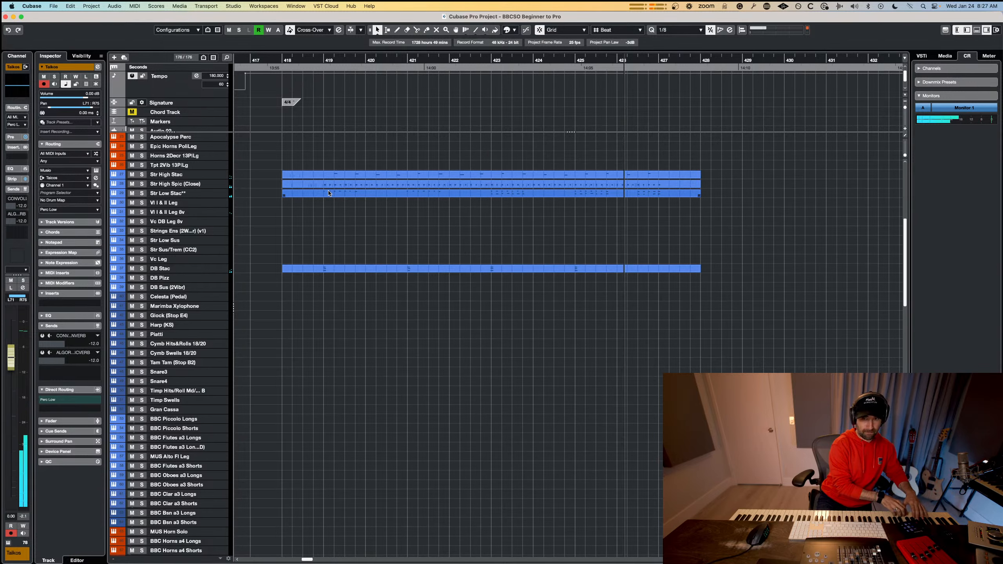
key("space")
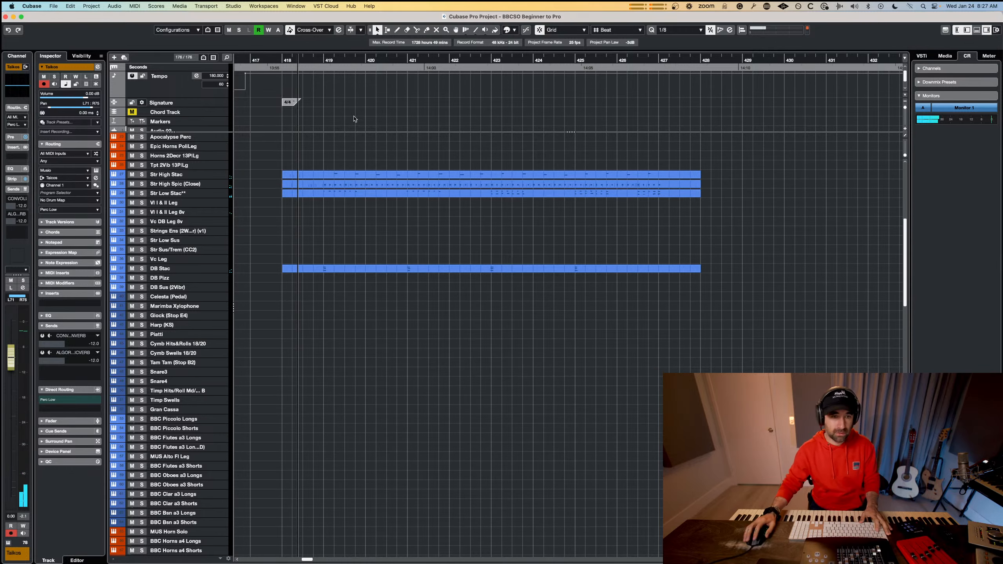
Open the recorded Taikos part in the Key Editor and soft-quantize all its notes to the 1/8 grid.
scroll(418, 220, "down", 15)
double_click(389, 248)
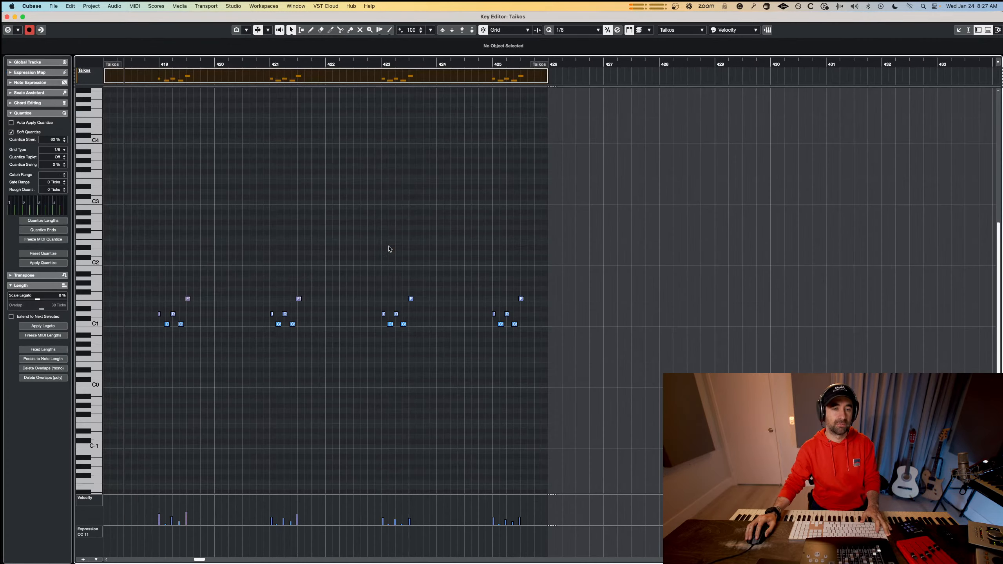
left_click_drag(576, 253, 132, 384)
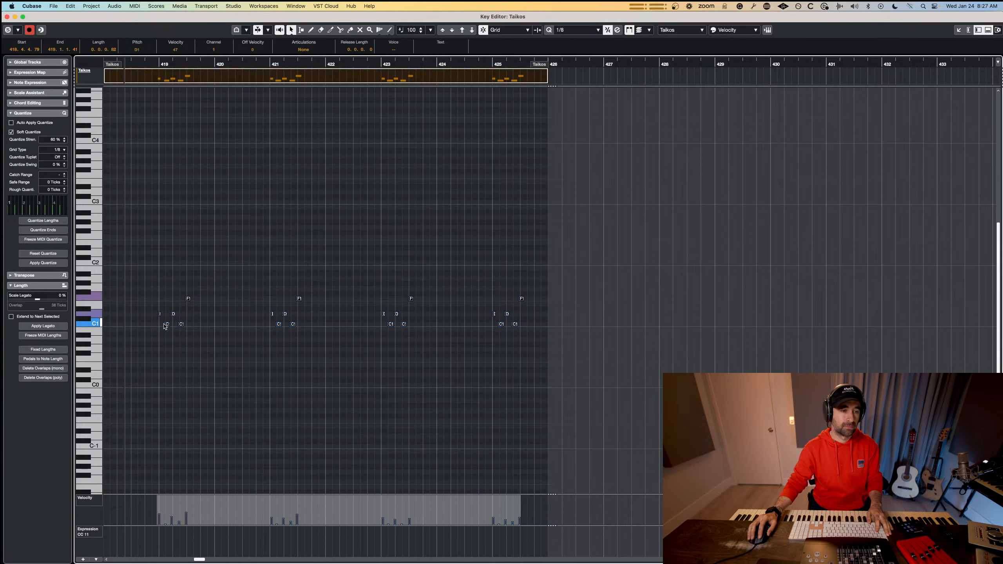
key("space")
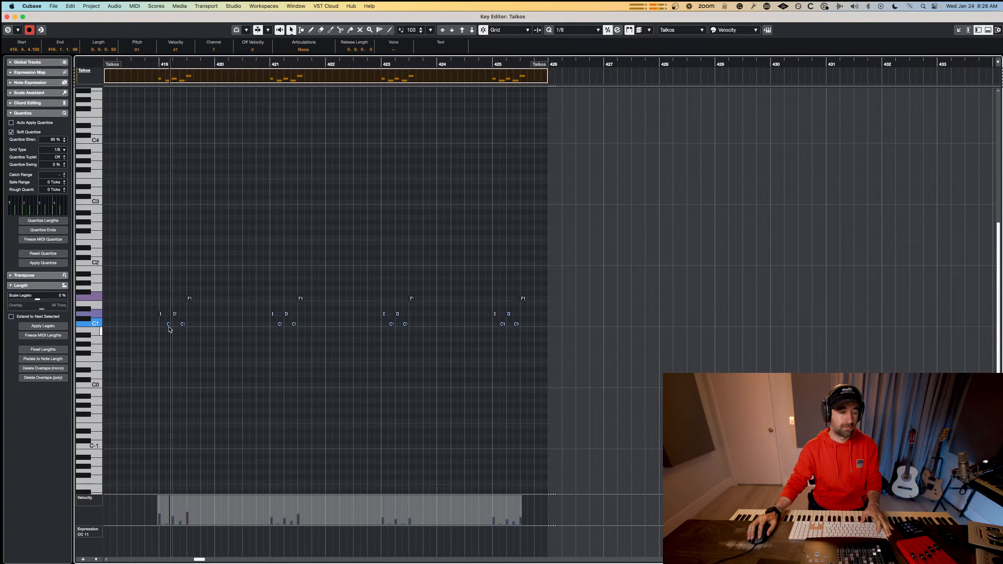
Play back the taiko notes, clear the note selection and overdub expression (CC 11) onto the Taikos part.
key("space")
key("space")
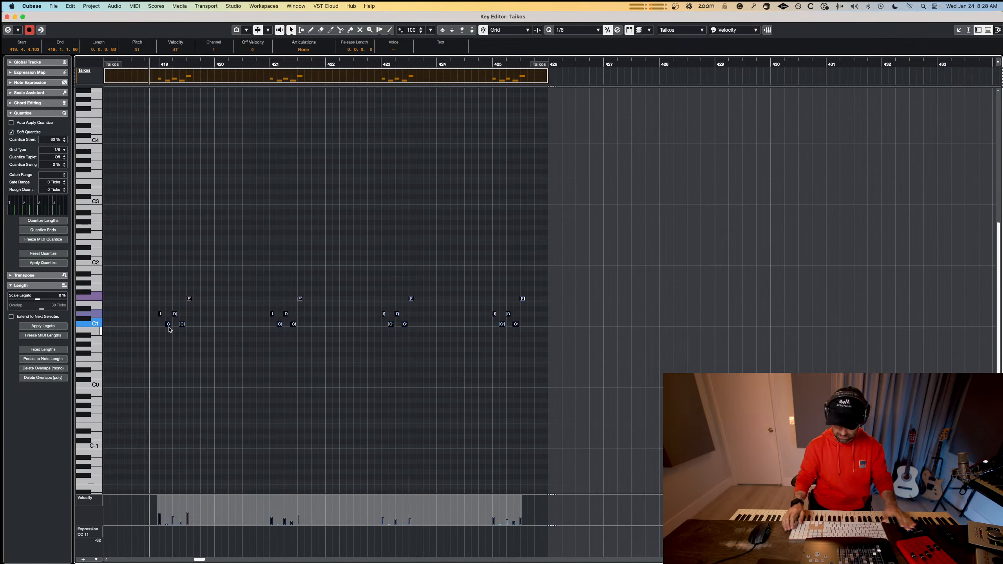
left_click(169, 329)
key("space")
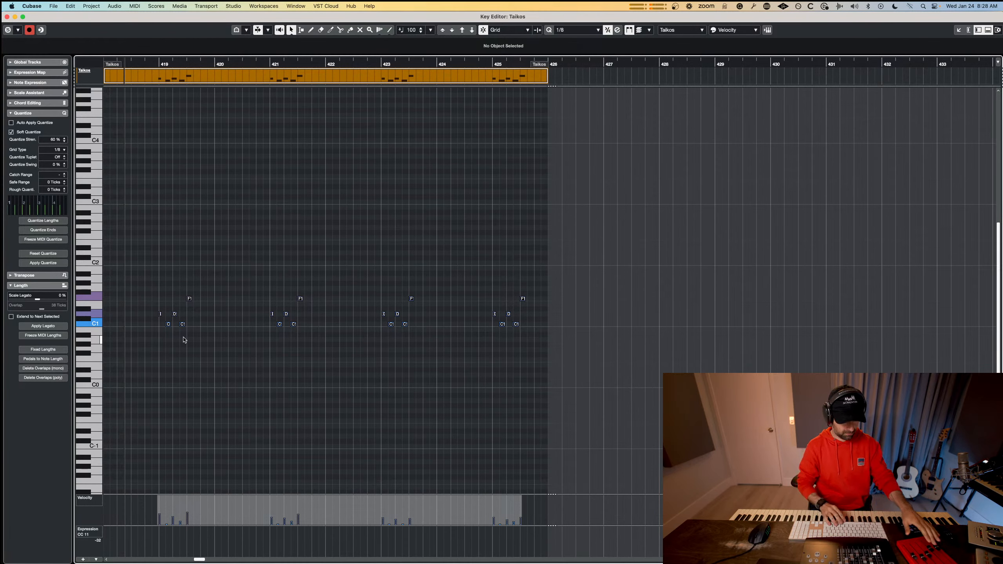
key("space")
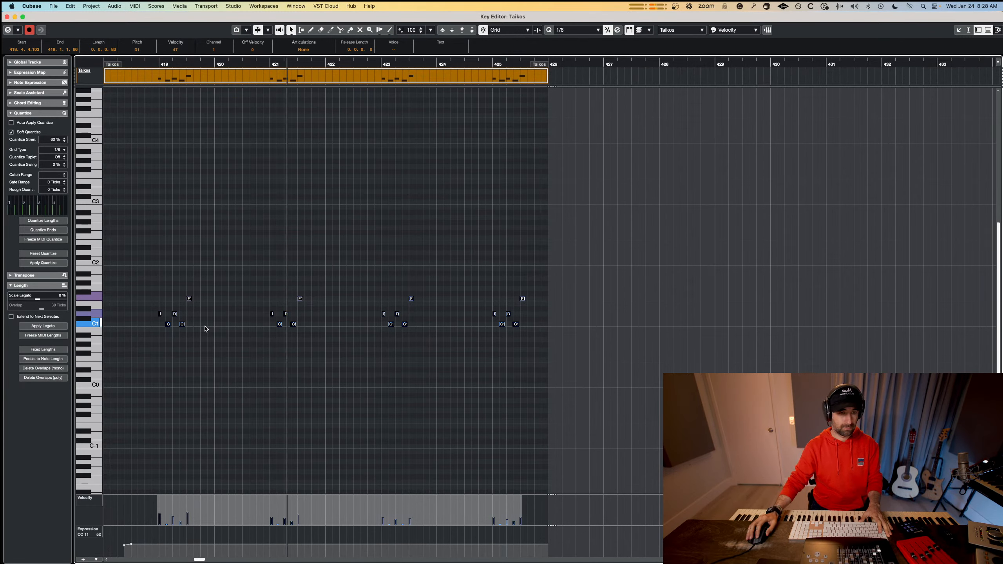
key("space")
Select all the lower C1 and D1 taiko notes, then even out and raise their velocities during playback.
left_click_drag(601, 359, 140, 310)
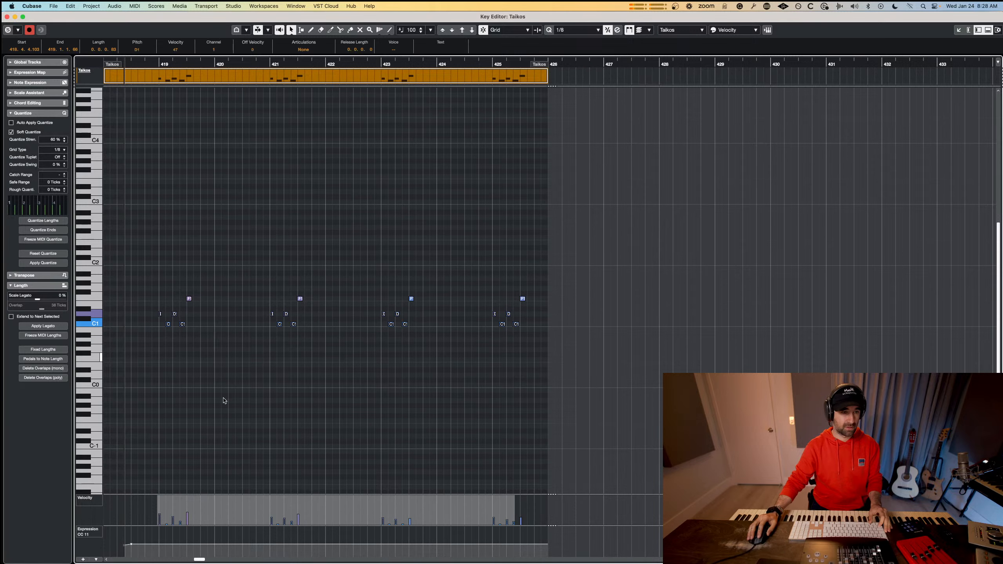
left_click_drag(335, 497, 428, 509)
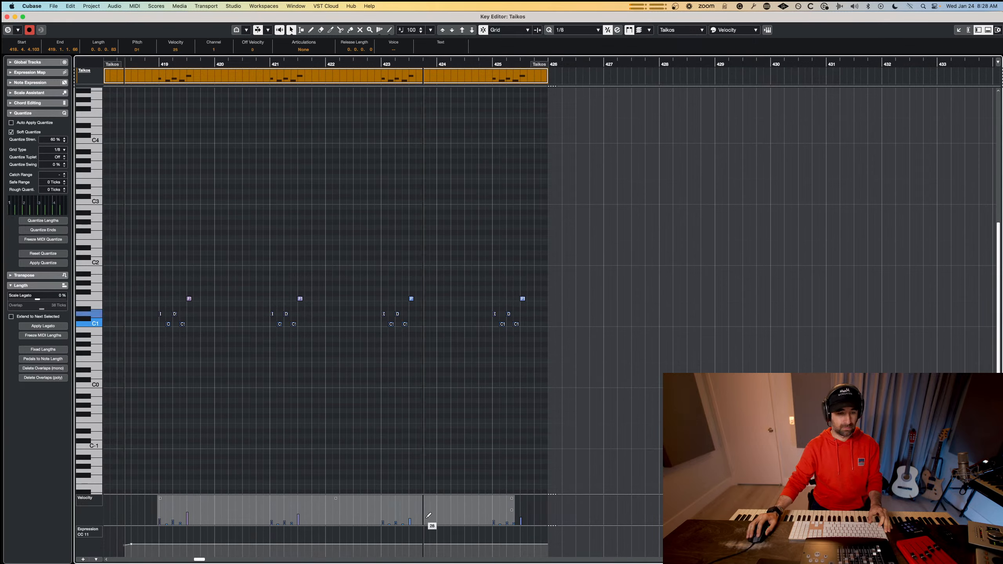
left_click_drag(511, 520, 510, 515)
key("space")
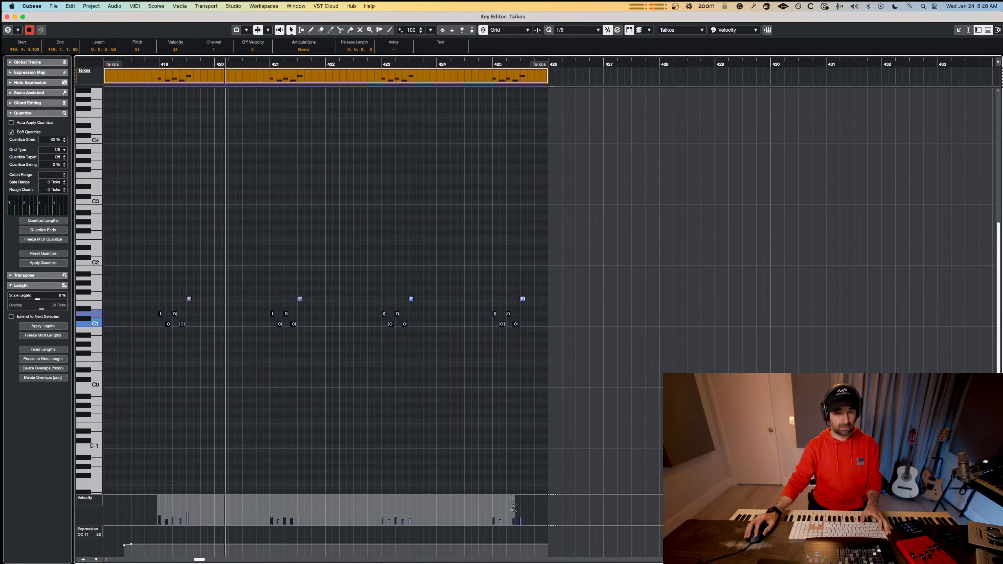
left_click_drag(512, 519, 513, 515)
Fine-tune the overall velocity of the lower taiko notes to about 49 while listening, and close the Key Editor.
left_click_drag(401, 498, 401, 494)
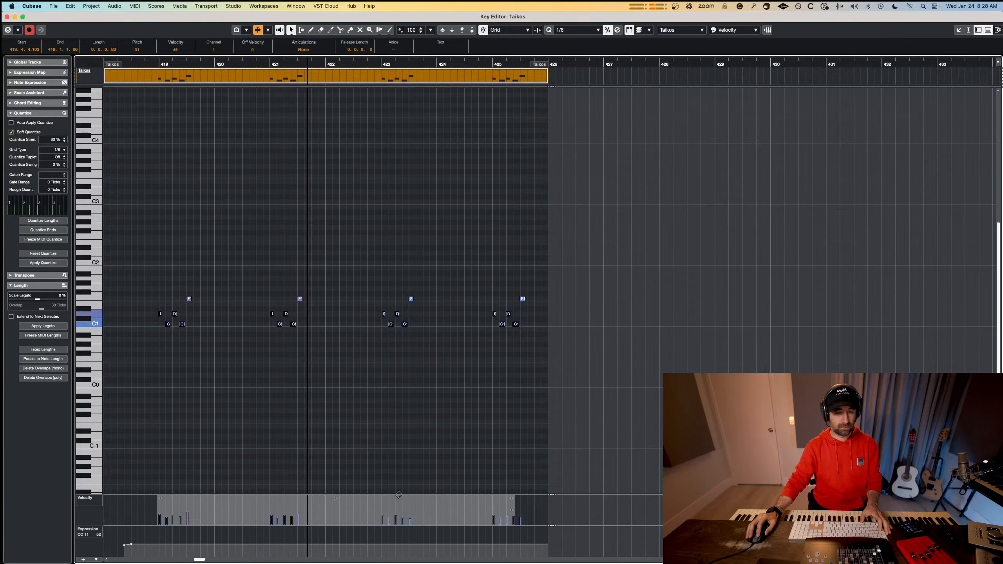
key("space")
key("space")
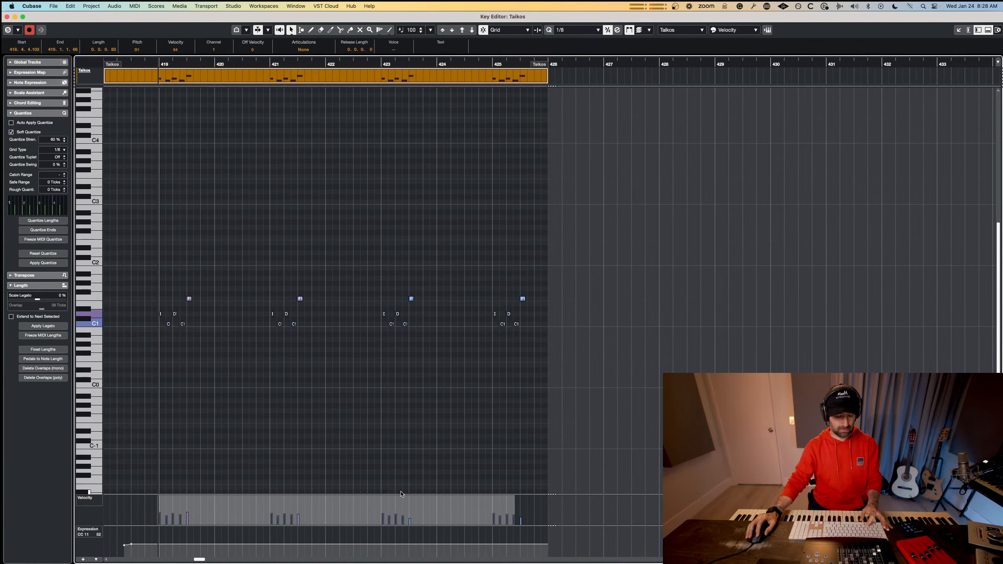
key("space")
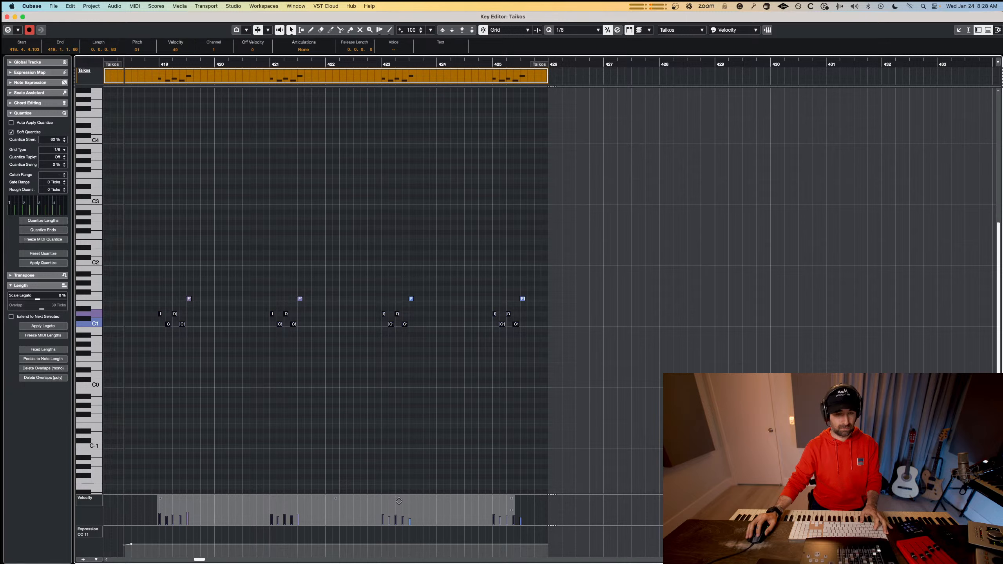
left_click_drag(399, 501, 400, 502)
key("space")
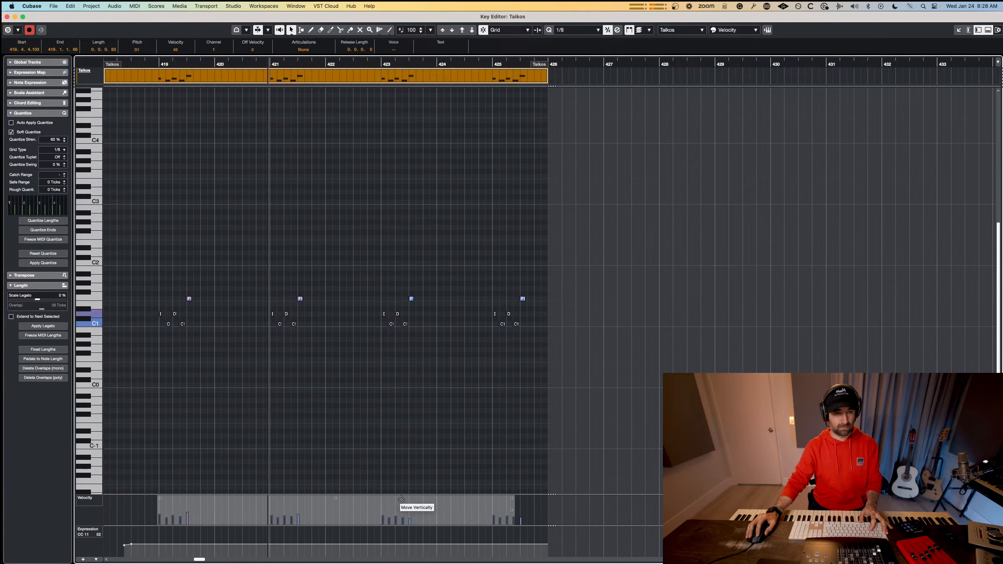
key("space")
left_click(307, 407)
key("Escape")
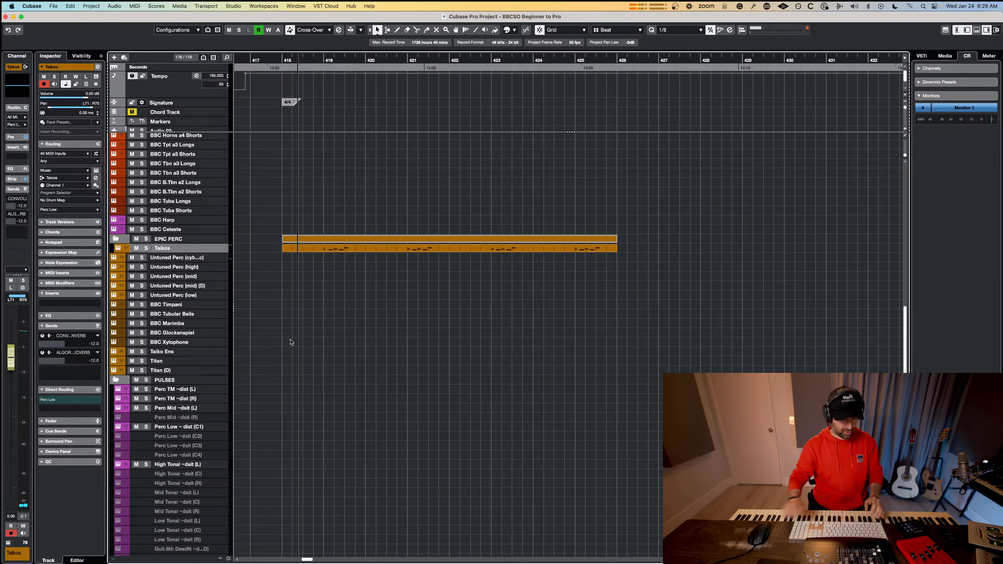
Duplicate the Taikos track and delete the MIDI part from the original so only the copy holds it.
right_click(188, 253)
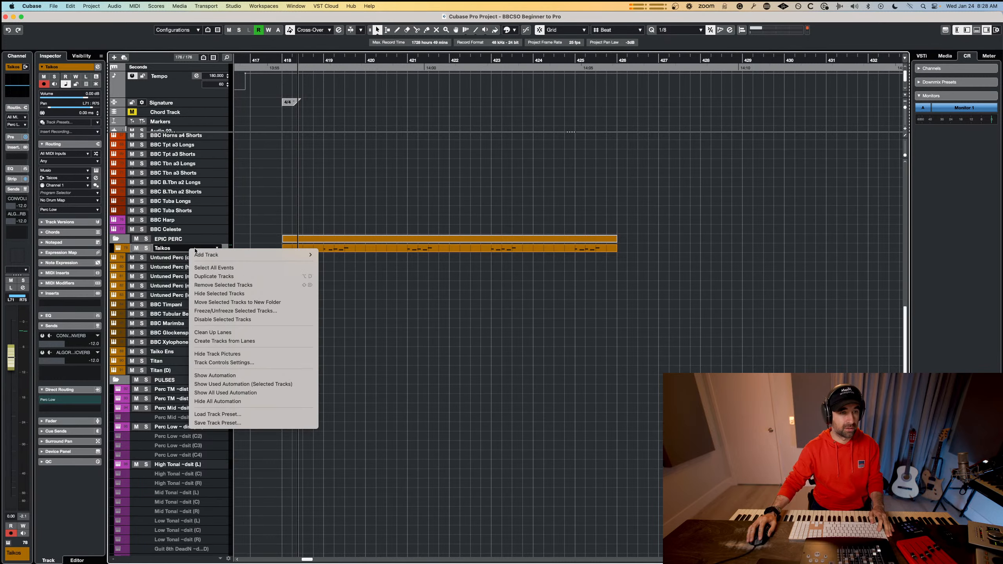
left_click(254, 276)
key("Delete")
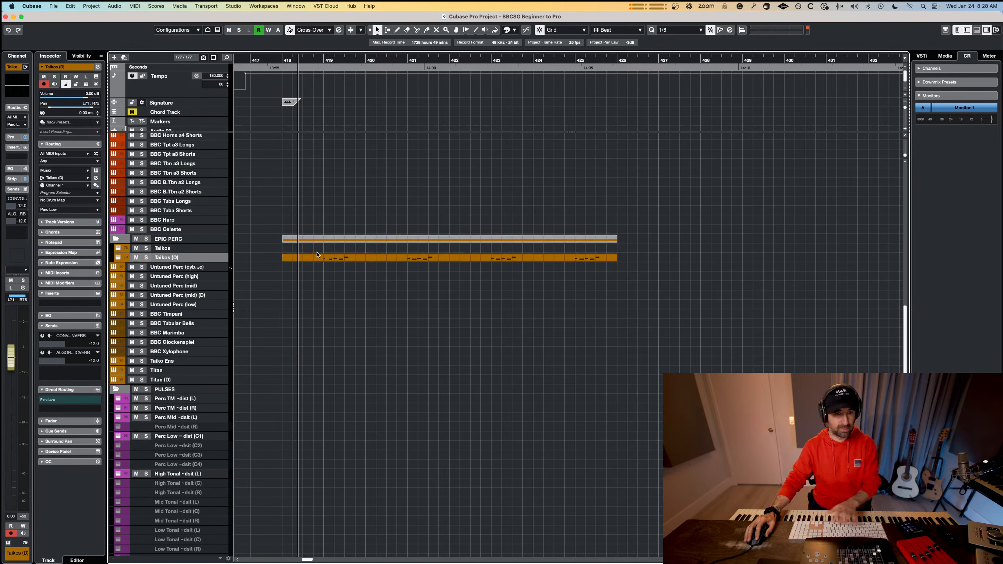
Rename the empty original track Taikos (Rims) and the duplicate holding the part Taikos.
double_click(170, 249)
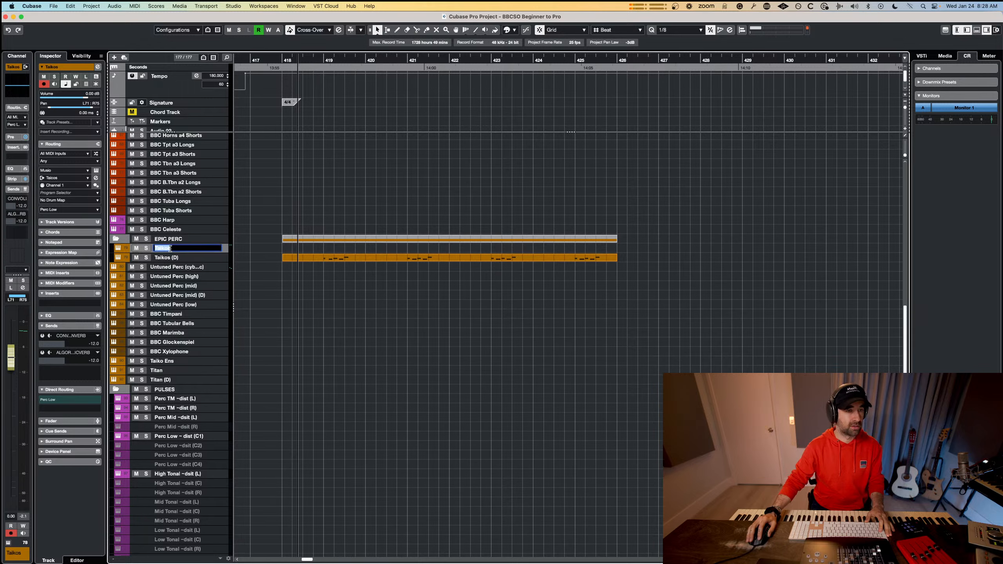
type("(Rims")
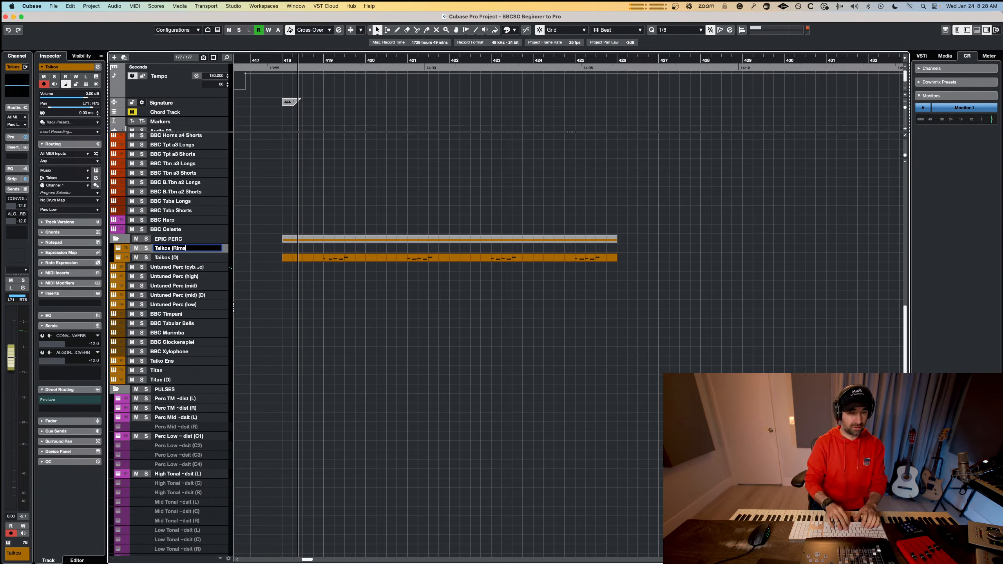
key("Return")
double_click(176, 257)
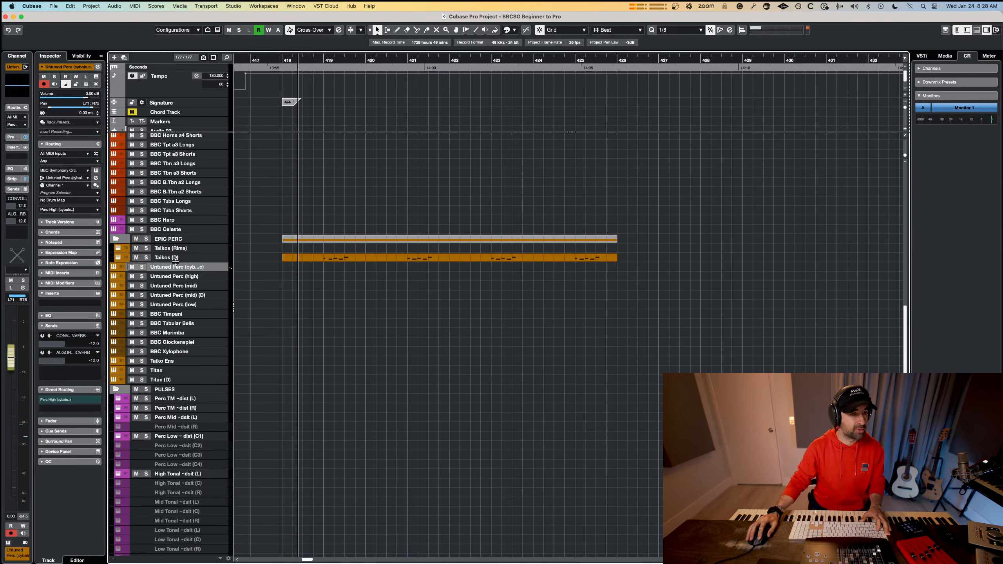
key("BackSpace")
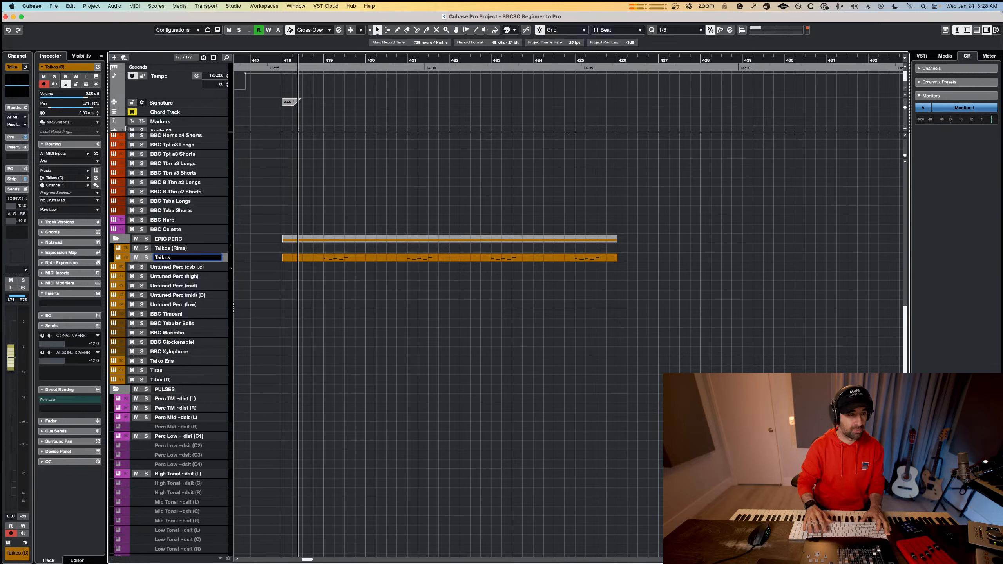
key("Return")
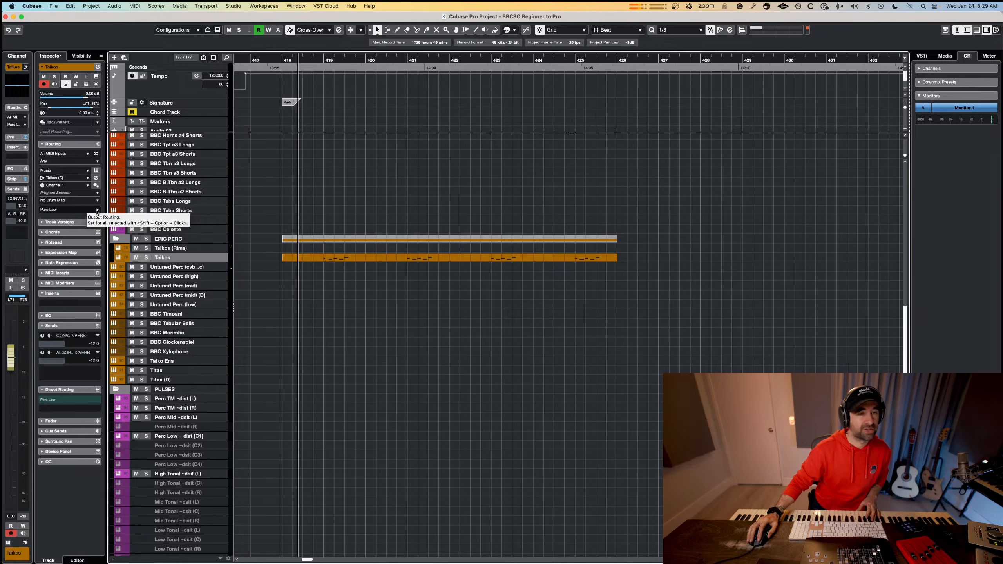
Open the MixConsole and find the percussion group channels to examine their reverb sends.
key("super+Tab")
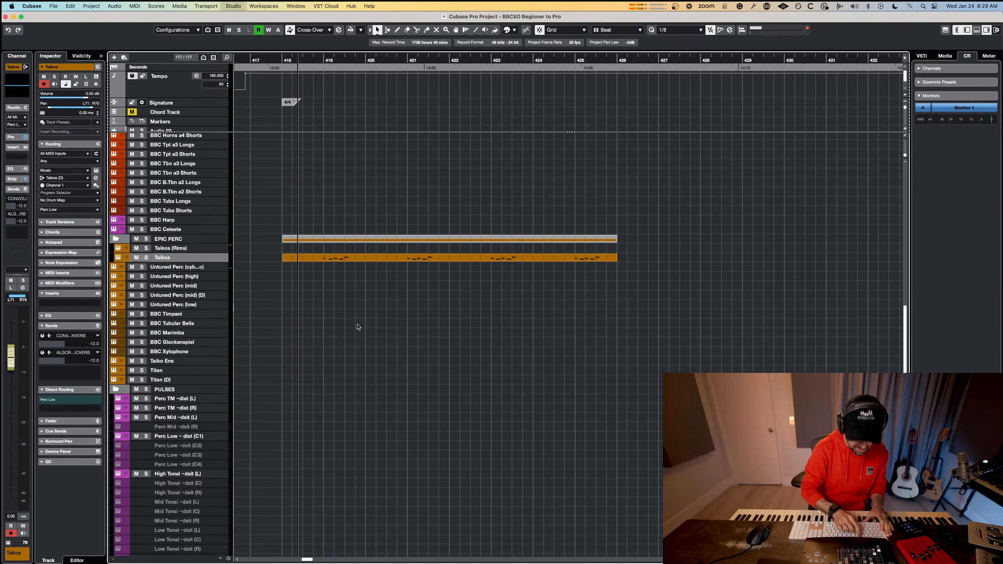
key("F3")
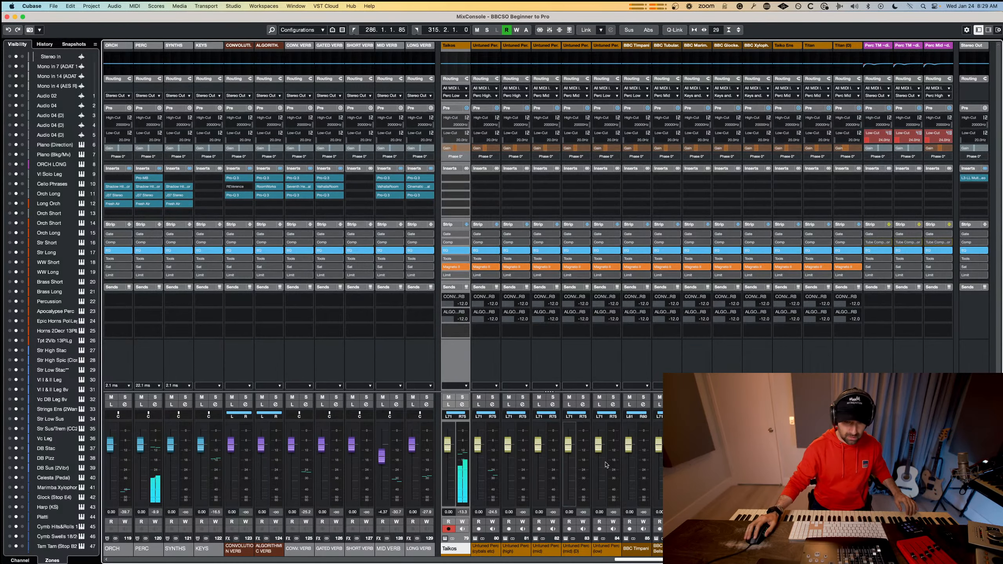
scroll(697, 261, "right", 10)
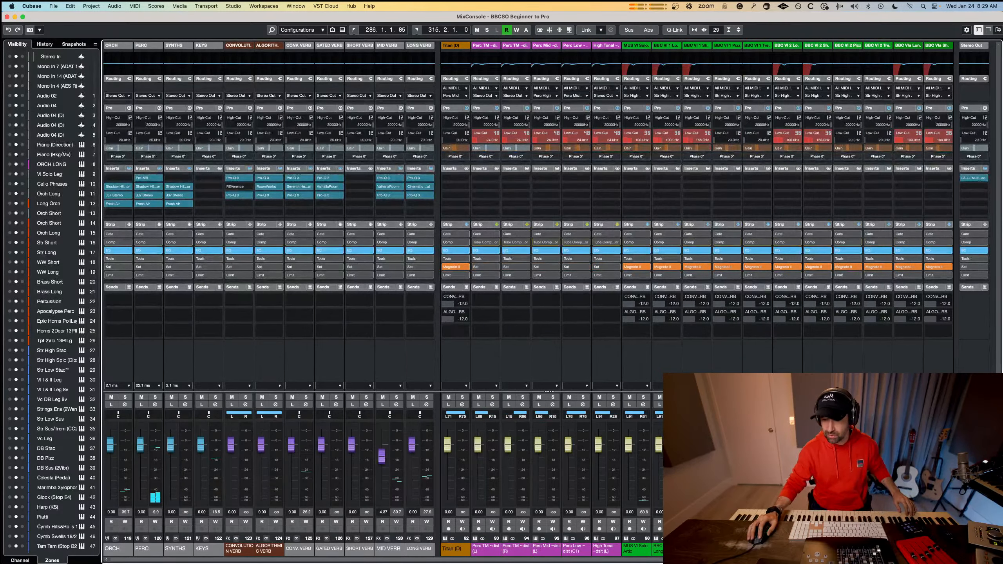
scroll(697, 261, "right", 15)
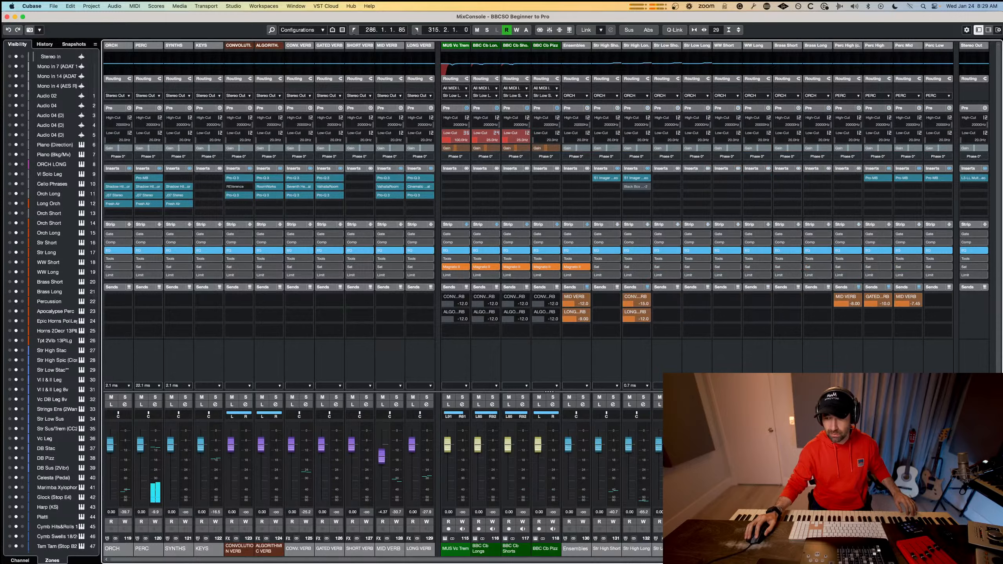
scroll(697, 261, "right", 1)
scroll(697, 261, "right", 2)
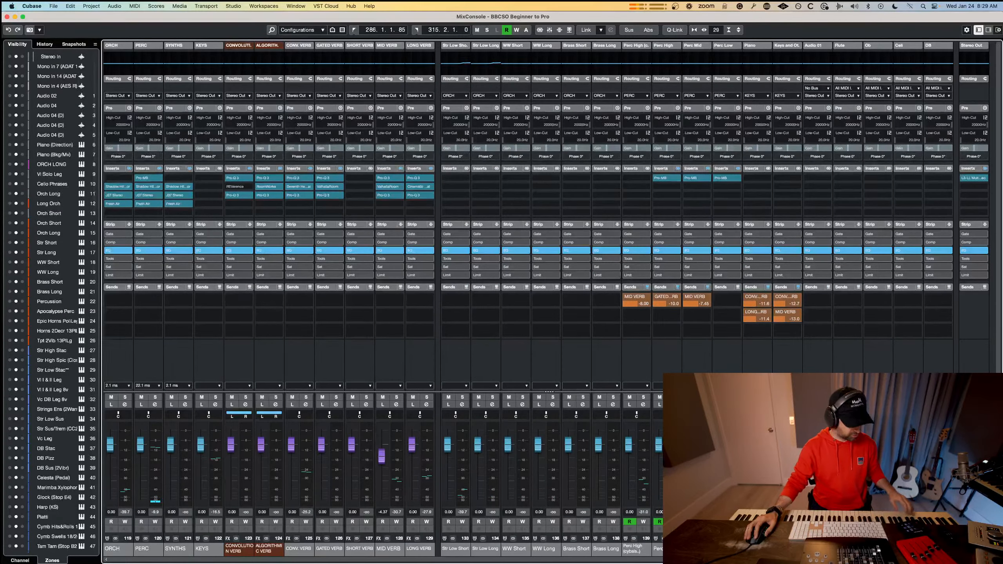
Bring up the Taikos track's Musio instrument to check the Taiko Ensemble settings, and close it.
key("super+Tab")
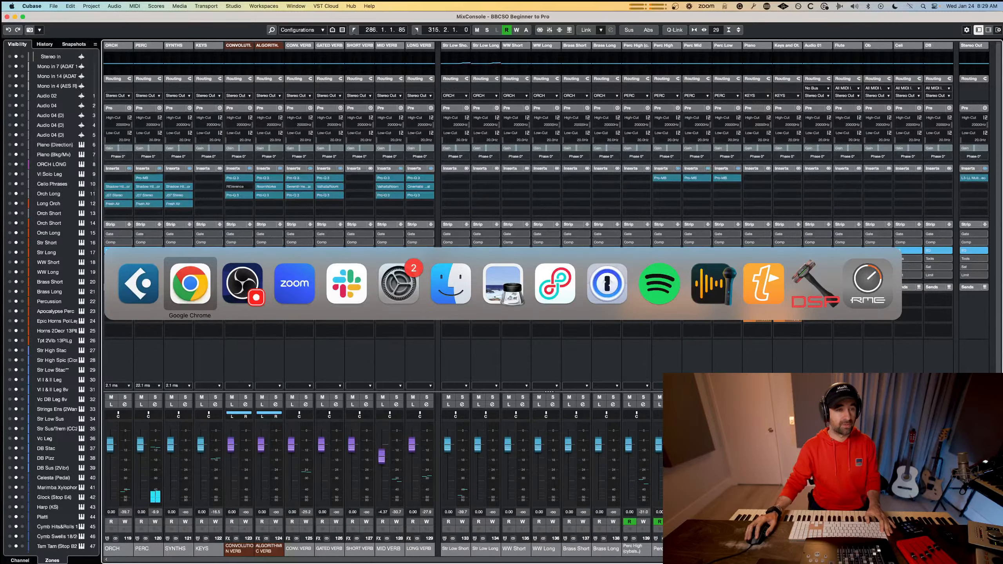
key("super+Tab")
key("super+grave")
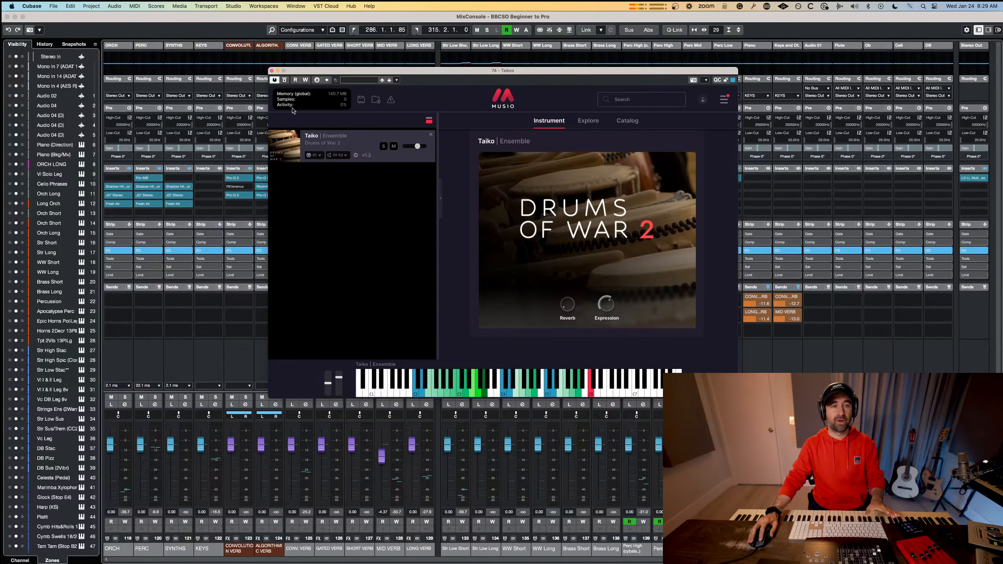
left_click(272, 72)
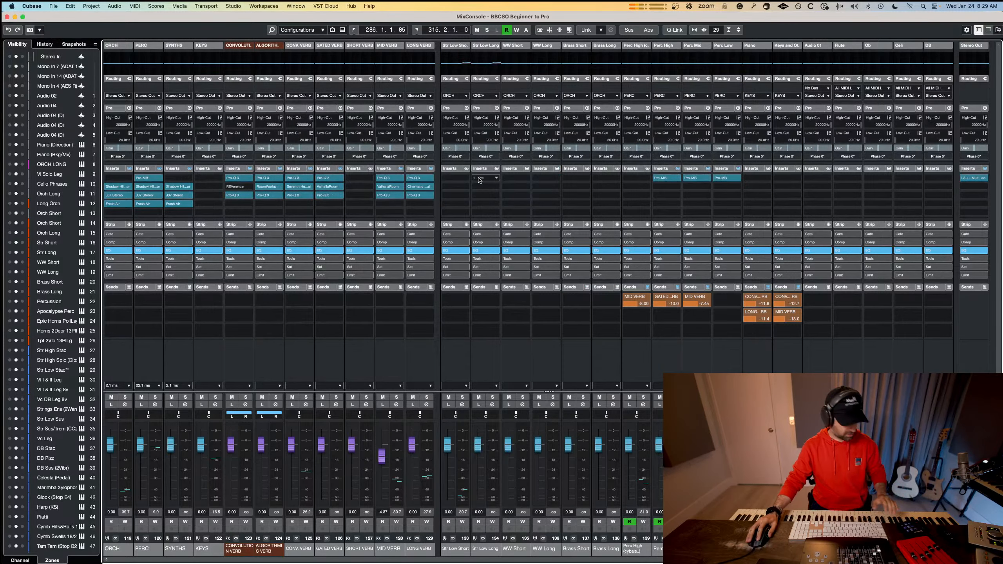
Add a MID VERB send to the Perc Low group at a level of about -7.9 dB and close the MixConsole.
left_click(726, 300)
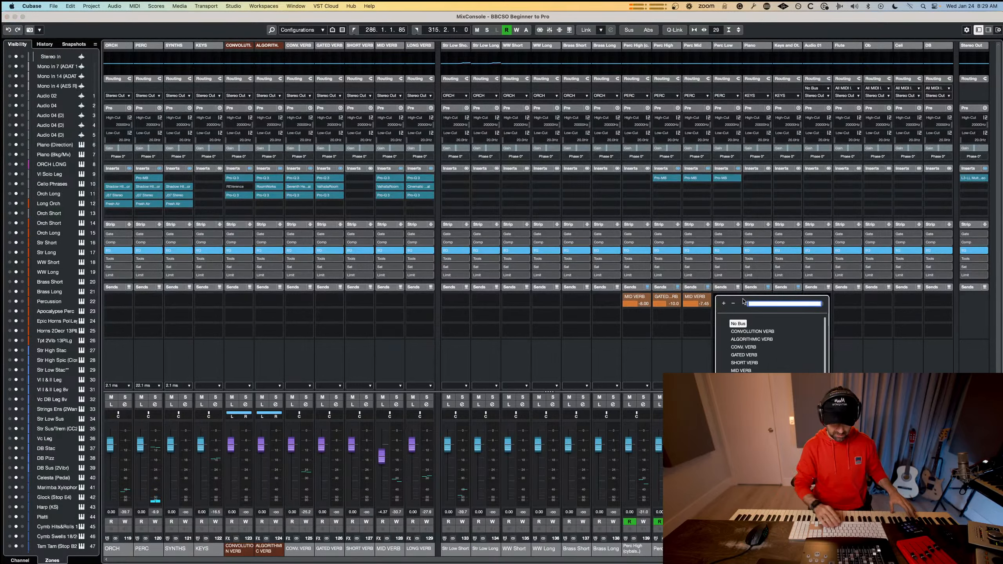
type("mid")
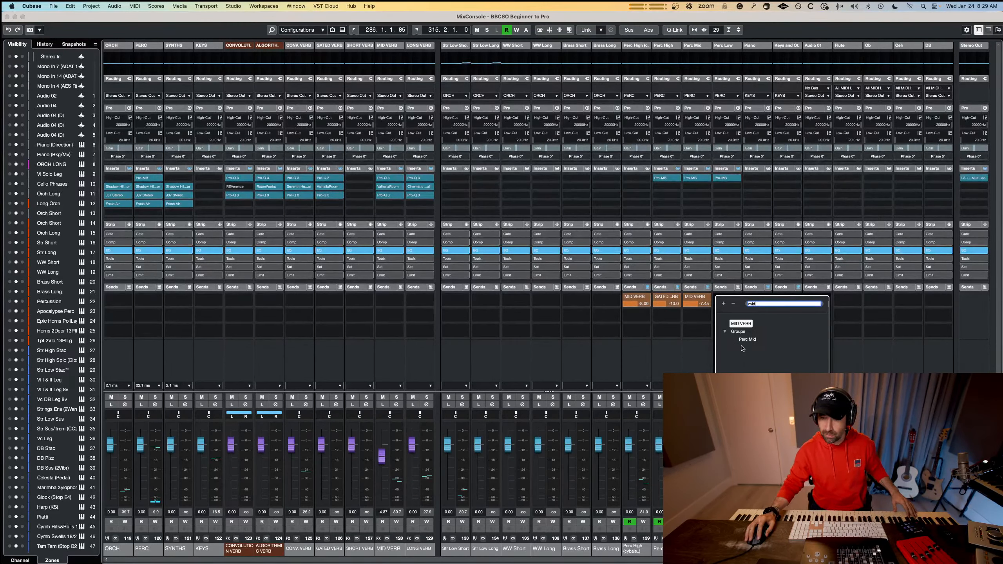
left_click(741, 324)
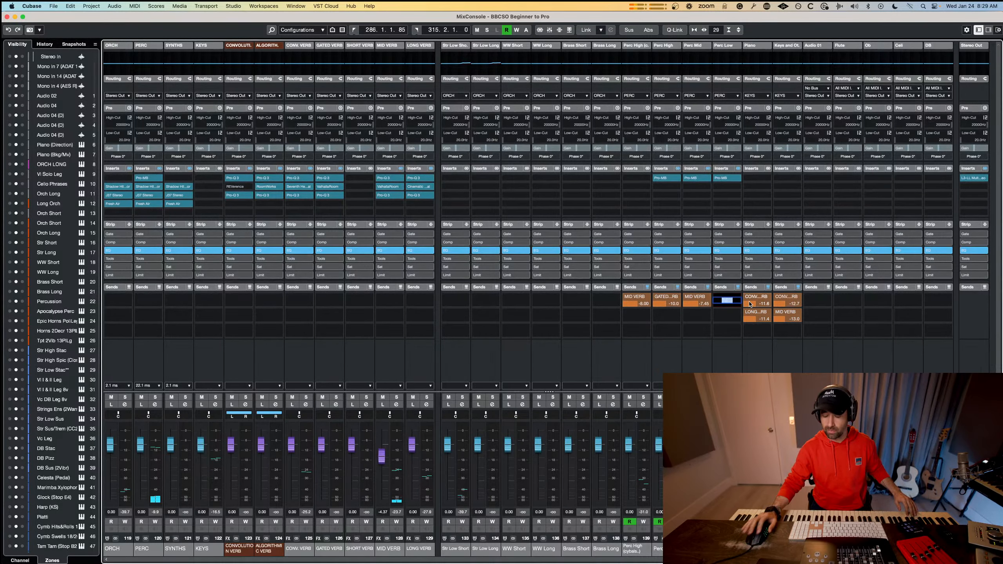
key("Return")
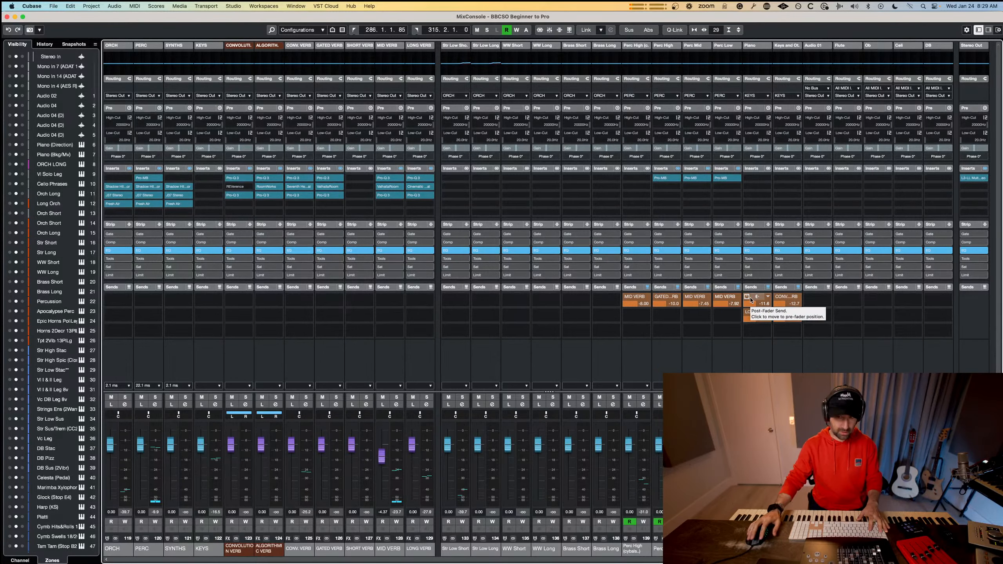
key("F3")
Play the Taikos part and examine its note timing up close in the Key Editor.
key("space")
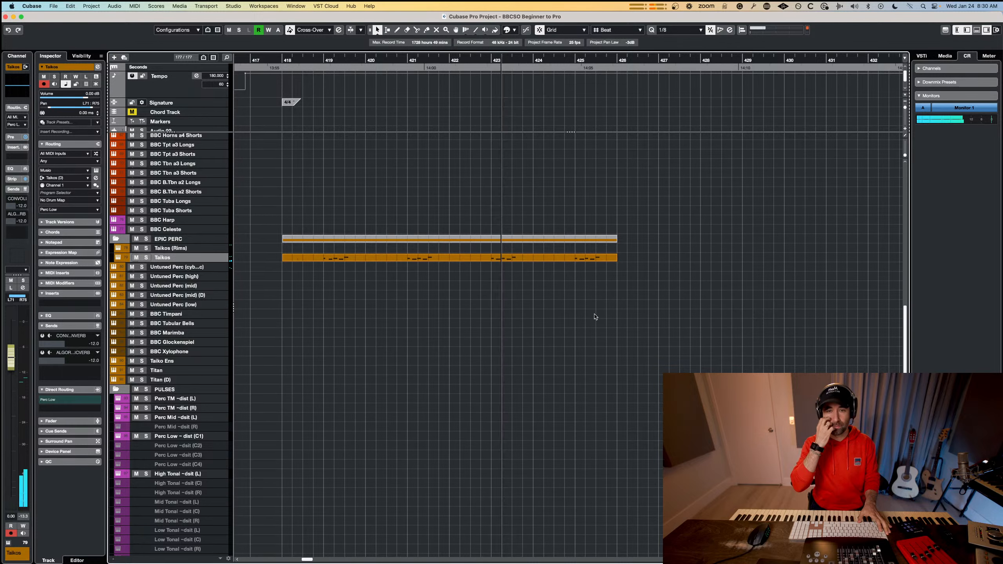
key("space")
double_click(458, 259)
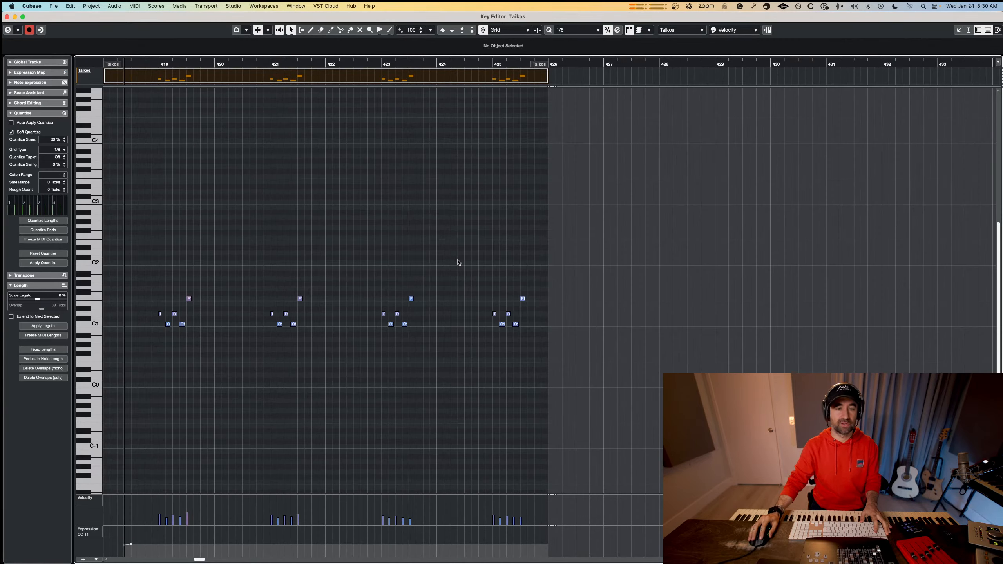
key("h")
key("h")
key("h")
key("h")
key("h")
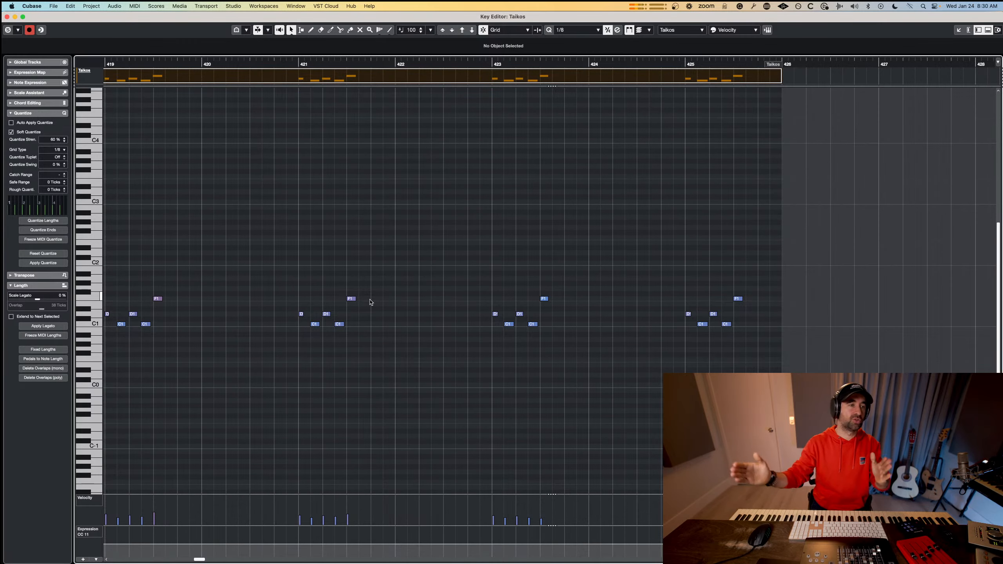
key("Return")
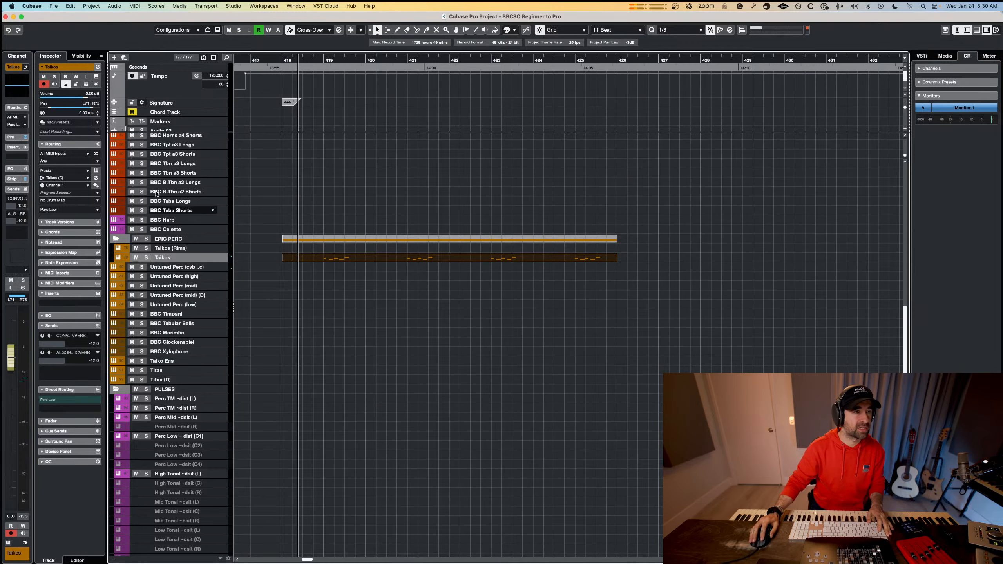
Set the Taikos track delay to 4 ms and play the part.
double_click(90, 113)
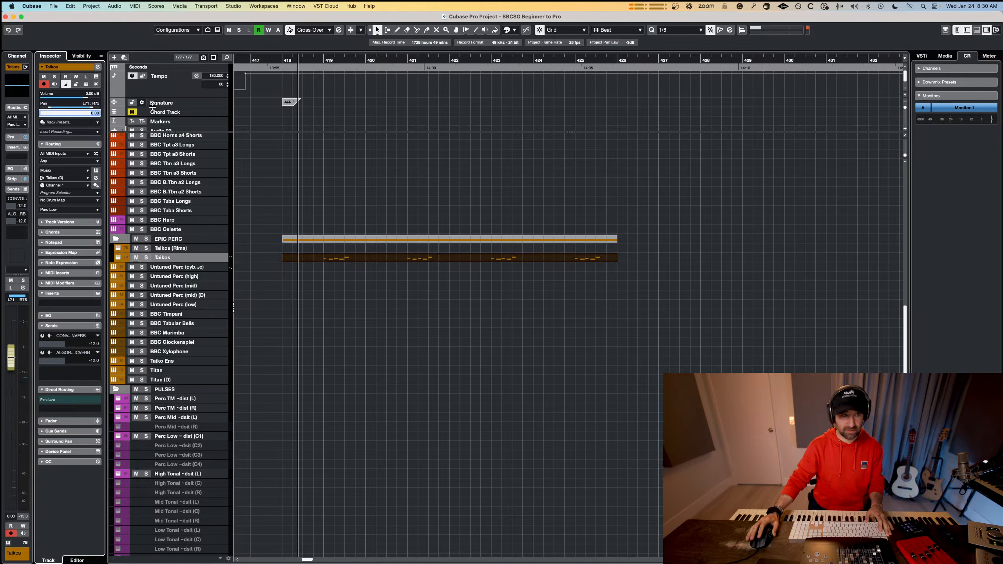
type("4")
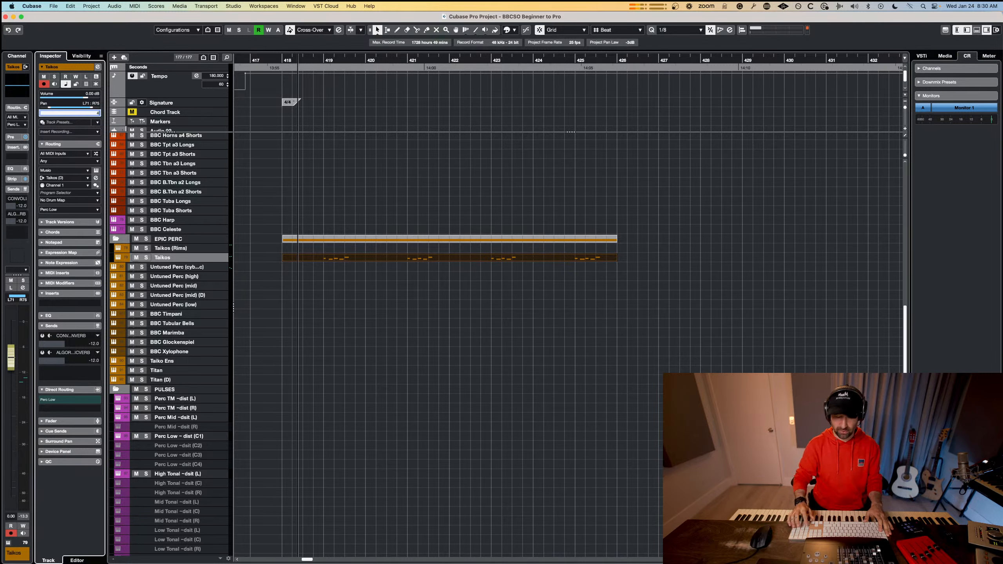
left_click(473, 322)
key("space")
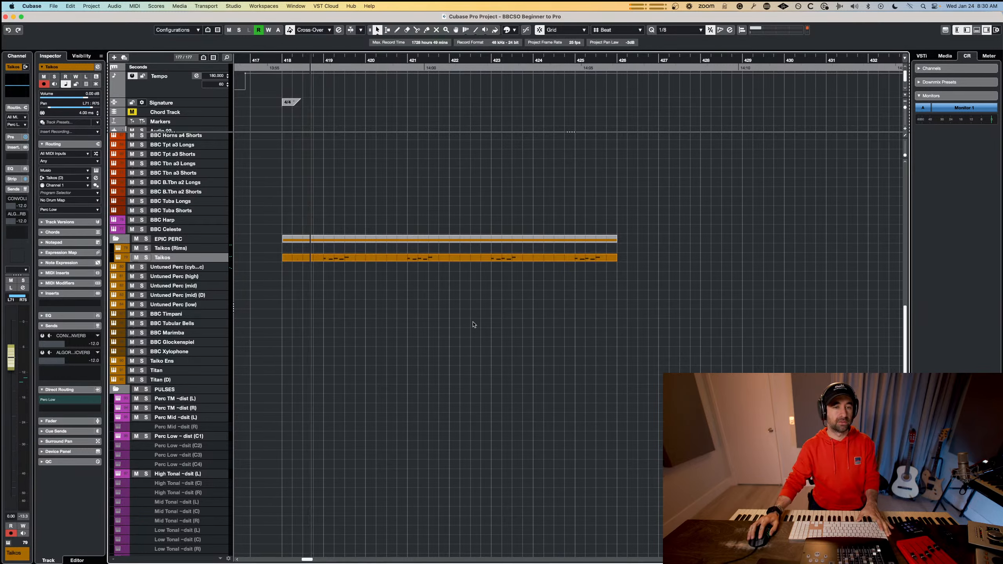
Check the Taikos part in the Key Editor during playback, stop it and close the editor.
double_click(456, 257)
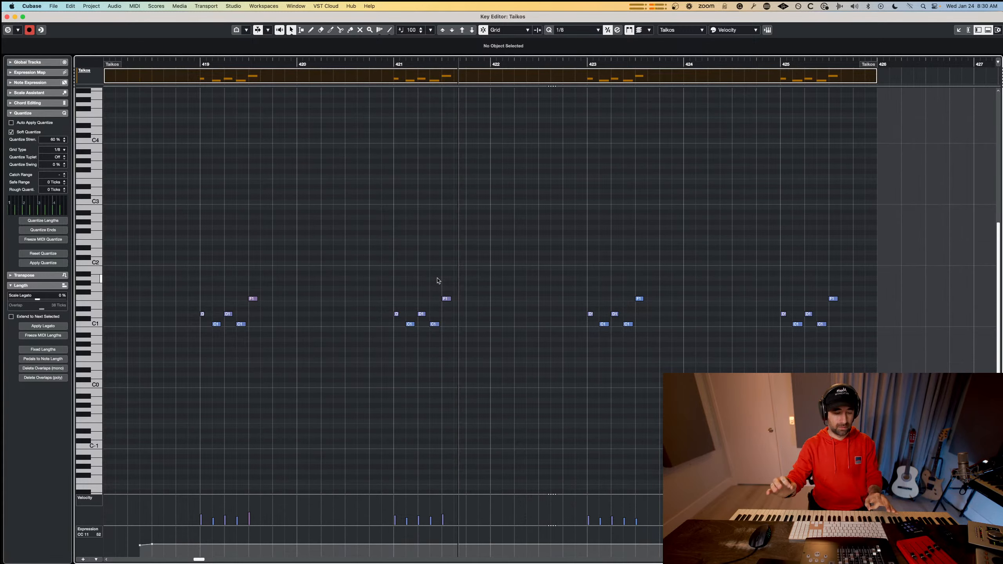
key("space")
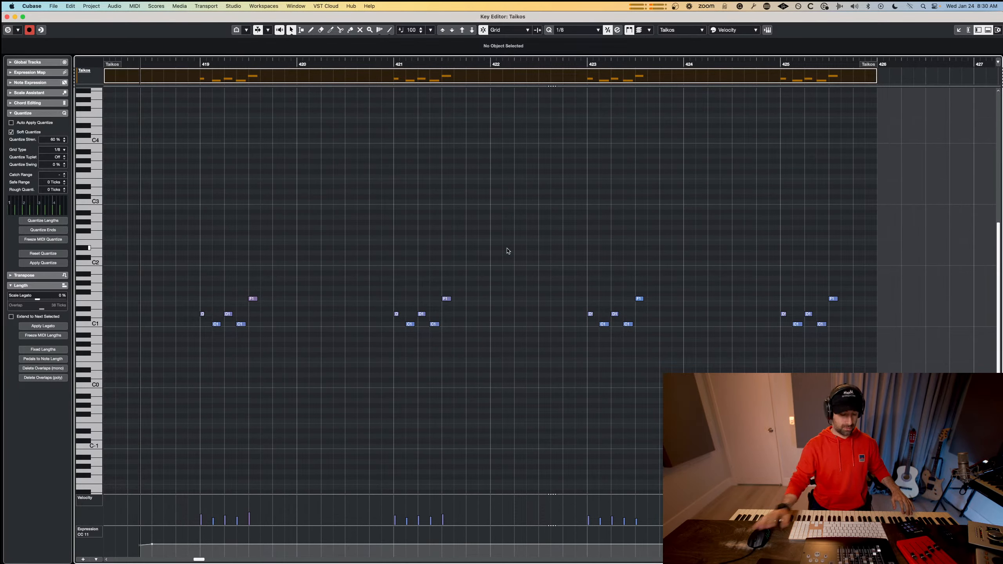
key("Return")
Reverse the Taikos track's stereo image by panning it to R77 / L77, and listen to the part.
key("e")
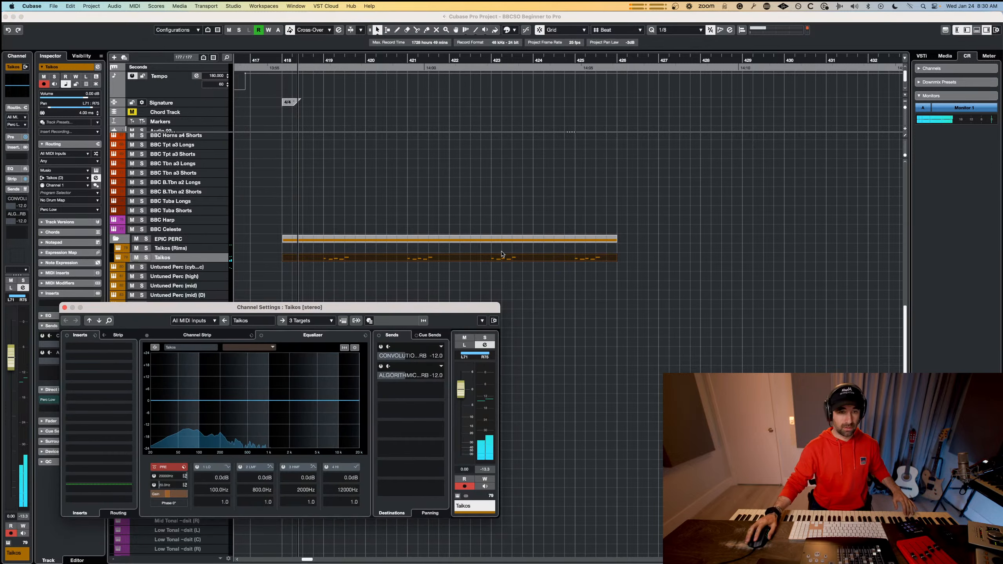
left_click_drag(415, 310, 645, 266)
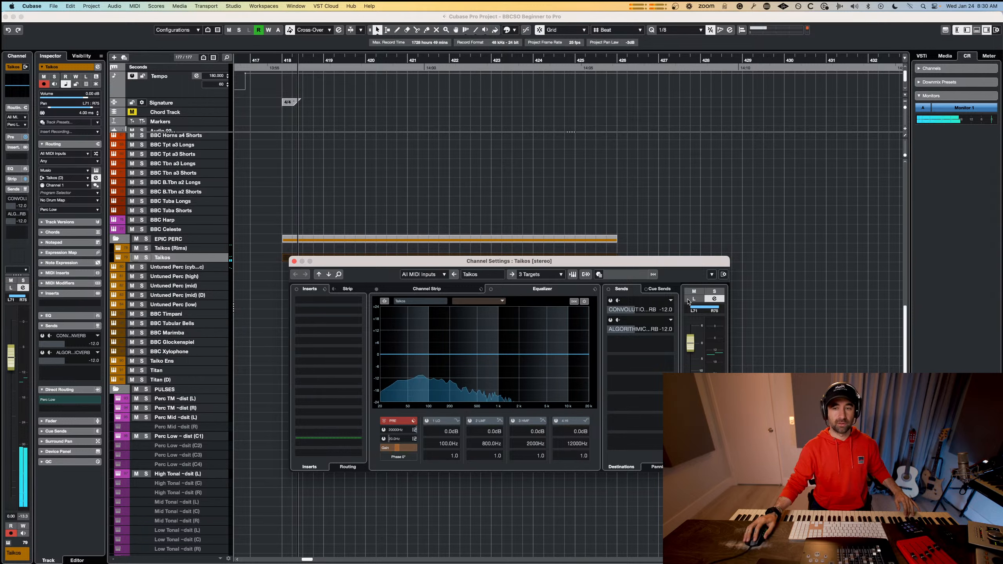
left_click_drag(688, 302, 716, 311)
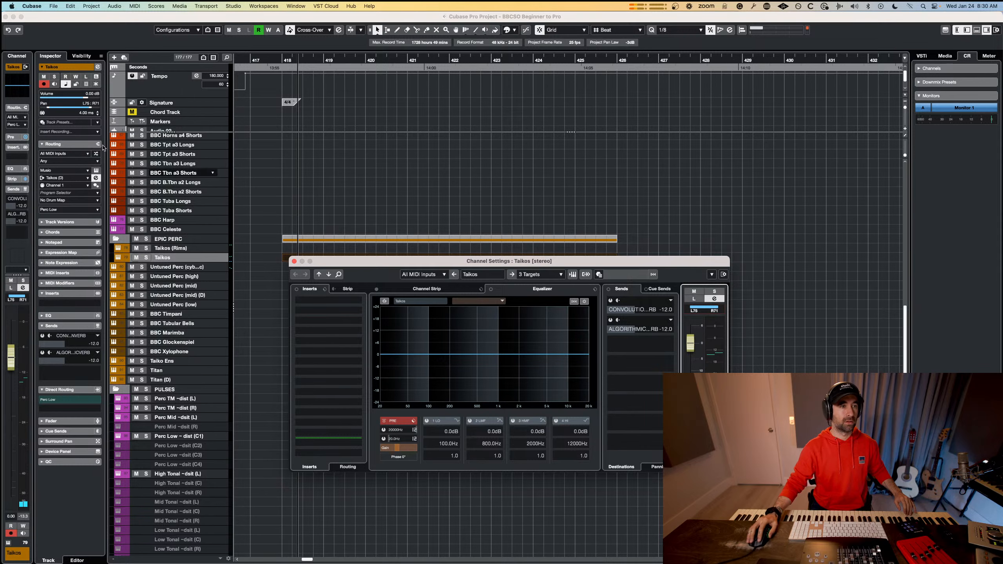
left_click_drag(71, 107, 79, 108)
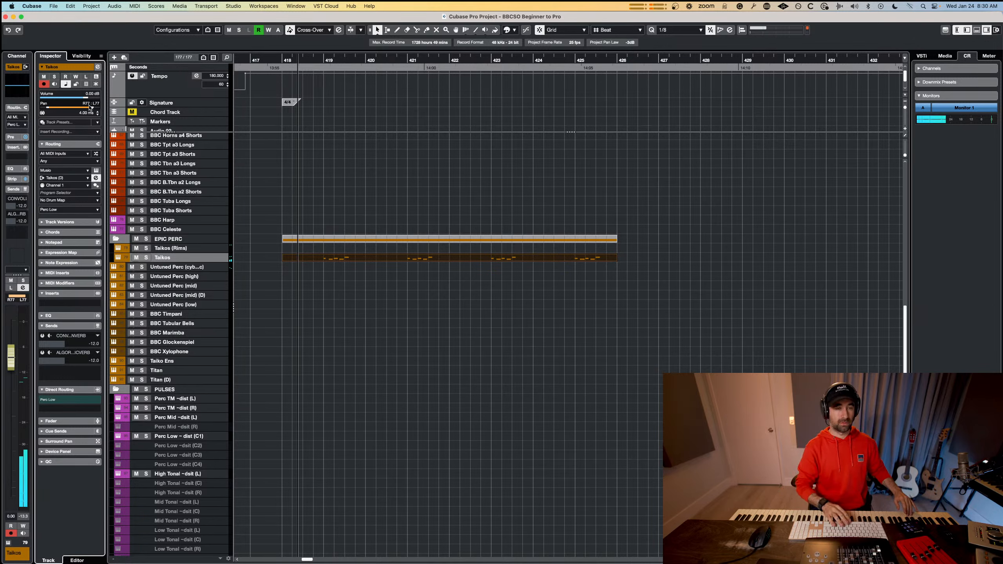
key("space")
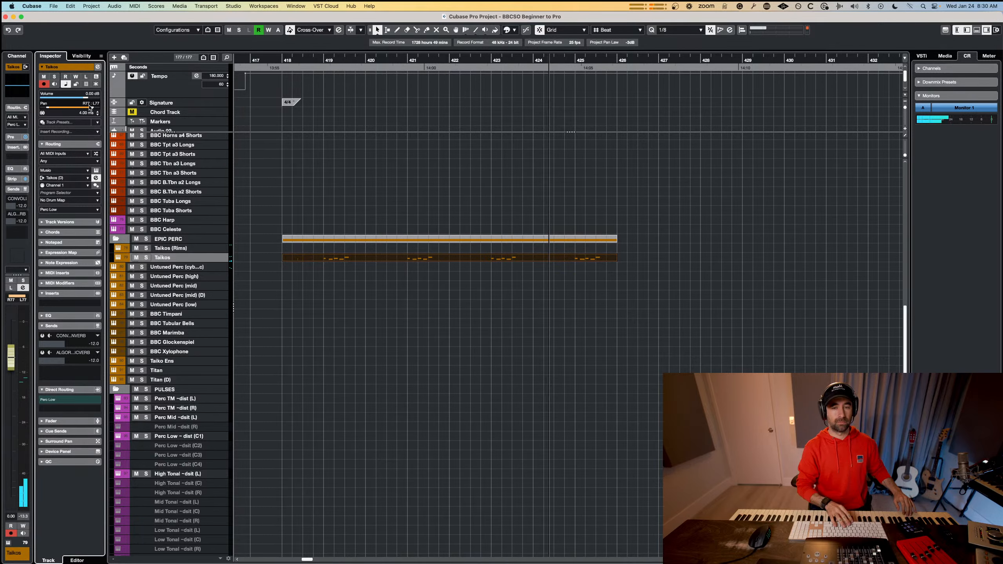
key("space")
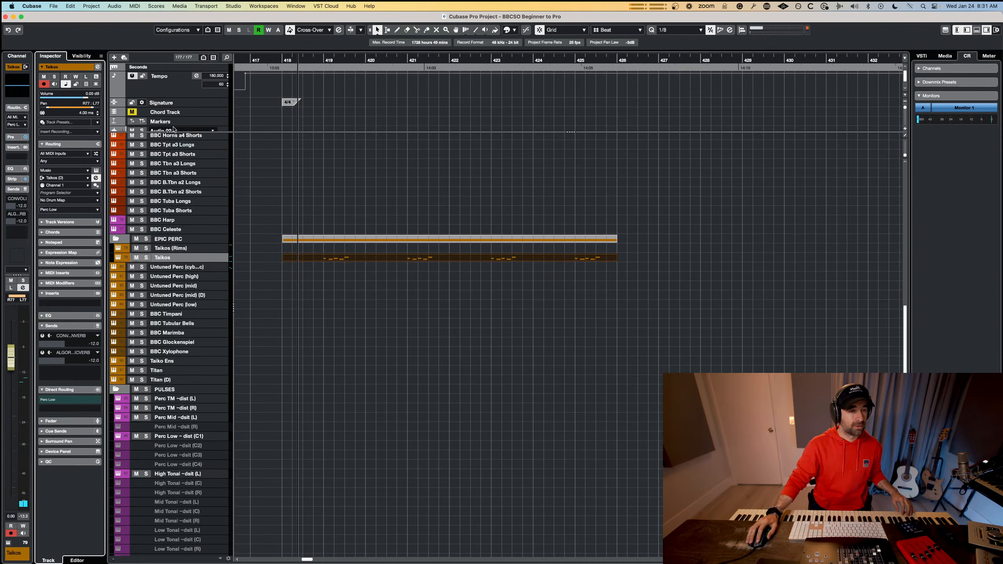
Select the Taikos (Rims) track and check the percussion groups' reverb sends in the MixConsole.
left_click(170, 248)
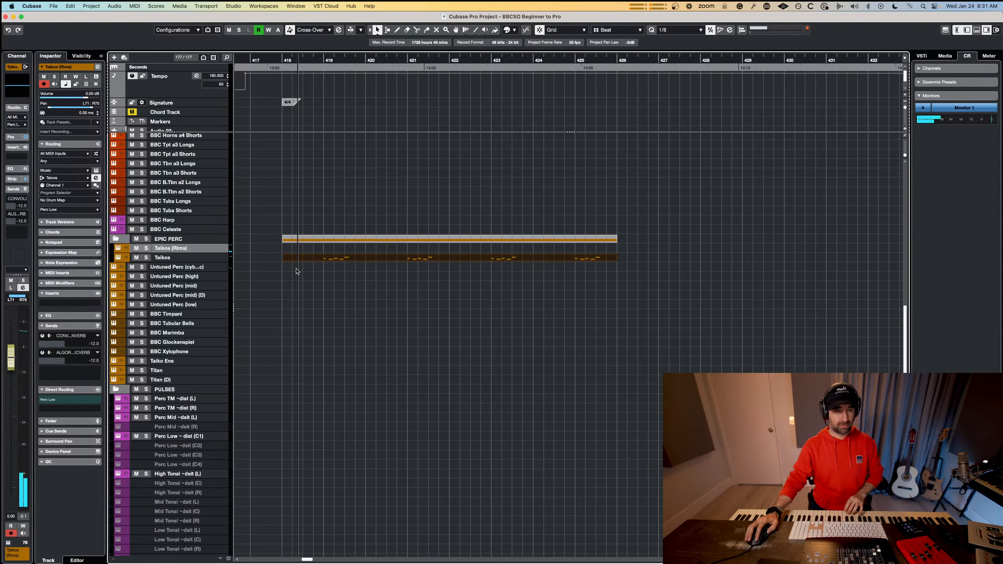
key("F3")
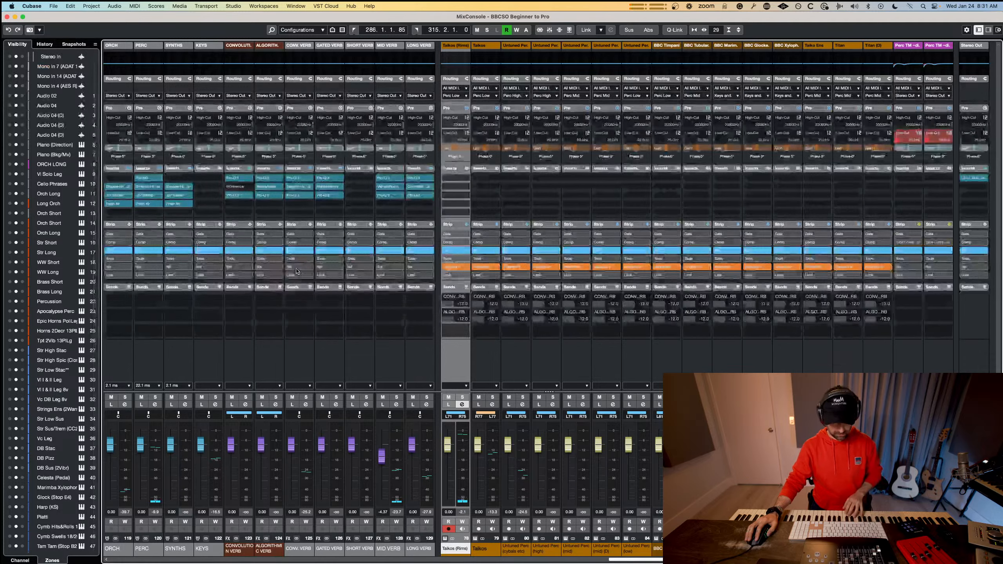
left_click_drag(673, 559, 890, 560)
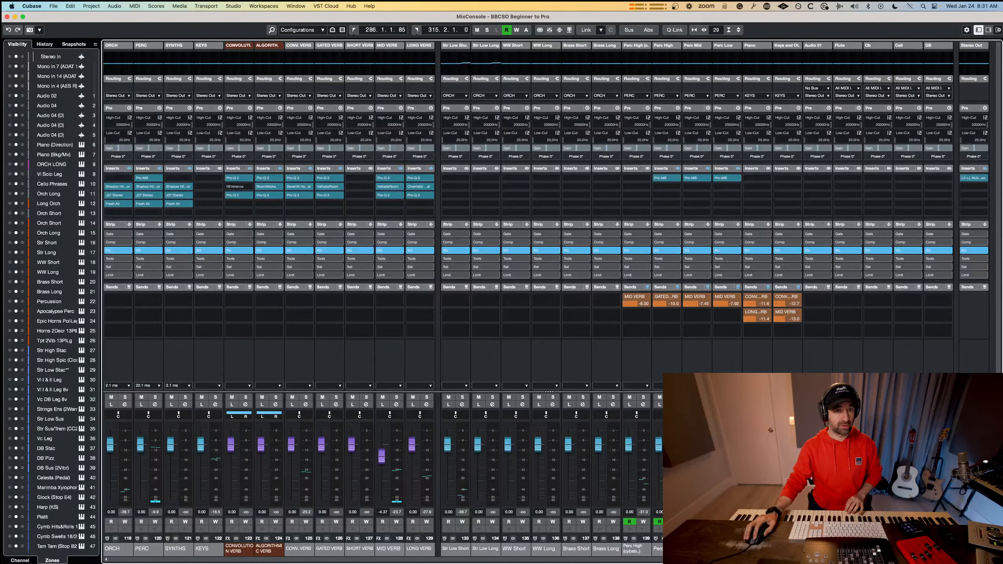
key("F3")
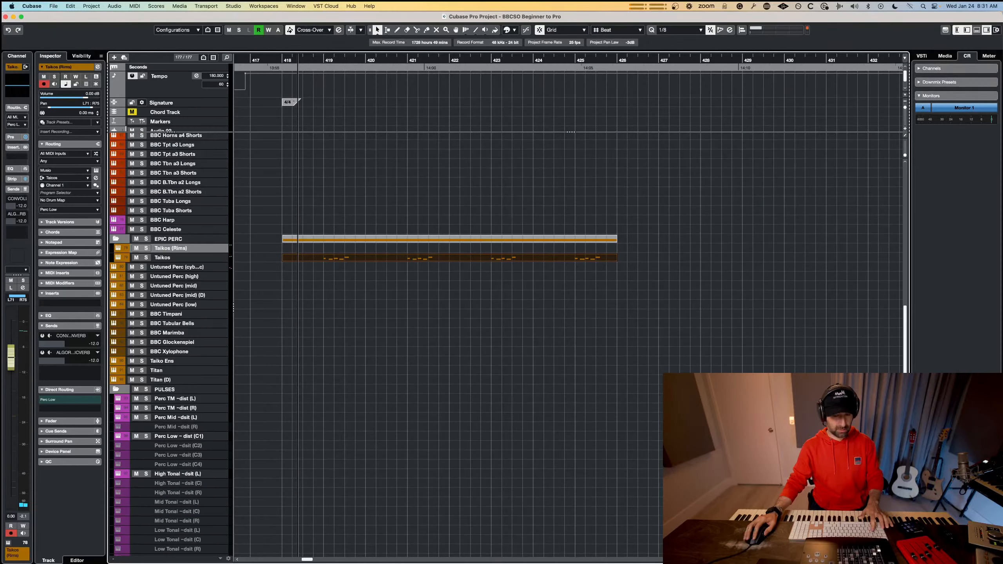
Open the channel settings of the Taikos (Rims) track.
key("e")
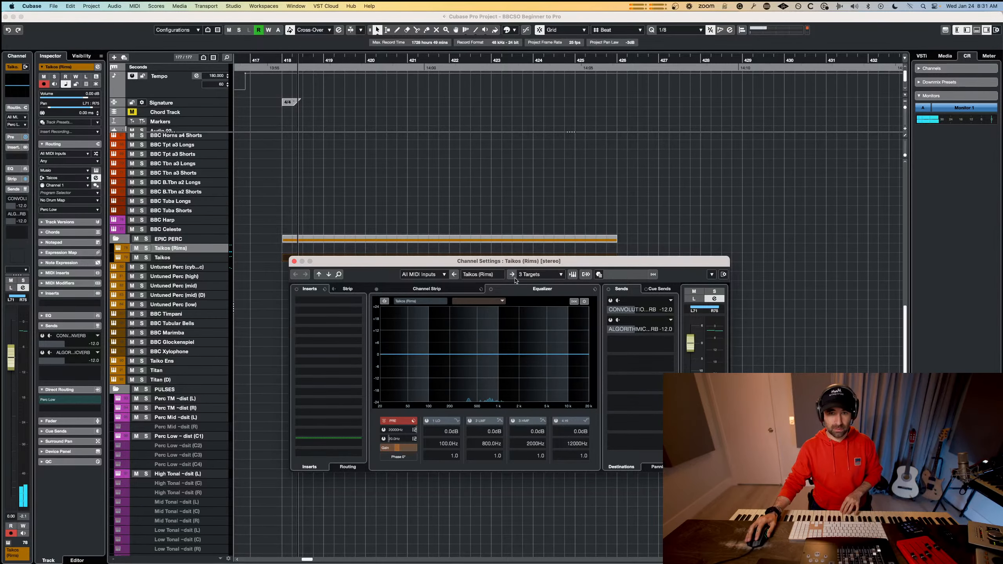
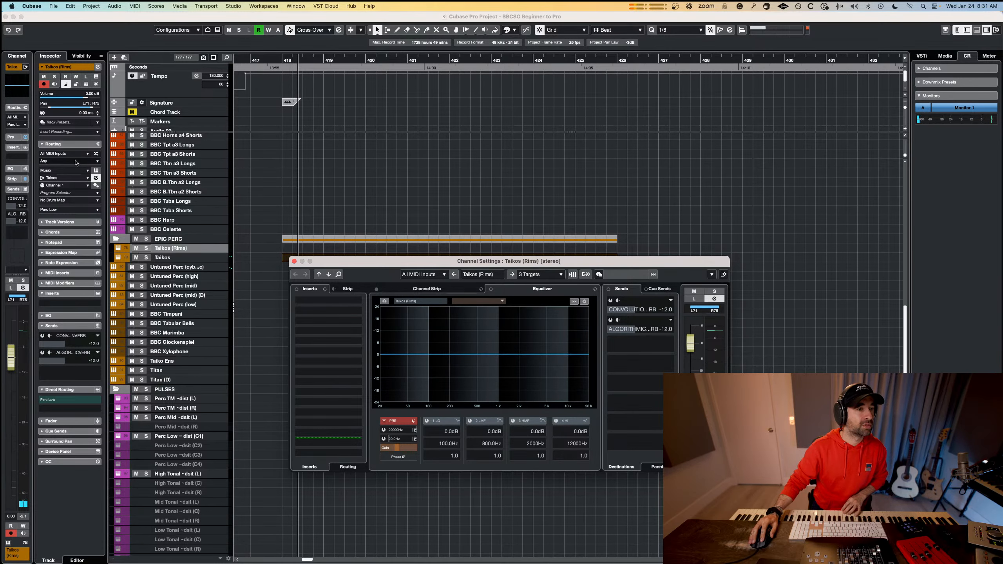
Route the Taikos (Rims) channel's output to the Perc High group and check that group's reverb send in the MixConsole.
left_click(360, 198)
key("F3")
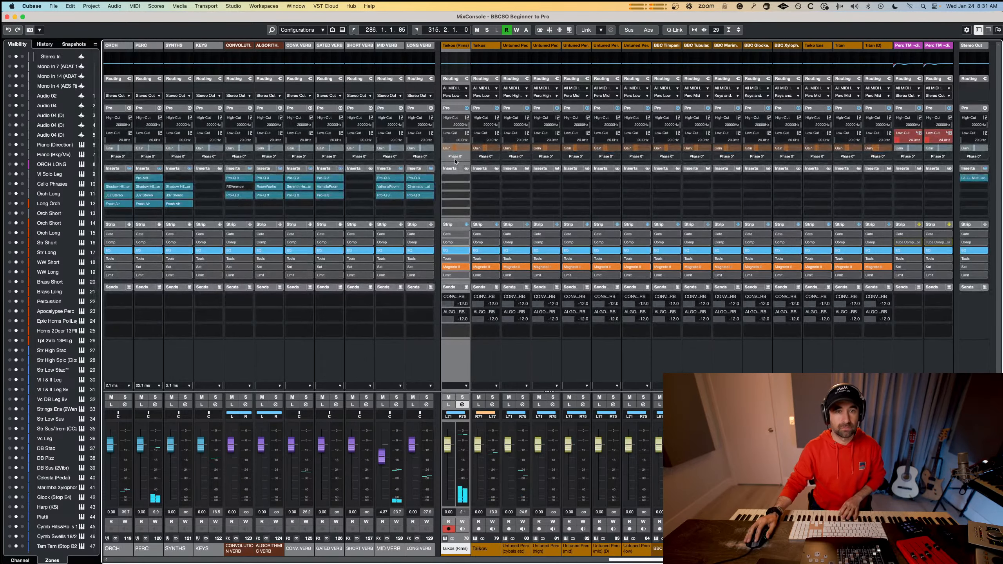
left_click(463, 95)
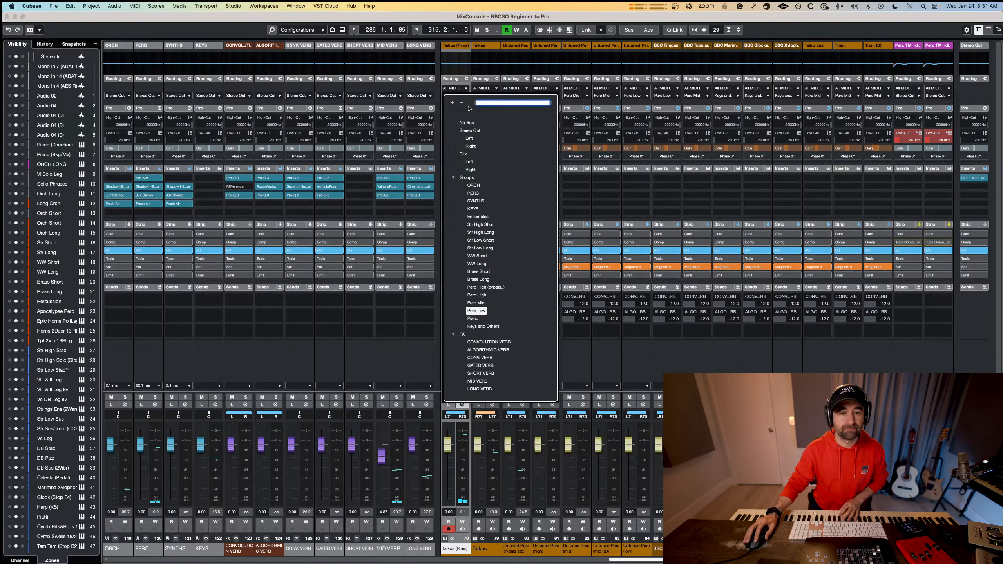
left_click(485, 297)
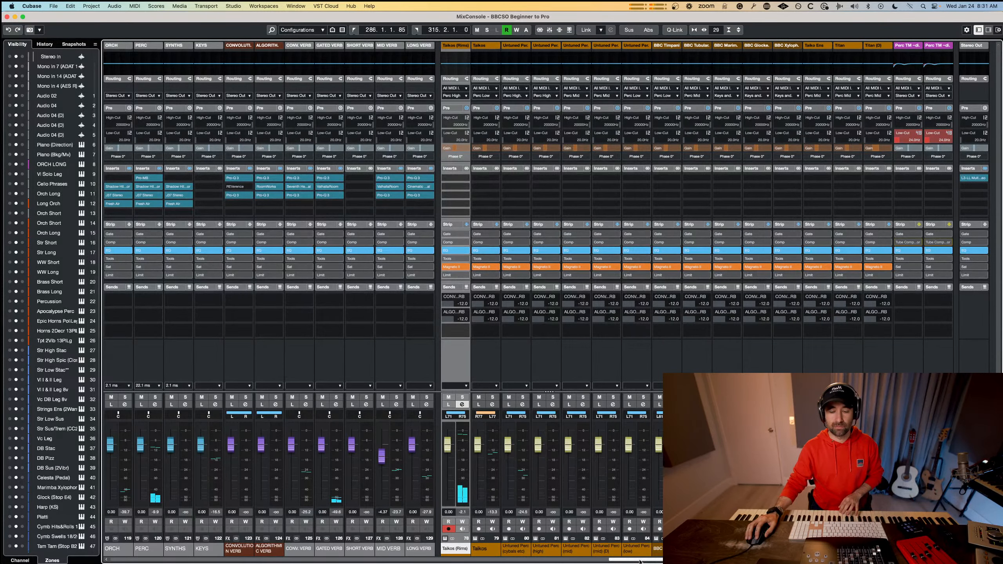
left_click_drag(641, 561, 821, 561)
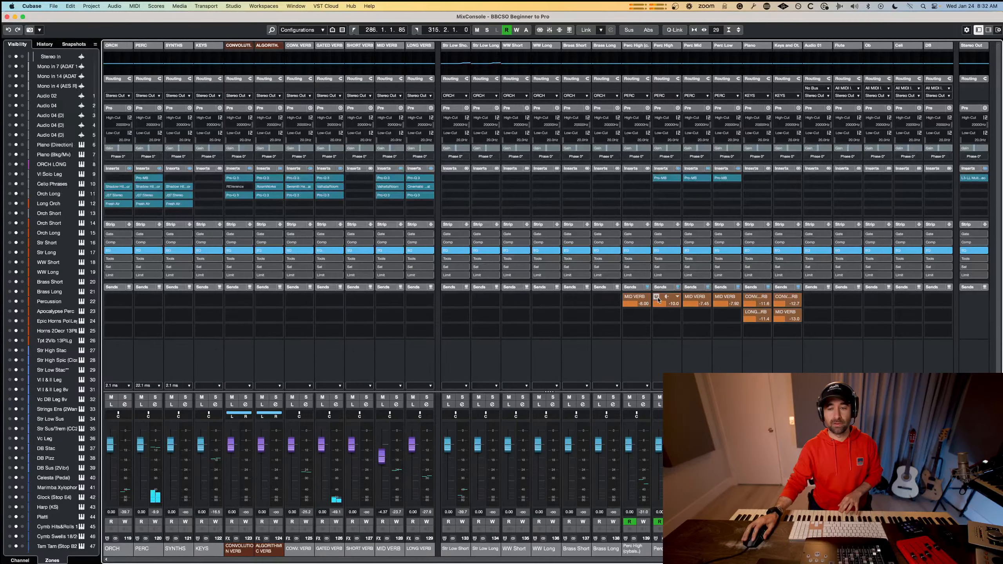
key("F3")
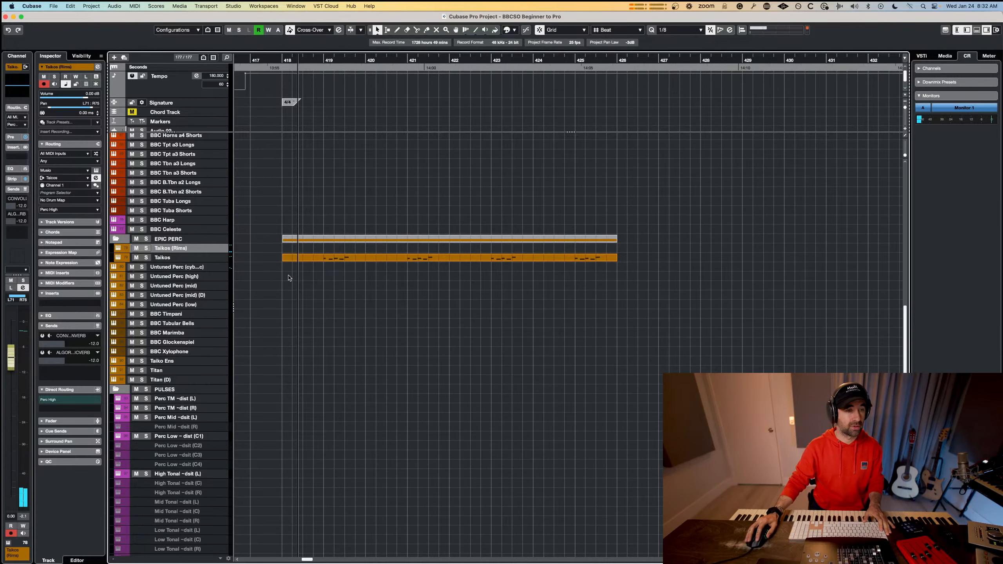
Open the Taikos (Rims) instrument, return Musio from the search results to the Taiko Ensemble page and audition its sounds.
key("e")
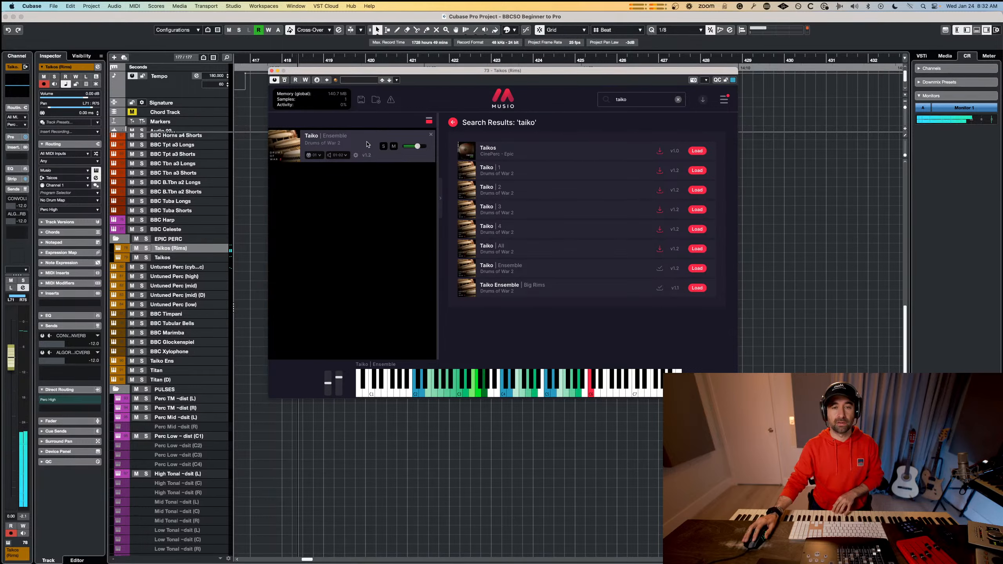
left_click(452, 123)
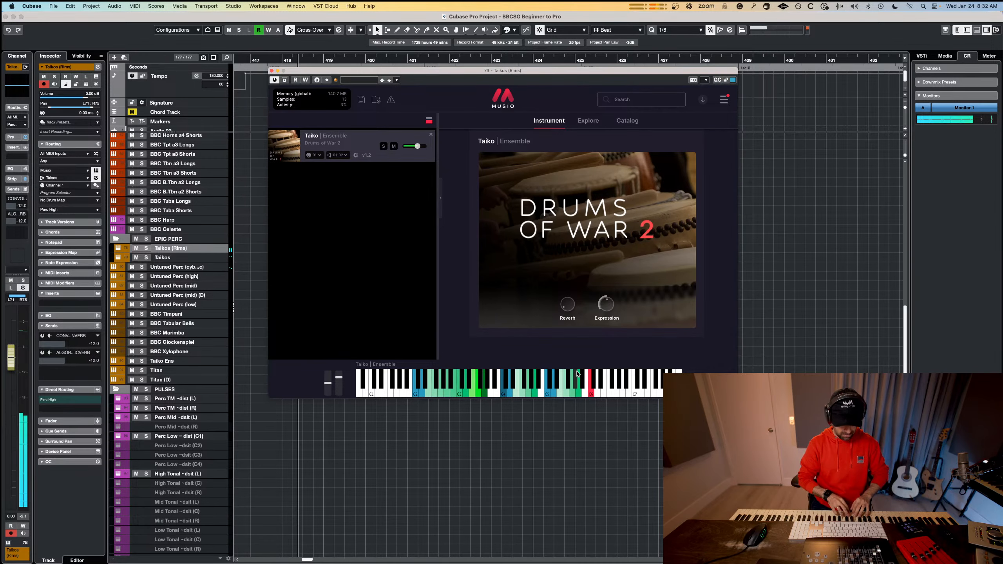
key("super+Tab")
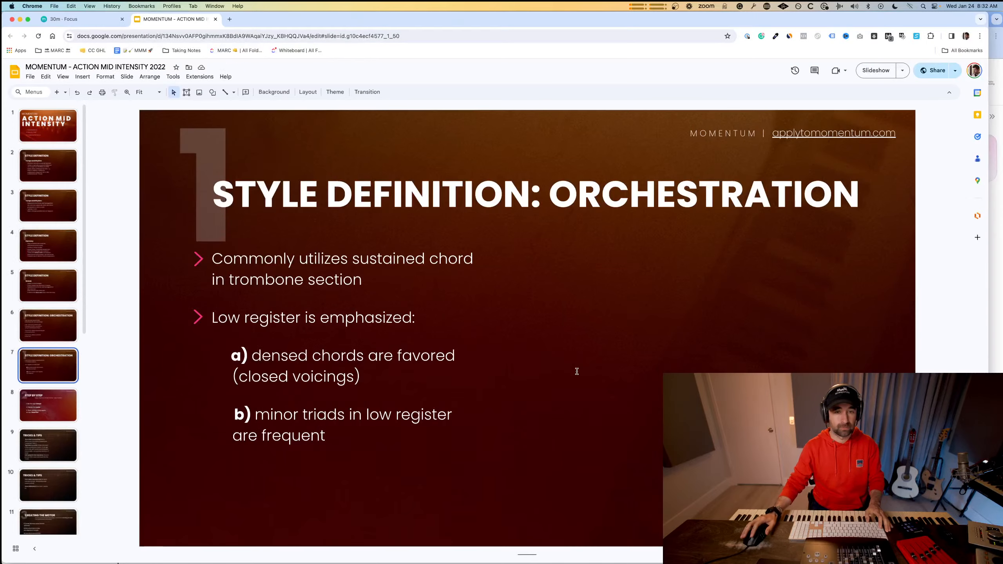
key("super+Tab")
key("super+Tab")
key("super+shift+Tab")
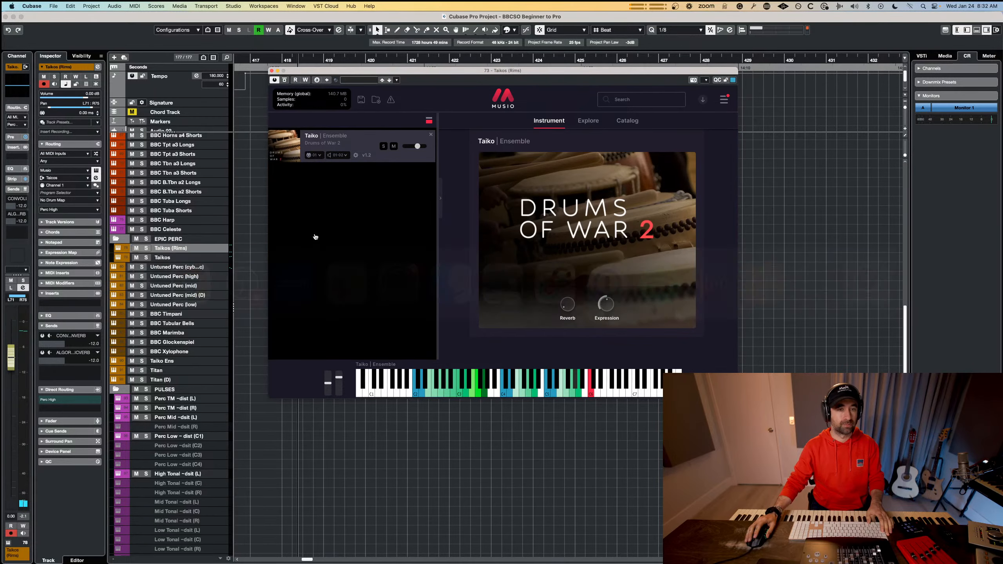
Close the Musio window, record an alternating C3 and D3 rims pattern on the Taikos (Rims) track and extend the part to bar 427.
key("super+w")
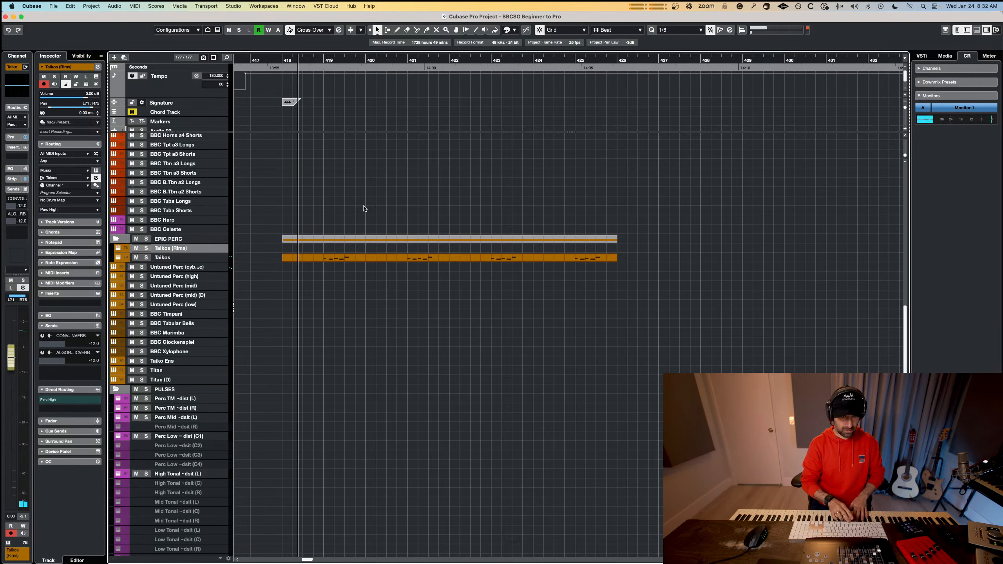
key("space")
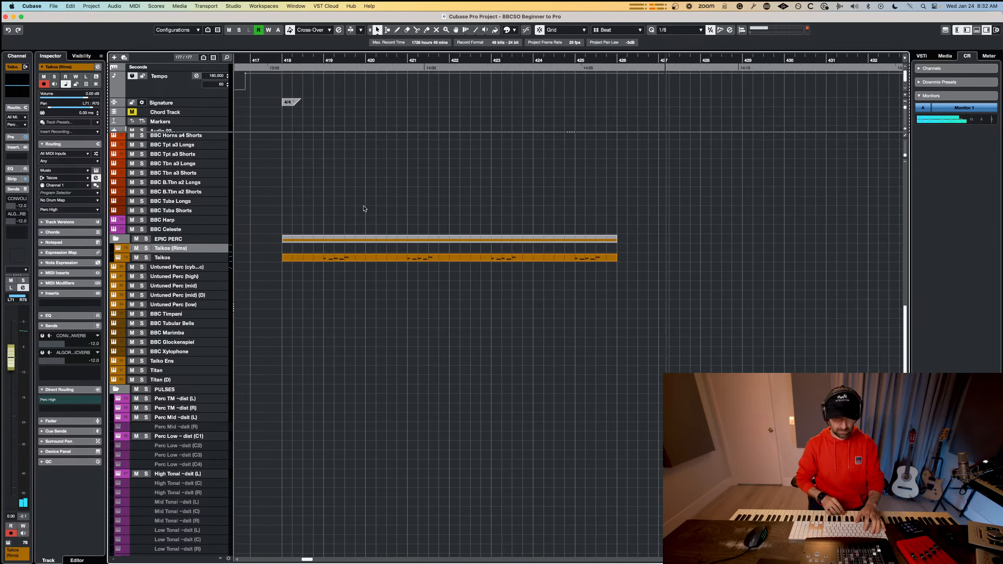
key("space")
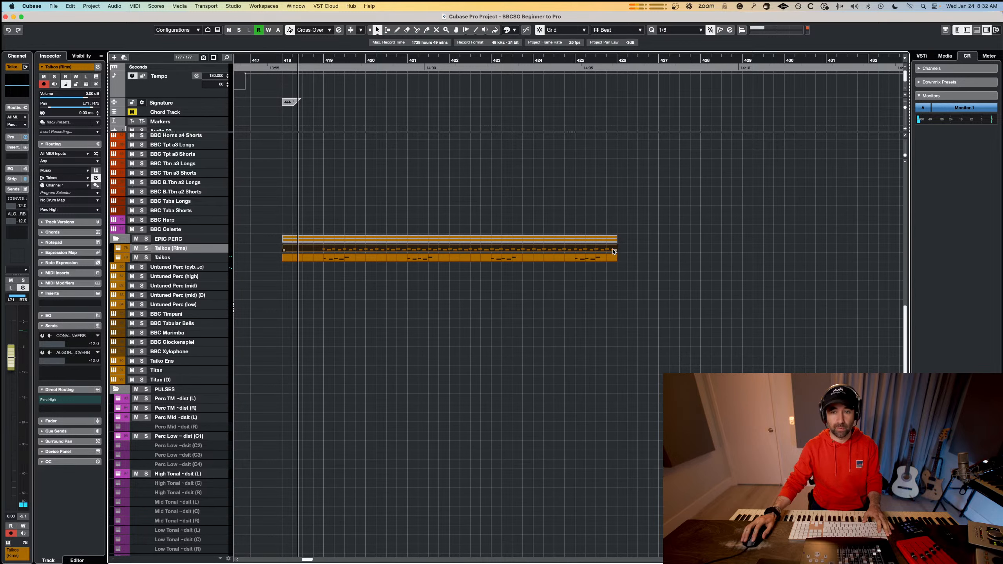
left_click_drag(613, 251, 658, 252)
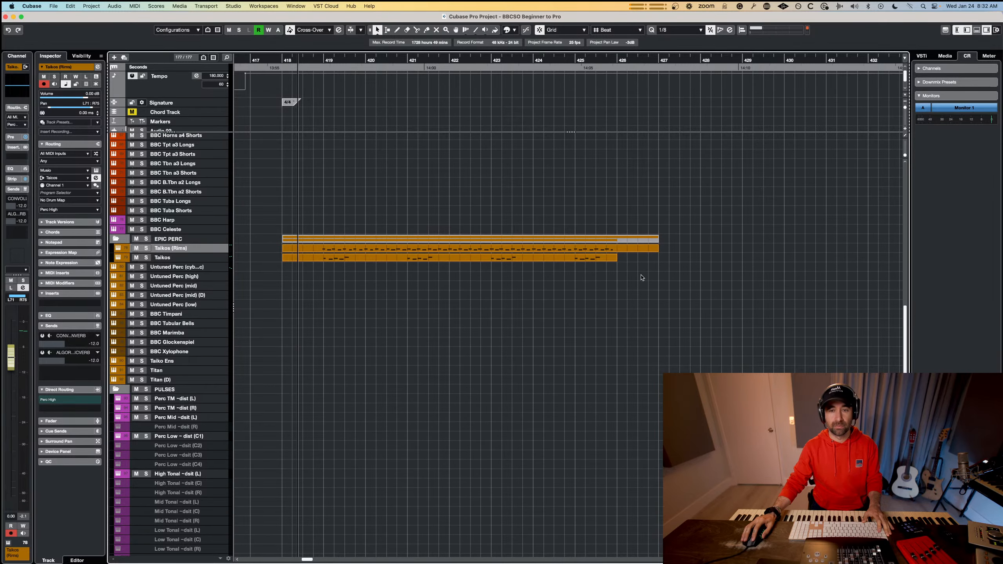
In the Key Editor, quantize all recorded rim notes to 1/8 and slightly lower their velocities while listening to the part.
double_click(627, 249)
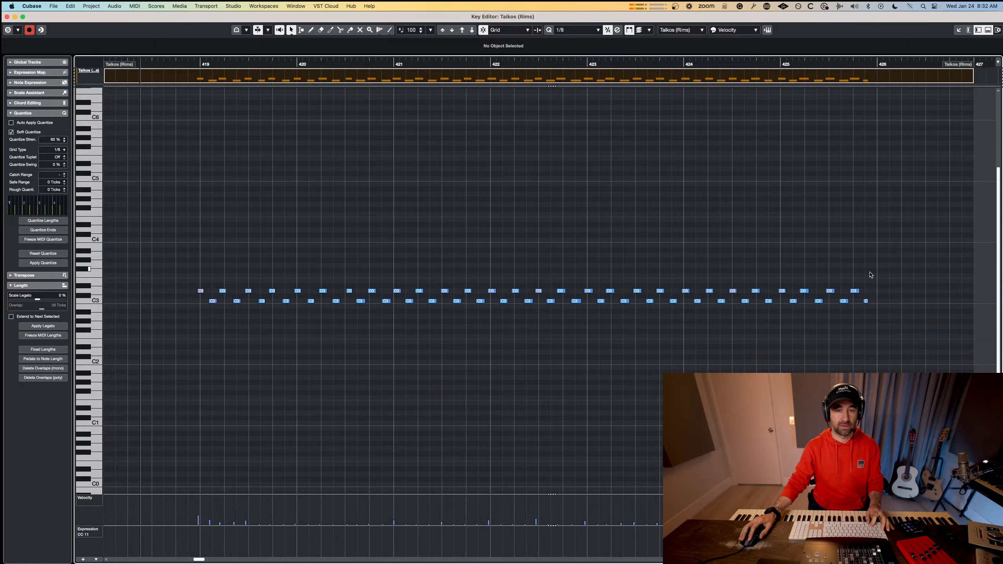
left_click_drag(948, 252, 228, 301)
key("space")
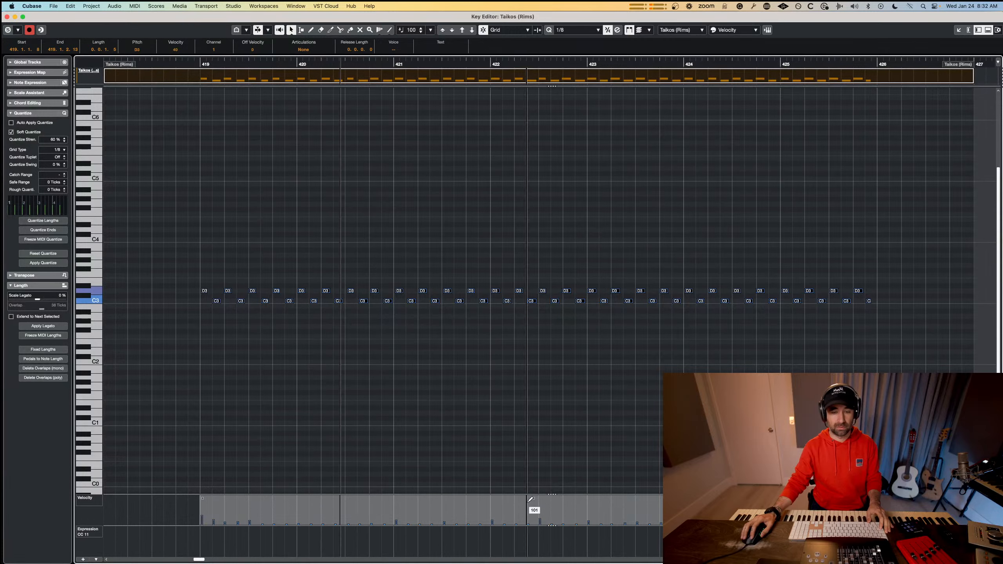
left_click_drag(533, 497, 534, 499)
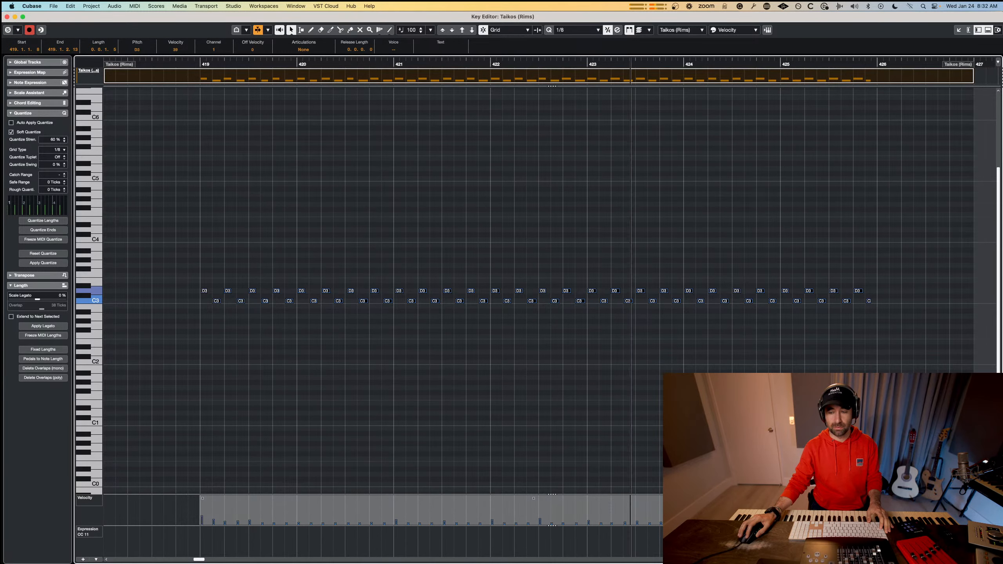
scroll(833, 328, "down", 2)
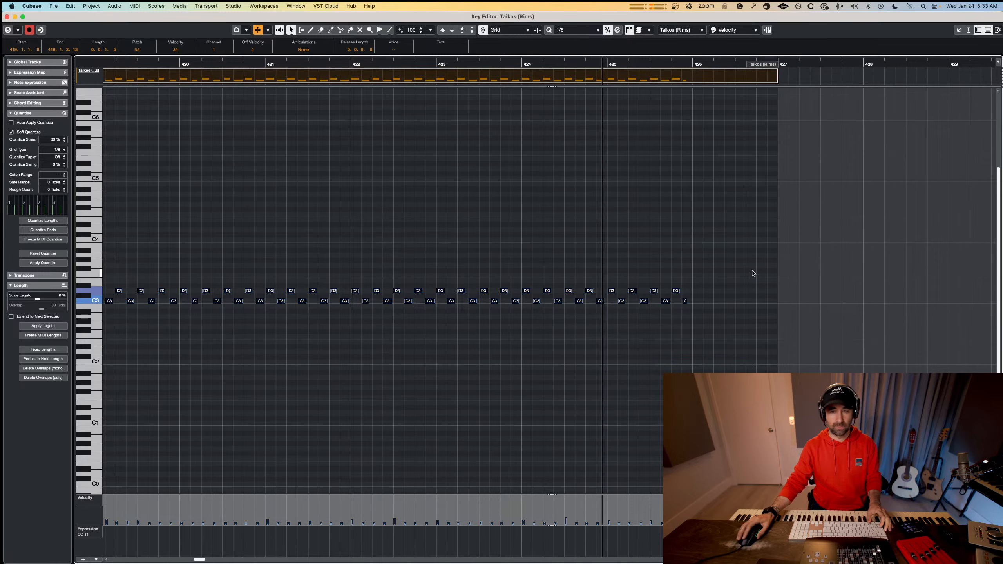
left_click_drag(752, 272, 710, 290)
key("space")
key("Return")
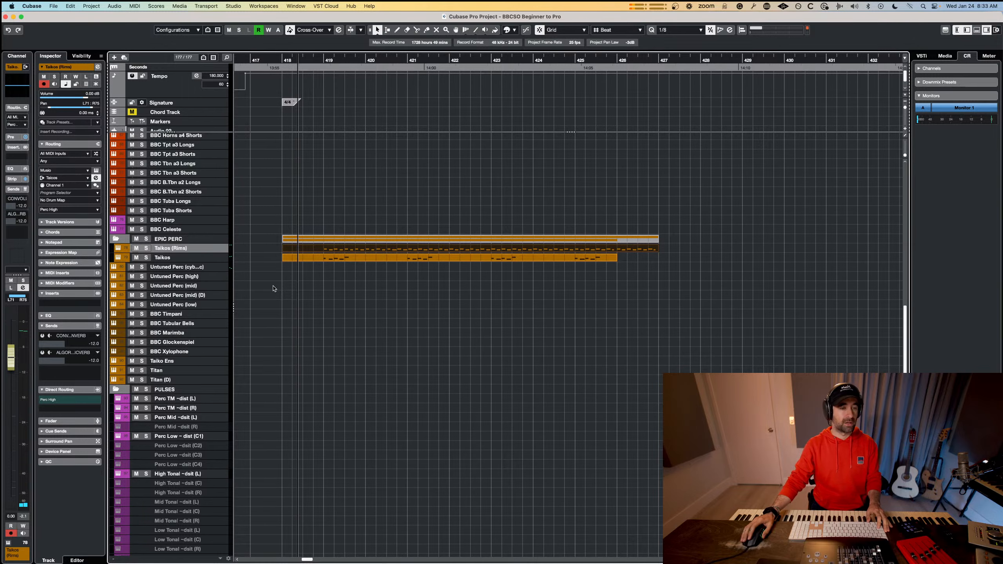
Duplicate the Taikos track in the EPIC PERC folder and rename the copy Titan.
scroll(316, 301, "up", 5)
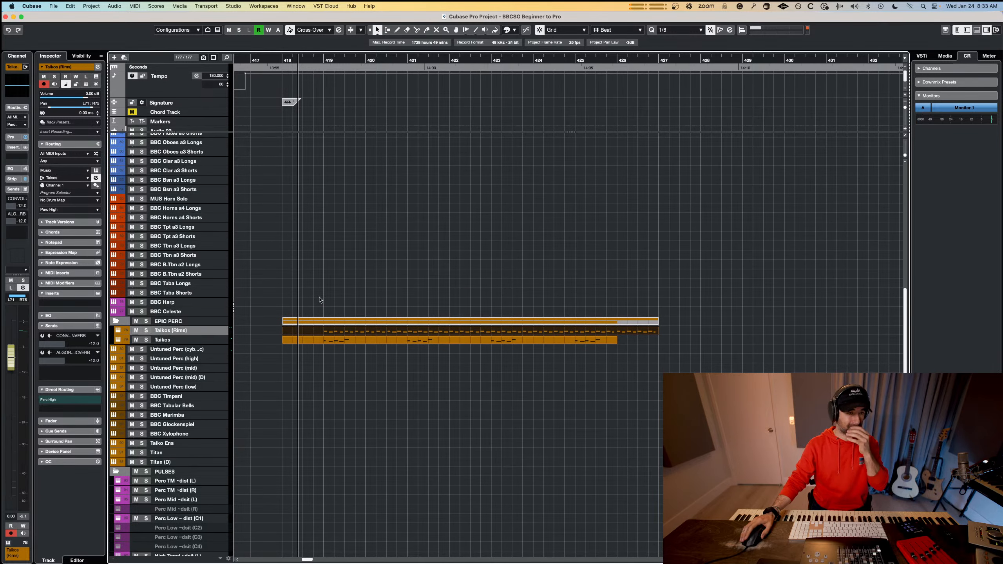
scroll(320, 300, "up", 4)
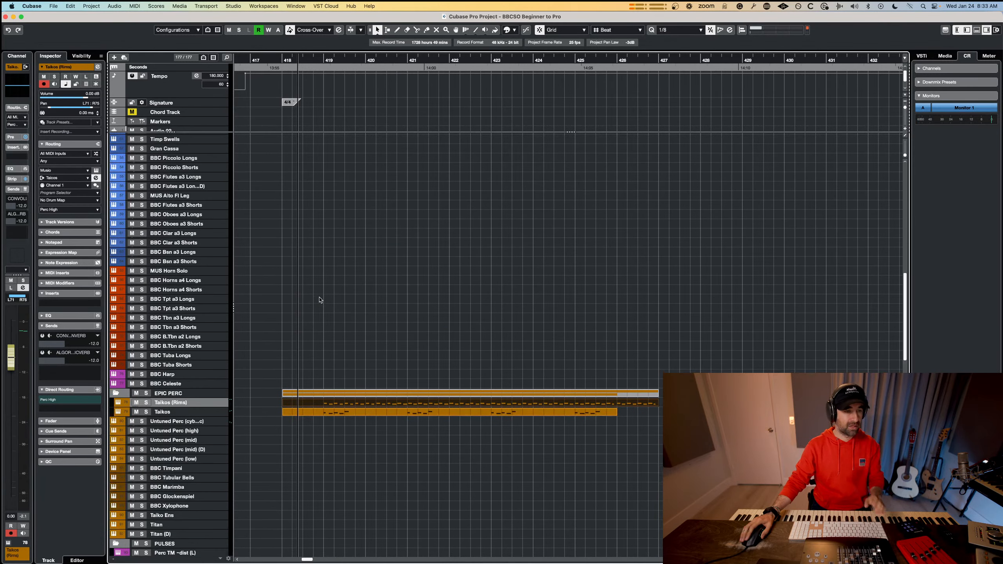
left_click(167, 412)
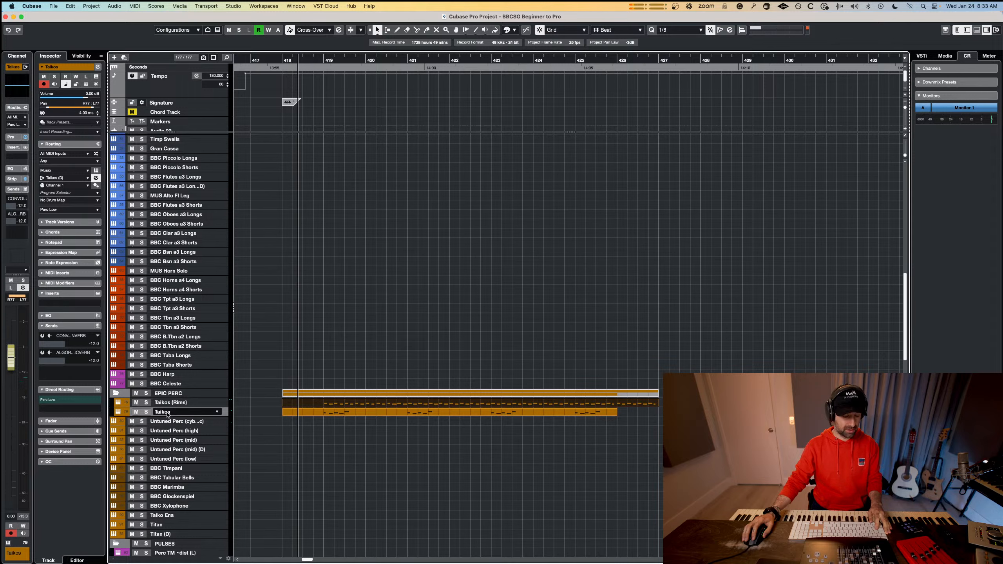
key("super+shift+d")
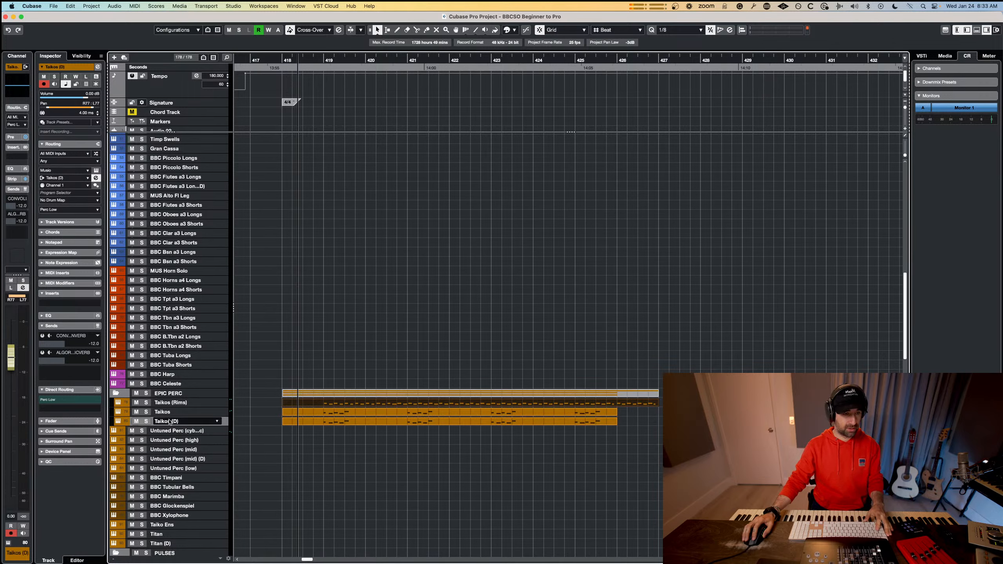
type("Titan")
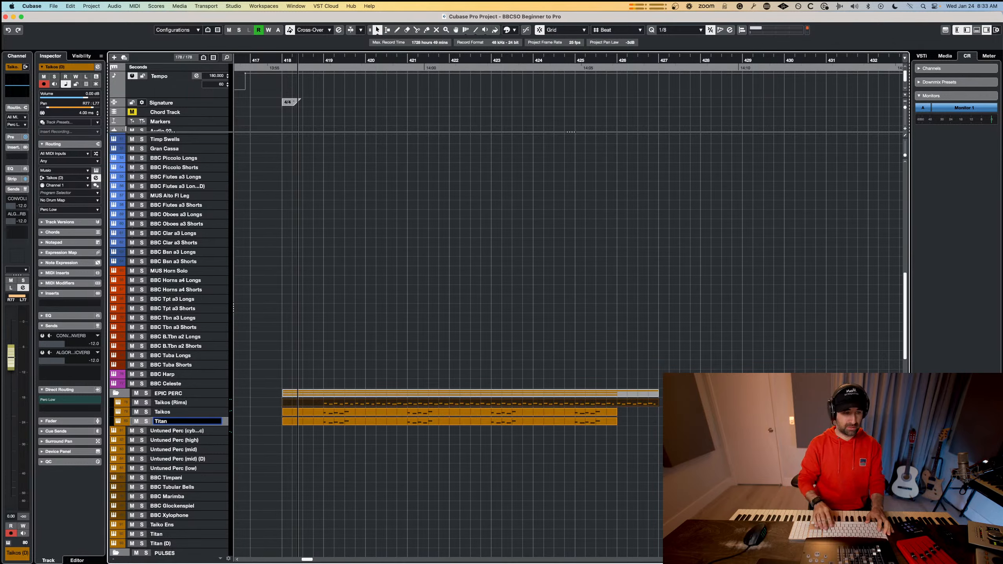
key("Return")
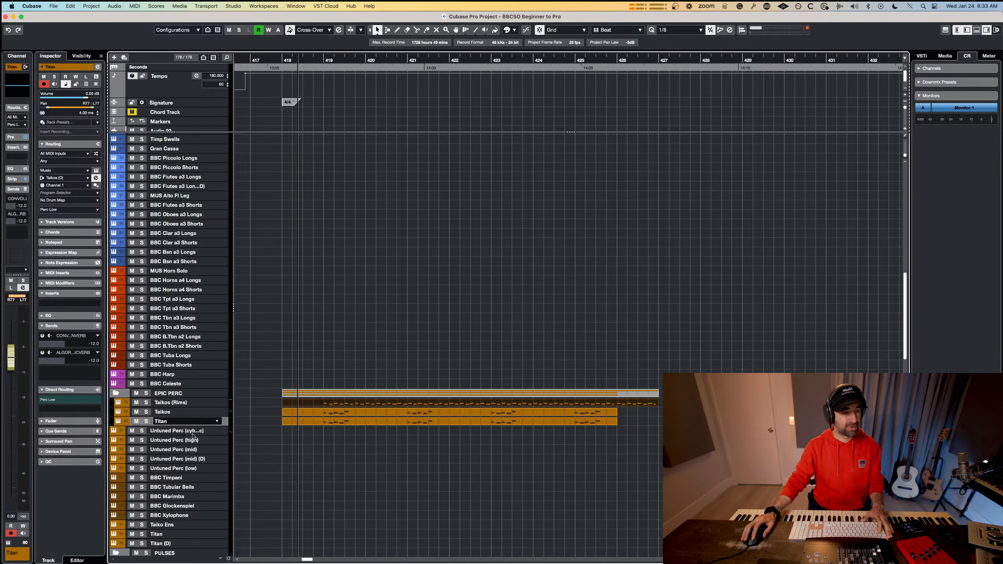
Search Musio for titan on the Titan track, load Titan Ensemble, remove the Taiko Ensemble and audition the new instrument.
key("e")
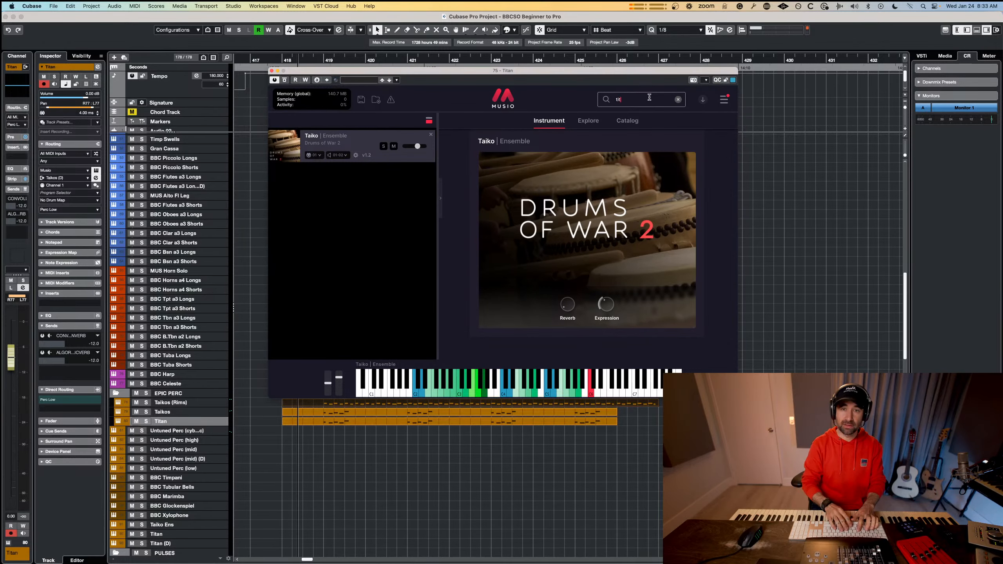
type("an")
key("Return")
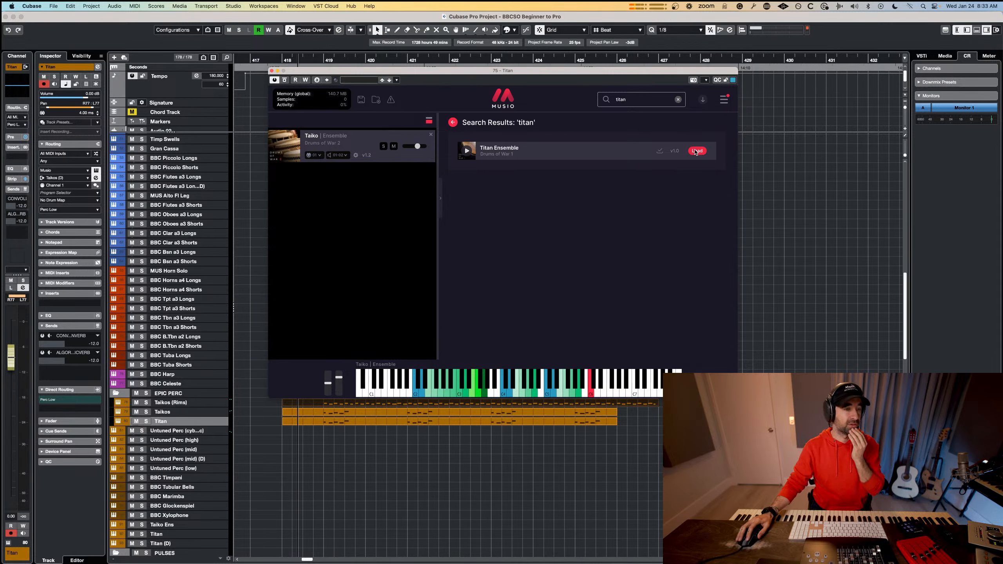
left_click(696, 150)
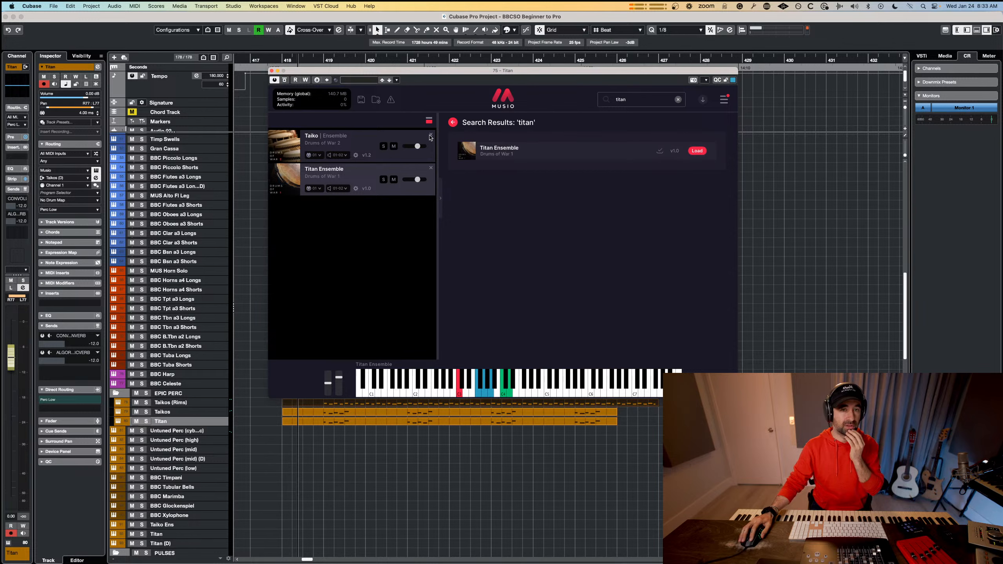
left_click(431, 135)
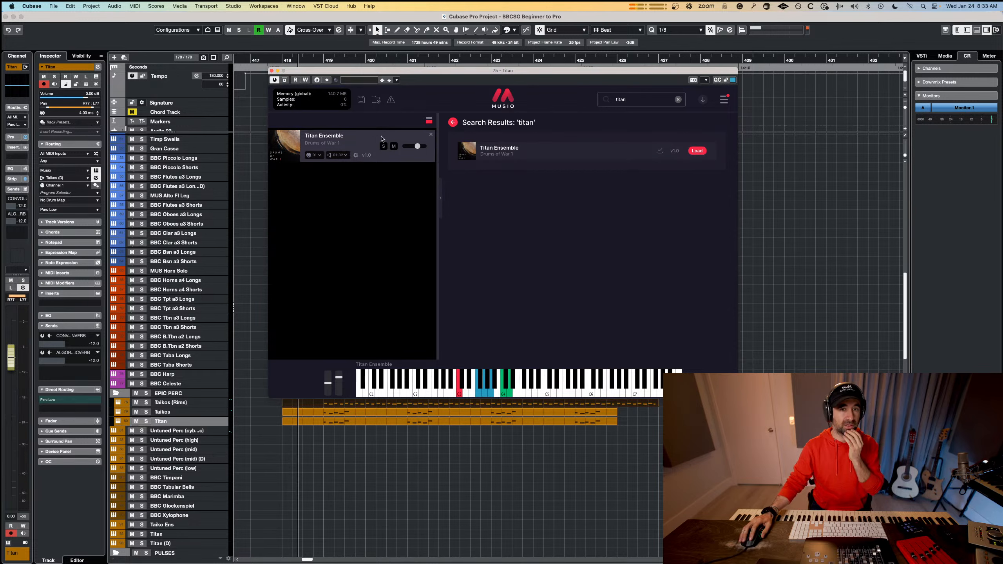
left_click(453, 122)
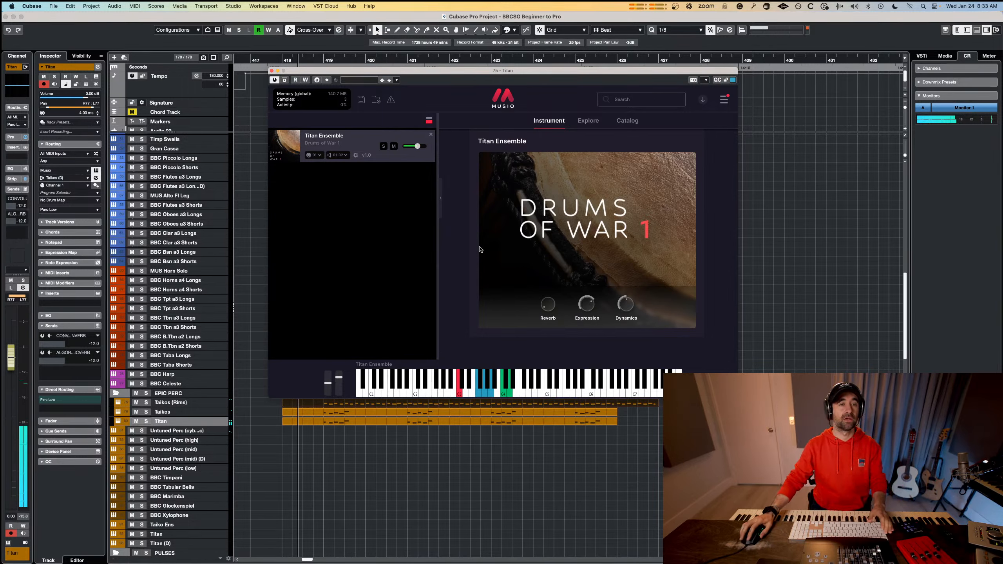
left_click(271, 70)
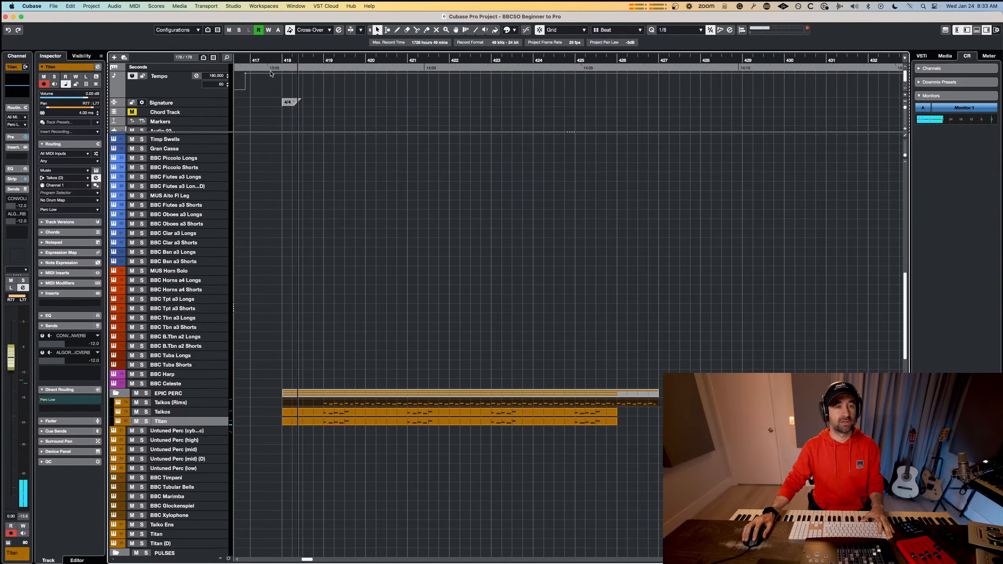
Move the playback position slightly earlier in bar 418 and delete the copied Taikos part from the Titan track.
mouse_move(287, 60)
left_mouse_down()
mouse_move(278, 60)
mouse_move(296, 61)
left_mouse_up()
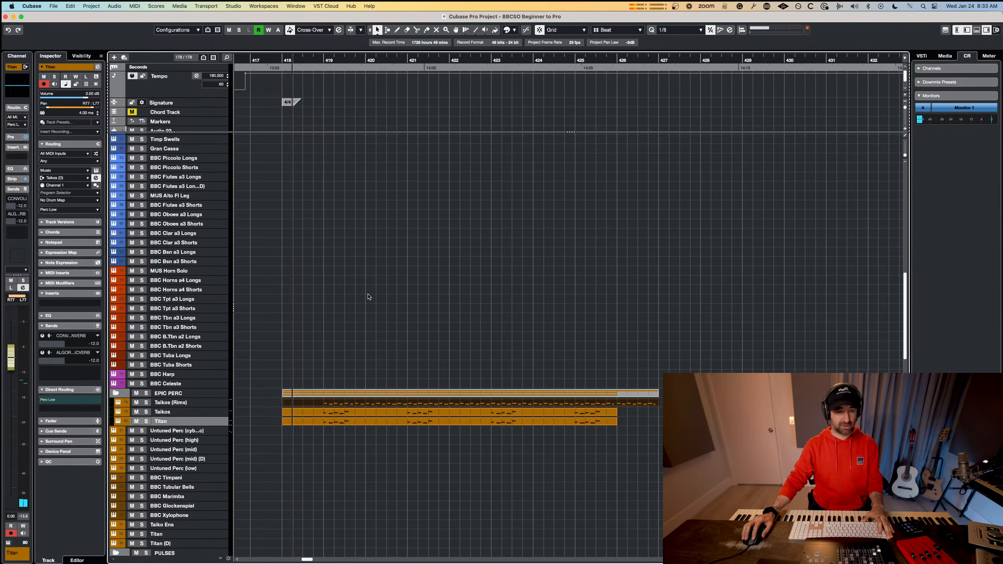
left_click(317, 422)
key("Delete")
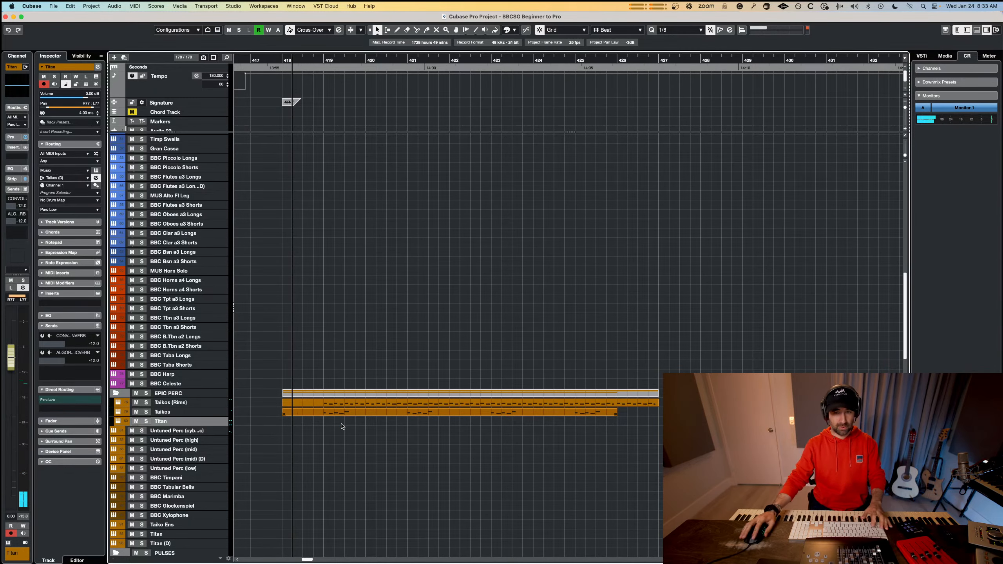
Open the Taikos (Rims) and Taikos parts together in the Key Editor and record a short take with Titan.
left_click_drag(654, 440, 527, 404)
key("Return")
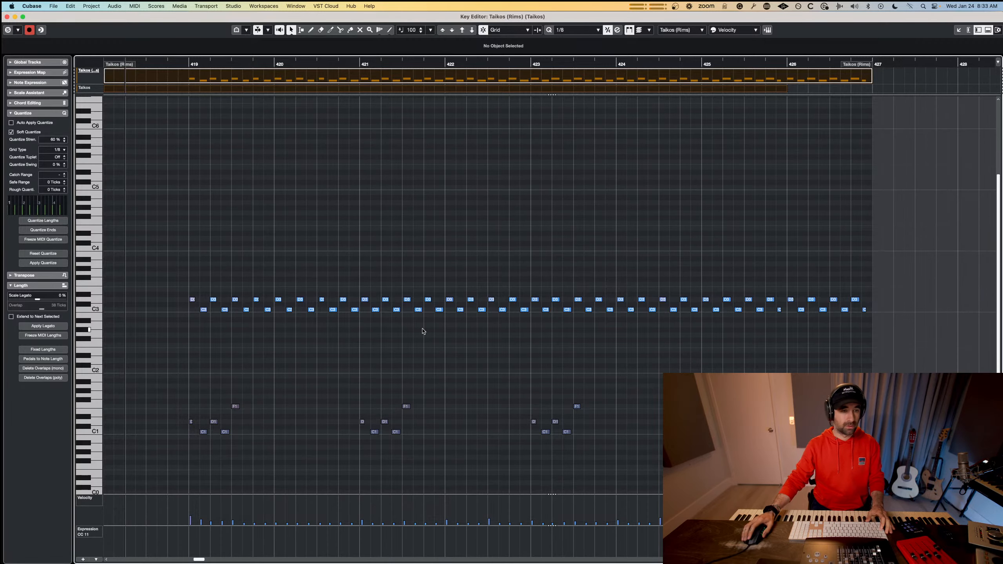
scroll(424, 332, "down", 5)
key("KP_Multiply")
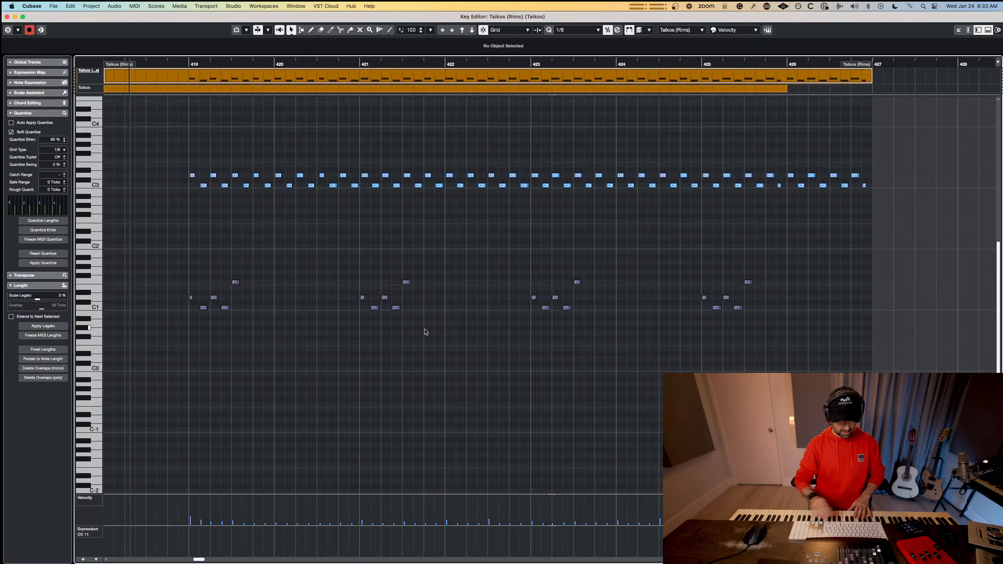
key("space")
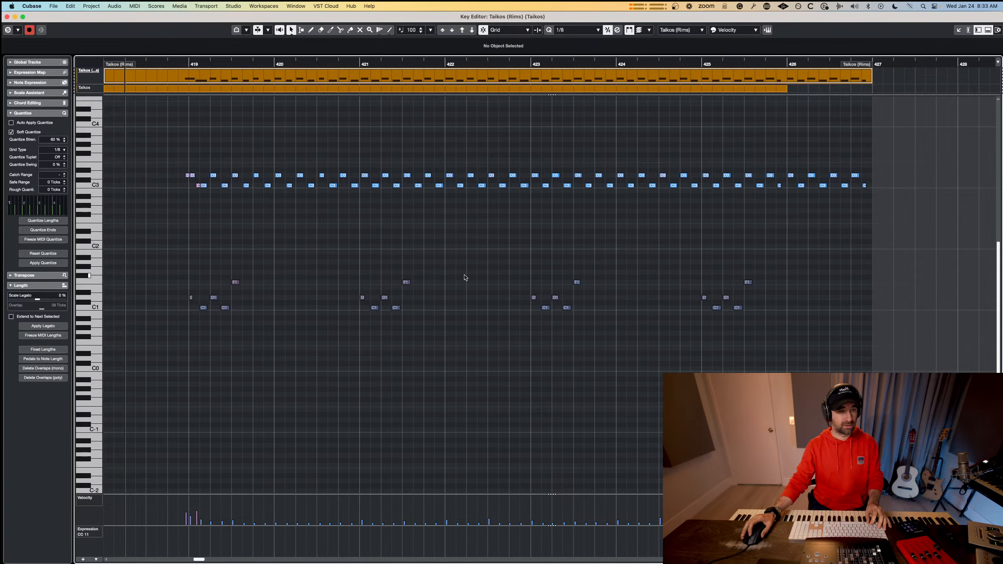
Undo the take recorded into the Taikos (Rims) part and check the editor's part list for Titan.
scroll(464, 277, "up", 7)
key("super+z")
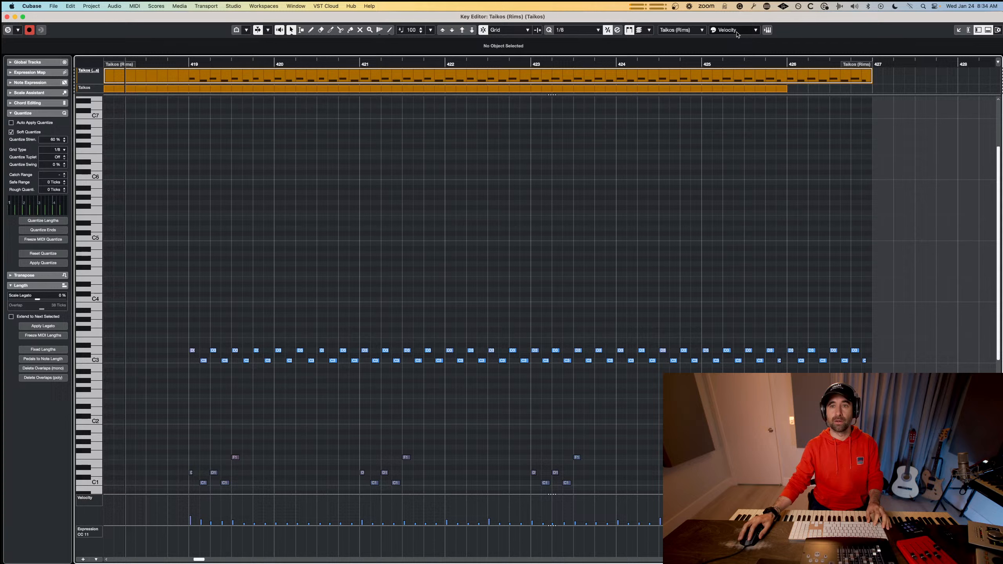
left_click(690, 27)
left_click(701, 141)
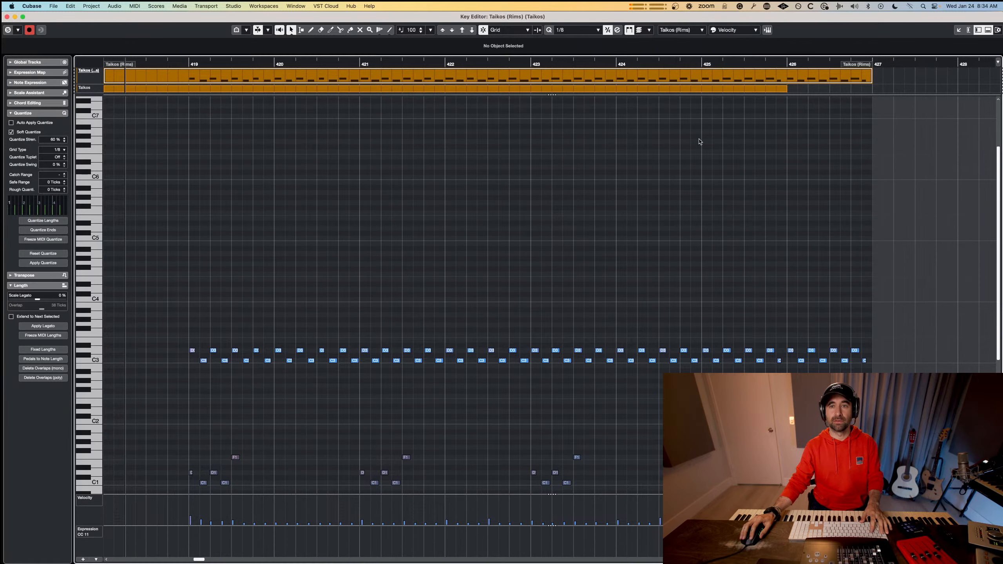
Reopen the Key Editor with the Taikos (Rims), Taikos and Titan parts together and make Titan the part being edited.
key("Escape")
mouse_move(291, 421)
left_mouse_down()
mouse_move(658, 422)
mouse_move(571, 403)
left_mouse_up()
key("Return")
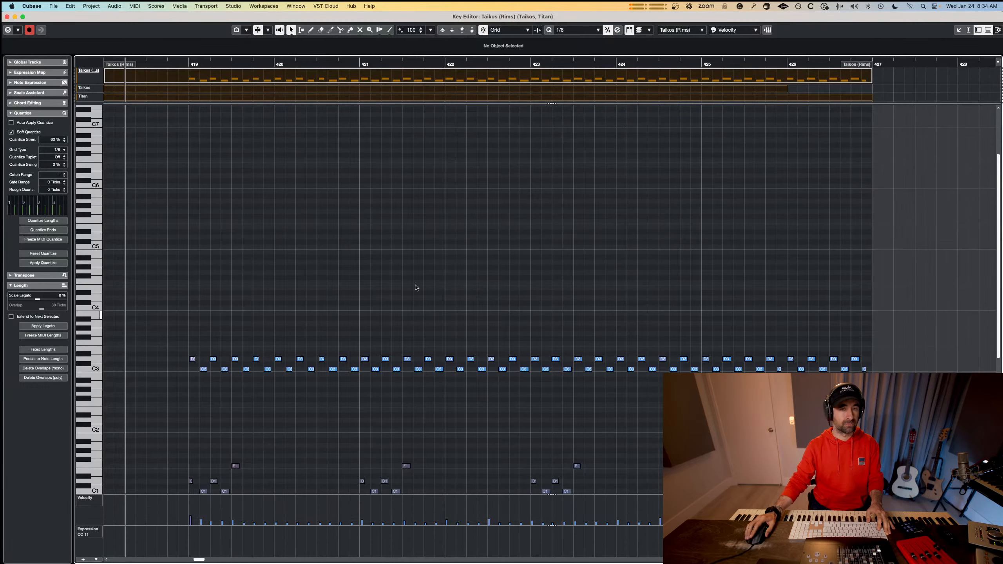
left_click(681, 30)
left_click(698, 94)
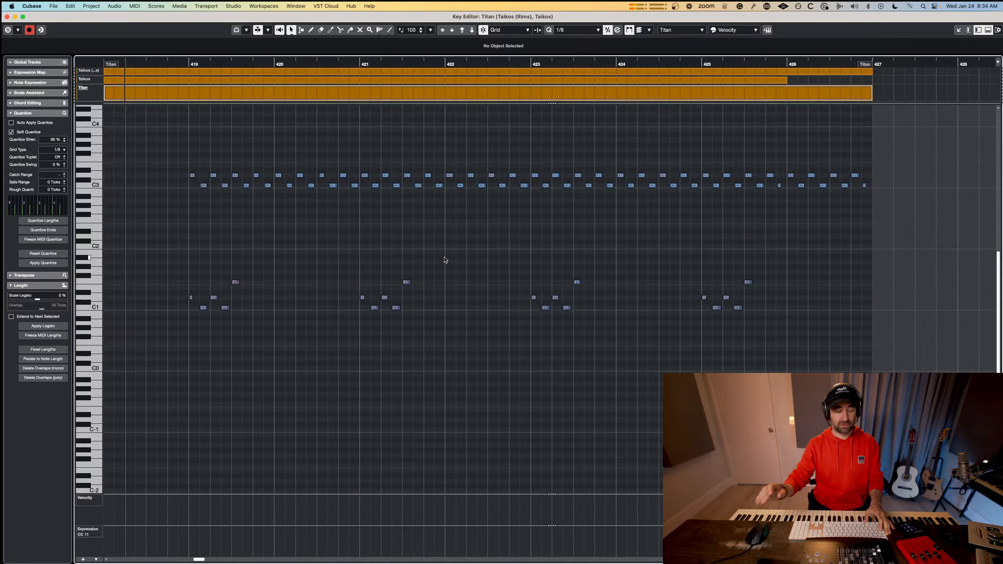
Record the Titan hits from bar 418, adding an F2 hit in bar 425 and shifting it slightly later.
key("space")
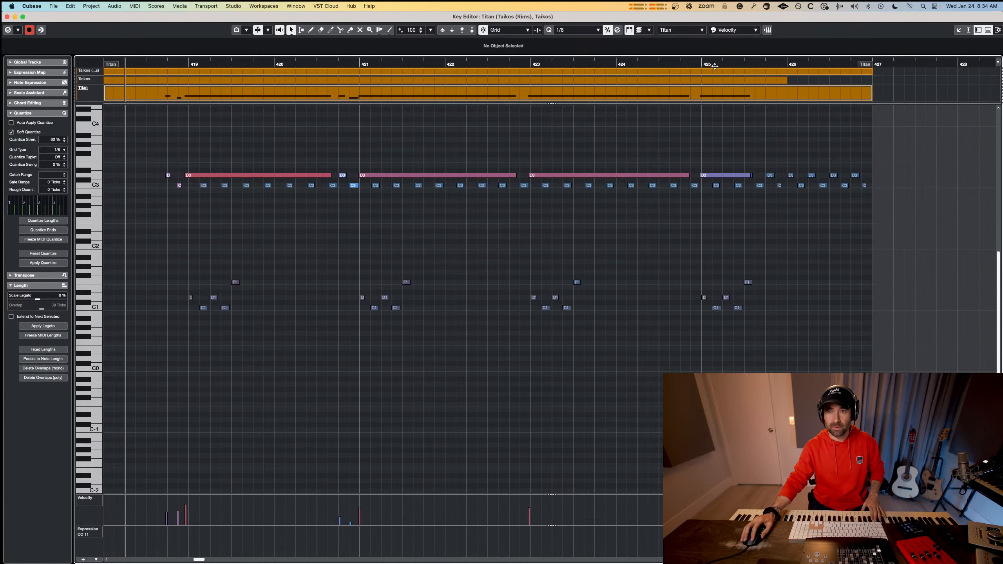
left_click(671, 65)
key("space")
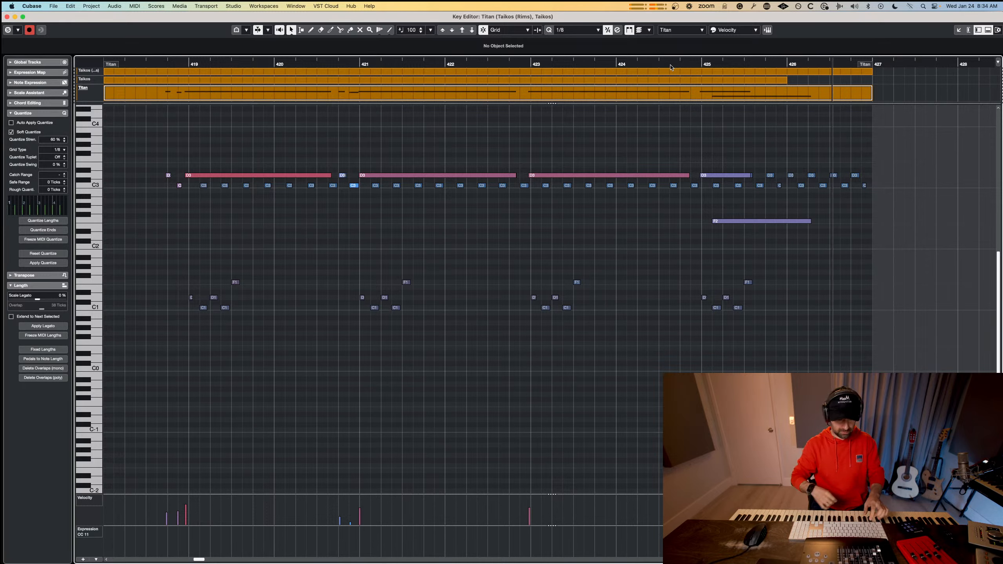
key("space")
left_click_drag(711, 221, 717, 222)
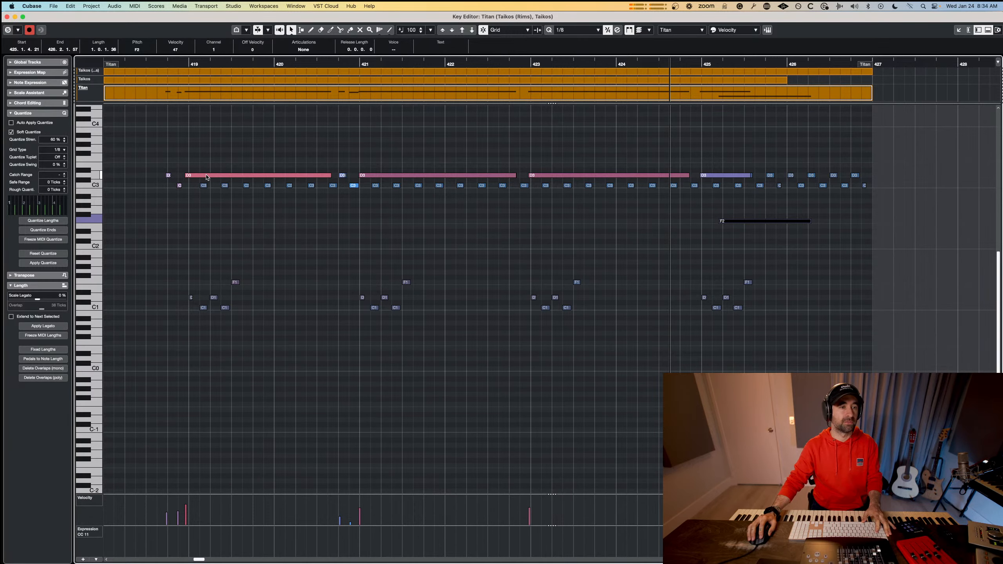
Quantize the recorded notes with the Titan part open on its own in the Key Editor, and play it from bar 418.
left_click(218, 163)
key("super+w")
left_click(374, 453)
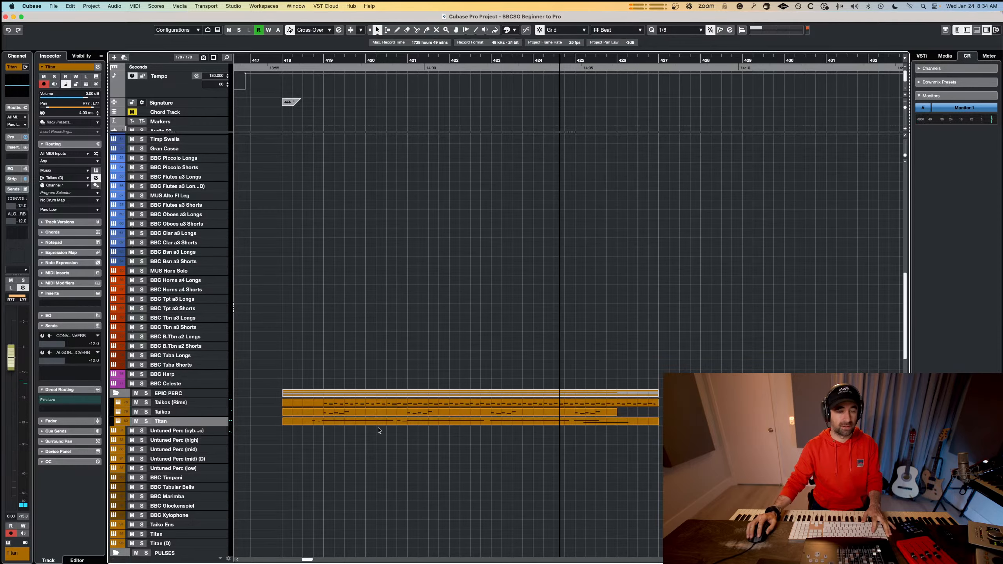
double_click(379, 425)
left_click_drag(139, 166, 249, 232)
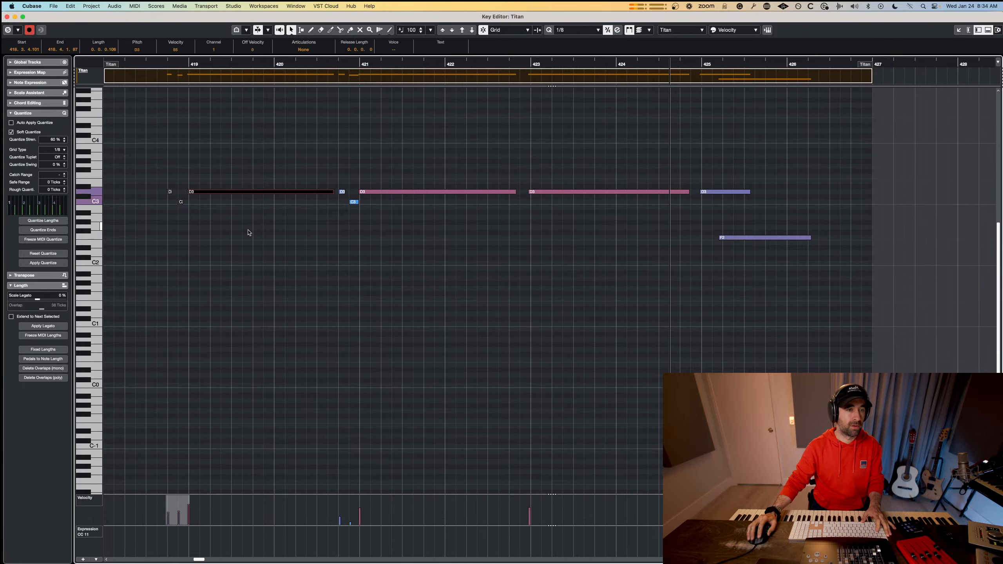
left_click_drag(339, 171, 398, 228)
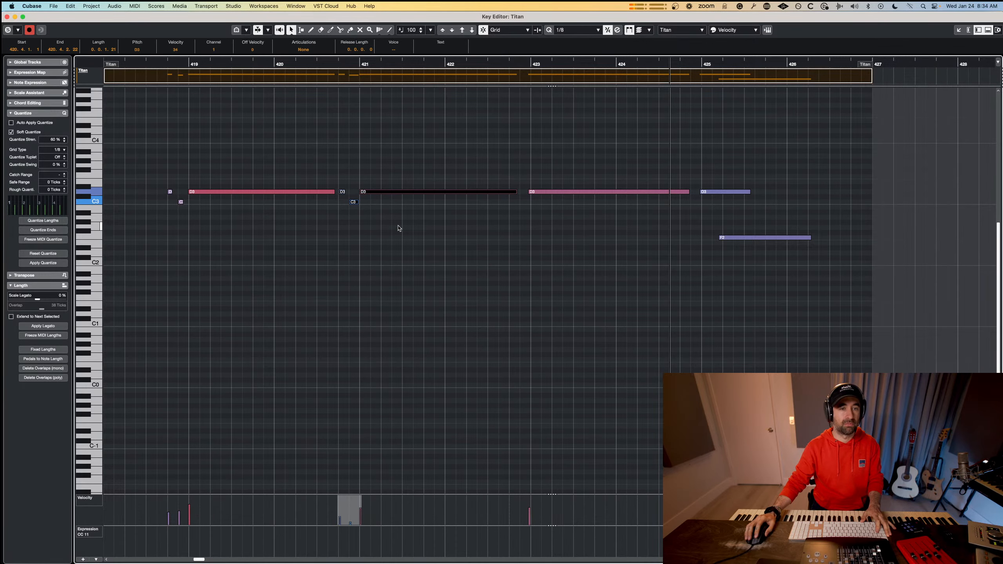
key("Right")
key("Right")
key("Right")
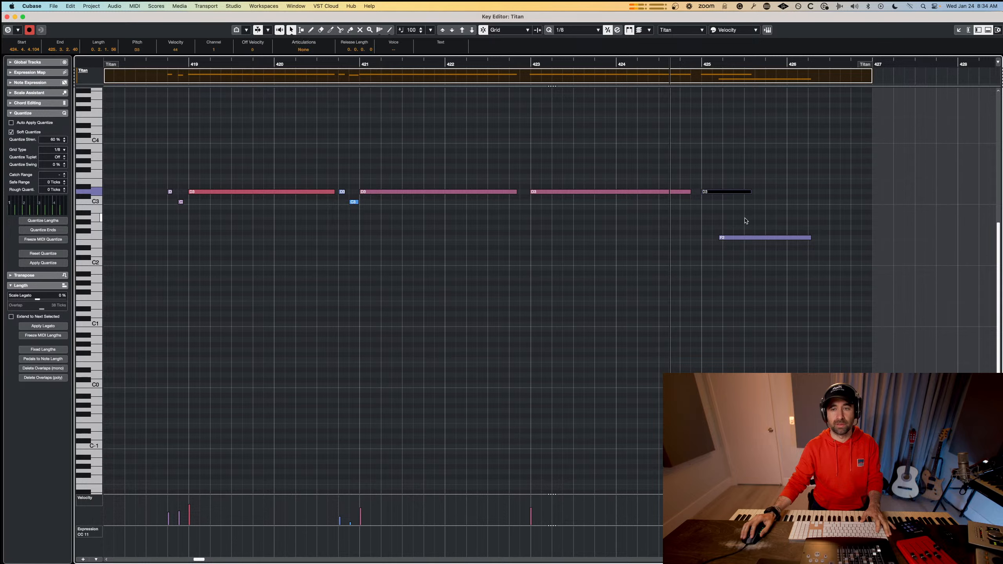
left_click(130, 65)
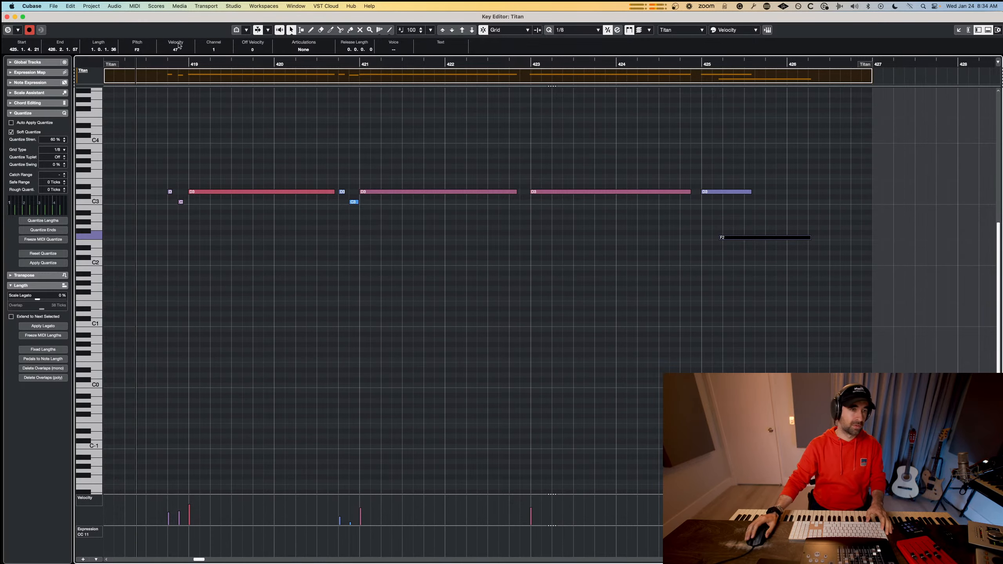
key("space")
Remove the extra D3 note stacked at bar 419 and quantize the remaining long D3.
left_click(197, 173)
scroll(198, 172, "up", 6)
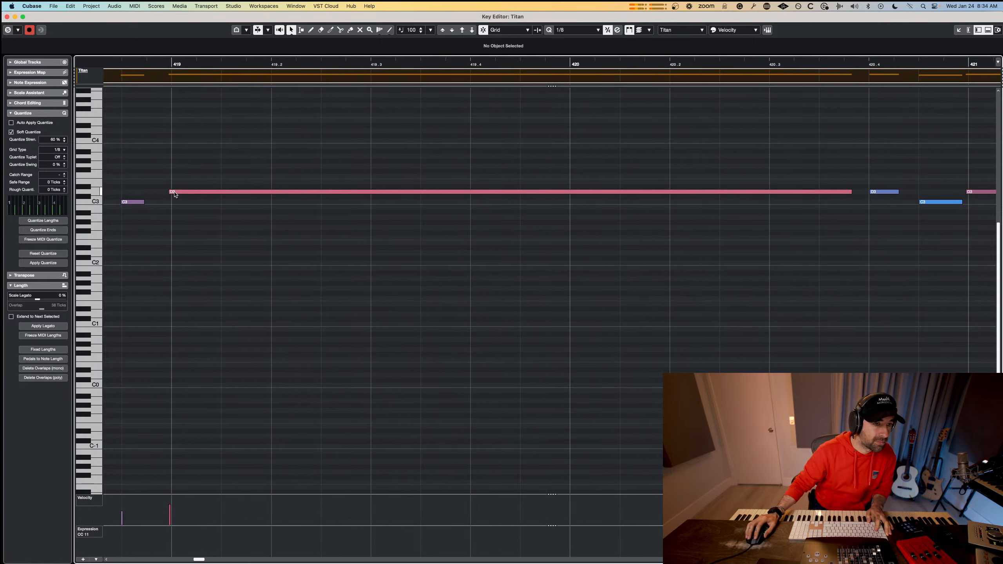
left_click_drag(170, 192, 177, 192)
key("super+z")
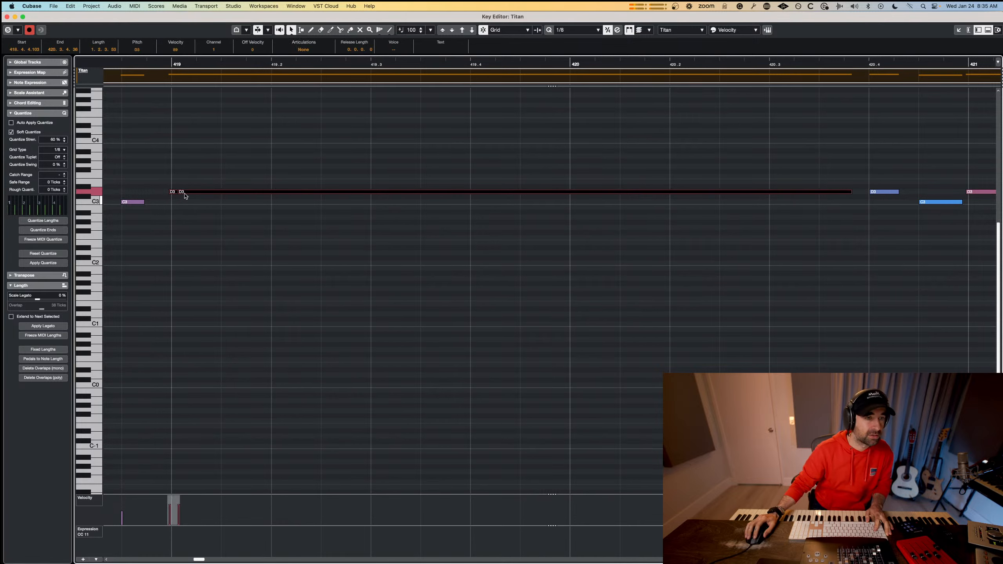
key("super+z")
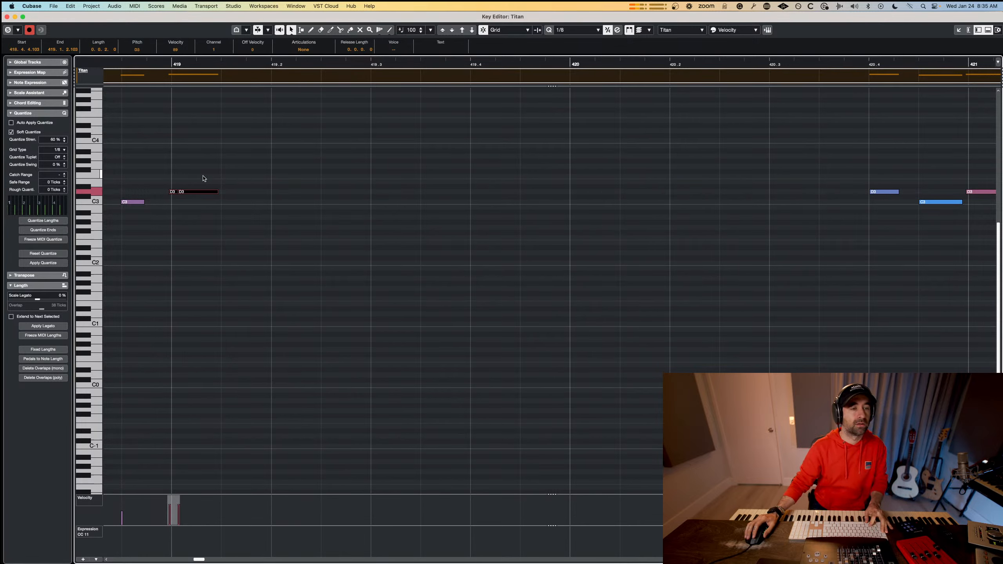
key("super+shift+z")
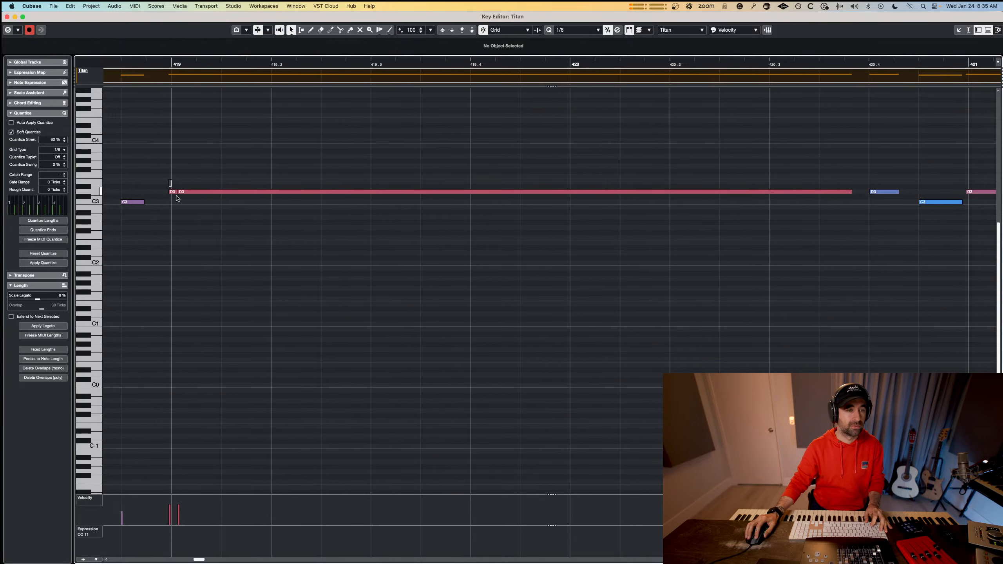
left_click_drag(165, 183, 200, 203)
key("Delete")
key("q")
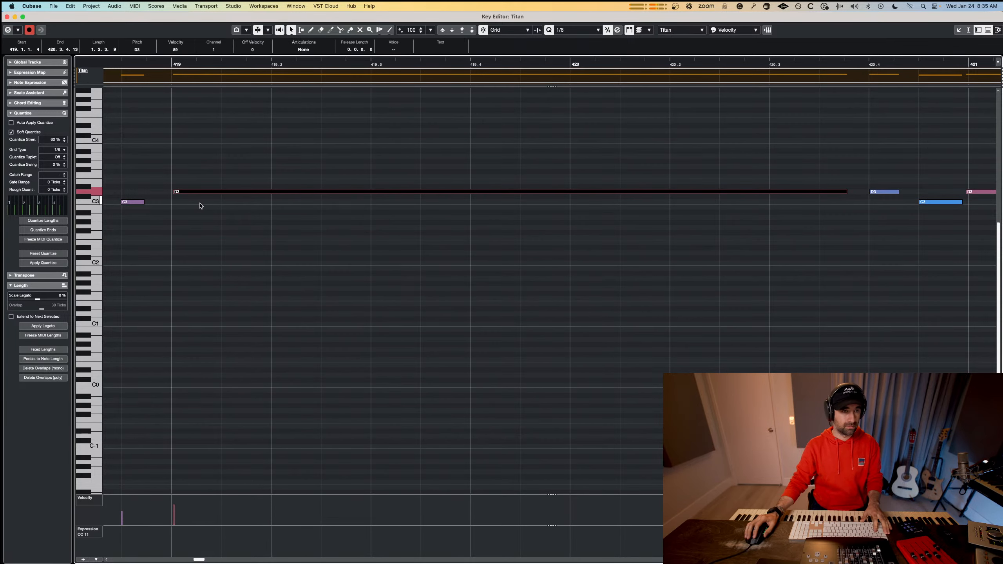
Check the other Titan notes one by one for stacked duplicates, from the bar 418 pickup to the F2 in bar 425.
scroll(151, 207, "down", 3)
scroll(162, 204, "left", 6)
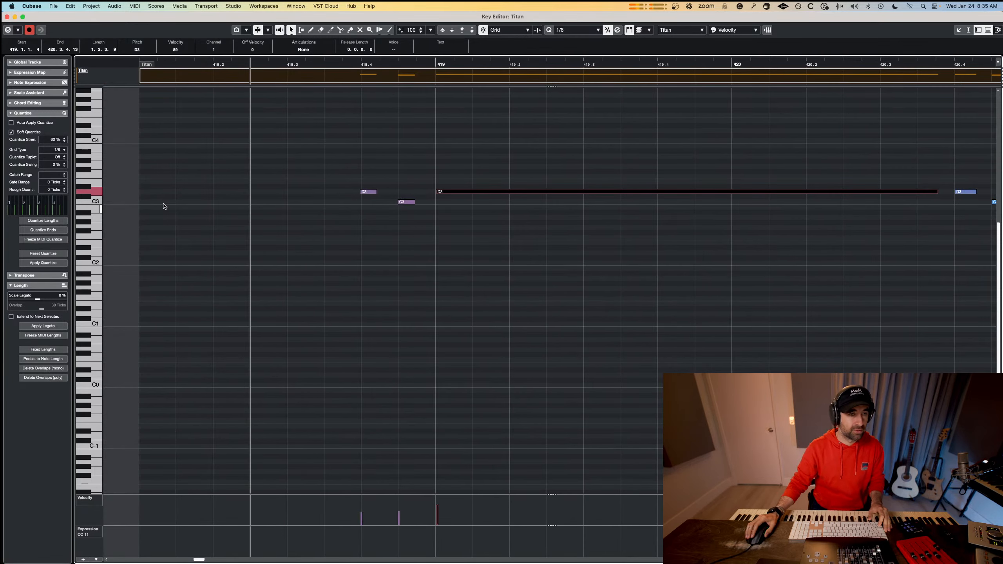
left_click(370, 192)
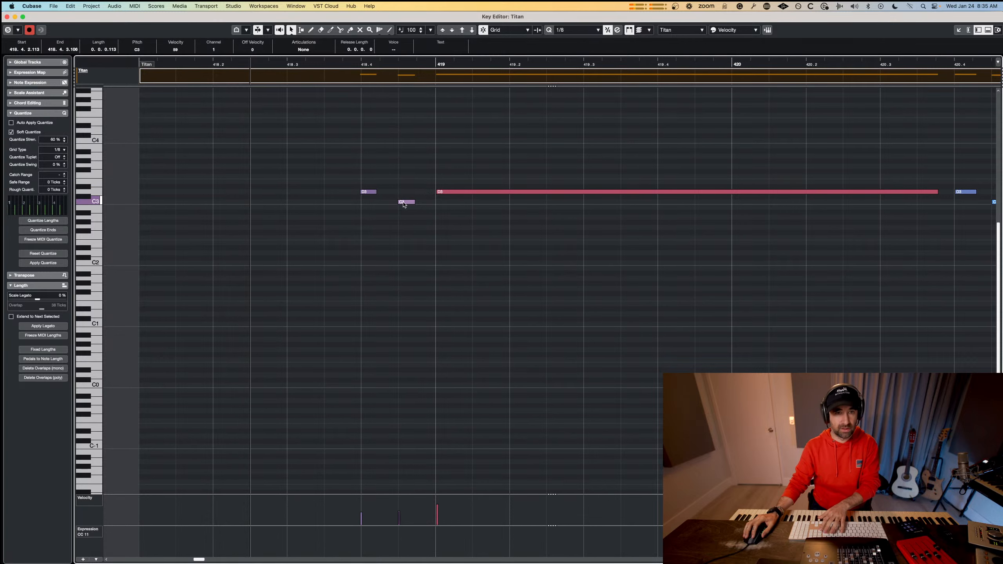
key("Right")
scroll(503, 218, "right", 10)
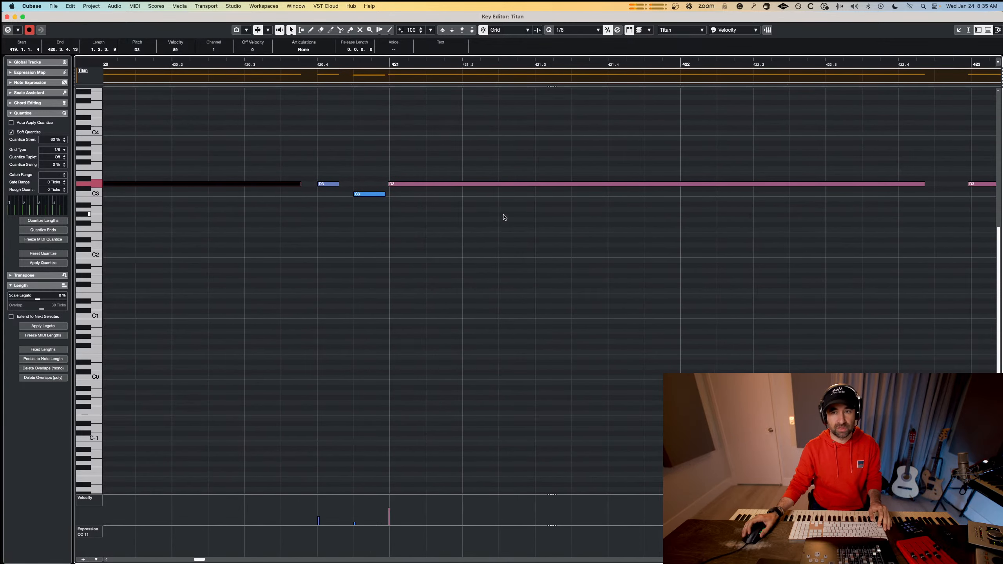
left_click(330, 184)
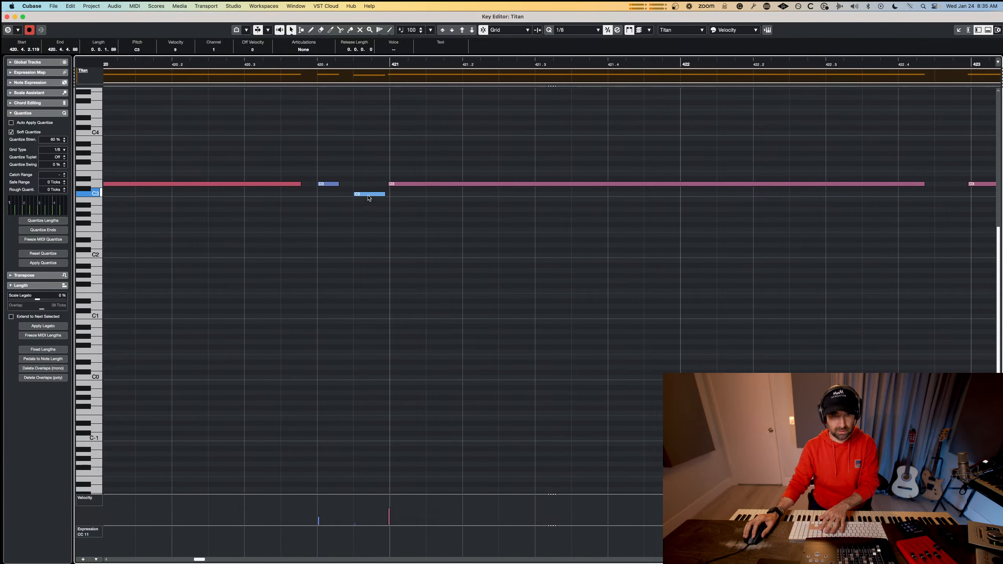
left_click(398, 185)
key("Right")
scroll(441, 197, "down", 3)
scroll(441, 198, "right", 3)
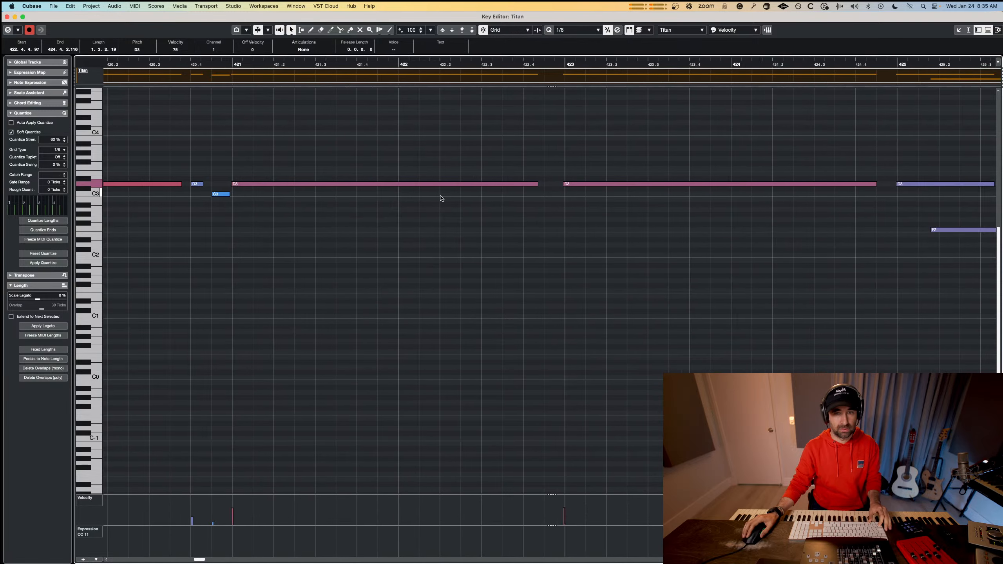
scroll(441, 198, "right", 3)
left_click(721, 185)
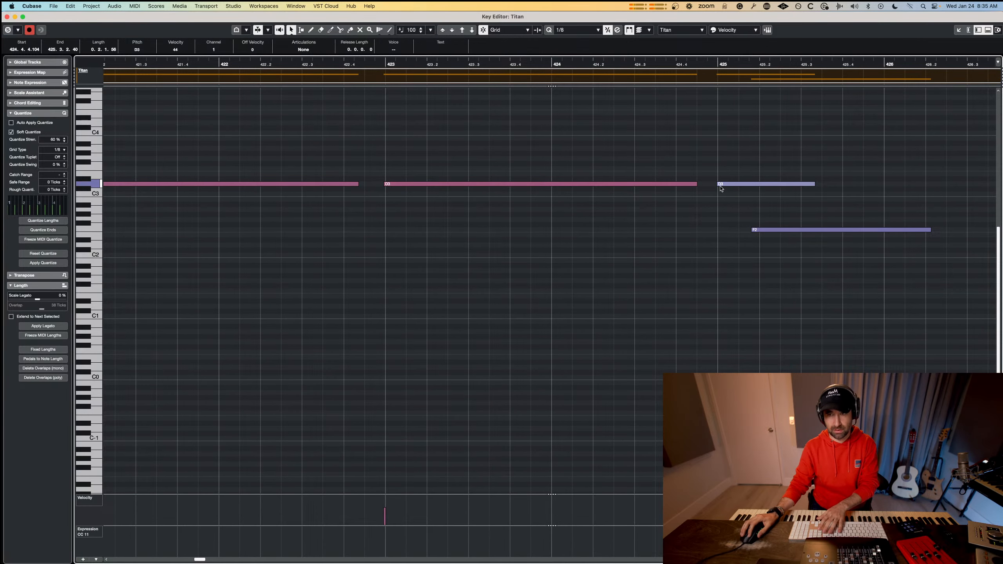
left_click(782, 230)
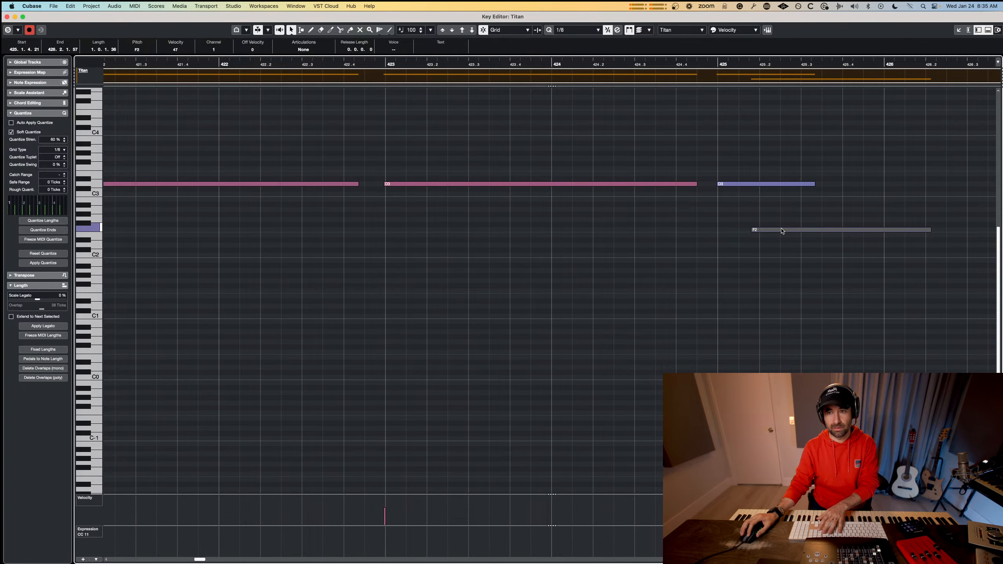
key("Delete")
key("super+z")
Close the Key Editor and play back the Titan part with the other percussion in the project.
key("super+w")
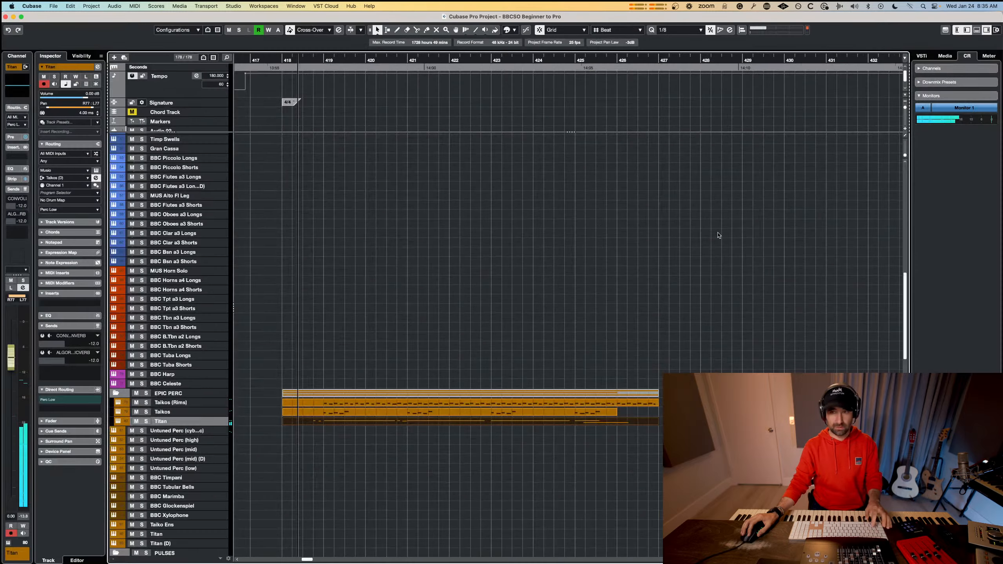
key("space")
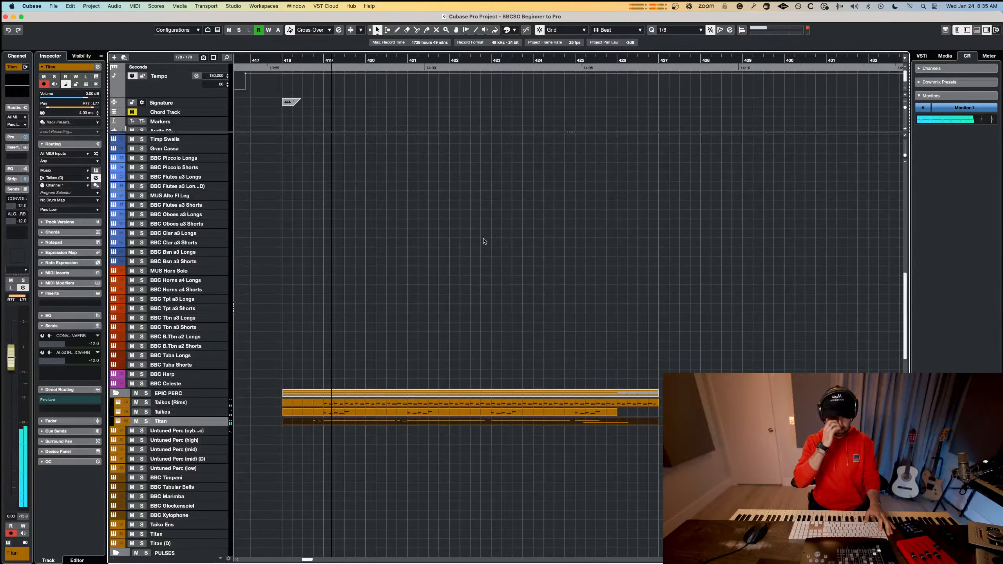
key("space")
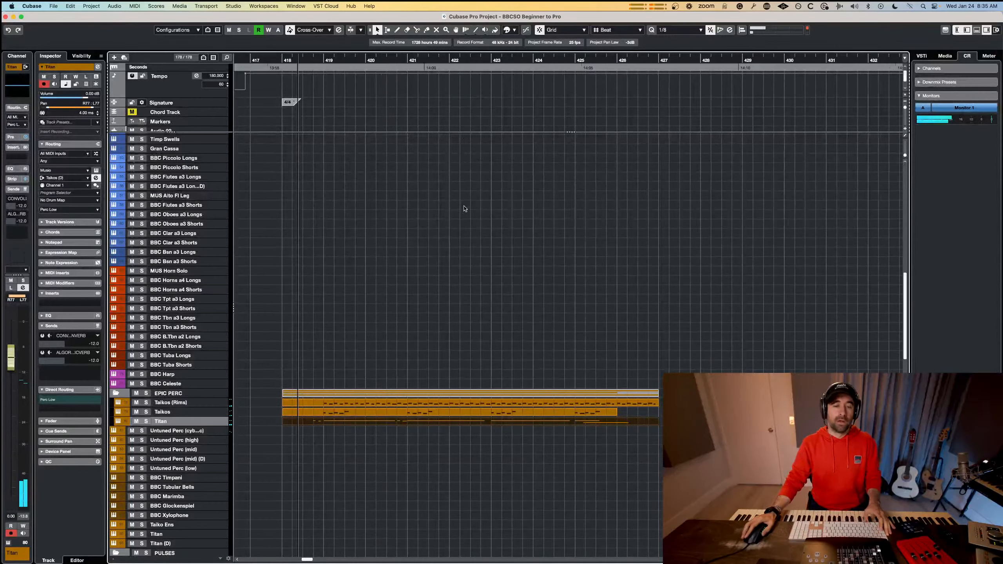
Set the locators from bar 418 to bar 433 and show only the tracks with data between the locators.
scroll(467, 202, "down", 10)
scroll(467, 201, "up", 10)
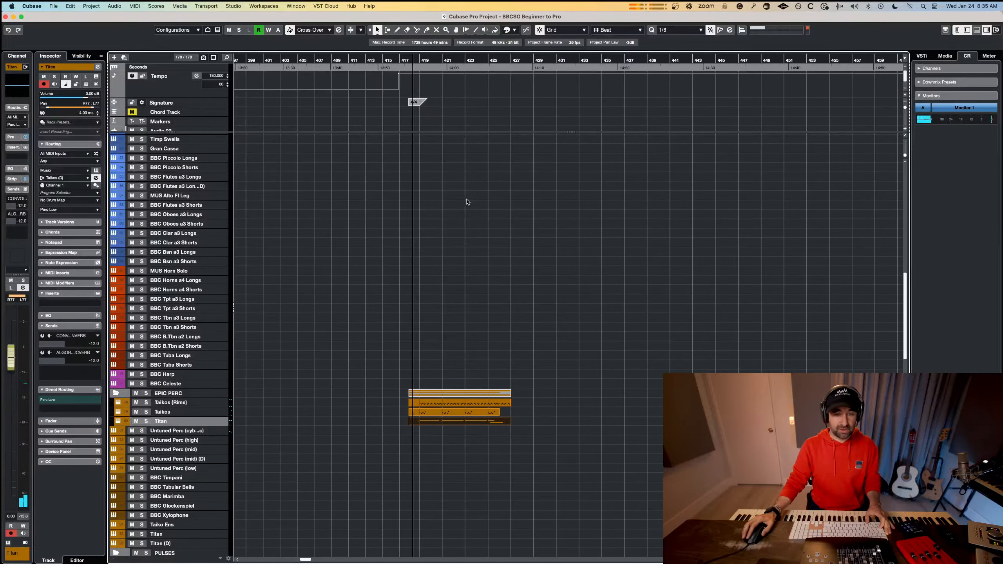
scroll(441, 379, "up", 3)
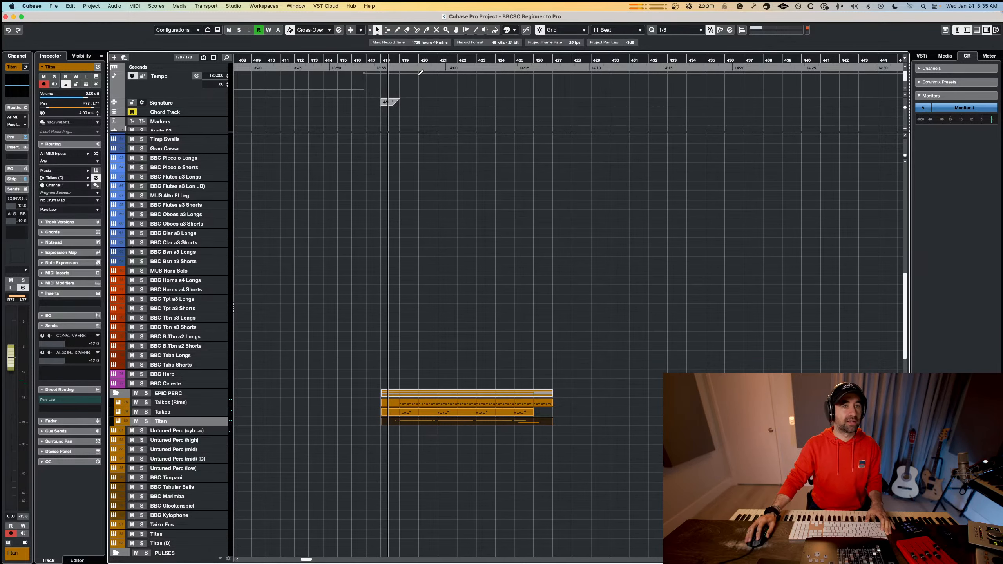
left_click_drag(381, 56, 672, 57)
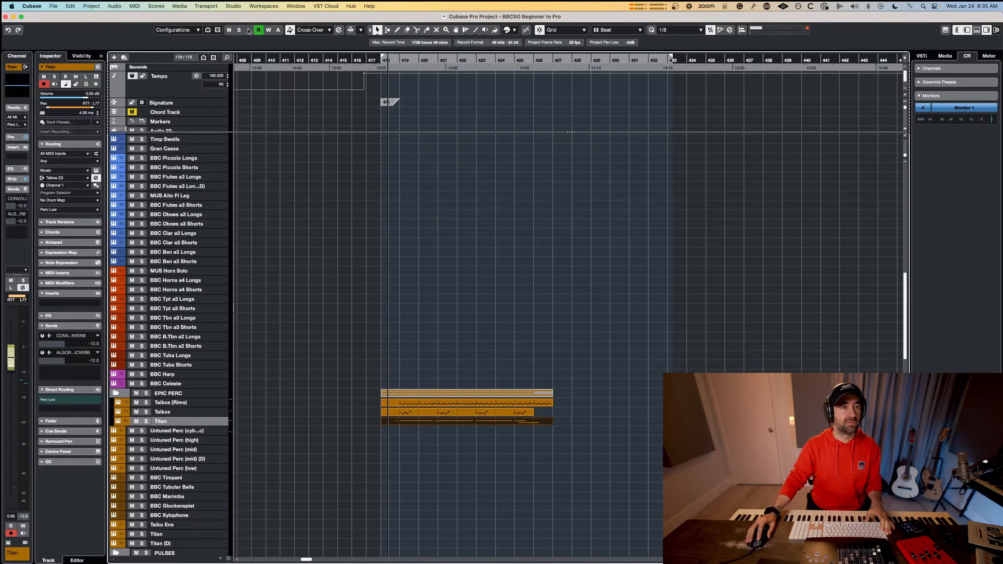
left_click(206, 29)
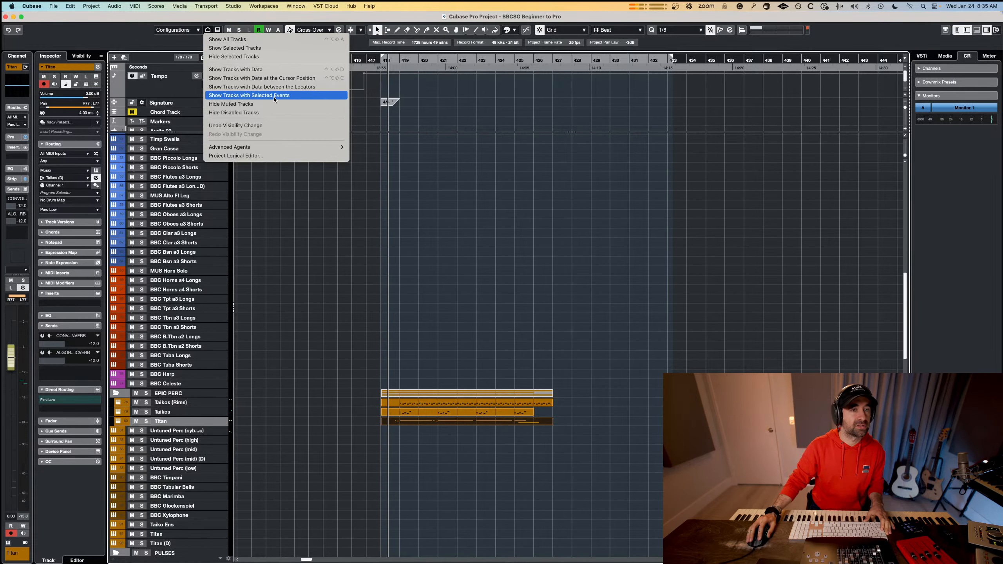
left_click(342, 102)
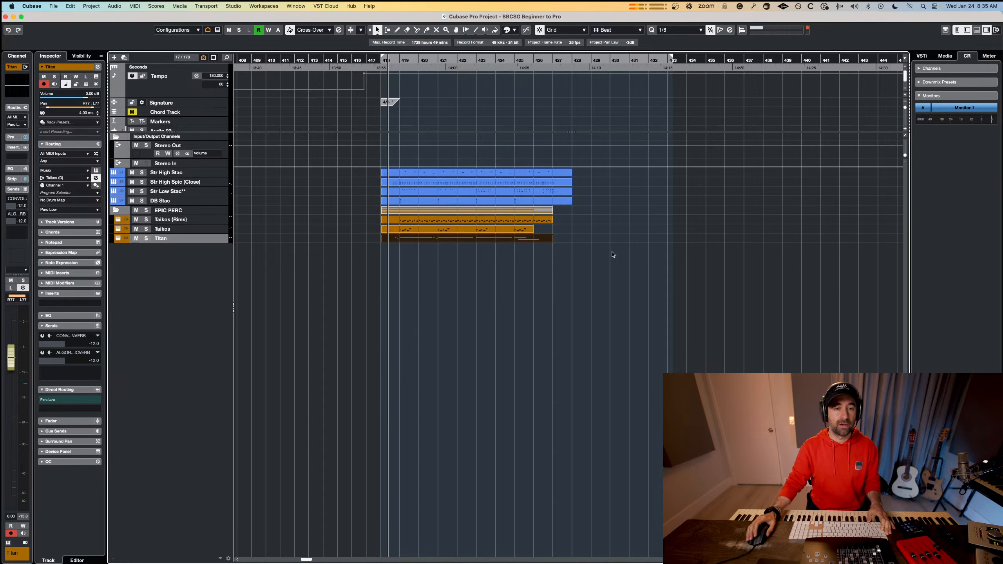
Select all the string and EPIC PERC parts and split them at bar 419.
left_click_drag(592, 239, 410, 183)
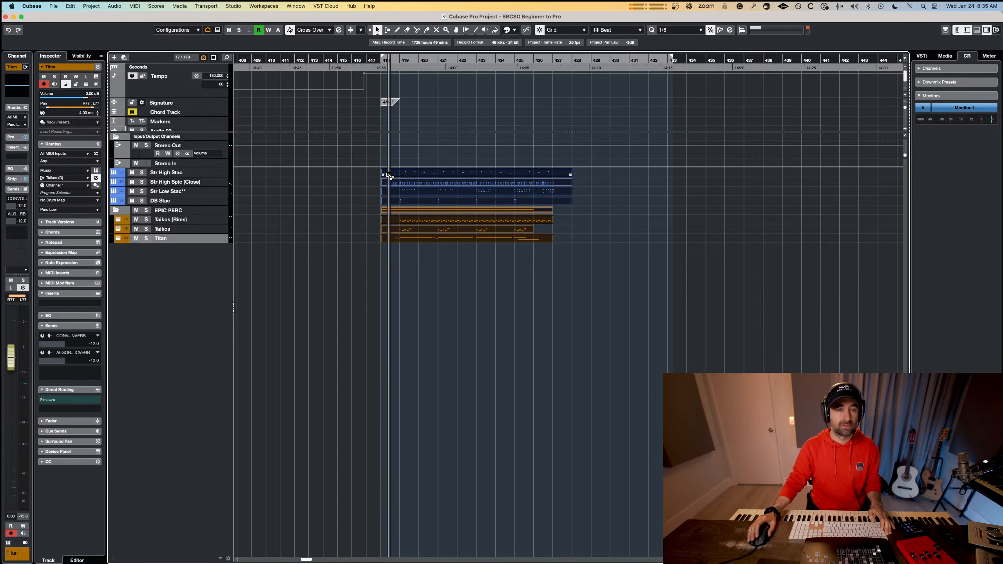
key("h")
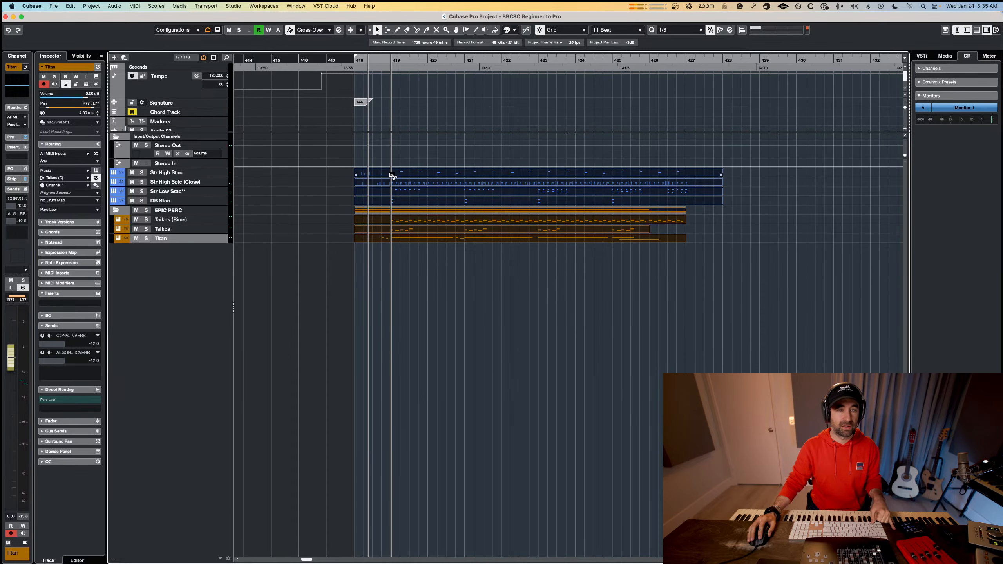
left_click(391, 174, "alt")
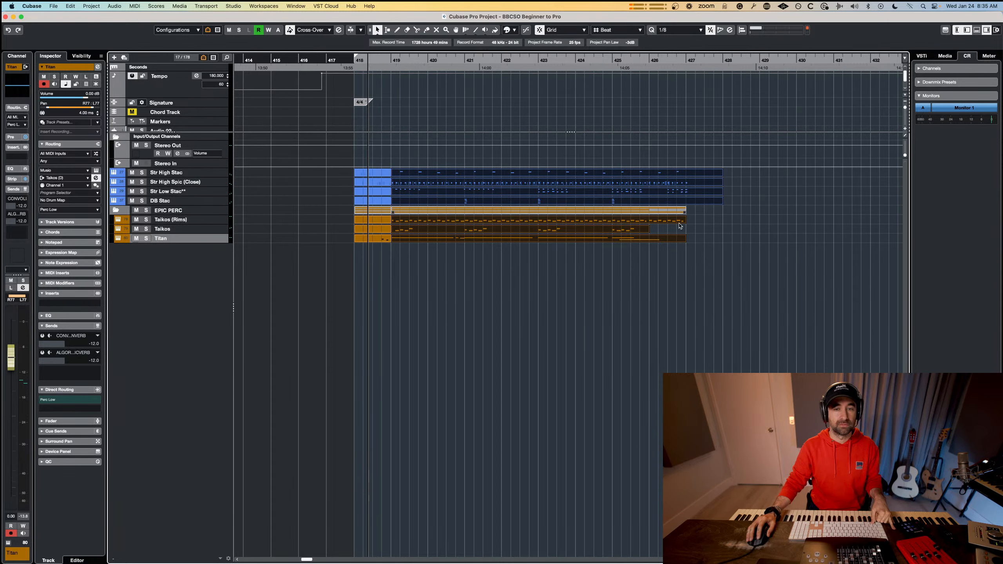
Copy all the string and EPIC PERC parts that begin at bar 419 so the copies start at bar 427.
left_click_drag(720, 242, 413, 179)
left_click(802, 228)
mouse_move(703, 239)
left_mouse_down()
mouse_move(403, 175)
mouse_move(650, 164)
mouse_move(700, 174)
left_mouse_up()
left_click_drag(810, 269, 769, 175)
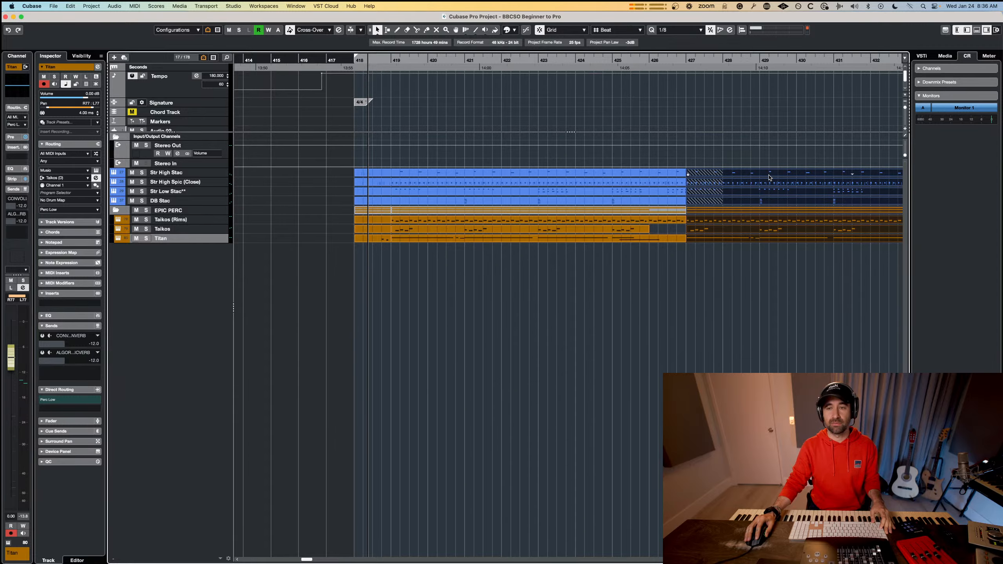
Open the copied parts at bar 427 together in the Key Editor, select all their notes and return to the project.
key("Return")
scroll(622, 250, "down", 6)
scroll(683, 243, "down", 5)
scroll(683, 243, "right", 5)
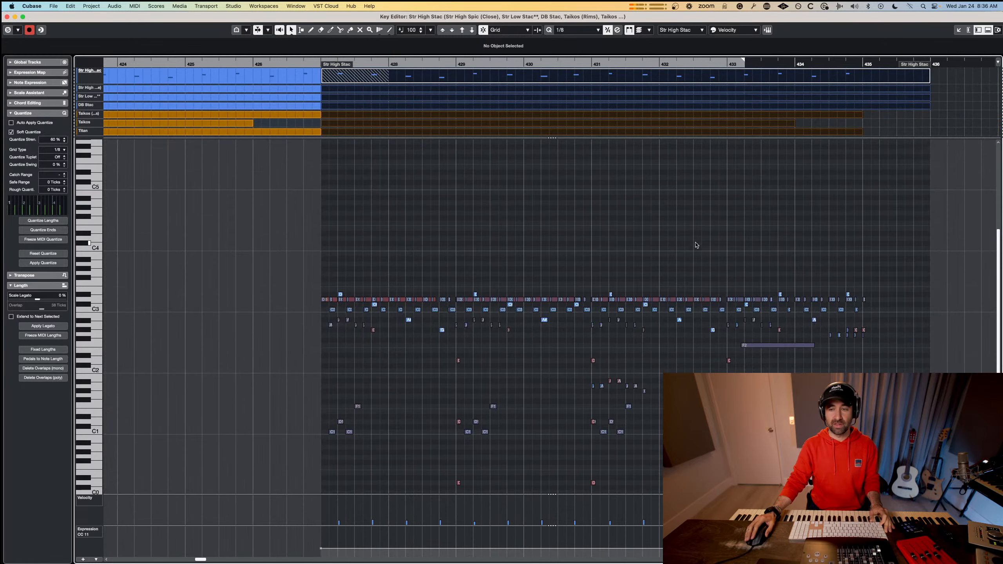
left_click_drag(872, 193, 310, 438)
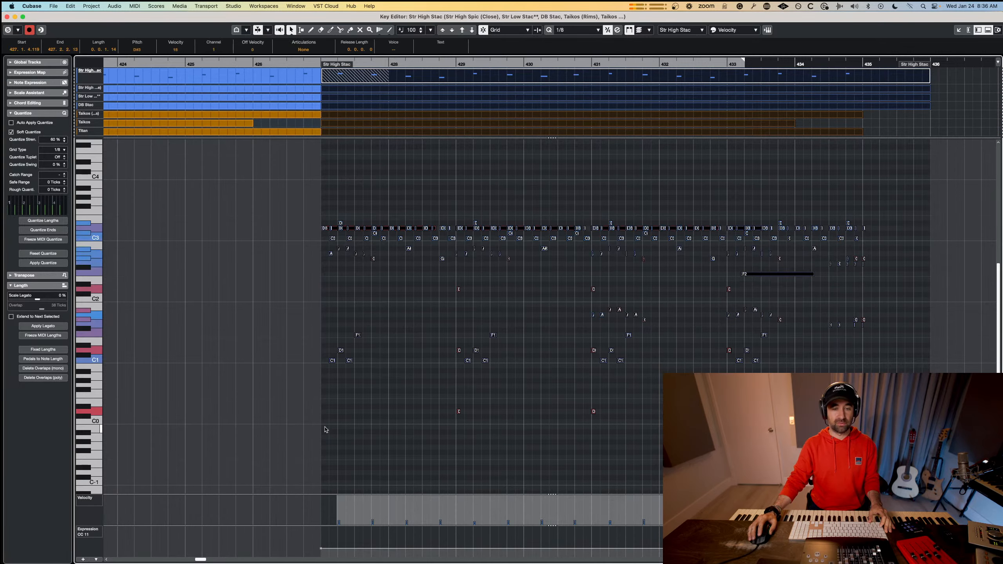
key("Return")
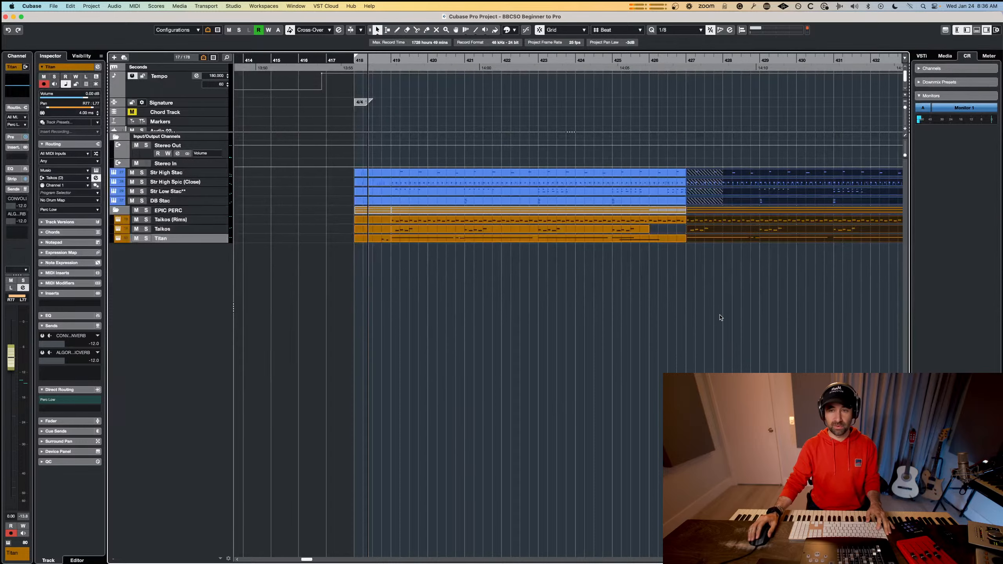
Copy all the string and percussion parts of the bar 419 section so the copies start at bar 435.
scroll(721, 318, "down", 2)
scroll(726, 311, "right", 4)
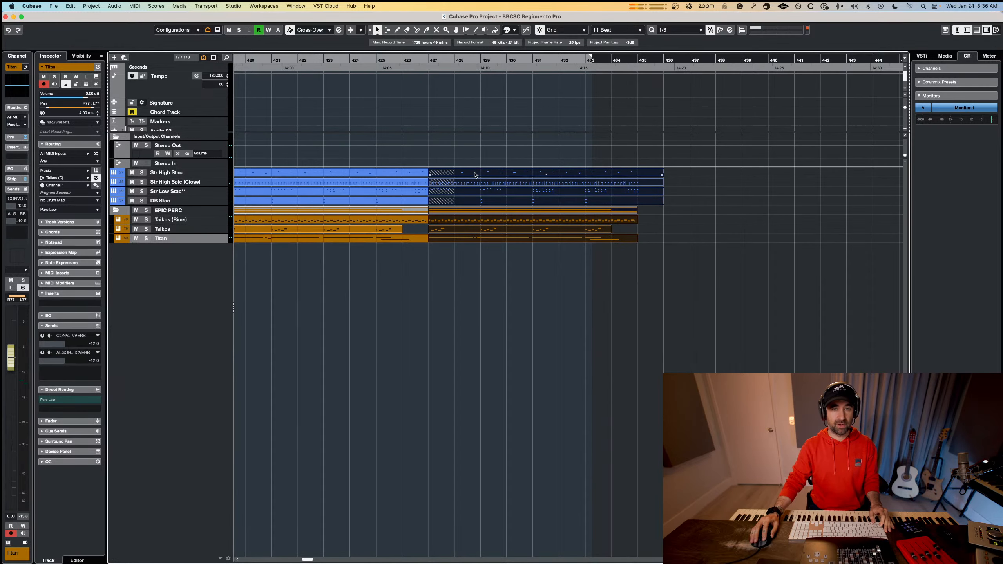
left_click_drag(475, 175, 685, 175)
key("super+z")
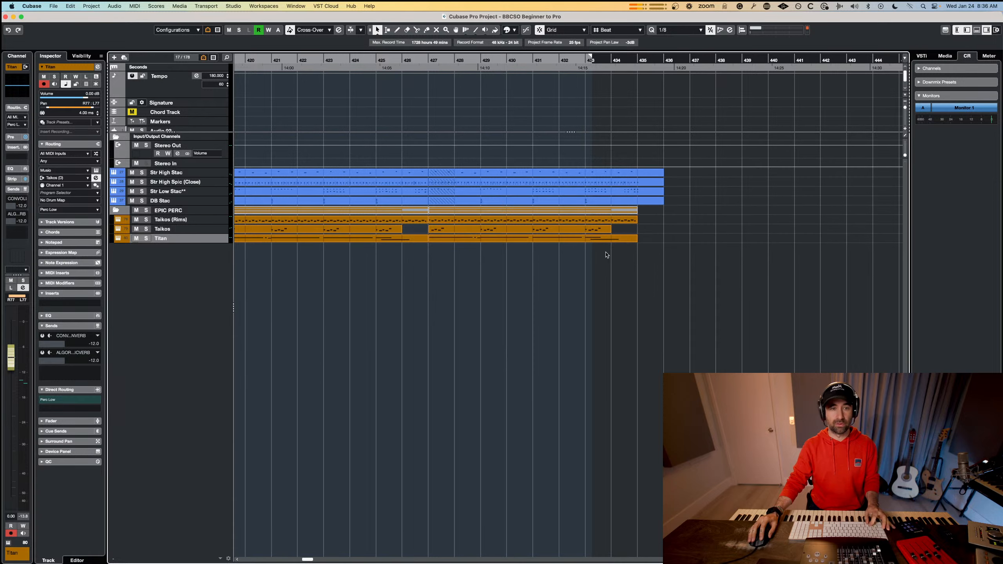
left_click_drag(384, 269, 353, 170)
left_click_drag(345, 172, 764, 175)
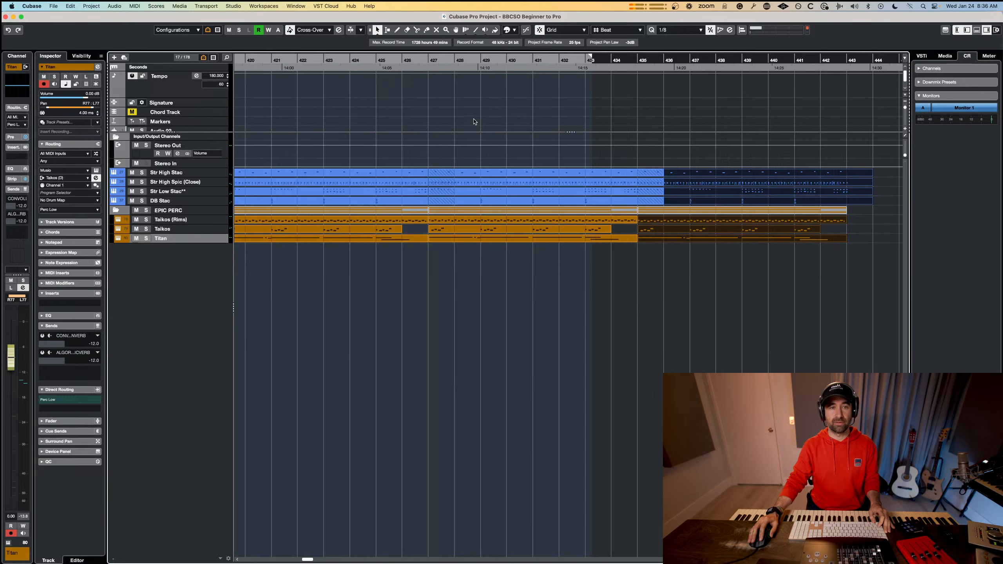
Play back the arrangement from bar 425 to check the transition into the bar 427 section.
left_click(375, 61)
key("space")
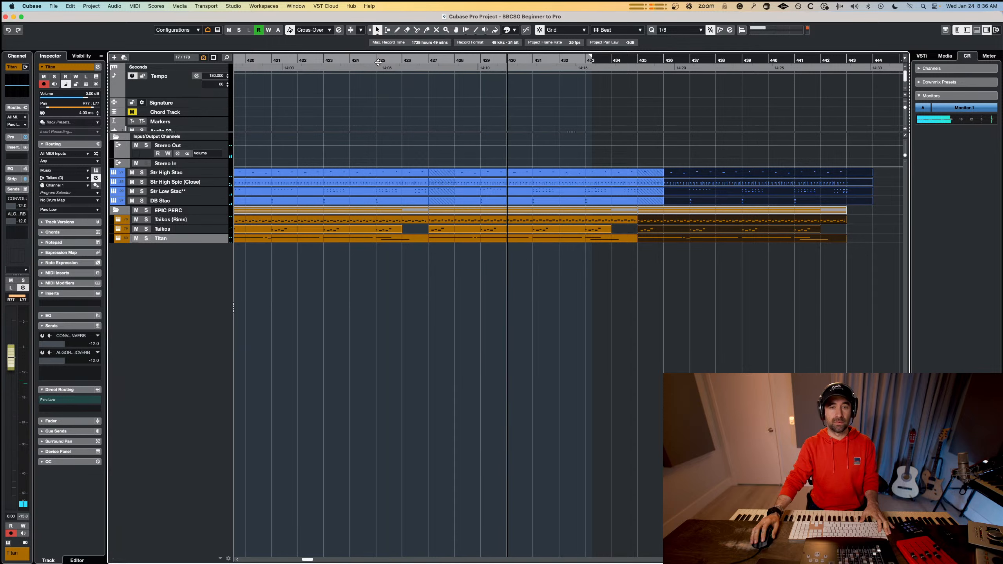
left_click(378, 62)
scroll(468, 217, "down", 3)
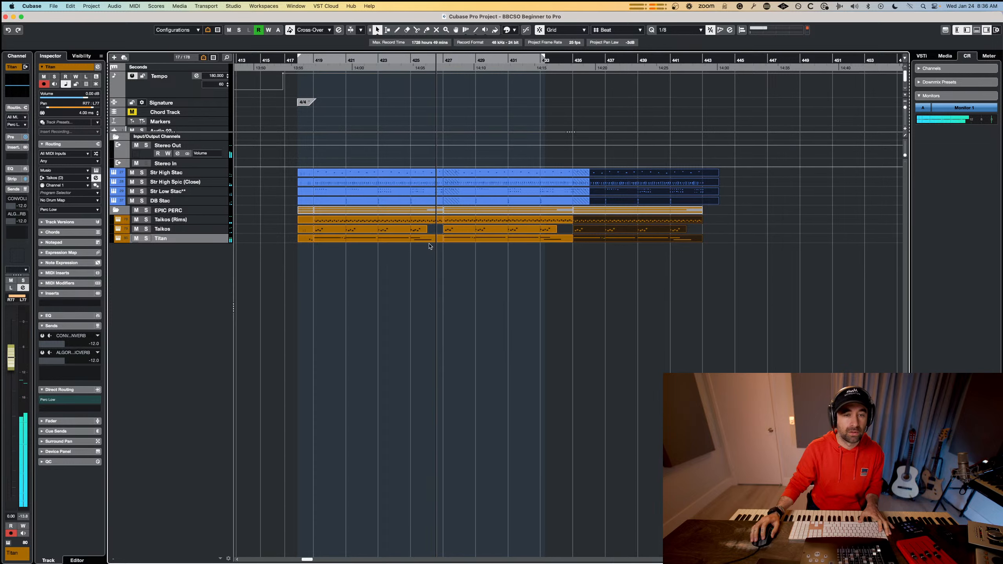
key("space")
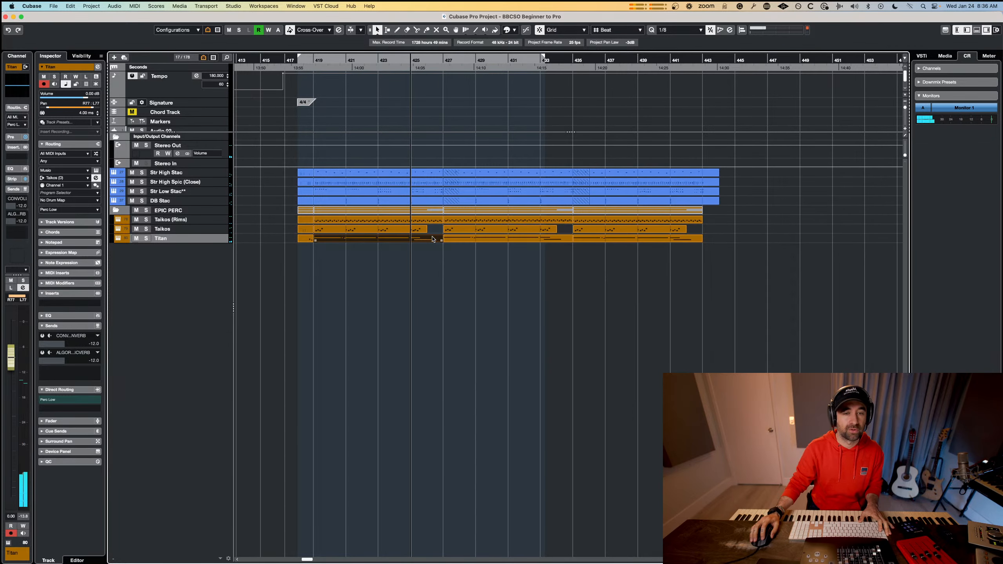
Move the F2 note of the bar 419 Titan part to bar 426, enlarge the part and copy it over bar 427.
double_click(432, 238)
left_click_drag(546, 319, 602, 320)
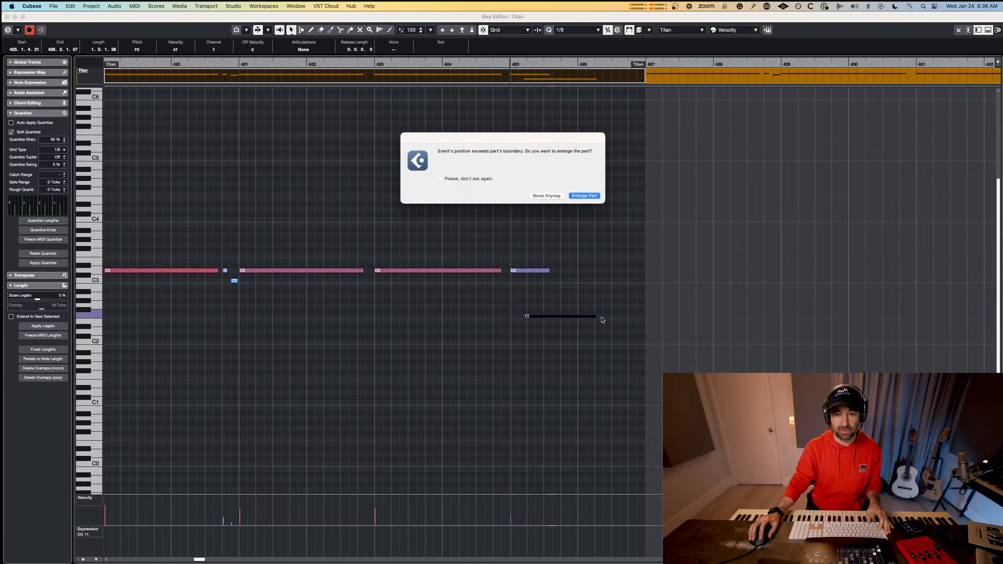
left_click(583, 197)
key("space")
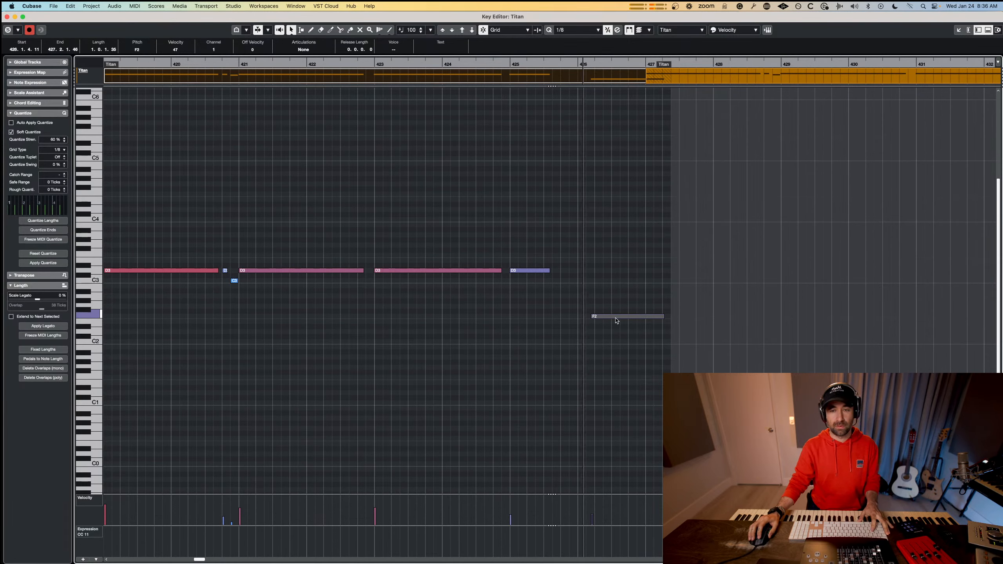
key("Escape")
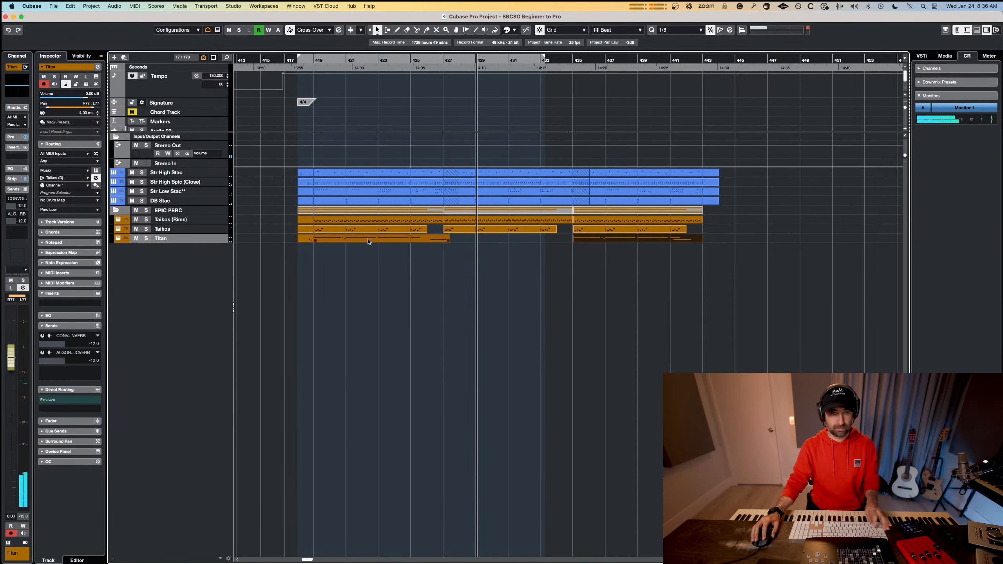
left_click_drag(364, 238, 487, 242)
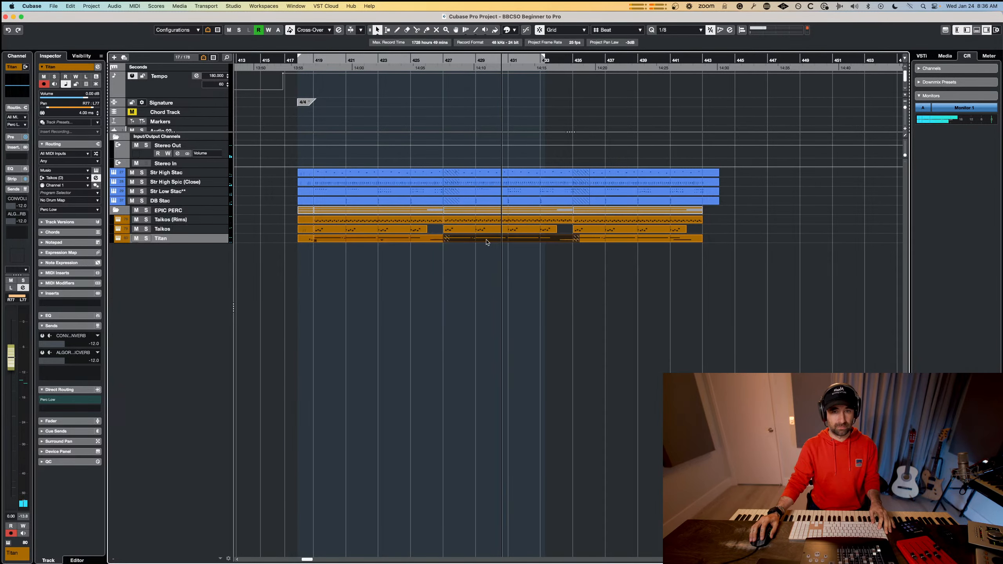
left_click_drag(736, 233, 344, 223)
double_click(345, 224)
key("Return")
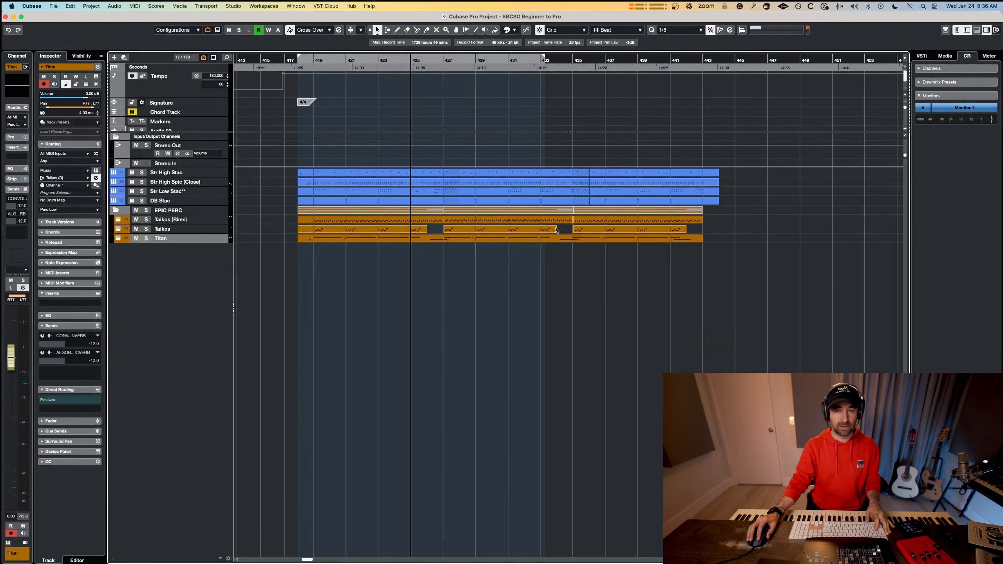
Transpose all notes of the bar 427 Taikos (Rims), Taikos and Titan parts down a semitone in the Key Editor and play them back.
left_click_drag(532, 219, 532, 221)
left_click_drag(561, 255, 498, 222)
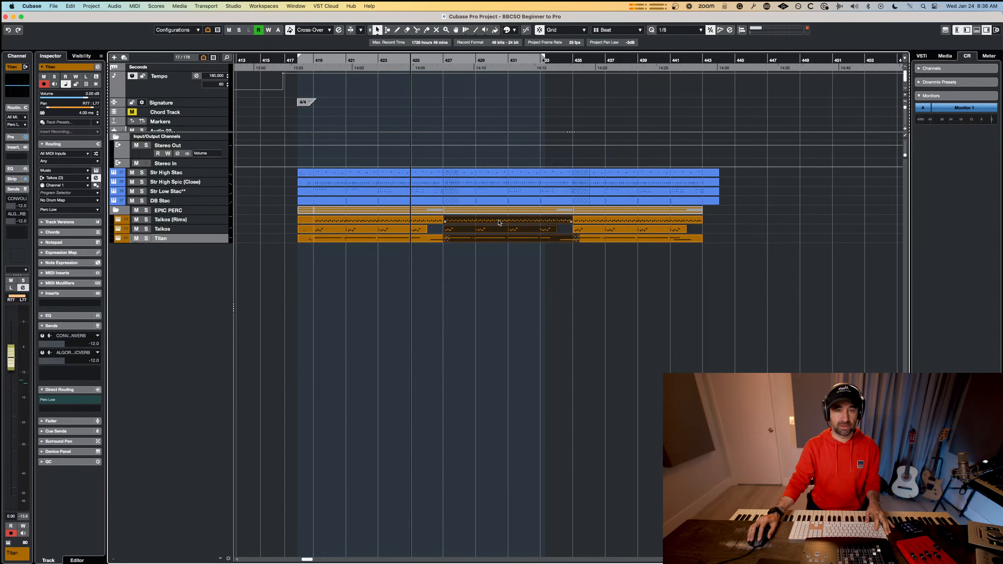
double_click(496, 222)
key("g")
key("g")
left_click_drag(666, 266, 278, 442)
key("Down")
key("space")
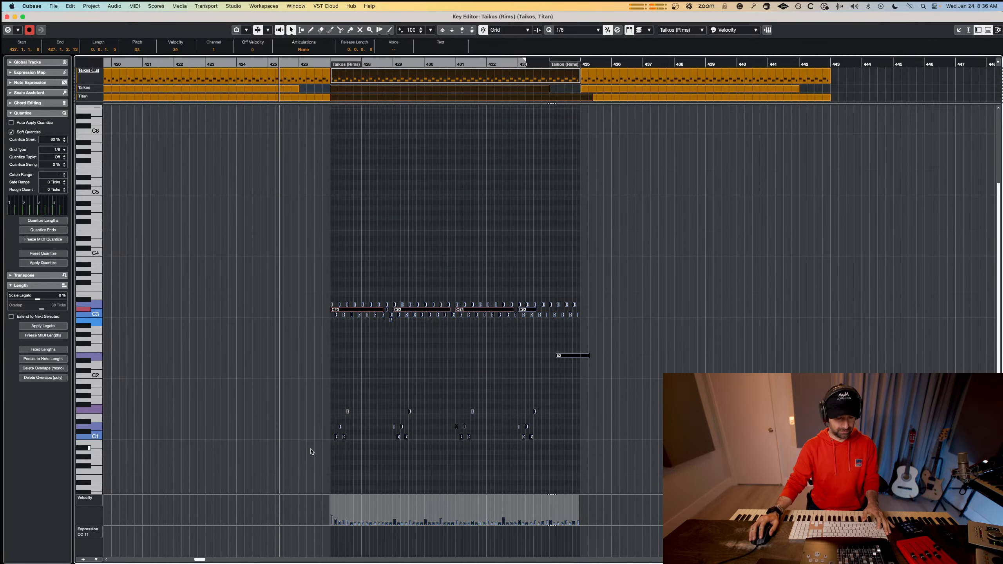
key("super+w")
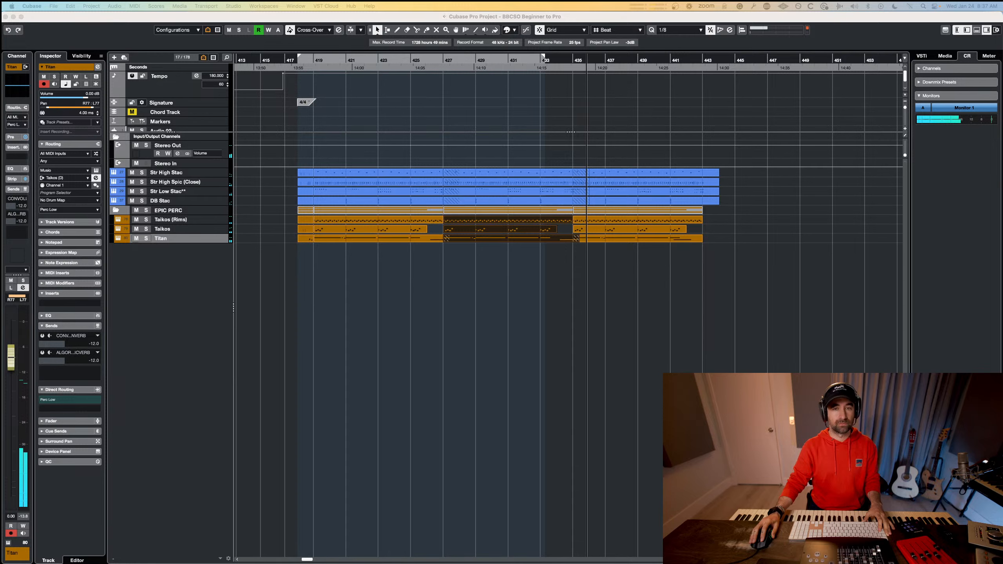
Stop playback, place the playhead just before bar 419 and show the full track list again.
left_click(390, 288)
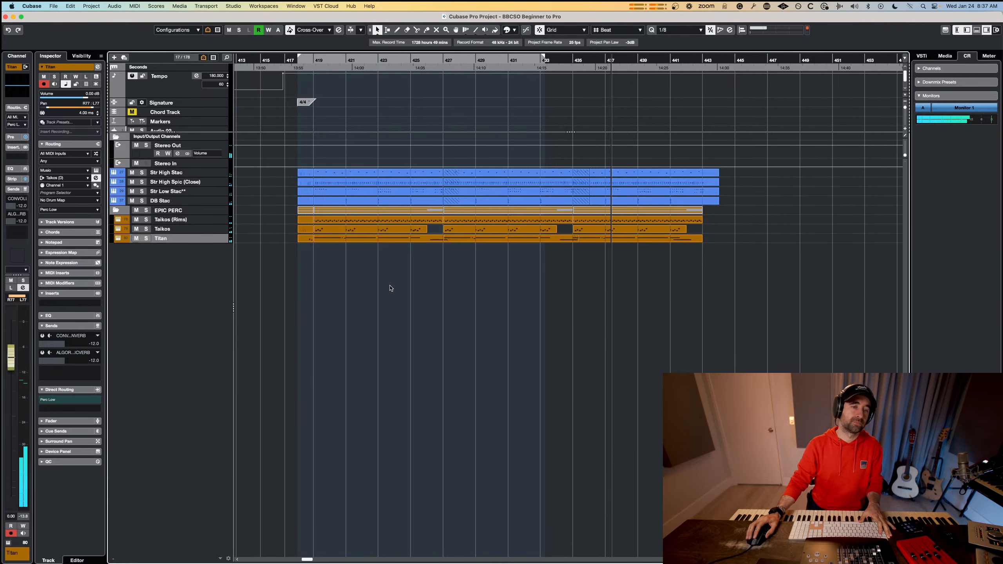
key("space")
left_click(312, 60)
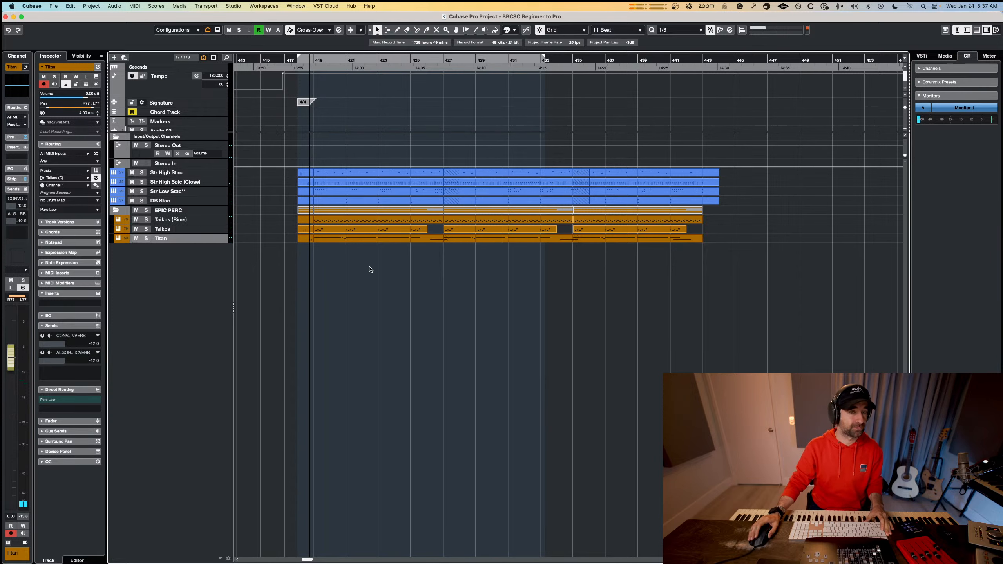
key("shift+a")
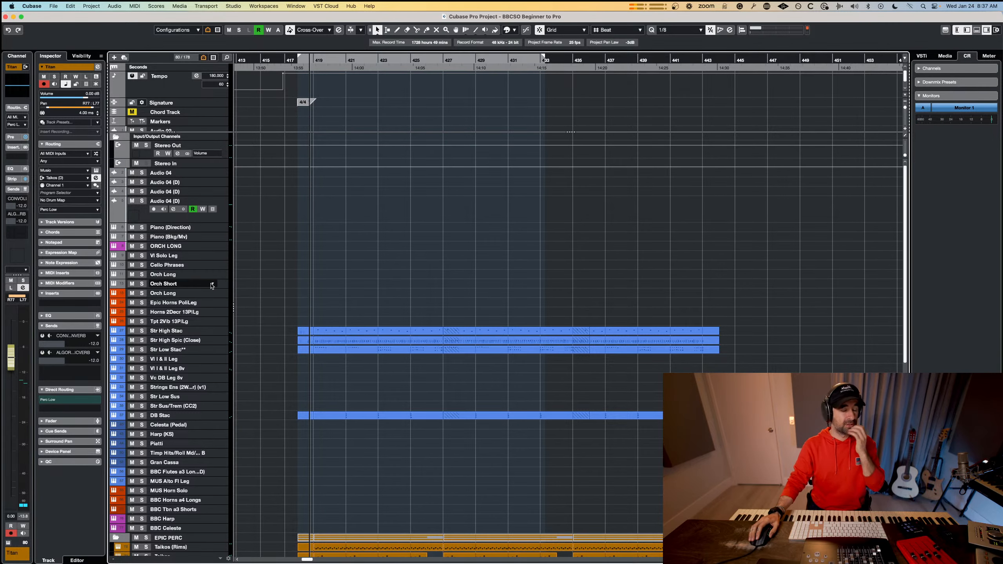
Perform a legato violin line on the Vl I & II Leg track from bar 419 to bar 435.
scroll(213, 284, "down", 8)
scroll(212, 284, "up", 5)
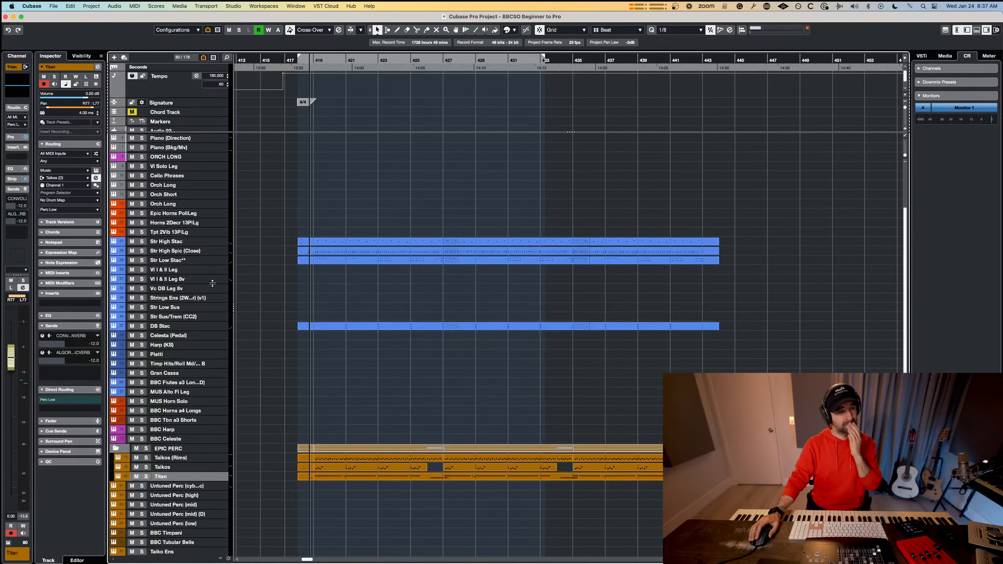
left_click(188, 270)
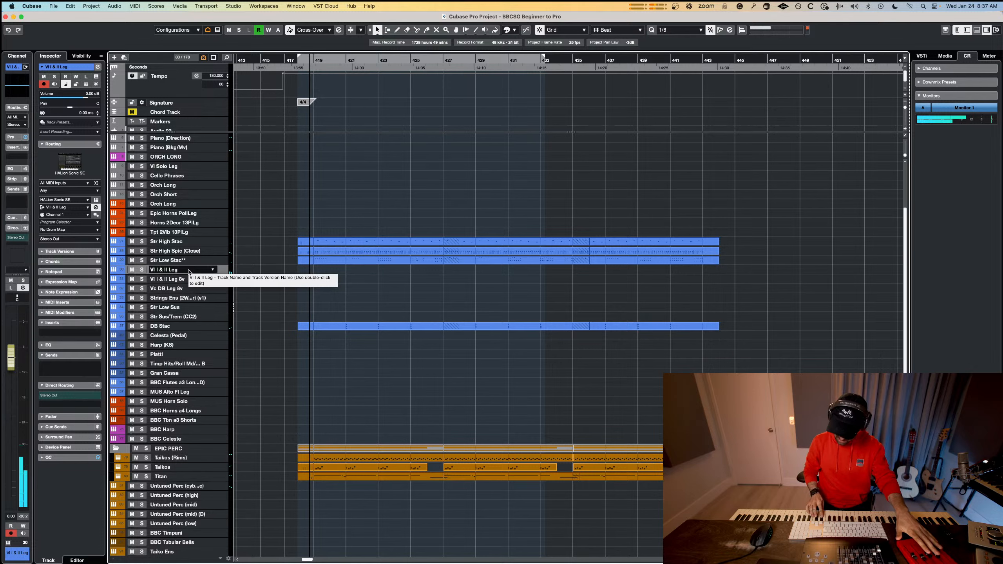
key("space")
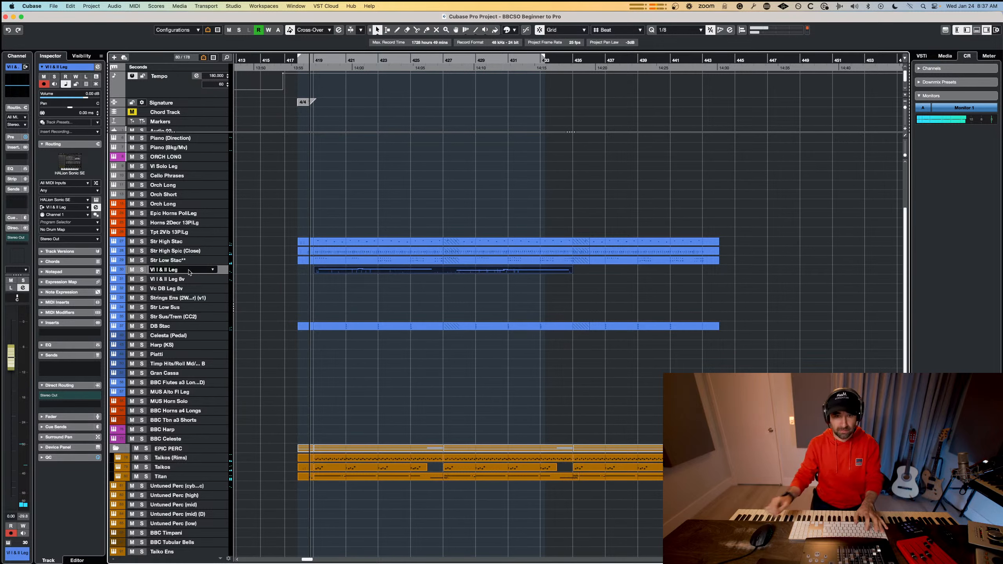
Perform along from bar 421 on the Vl I & II Leg 8v track and insert the retrospective recording there.
left_click(195, 282)
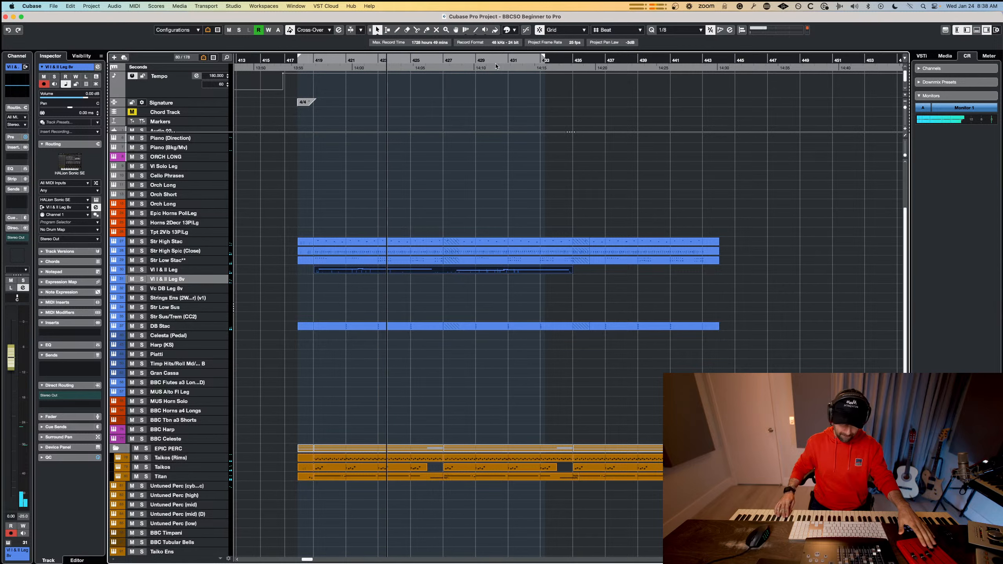
key("space")
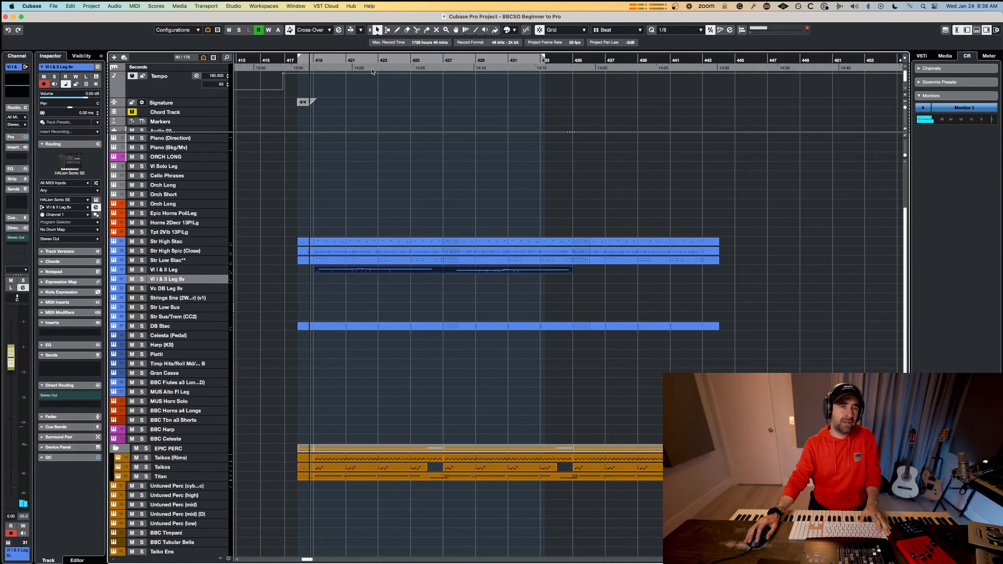
left_click(354, 60)
key("space")
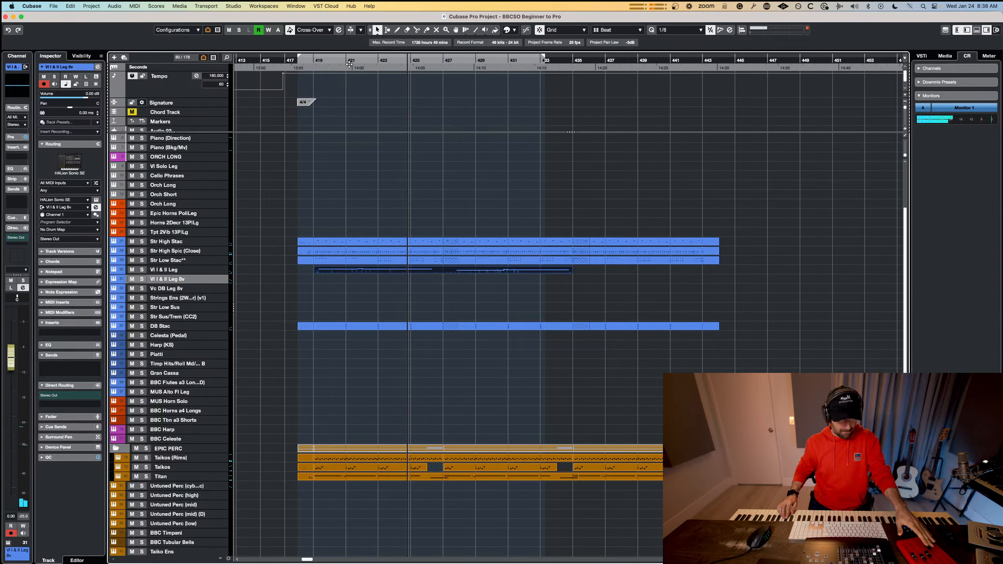
key("shift+KP_Multiply")
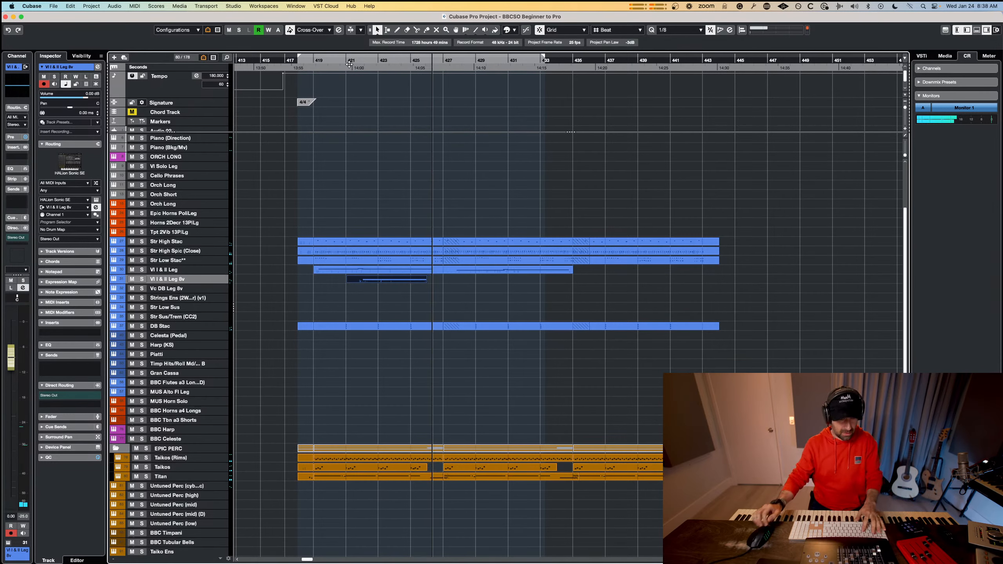
key("space")
Perform a horn line on the Horns 2Decr track and insert the retrospective recording from bar 423 to bar 428.
left_click(247, 260)
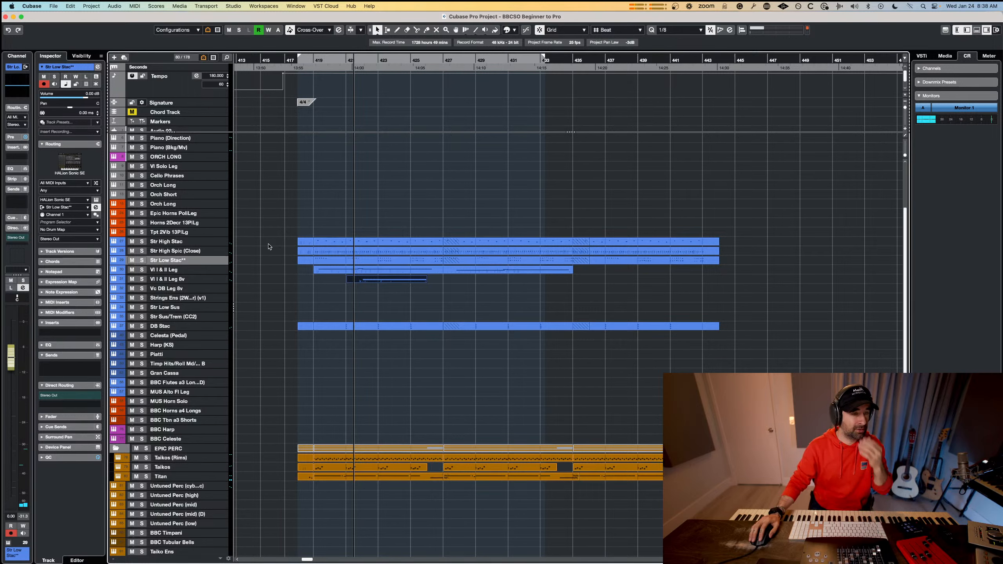
left_click(200, 233)
key("space")
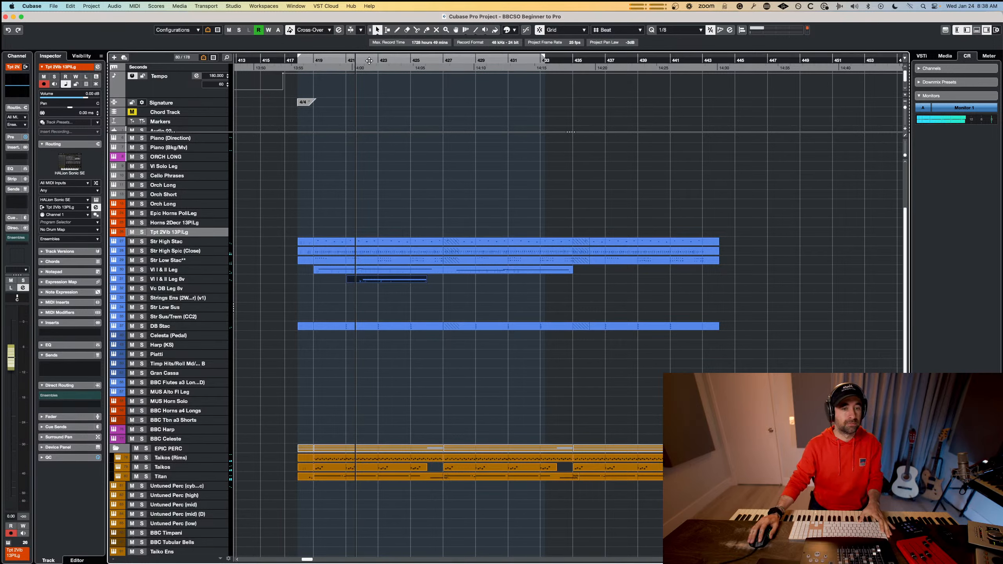
left_click(176, 224)
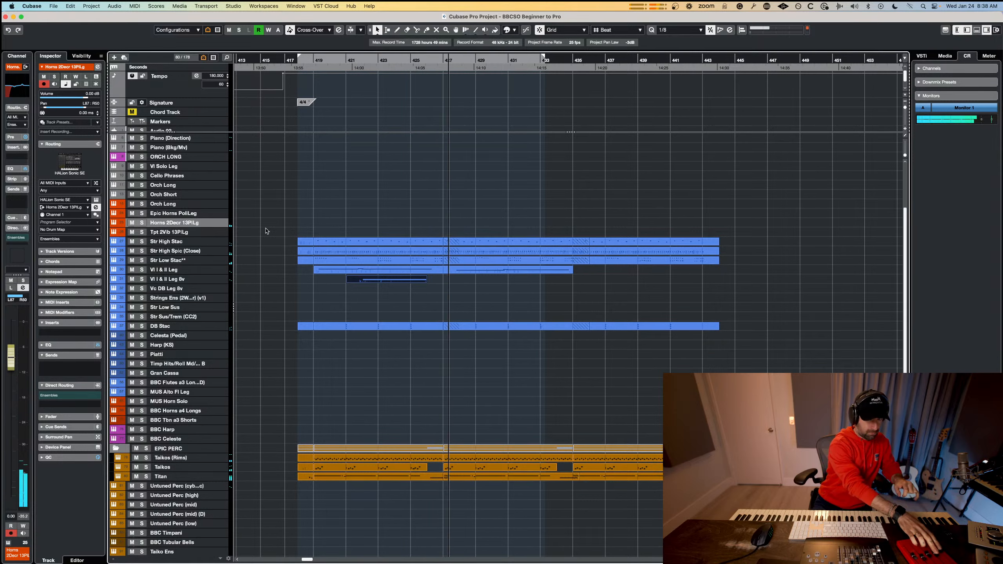
key("shift+KP_Multiply")
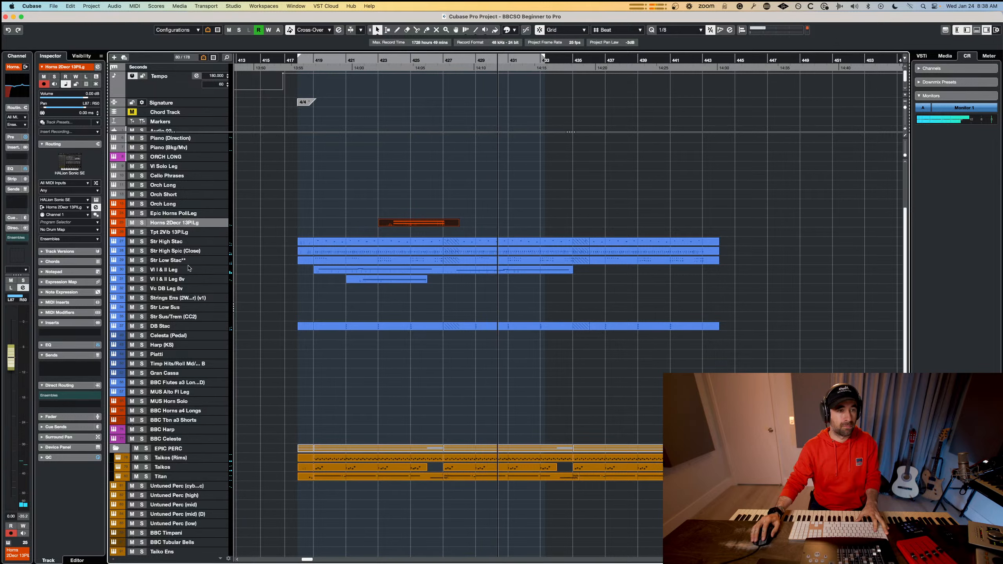
Insert a second retrospective recording on Vl I & II Leg 8v from bar 431 to bar 436 and open it in the Key Editor.
left_click(192, 277)
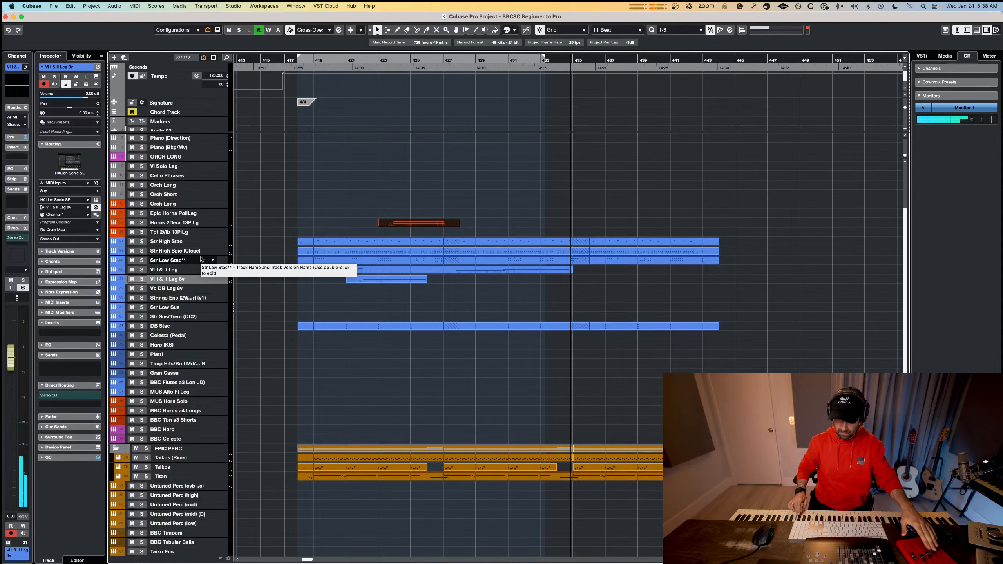
key("shift+KP_Multiply")
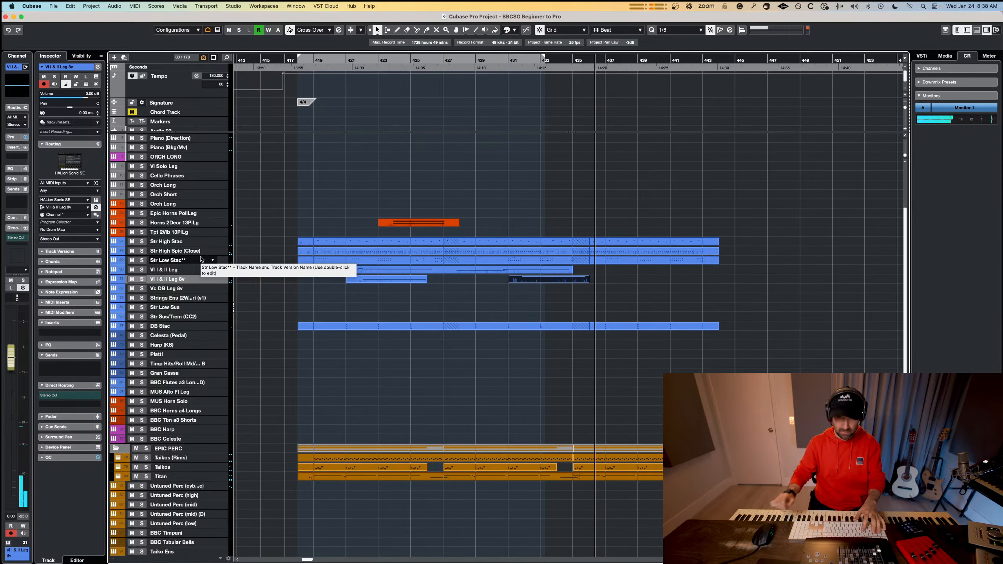
key("space")
double_click(578, 281)
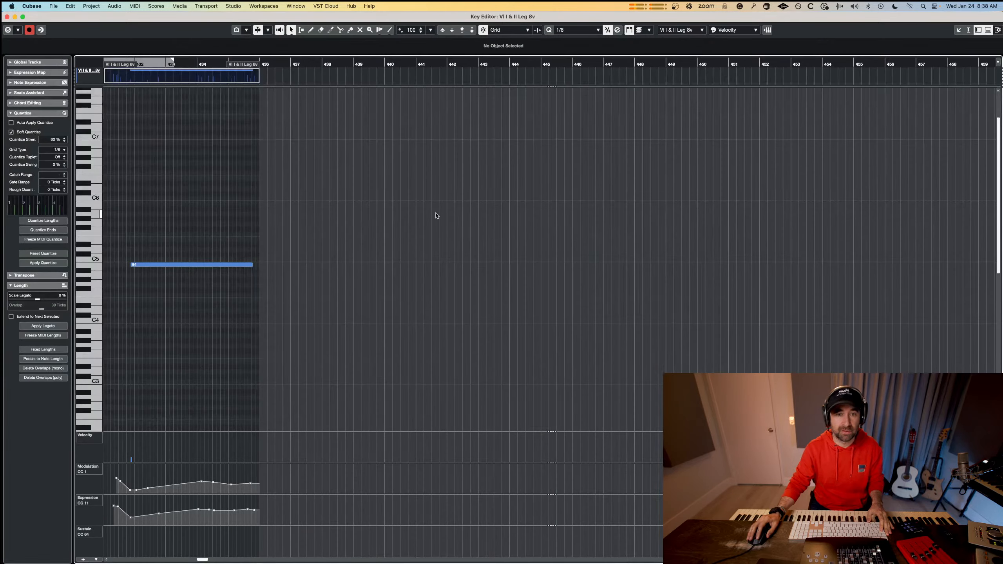
Shorten the long note in the second Vl I & II Leg 8v part to end at bar 435, and audition the edit.
left_click_drag(250, 265, 226, 267)
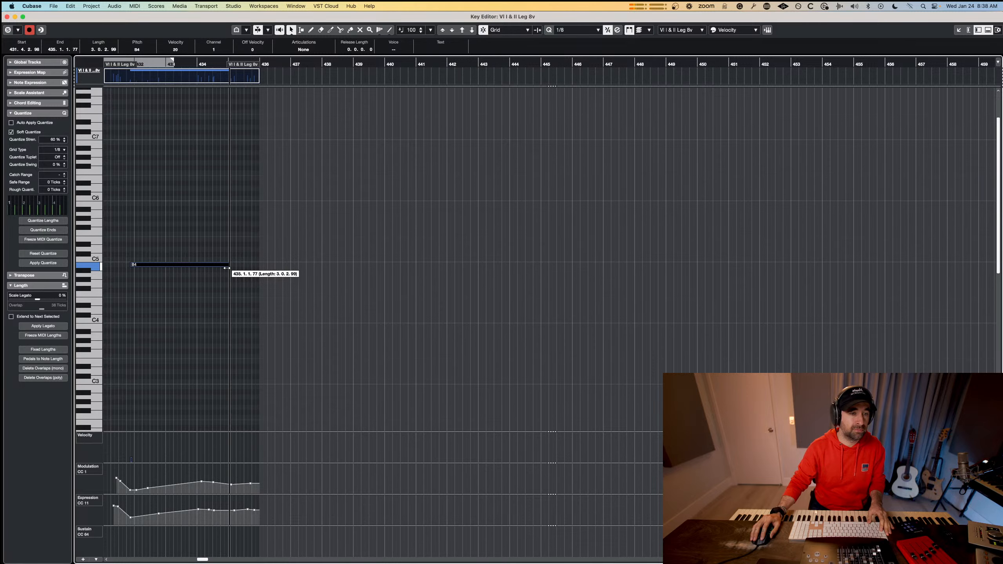
left_click_drag(194, 61, 120, 74)
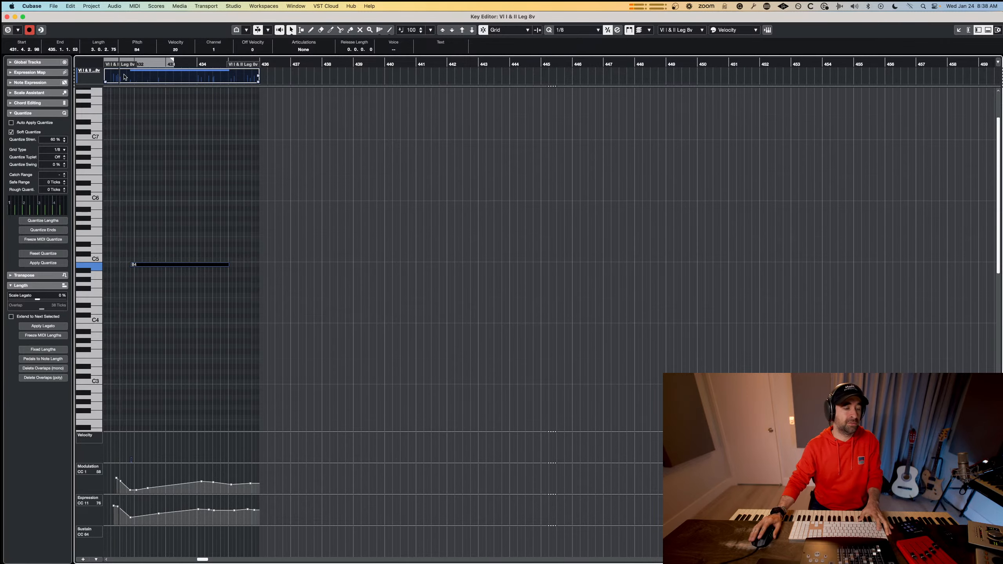
key("space")
key("Return")
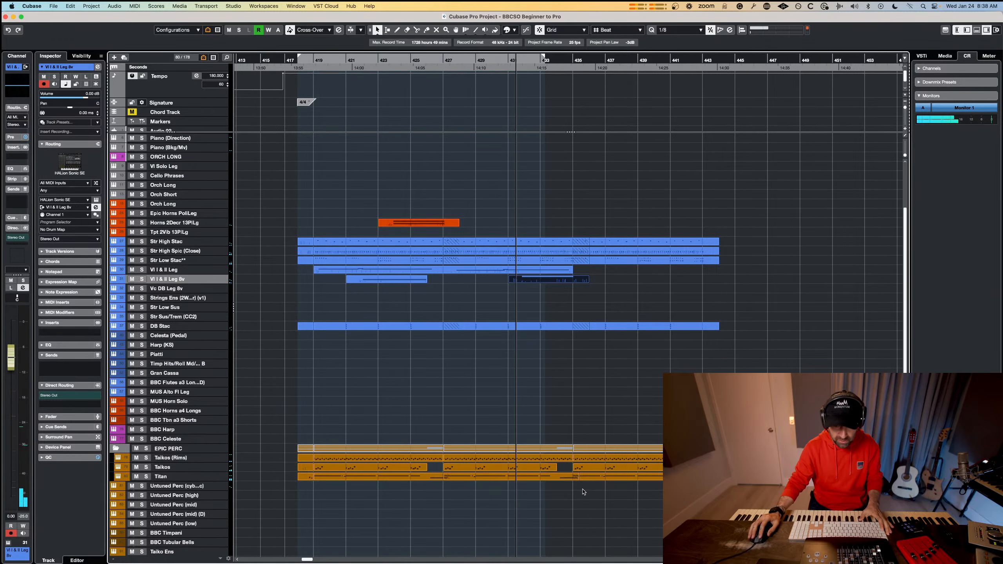
Transpose the upper notes of the Titan part at bar 427 up one semitone to D3, leaving out the low F2, and audition it.
double_click(507, 476)
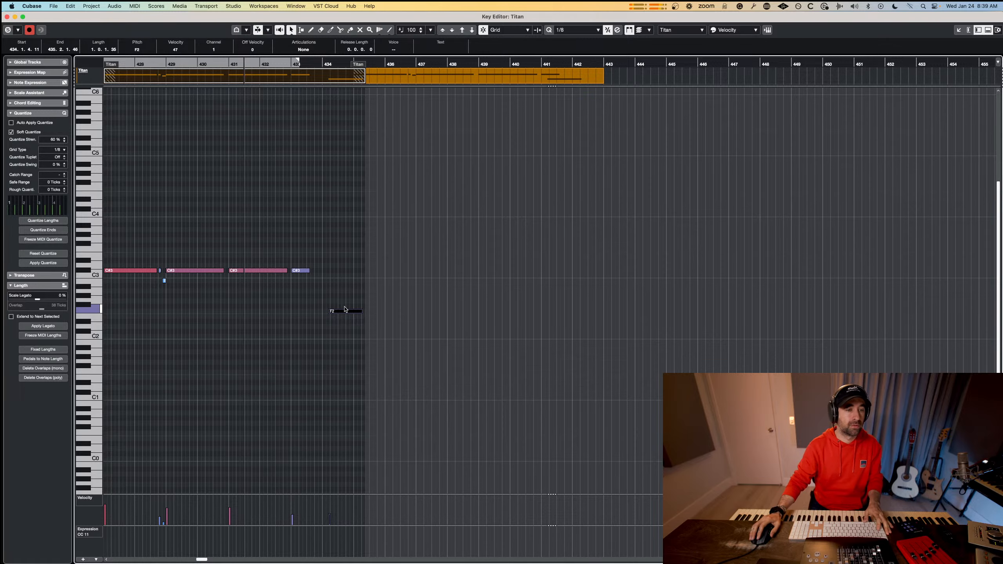
scroll(346, 300, "down", 1)
scroll(346, 300, "left", 6)
left_click_drag(539, 188, 284, 288)
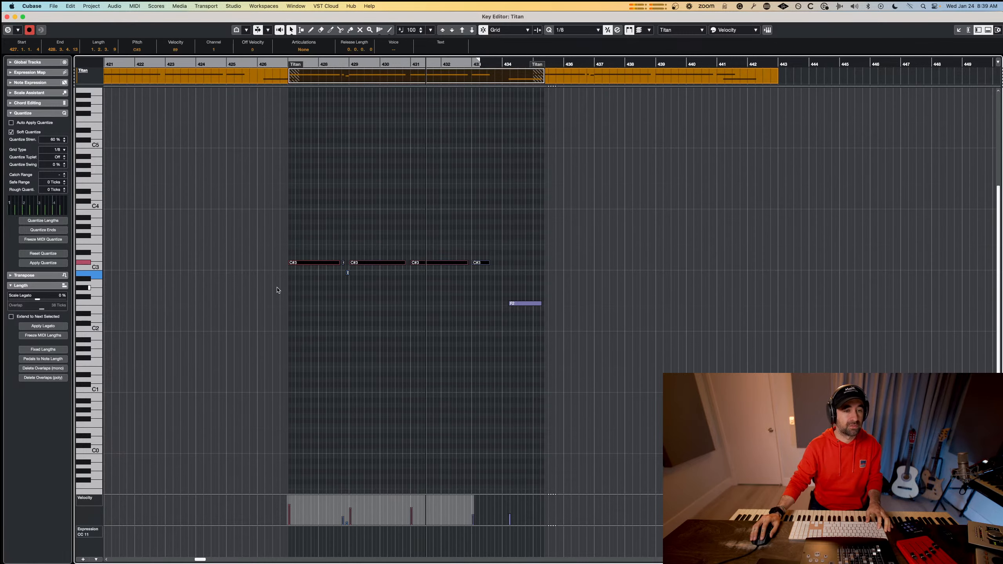
key("Up")
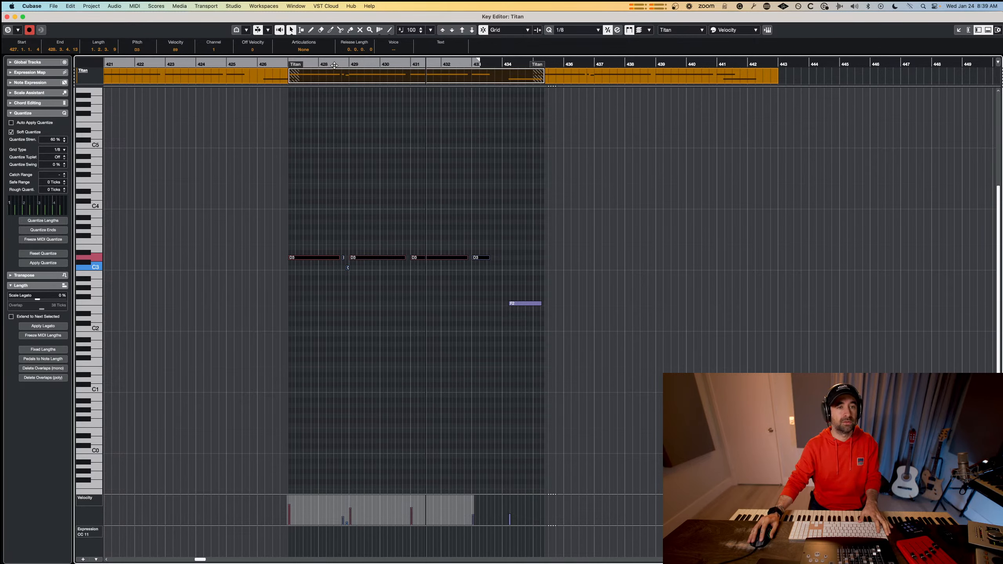
left_click_drag(335, 65, 280, 61)
key("space")
key("Return")
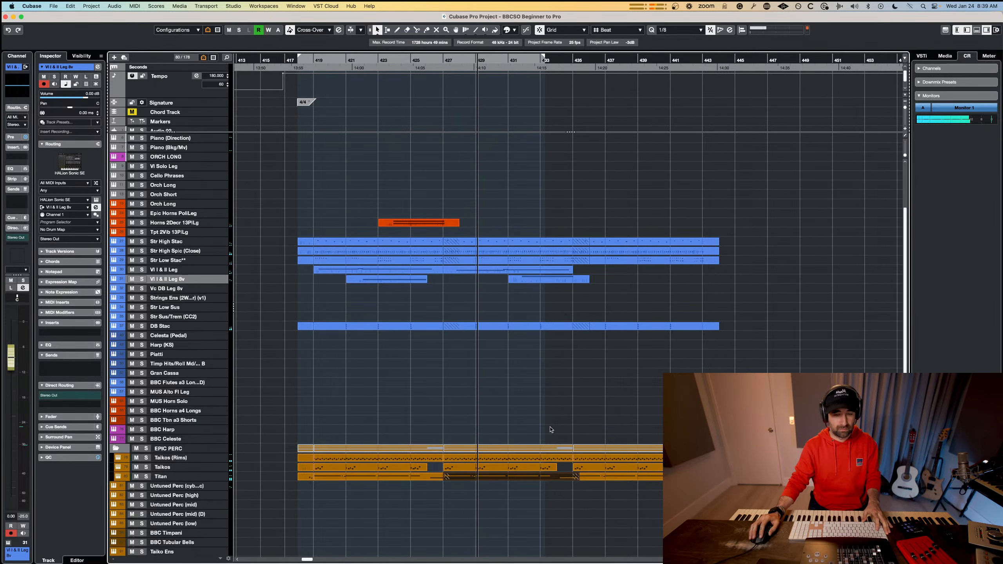
Examine the notes of the Taikos part at bar 427 in the Key Editor while the arrangement plays.
double_click(545, 467)
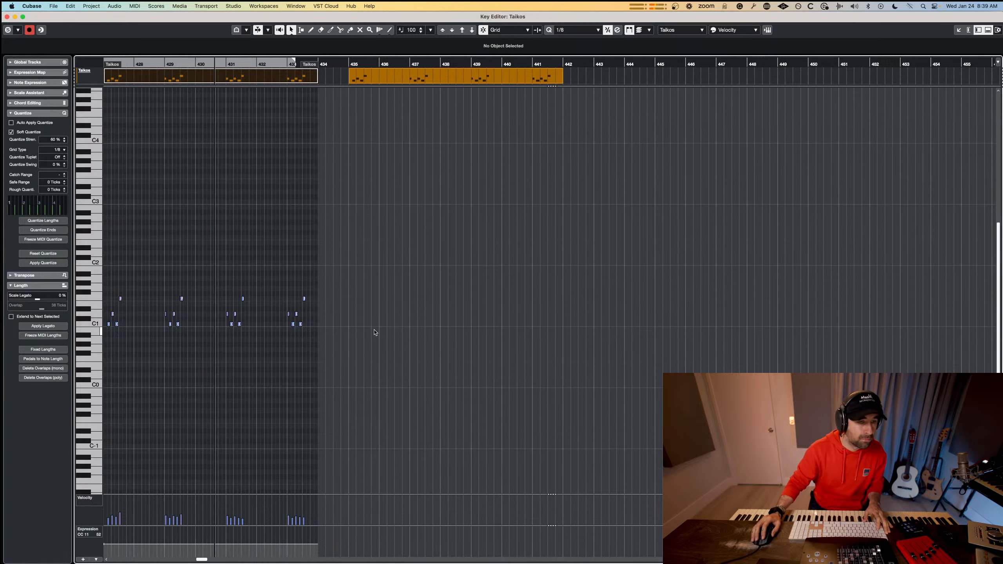
key("Return")
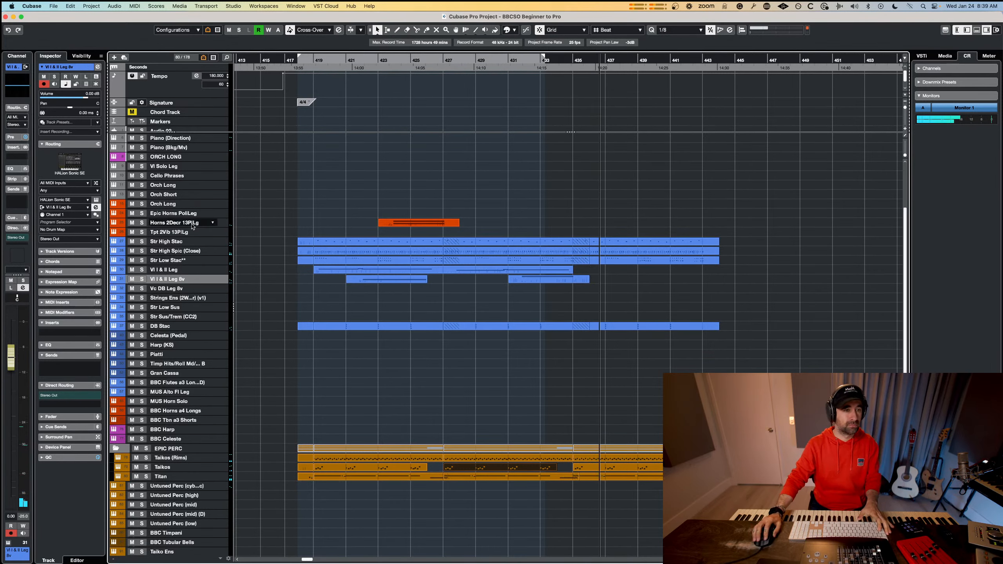
key("space")
Perform a horn line on the Epic Horns PoliLeg track and insert the retrospective recording from bar 434 to bar 443.
left_click(186, 223)
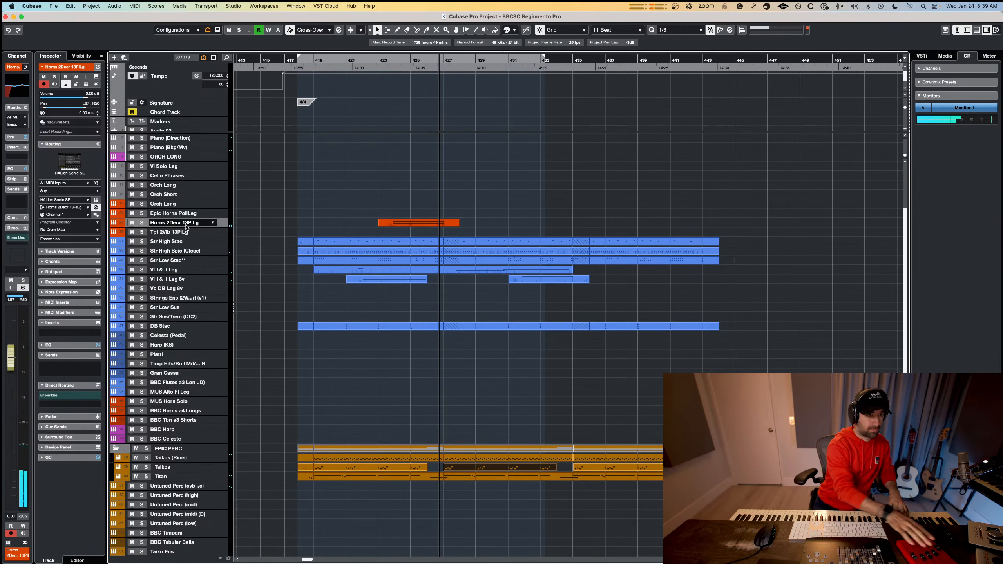
left_click(173, 213)
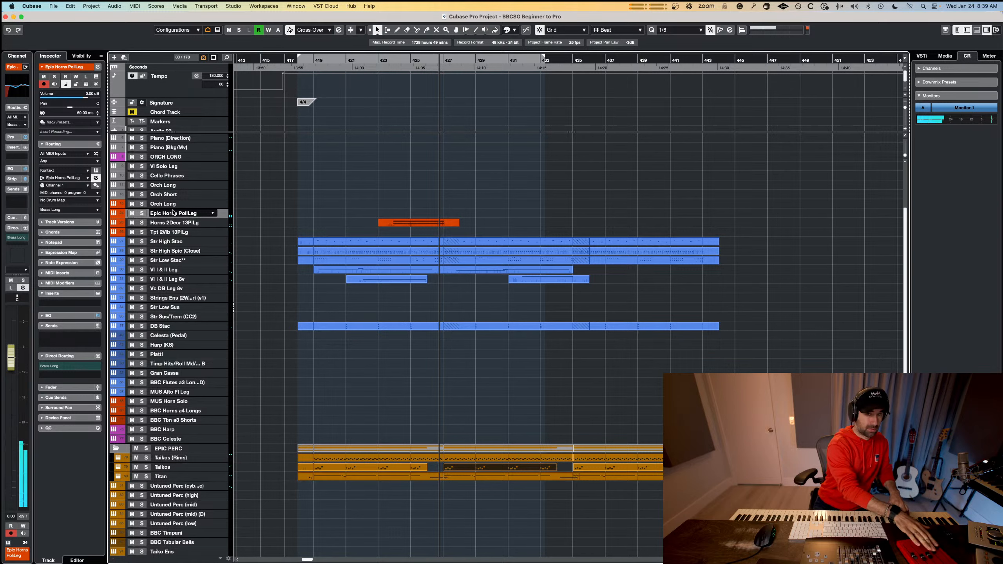
left_click(555, 60)
key("space")
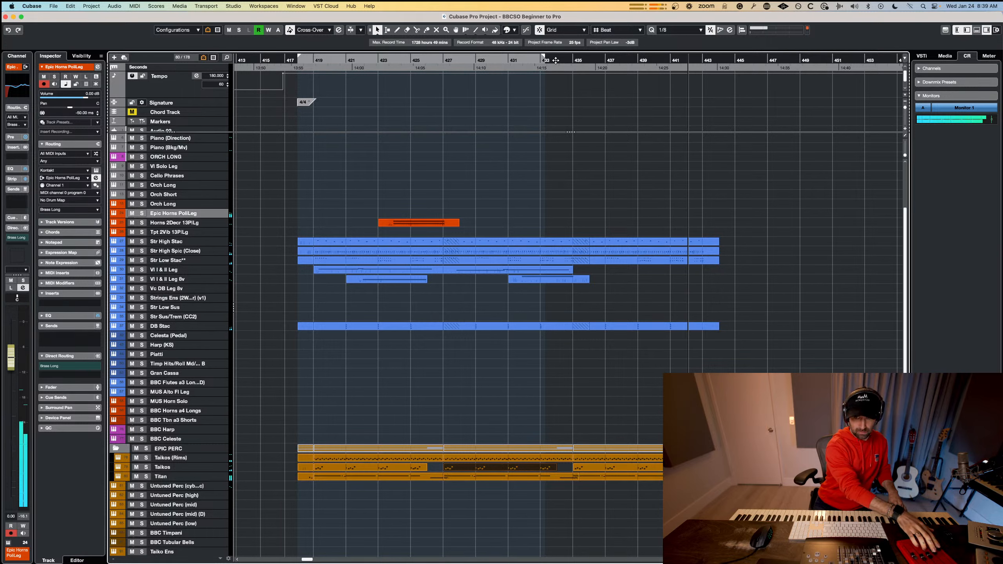
key("space")
key("shift+KP_Multiply")
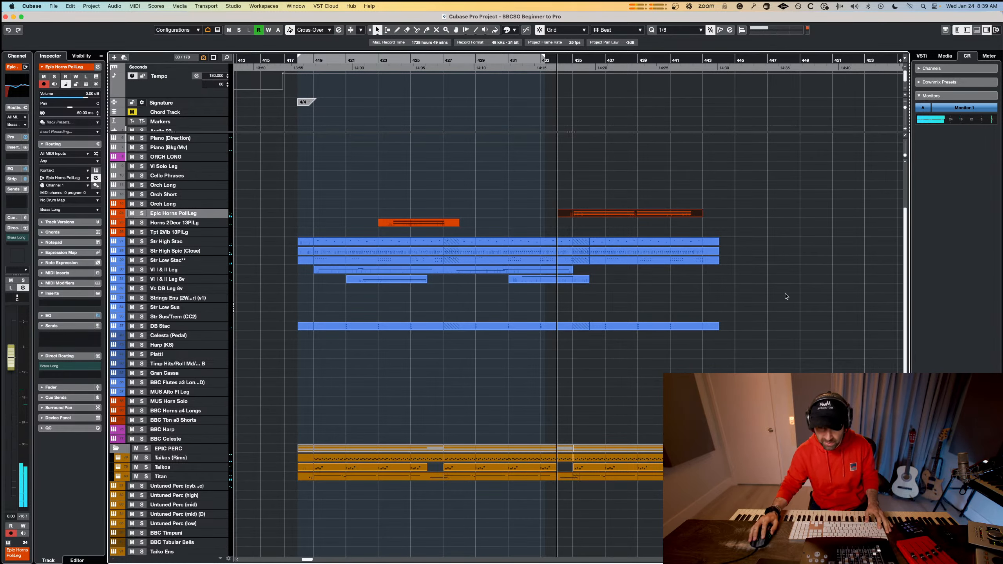
Replace the Titan part at bar 435 with a copy of the Titan part from bar 419.
left_click(650, 478)
key("Delete")
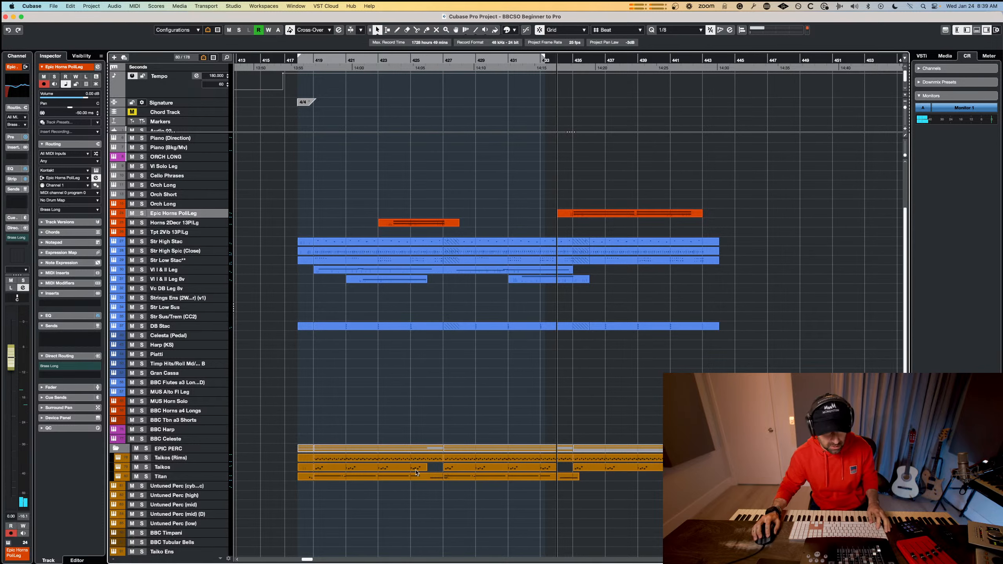
left_click_drag(380, 477, 618, 479)
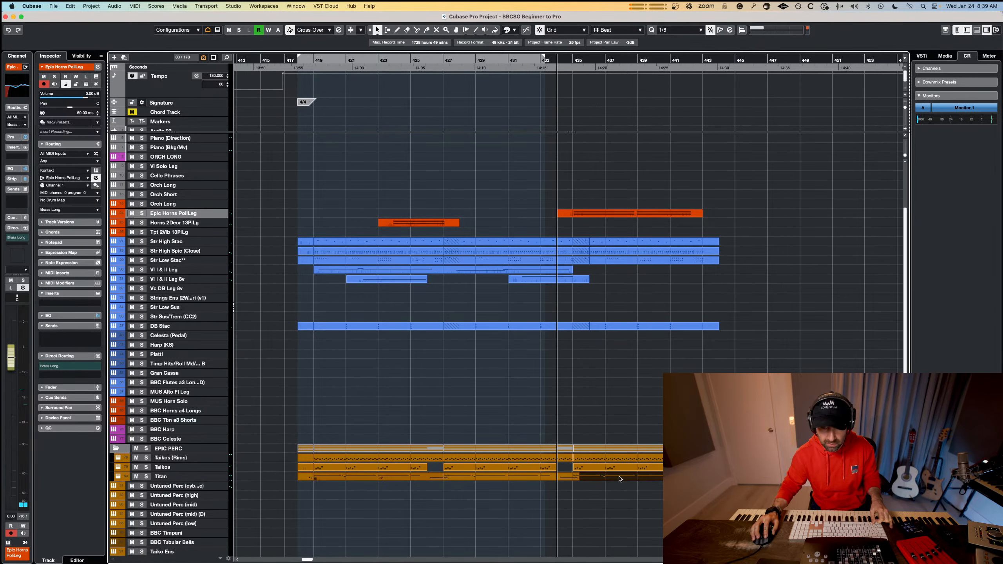
Lengthen the last two notes of the Epic Horns PoliLeg part to bar 443.
double_click(674, 214)
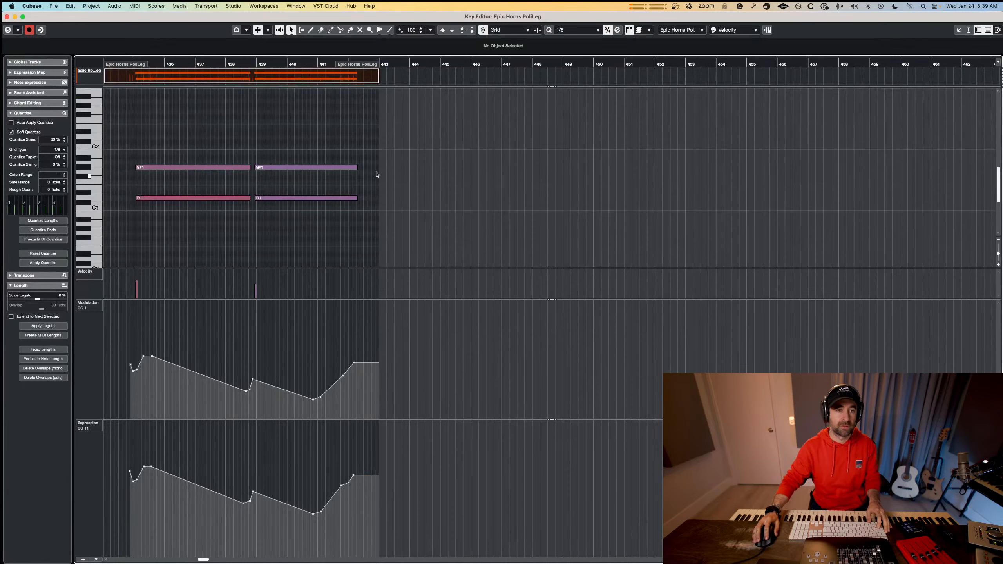
left_click_drag(363, 137, 327, 229)
left_click_drag(357, 198, 380, 199)
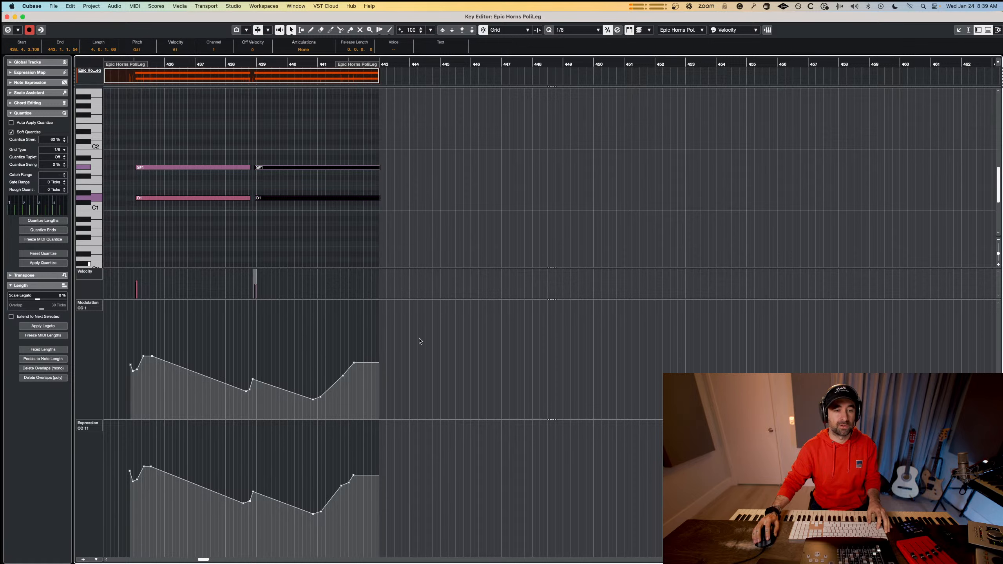
Shift the final modulation (CC 1) and expression (CC 11) rises of the Epic Horns PoliLeg part to begin around bar 442.
left_click_drag(419, 331, 316, 407)
left_click_drag(338, 332, 365, 332)
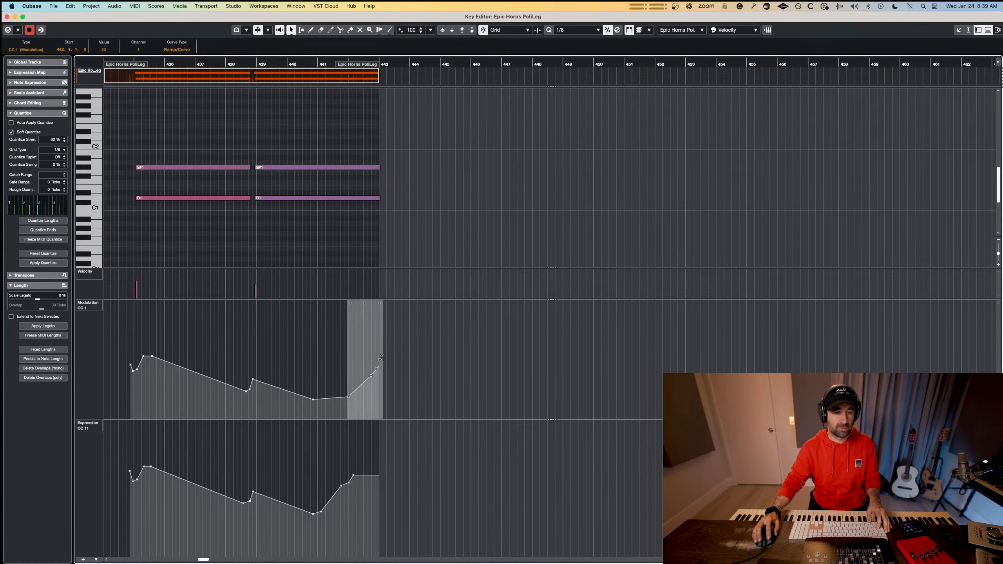
left_click_drag(427, 434, 325, 504)
left_click_drag(328, 468, 353, 468)
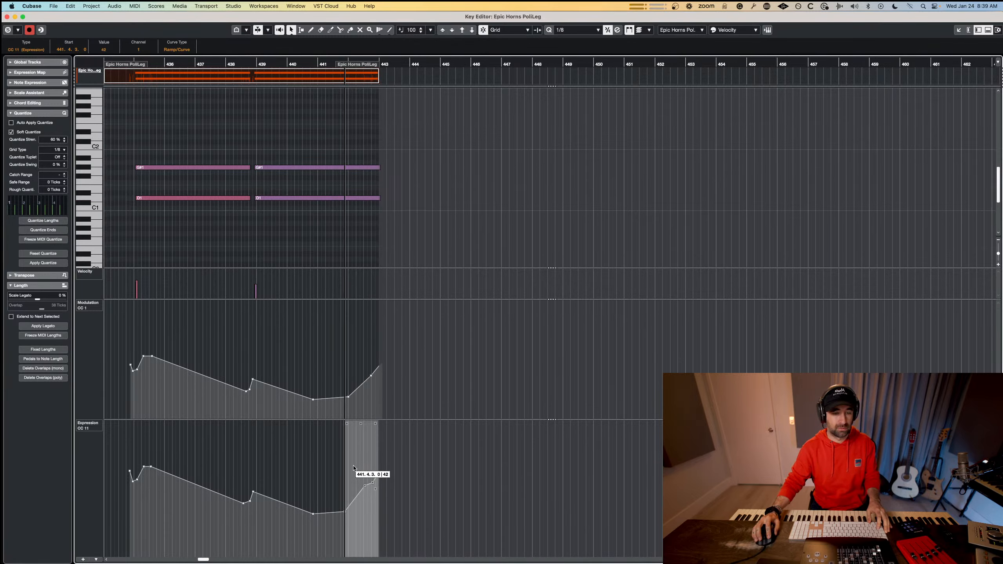
left_click(146, 57)
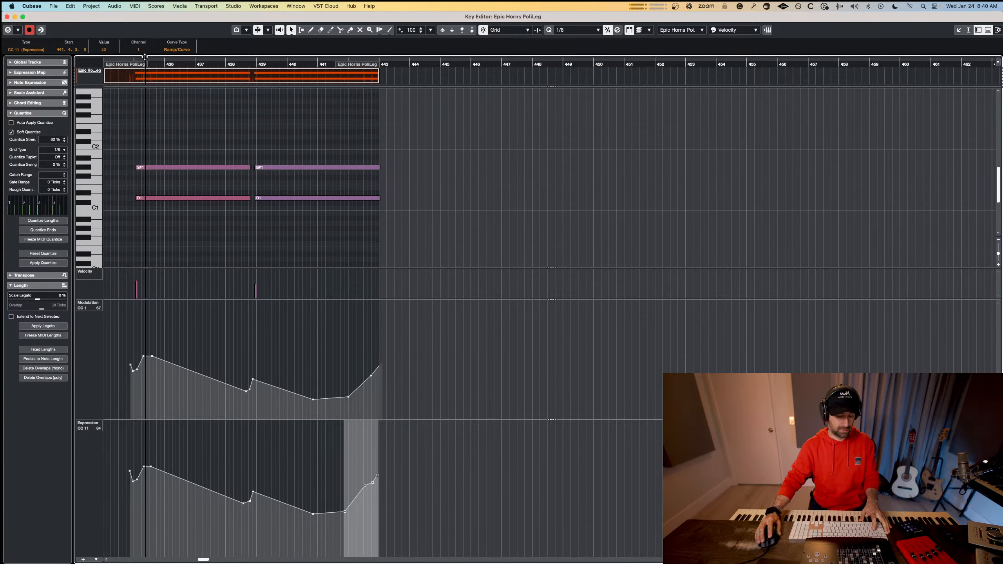
key("Return")
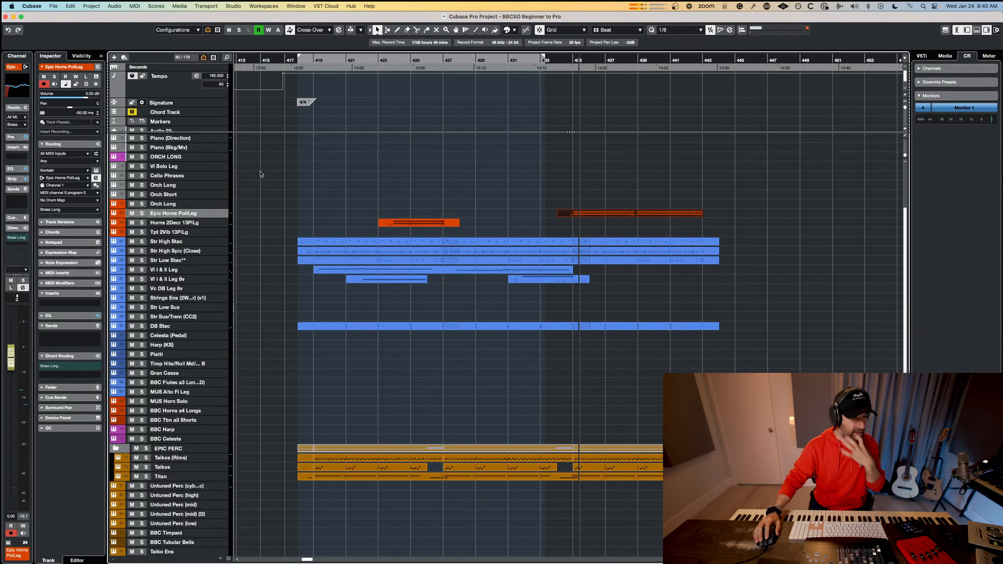
Replace the Str High Stac part from bar 435 to bar 444 with the retrospective recording of a new performance.
left_click(637, 271)
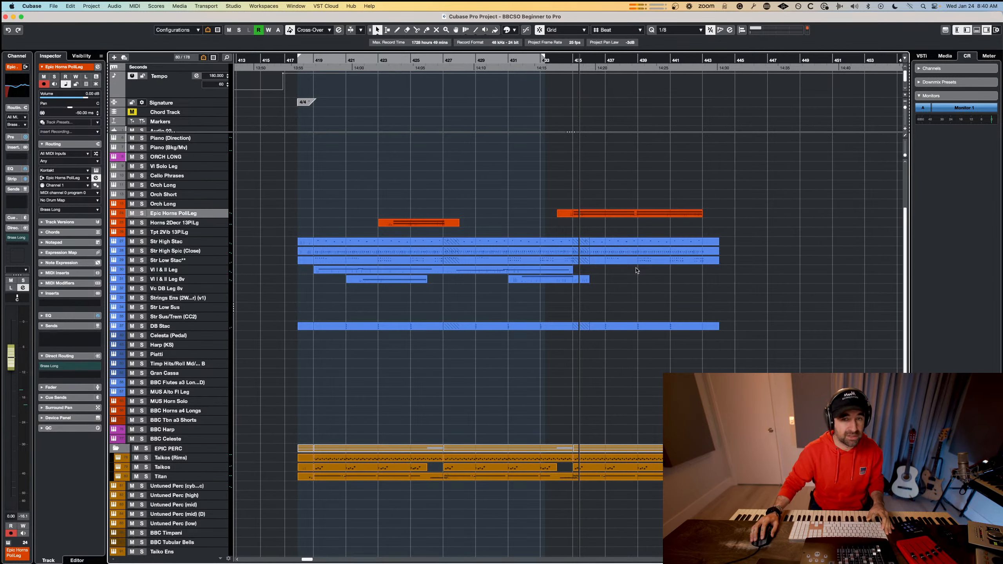
left_click(632, 252)
left_click(625, 242)
key("Delete")
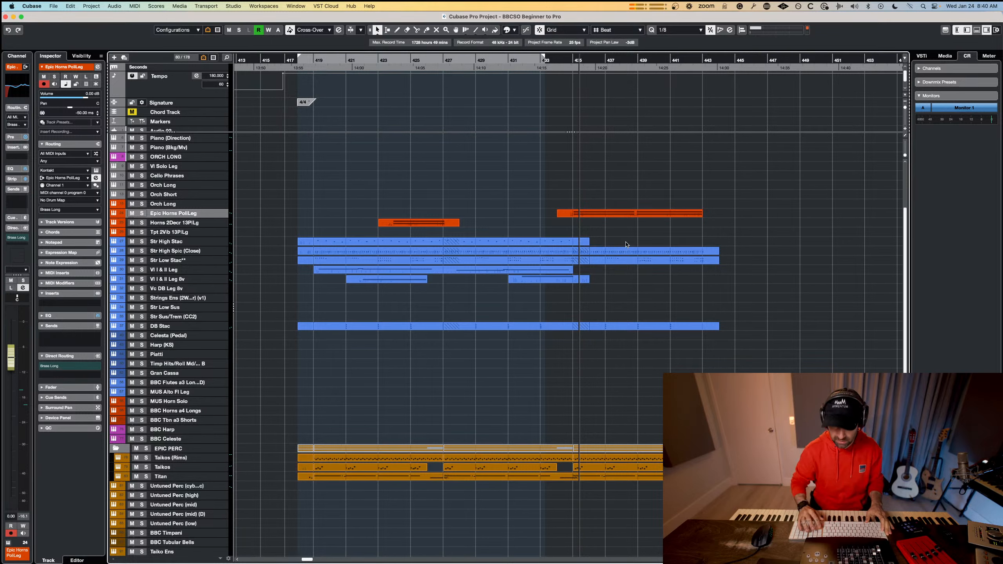
left_click(167, 241)
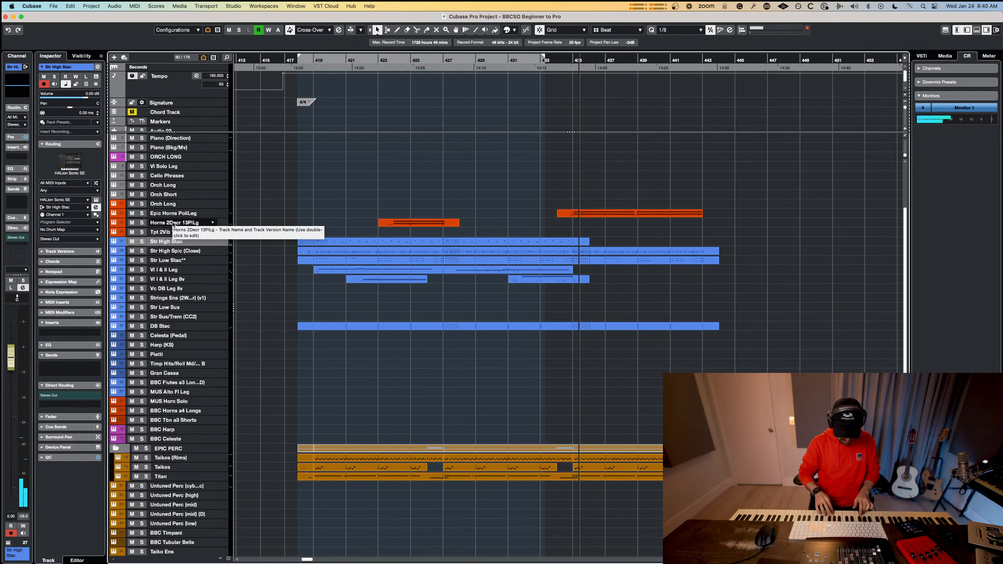
key("space")
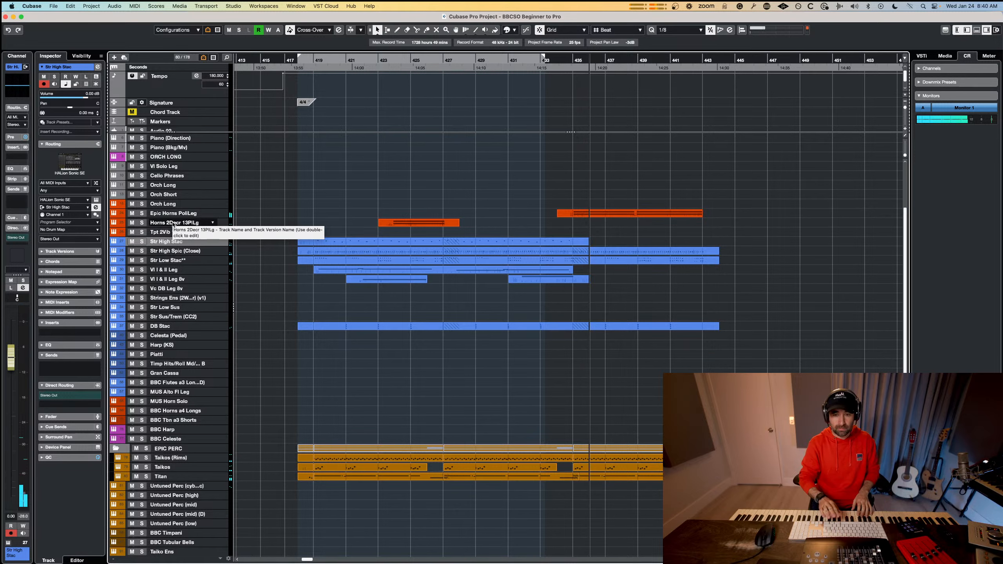
key("space")
key("space")
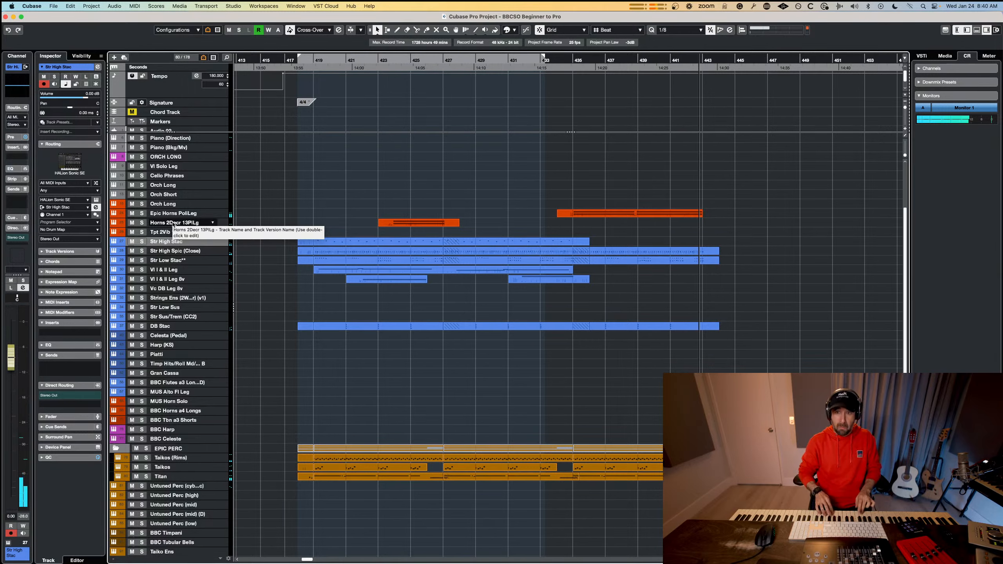
key("space")
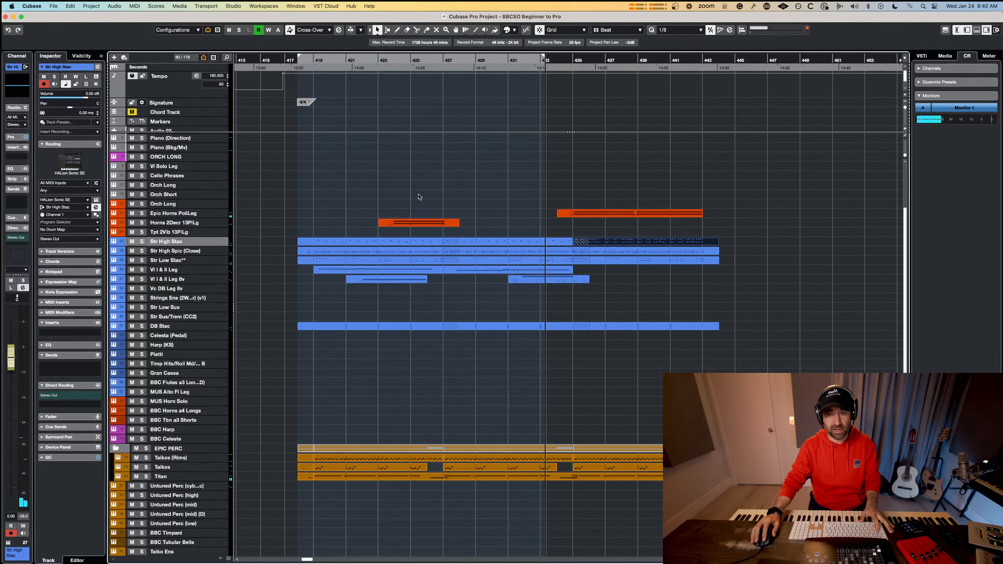
left_click(649, 232)
left_click(649, 240)
key("Delete")
left_click_drag(738, 228, 649, 257)
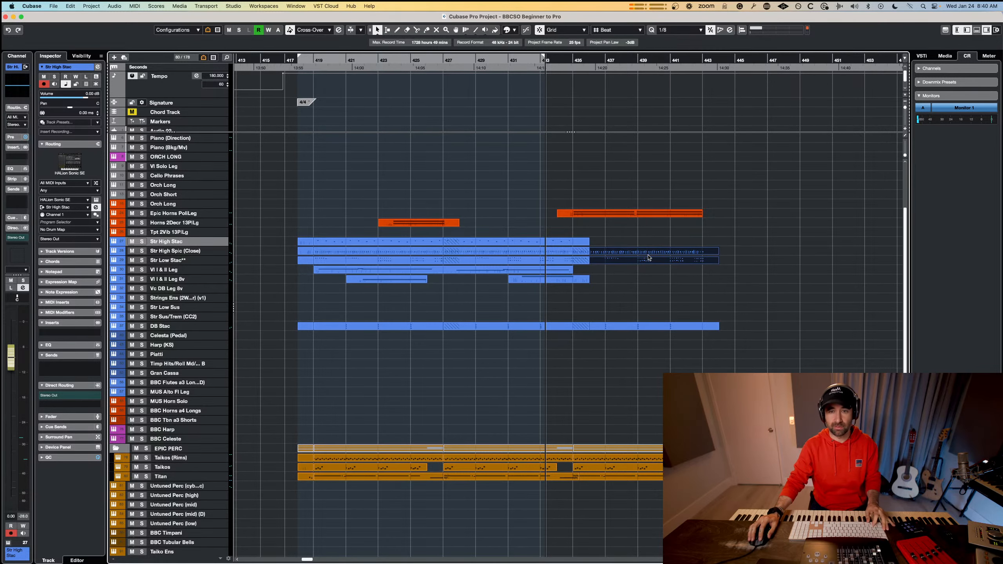
key("super+z")
Clear all notes from the Str High Stac part at bar 435, keeping the empty part.
double_click(647, 245)
left_click_drag(441, 190, 55, 382)
key("Delete")
key("super+w")
Open the string and percussion parts starting at bar 435 together in the Key Editor, with Str High Stac as the edited part.
left_click_drag(777, 222, 573, 490)
key("Return")
scroll(184, 264, "up", 4)
scroll(201, 264, "left", 4)
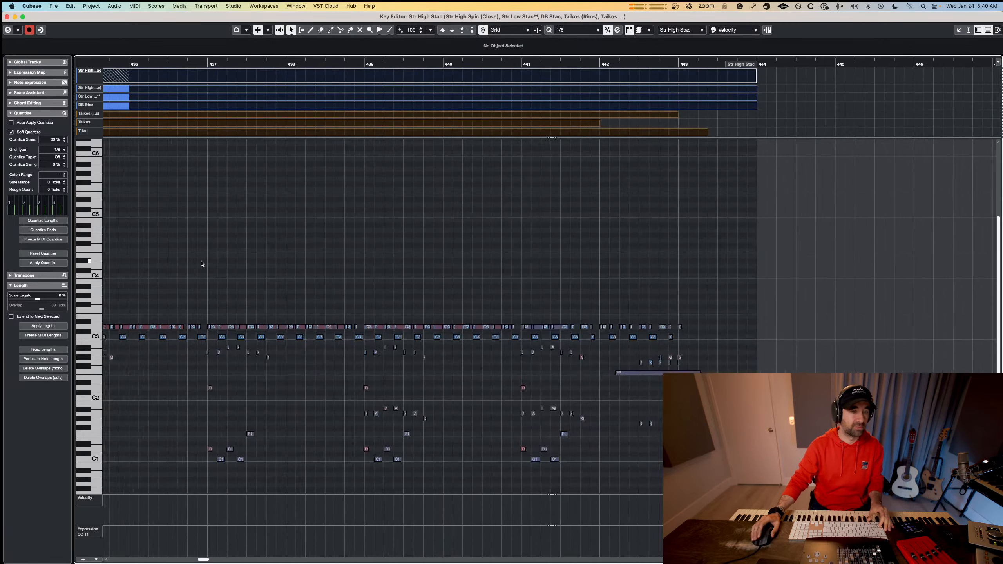
left_click(693, 30)
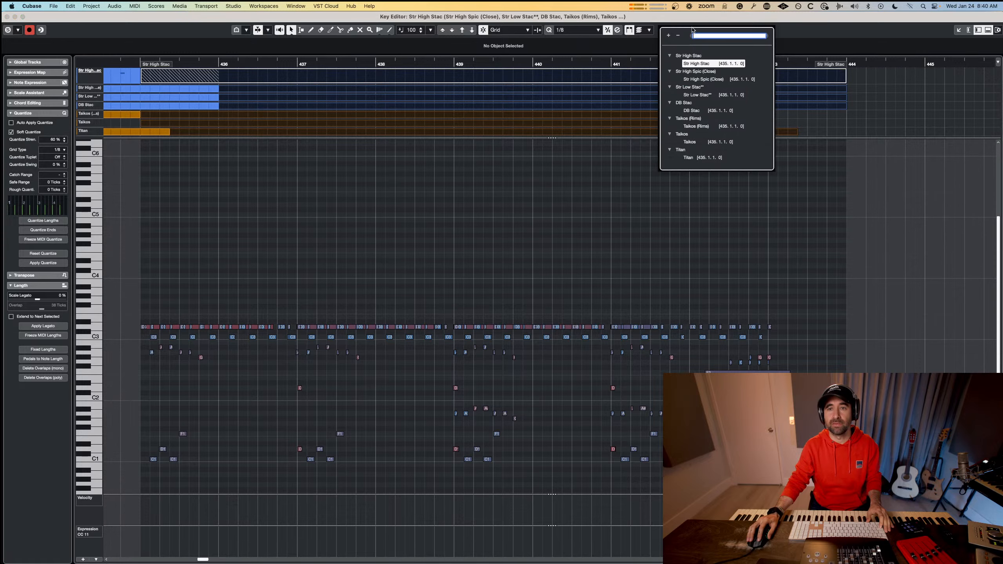
left_click(514, 260)
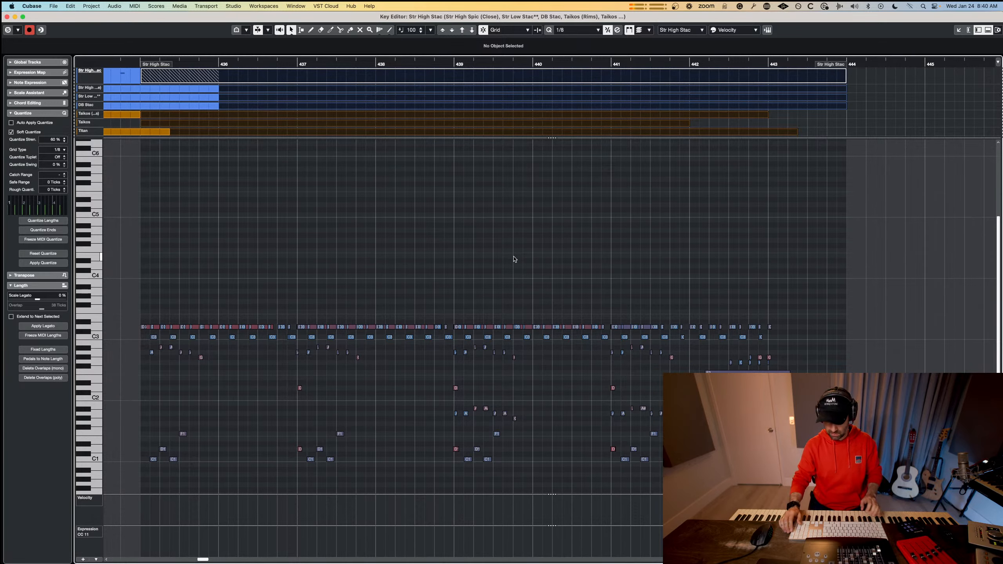
Perform a new high staccato line into the Str High Stac part from bar 435, and delete its notes from bar 441 onward.
scroll(514, 259, "left", 3)
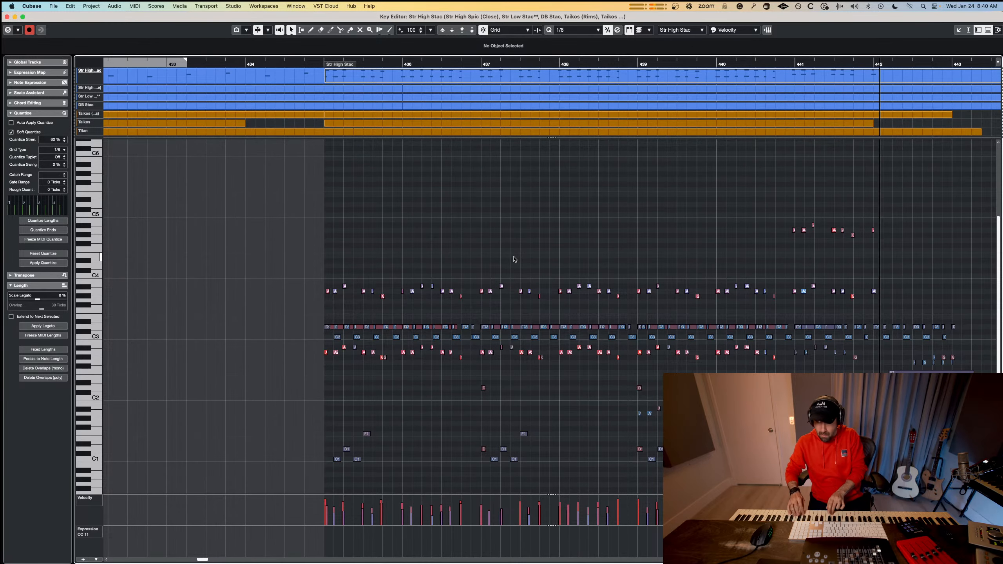
key("space")
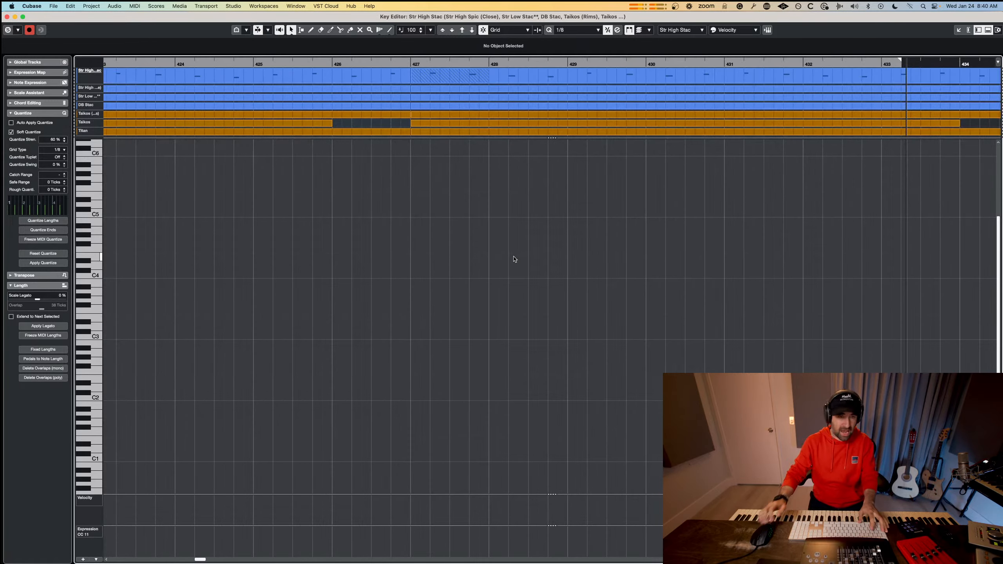
scroll(635, 273, "right", 10)
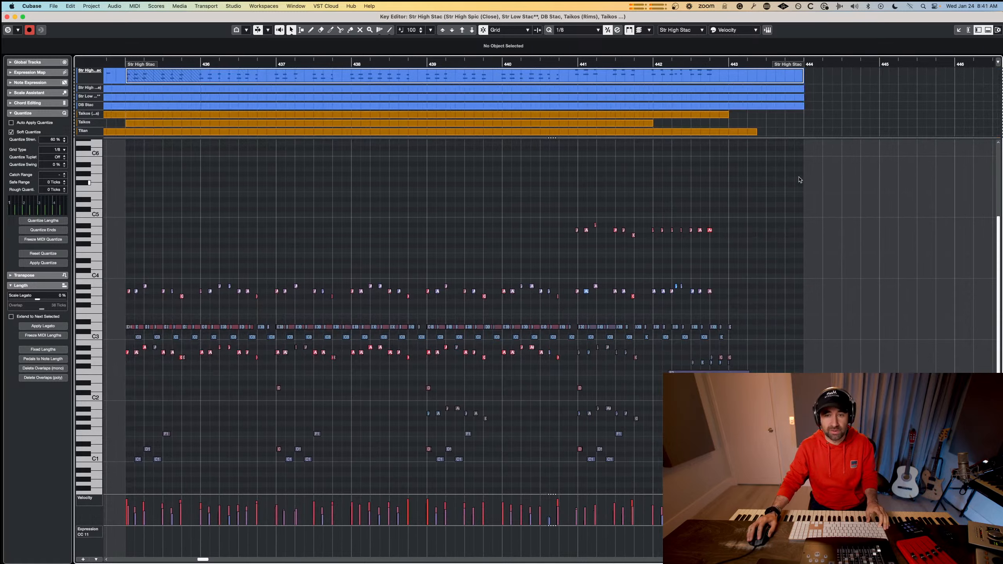
left_click_drag(800, 178, 571, 302)
key("Delete")
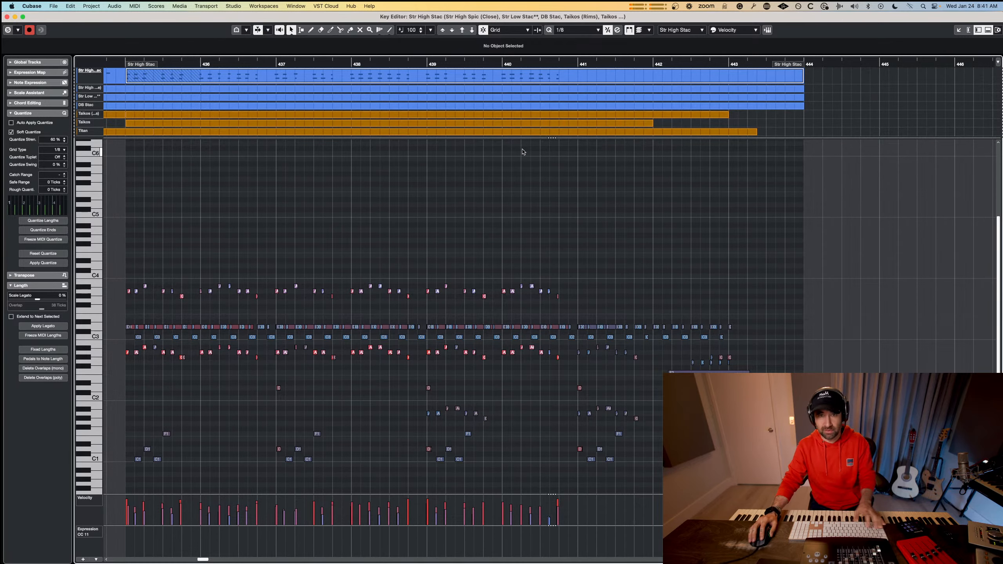
Continue the high staccato performance in the Str High Stac part from bar 439 through bar 443, and close the editor.
left_click(449, 63)
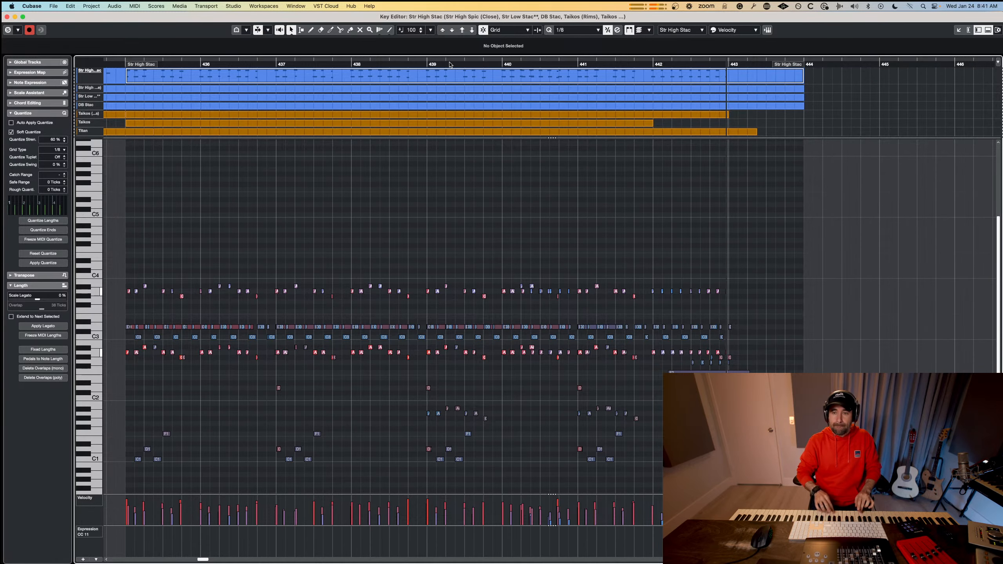
key("space")
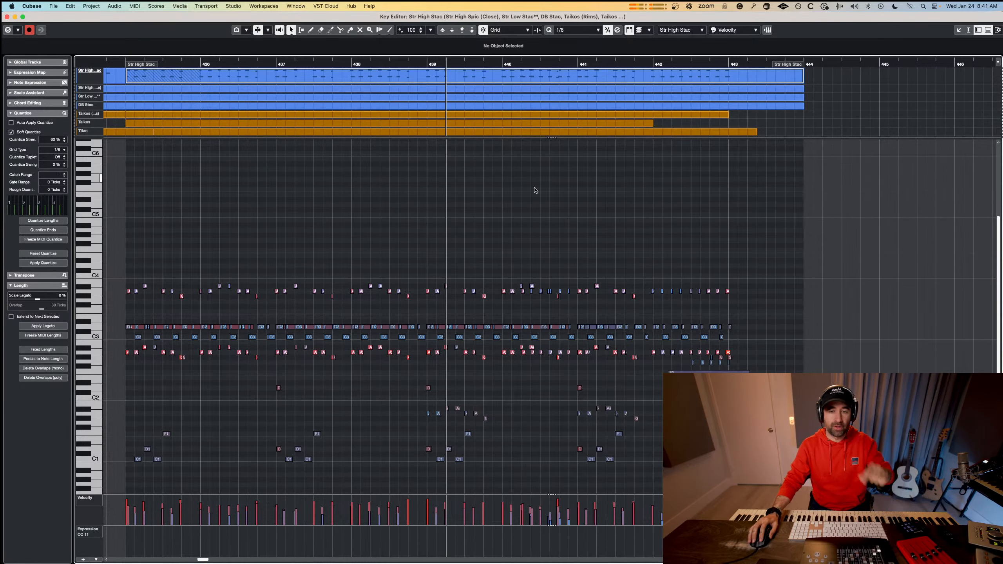
key("super+w")
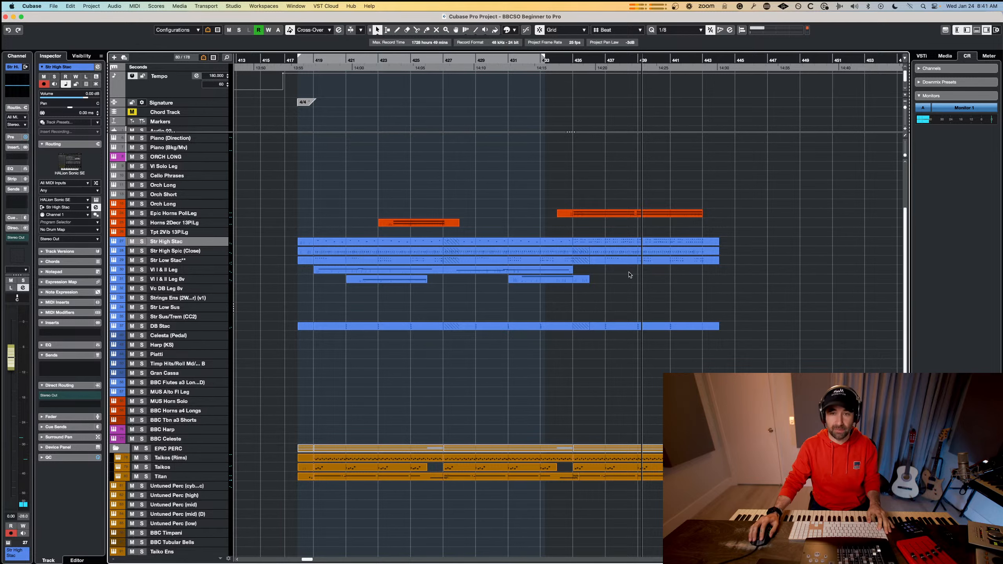
Shift all notes of the Str High Stac part starting at bar 435 slightly later in time.
double_click(635, 250)
left_click_drag(766, 205, 426, 328)
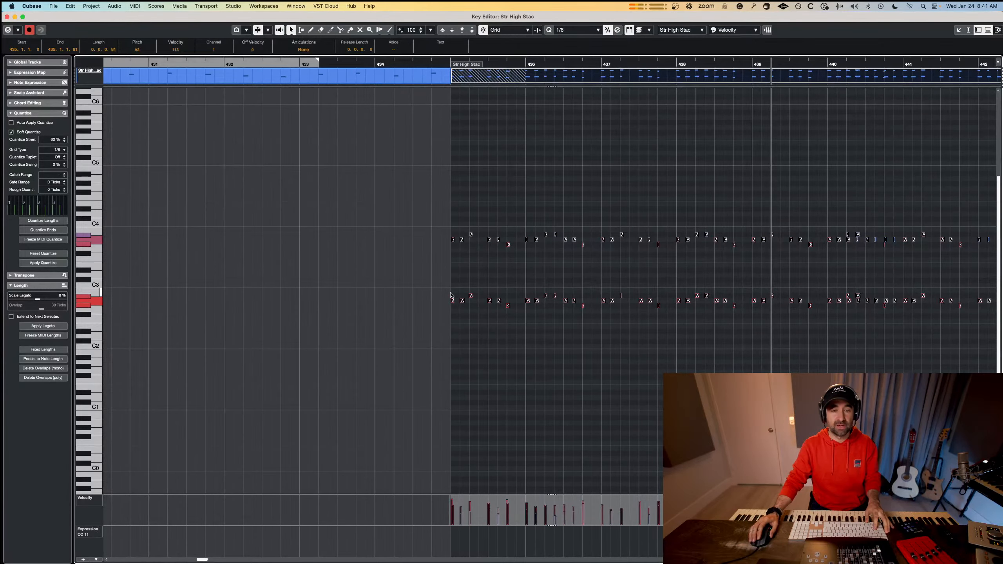
scroll(505, 252, "up", 3)
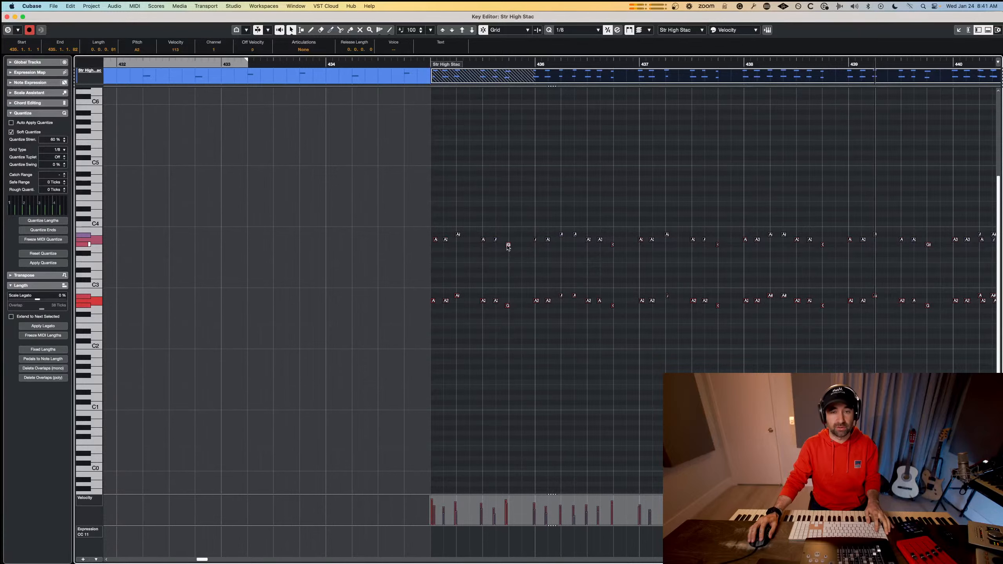
left_click_drag(508, 245, 511, 245)
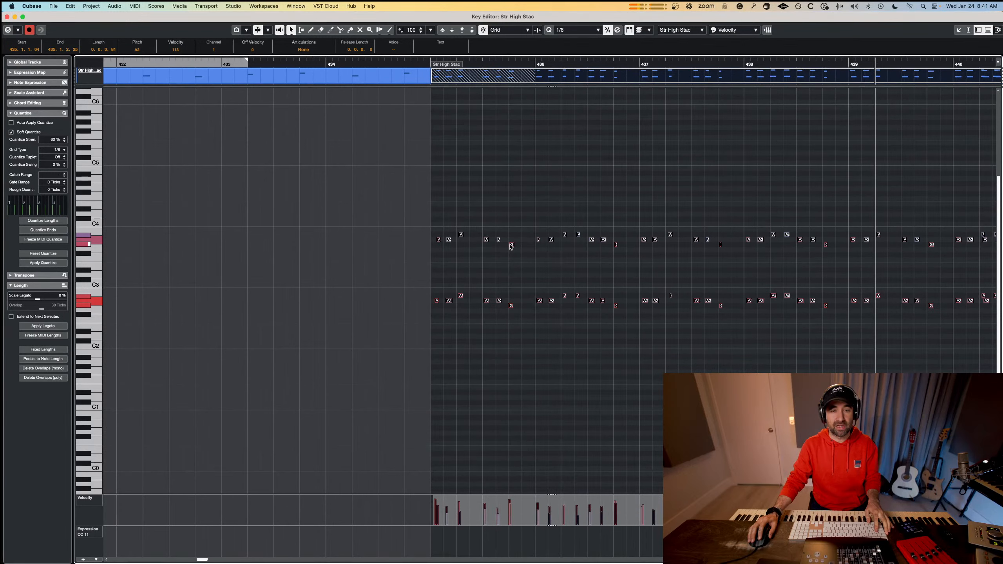
scroll(555, 273, "right", 8)
left_click(555, 273)
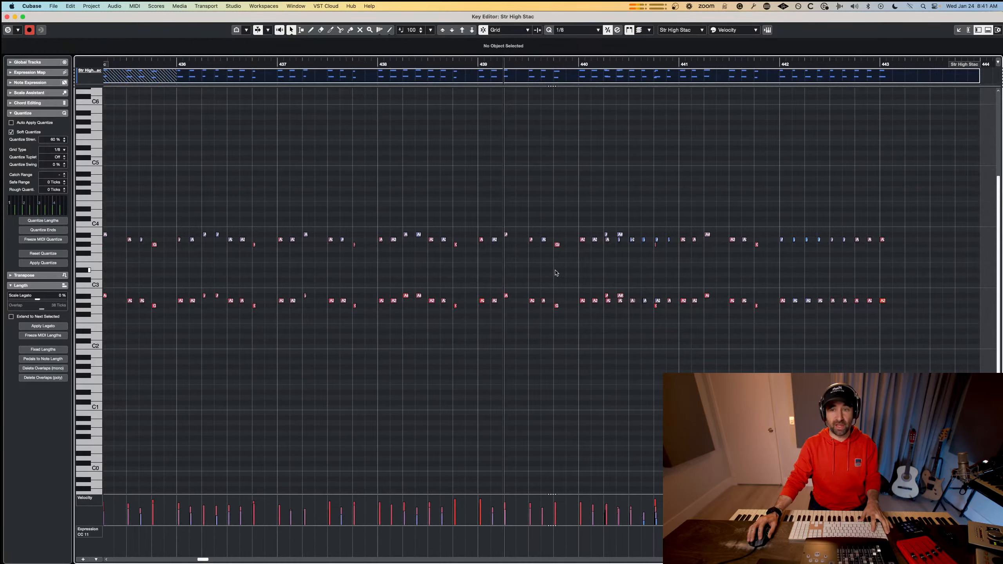
key("Escape")
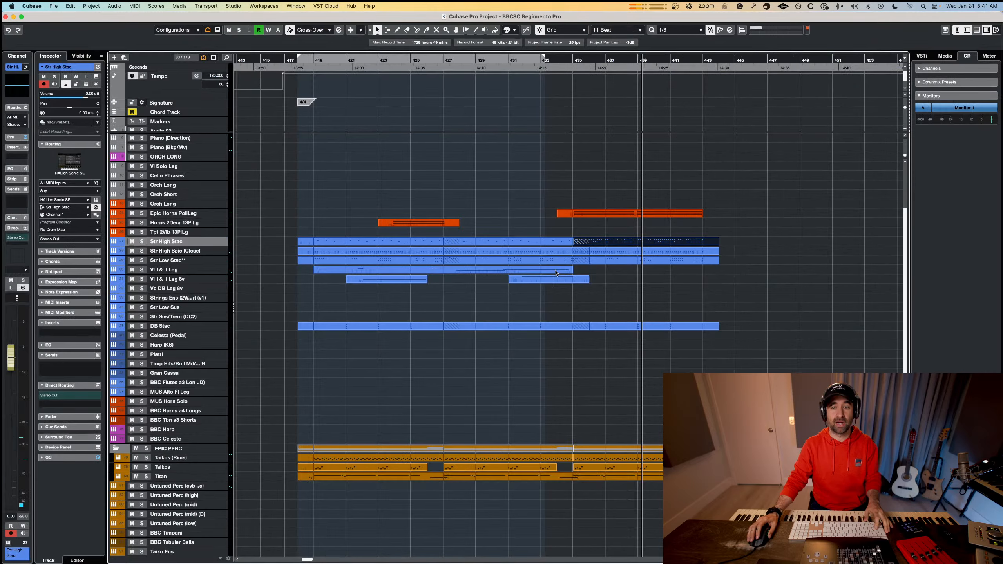
Play the arrangement from bar 418 and open all horn, string and percussion parts together in the Key Editor.
left_click(310, 58)
key("KP_1")
key("space")
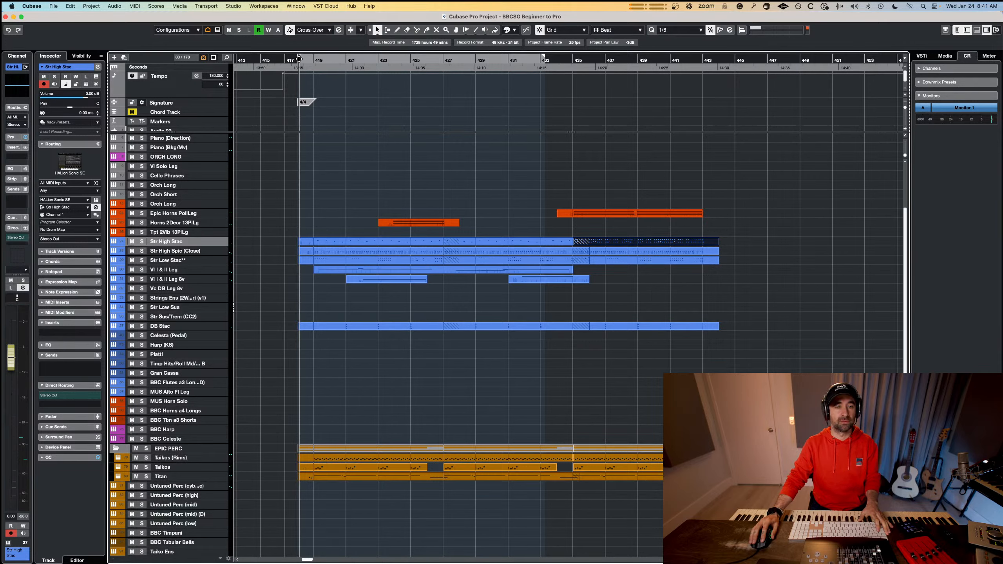
left_click_drag(770, 183, 290, 464)
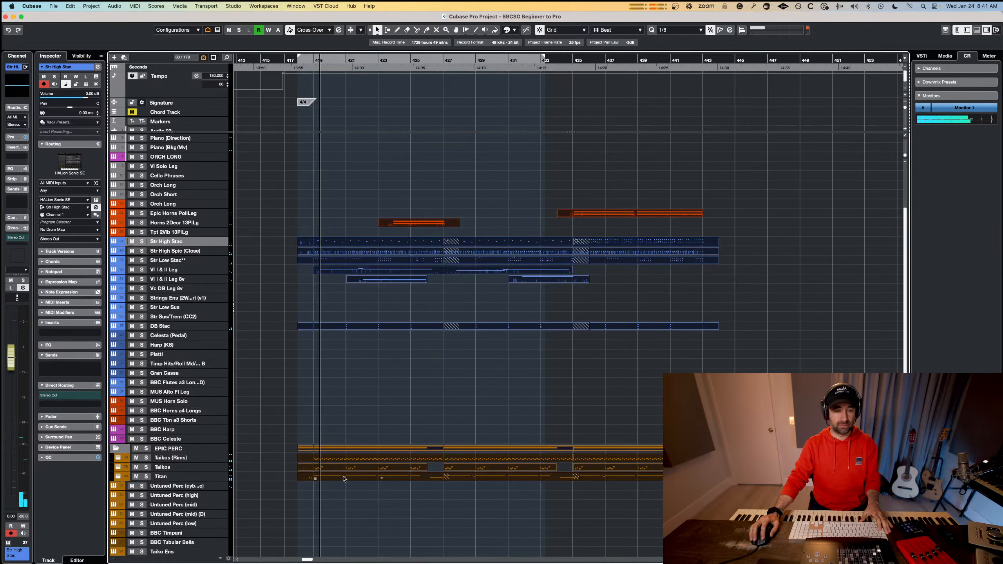
double_click(443, 446)
scroll(485, 396, "down", 3)
scroll(485, 383, "up", 3)
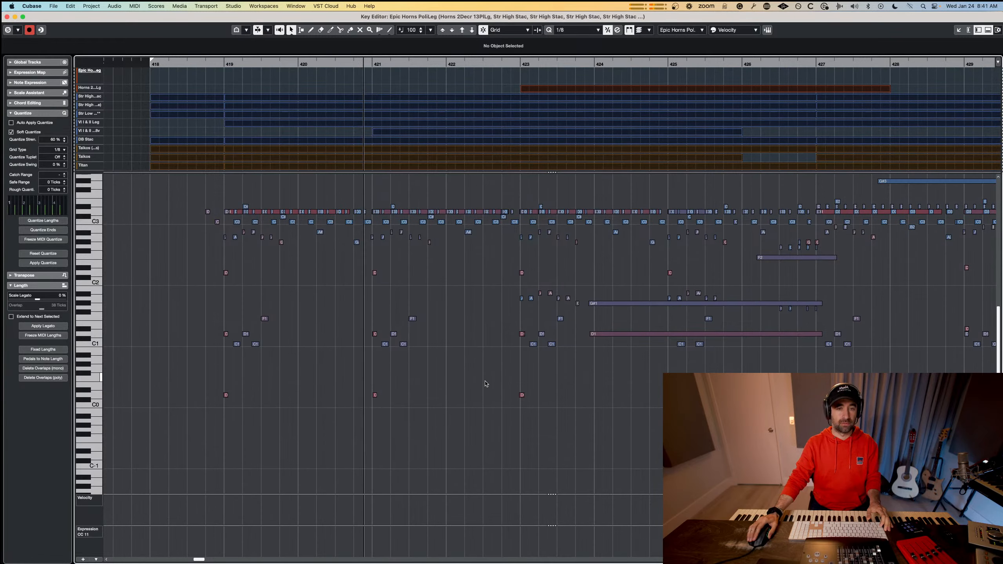
scroll(480, 363, "up", 4)
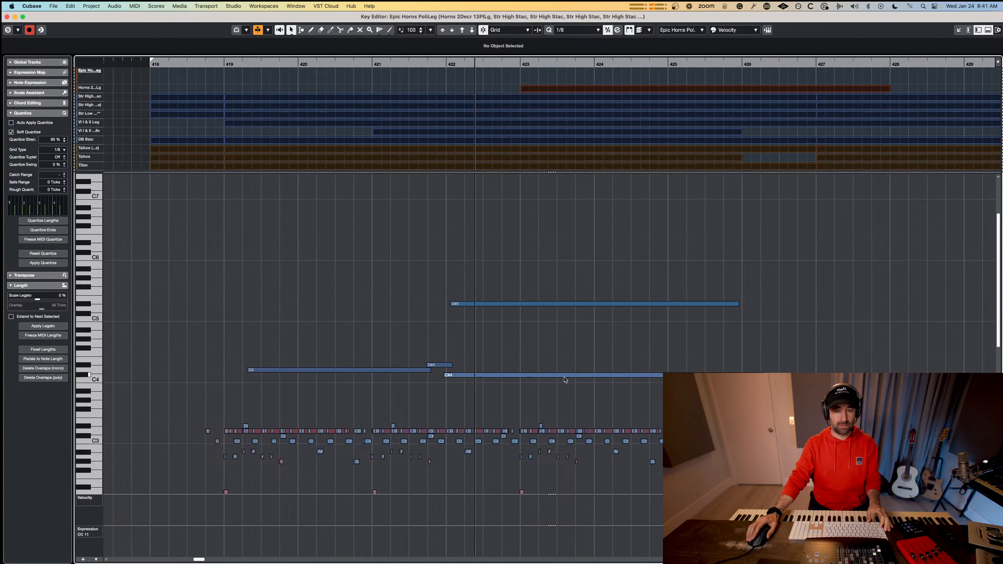
scroll(566, 379, "down", 1)
scroll(566, 380, "down", 3)
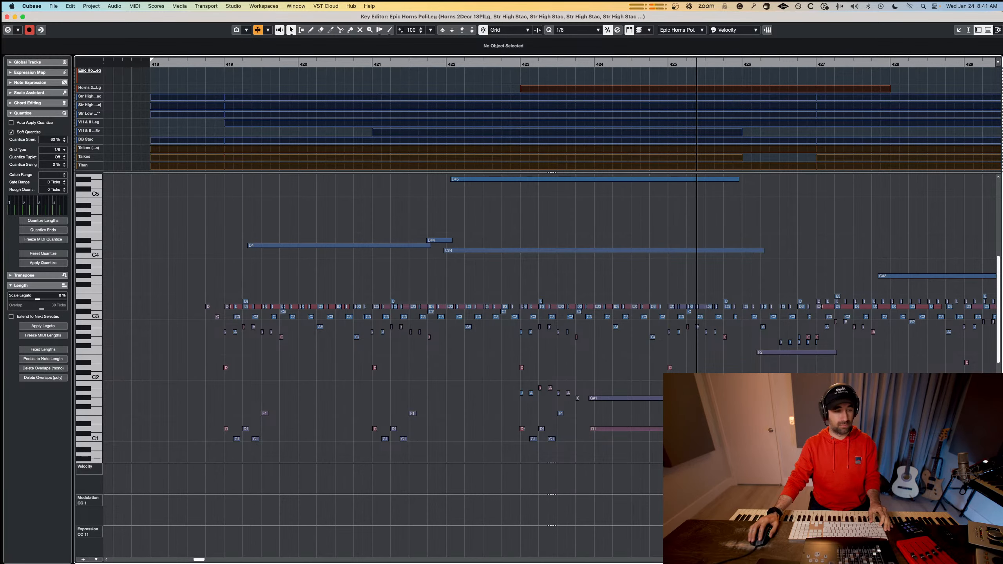
Hide the Velocity, Modulation and Expression controller lanes to give the combined notes more room.
left_click(82, 560)
left_click(95, 555)
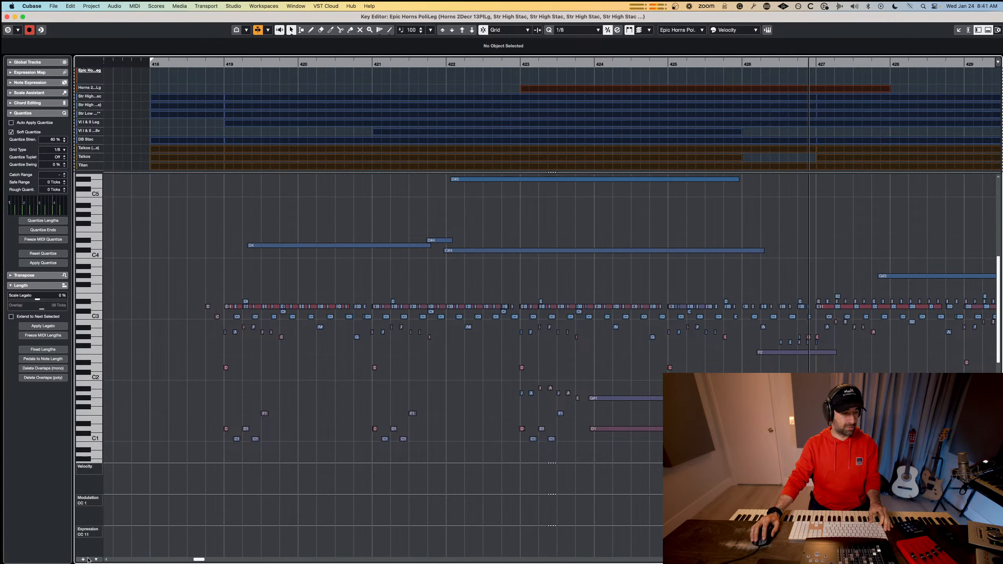
left_click(94, 561)
left_click(113, 556)
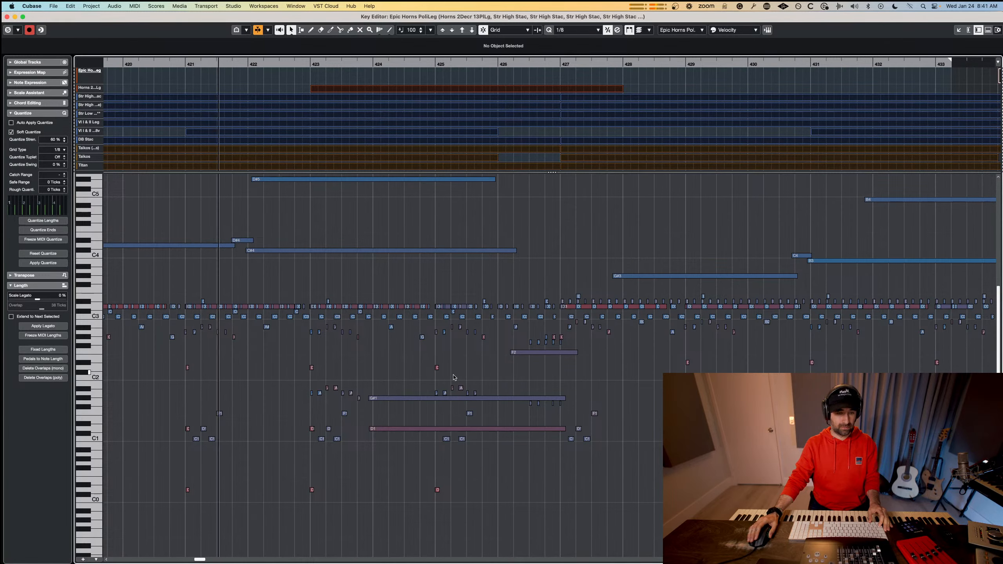
Review the combined notes of all parts up to bar 441 during playback, and return to the project.
scroll(454, 377, "down", 3)
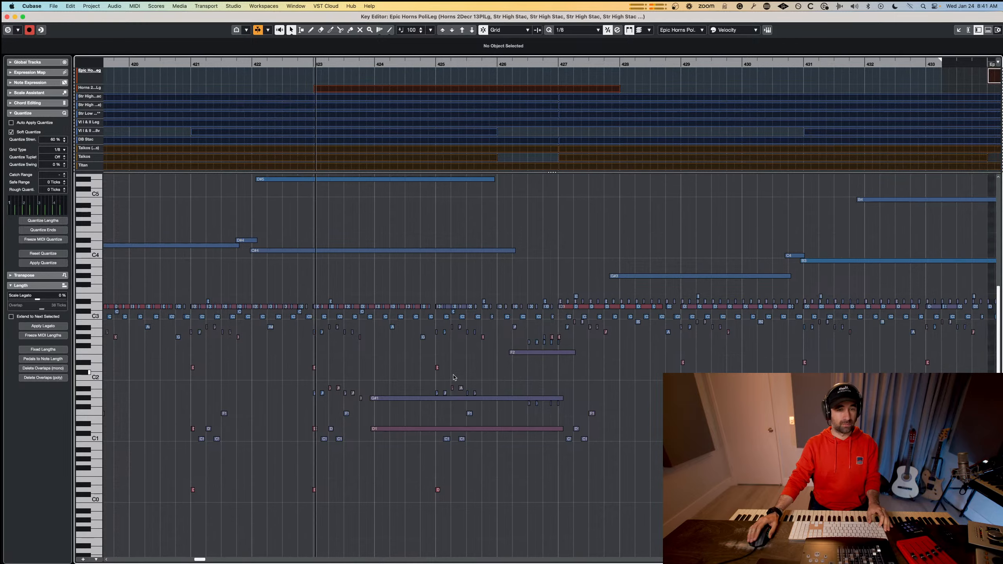
scroll(457, 376, "up", 1)
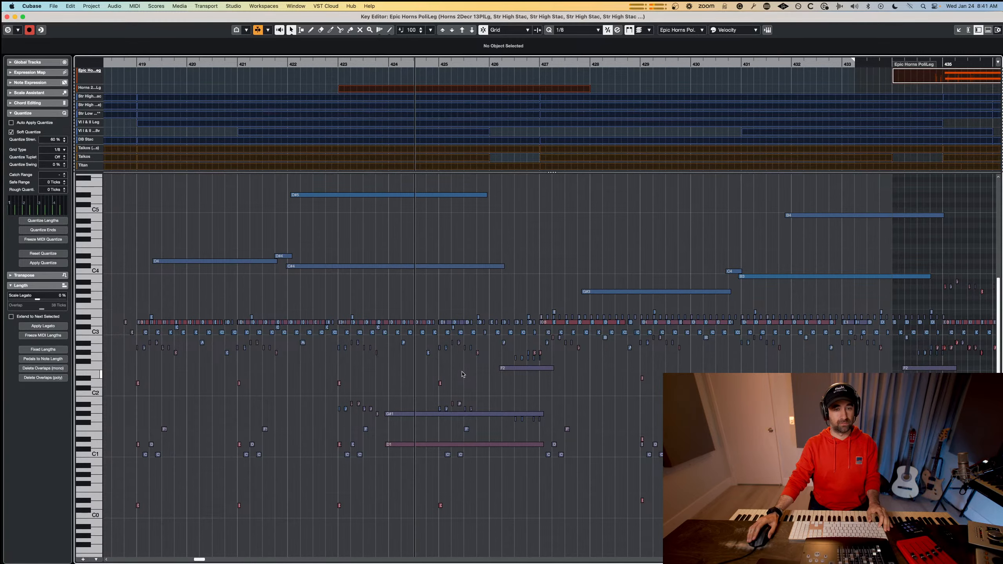
scroll(460, 376, "right", 5)
scroll(462, 375, "right", 3)
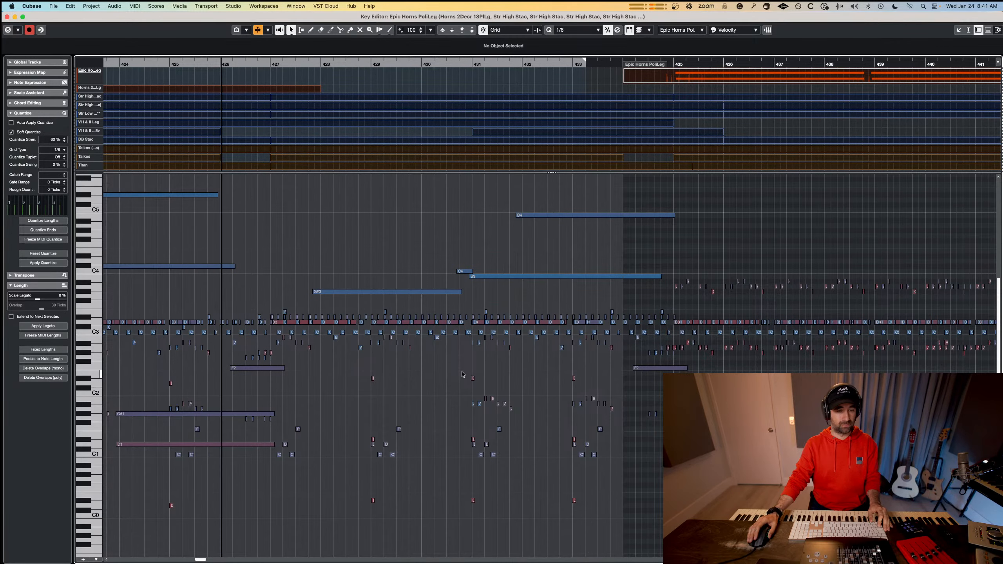
scroll(463, 374, "down", 2)
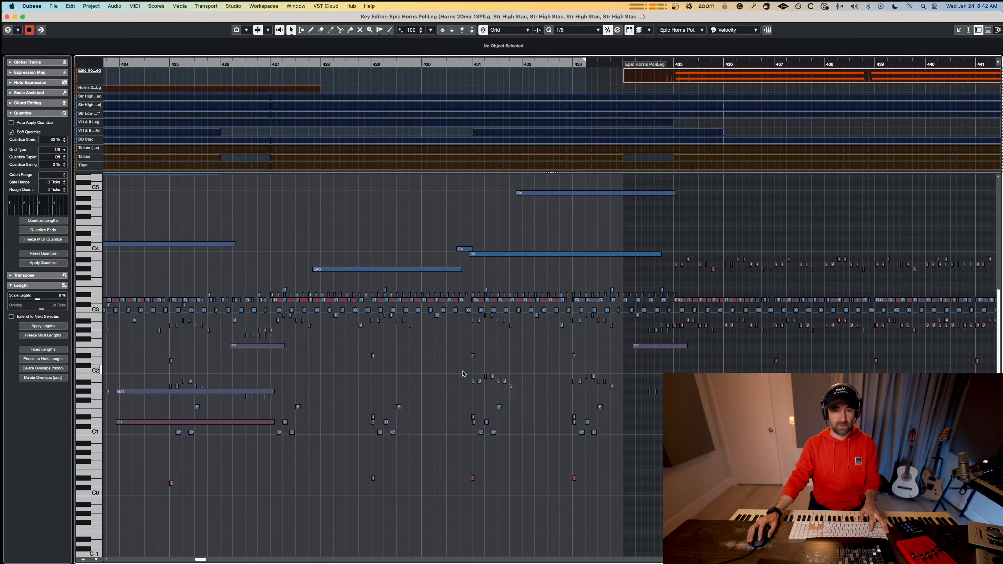
key("super+w")
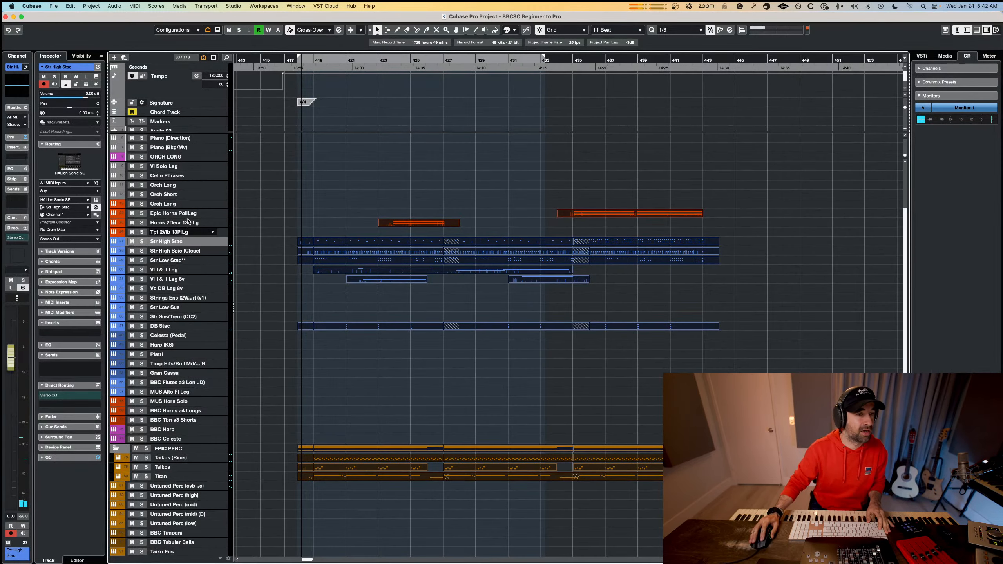
Perform a line on the Piano (Direction) track over playback from about bar 430, and insert it as a retrospective recording.
scroll(188, 192, "up", 5)
left_click(187, 230)
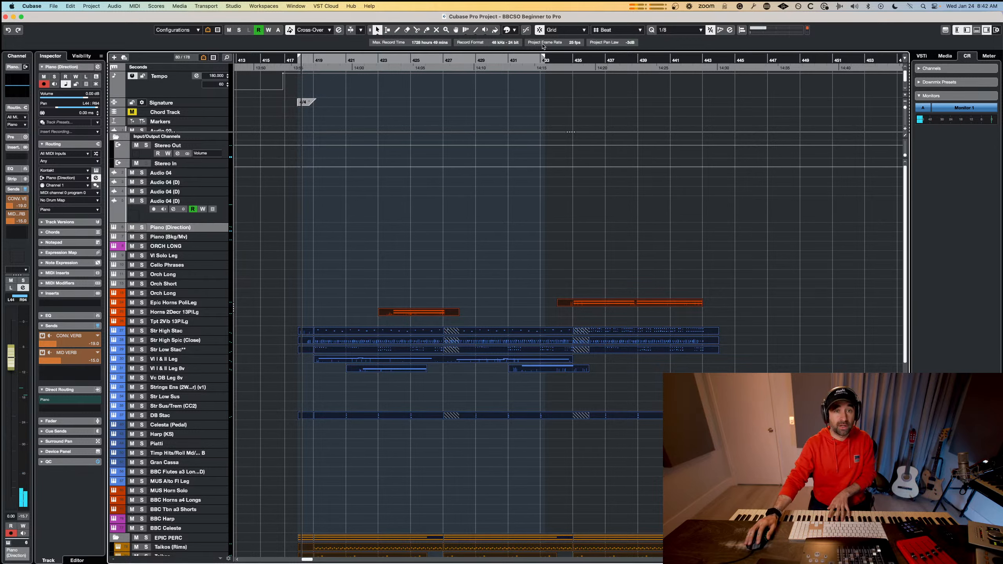
left_click(441, 57)
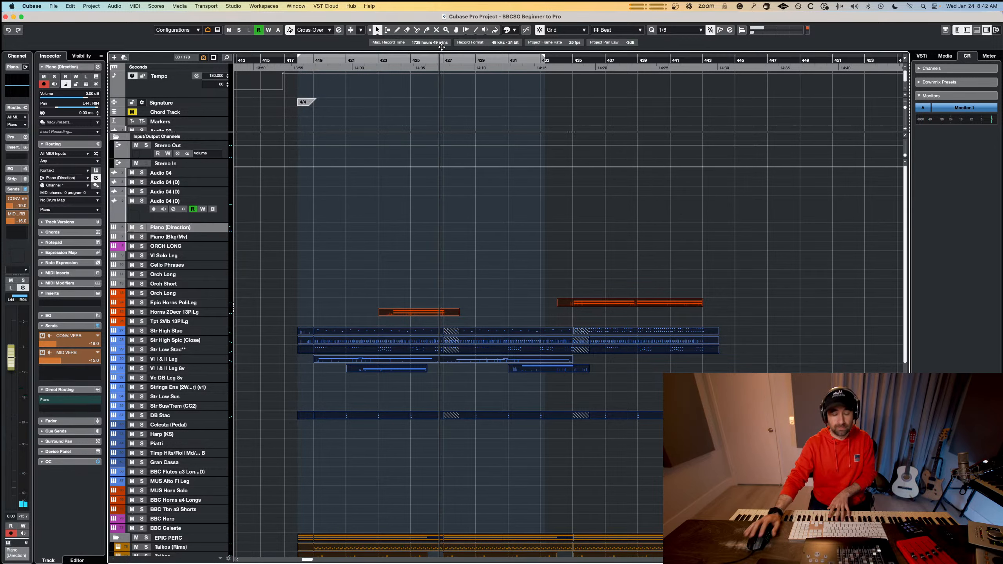
key("space")
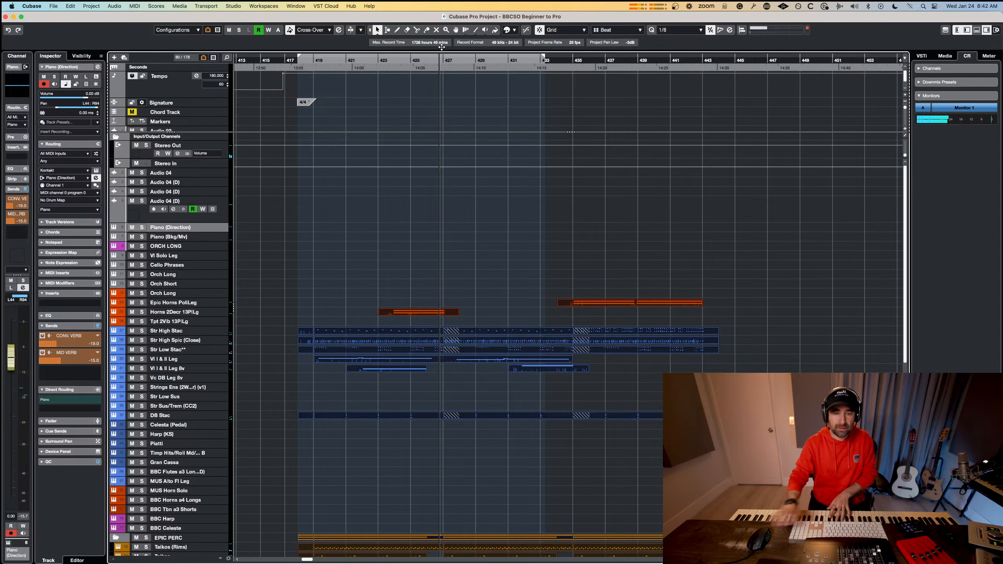
left_click(491, 59)
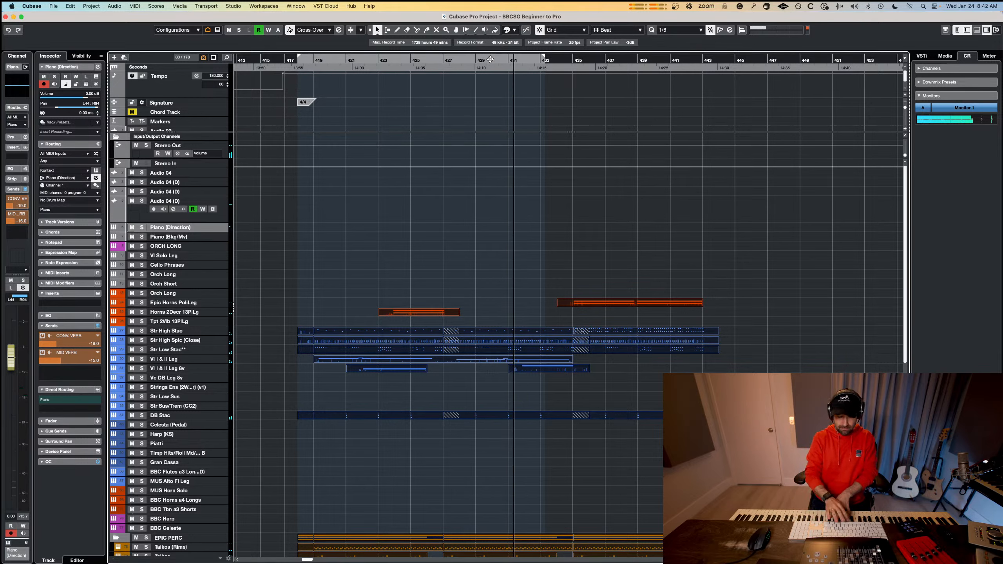
left_click(490, 59)
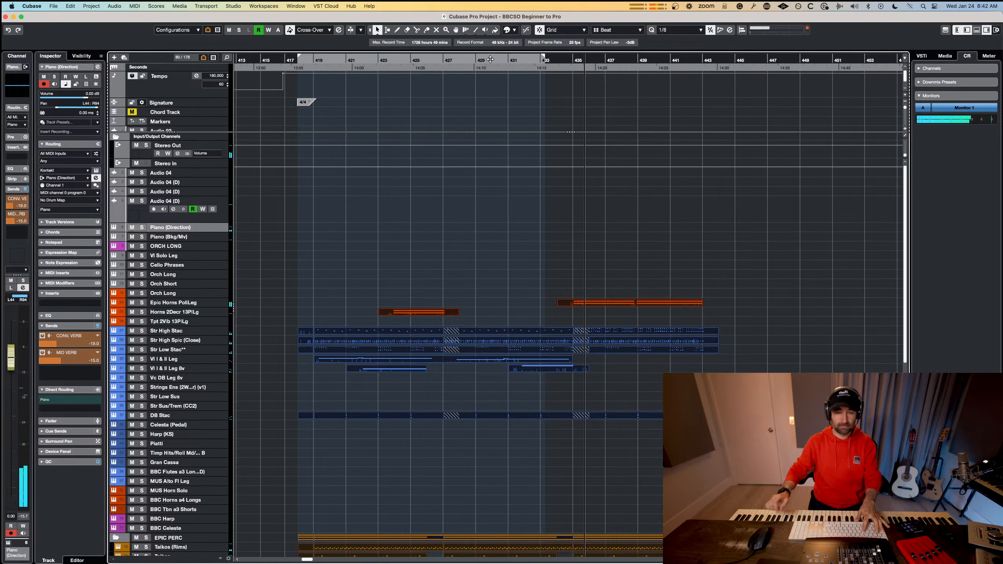
key("shift+KP_Multiply")
Perform a line on the Celesta (Pedal) track over playback from about bar 430, insert it retrospectively, and check its notes.
left_click(499, 58)
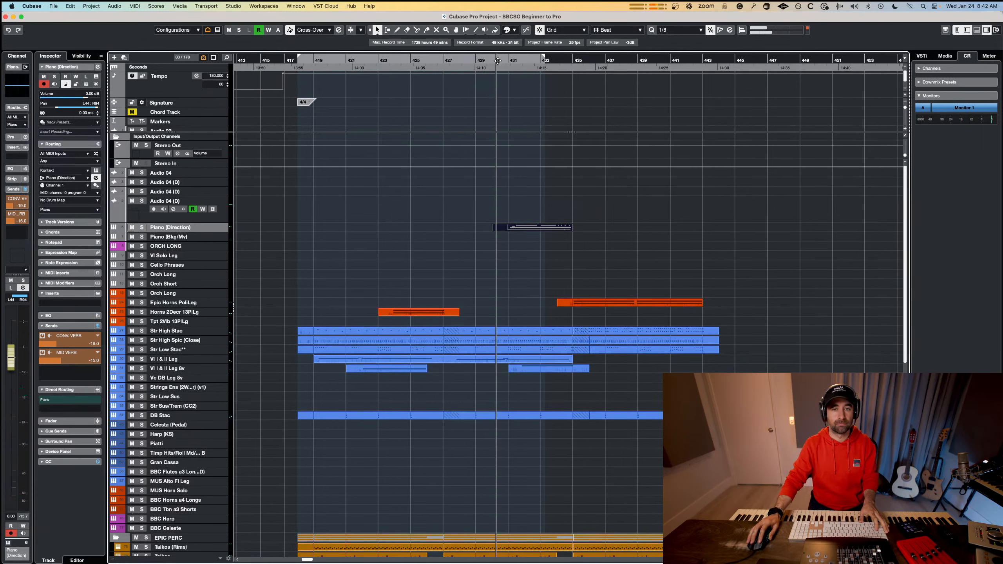
left_click(174, 425)
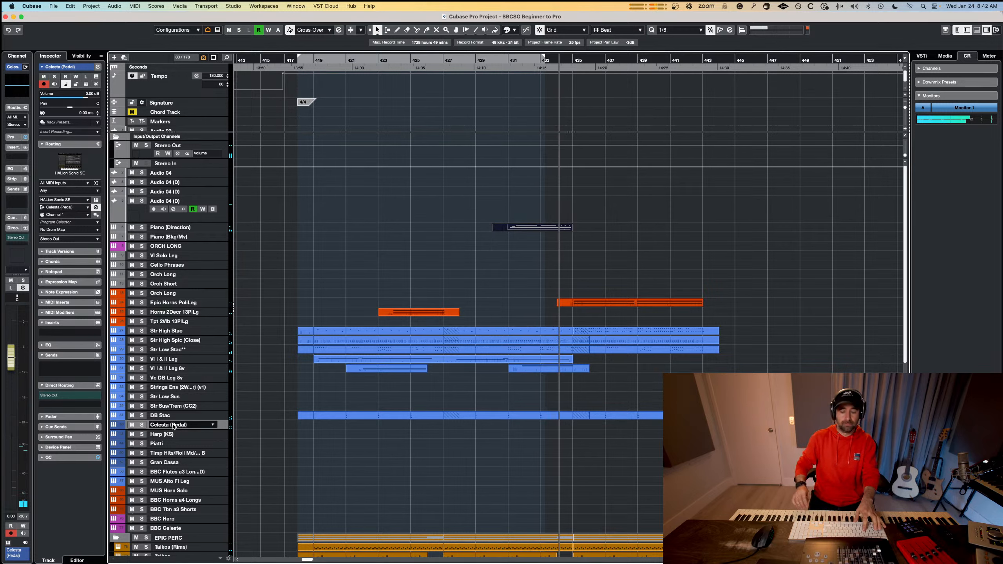
key("shift+KP_Multiply")
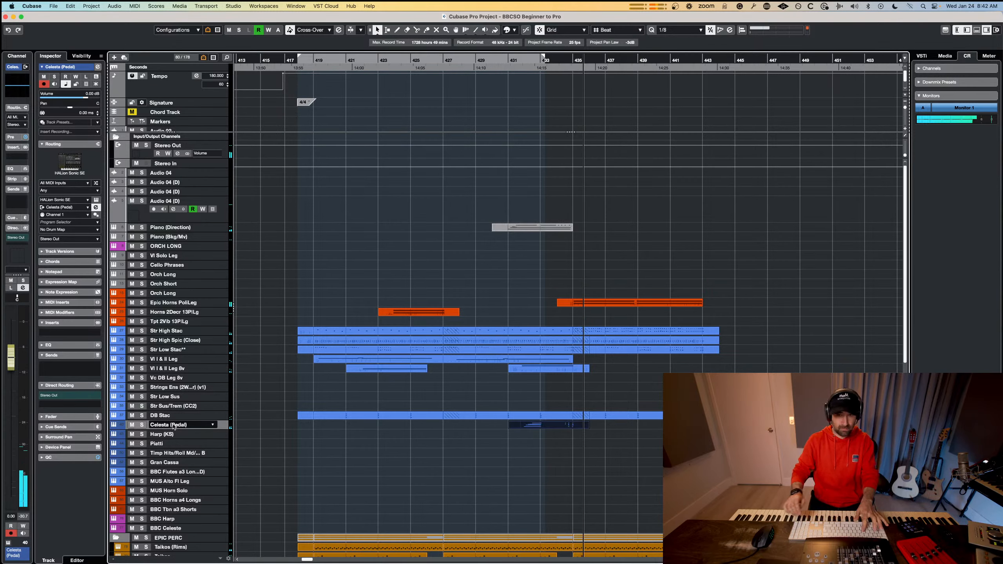
key("space")
double_click(563, 425)
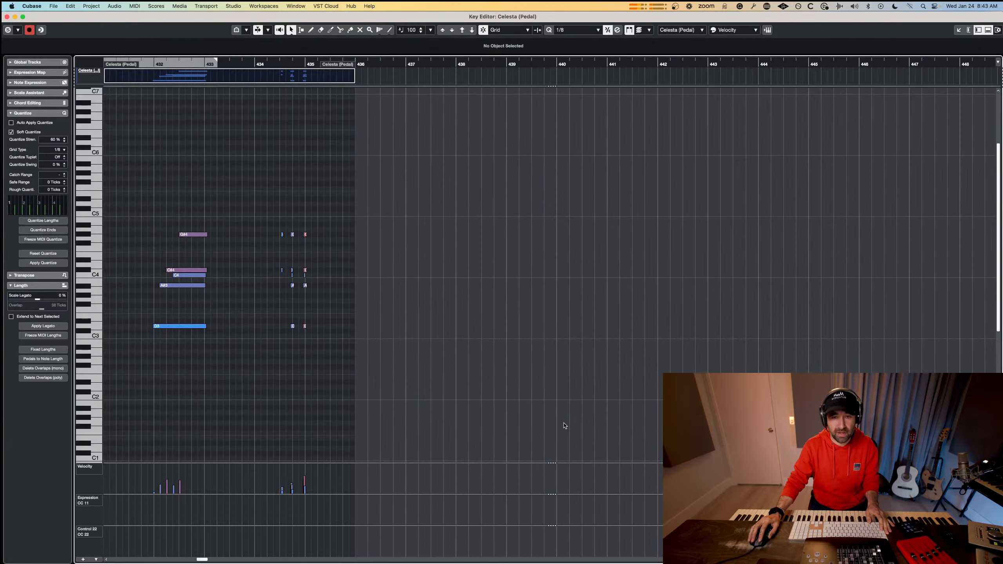
key("Escape")
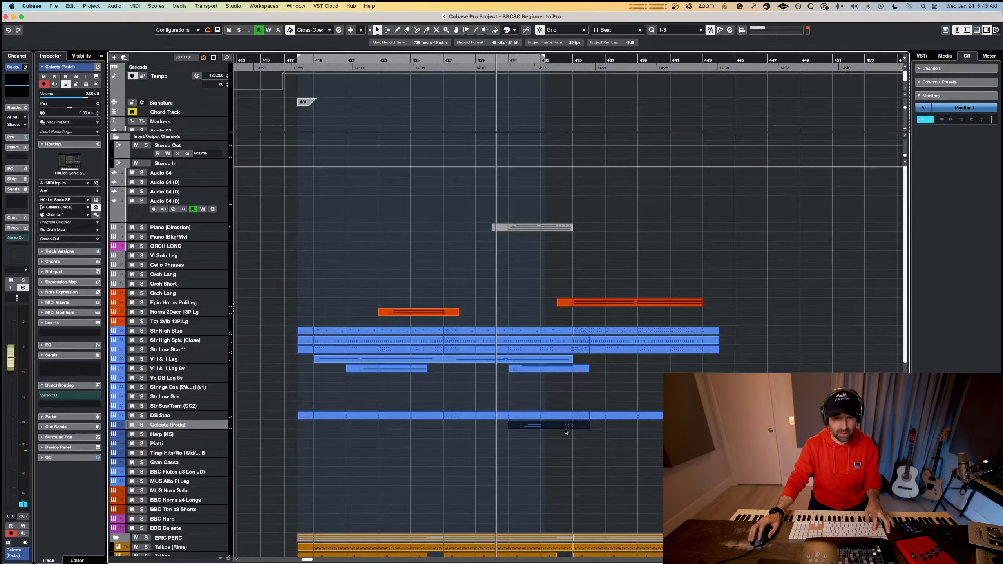
Open the piano part together with the celesta part, lower the velocity of the long A4 note, and audition from bar 431.
double_click(541, 228)
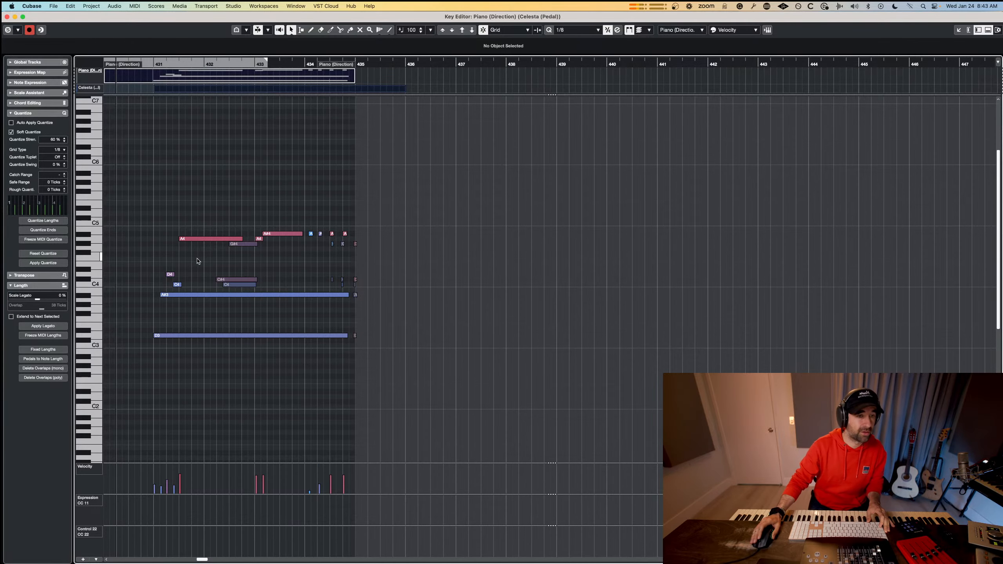
scroll(178, 258, "up", 4)
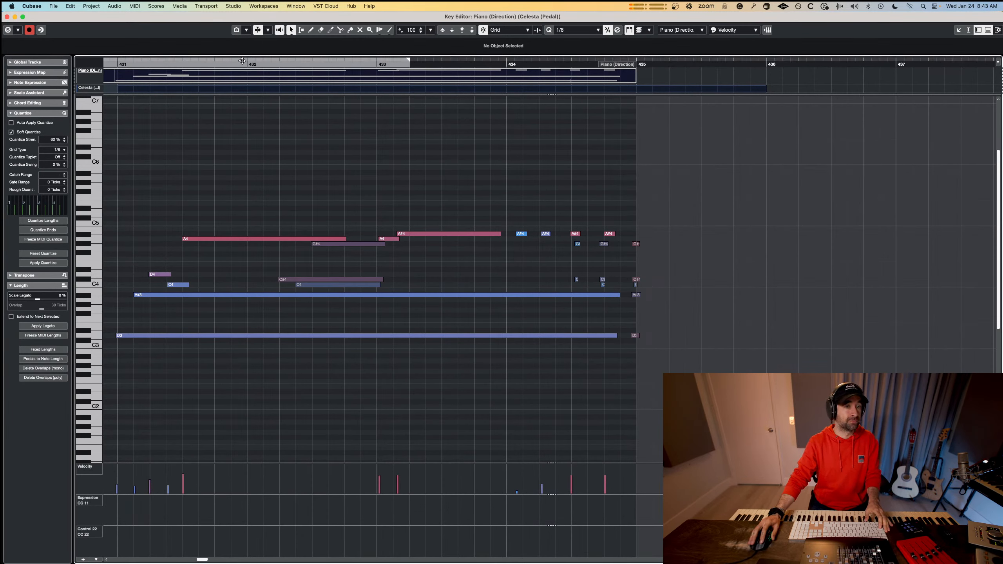
left_click_drag(231, 65, 118, 65)
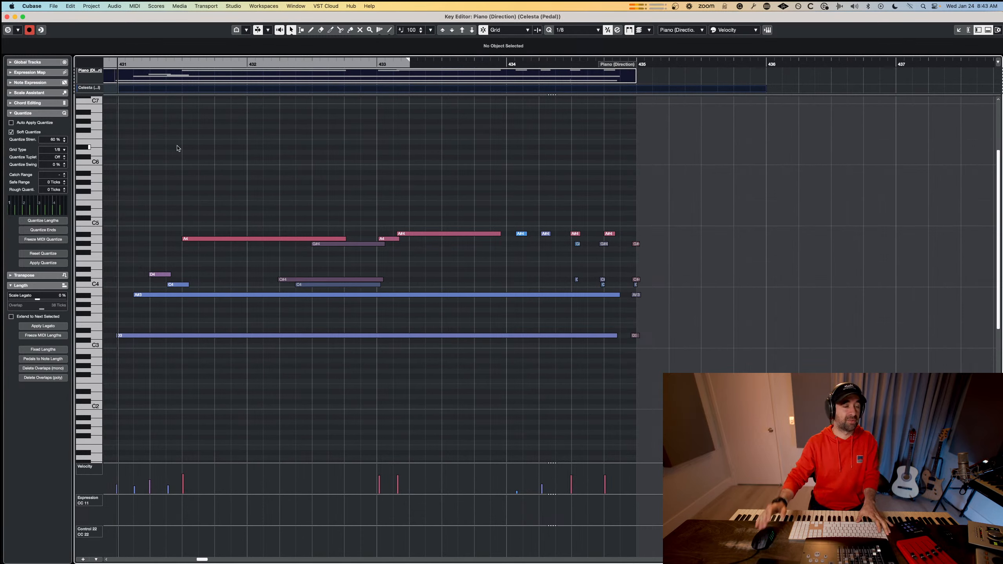
key("space")
key("space")
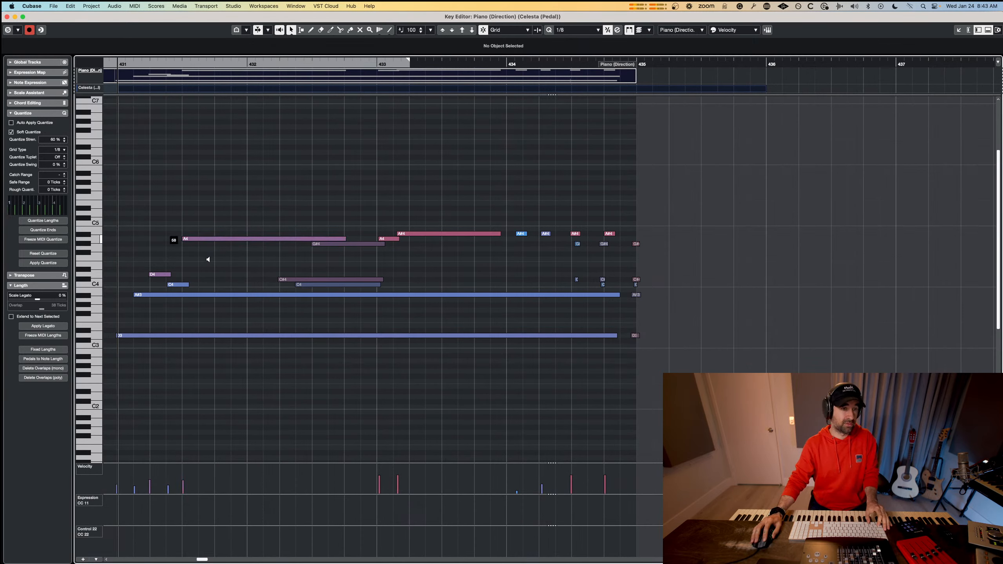
key("space")
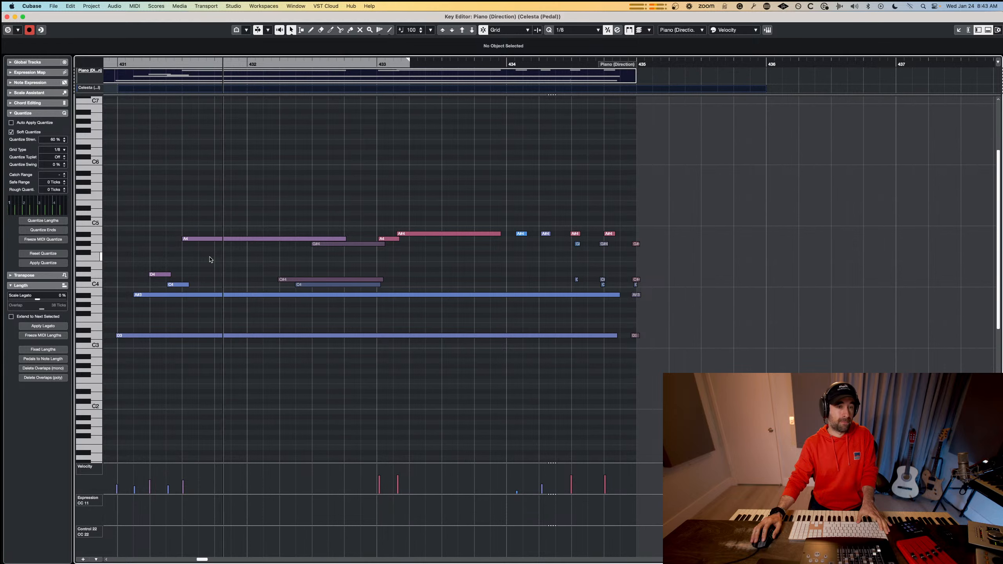
key("space")
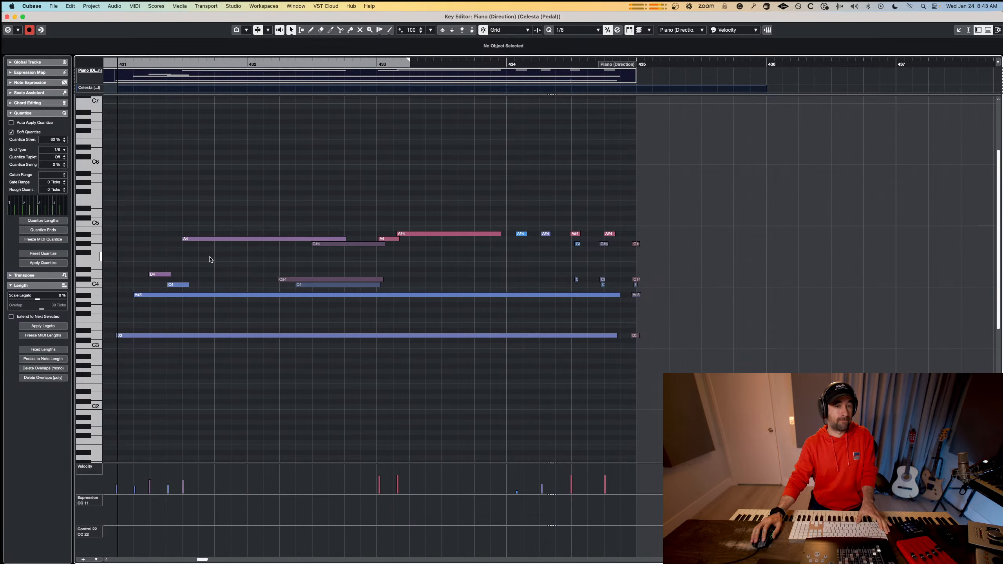
Lower the velocities of the G#4, A4 and A#4 melody notes across the celesta and piano parts around bars 432–433, and replay the passage.
left_click(349, 243)
left_click(339, 269)
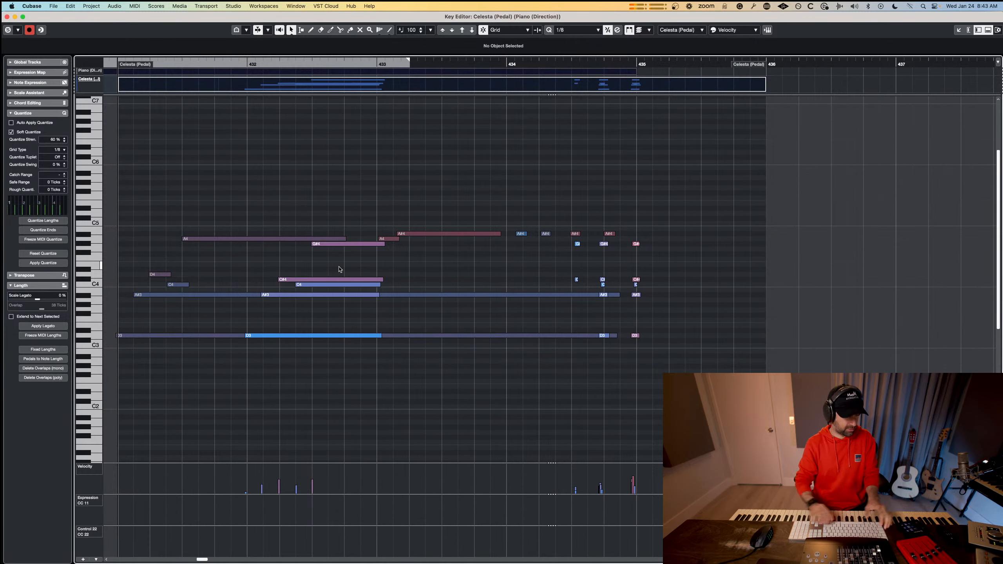
key("space")
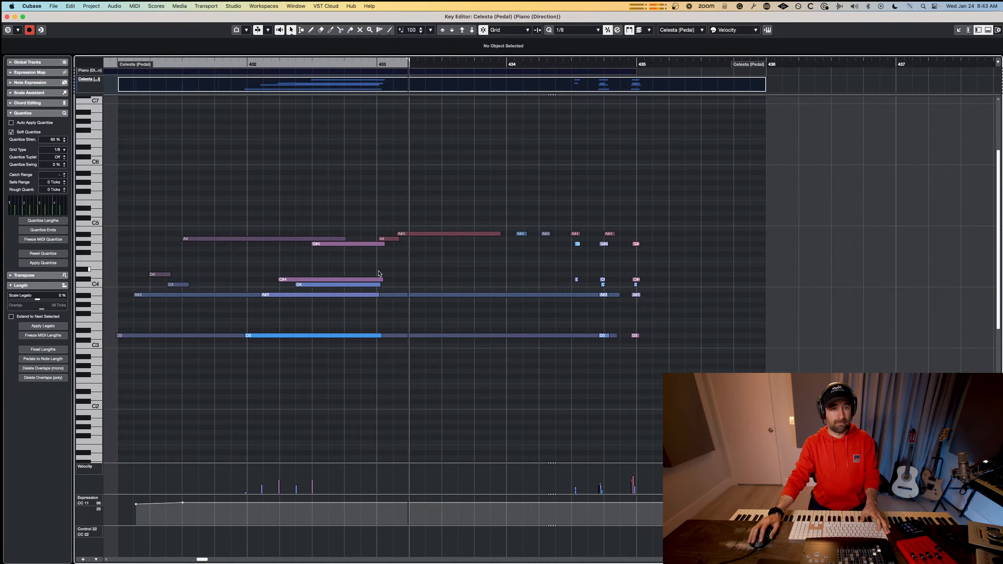
key("space")
left_click_drag(383, 222, 423, 245)
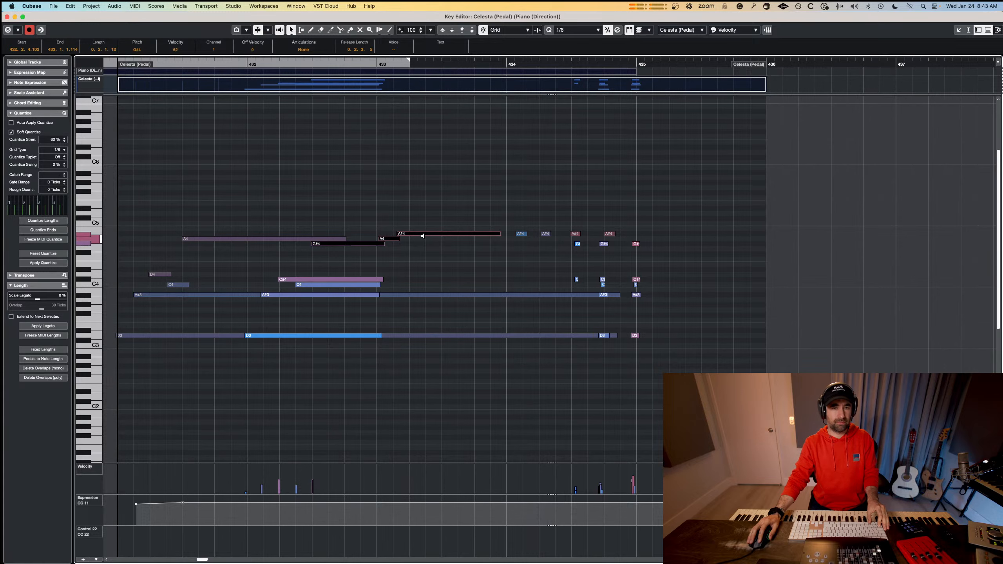
left_click(422, 236)
left_click(427, 252)
key("space")
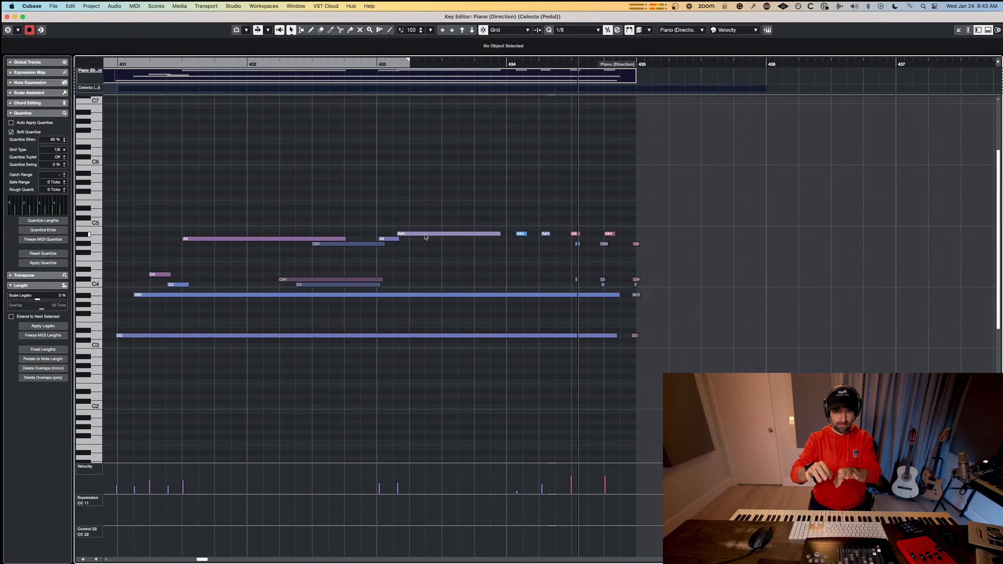
Stop playback, select the short high notes just before bar 435, and return to the project arrangement.
key("space")
left_click_drag(647, 219, 576, 234)
left_click(583, 207)
key("Return")
scroll(500, 264, "down", 4)
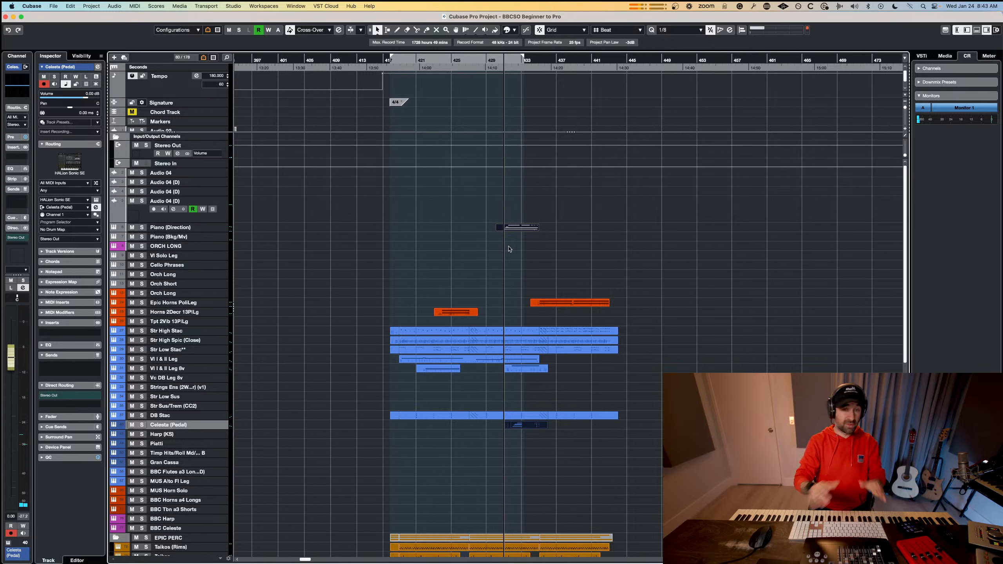
Review the layered arrangement from about bar 418 to its end near bar 443.
scroll(509, 249, "down", 3)
scroll(512, 250, "right", 4)
scroll(512, 250, "left", 2)
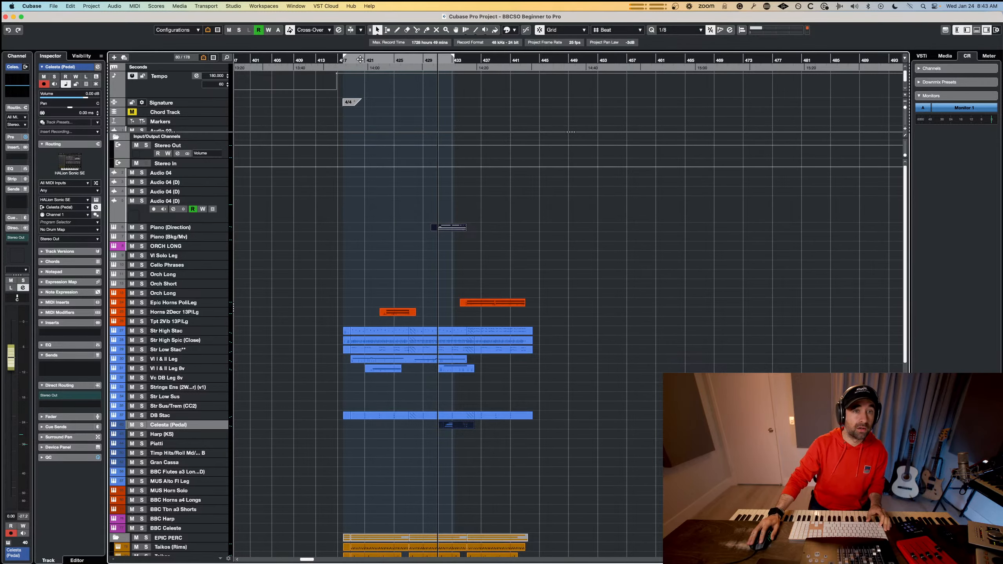
left_click_drag(360, 59, 350, 80)
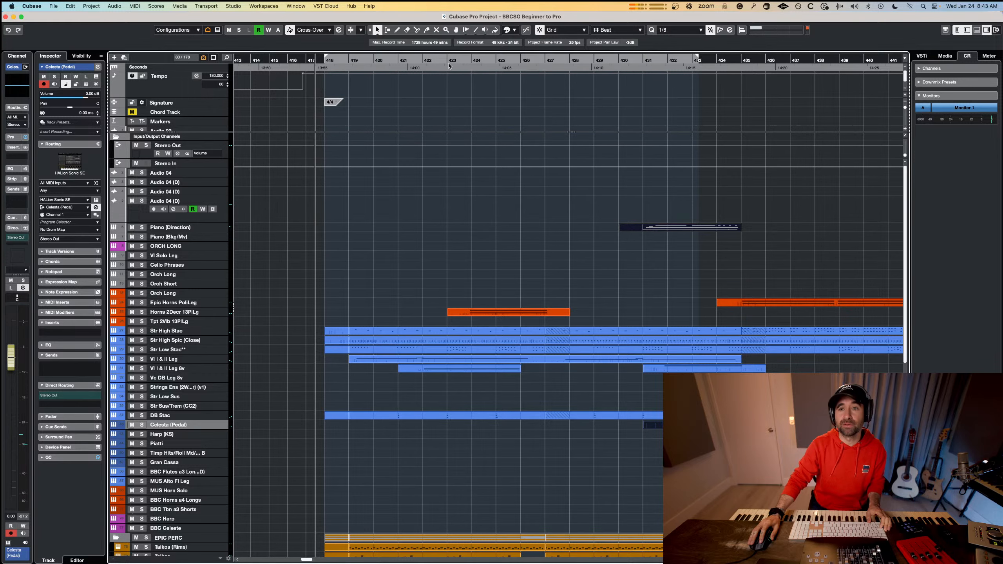
scroll(798, 106, "right", 3)
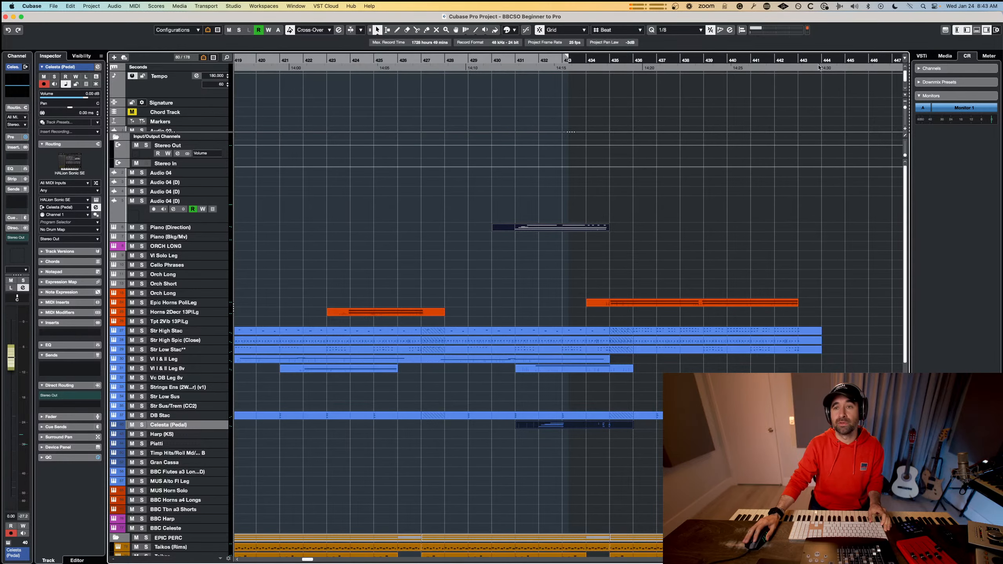
scroll(578, 201, "down", 5)
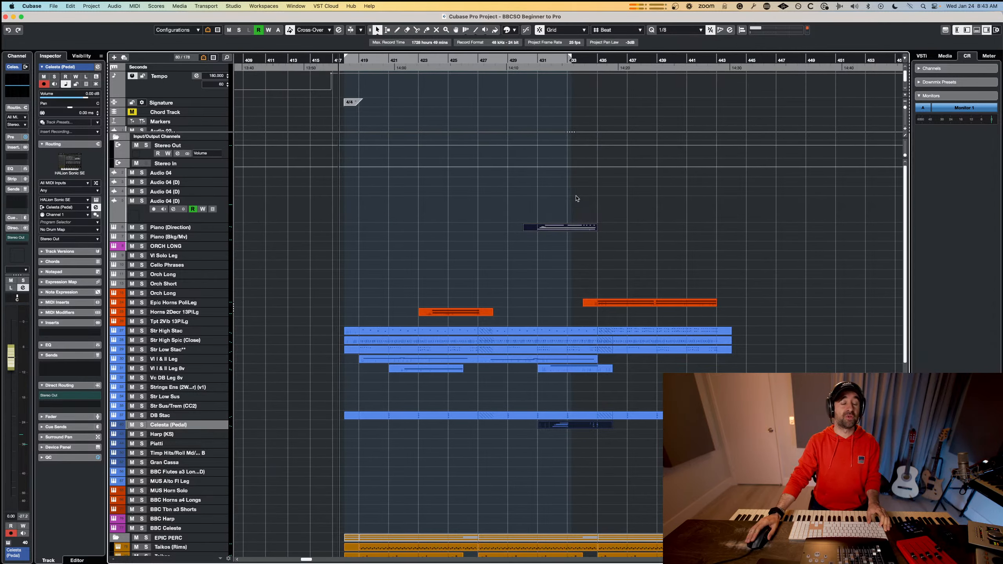
scroll(582, 203, "down", 3)
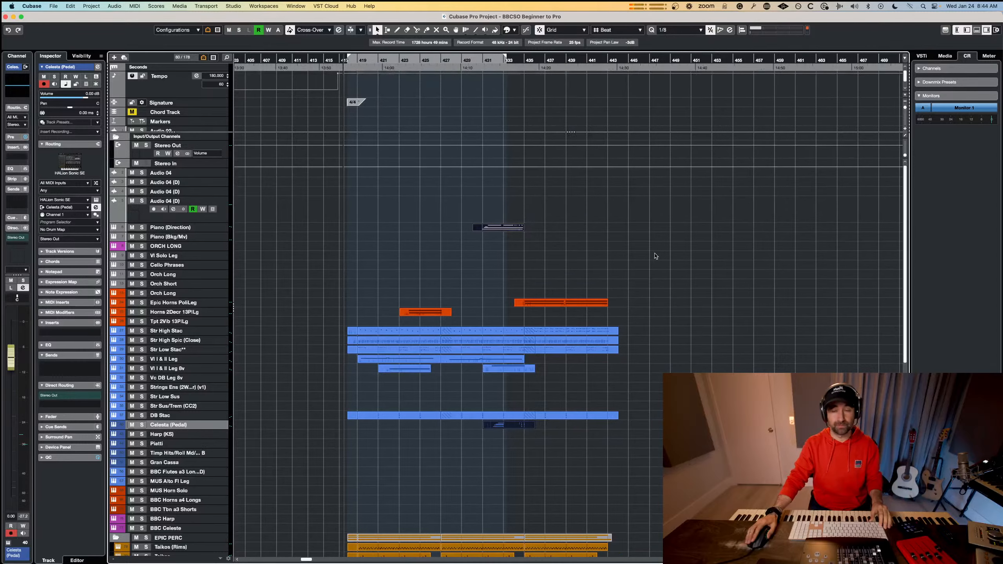
scroll(656, 256, "right", 5)
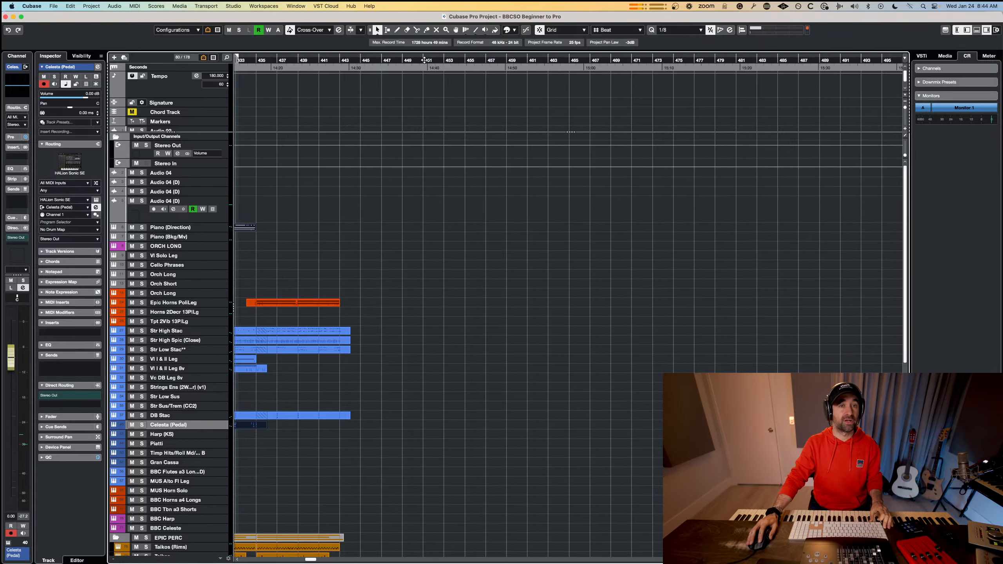
Look at the empty stretch around bar 457, and examine the track list down to the percussion and pulse tracks.
left_click(424, 59)
scroll(448, 286, "right", 3)
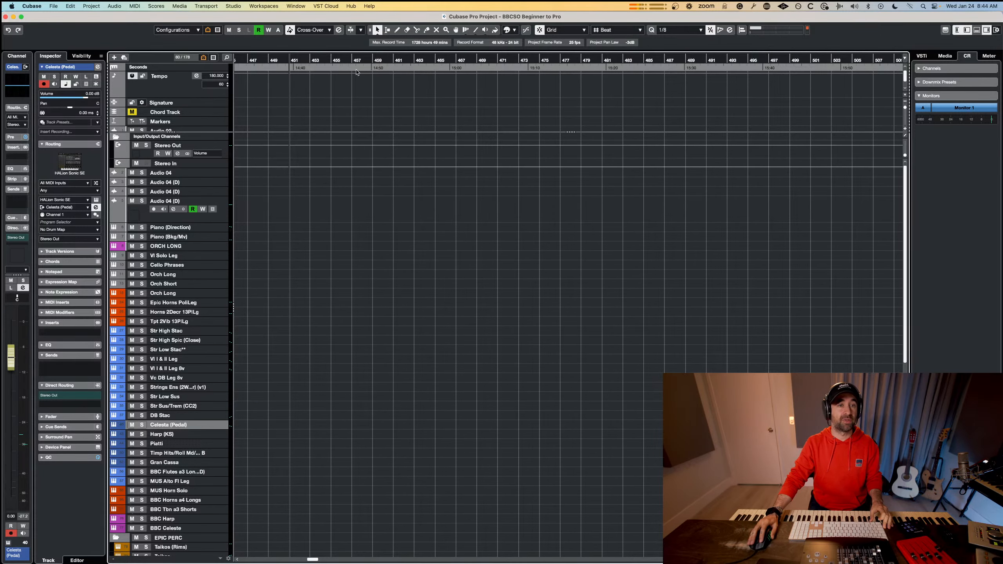
left_click(352, 61)
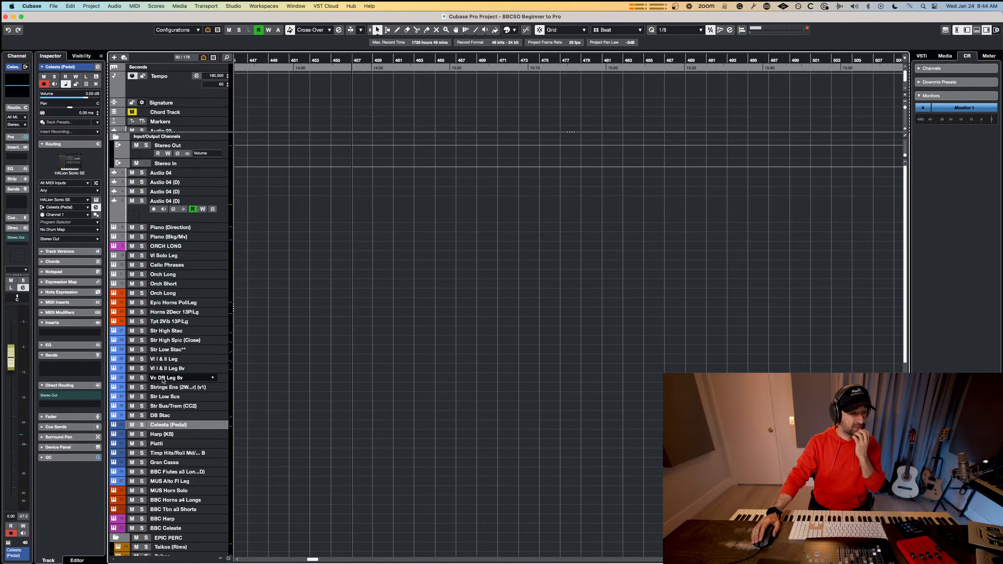
scroll(165, 377, "down", 6)
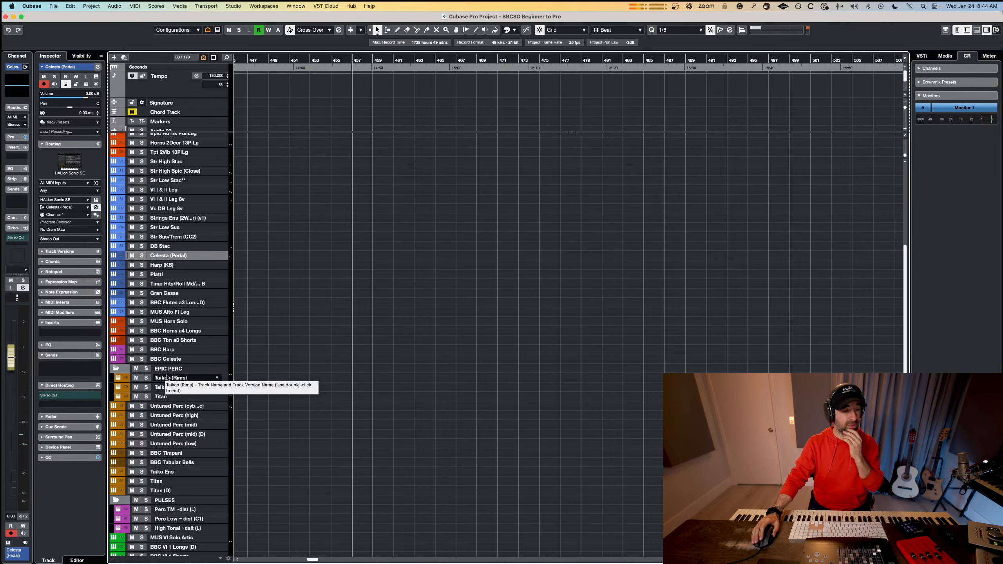
scroll(165, 378, "up", 6)
scroll(166, 377, "down", 3)
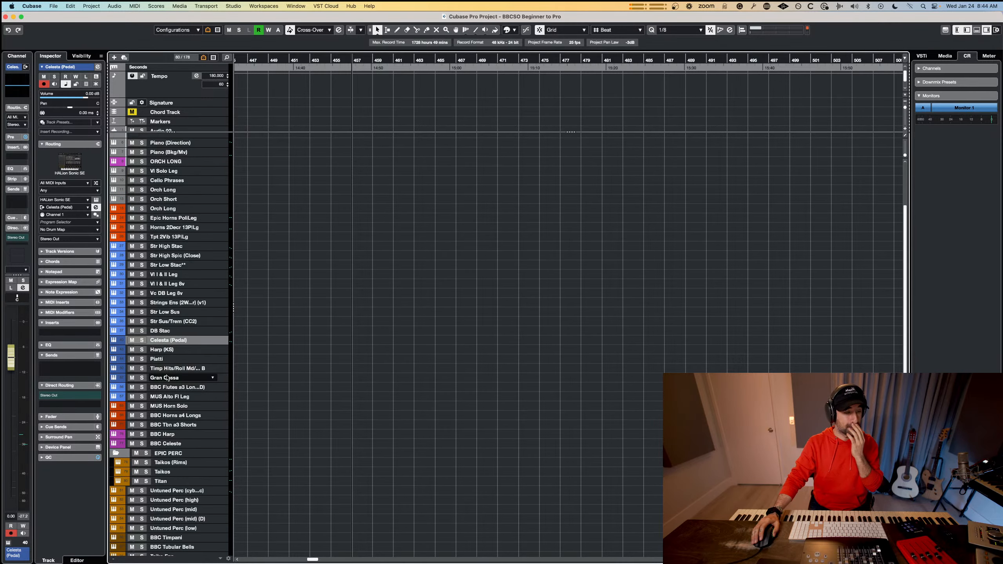
Select the BBC Celeste track as the insertion point, and open the import options for tracks from the project M4 YouNeedABreak v1.0.
left_click(177, 454)
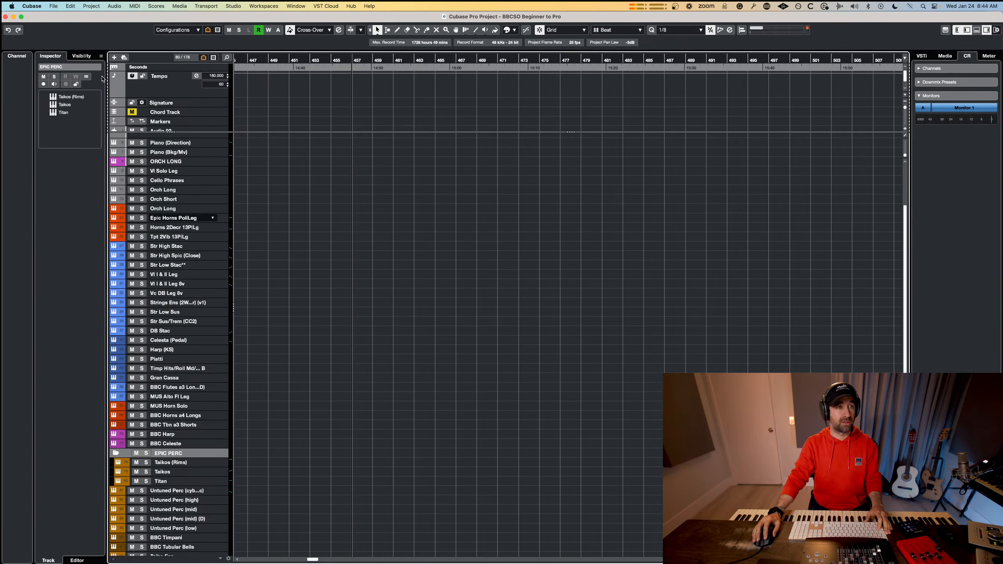
left_click(53, 6)
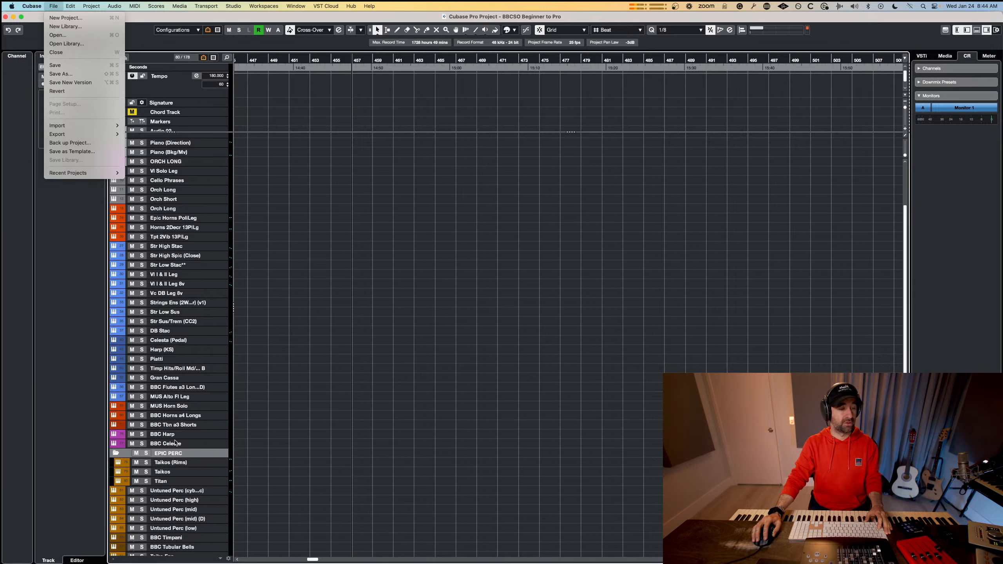
left_click(175, 442)
left_click(53, 5)
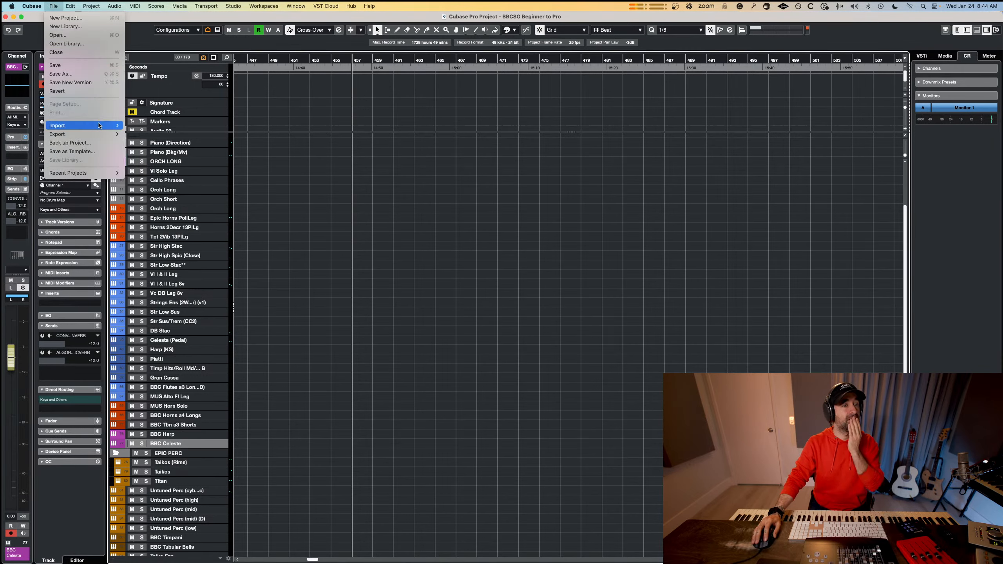
mouse_move(99, 126)
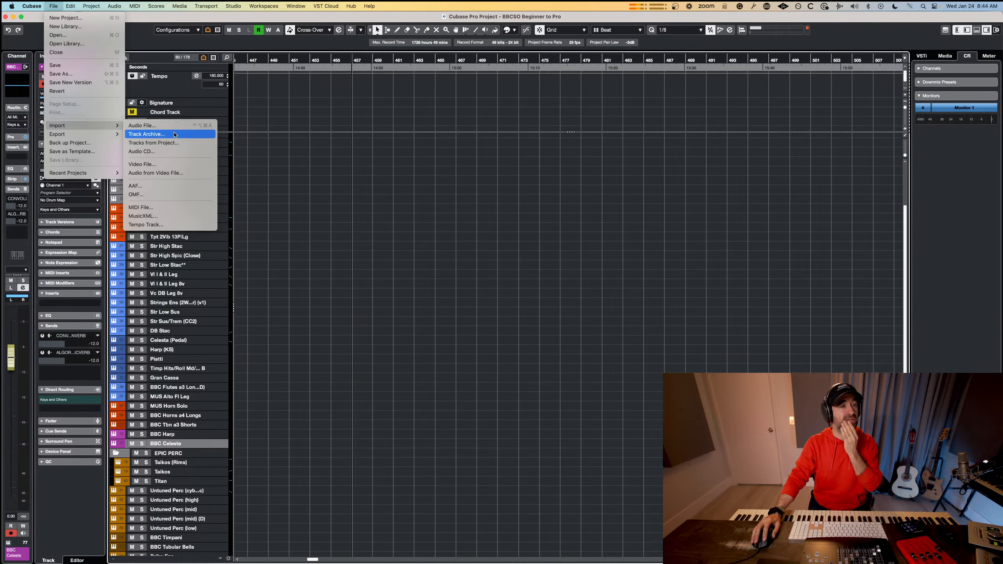
left_click(240, 163)
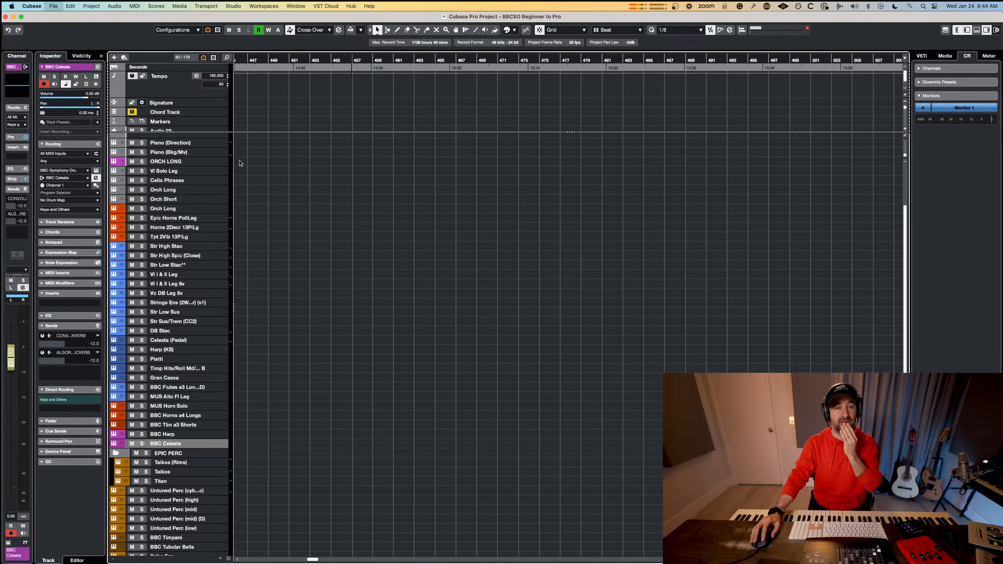
double_click(590, 226)
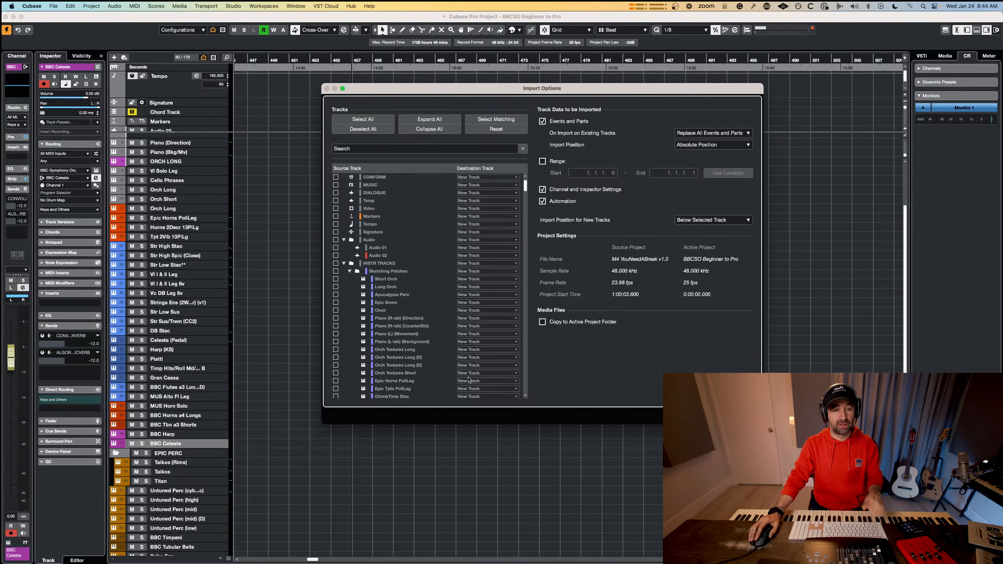
Look through the source tracks down to the pulses and textures, and try marking the TDS folder for import.
scroll(417, 352, "down", 10)
scroll(415, 351, "down", 15)
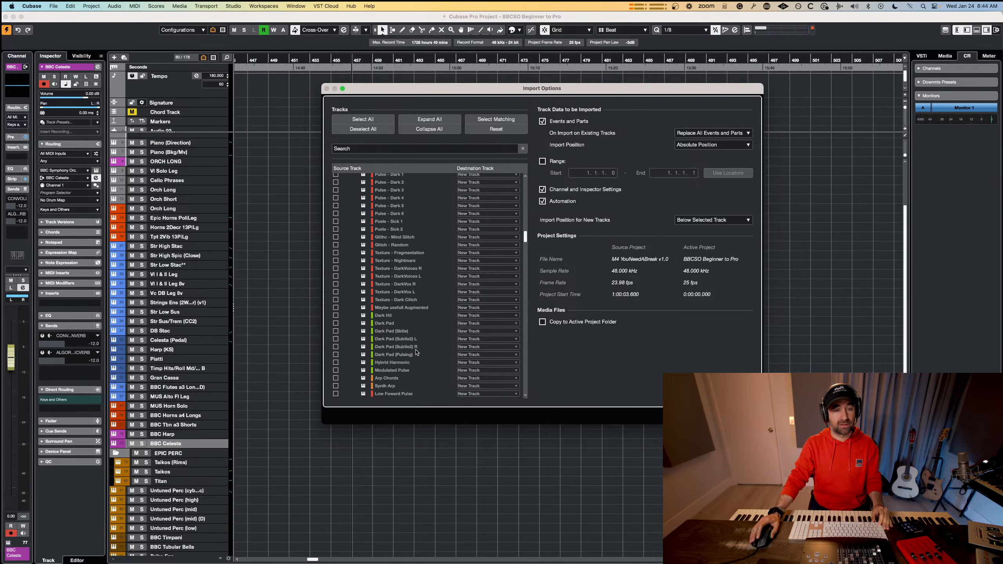
scroll(416, 352, "down", 15)
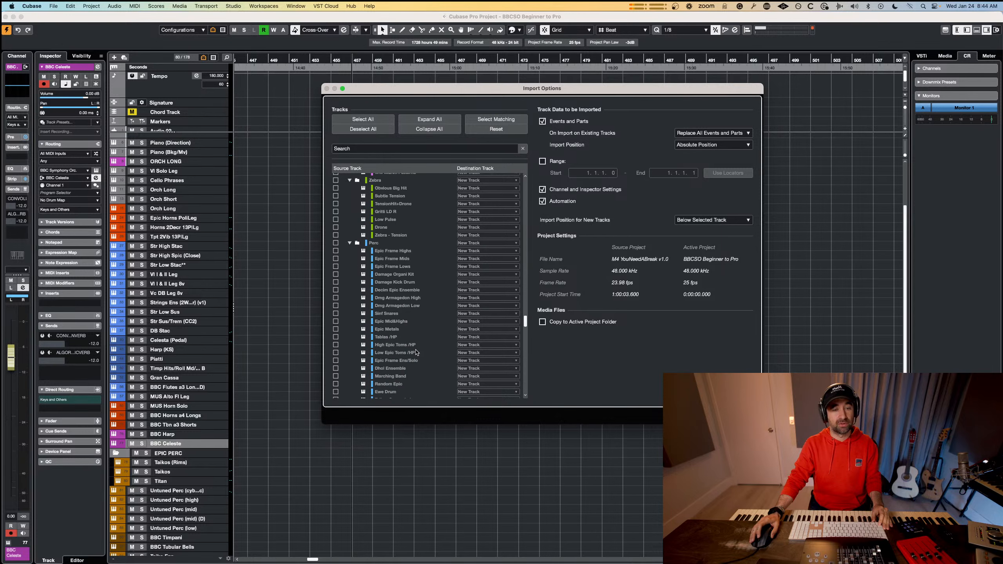
scroll(415, 352, "down", 12)
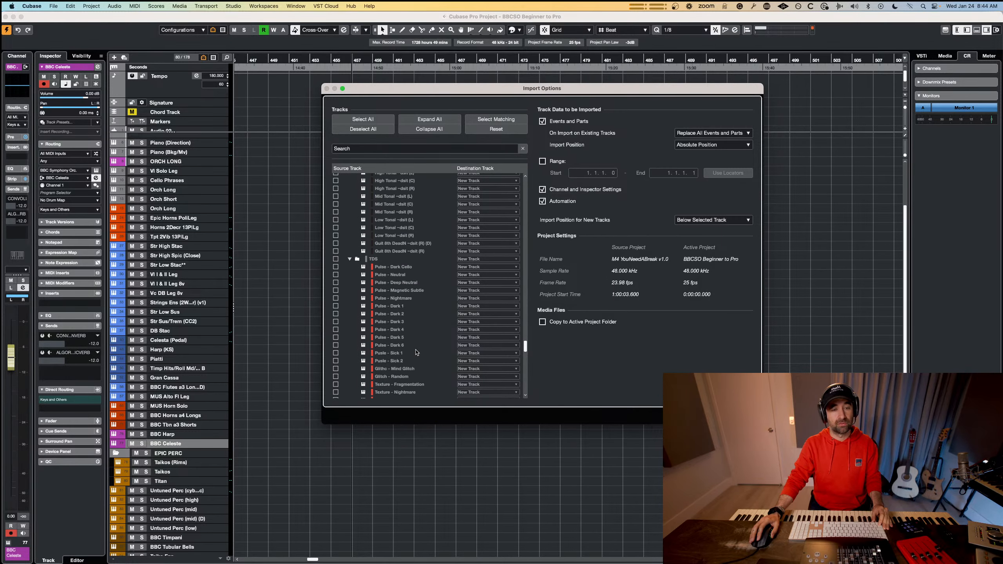
scroll(415, 352, "down", 4)
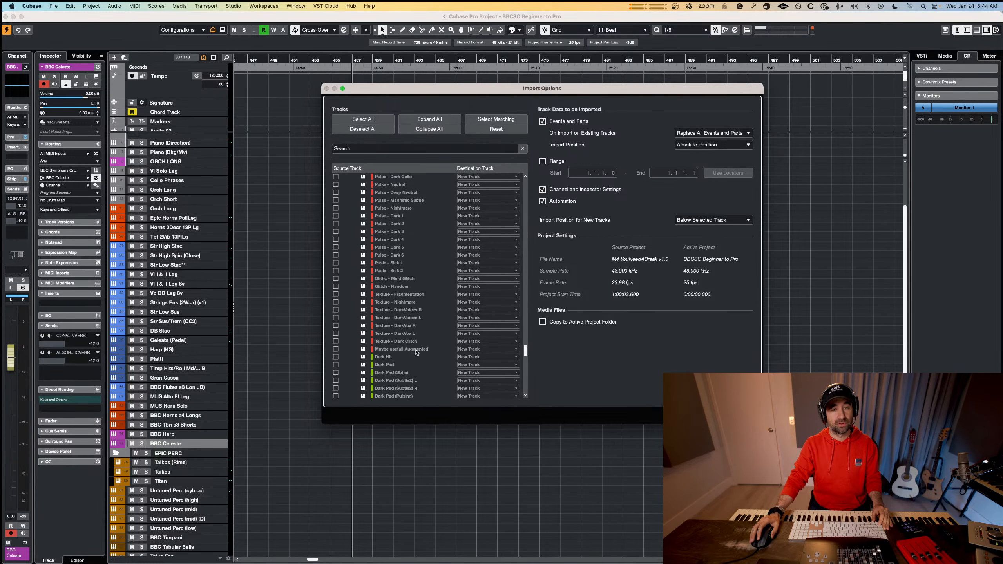
scroll(415, 352, "up", 2)
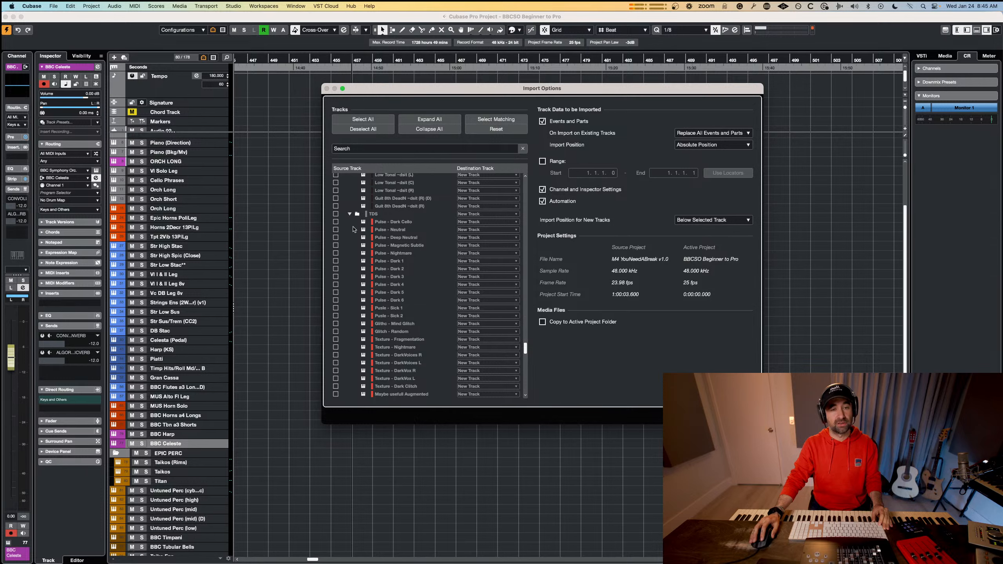
left_click(335, 214)
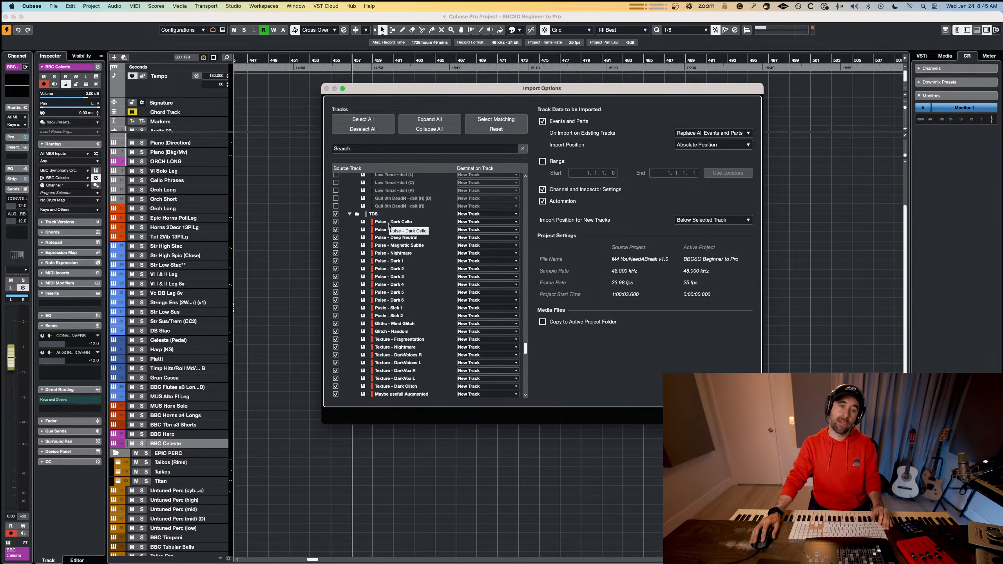
left_click(336, 214)
Import the PULSES folder with all its tracks as new tracks below BBC Celeste.
scroll(391, 278, "down", 8)
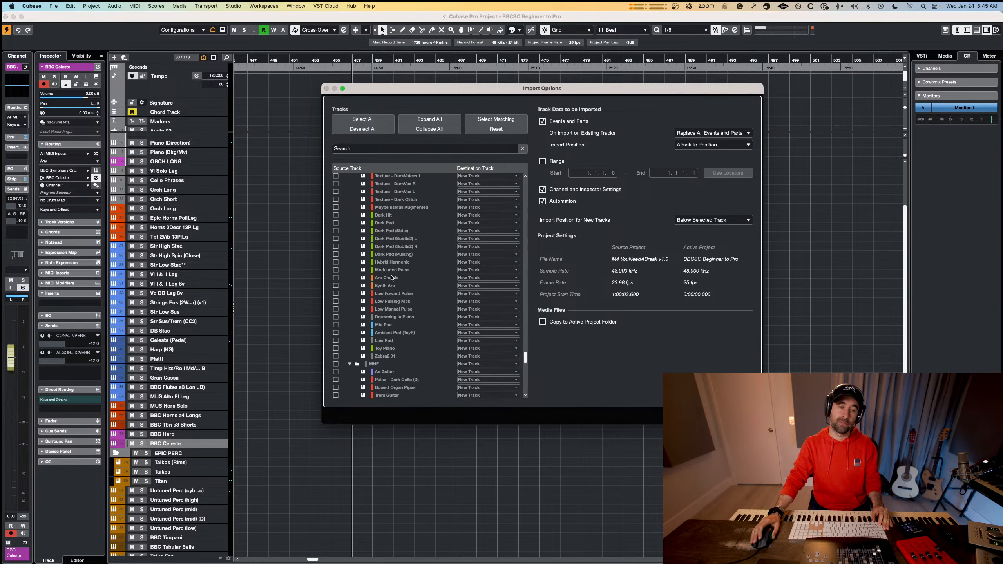
scroll(390, 278, "up", 4)
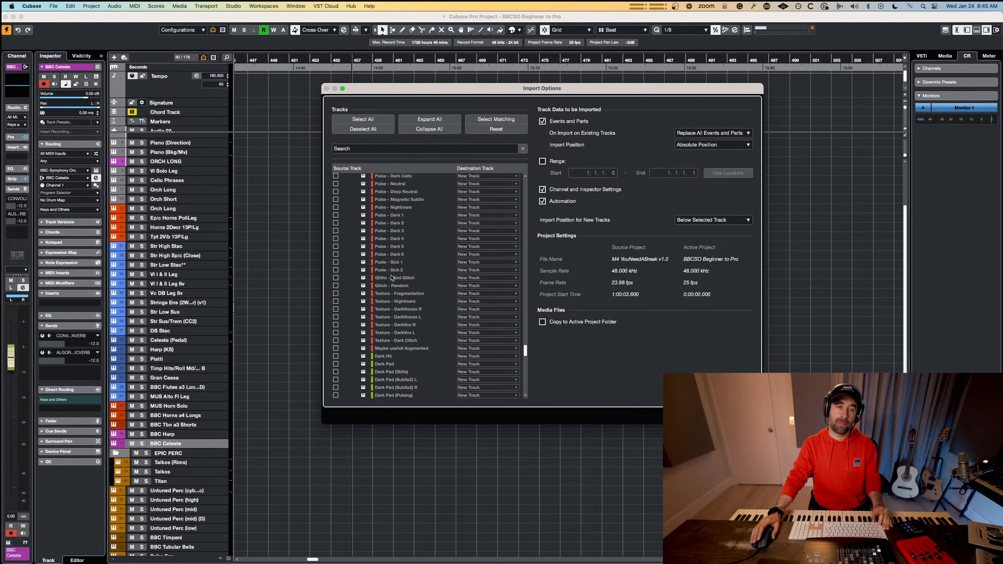
scroll(421, 280, "up", 3)
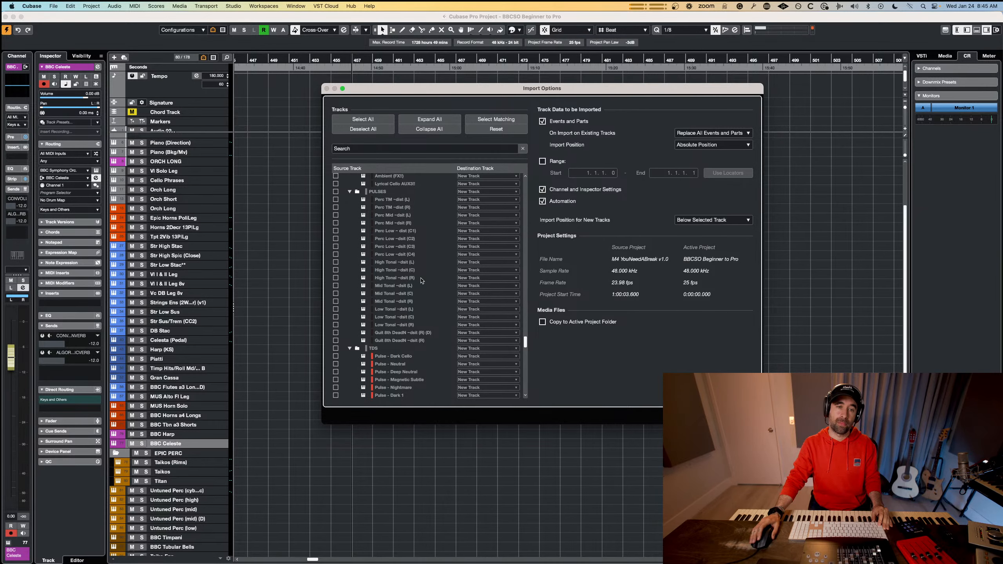
left_click(336, 191)
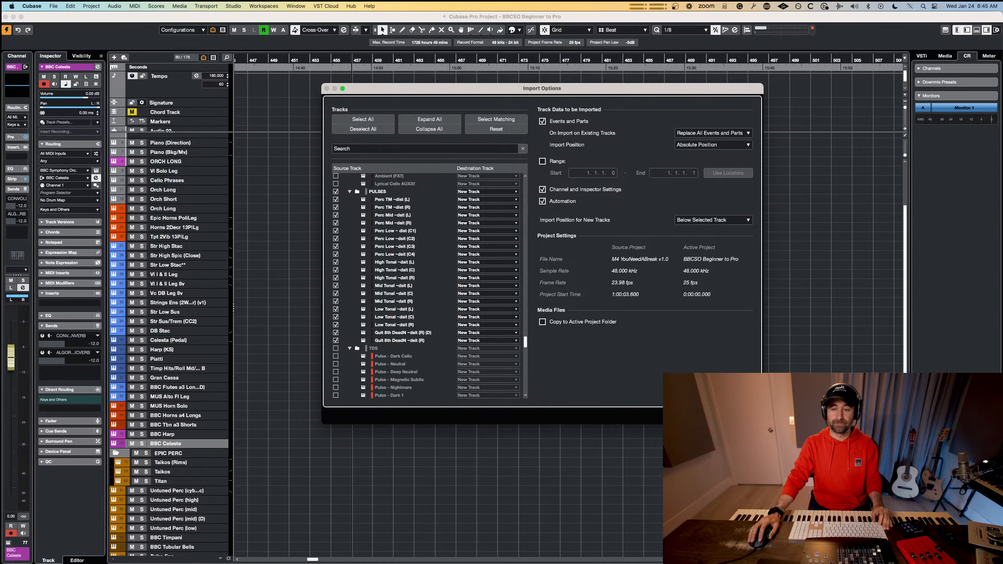
left_click(739, 416)
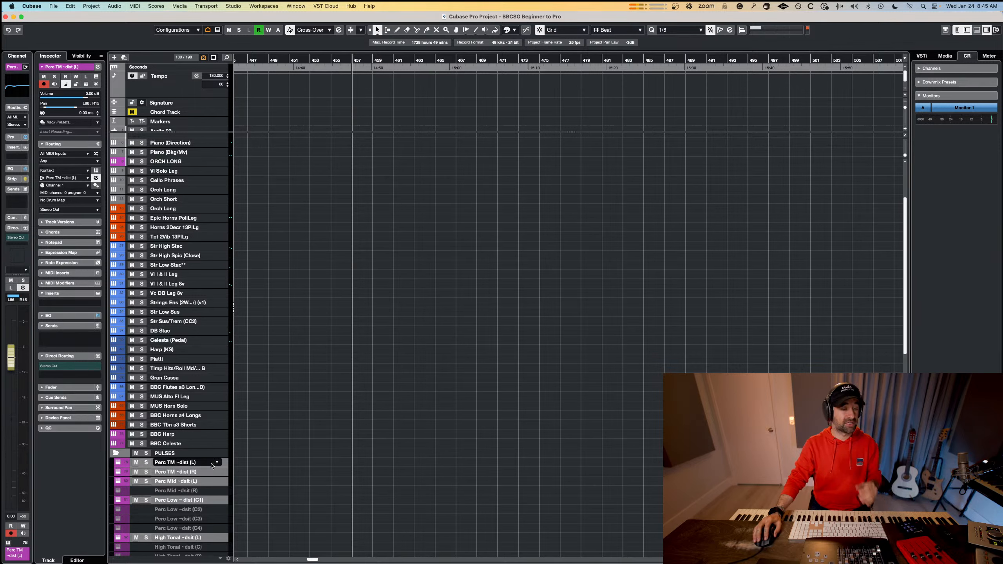
Create a part on the Perc TM ~dist (L) track starting at about bar 457, and open it in the Key Editor.
left_click(194, 465)
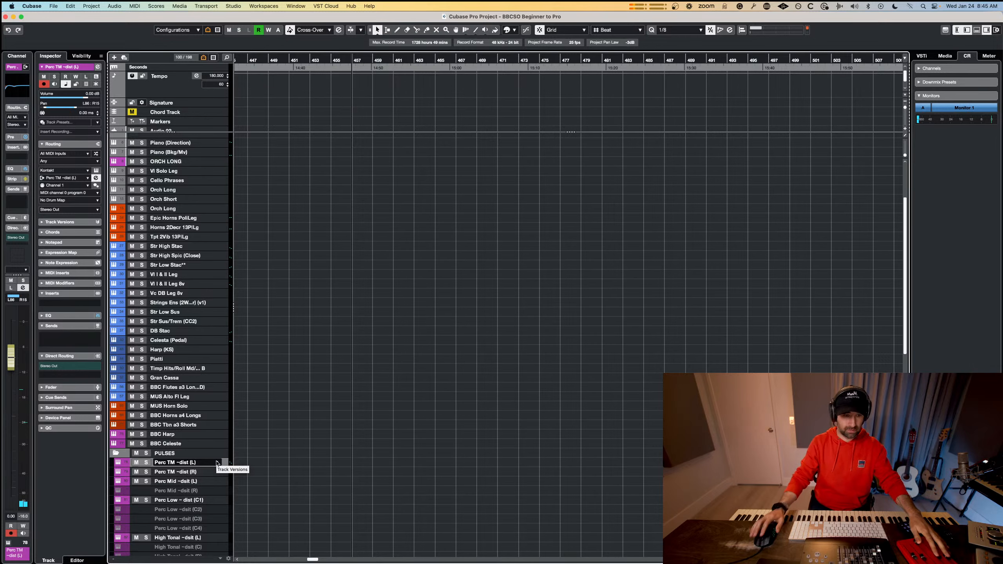
left_click_drag(355, 462, 612, 462)
double_click(480, 463)
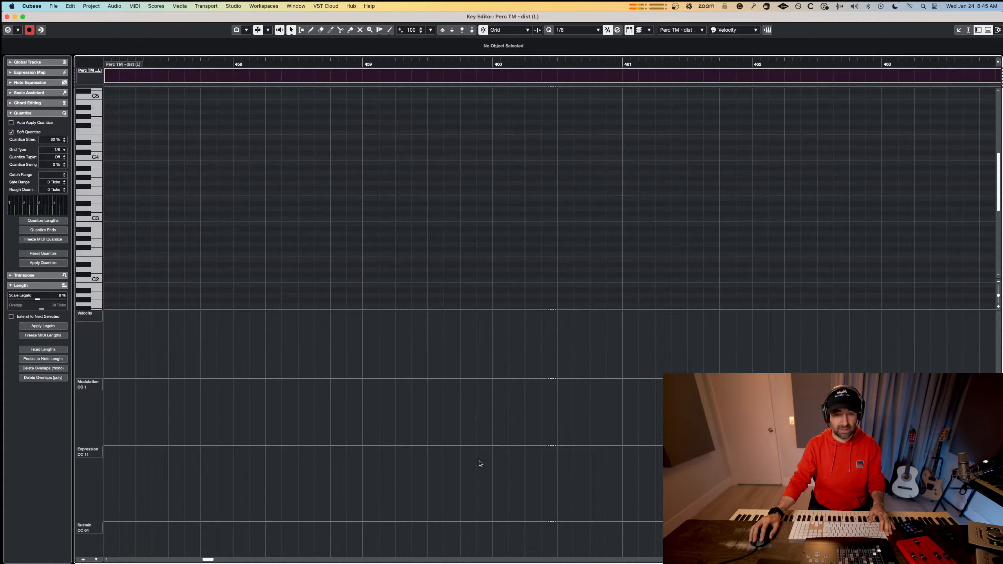
Record a trial A#4 note around bar 460 in the Perc TM ~dist (L) part, check its controller lanes, and delete the note.
key("alt+l")
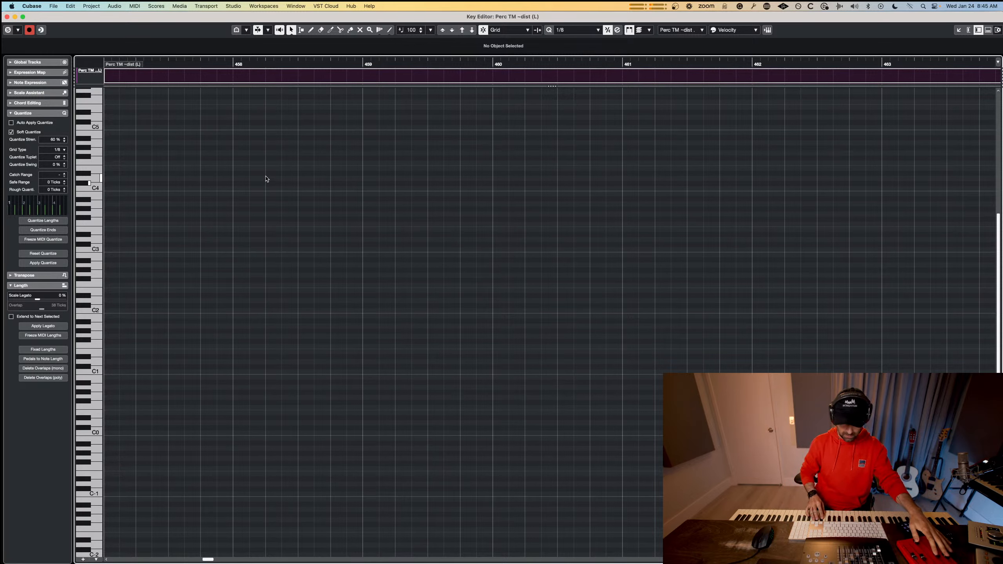
key("KP_Multiply")
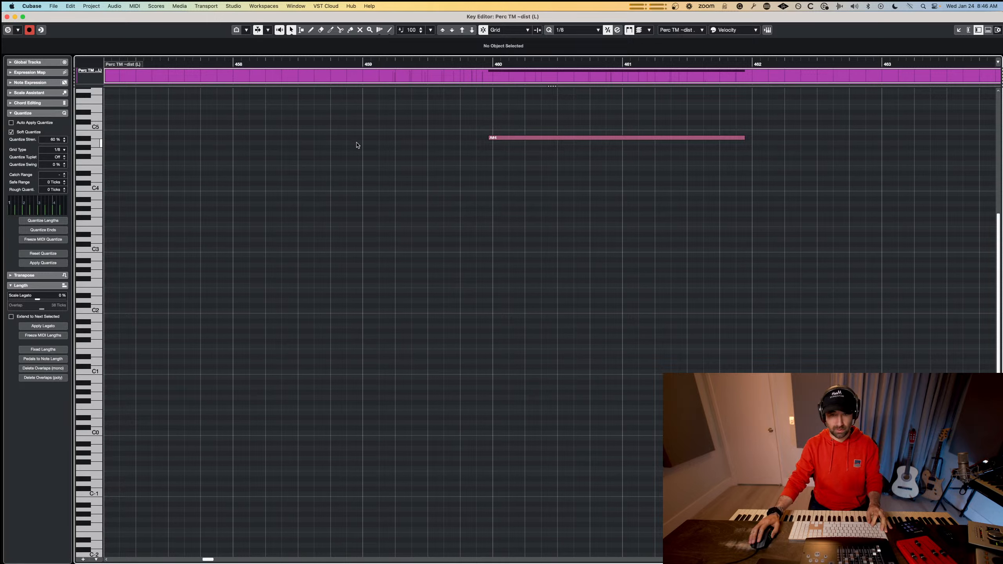
key("alt+l")
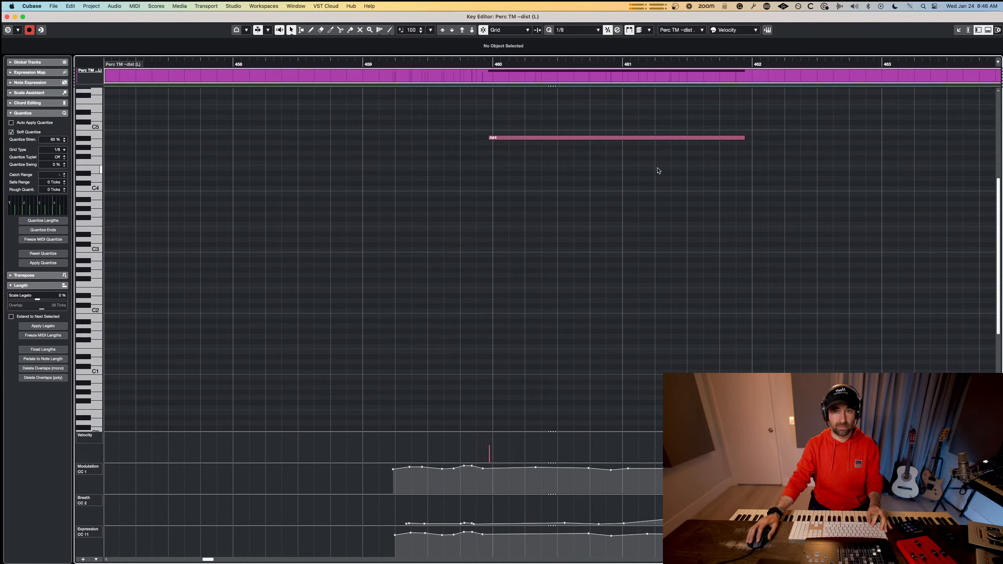
left_click_drag(658, 171, 540, 134)
key("Delete")
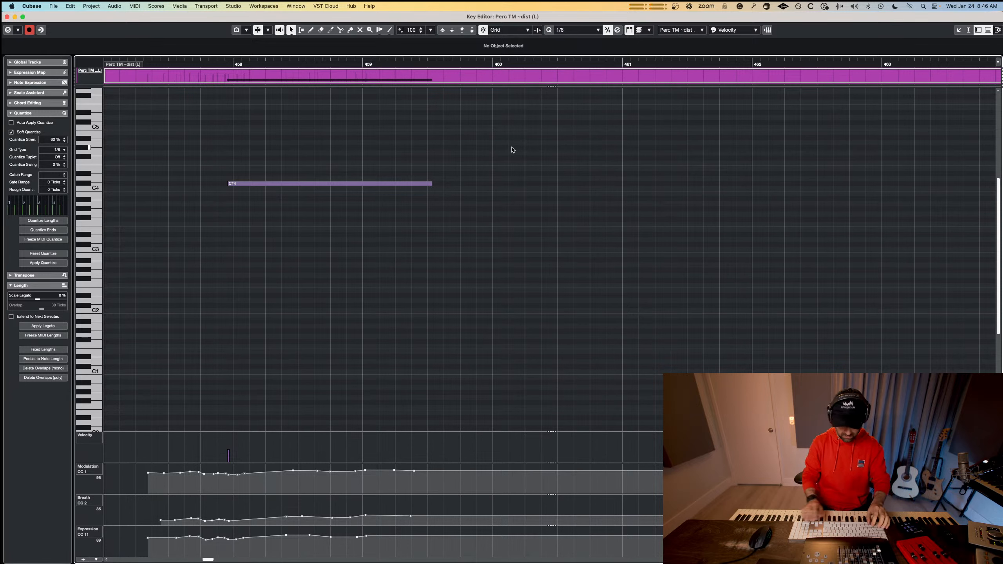
Undo the C#4 take, record another attempt from just before bar 458, and undo that take too.
key("super+z")
key("KP_Multiply")
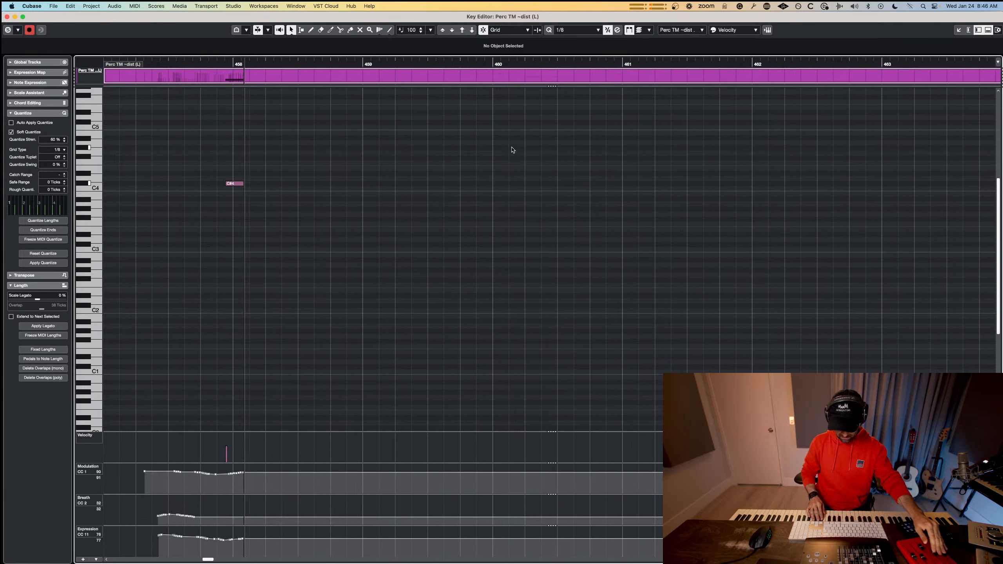
key("space")
key("super+z")
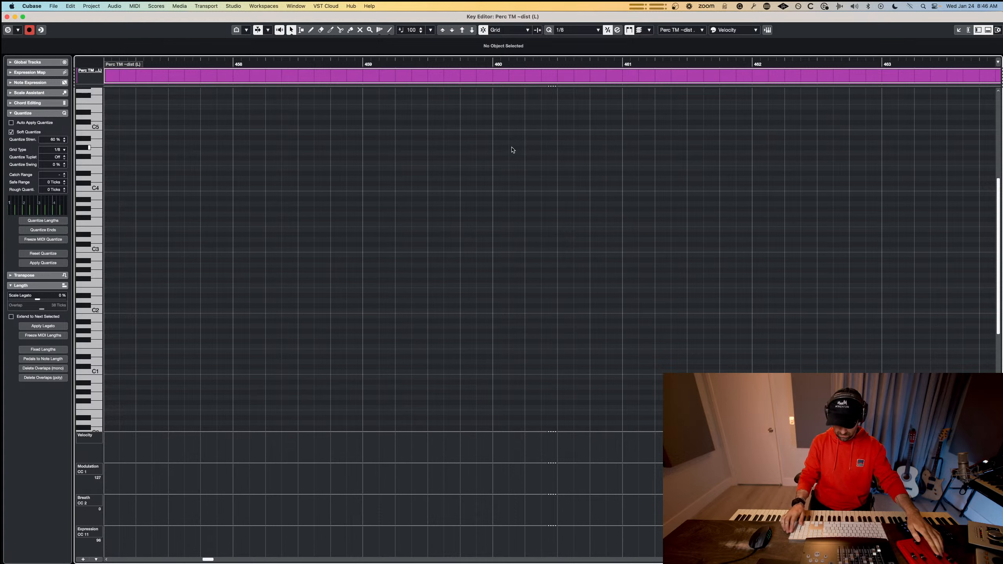
Record a held C#4 from about bar 458 to 466 with modulation, breath and expression moves, and quantize the note.
key("KP_Multiply")
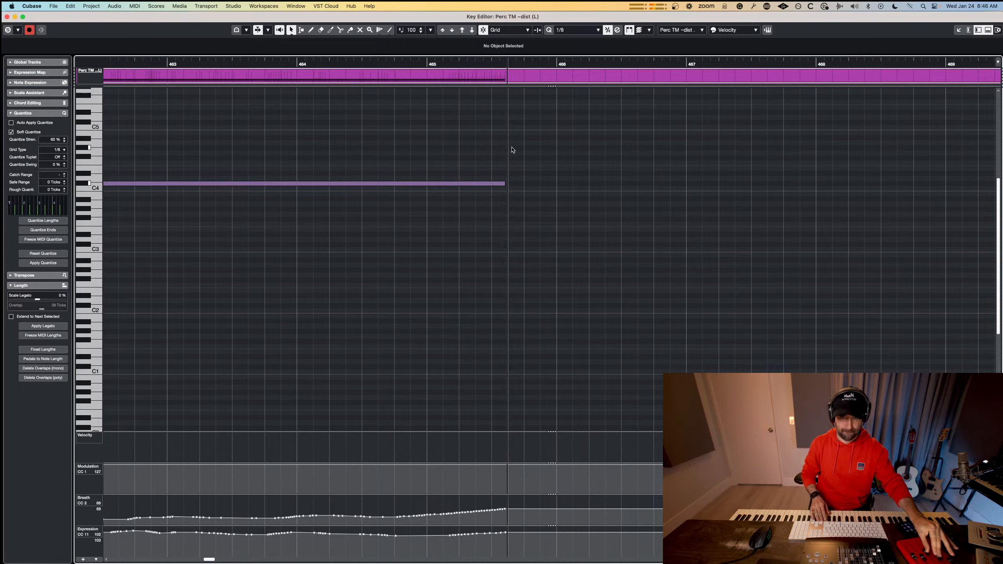
key("space")
scroll(655, 342, "down", 5)
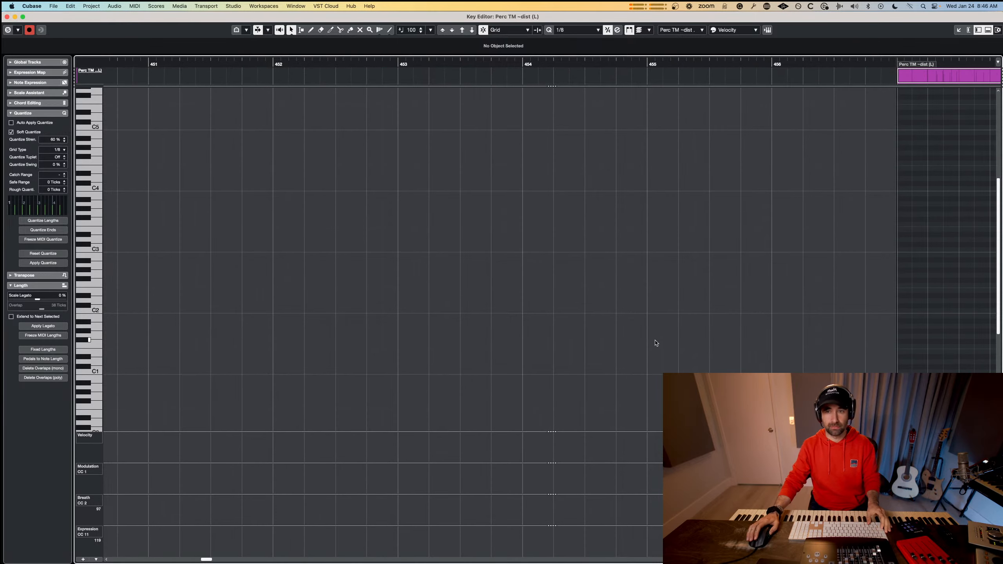
scroll(646, 268, "right", 7)
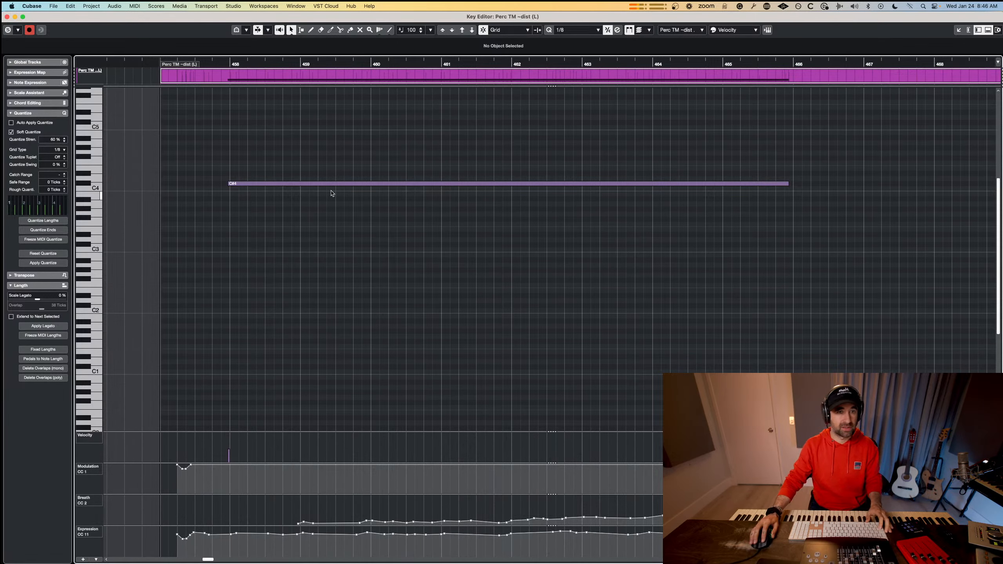
left_click_drag(690, 142, 391, 275)
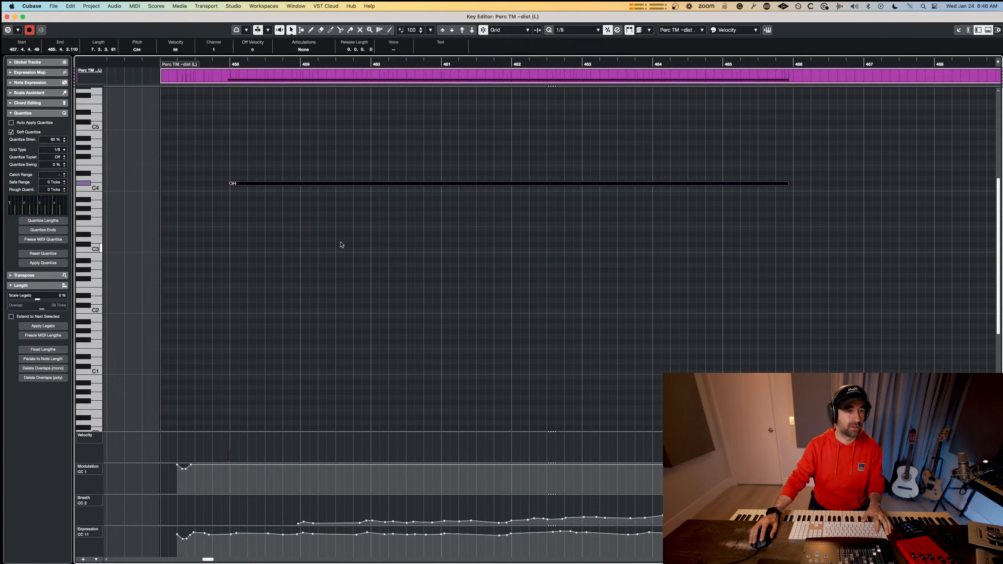
left_click(803, 200)
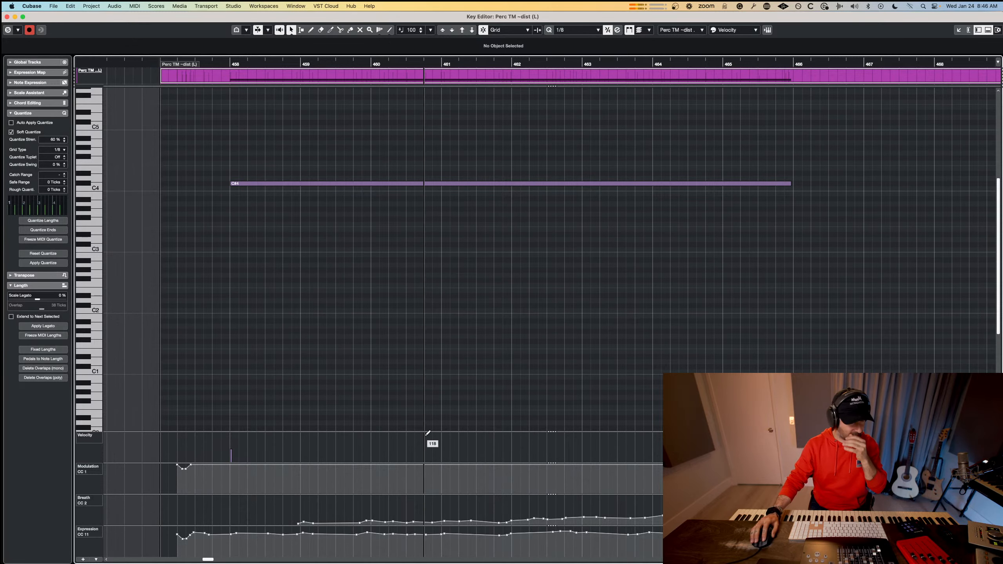
View the Kontakt instrument behind the Perc TM ~dist (L) pulse, and close its window.
left_click(437, 185)
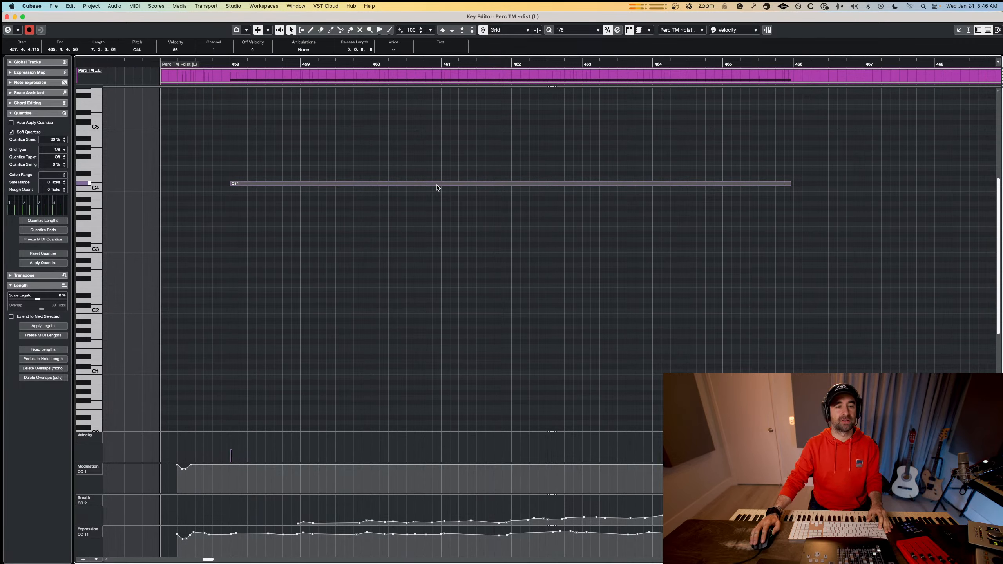
key("e")
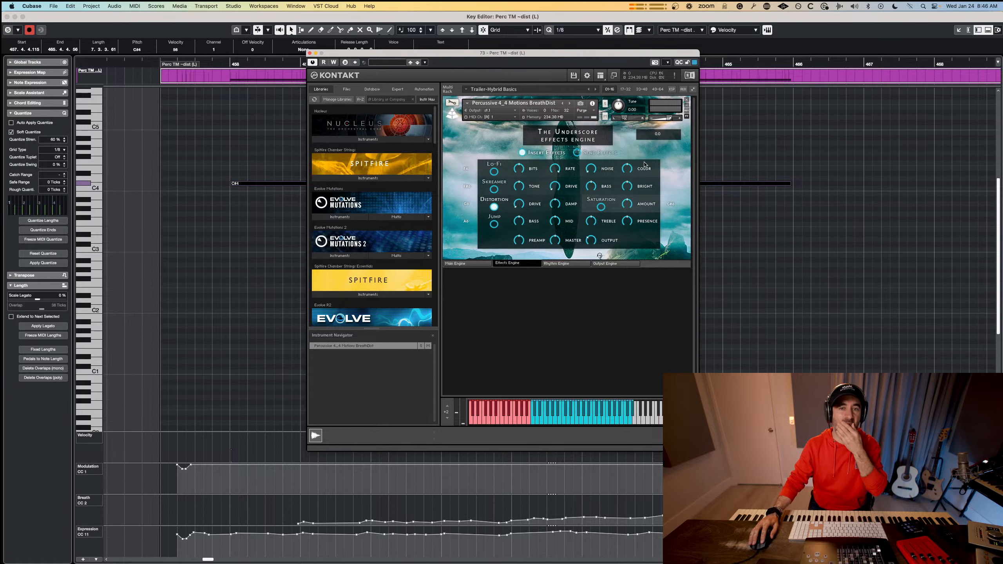
left_click(309, 53)
Switch to Chrome, look up "legacy audio imperia", view the Legacy product page, and return to Cubase.
key("super+Tab")
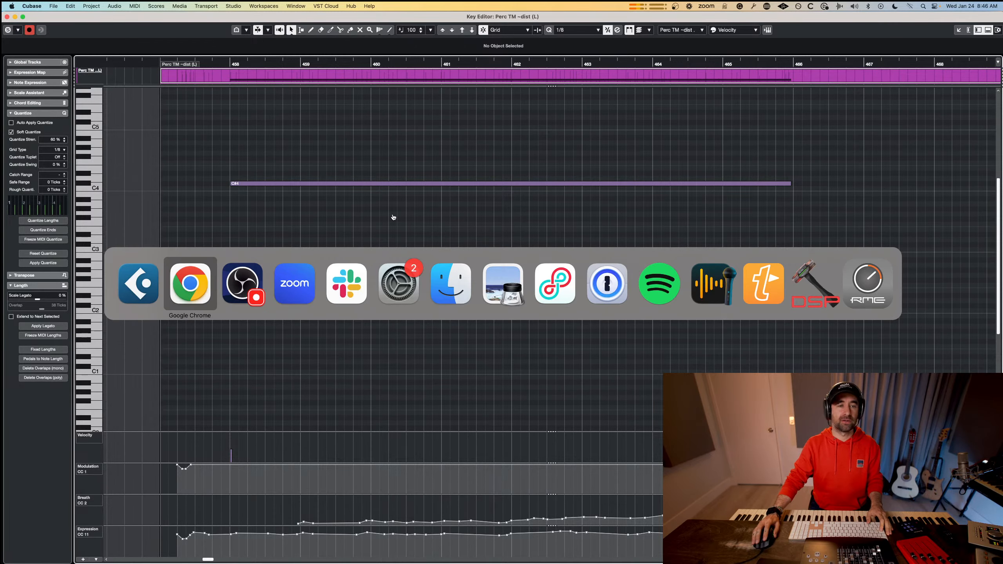
left_click(206, 277)
key("super+t")
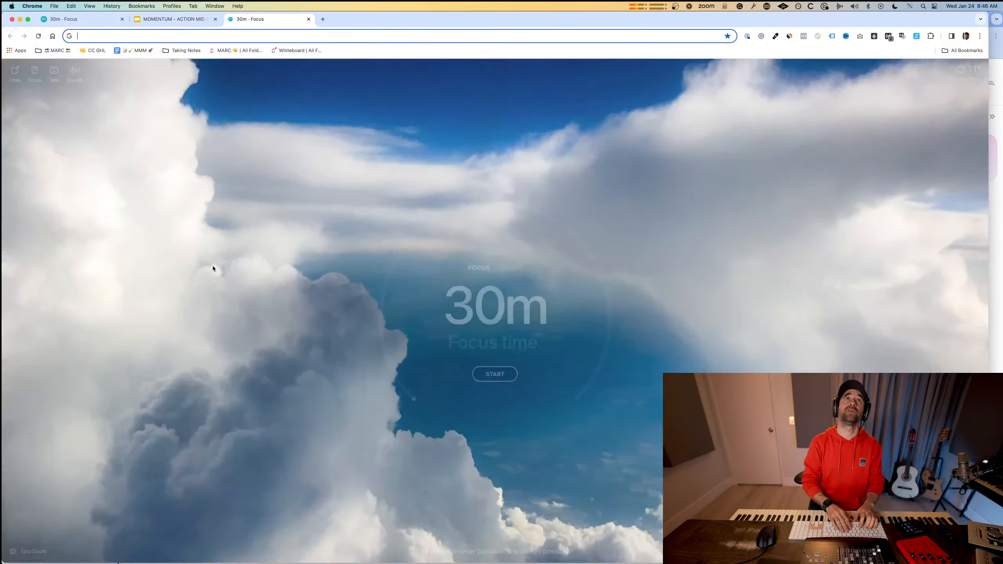
type("lega")
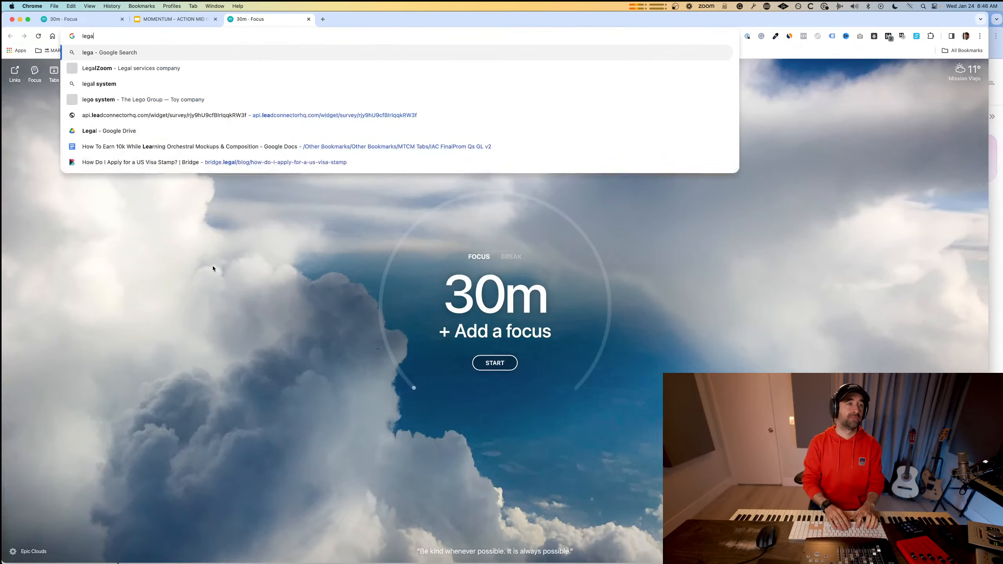
type("cy audio imperia")
key("Return")
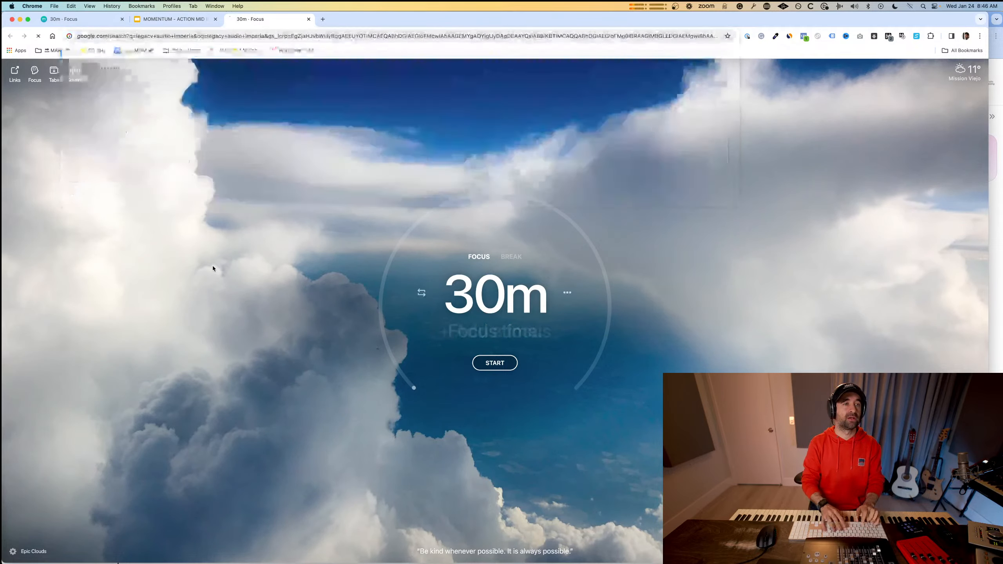
left_click(108, 186)
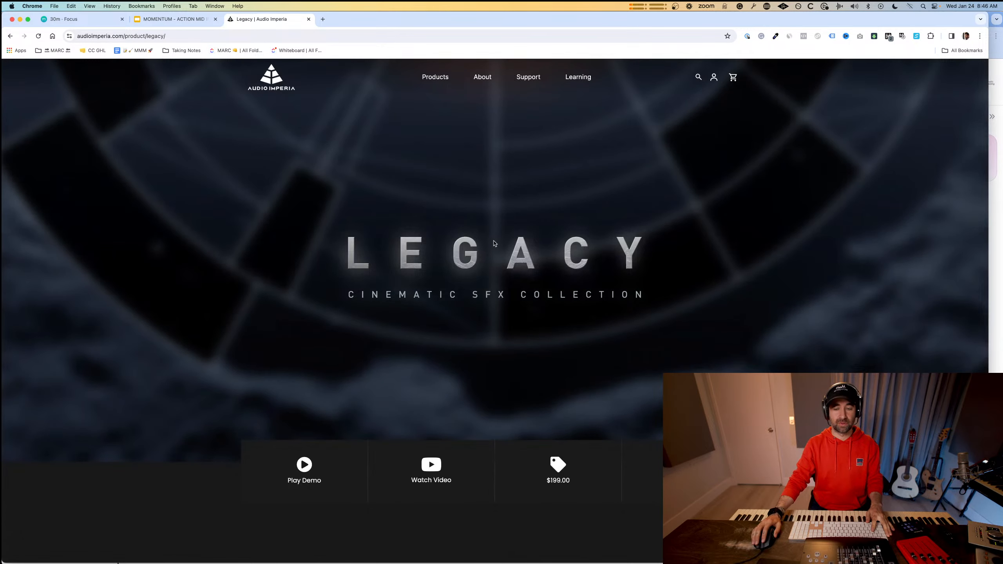
key("super+w")
key("super+Tab")
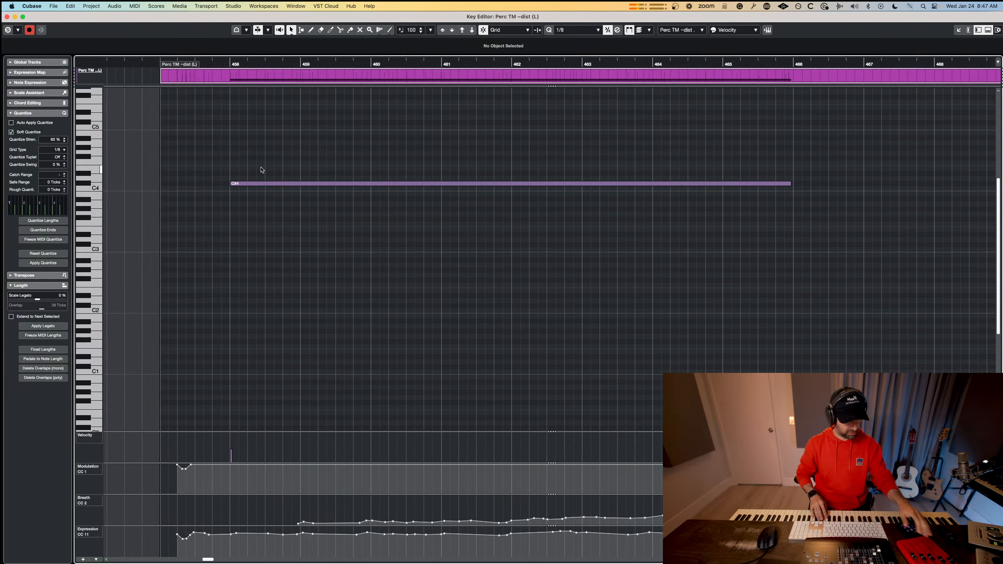
Return to the arrangement, audition the Perc TM ~dist (L) and (R) tracks in turn, and leave (R) selected.
key("super+w")
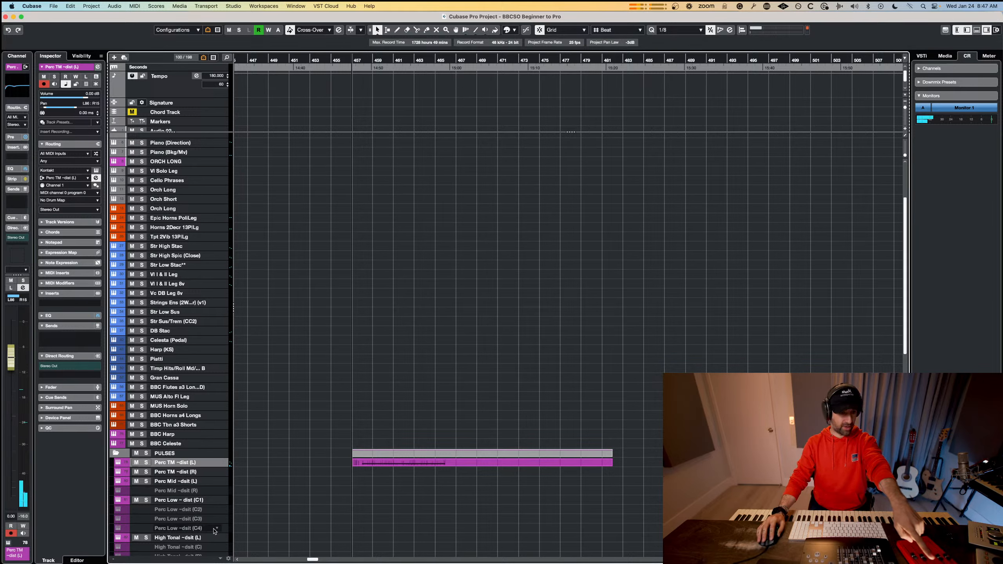
left_click(195, 473)
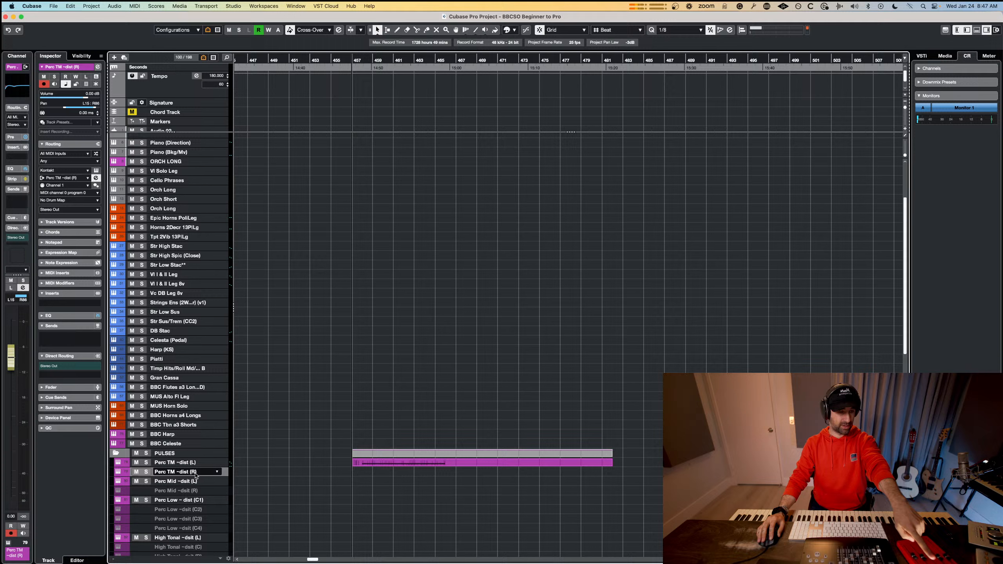
left_click(196, 465)
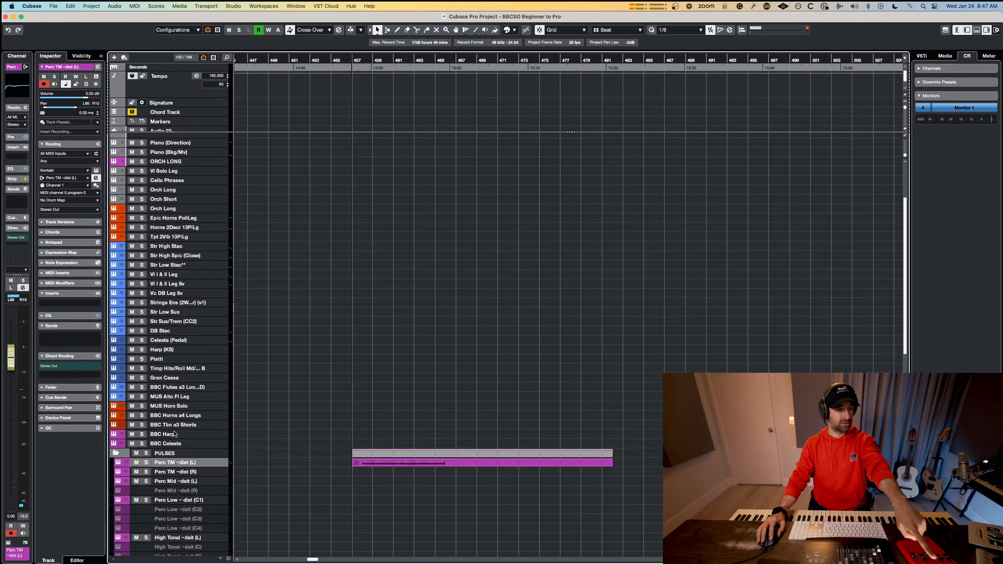
left_click(190, 471)
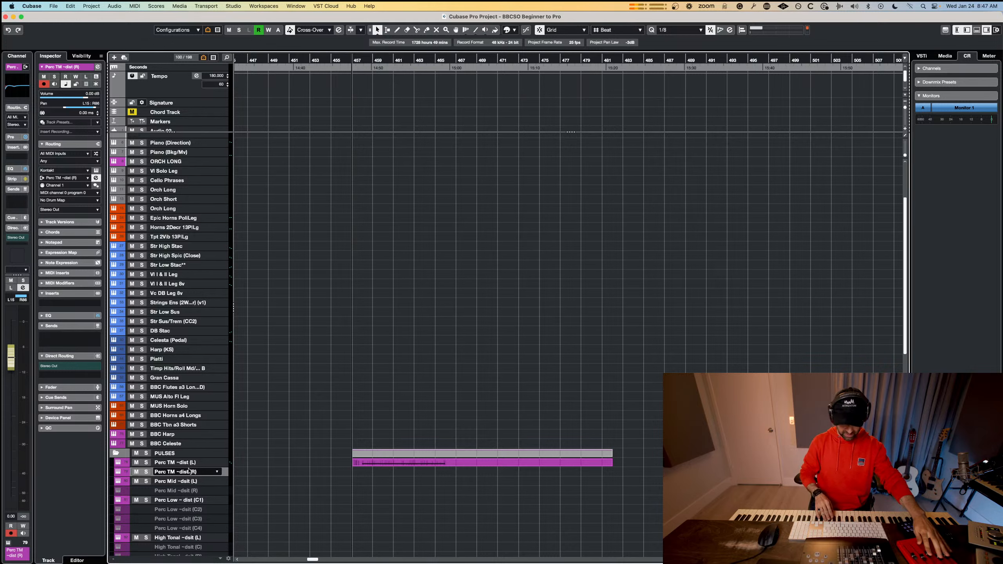
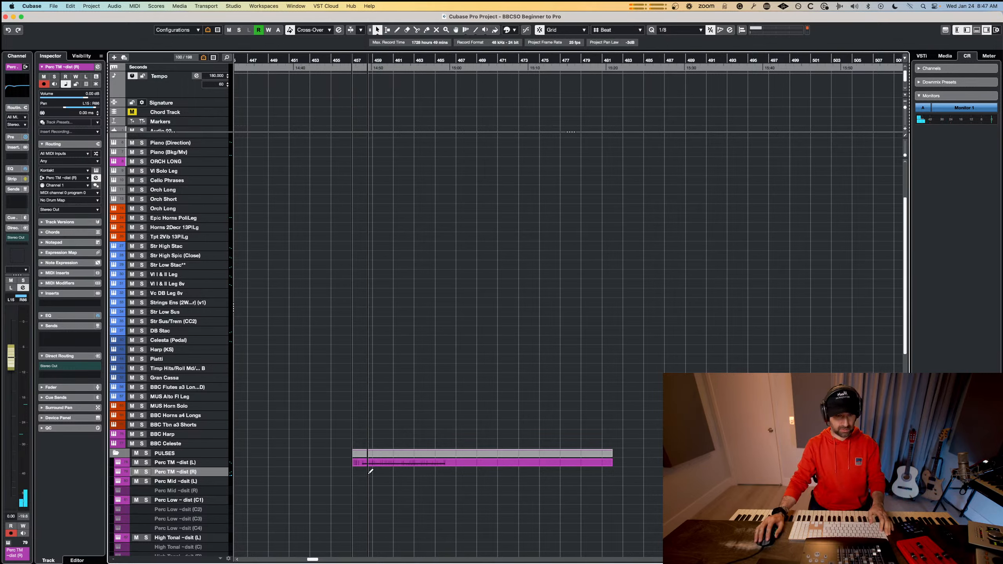
Create a Perc TM ~dist (R) part from bar 457 and record a held E2 from about bar 458 to 466 with modulation, breath and expression moves.
mouse_move(358, 470)
left_mouse_down()
mouse_move(454, 472)
mouse_move(429, 463)
left_mouse_up()
double_click(431, 470)
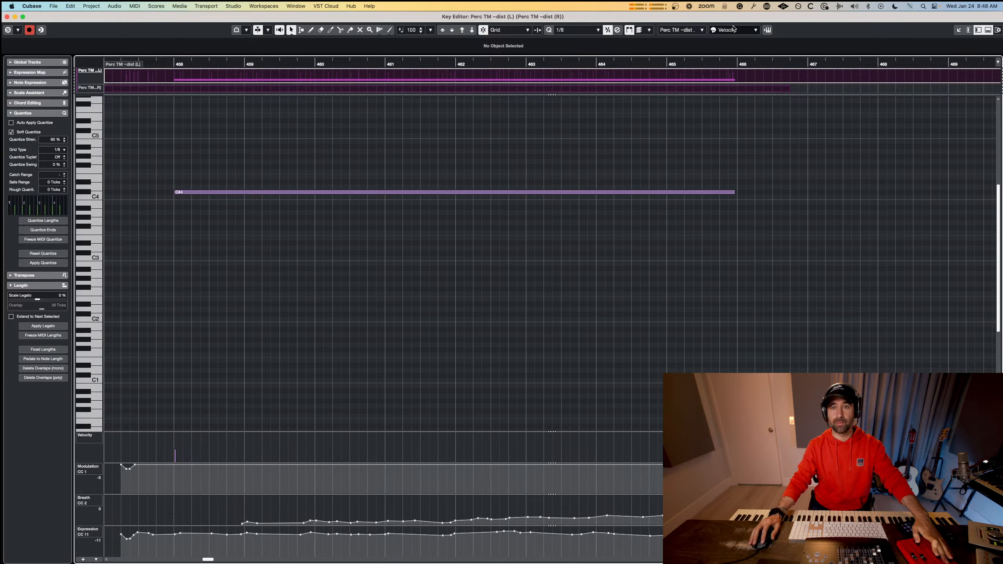
left_click(689, 30)
left_click(698, 80)
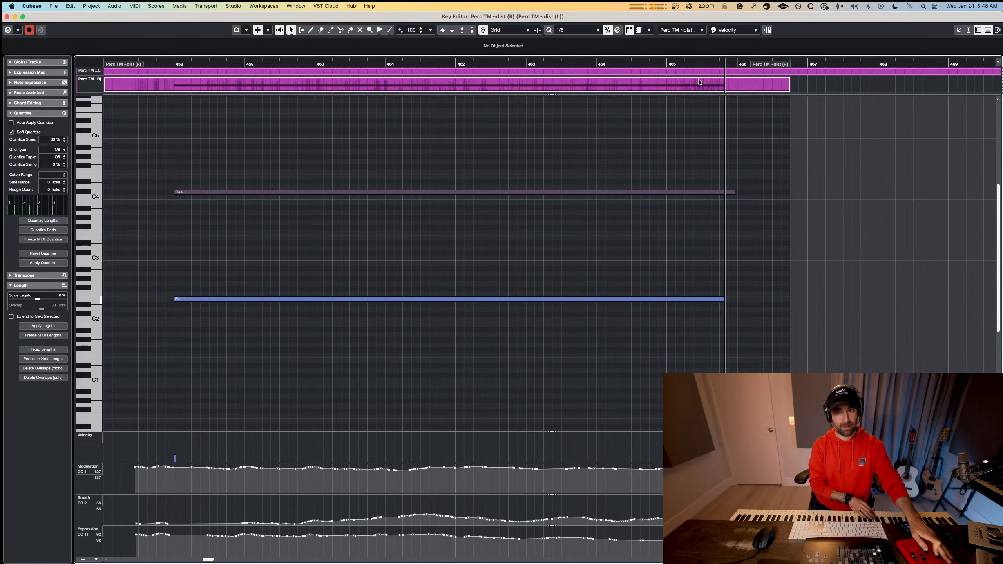
key("space")
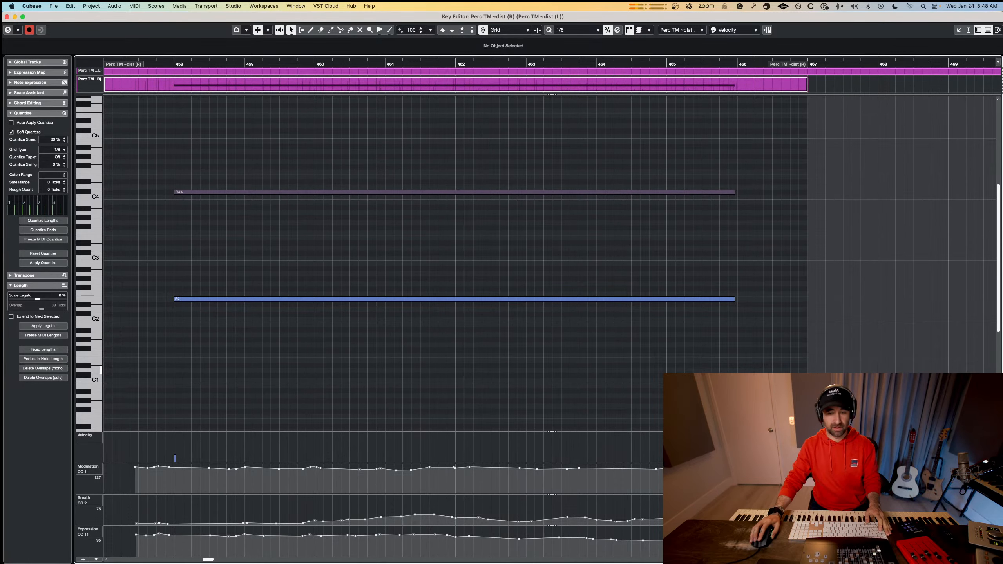
Select the held E2 note to review it, and return to the arrangement.
scroll(629, 375, "down", 2)
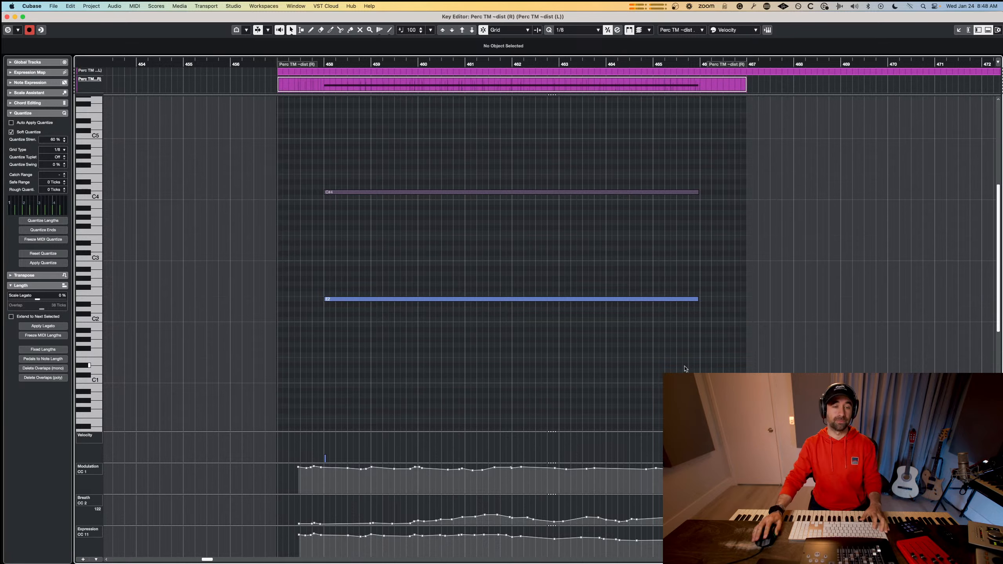
left_click(504, 299)
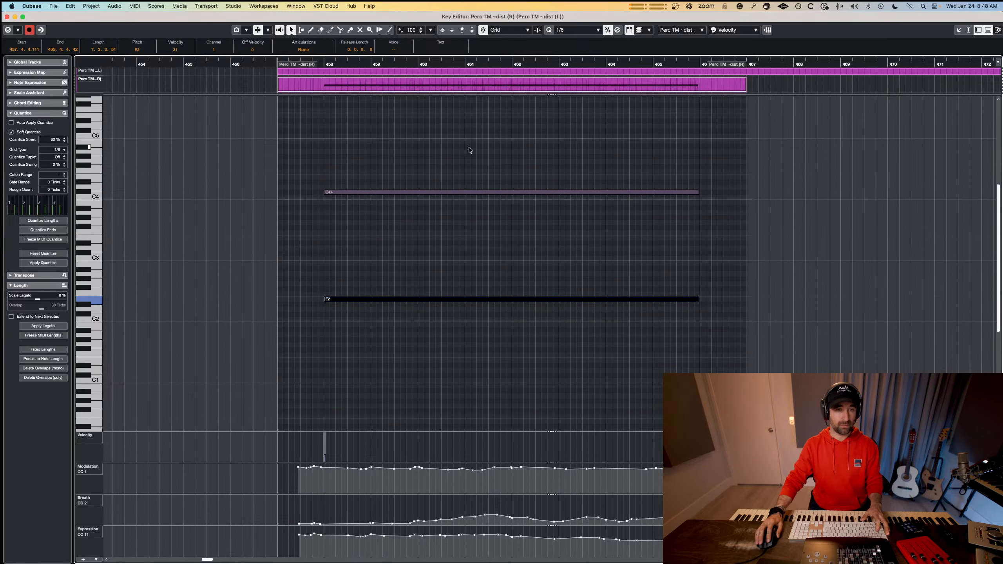
left_click_drag(468, 147, 512, 383)
key("Escape")
Create a Perc Mid ~dsit (L) part from bar 457 to about 467 and open it for editing together with both Perc TM ~dist parts.
left_click(423, 463)
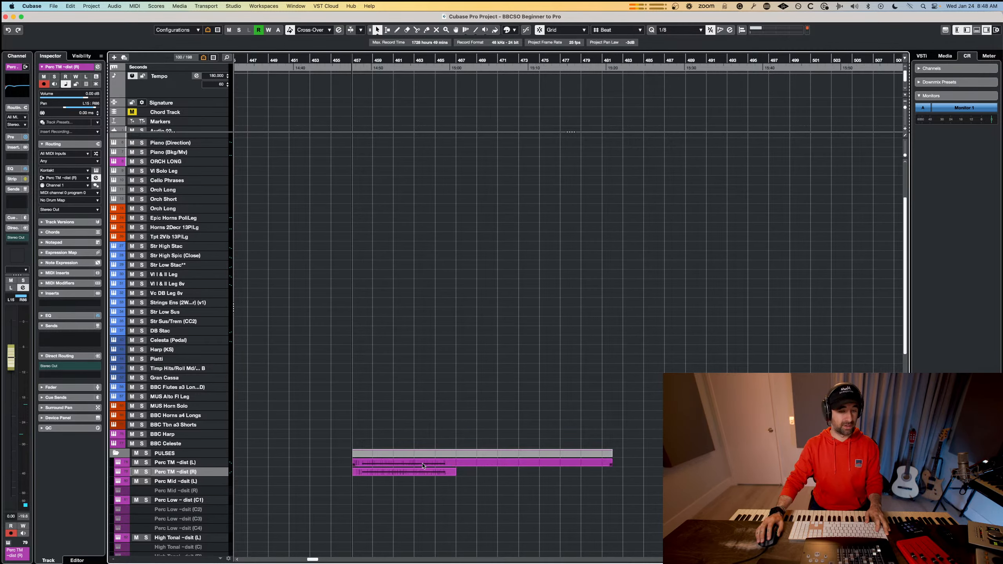
left_click(191, 482)
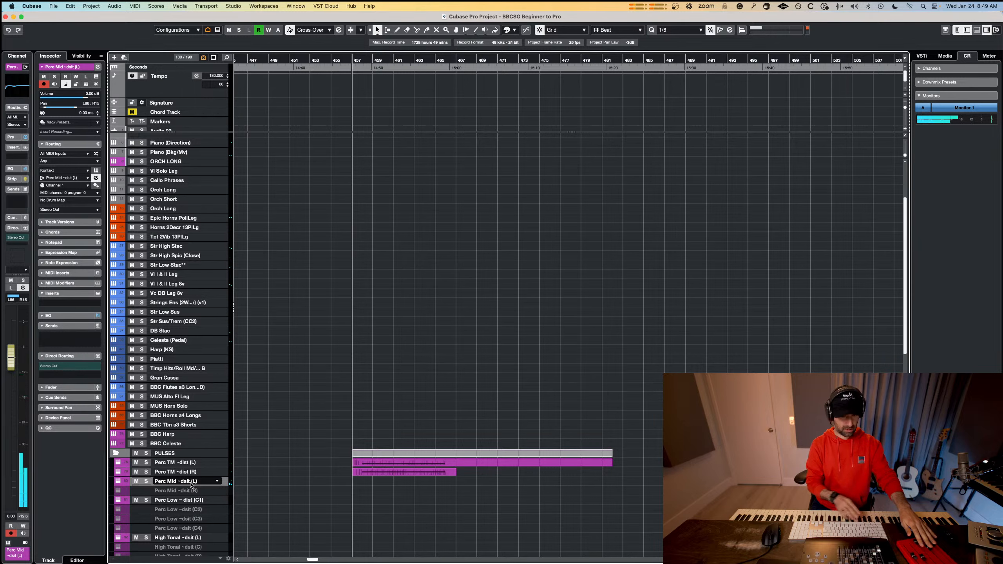
mouse_move(355, 480)
left_mouse_down()
mouse_move(458, 480)
mouse_move(415, 462)
left_mouse_up()
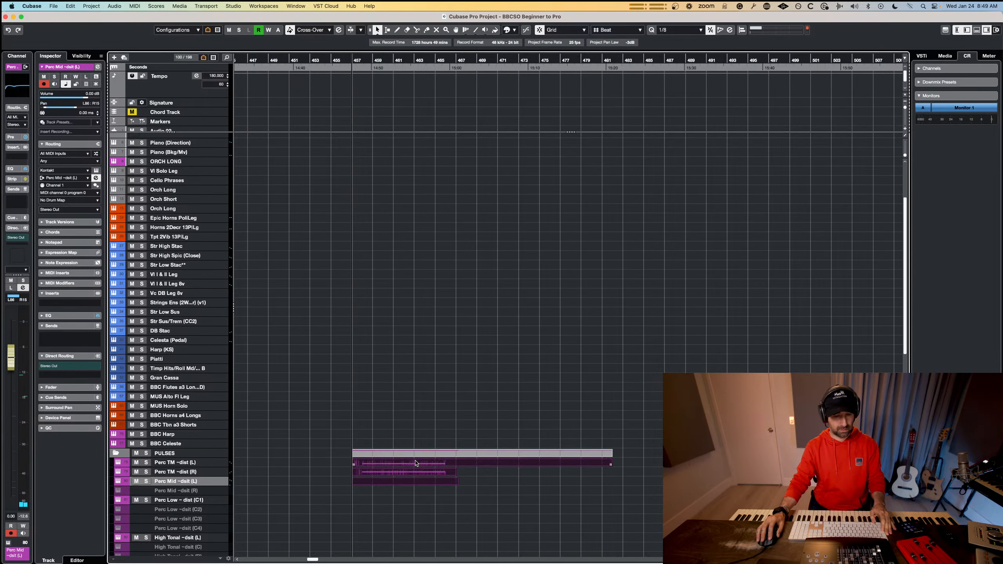
double_click(416, 462)
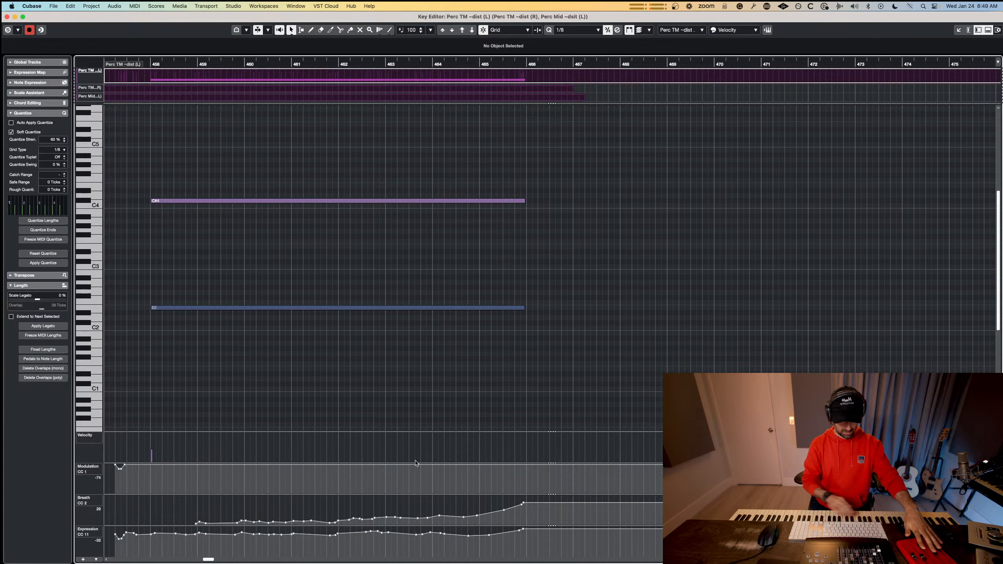
Record eight G#2 notes, one per bar from 458 to 465, with controller moves, and quantize them.
key("KP_Multiply")
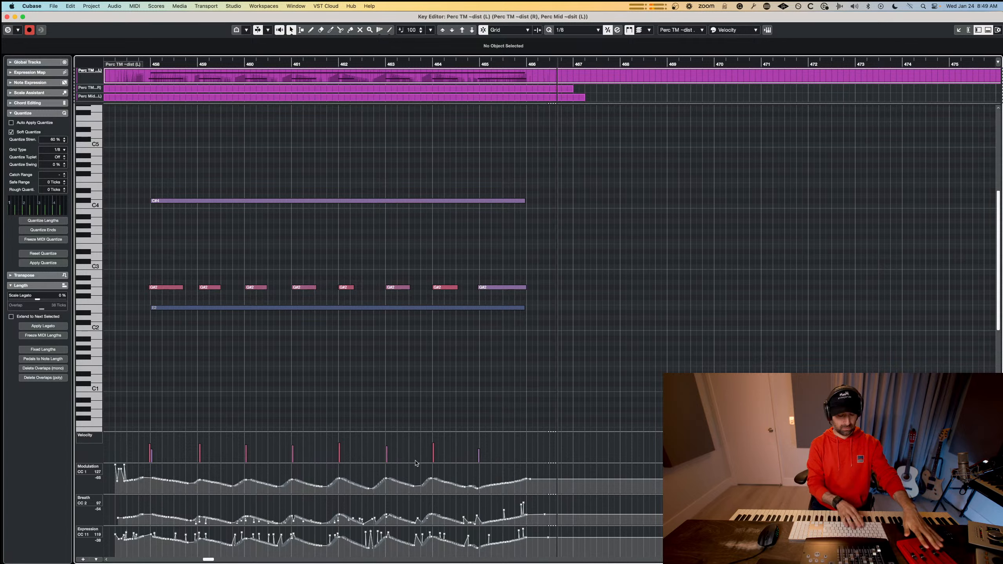
key("space")
left_click_drag(354, 287, 364, 287)
left_click_drag(515, 257, 175, 291)
key("q")
key("space")
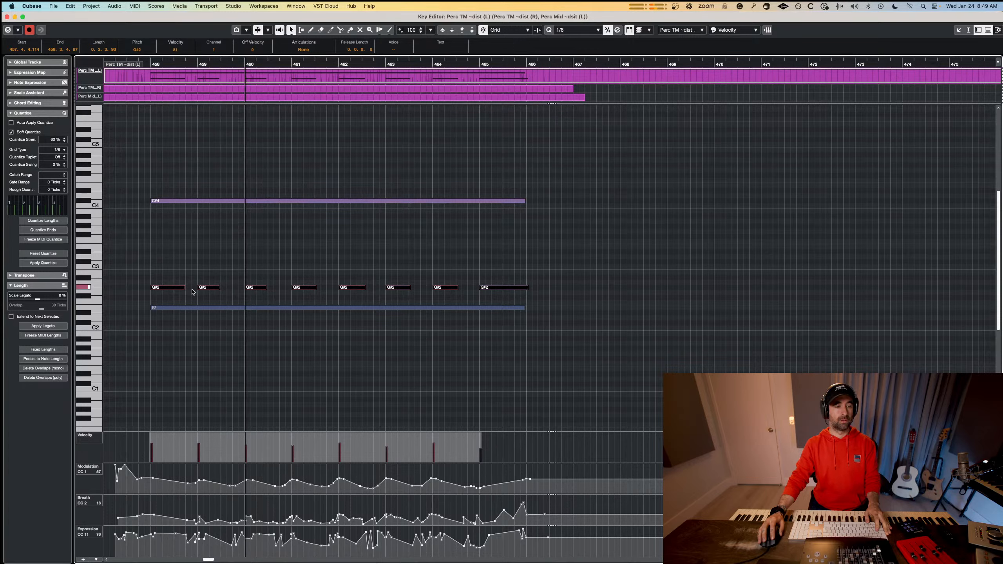
Replace the G#2 notes in bars 460 to 463 with two copies of the pair from bars 458 and 459.
key("space")
left_click_drag(237, 267, 317, 300)
key("Delete")
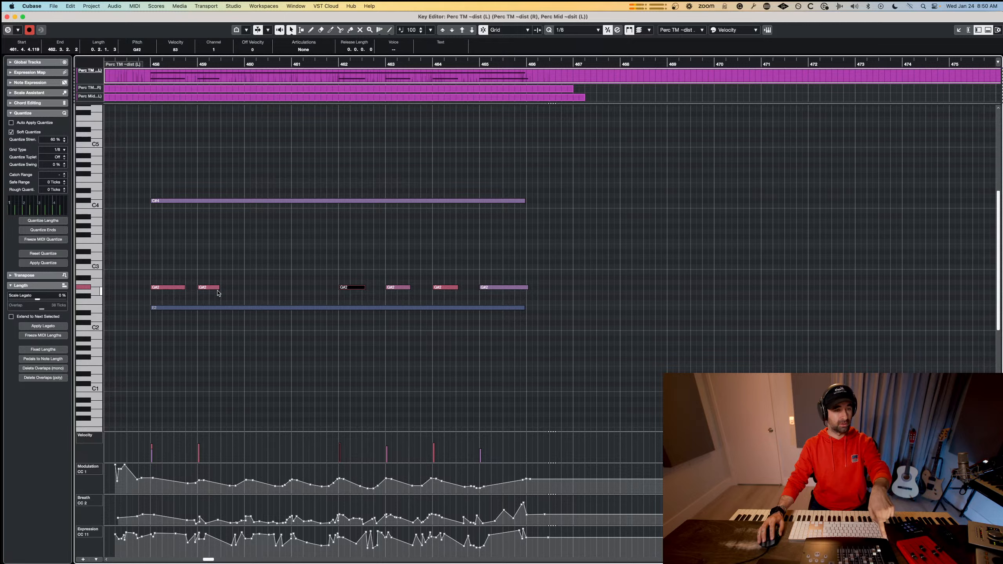
left_click_drag(216, 262, 160, 288)
left_click_drag(162, 288, 256, 288)
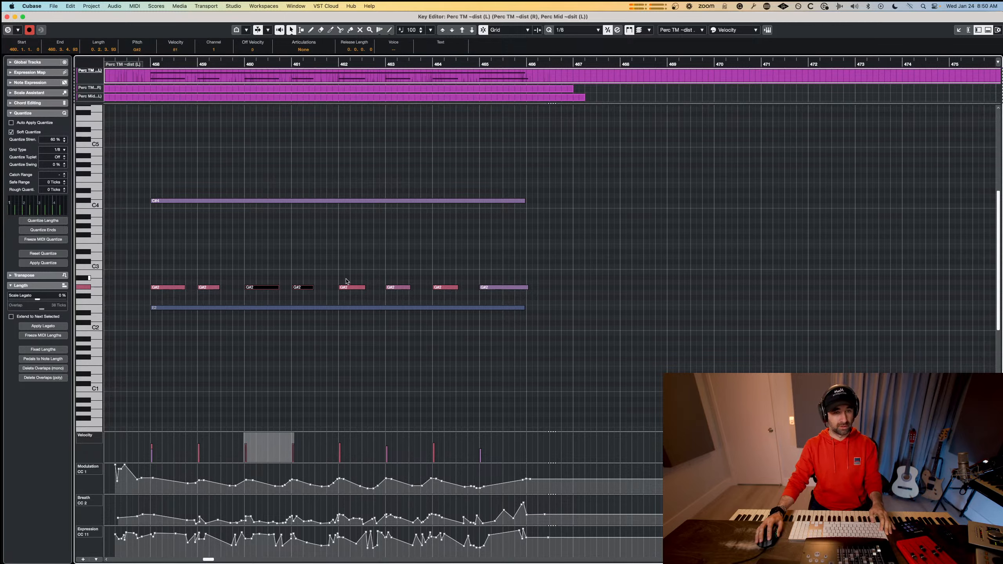
left_click_drag(345, 276, 406, 297)
key("Delete")
left_click_drag(340, 269, 356, 287)
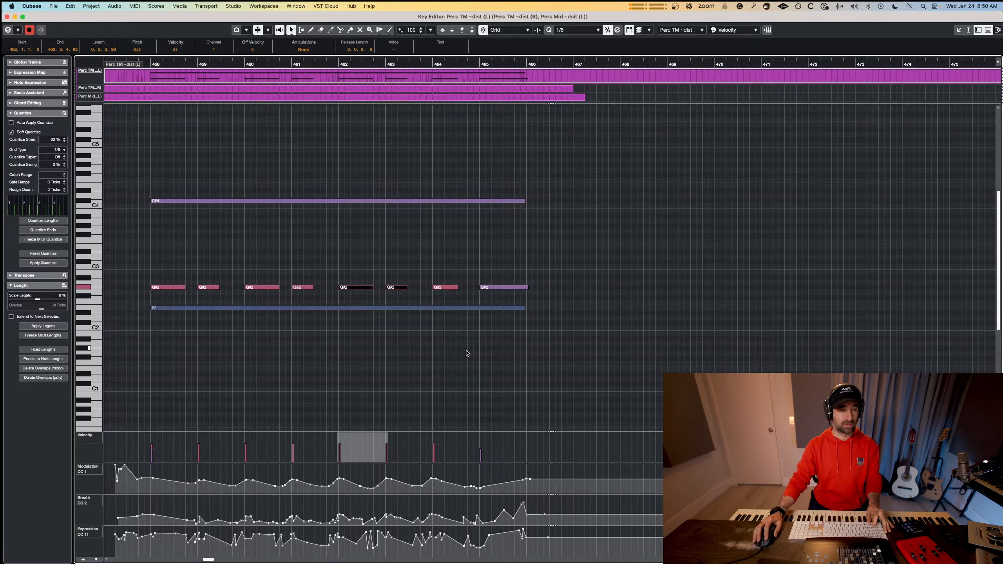
Undo the G#2 note edits back to the original recording, and redo them.
left_click(681, 30)
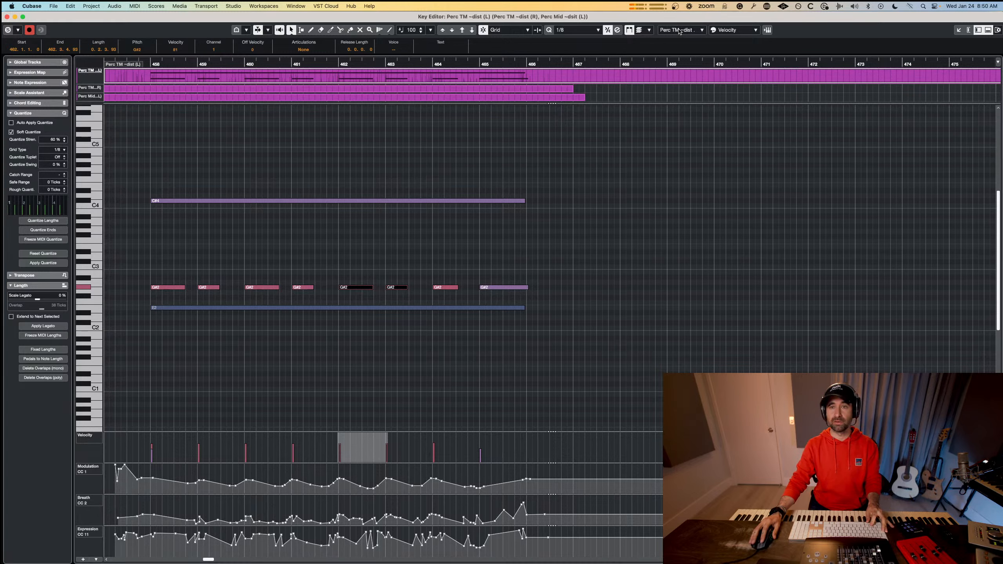
left_click(658, 214)
key("super+z")
key("super+z")
key("super+z")
key("super+z")
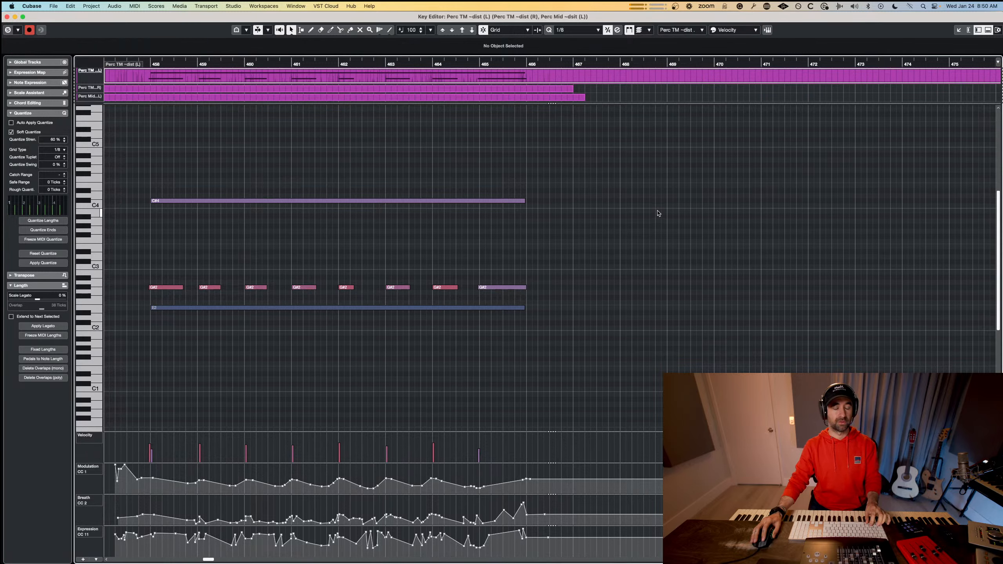
key("super+z")
key("super+z")
key("super+z")
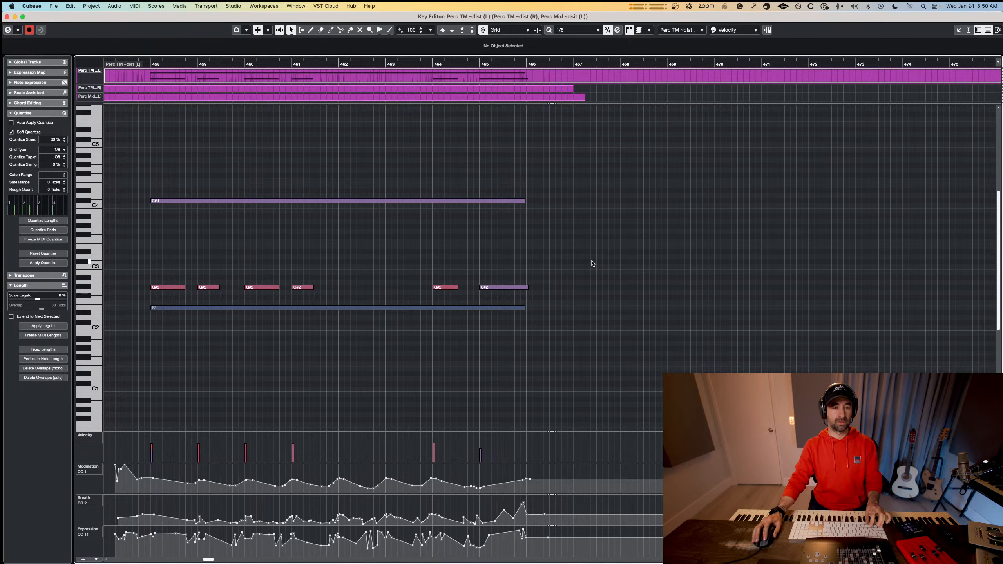
Copy the eight G#2 notes with the playback position at bar 458, and undo their recording in the Perc TM ~dist (L) part.
left_click_drag(592, 261, 158, 296)
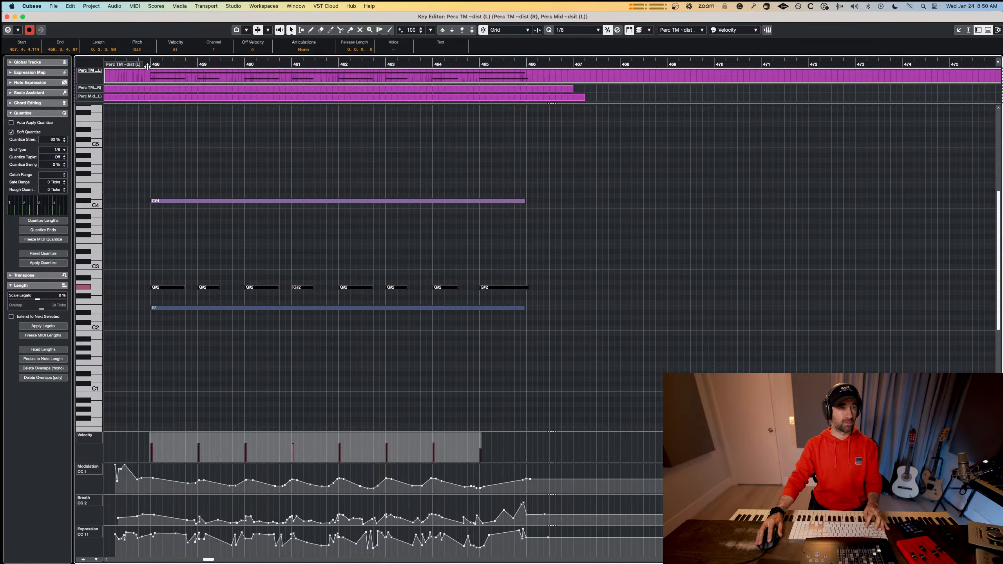
left_click_drag(147, 67, 151, 66)
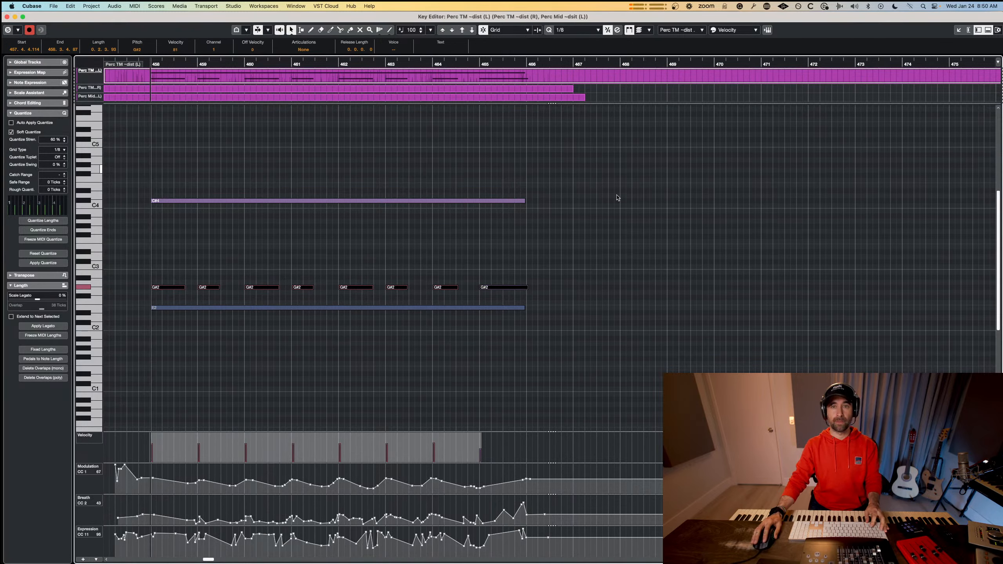
key("super+z")
key("super+z")
key("super+z")
key("super+z")
key("super+z")
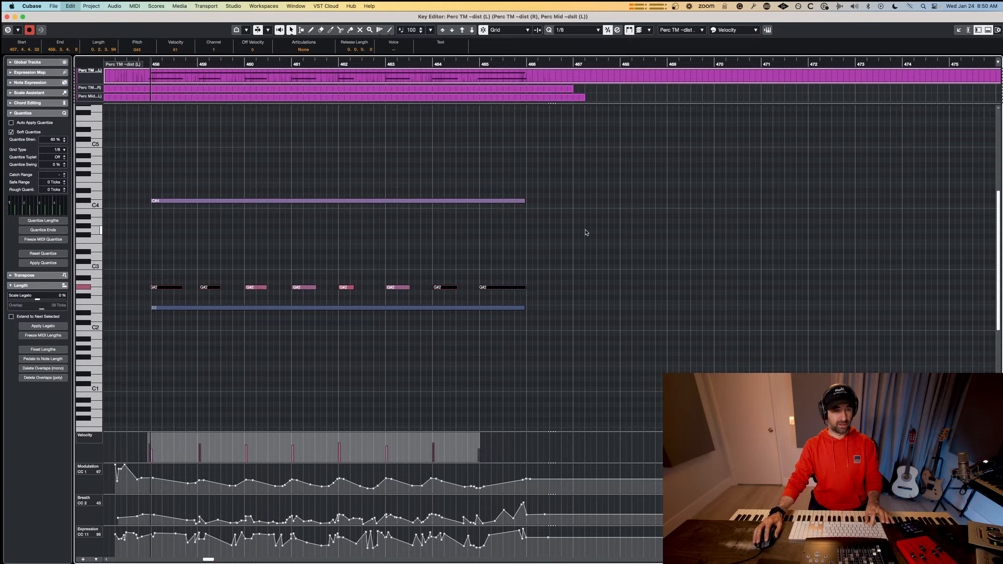
key("super+z")
key("super+z")
key("super+z")
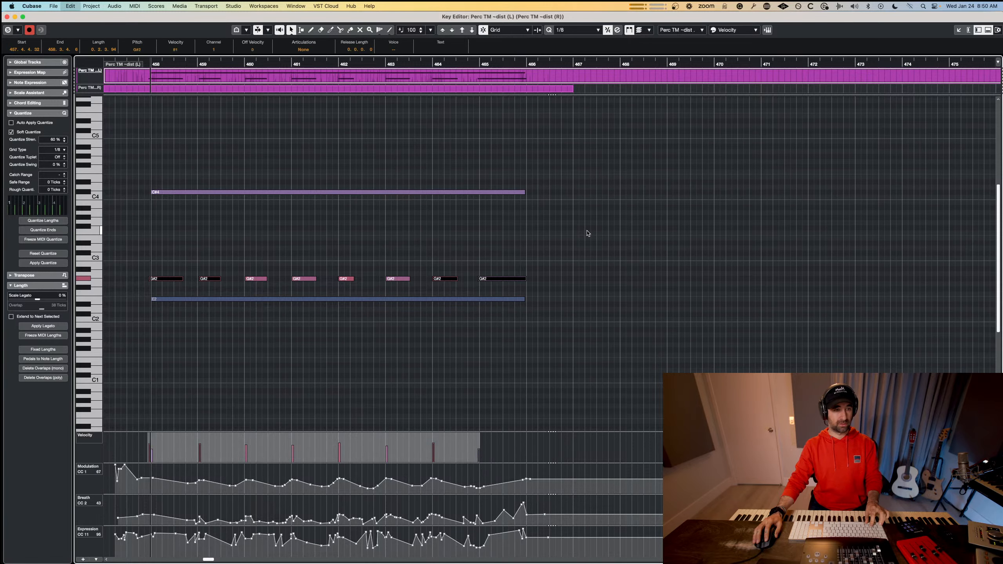
Restore the Perc Mid ~dsit (L) part in the arrangement and reopen the three pulse parts together for editing.
left_click(688, 31)
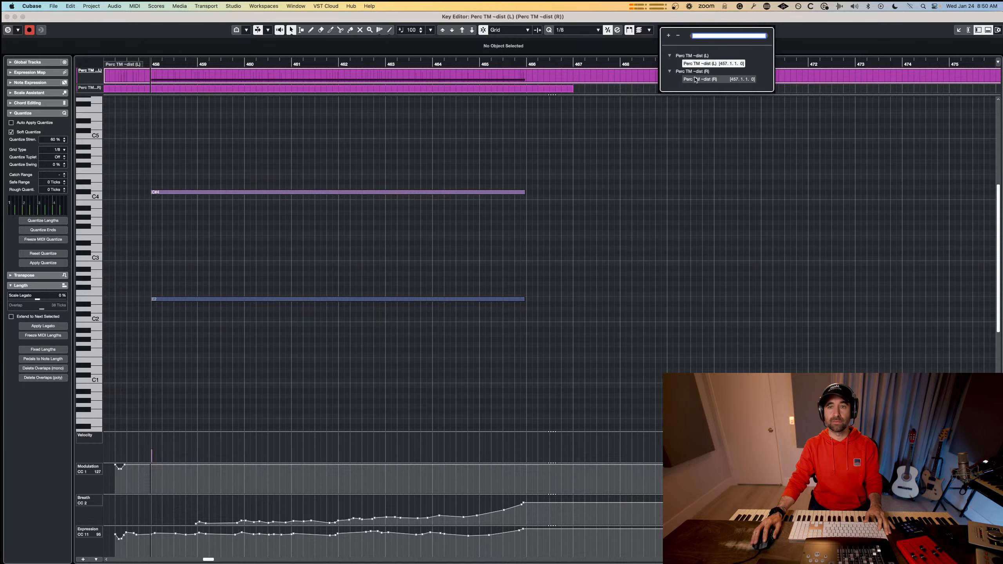
left_click(681, 134)
key("Escape")
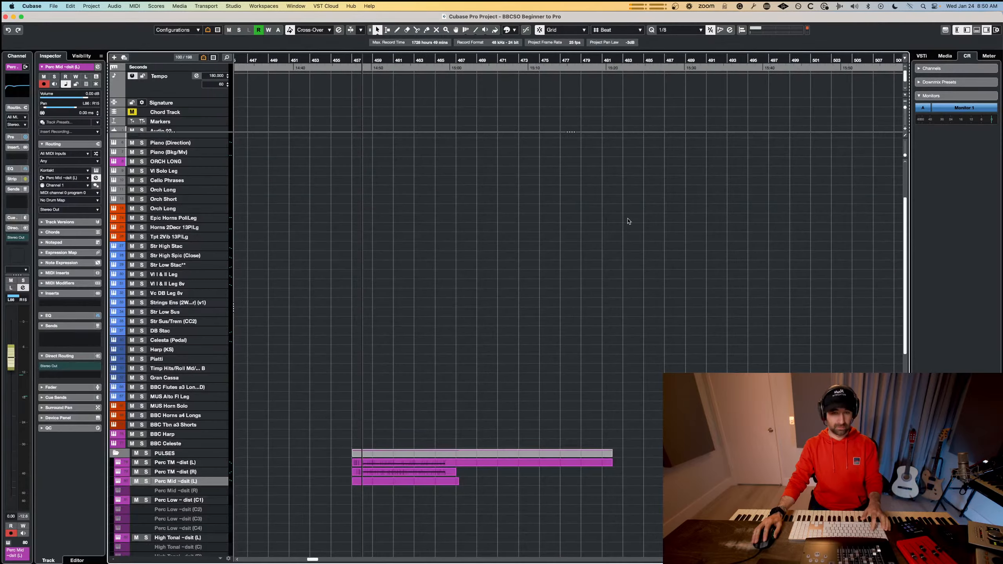
left_click_drag(415, 457, 409, 457)
key("Return")
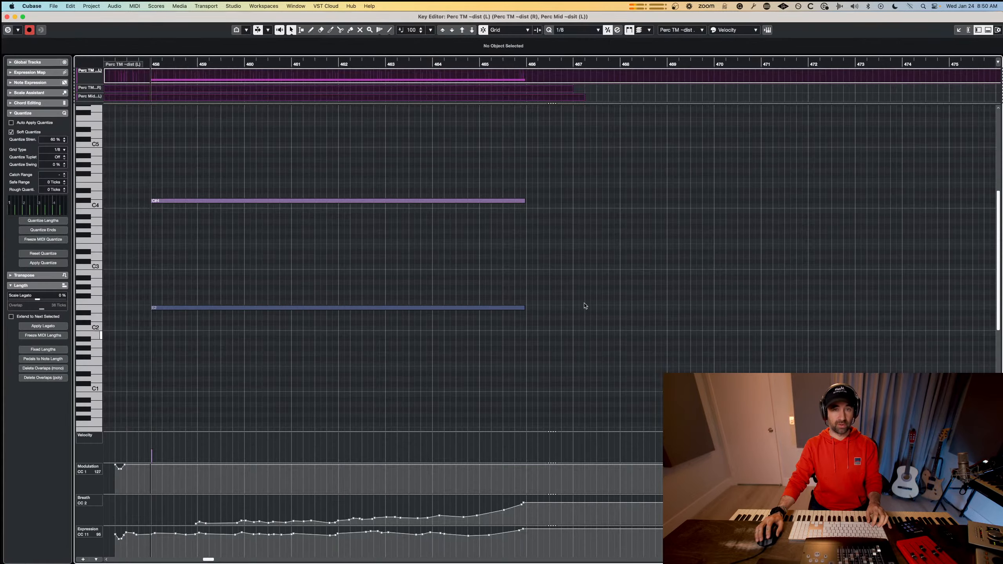
Make Perc Mid ~dsit (L) the active part and paste the copied G#2 notes at bar 458.
left_click(680, 31)
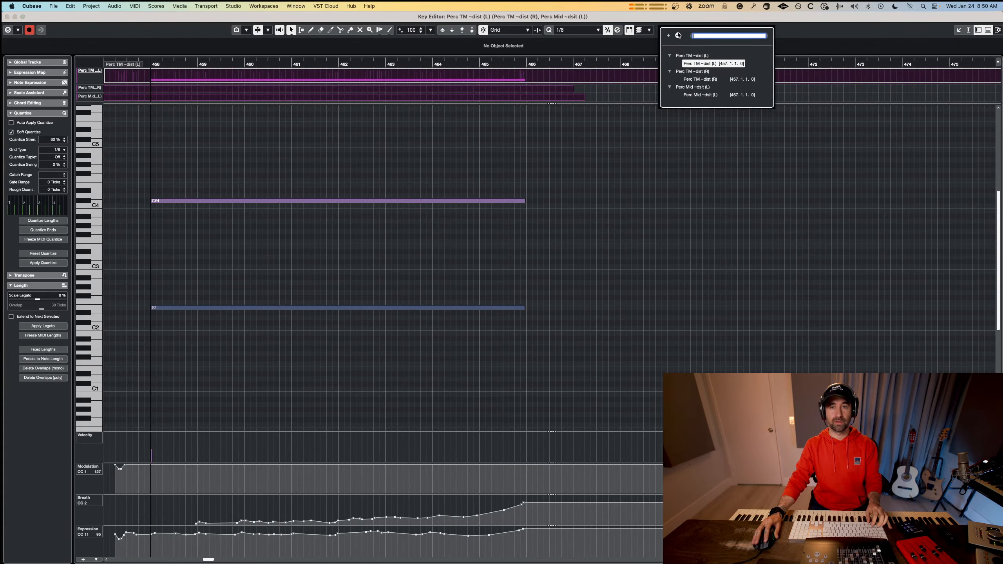
left_click(688, 96)
key("super+v")
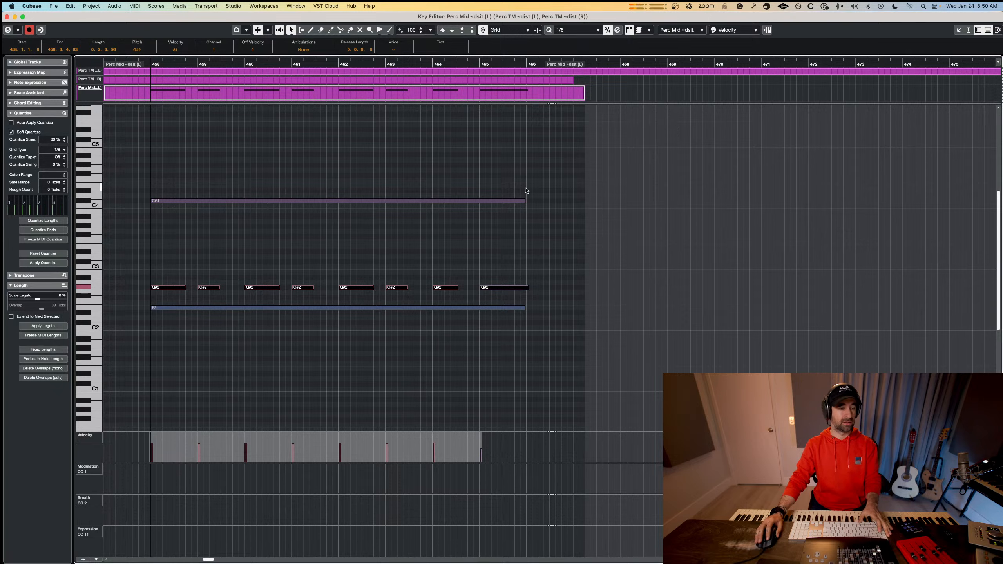
key("space")
key("space")
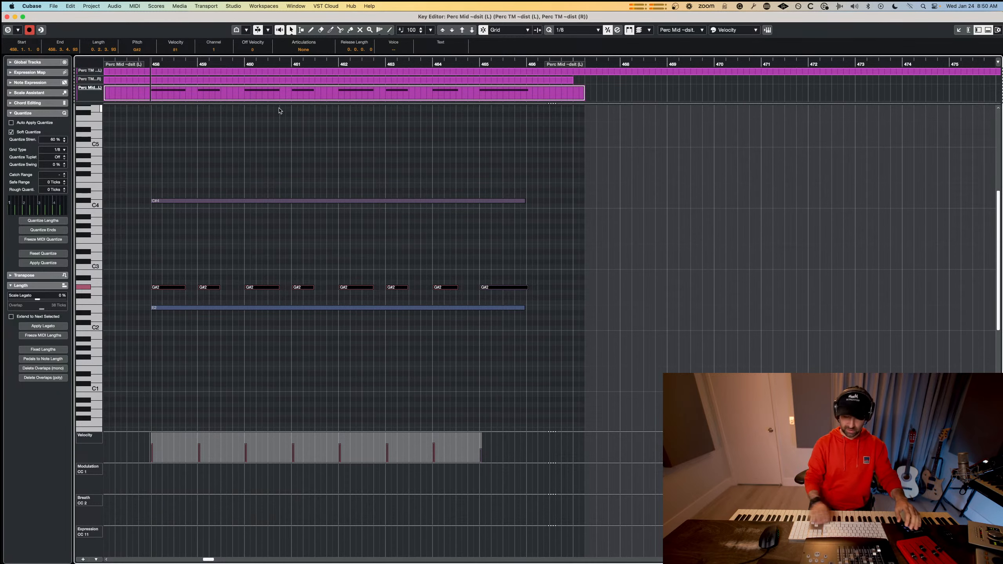
key("KP_Subtract")
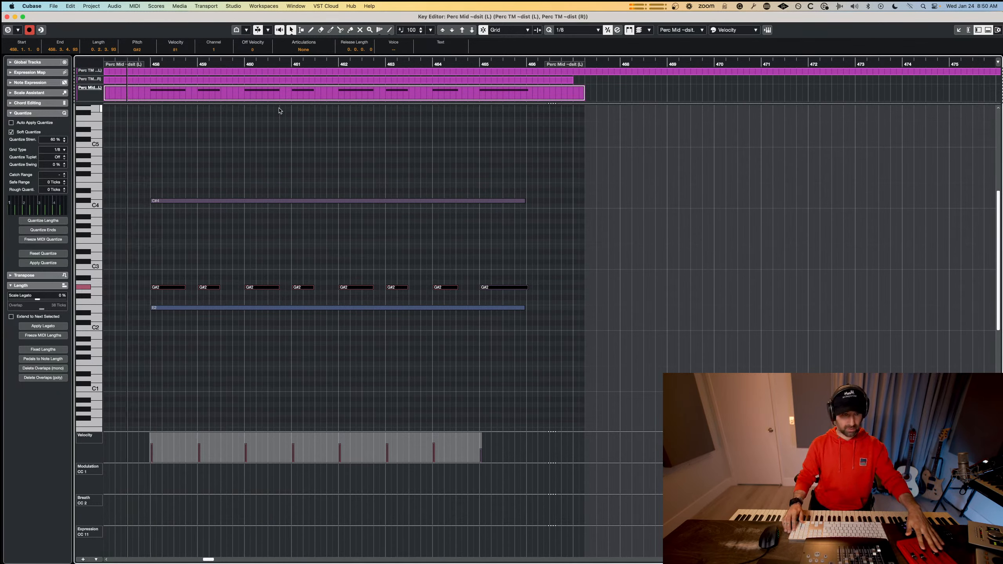
key("KP_Multiply")
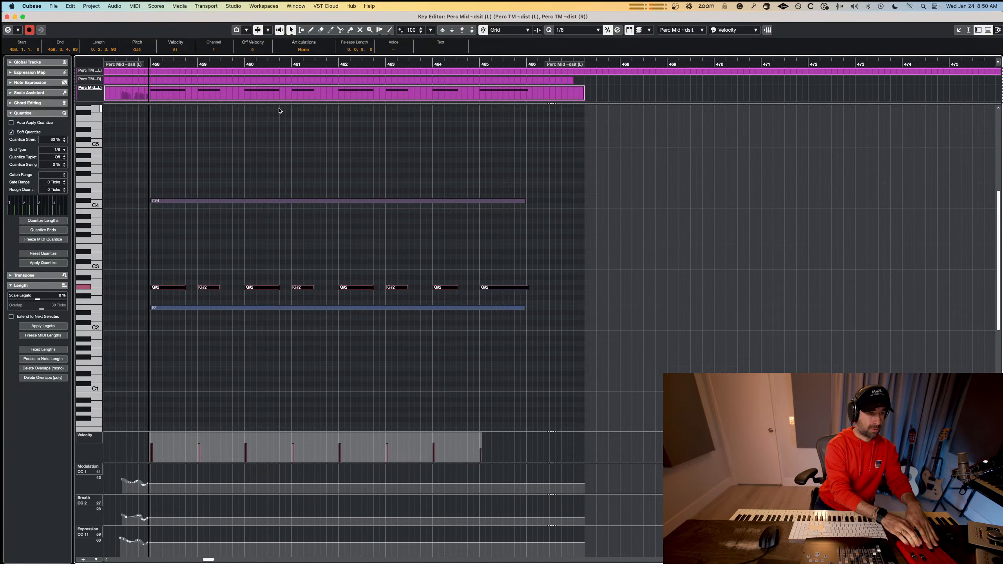
key("space")
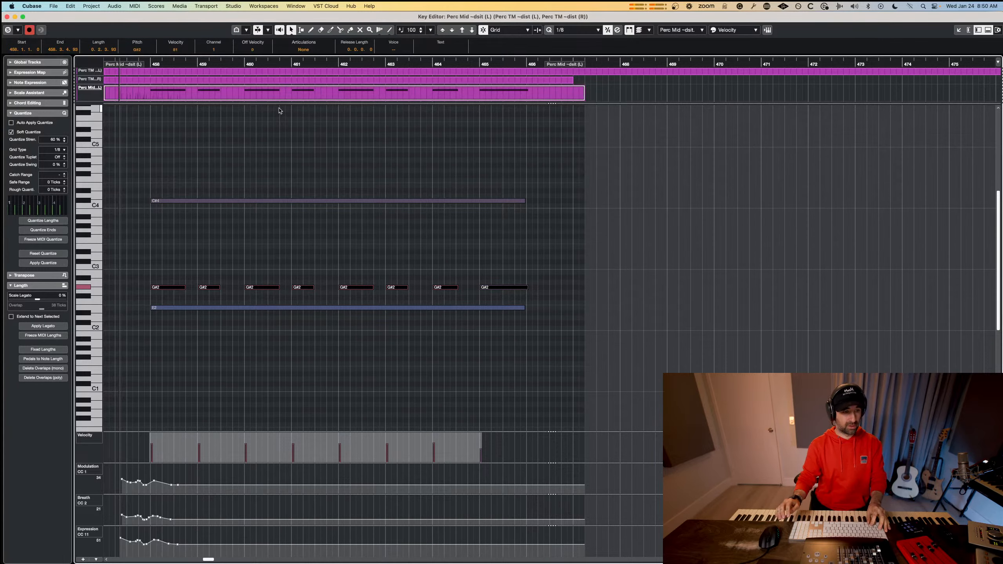
key("super+z")
Record modulation, breath and expression moves over the G#2 notes in Perc Mid ~dsit (L), and close the editor.
key("KP_Multiply")
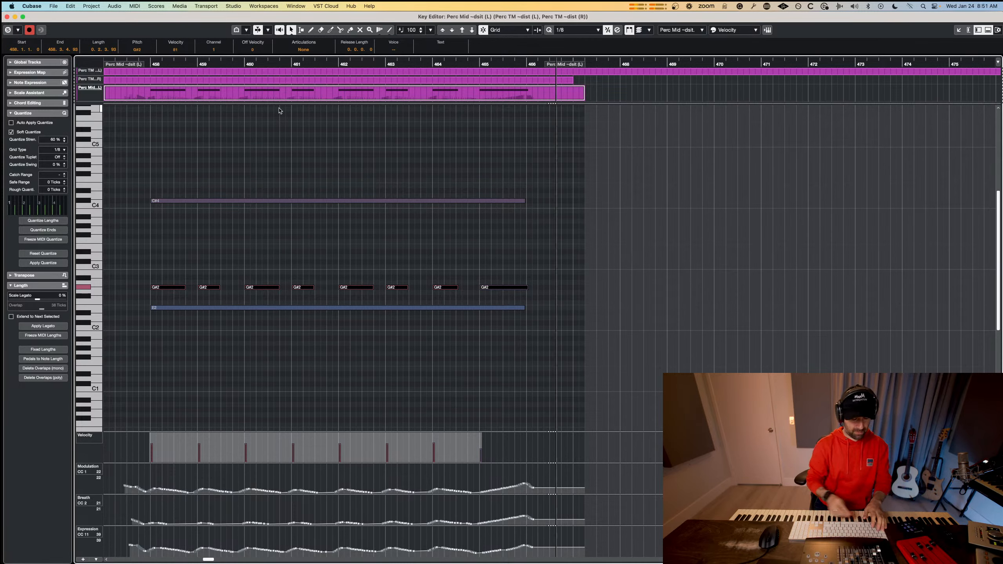
key("space")
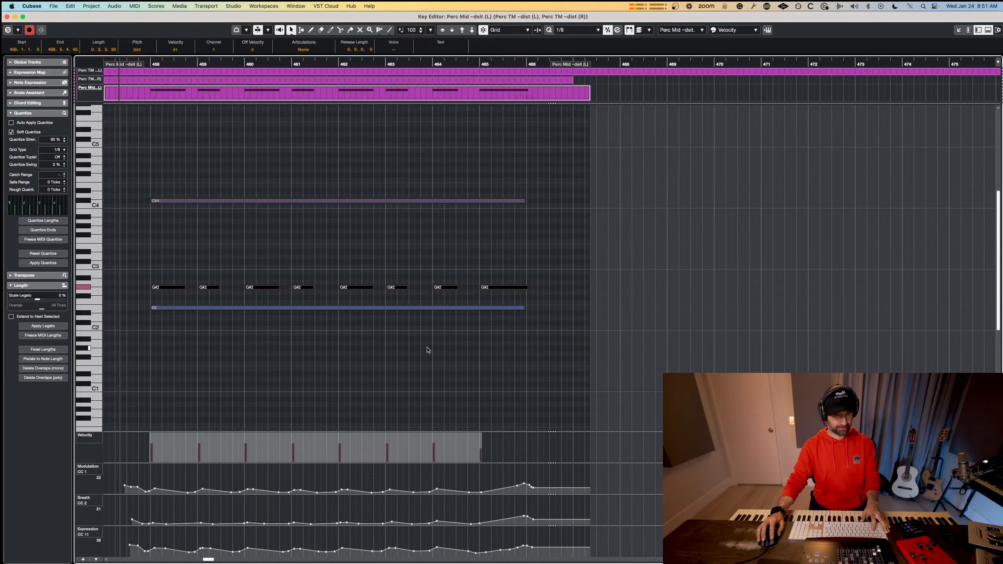
key("Return")
Play back the pulse parts in the arrangement from bar 457.
left_click(456, 463)
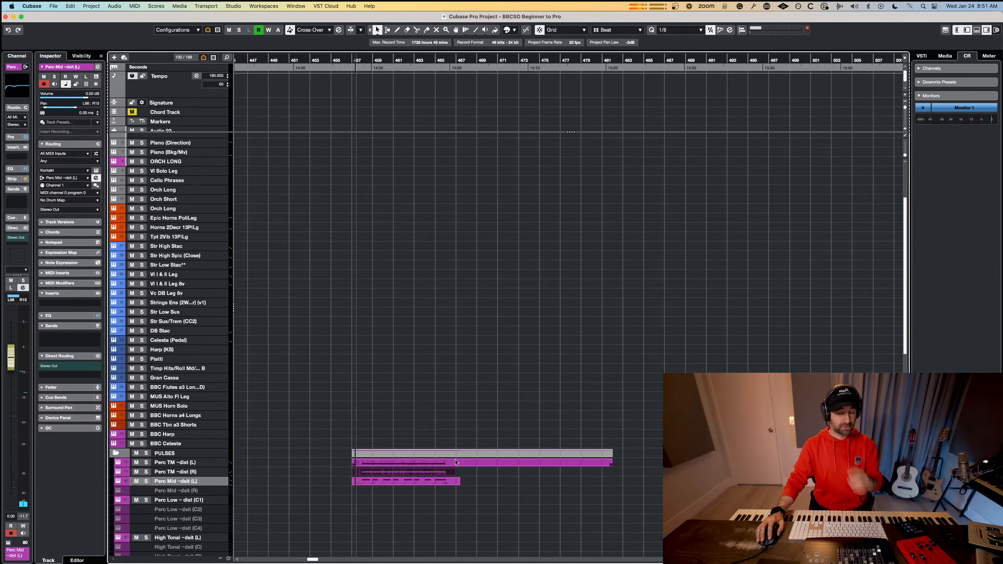
key("space")
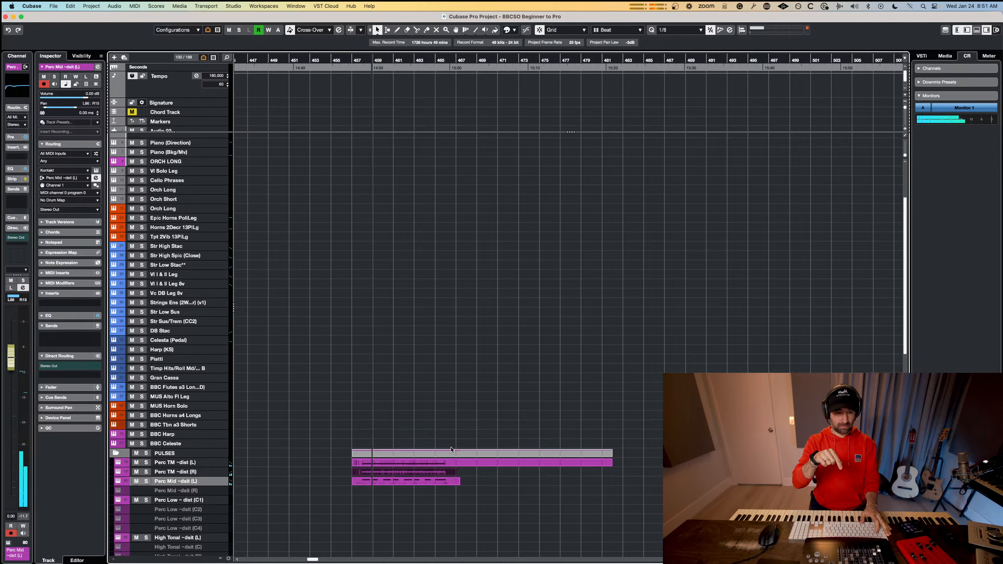
key("space")
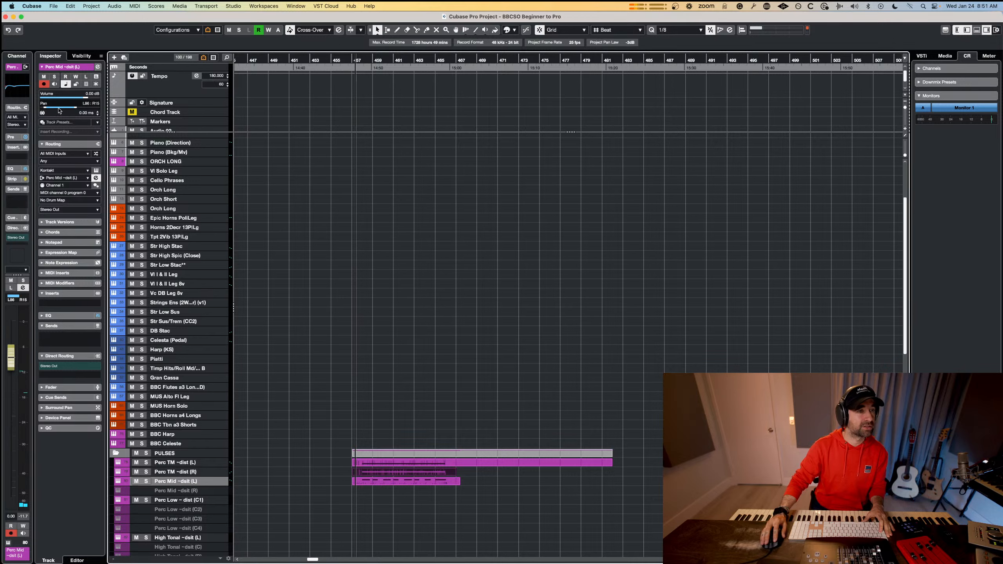
Set the stereo pan of the Perc Mid ~dsit (L) track to L48/R43 and play back the section from bar 457.
left_click(81, 107)
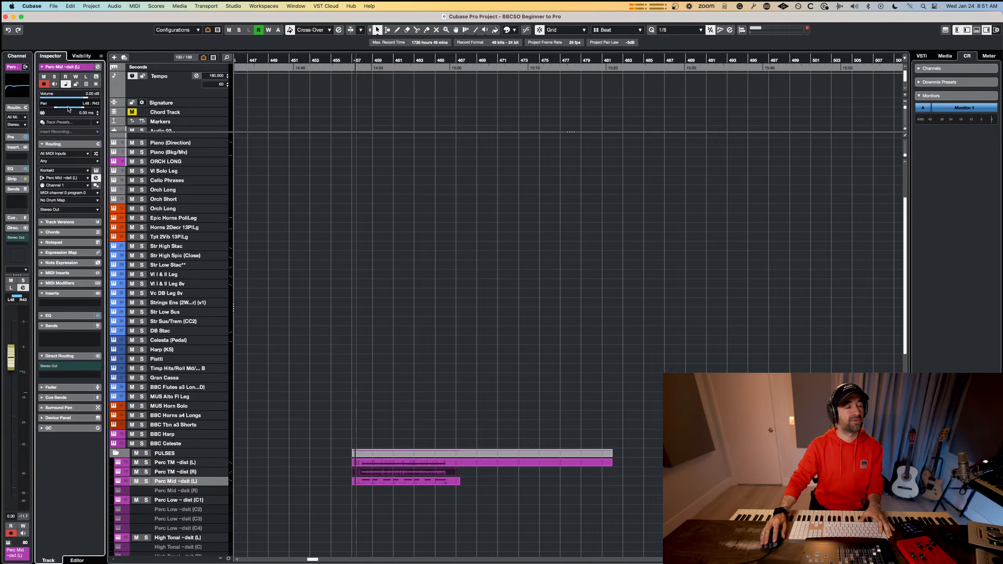
key("space")
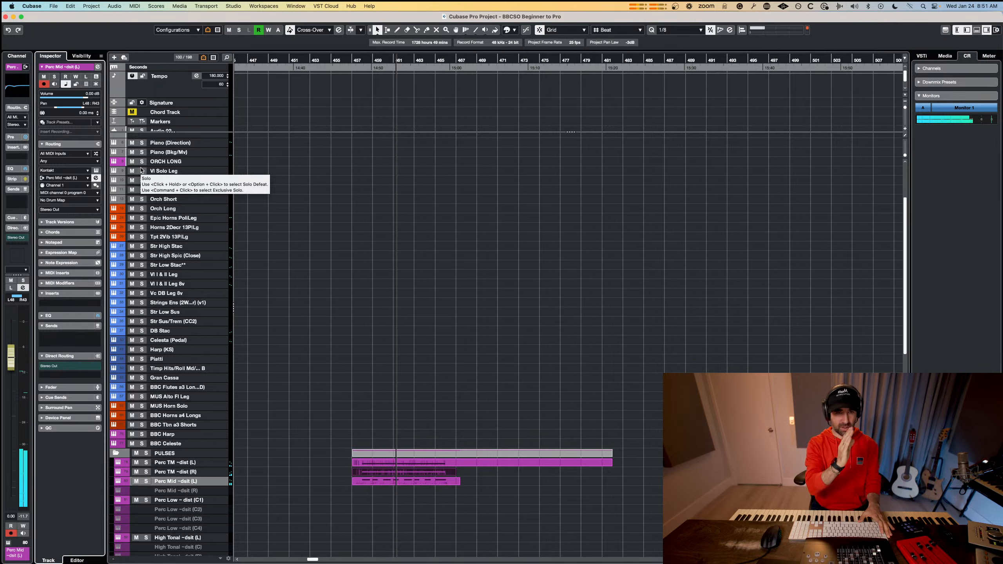
key("space")
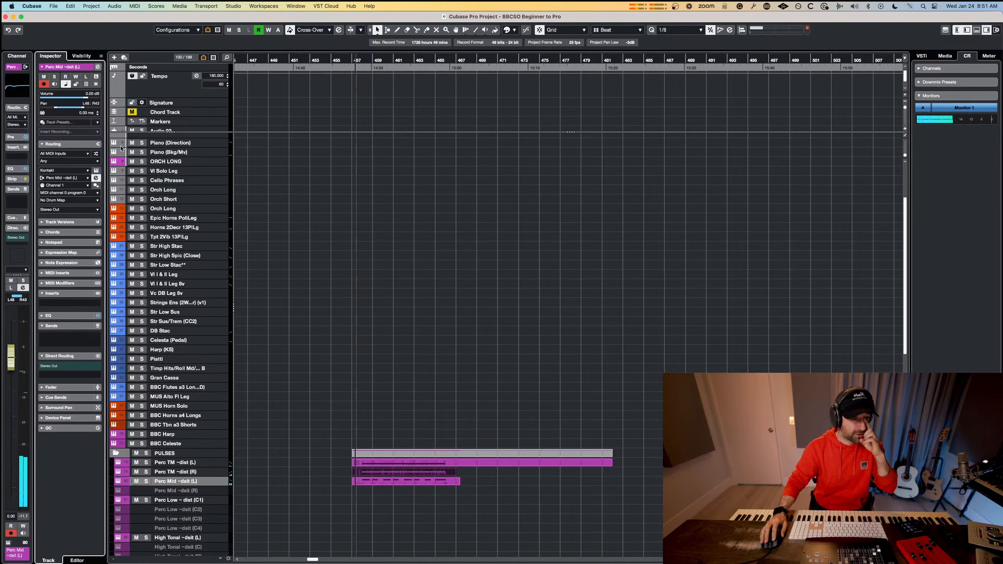
Record a sustained G#3 note with modulation, breath and expression moves on the High Tonal ~dsit (L) track from bar 457.
left_click(169, 264)
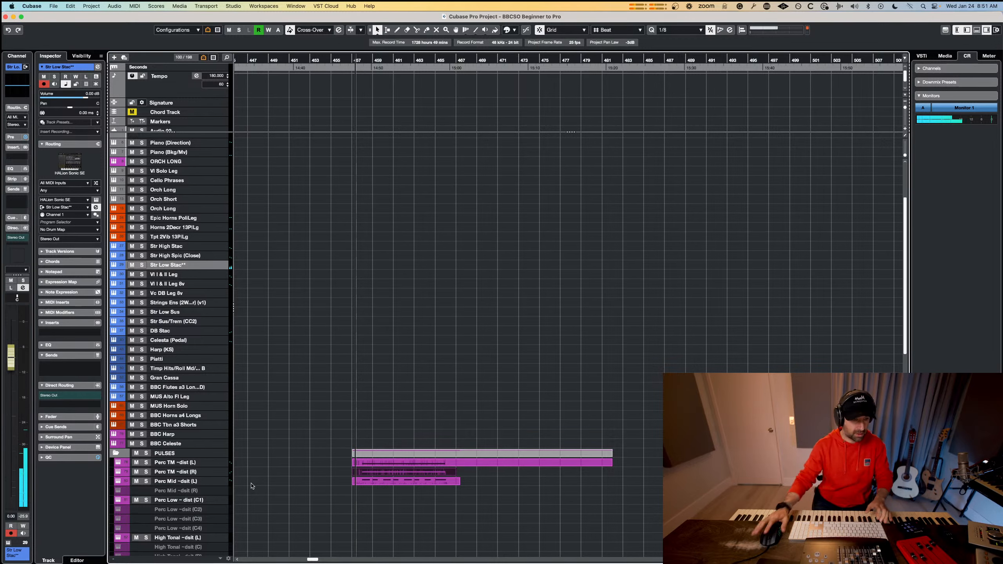
left_click(171, 541)
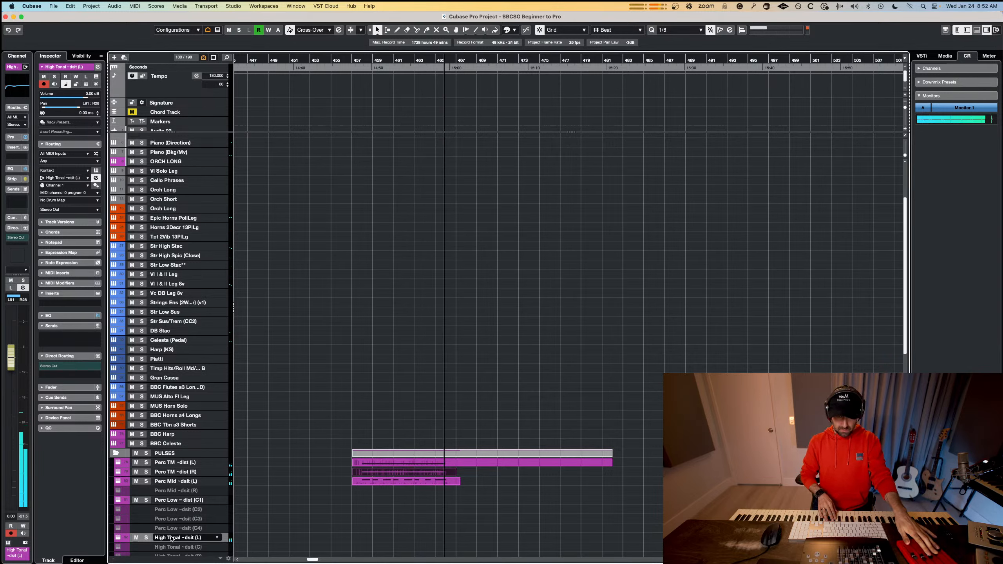
key("space")
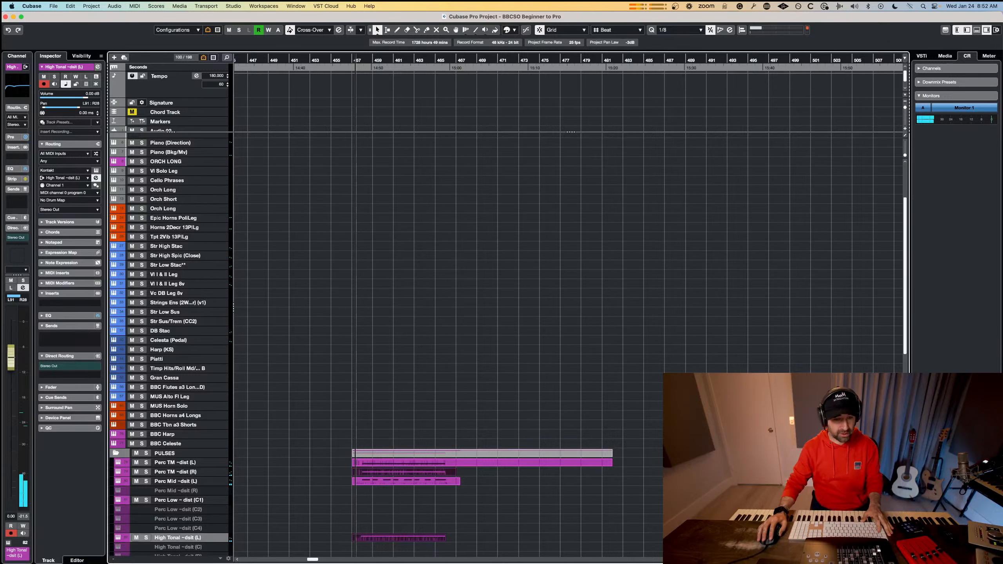
Align the start of the long G#3 note in the High Tonal ~dsit (L) part to bar 458, check playback and close the editor.
left_click_drag(473, 544, 396, 462)
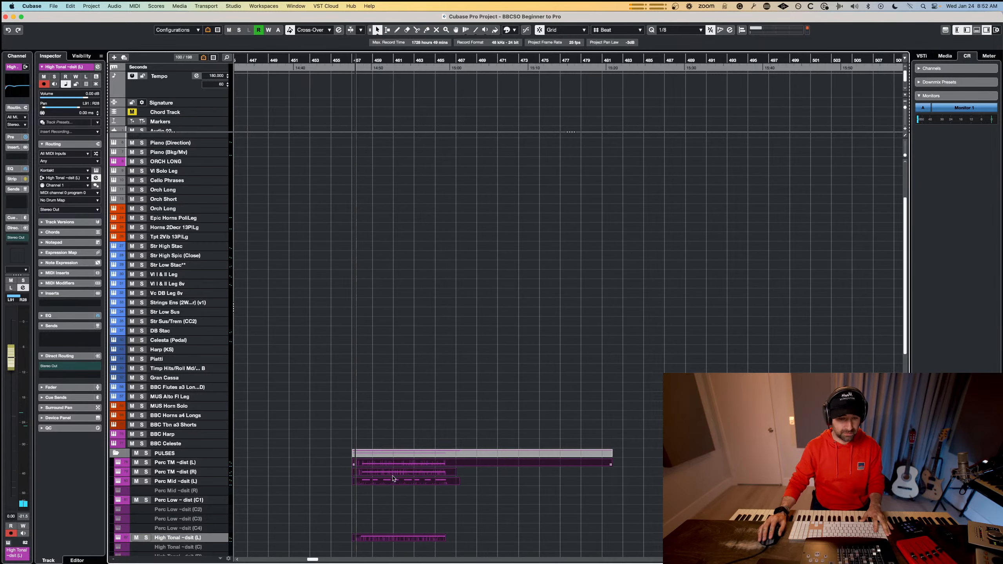
left_click(391, 527)
double_click(387, 536)
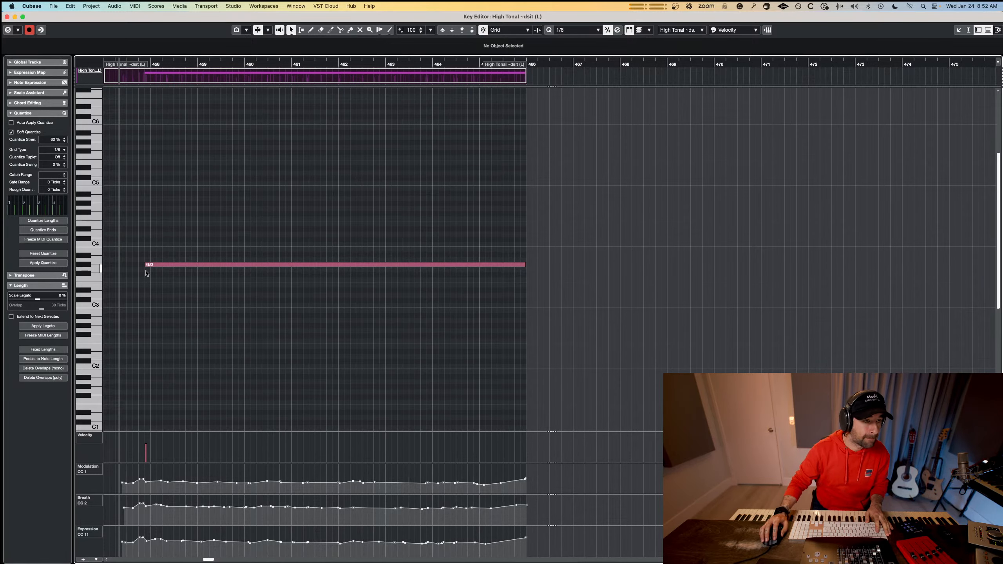
left_click_drag(145, 264, 150, 264)
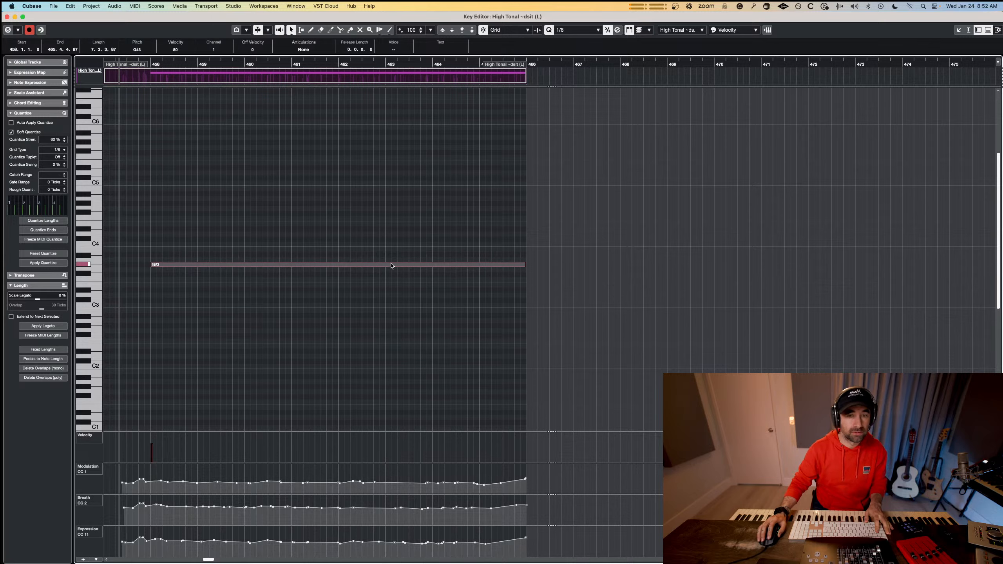
key("space")
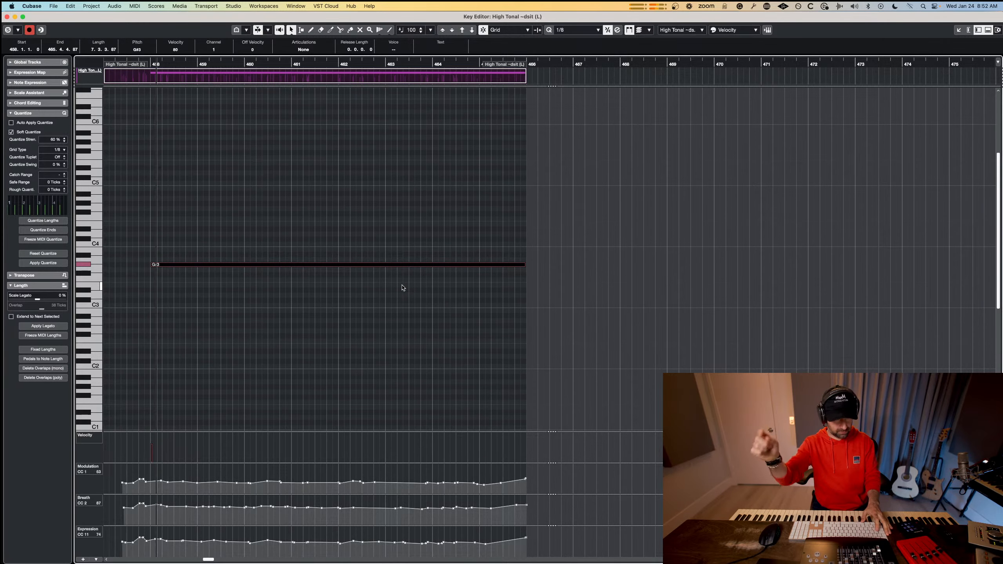
key("Escape")
key("space")
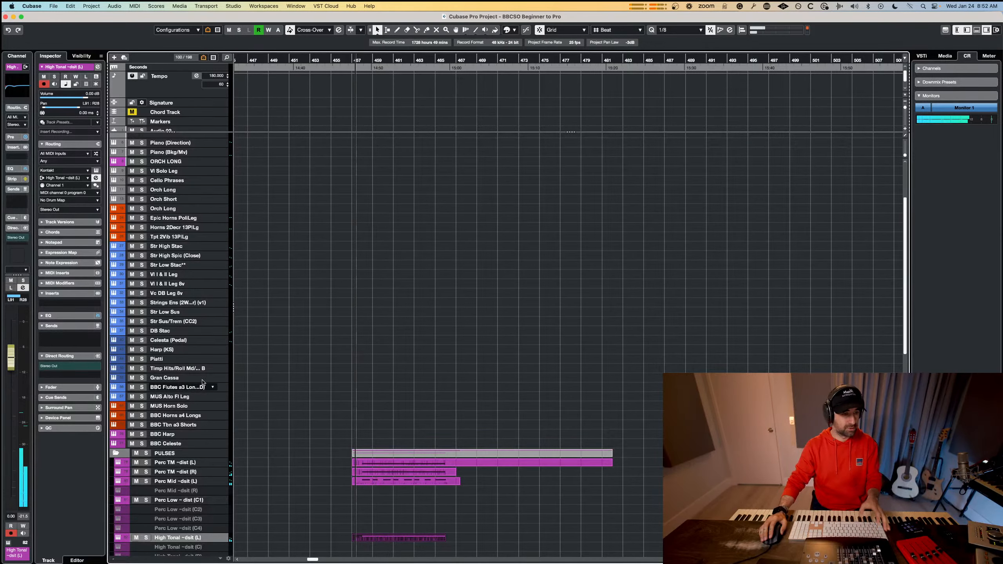
Find the Titan track in the EPIC PERC folder and record percussion hits on it from bar 457 to bar 466.
scroll(201, 363, "down", 3)
scroll(201, 364, "up", 3)
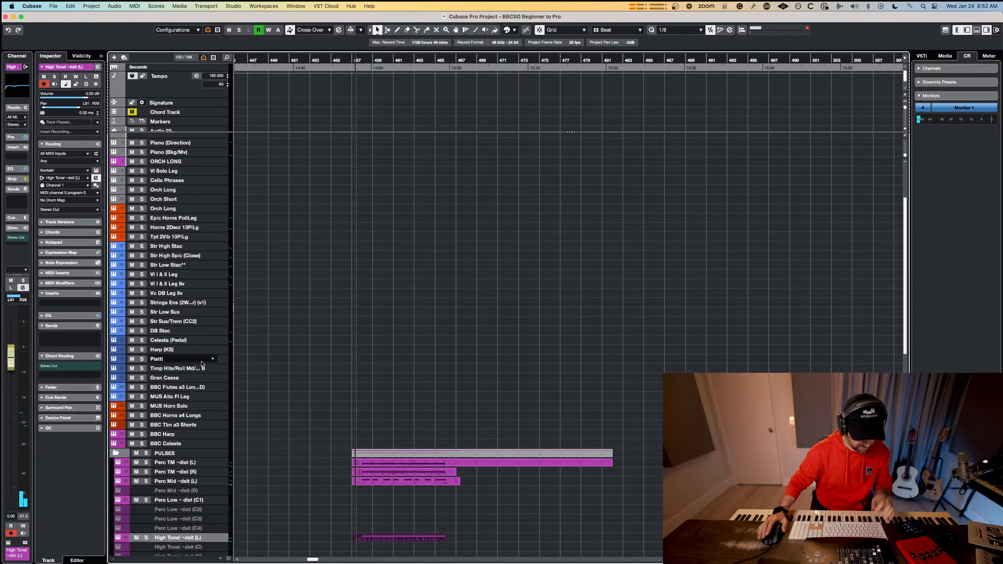
key("super+f")
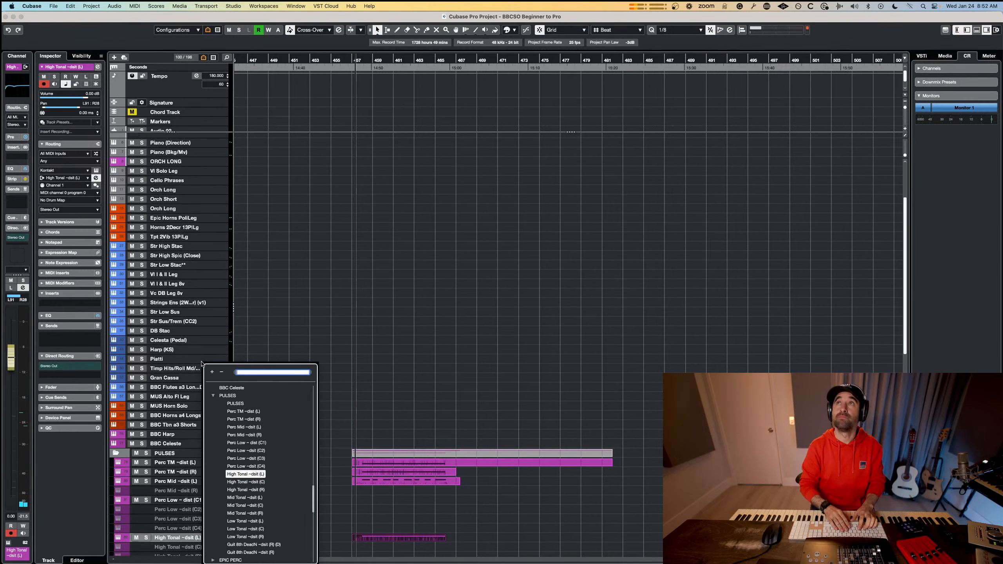
type("ti")
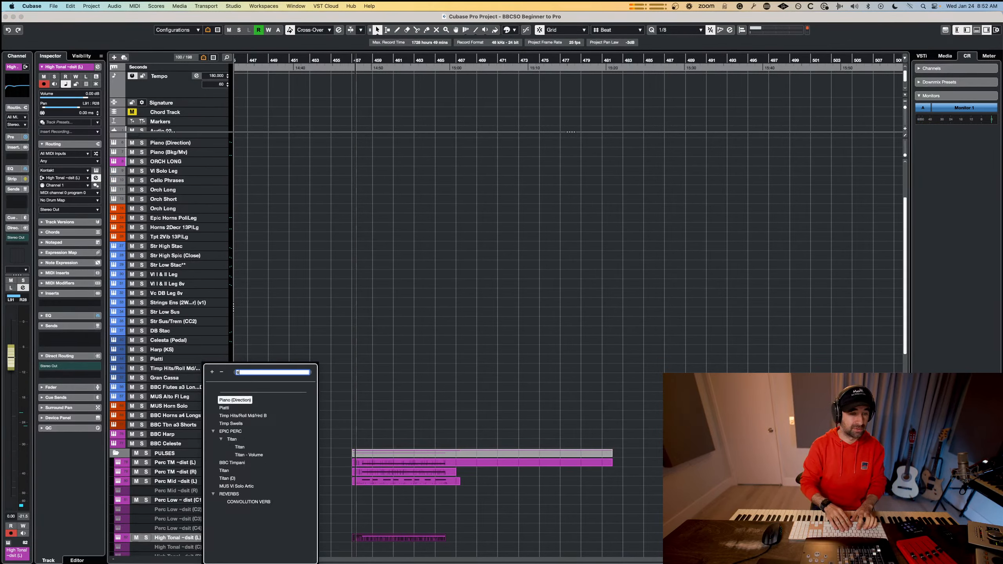
type("tan")
left_click(242, 408)
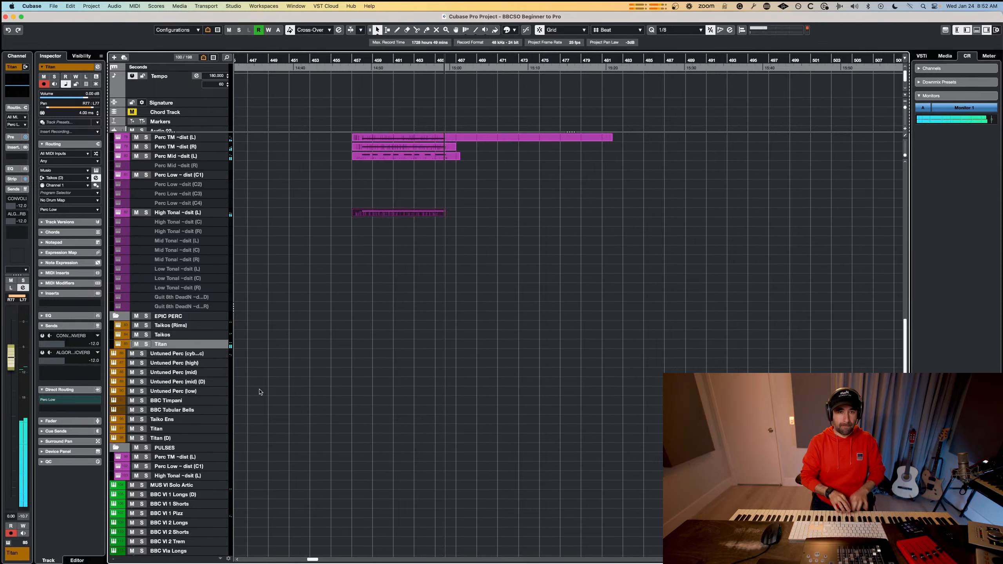
key("space")
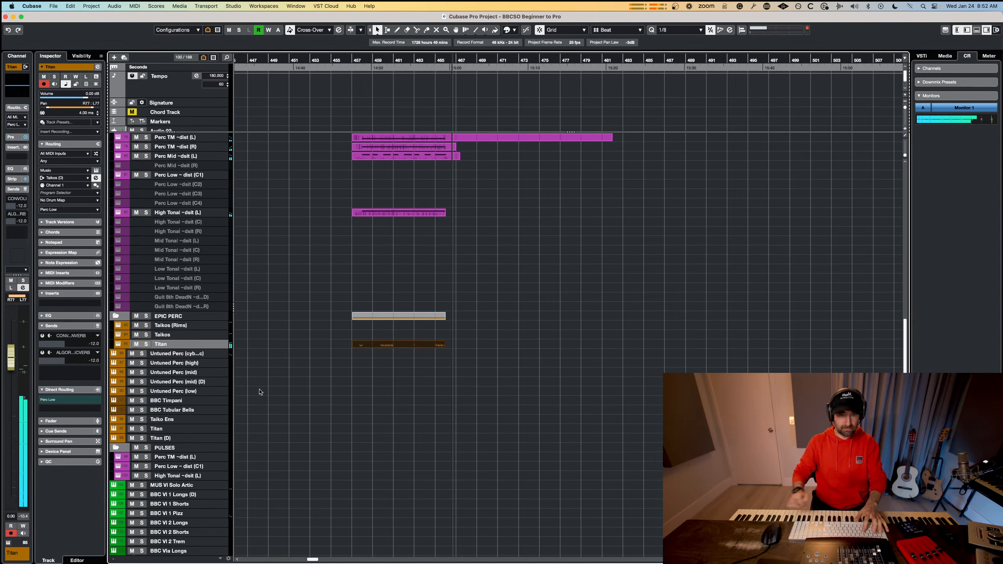
Open the Titan part for note editing and select the group of pickup hits leading into bar 458.
double_click(418, 344)
scroll(256, 268, "up", 1)
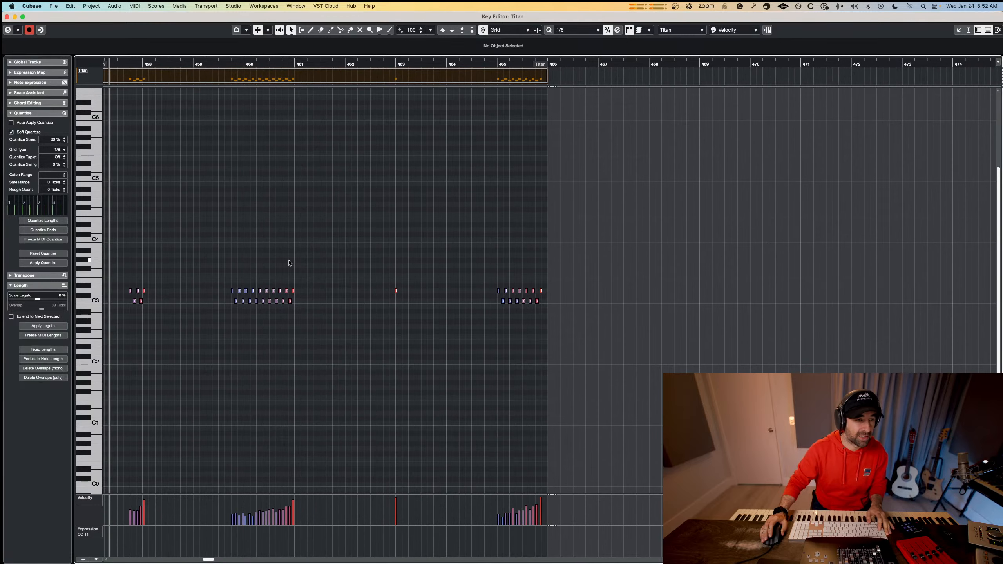
left_click_drag(348, 254, 102, 319)
left_click_drag(180, 256, 132, 319)
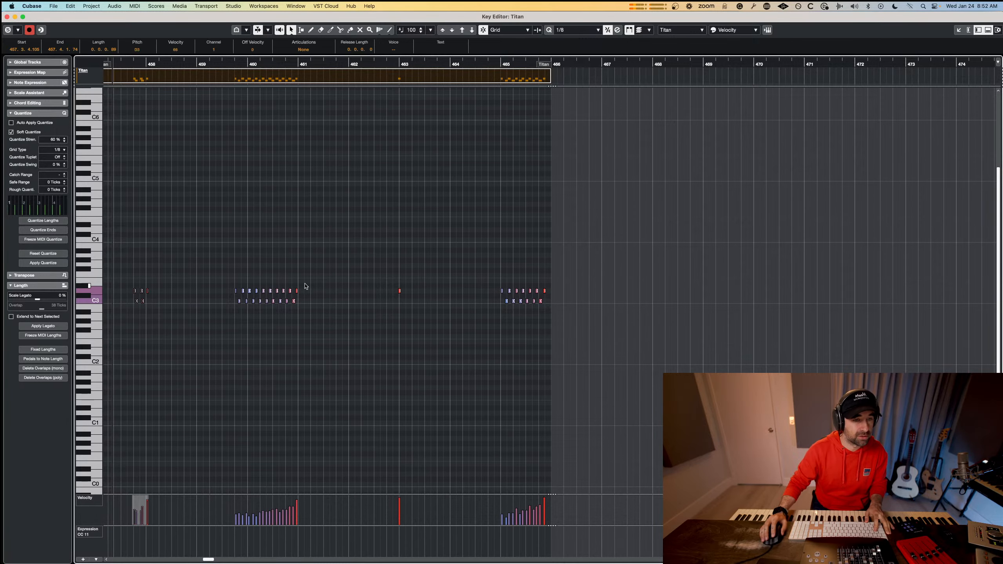
Try to shift the second group of Titan hits, leading into bar 461, slightly later.
left_click_drag(343, 273, 201, 340)
scroll(300, 302, "up", 3)
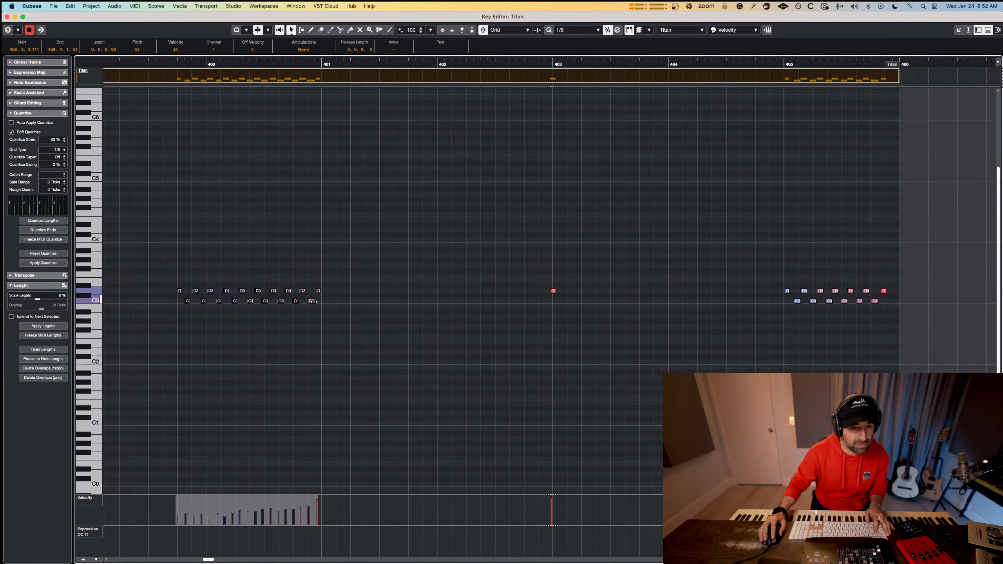
left_click_drag(321, 294, 323, 294)
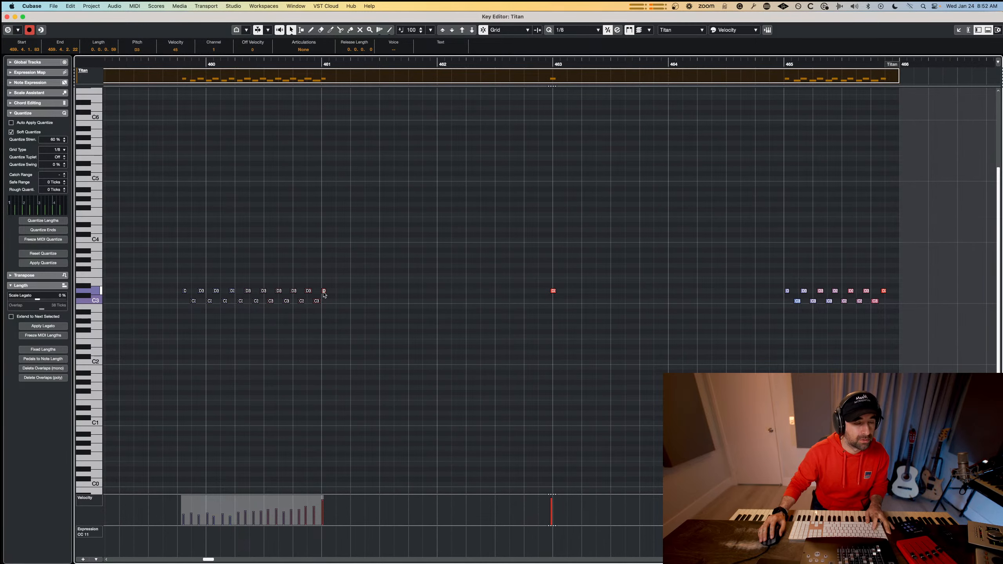
key("super+z")
scroll(276, 304, "left", 5)
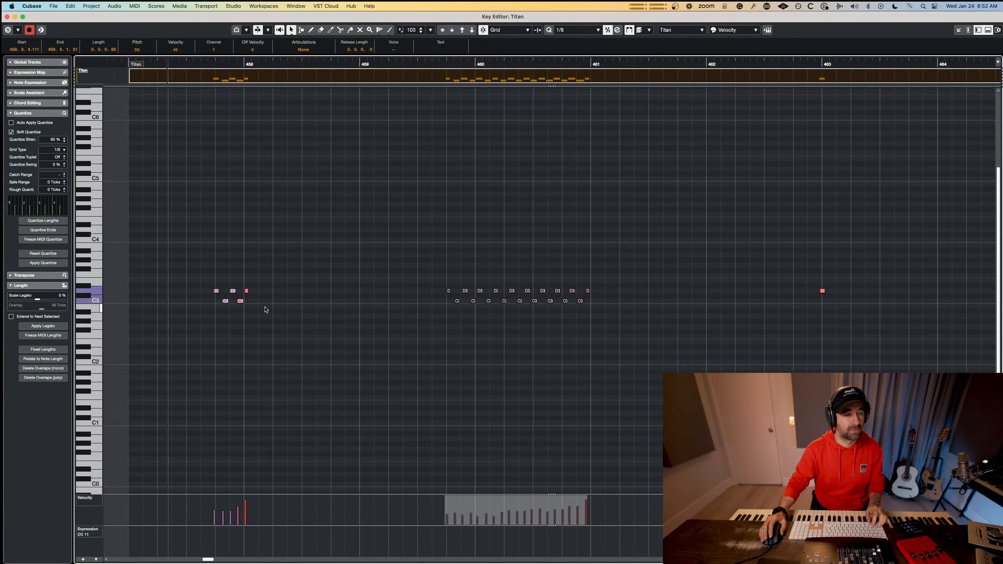
Set the quantize grid type to 1/16 and quantize the Titan pickup hits leading into bar 458.
left_click_drag(298, 256, 193, 324)
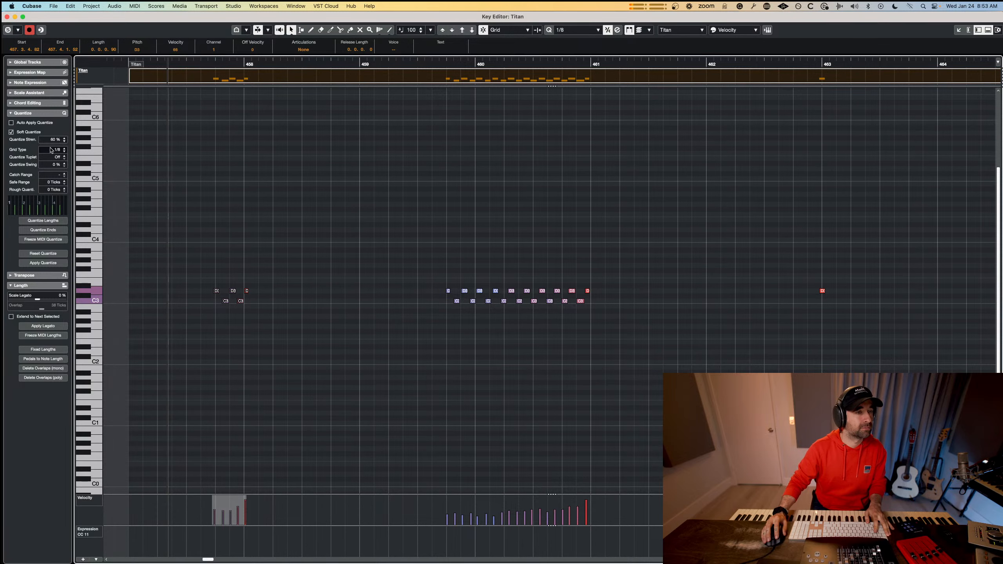
left_click(53, 150)
left_click(66, 160)
left_click_drag(291, 248, 200, 321)
key("q")
Shift the later hits of the second Titan group to end on bar 461, and delete the two hits just after bar 460.
left_click_drag(652, 261, 443, 307)
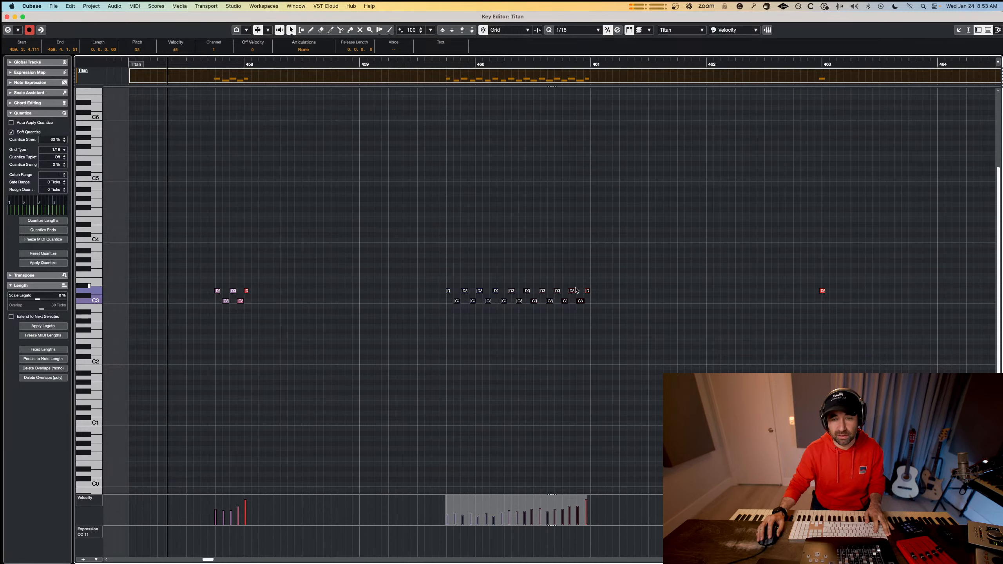
left_click_drag(612, 269, 525, 316)
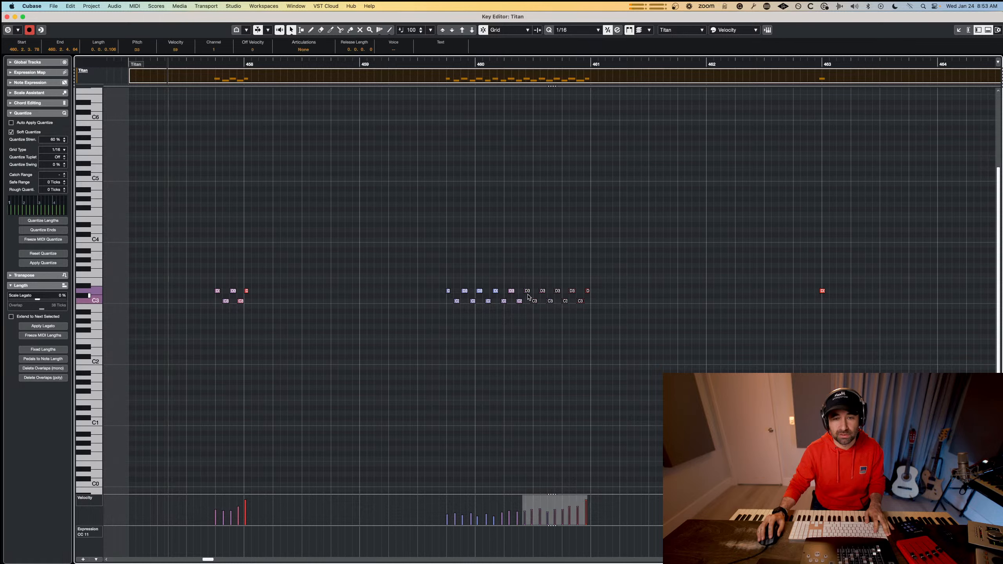
left_click_drag(631, 271, 478, 311)
left_click(498, 281)
left_click_drag(436, 279, 489, 310)
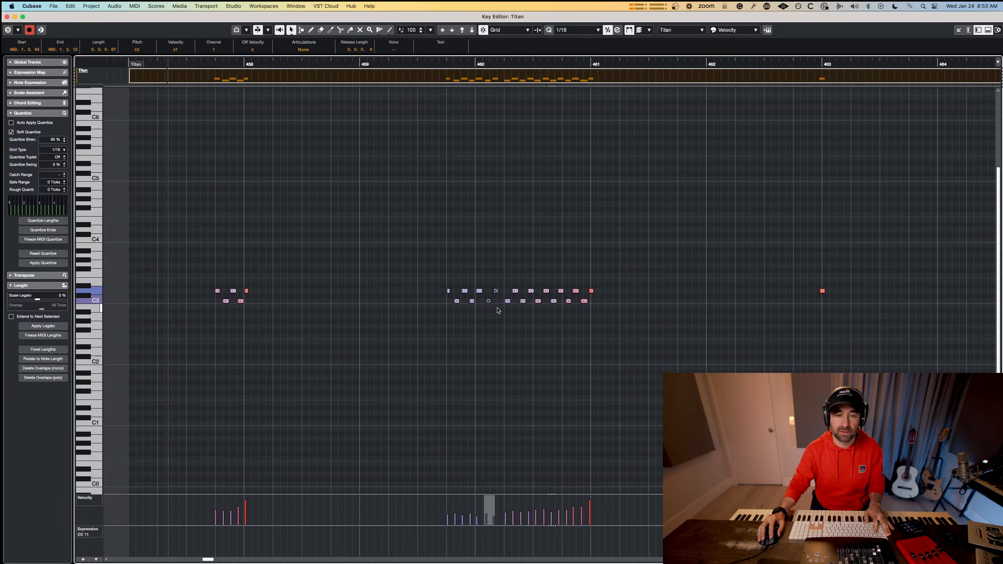
key("Delete")
Try to quantize the remaining Titan hits leading into bar 461.
left_click_drag(647, 259, 496, 316)
key("q")
key("Delete")
key("super+z")
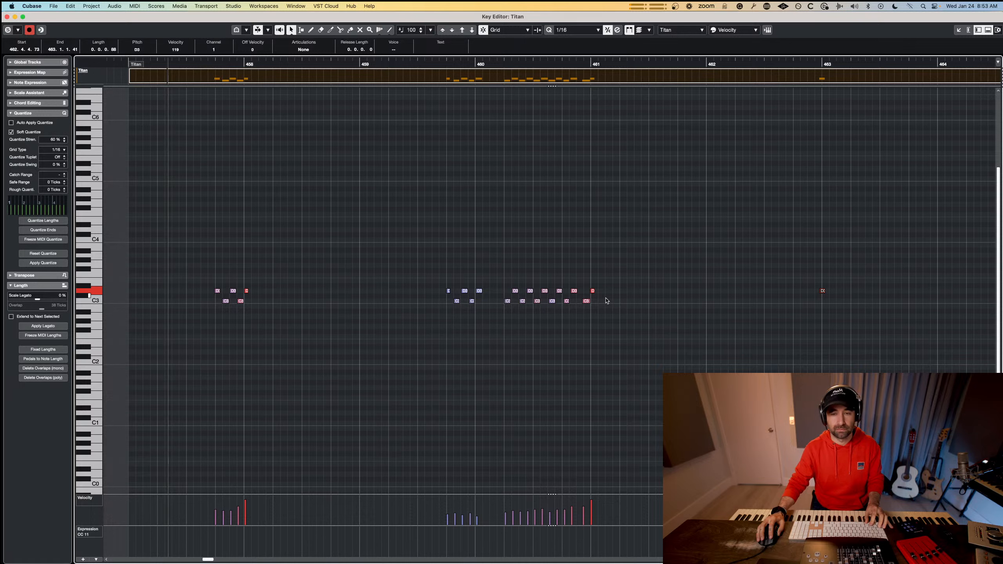
Quantize the Titan hits between bars 460 and 461 to the 1/16 grid, adjust the first ones and play the part back.
left_click_drag(600, 279, 506, 308)
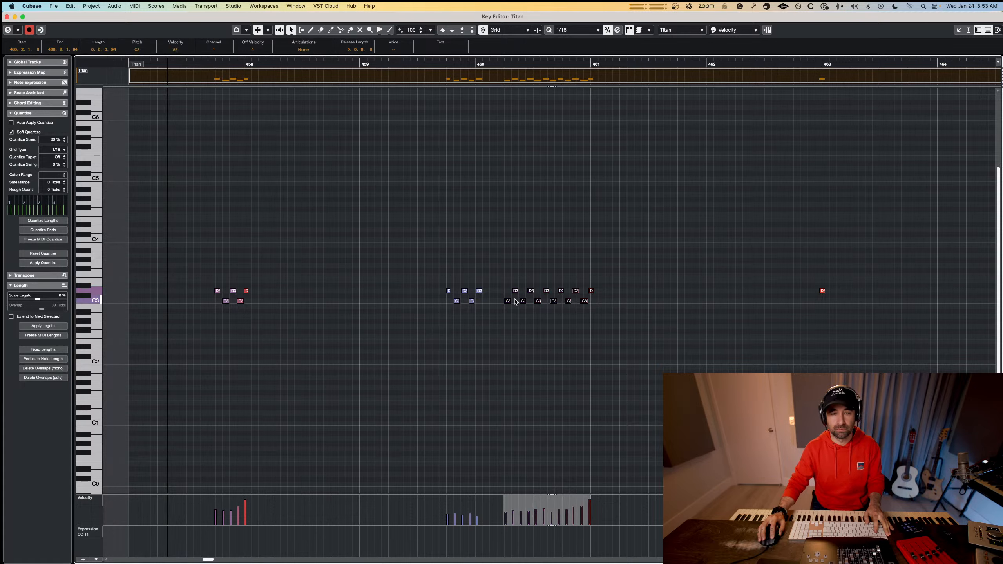
key("q")
left_click_drag(587, 302, 516, 304)
key("space")
key("space")
key("space")
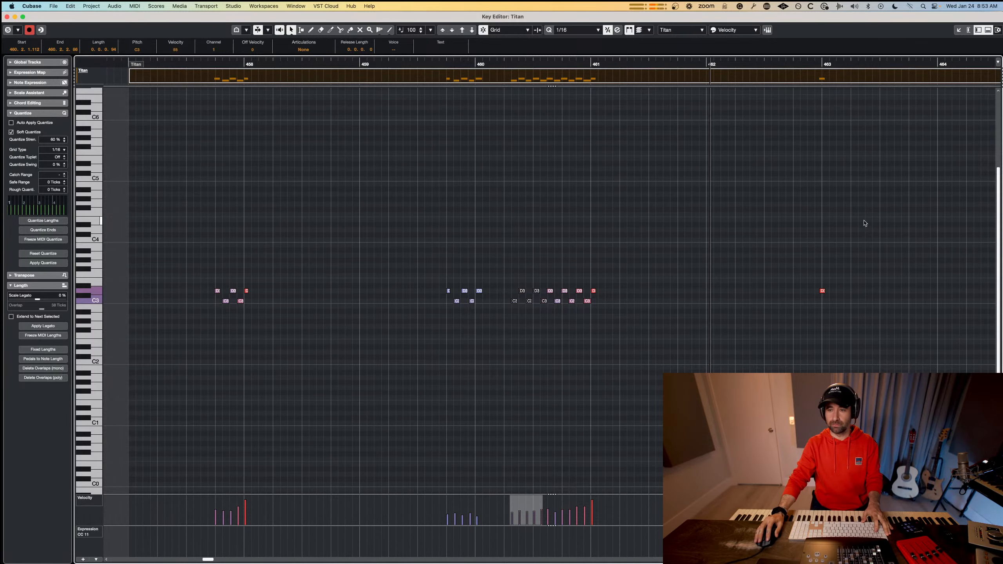
Clear the closing hits after bar 465 in the Titan part and record a sustained F2 note from just before bar 464.
left_click_drag(823, 291, 825, 291)
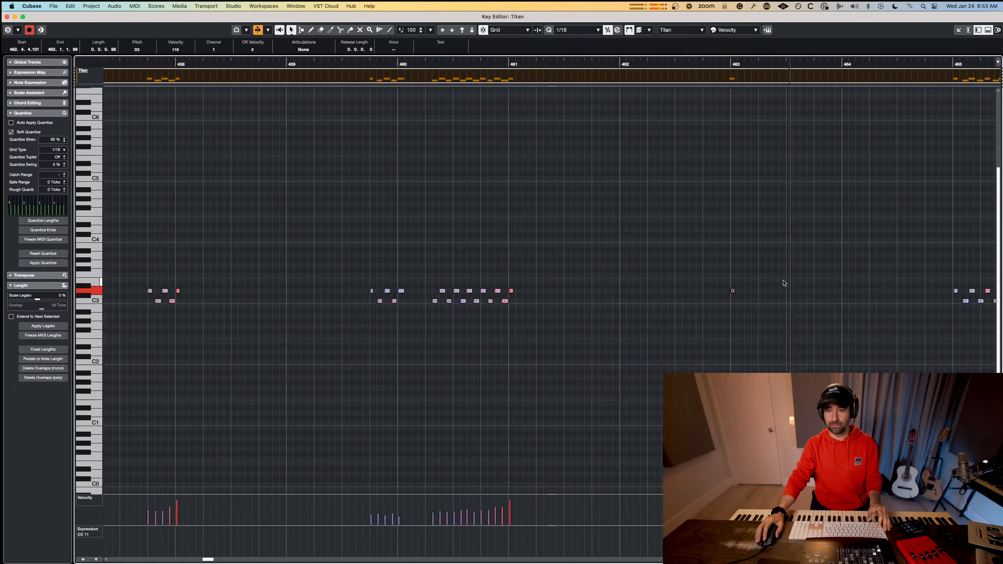
key("super+z")
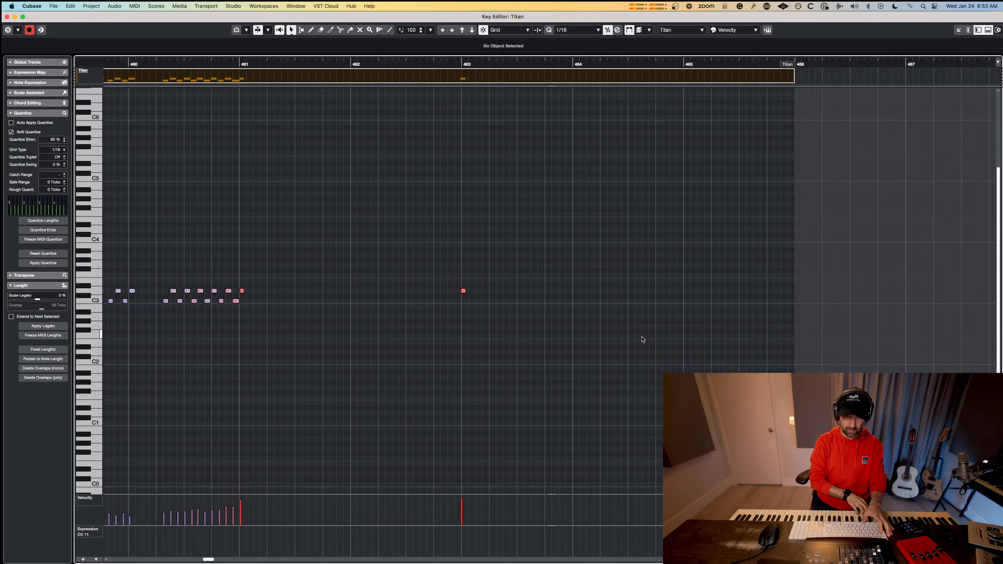
left_click(565, 64)
key("KP_Multiply")
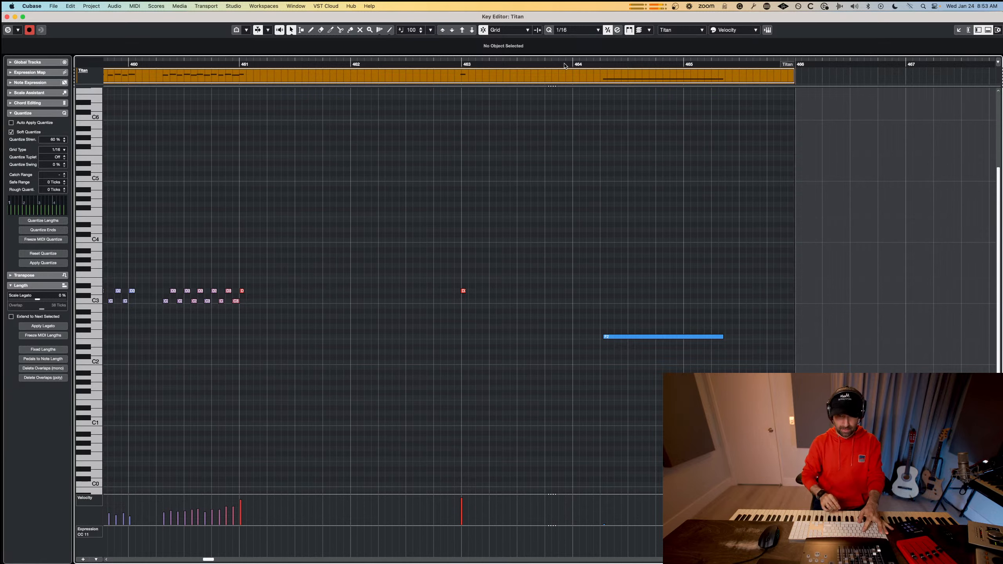
key("space")
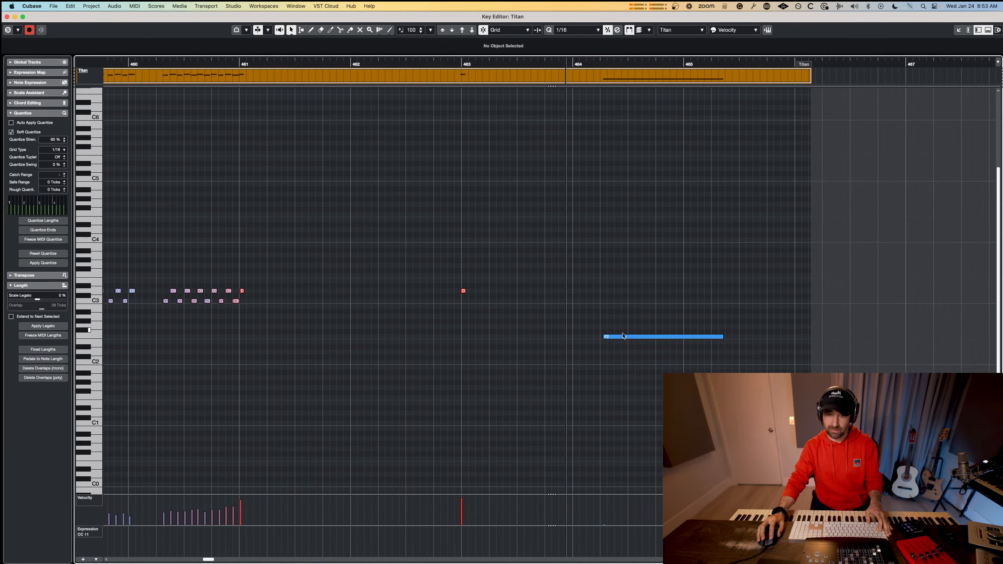
Move the sustained F2 note to just after bar 465, enlarging the Titan part to fit, and raise the note's velocity.
left_click_drag(623, 336, 770, 334)
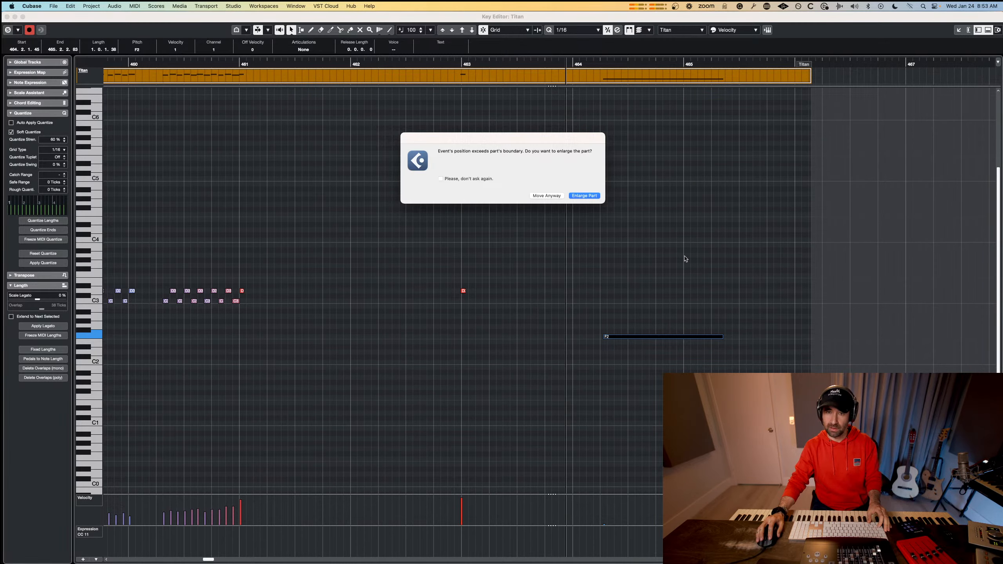
key("Return")
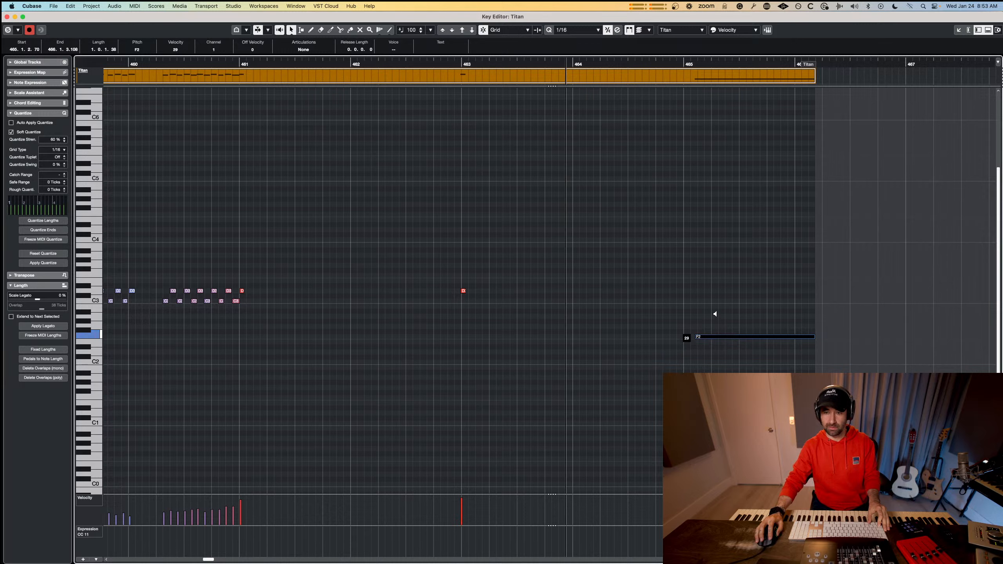
left_click(719, 288)
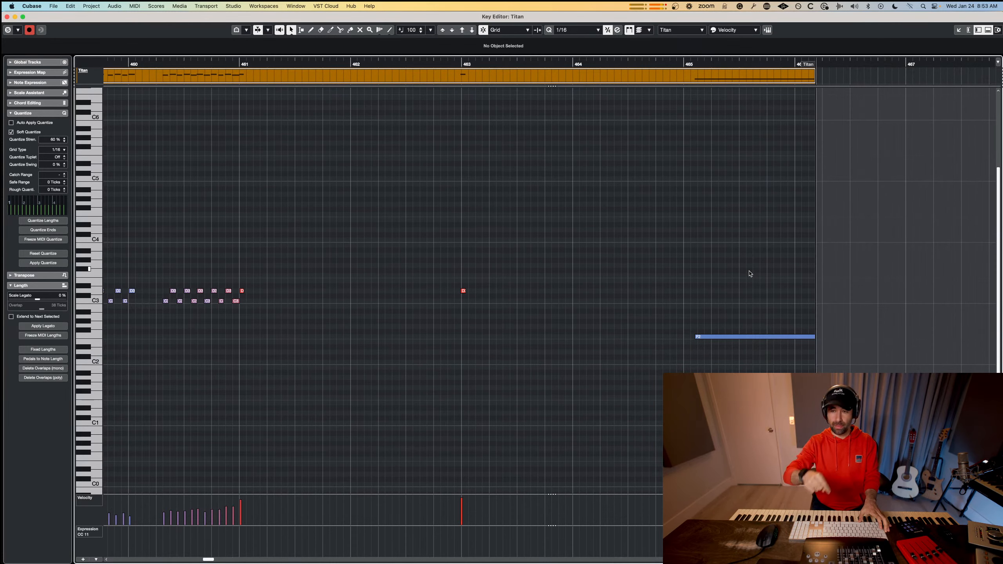
Nudge the start of the sustained F2 note slightly later in the Titan part and close the note editor.
left_click_drag(696, 337, 704, 337)
left_click(718, 297)
key("Escape")
scroll(495, 291, "left", 1)
scroll(495, 291, "up", 1)
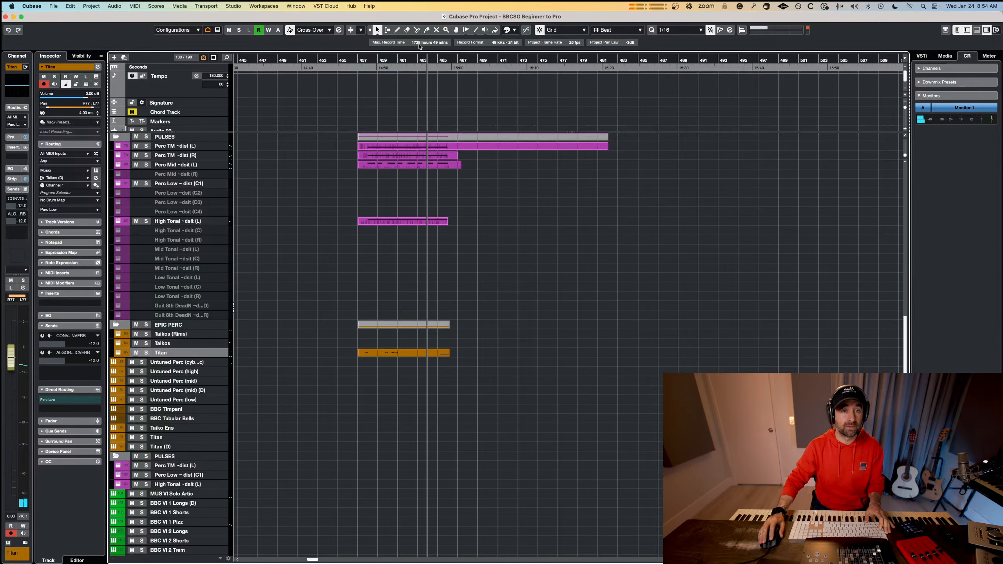
Play the new section back from bar 457 and look through the string tracks above the pulses.
left_click(361, 58)
key("space")
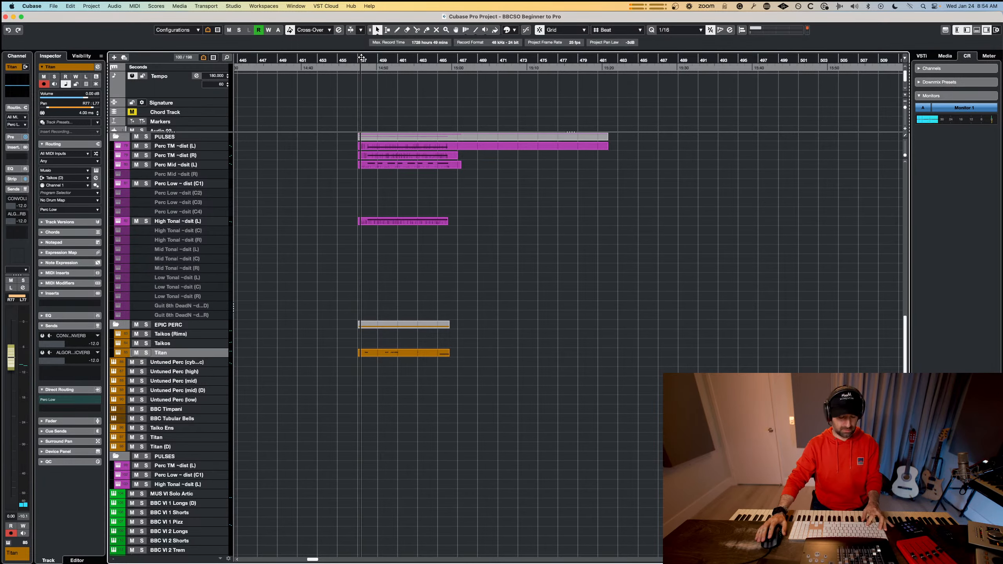
scroll(403, 137, "up", 6)
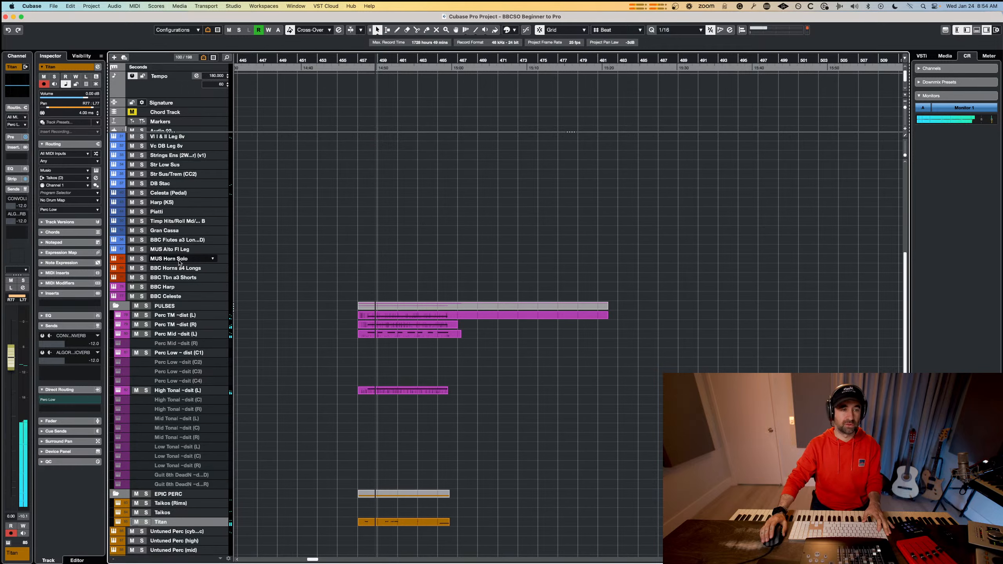
scroll(180, 261, "up", 3)
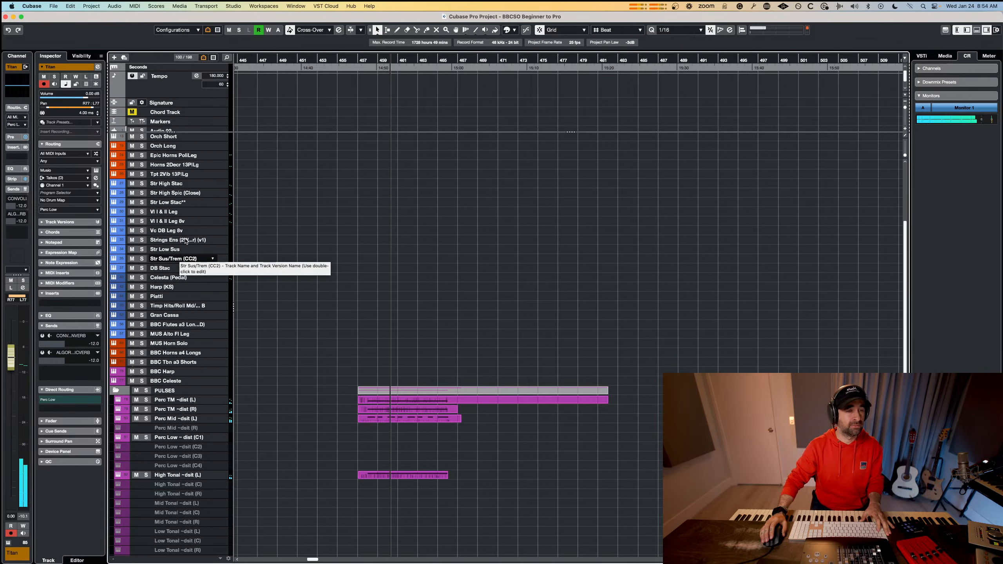
key("space")
Add an empty part on the Str High Spic (Close) track from bar 457 to about bar 471.
left_click(188, 204)
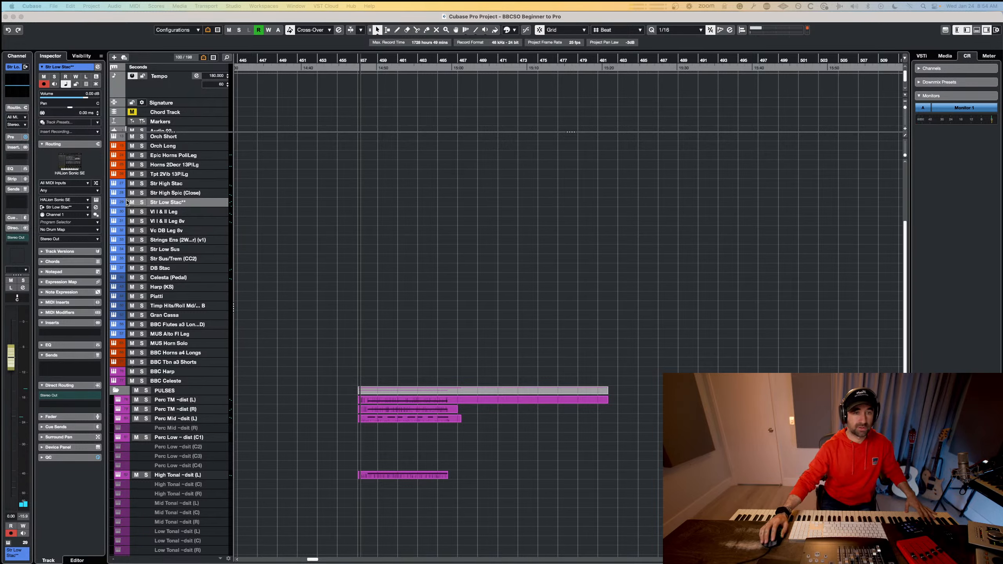
left_click(367, 194)
left_click_drag(364, 195, 502, 195)
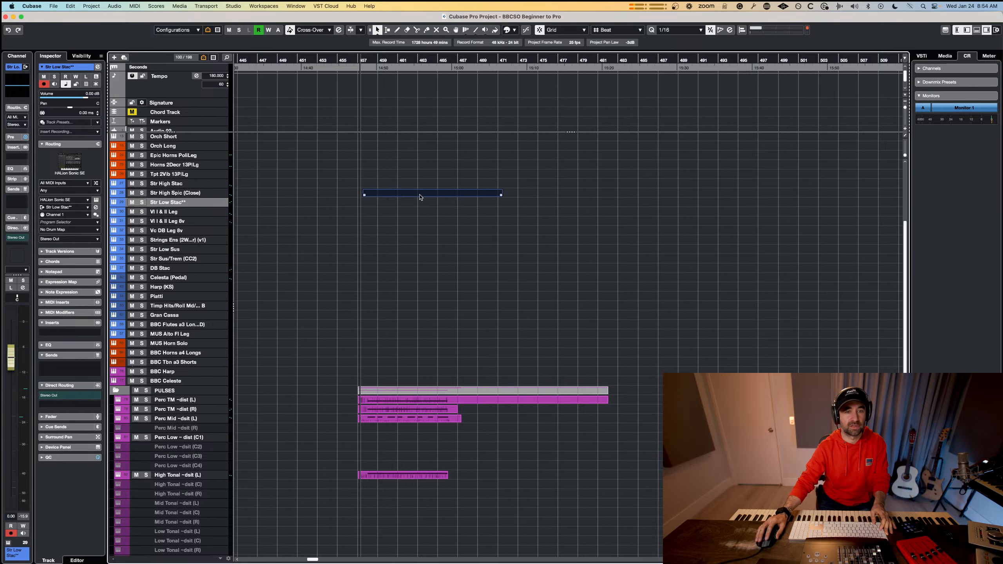
left_click_drag(364, 195, 359, 195)
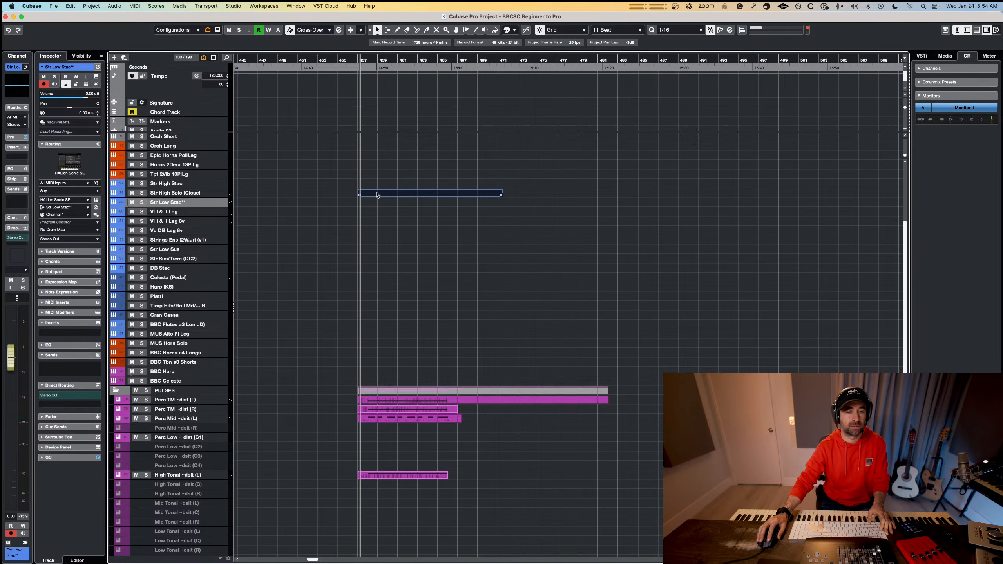
double_click(382, 195)
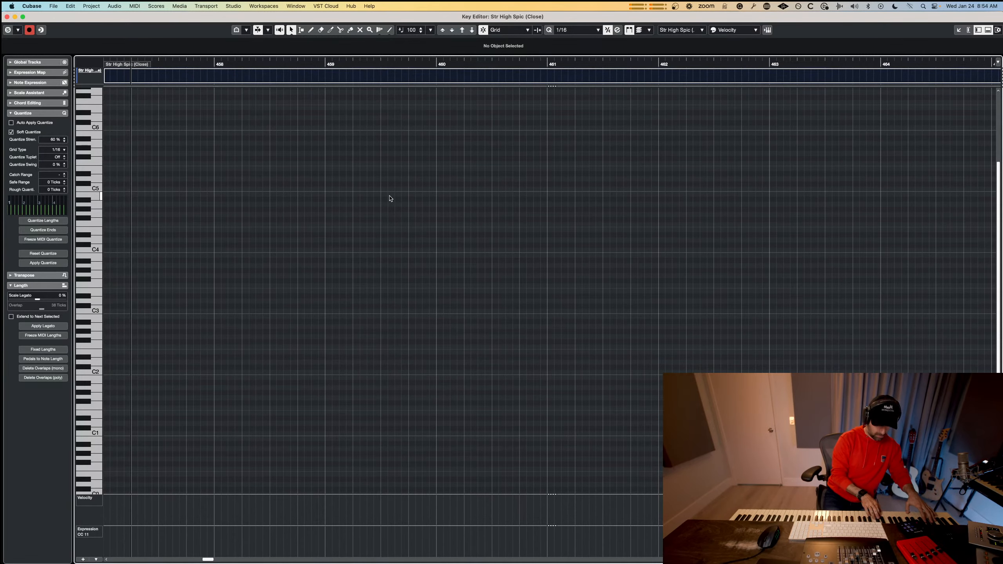
key("Escape")
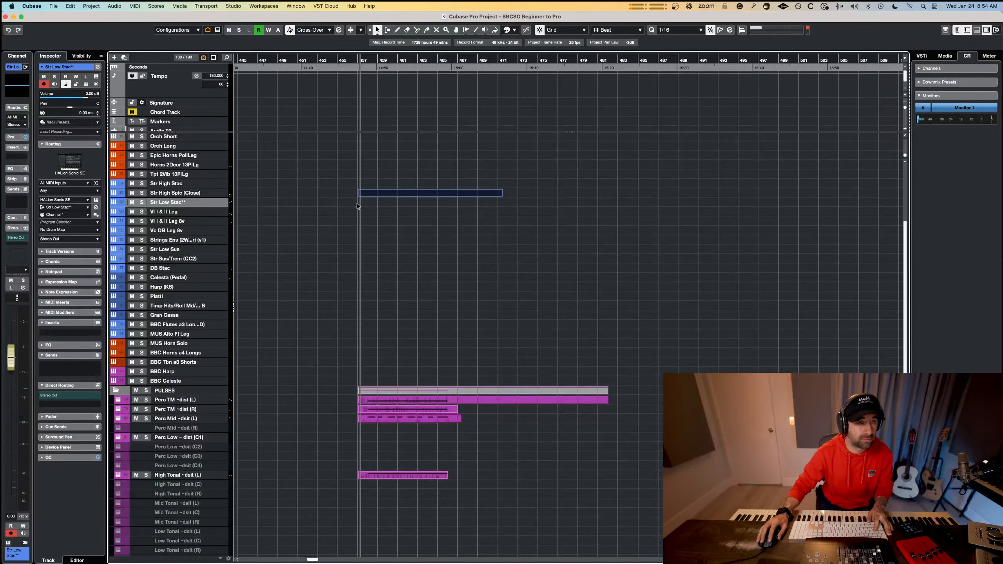
Draw a Str Low Stac** part from bar 457 to about bar 469, open both string parts together and make the low one active.
scroll(373, 200, "up", 2)
left_click_drag(354, 203, 586, 202)
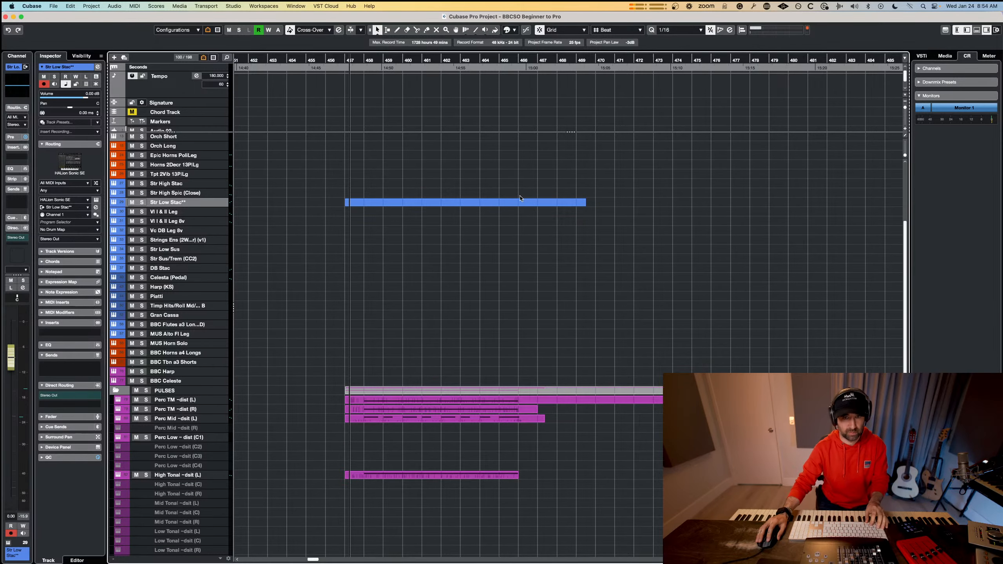
left_click_drag(528, 178, 486, 212)
key("Return")
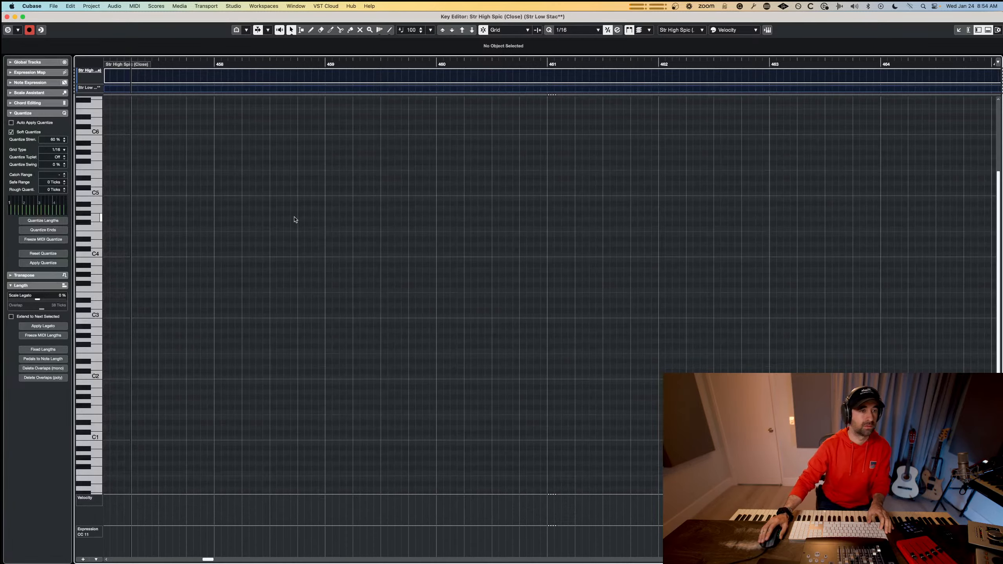
key("g")
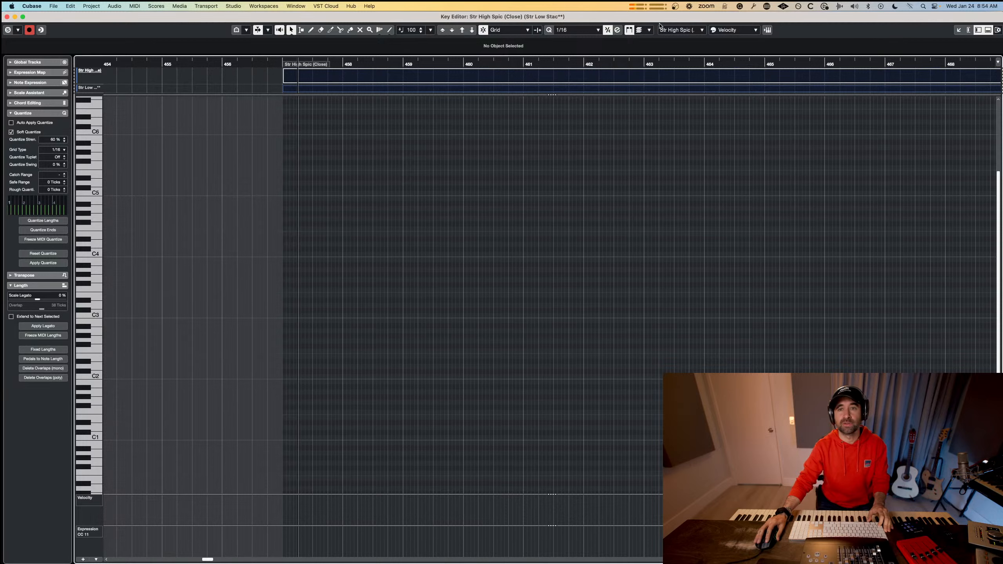
left_click(663, 30)
left_click(692, 79)
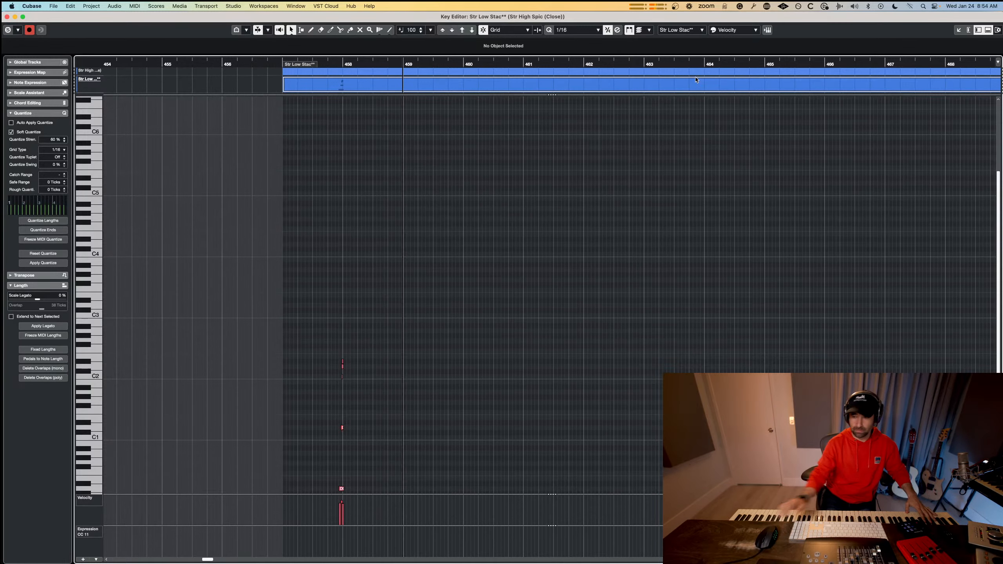
Discard the first take and record low staccato chords at bars 458, 460, 462 and 464 plus closing hits into bar 466.
key("space")
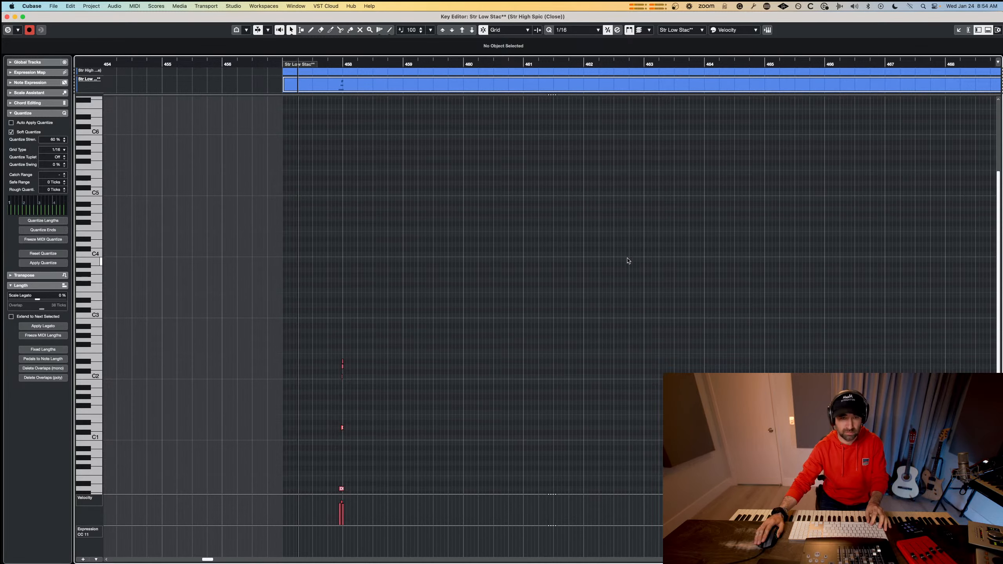
scroll(628, 261, "down", 6)
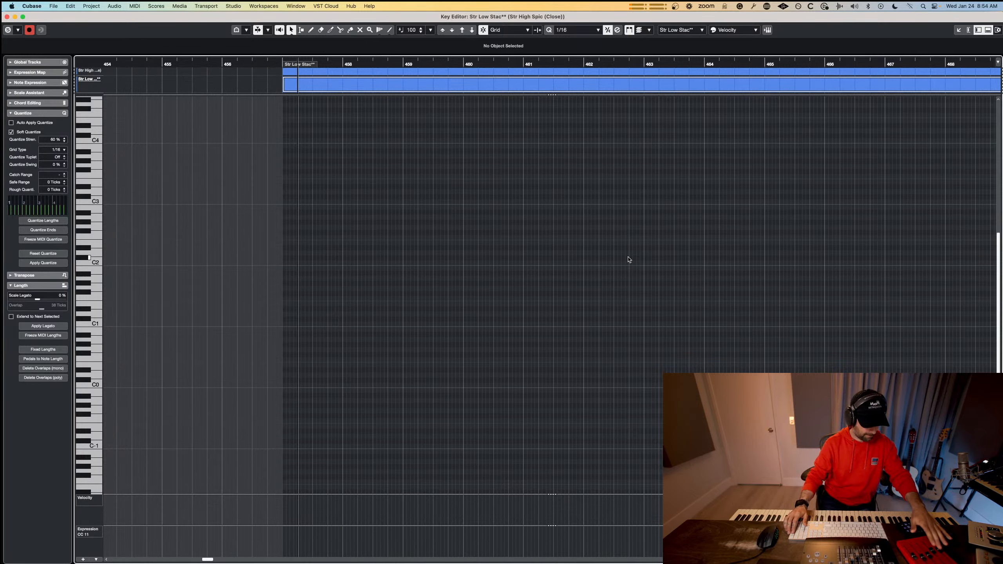
key("KP_Multiply")
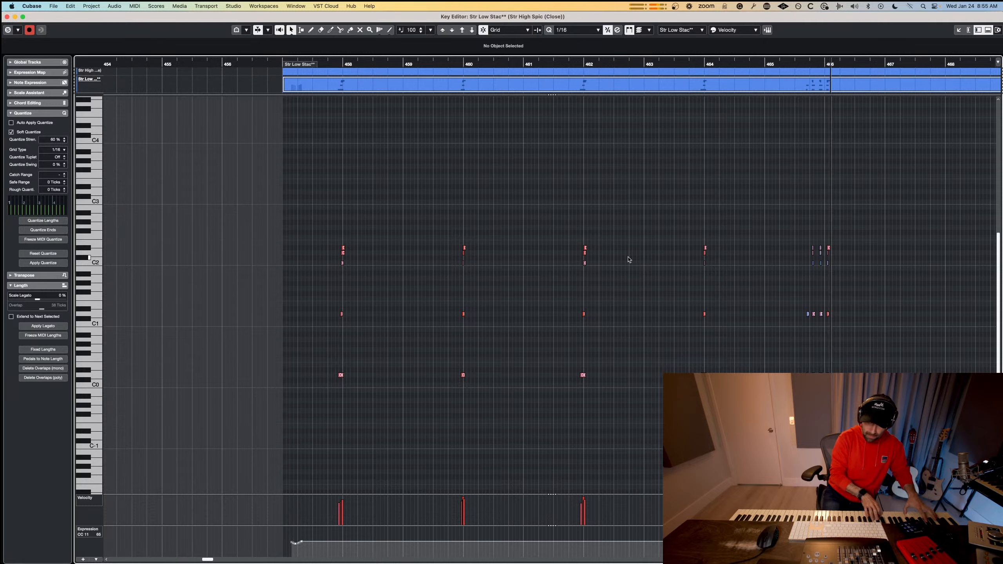
key("space")
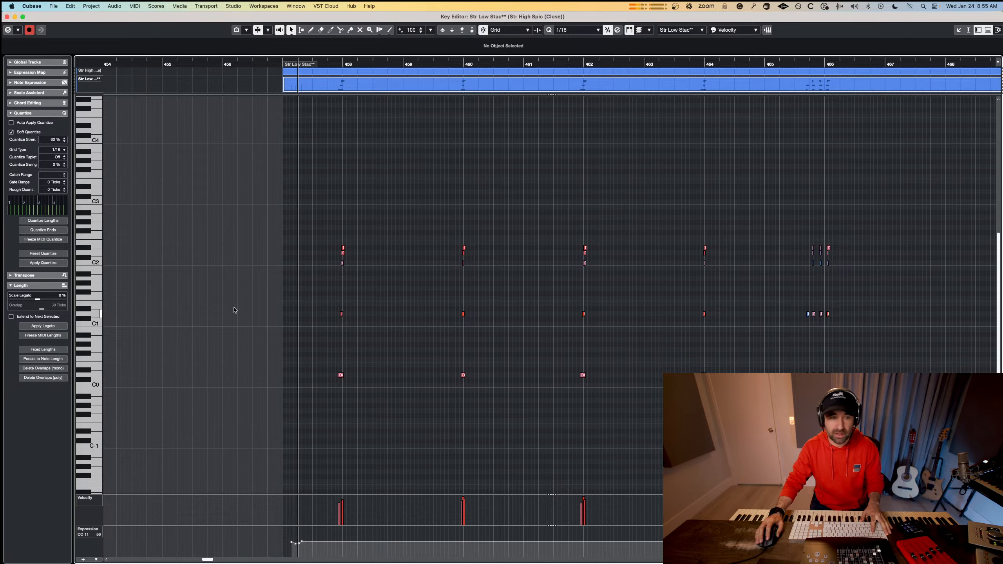
Quantize the two lowest rows of Str Low Stac** notes to the 1/8 grid and play the part.
left_click(55, 153)
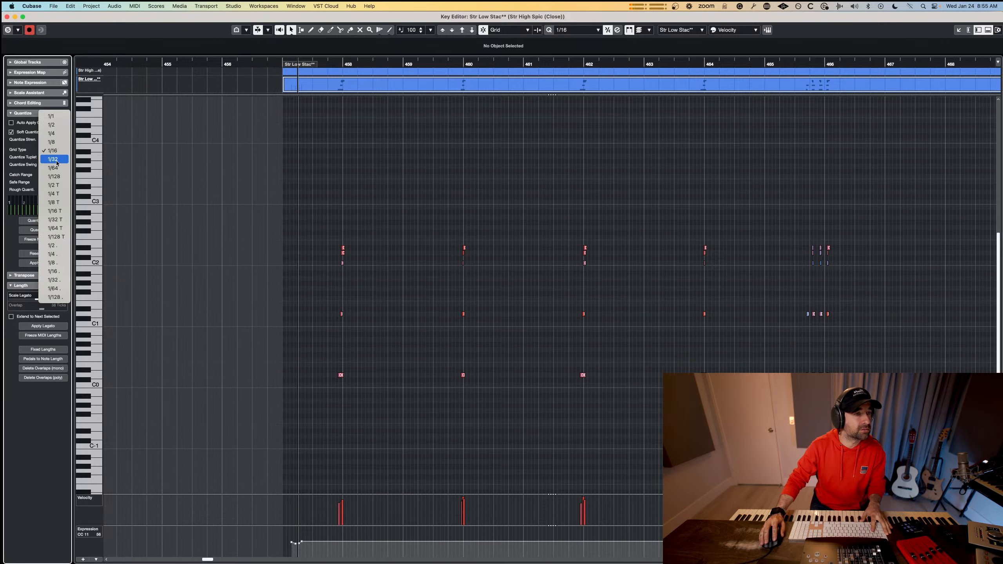
left_click(51, 142)
left_click_drag(294, 273, 866, 434)
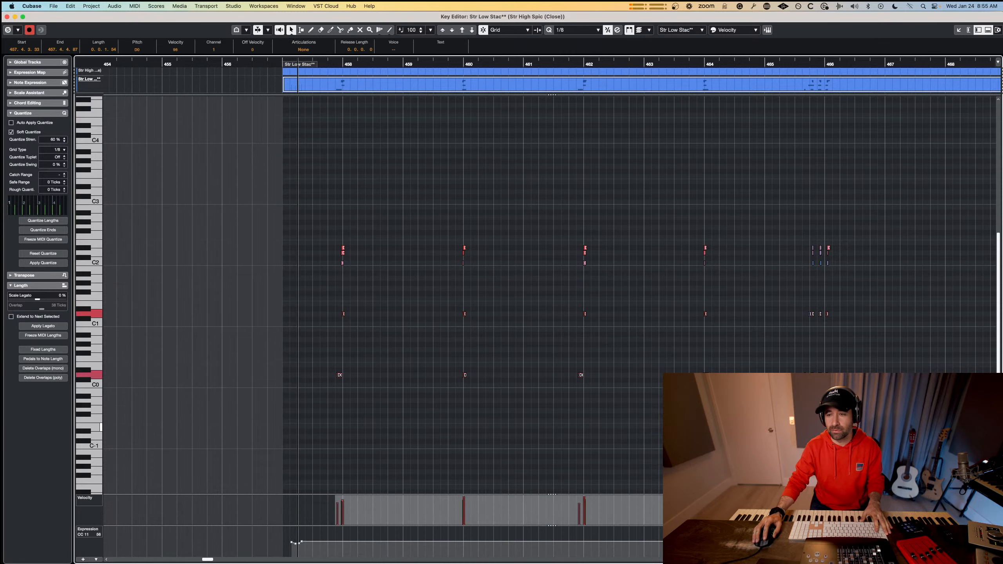
key("space")
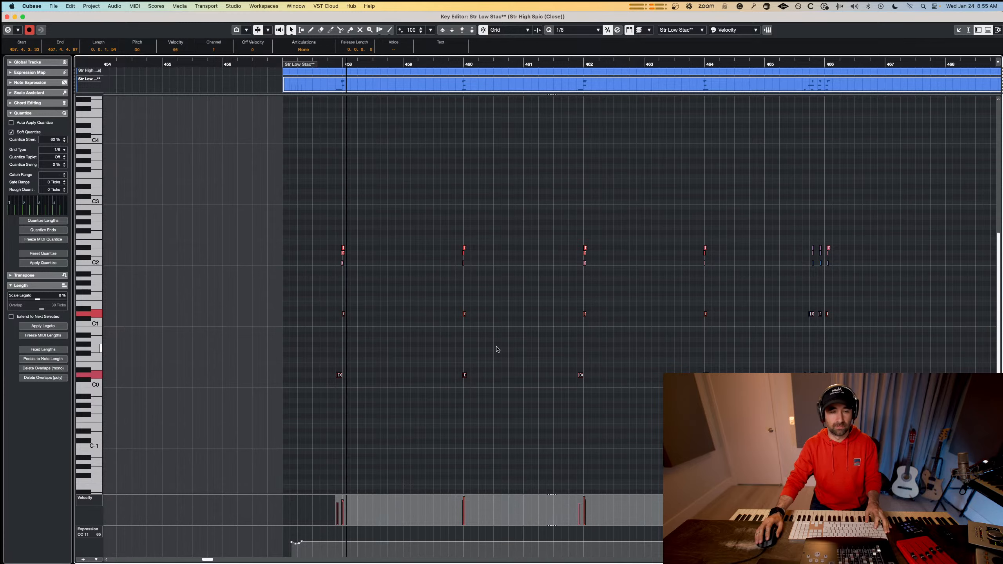
Quantize the same low Str Low Stac** notes to the 1/4 grid, close the editor and stop playback.
scroll(339, 347, "up", 3)
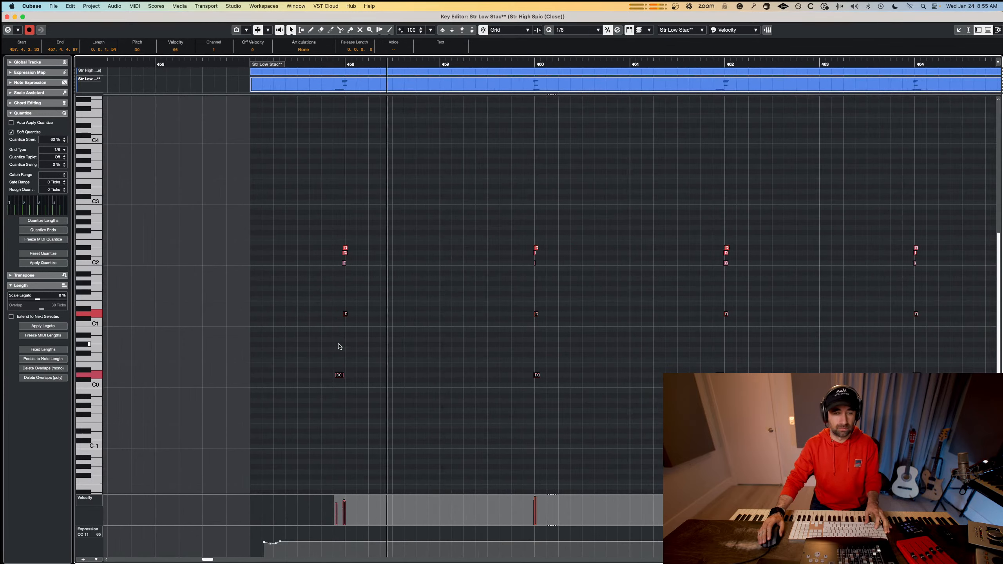
left_click(60, 149)
left_click(59, 142)
key("q")
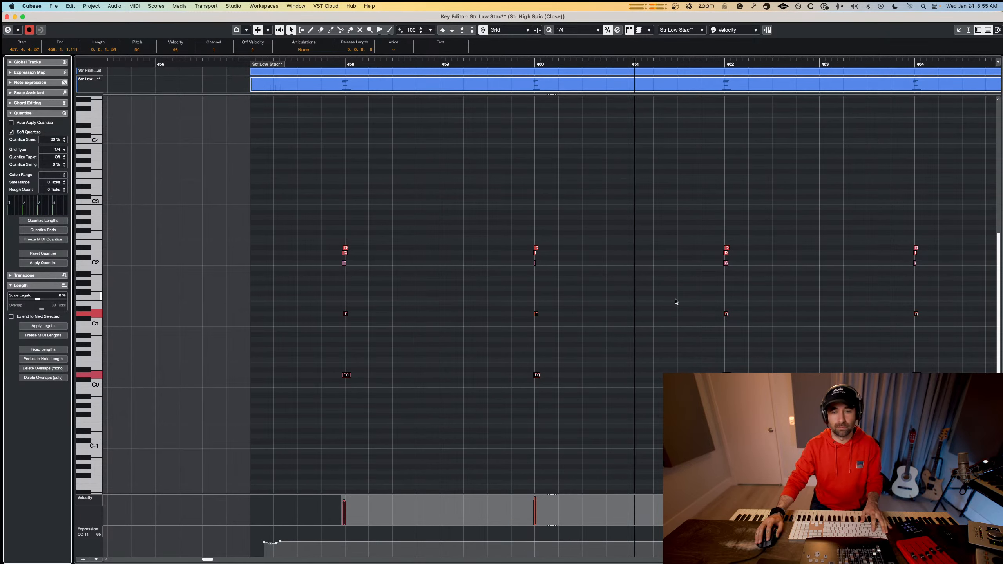
left_click(676, 300)
key("Escape")
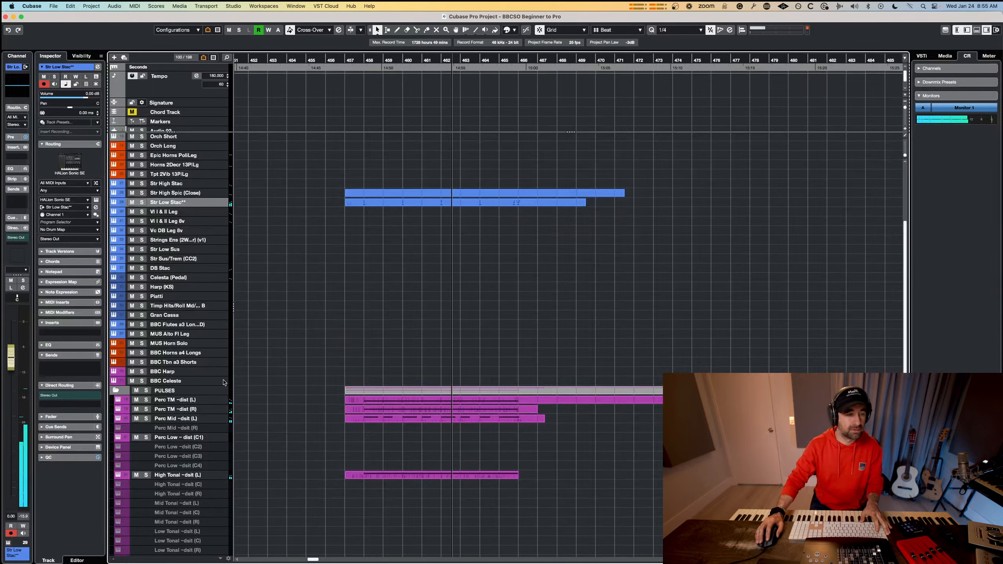
key("space")
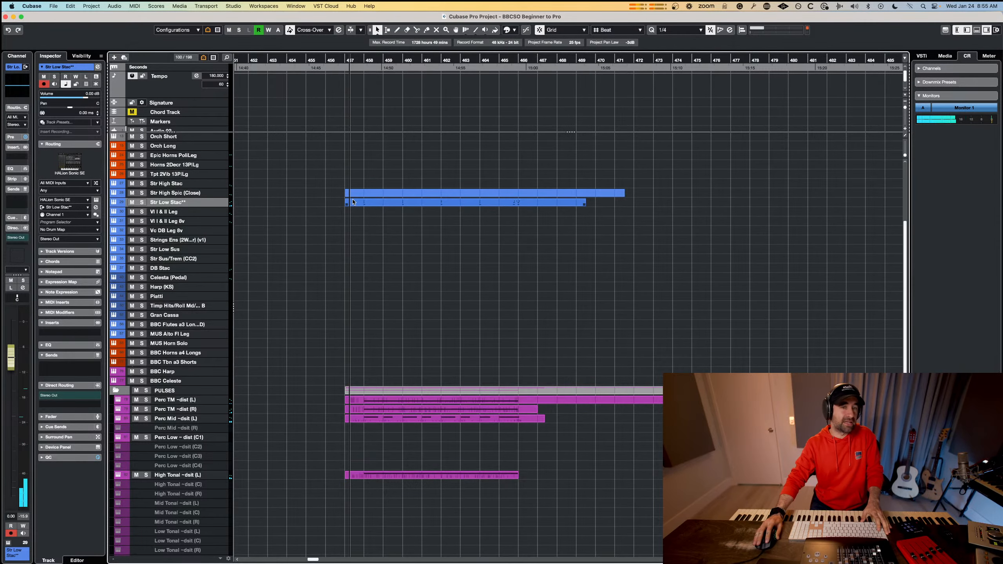
Record a running spiccato line between C3 and F3 in the Str High Spic (Close) part from bar 458 to bar 466.
double_click(365, 193)
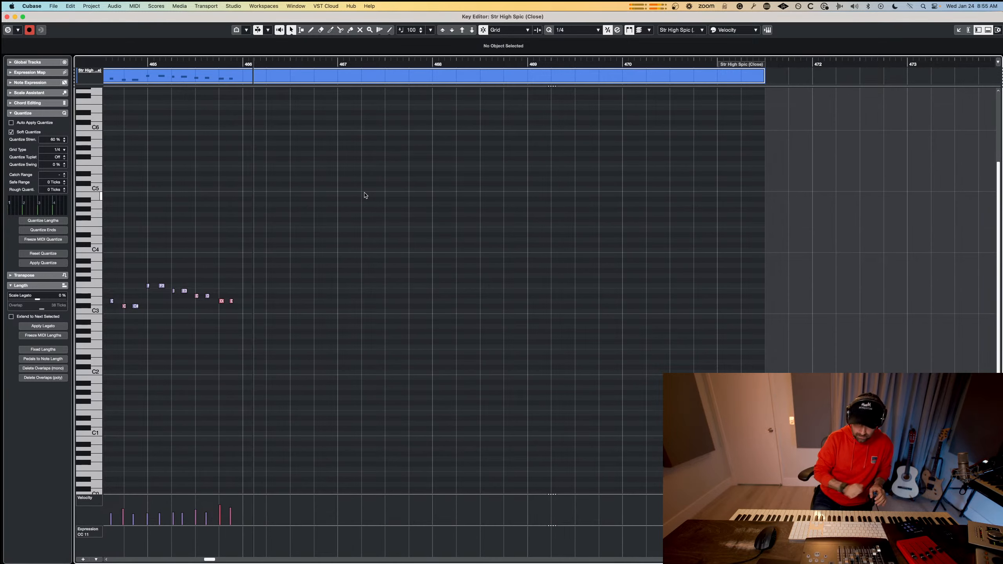
key("space")
scroll(575, 283, "right", 10)
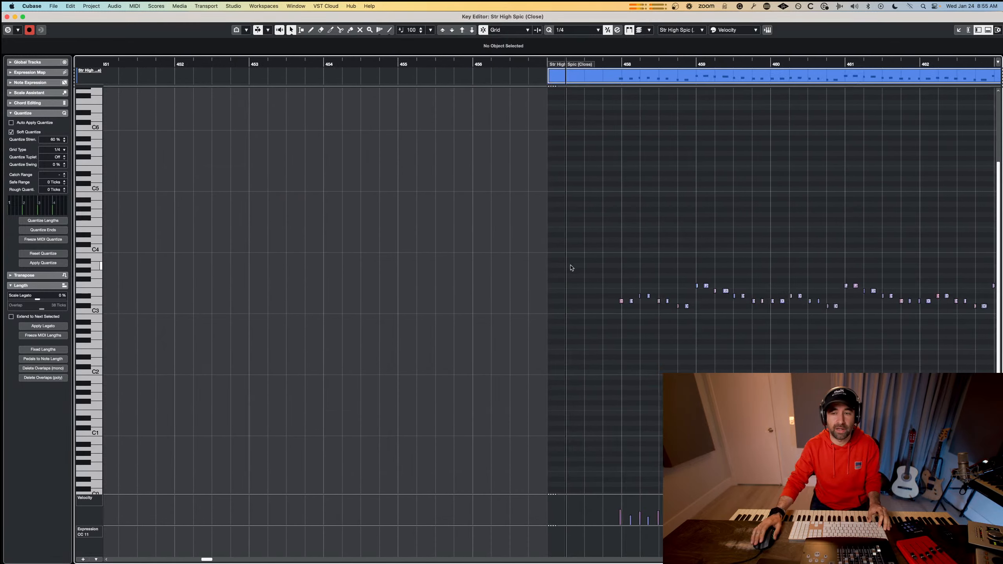
Quantize all recorded Str High Spic (Close) notes to the 1/8 grid and play the line back.
left_click_drag(803, 240, 132, 358)
left_click(56, 149)
left_click(63, 159)
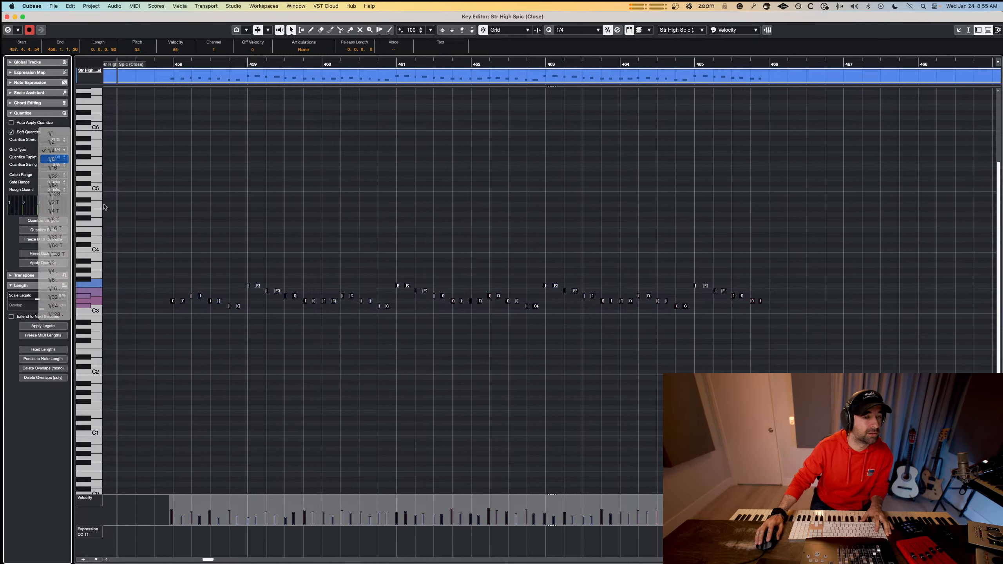
key("q")
key("space")
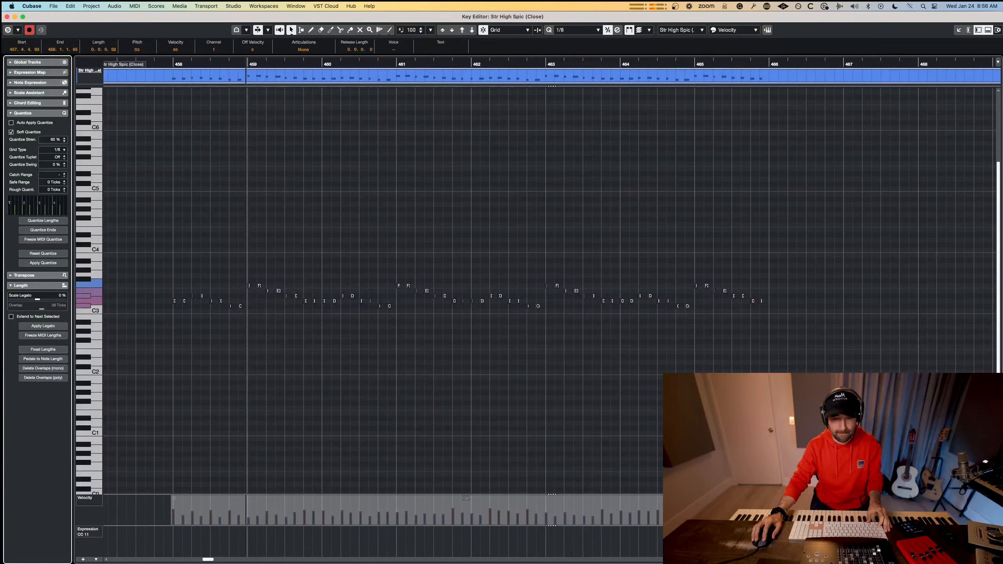
Try lowering the velocities of the whole Str High Spic (Close) line, undo the changes and restart playback.
left_click_drag(466, 499, 466, 513)
left_click_drag(762, 510, 762, 521)
key("super+z")
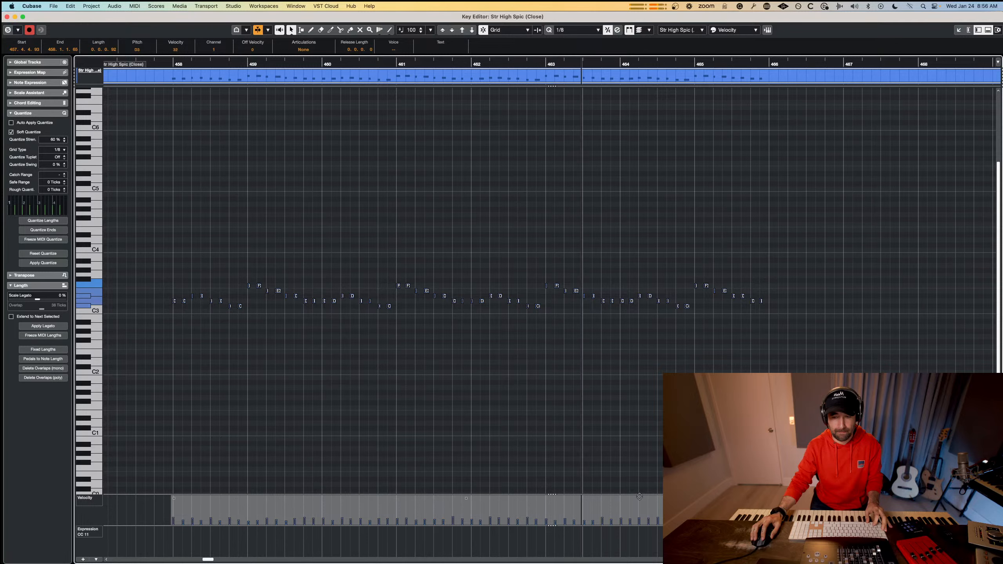
key("super+z")
key("space")
key("space")
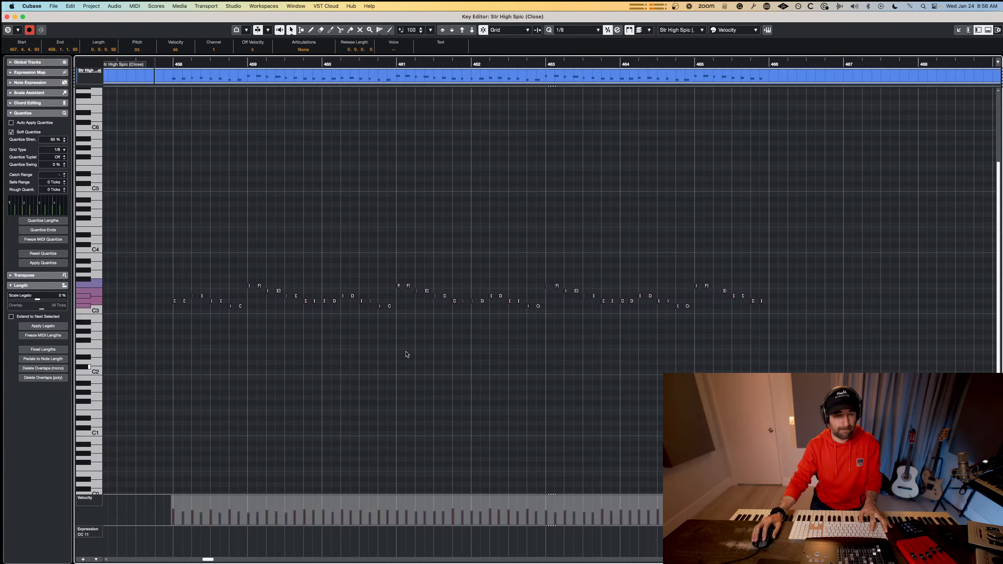
Close the note editor and audition the section with the Str High Spic (Close) track selected.
key("super+w")
left_click(202, 194)
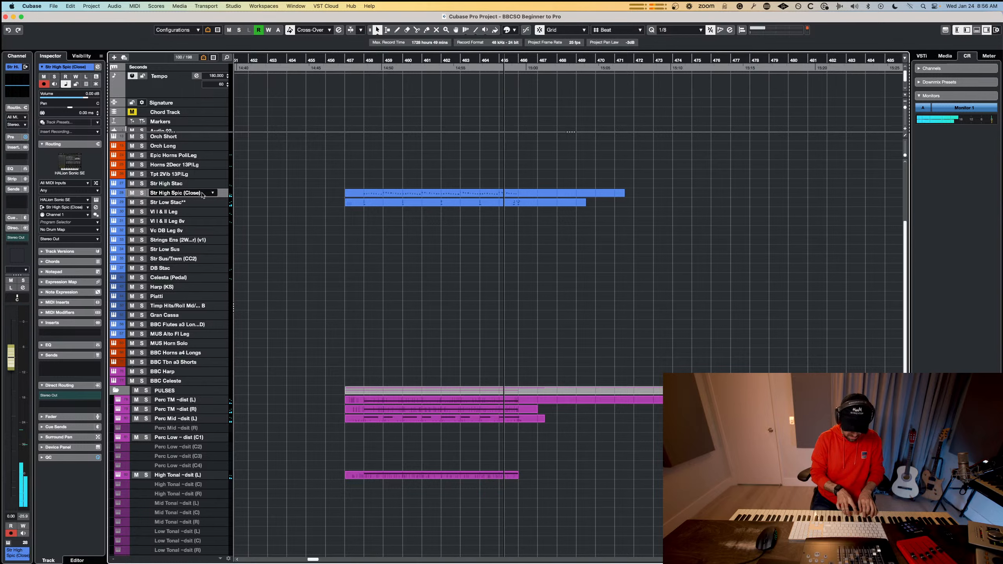
key("space")
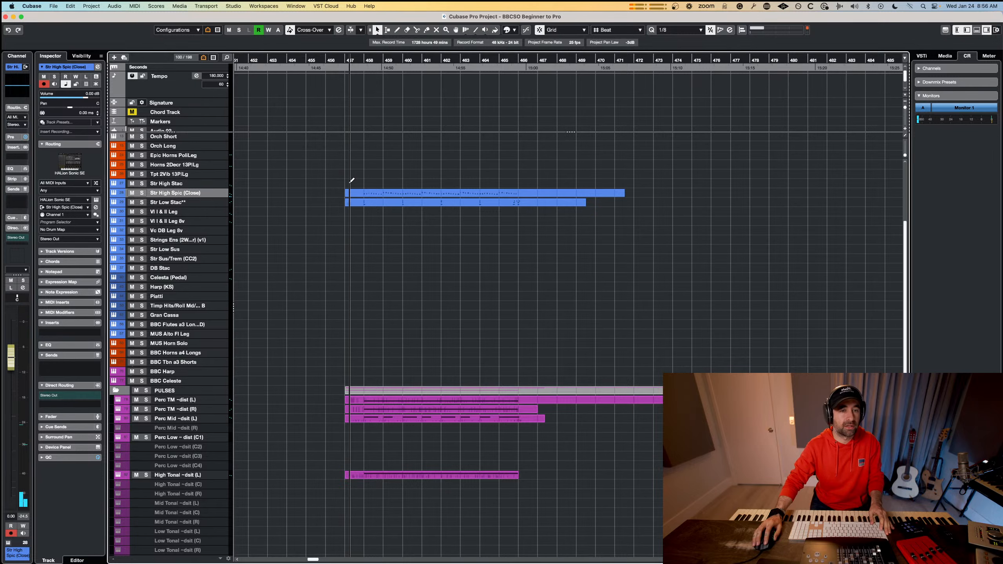
Draw a Str High Stac part from bar 457 to about bar 466 and open it together with the other two string parts.
left_click_drag(350, 183, 529, 183)
left_click_drag(512, 220, 459, 188)
key("Return")
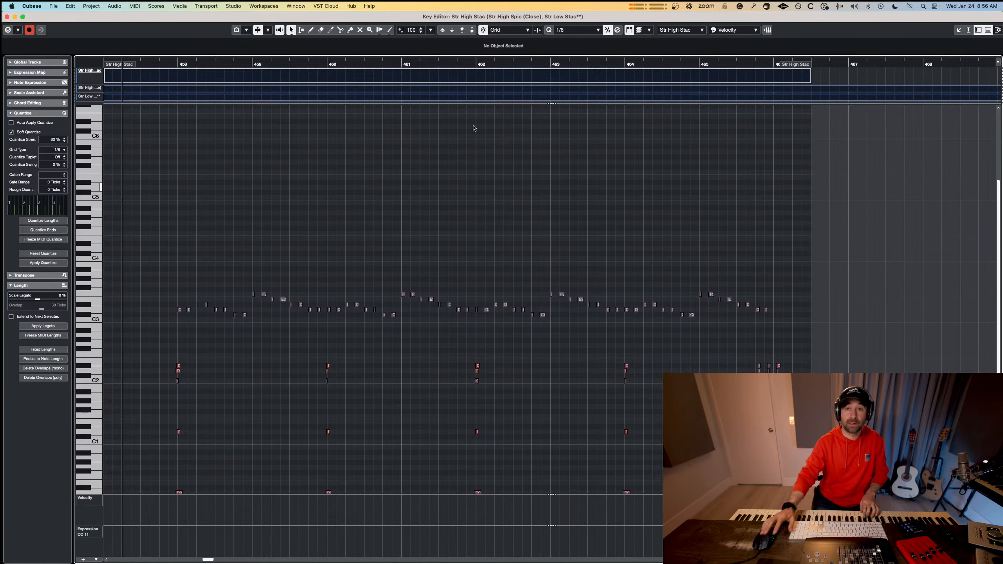
left_click(674, 29)
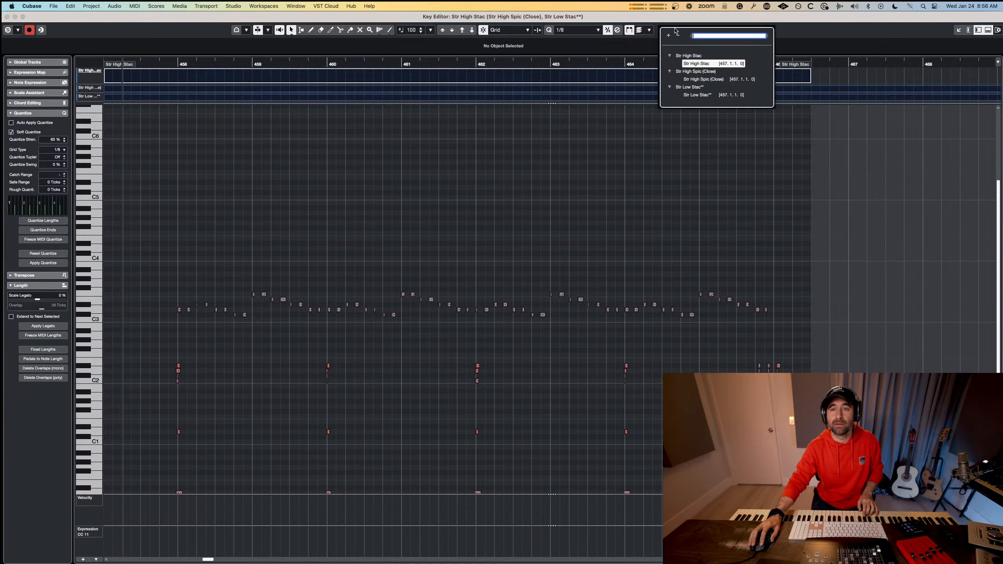
left_click(651, 242)
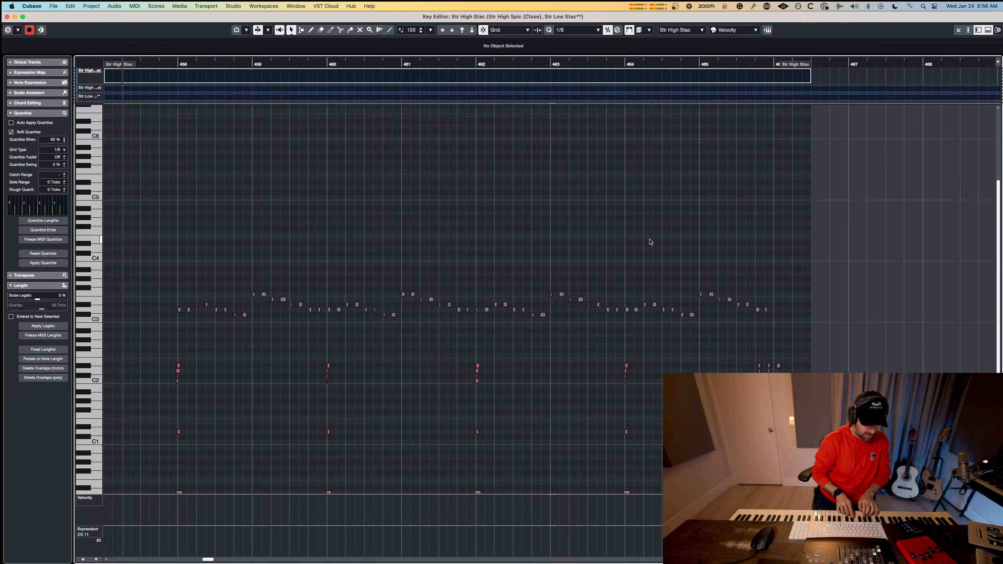
Try recording short chord hits into the Str High Stac part from bar 458 and undo the takes.
key("space")
key("space")
key("KP_Multiply")
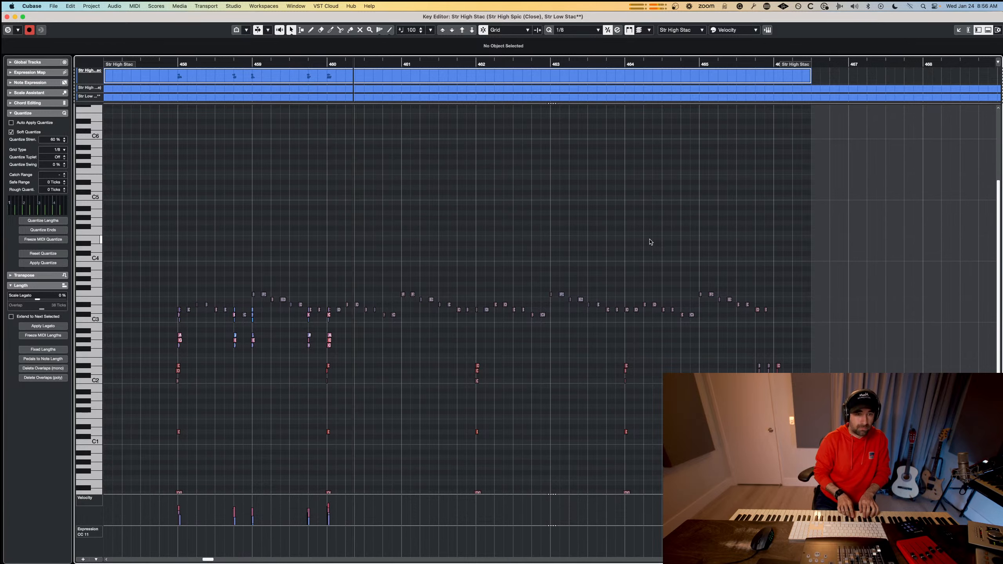
key("space")
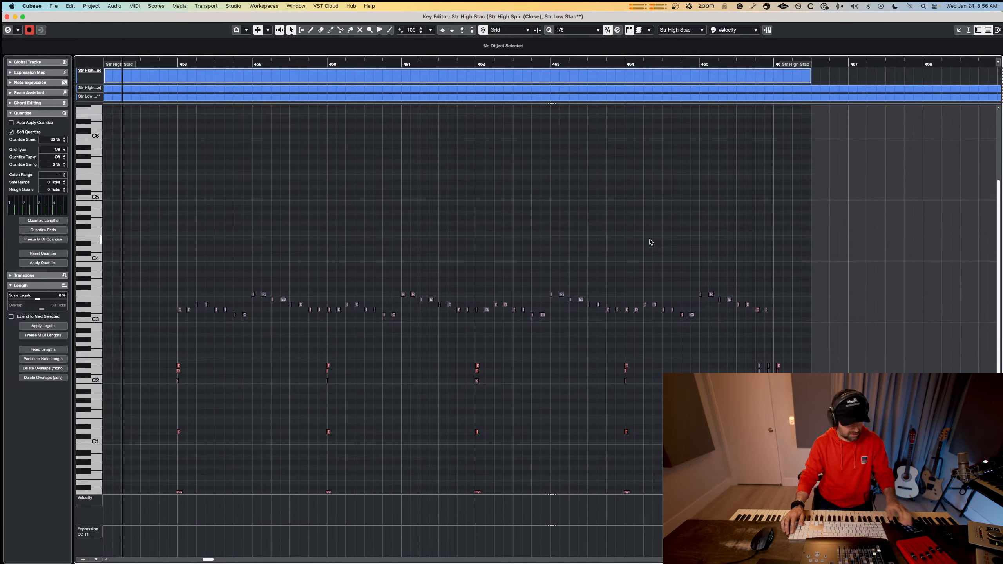
key("space")
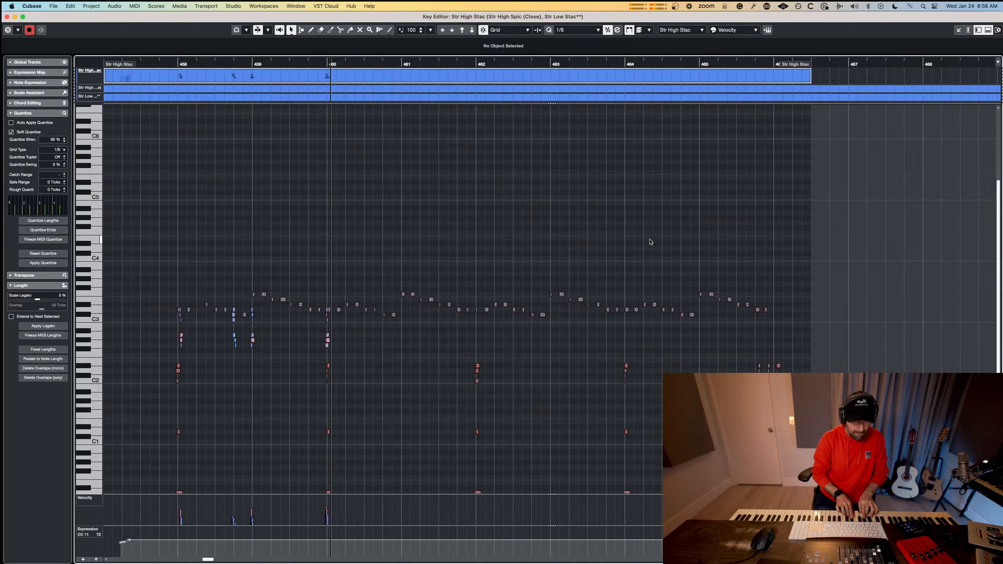
key("space")
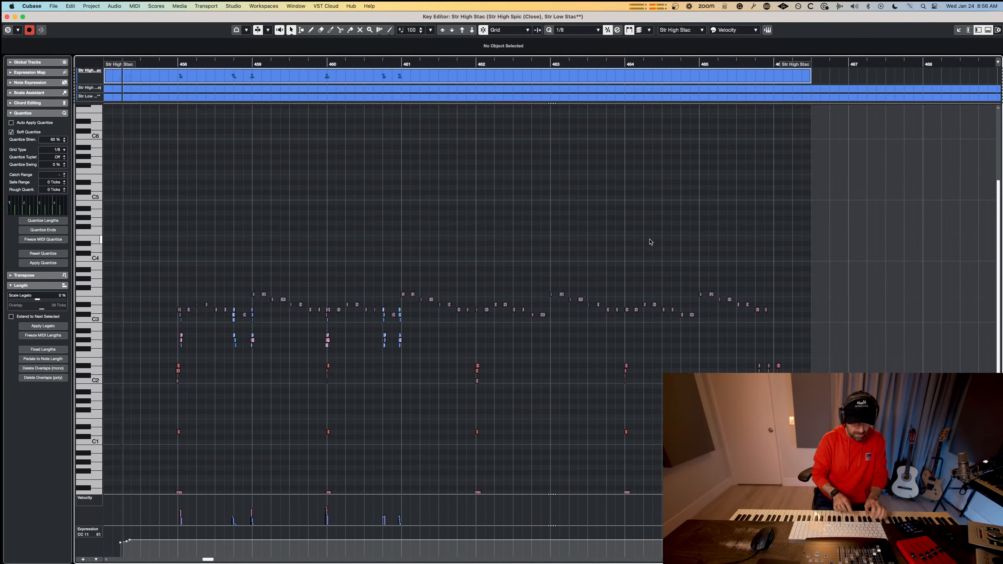
key("super+z")
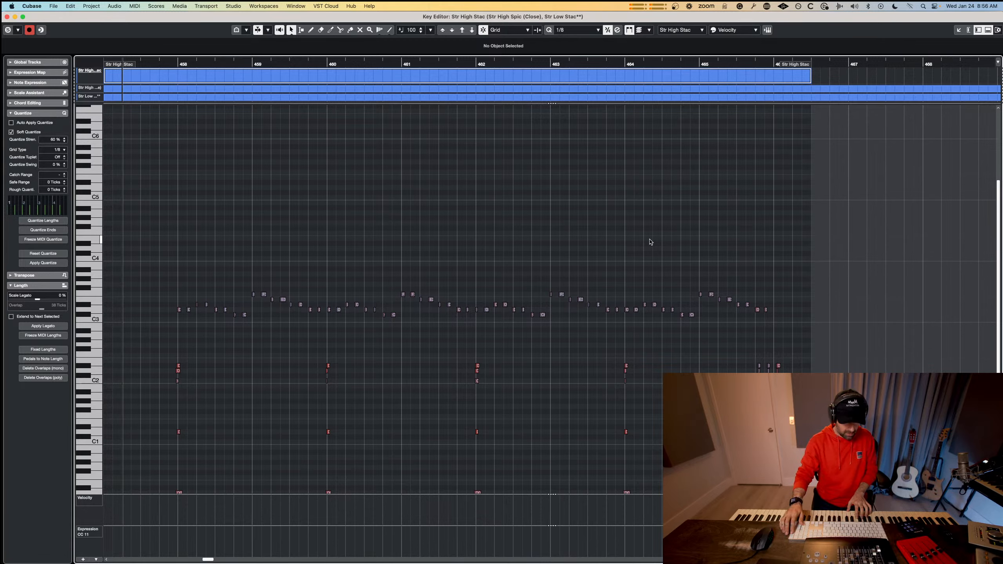
key("KP_Multiply")
key("space")
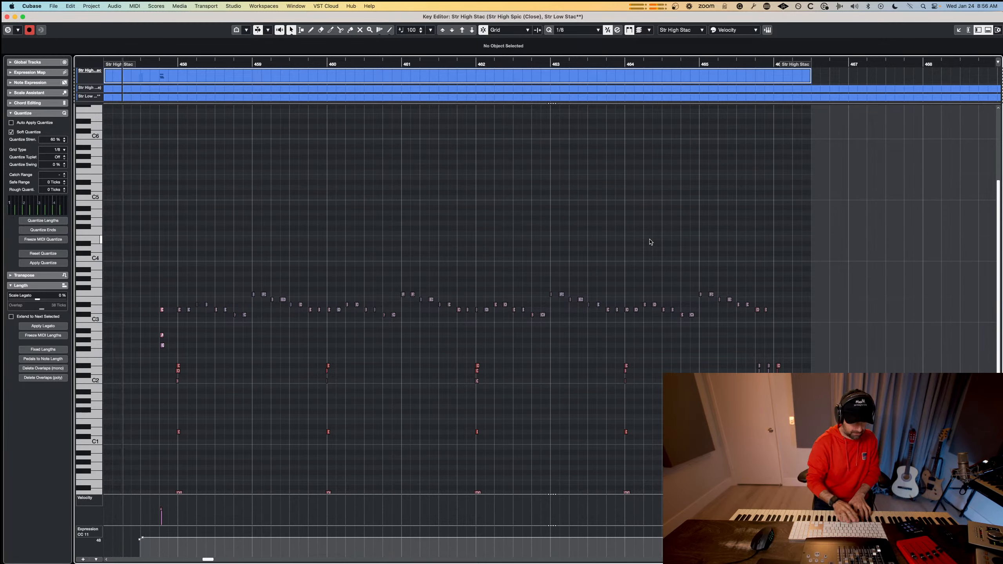
key("super+z")
Try a take of chord hits on Str High Stac from bar 458 through bar 465 and play back the section.
key("KP_Multiply")
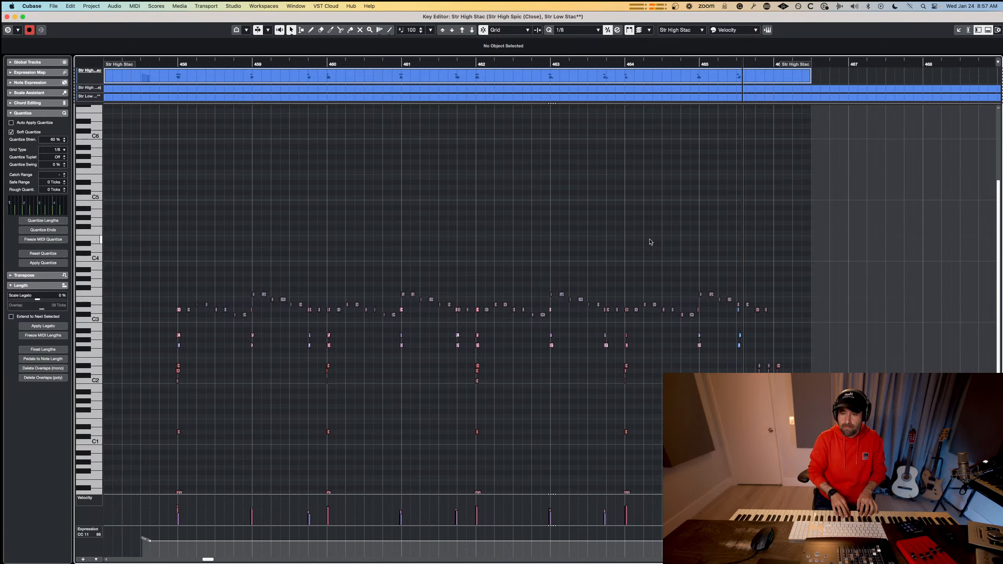
key("space")
key("Escape")
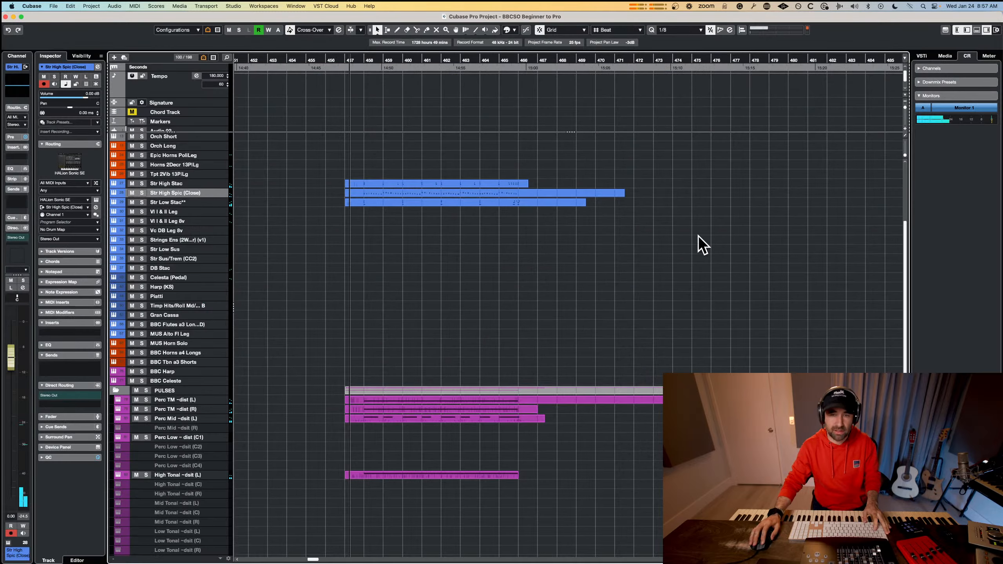
key("space")
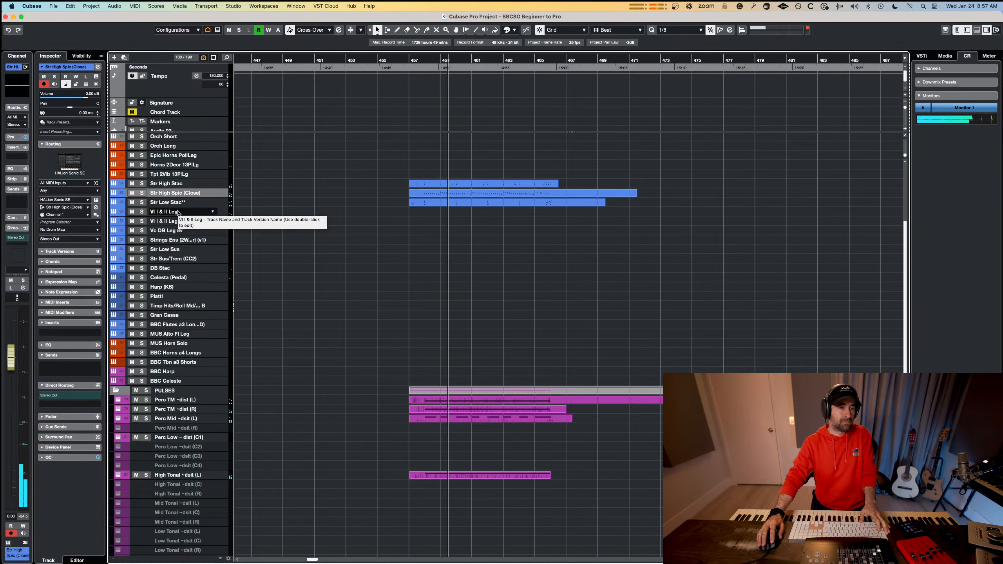
key("space")
Clear the recorded chords from the Str High Stac part, select its track and audition the section.
left_click(488, 186)
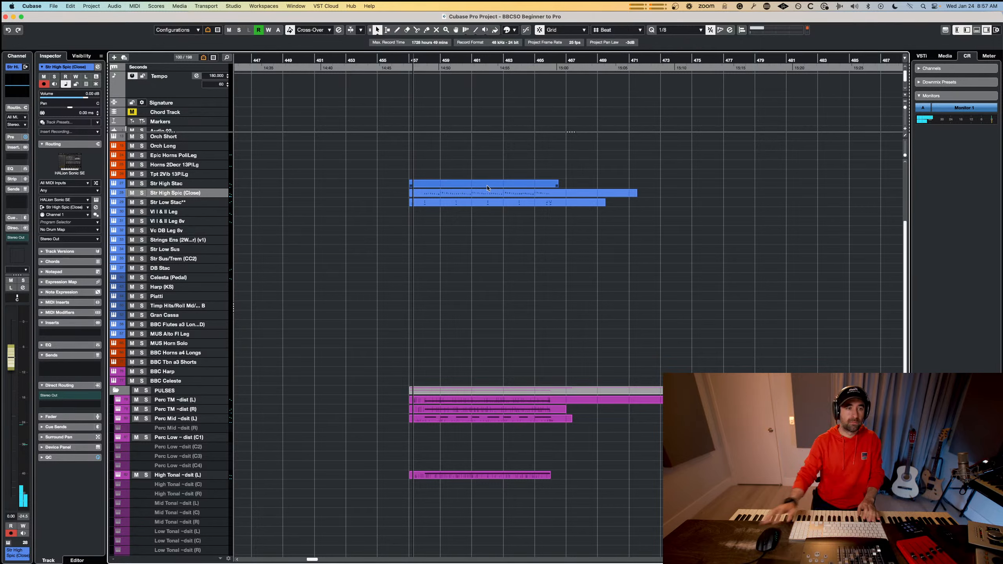
left_click(204, 186)
key("space")
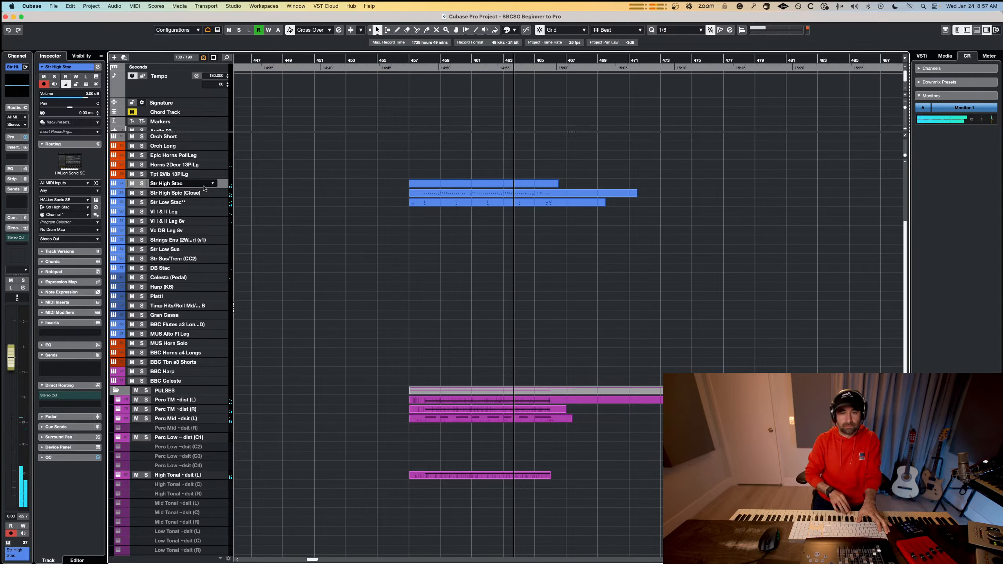
key("space")
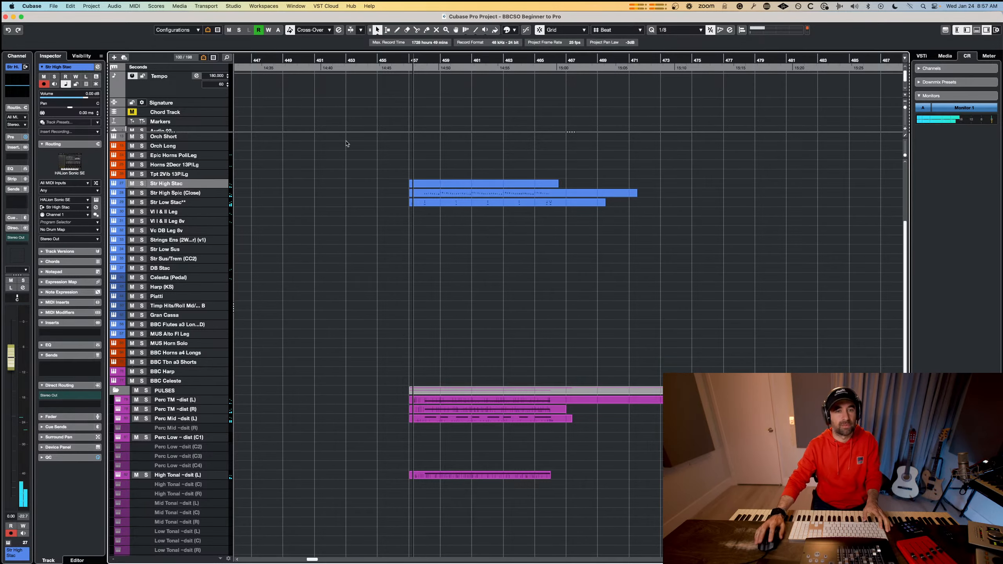
Open the Str High Stac part and record a repeated staccato line just above C3 from bar 458 through bar 465.
double_click(480, 184)
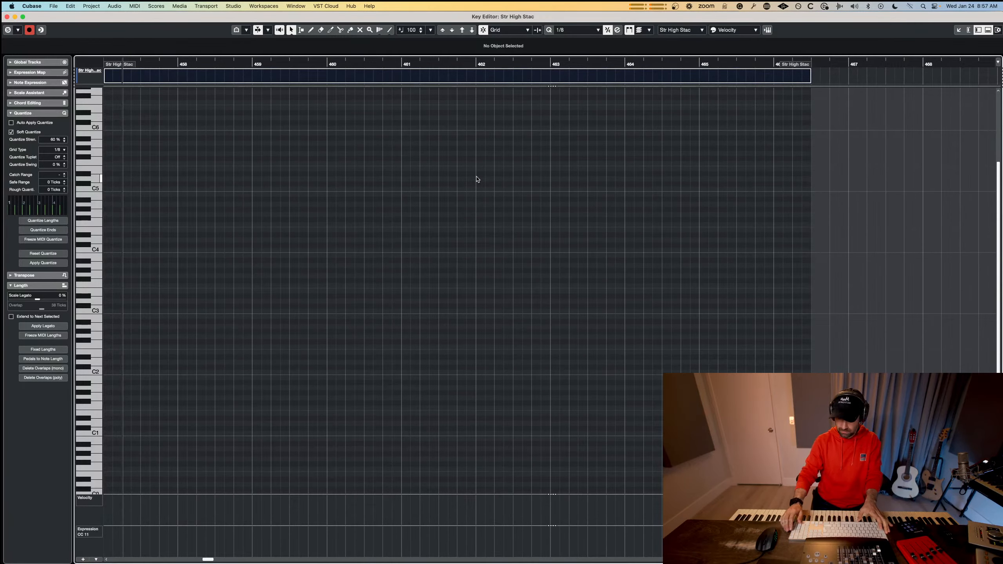
key("KP_Multiply")
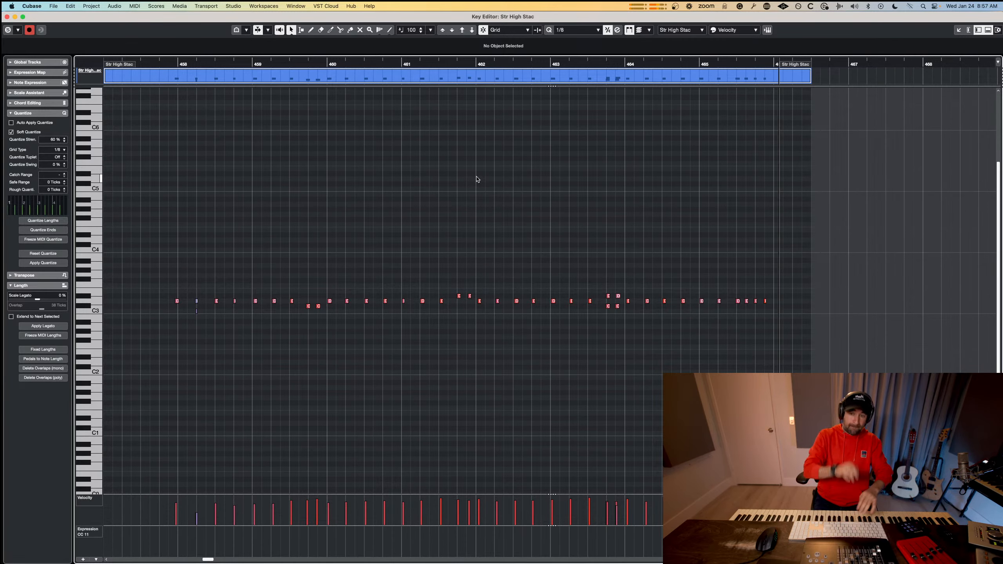
key("space")
Quantize all recorded Str High Stac notes to the 1/8 grid, play the line back and close the note editor.
left_click_drag(840, 277, 185, 351)
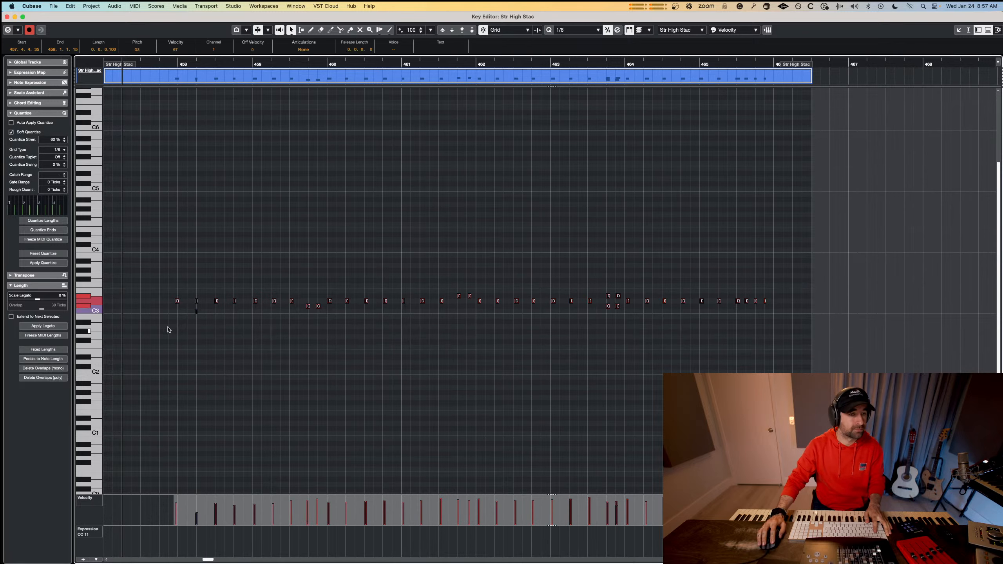
key("q")
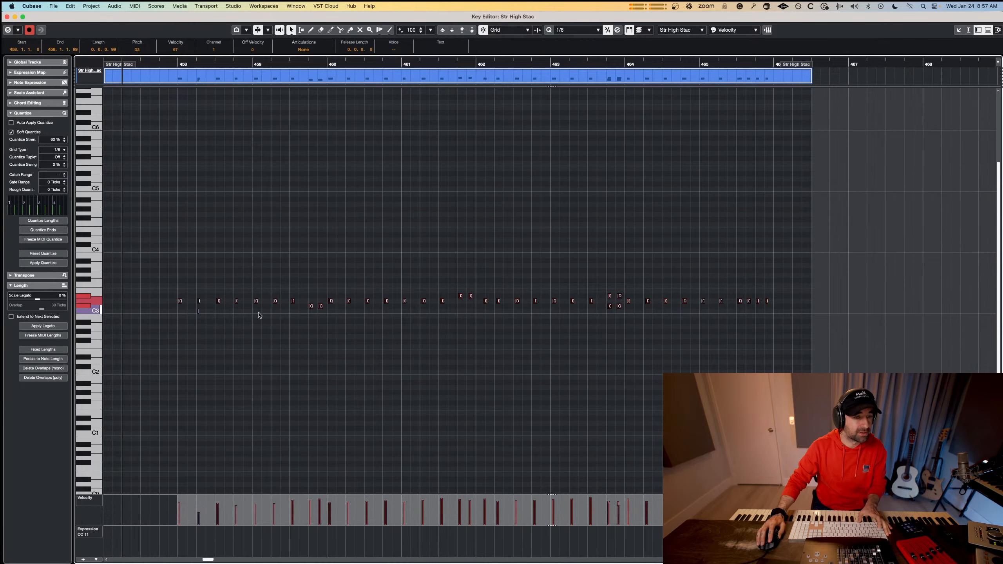
key("space")
left_click(256, 364)
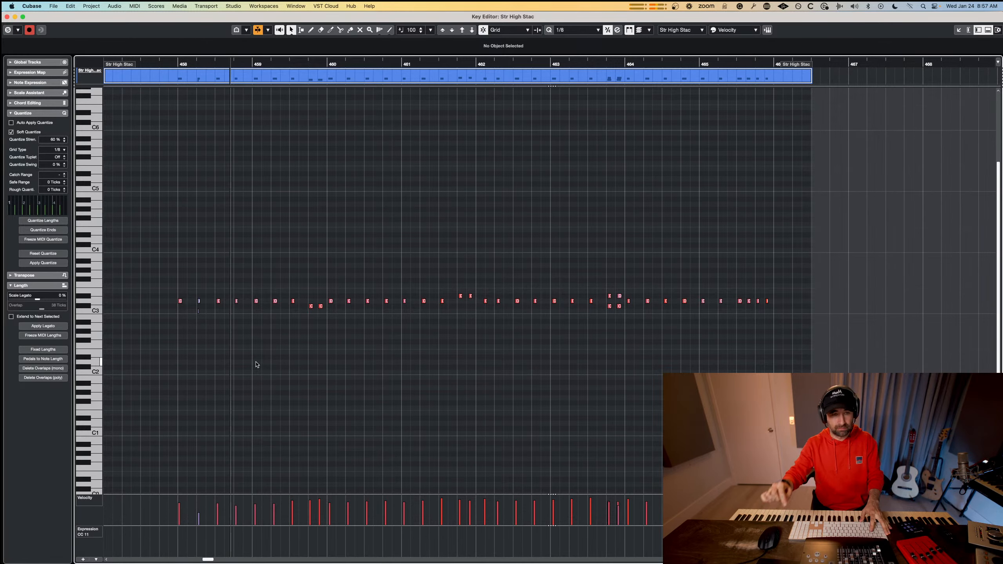
key("Return")
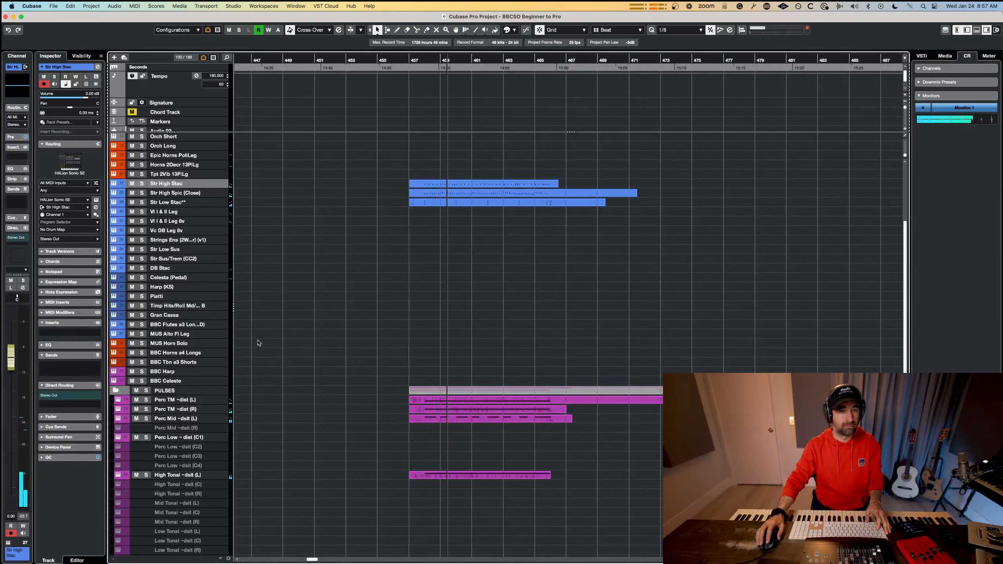
Rehearse a legato line on the VI I & II Leg track and capture it as a part from bar 458 to about bar 462.
left_click(193, 210)
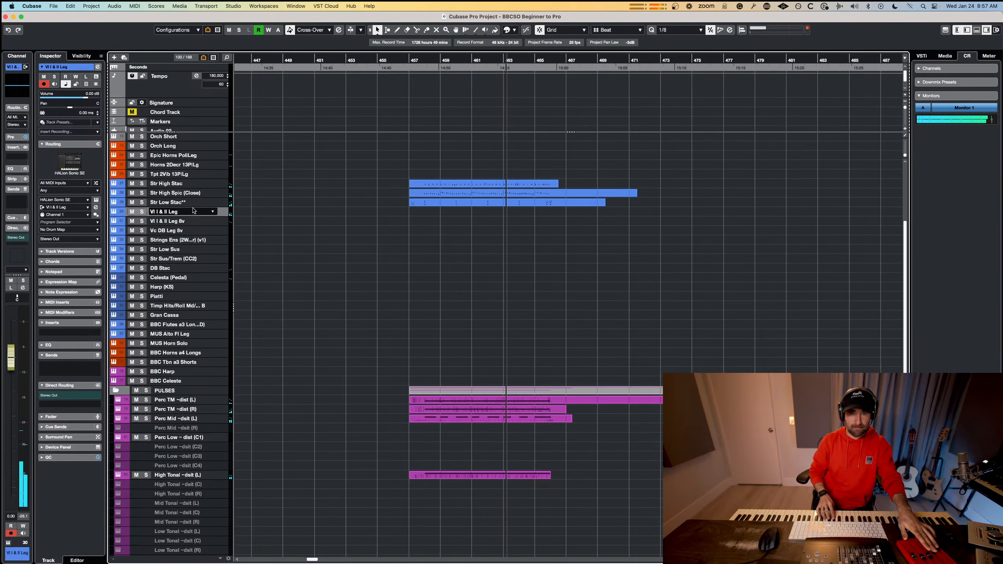
key("space")
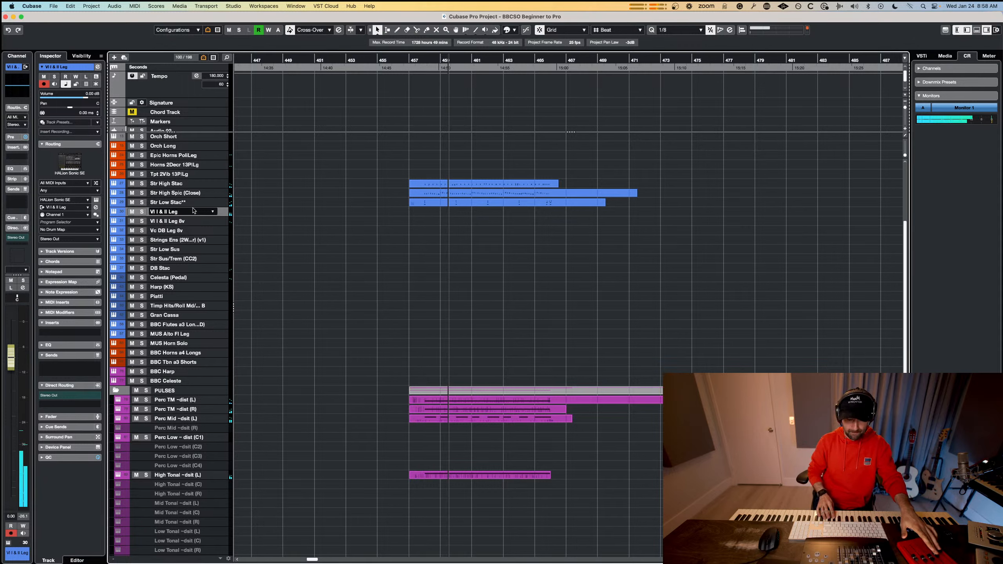
key("space")
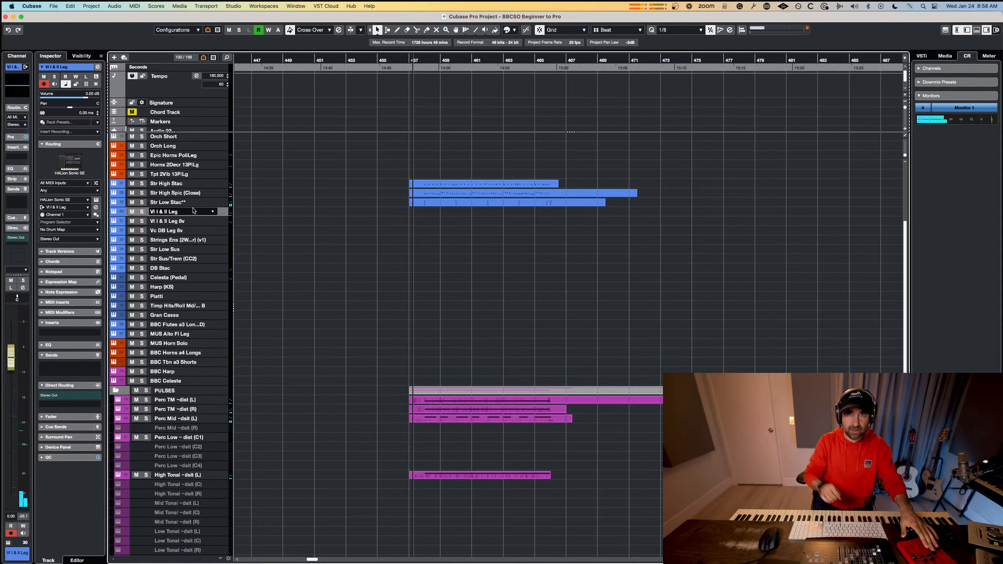
key("space")
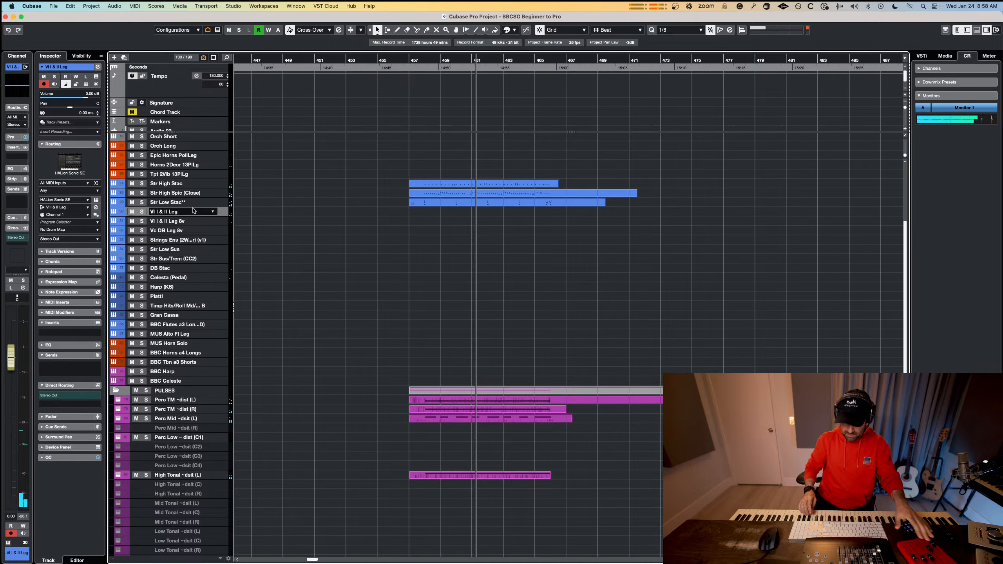
key("space")
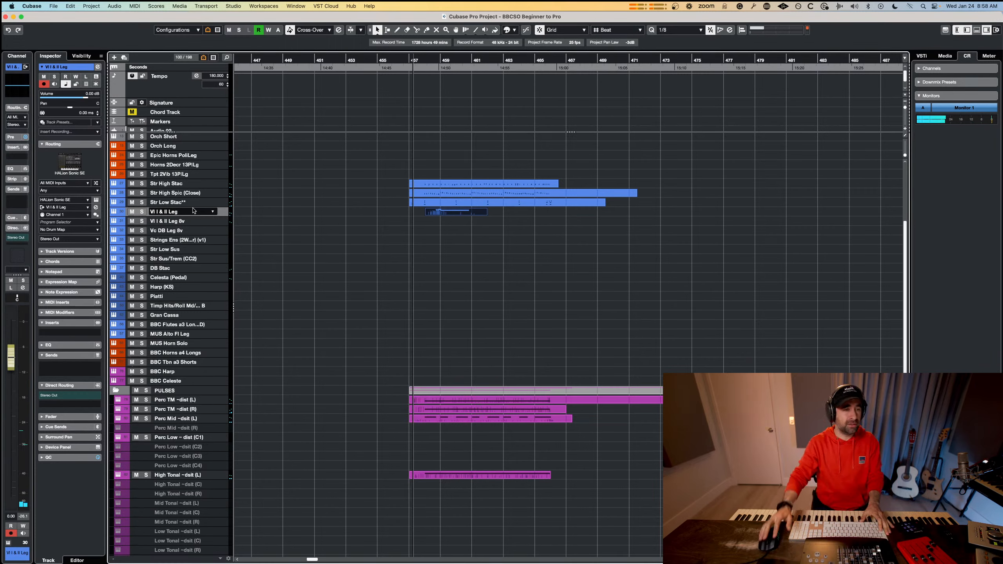
Select the VI I & II Leg 8v track and try out a line over repeated playback of the section.
left_click(208, 223)
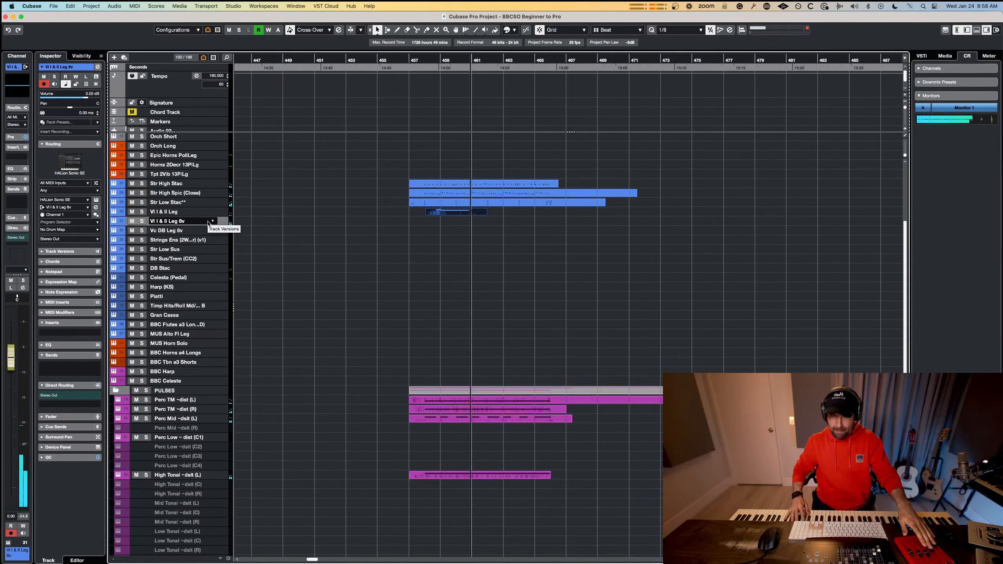
key("space")
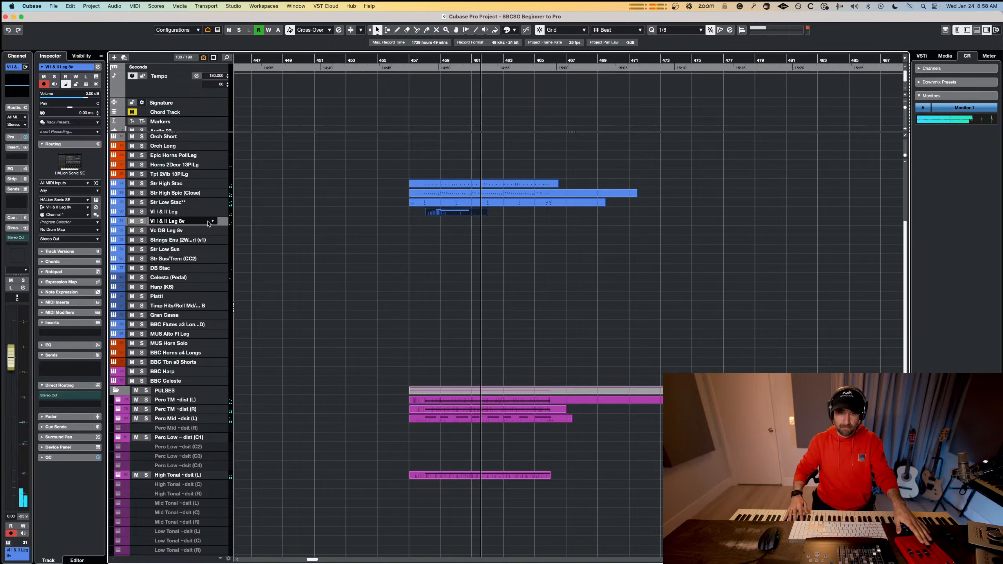
key("space")
key("space")
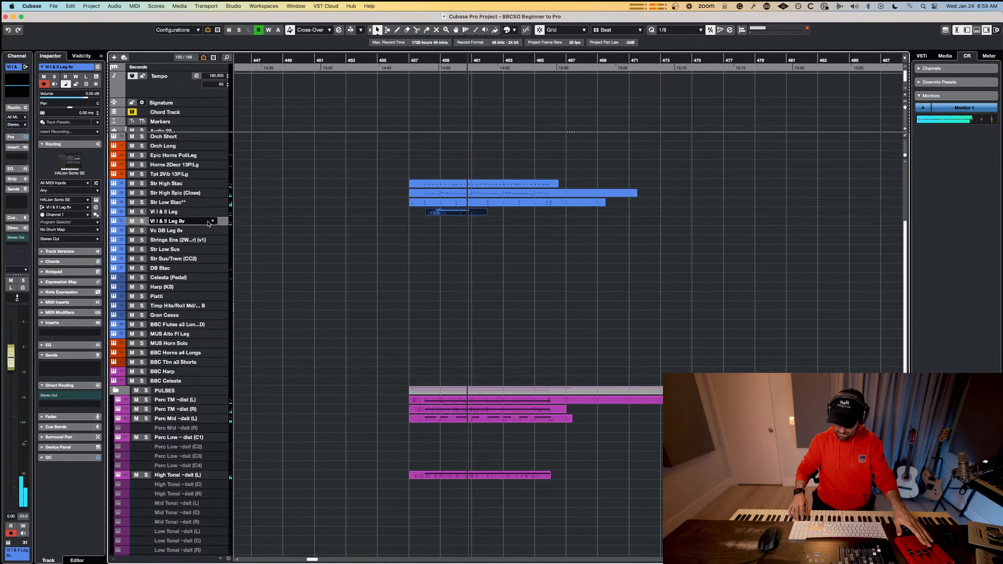
key("space")
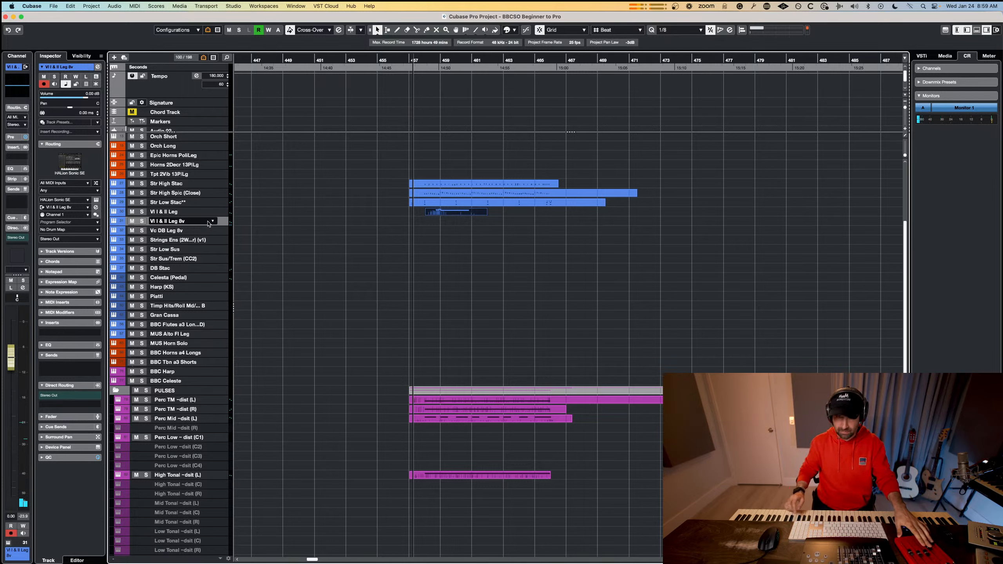
Duplicate the Str High Stac track and delete the part from the original track.
left_click(466, 184)
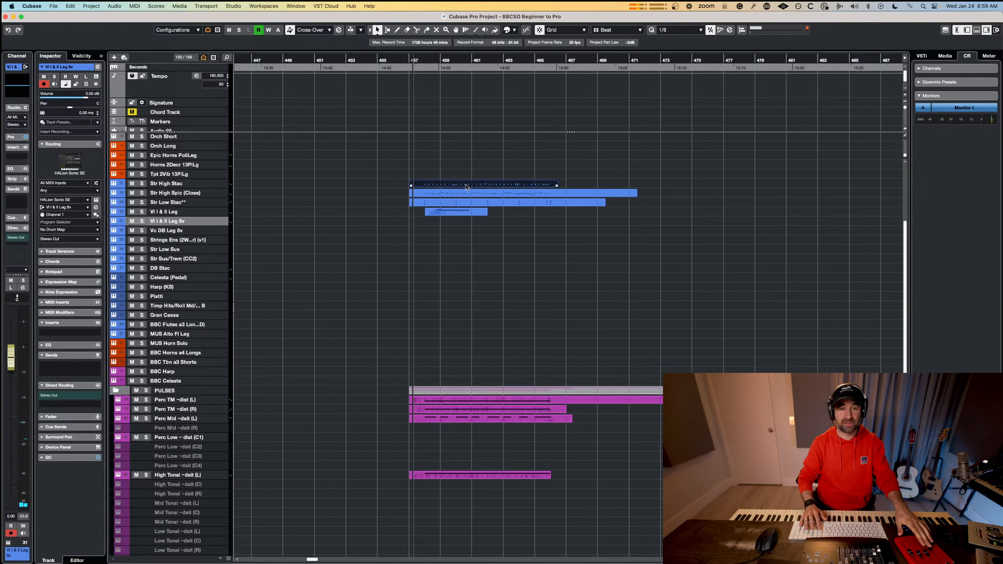
right_click(178, 184)
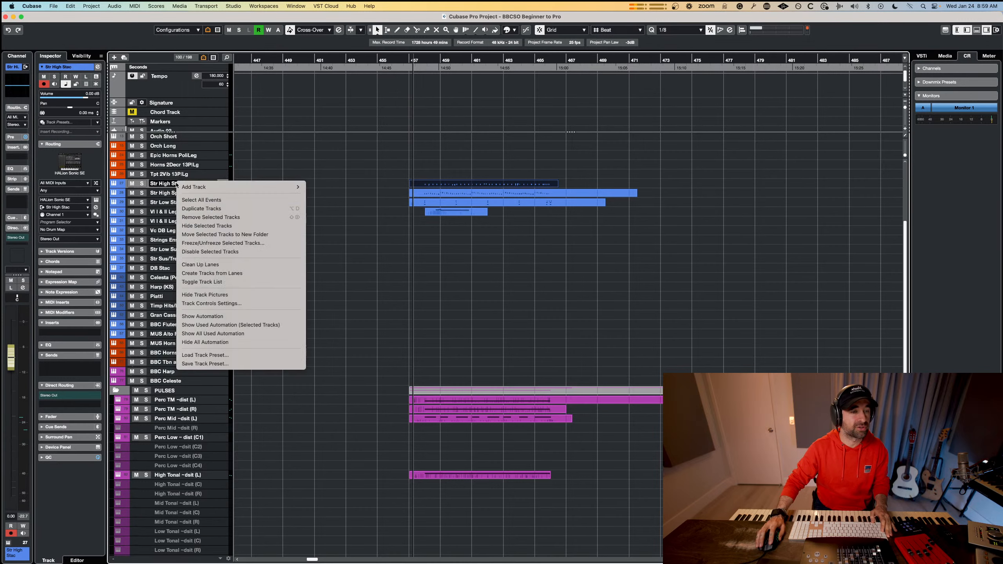
left_click(194, 208)
key("Delete")
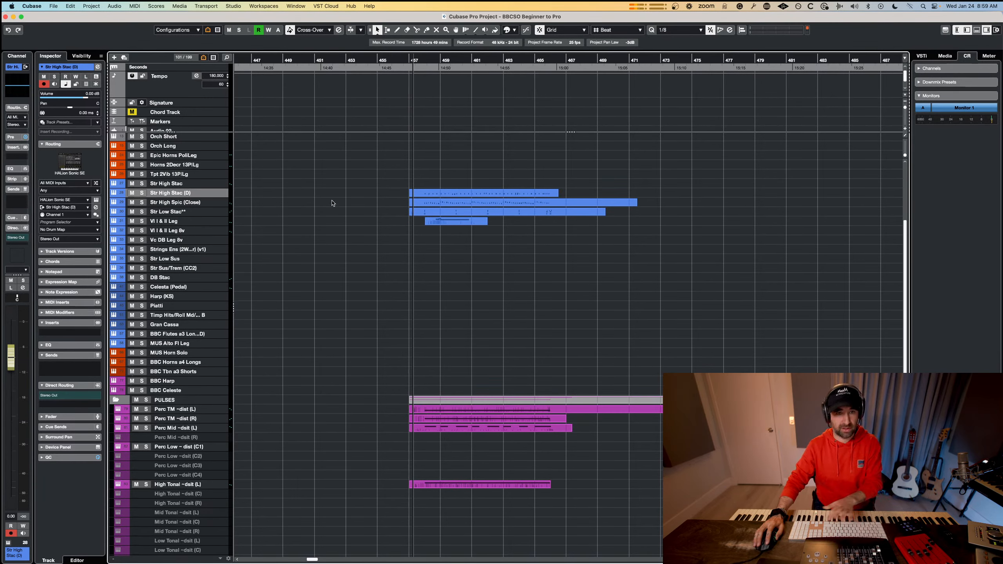
Capture a new short phrase on the original Str High Stac track from bar 458 to about bar 462.
left_click(192, 187)
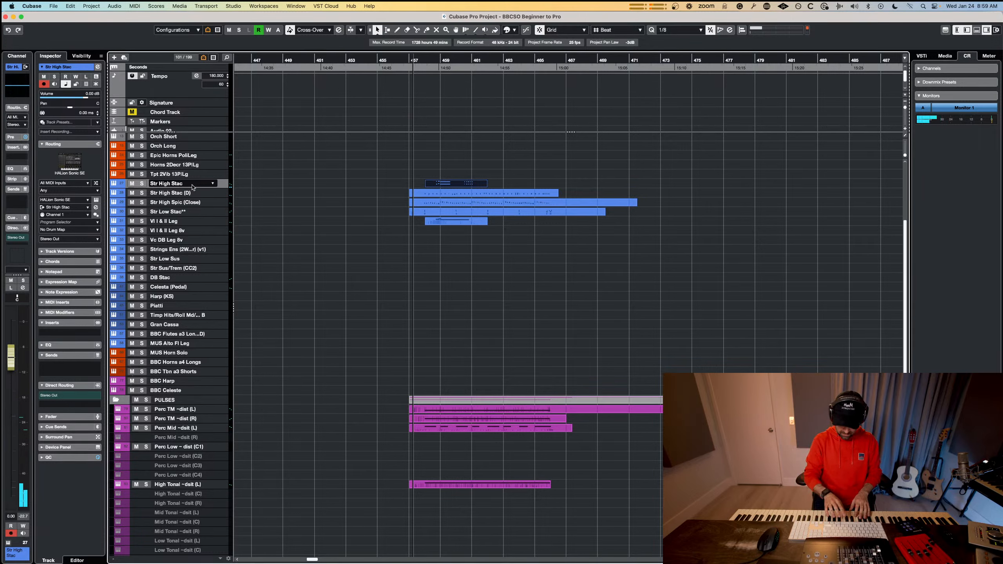
key("space")
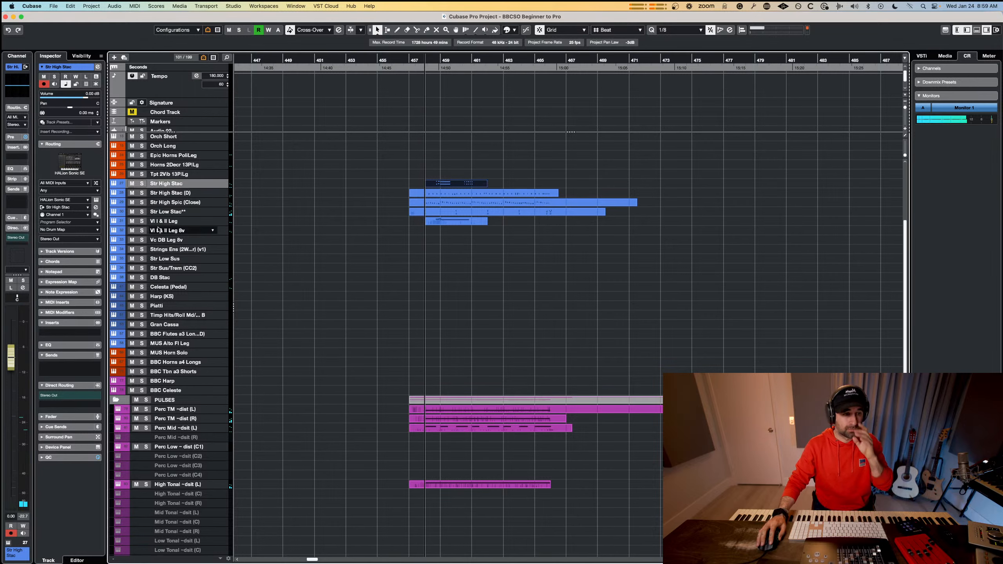
Select the Epic Horns PoliLeg track and try out a horn line over playback of the section.
left_click(183, 166)
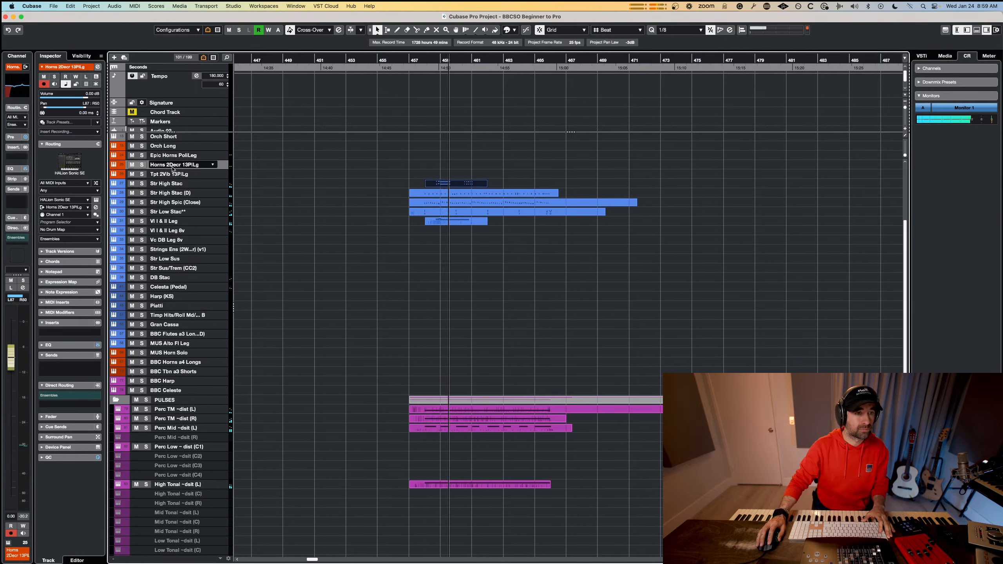
left_click(188, 158)
key("space")
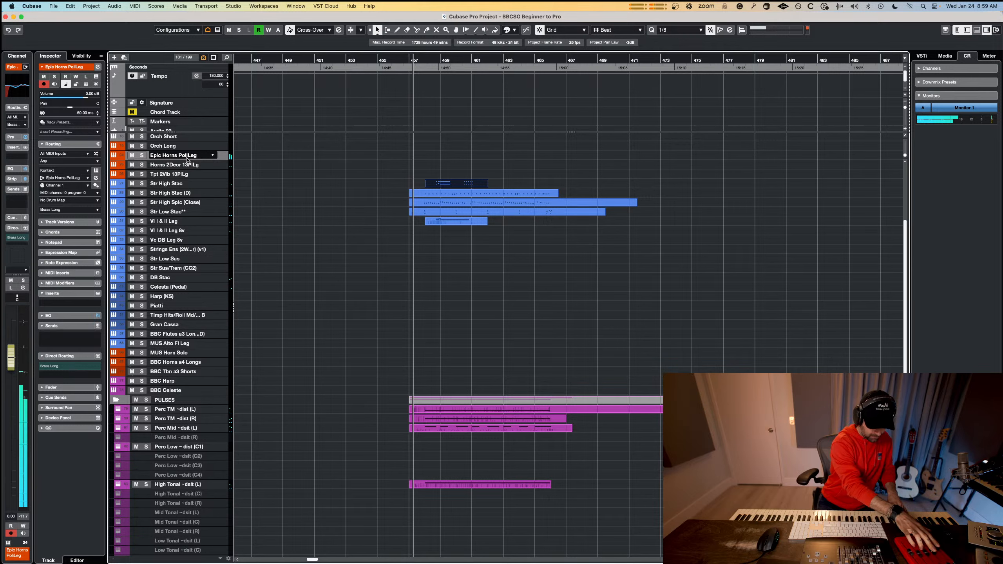
key("space")
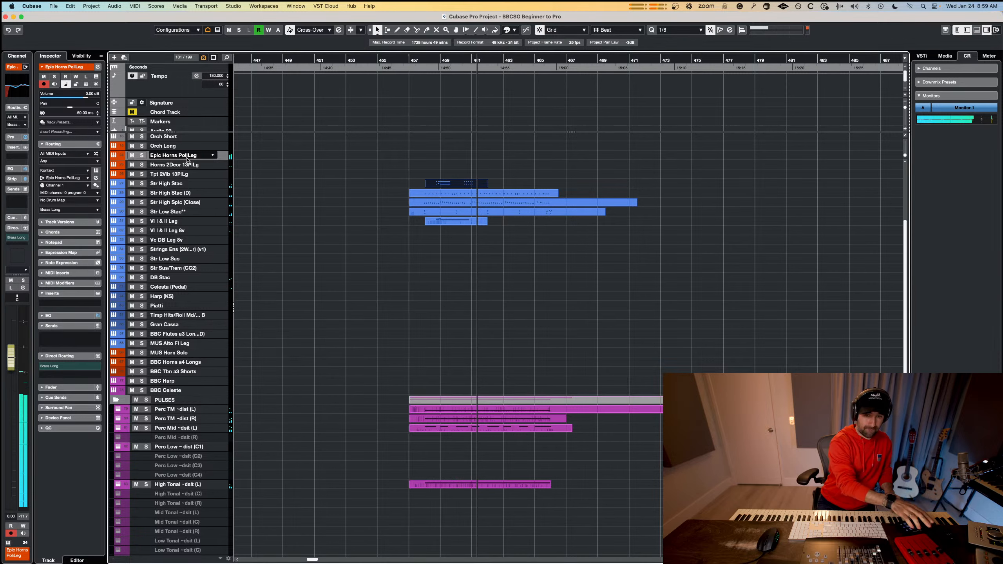
Capture the horn line just played as a part on the Epic Horns PoliLeg track from bar 458 to about bar 462.
key("shift+KP_Multiply")
key("space")
key("space")
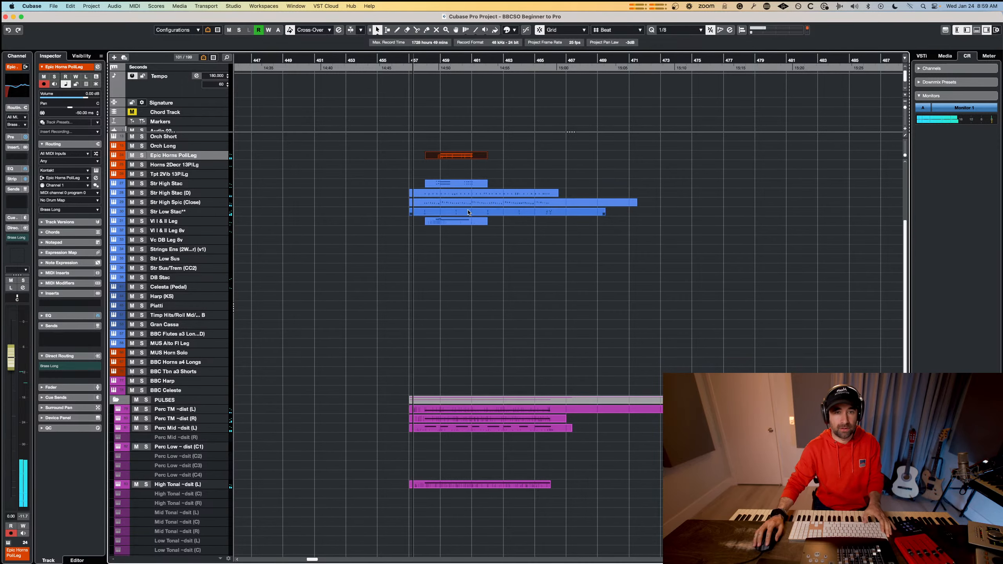
Copy the Epic Horns PoliLeg, Str High Stac and VI I & II Leg phrases to about bar 462 and play the section.
left_click(463, 220)
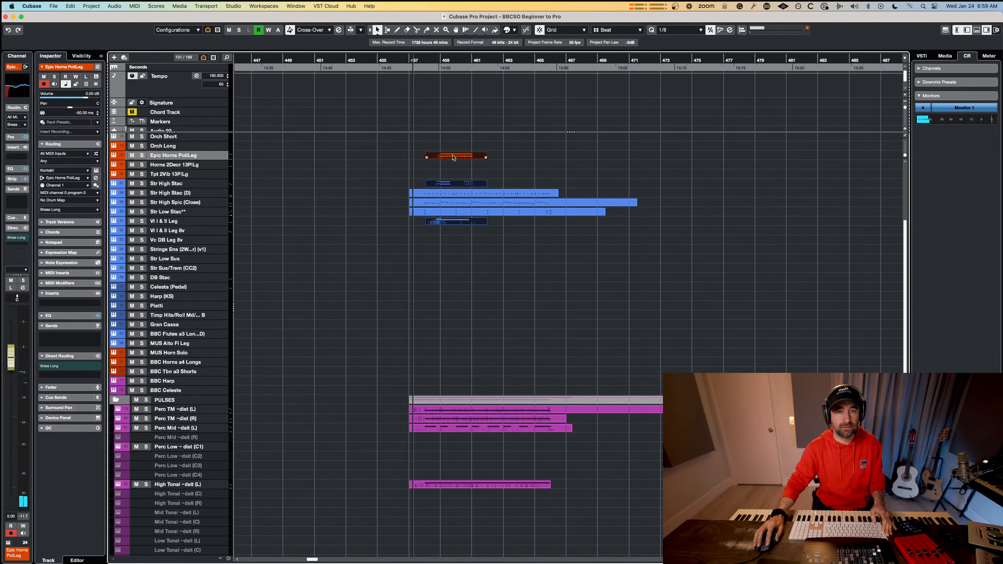
left_click_drag(453, 157, 519, 157)
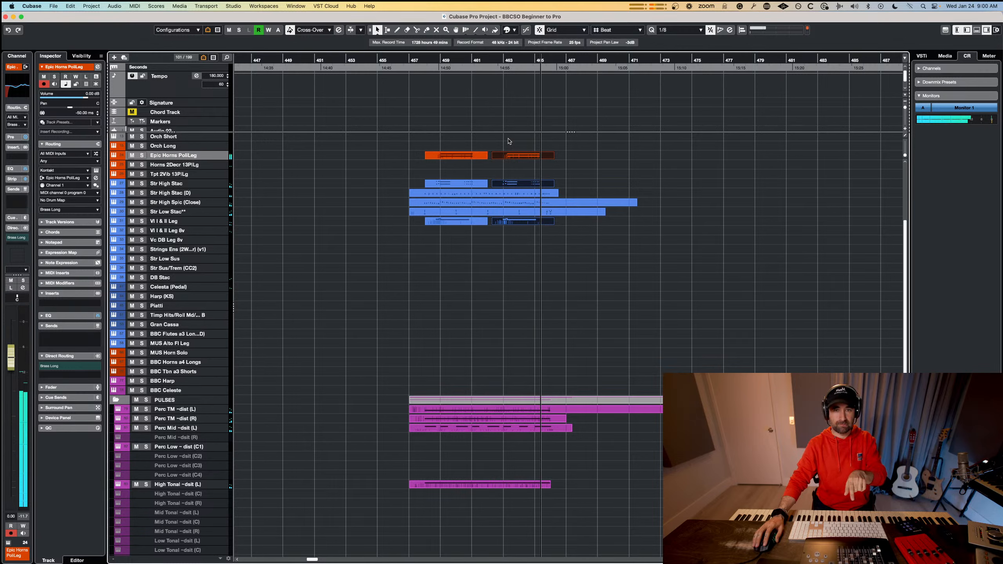
key("space")
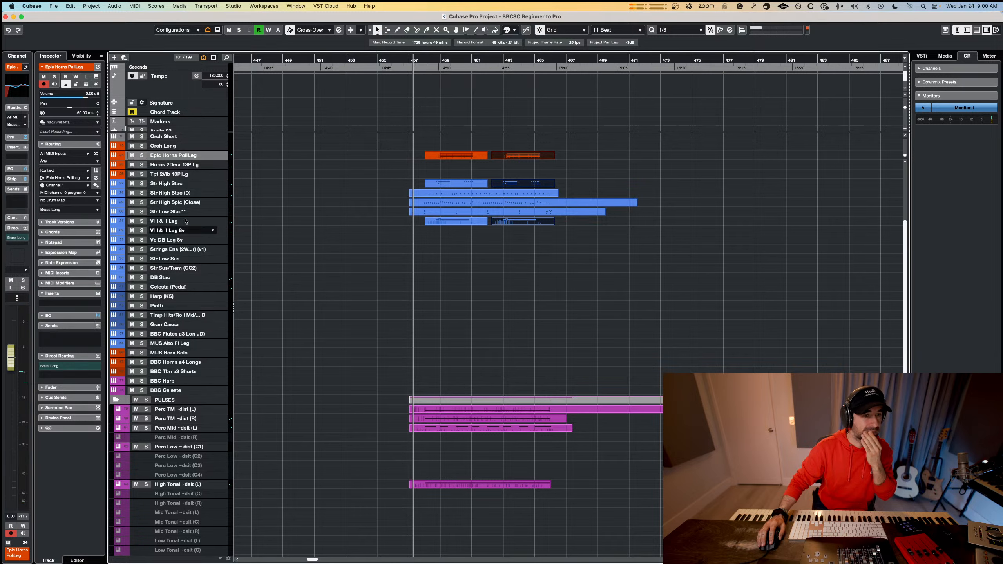
Duplicate the Epic Horns PoliLeg track and change the copy's instrument from Kontakt to Musio.
right_click(215, 161)
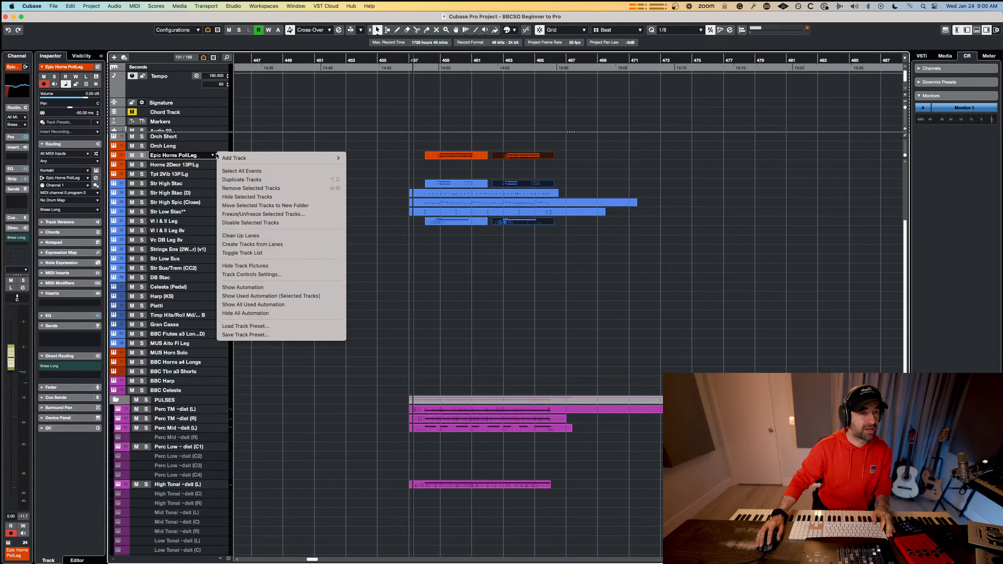
key("Return")
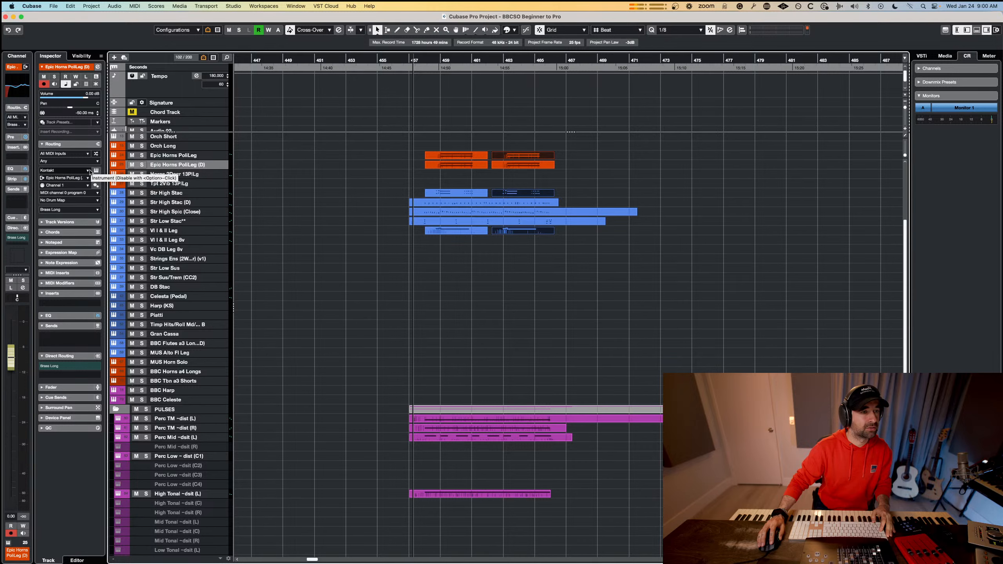
left_click(88, 170)
type("musi")
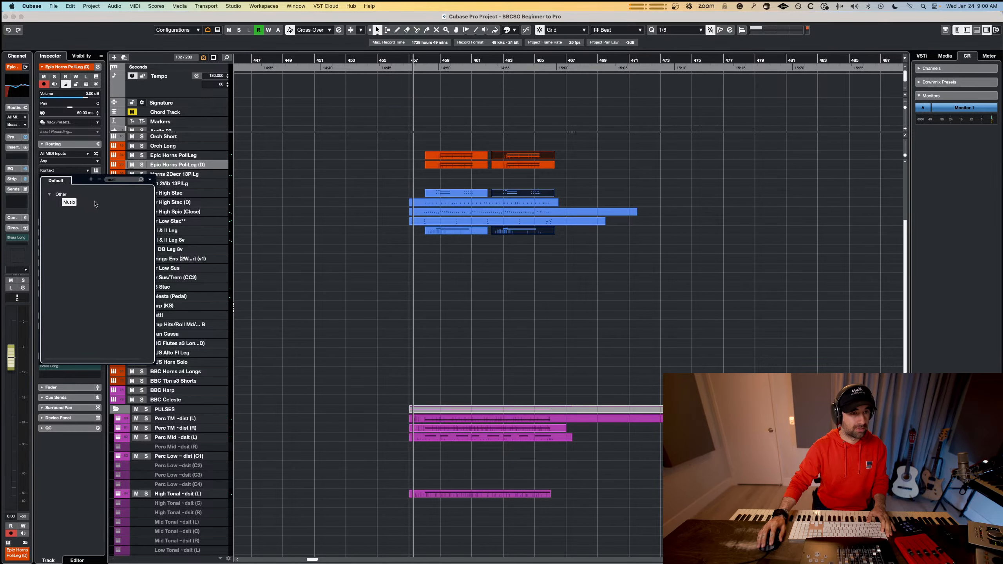
left_click(69, 202)
Rename the duplicated horn track as MonsterBrass.
double_click(179, 165)
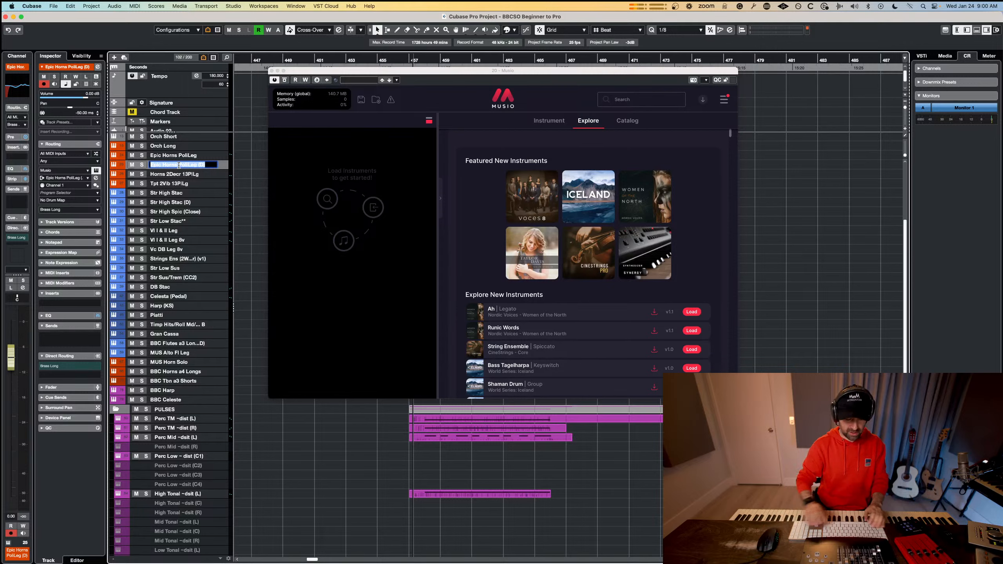
type("MonsterBrass")
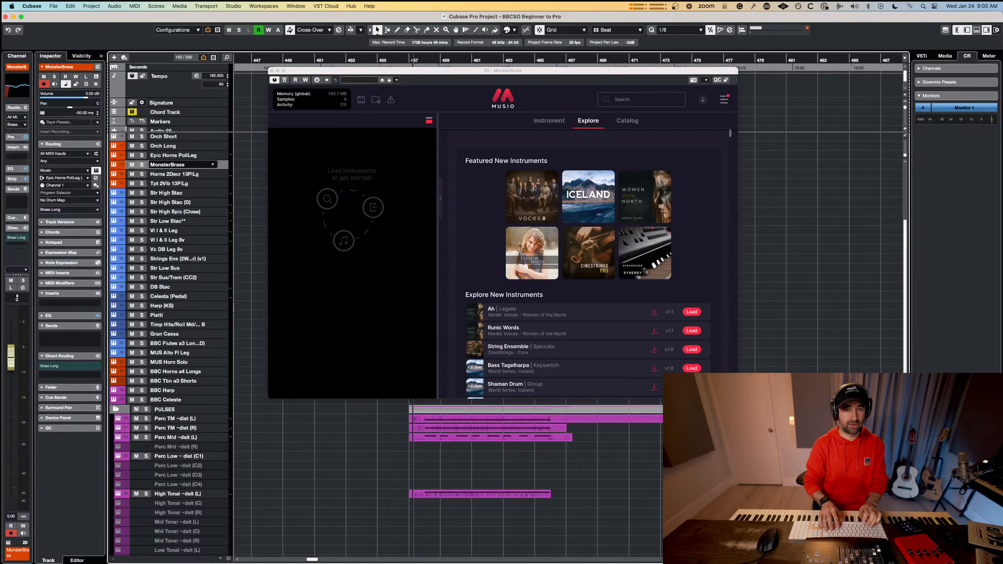
key("Return")
Search the Musio library for "monster" and then for "brass".
left_click(646, 100)
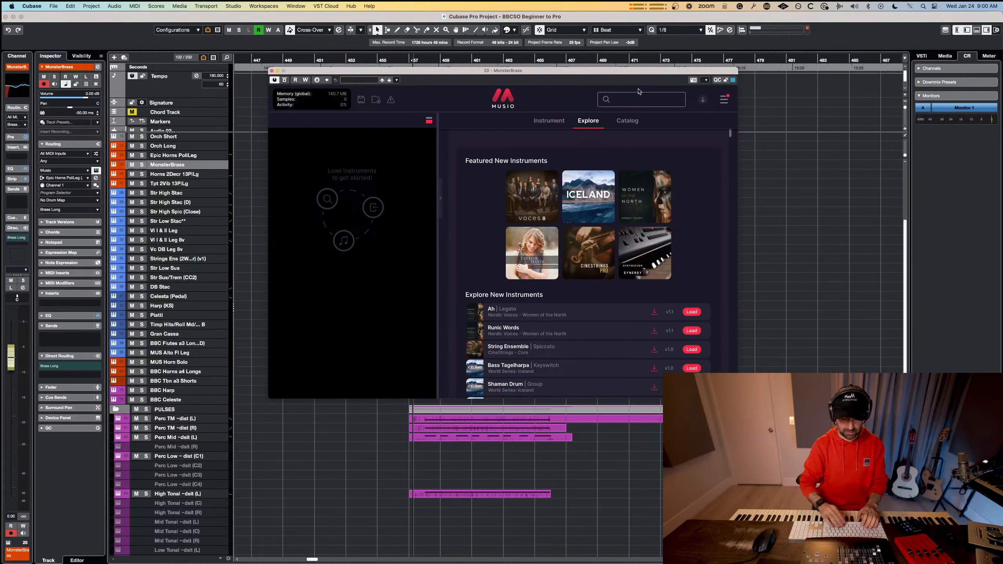
type("monster")
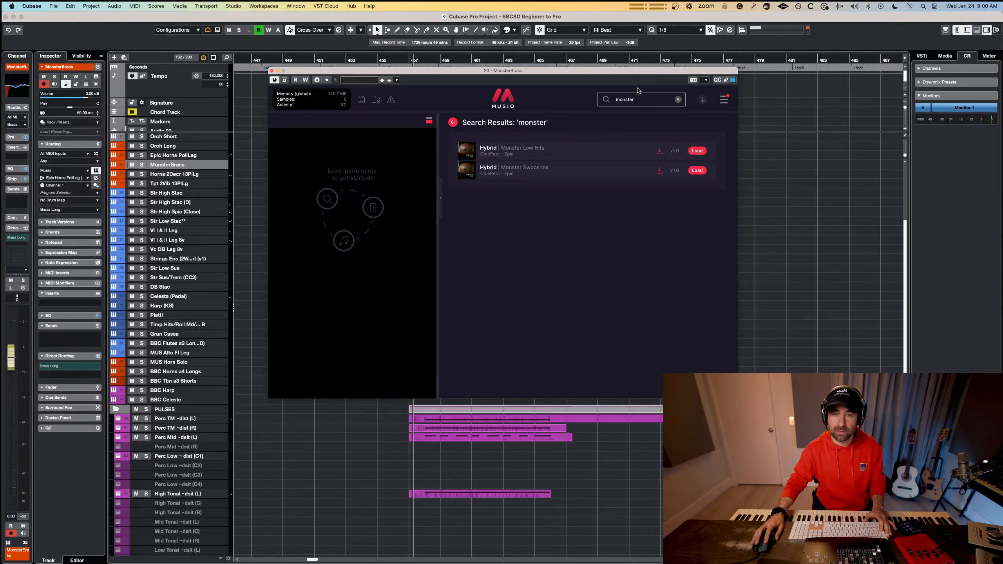
double_click(638, 100)
type("brass")
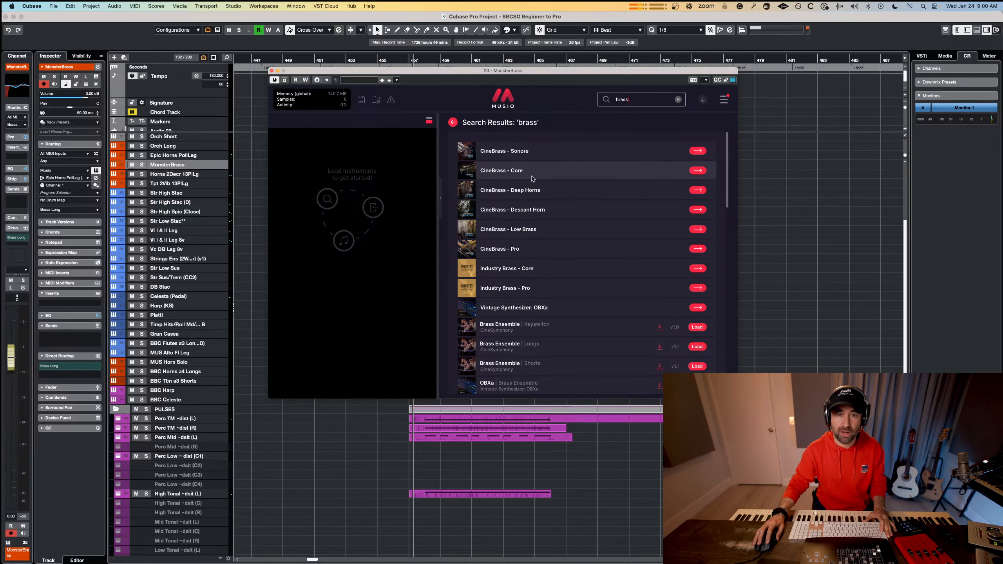
Examine the instruments and articulations offered in the CineBrass - Pro library.
left_click(698, 248)
scroll(627, 272, "down", 5)
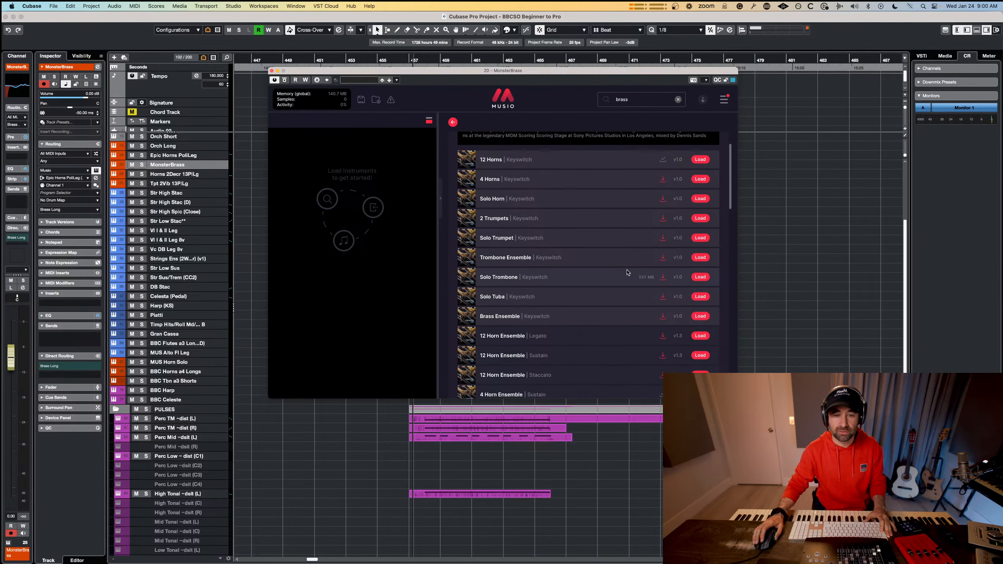
scroll(627, 273, "down", 10)
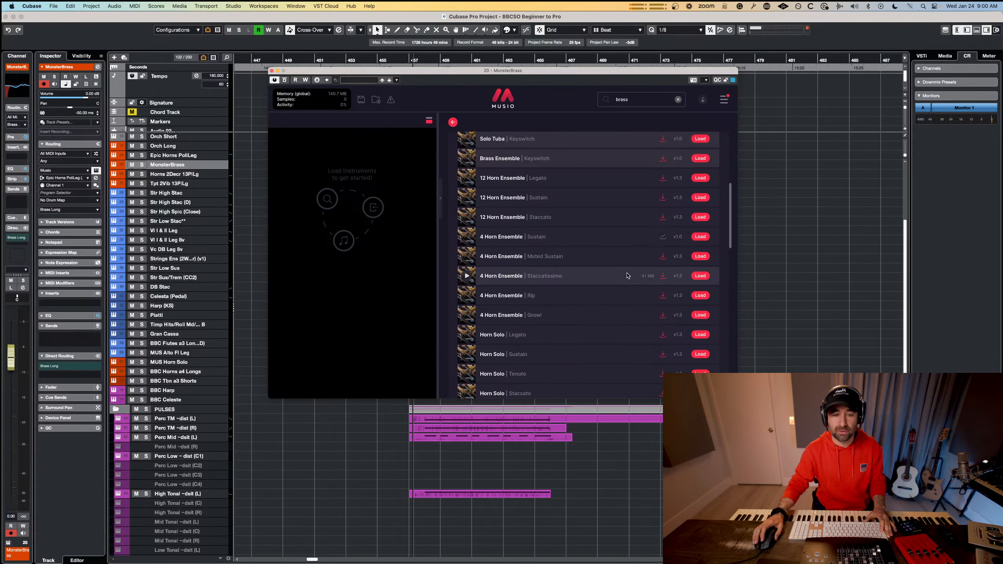
scroll(627, 278, "down", 15)
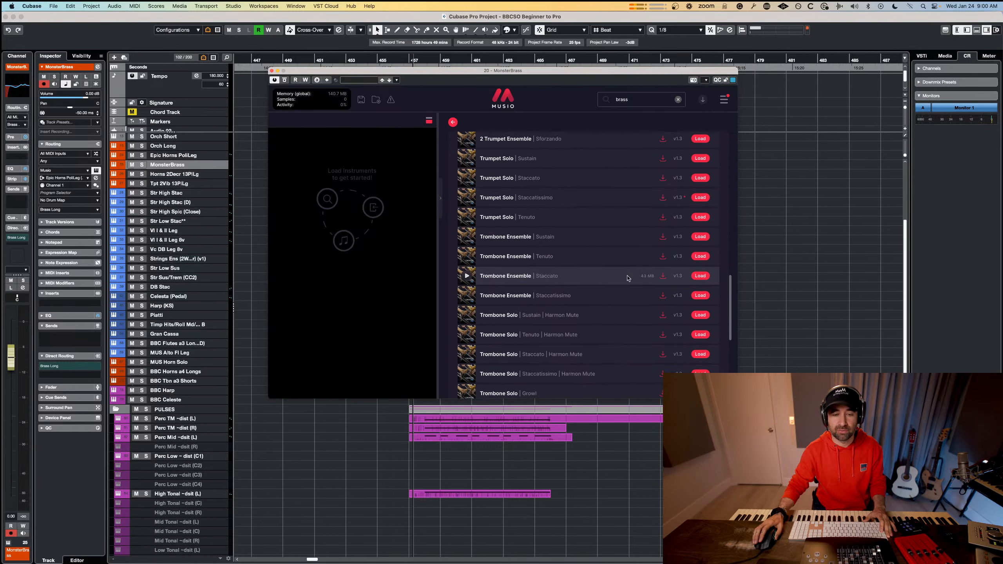
scroll(628, 277, "down", 2)
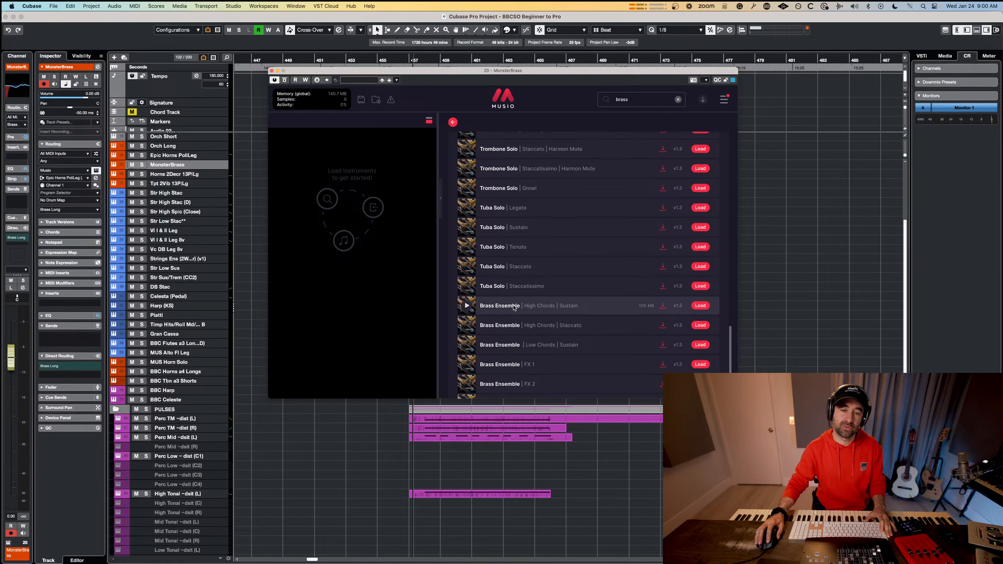
scroll(533, 340, "down", 1)
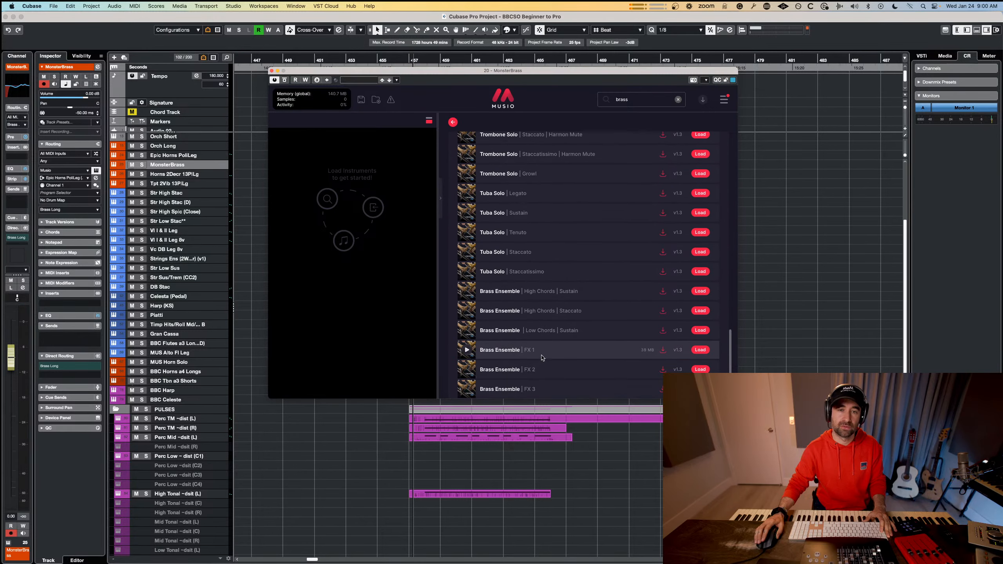
scroll(541, 358, "up", 5)
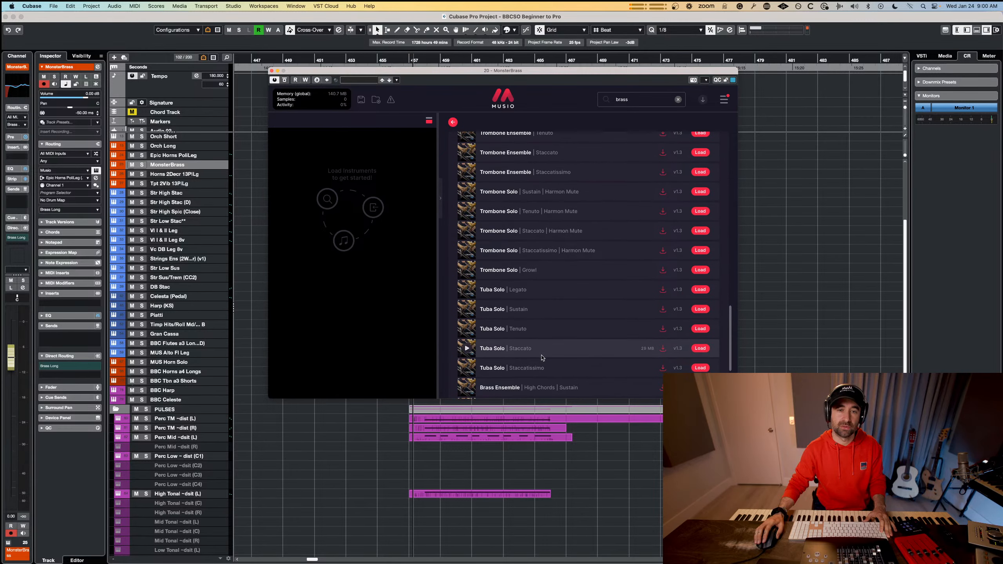
scroll(542, 357, "up", 5)
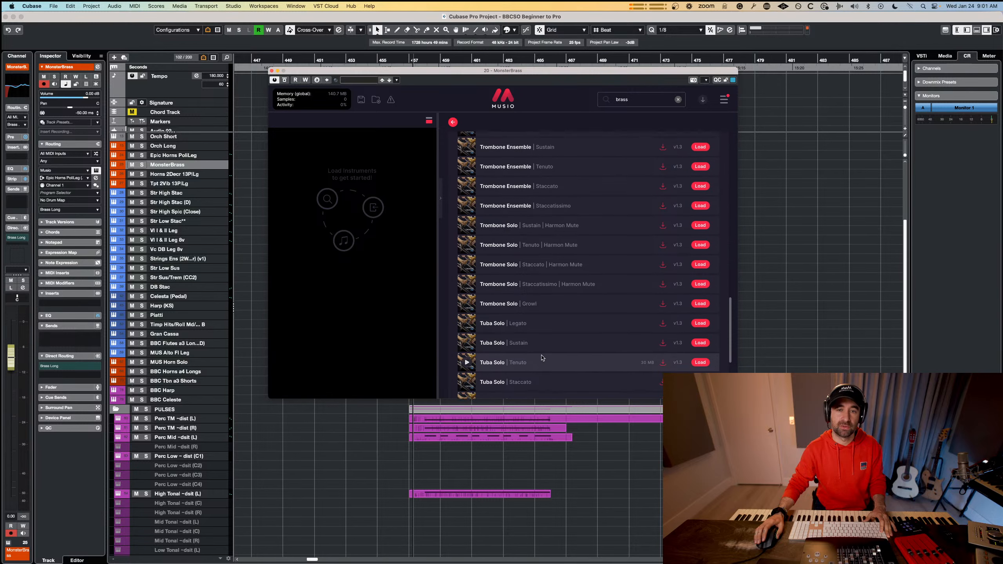
scroll(542, 358, "up", 10)
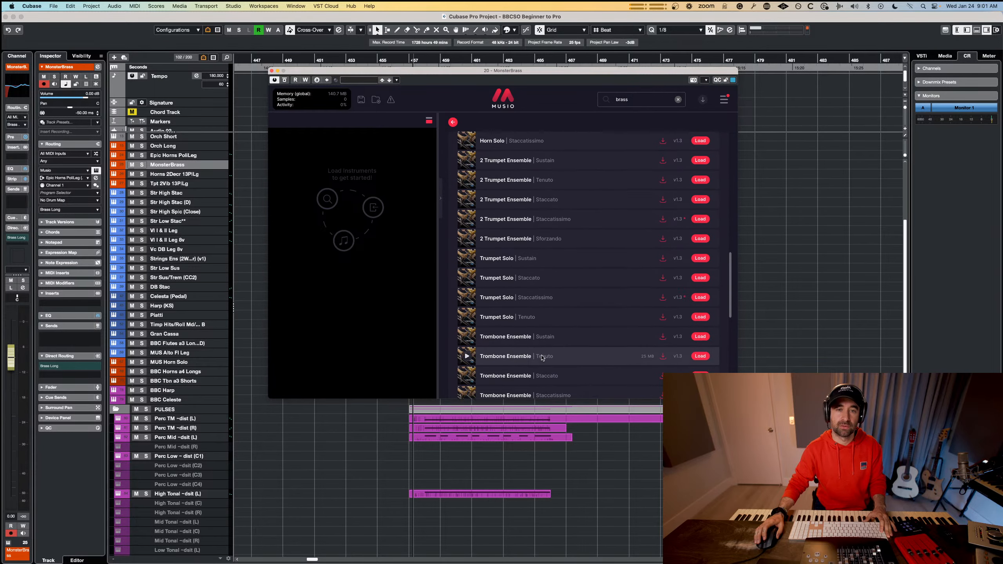
scroll(542, 358, "up", 6)
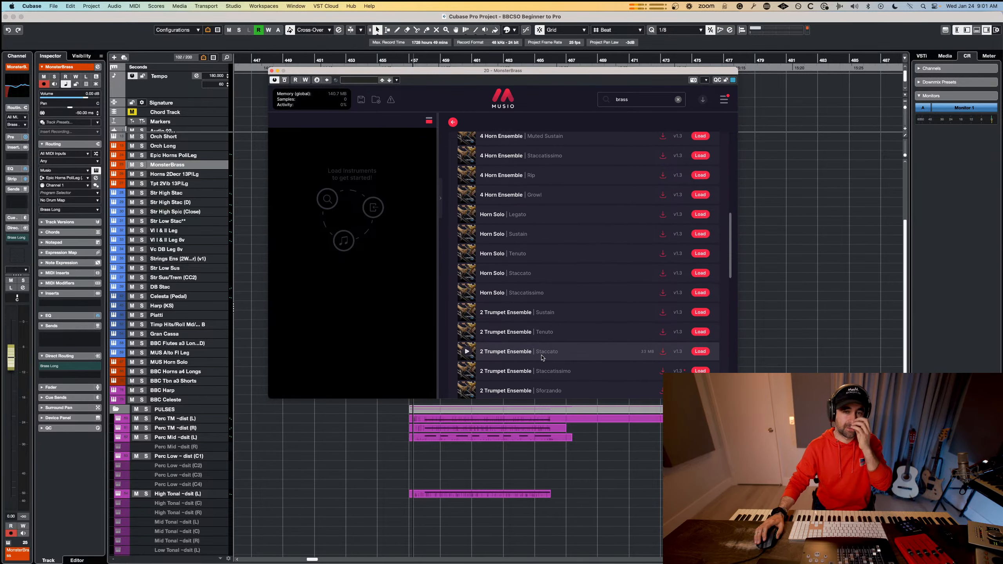
scroll(542, 357, "up", 4)
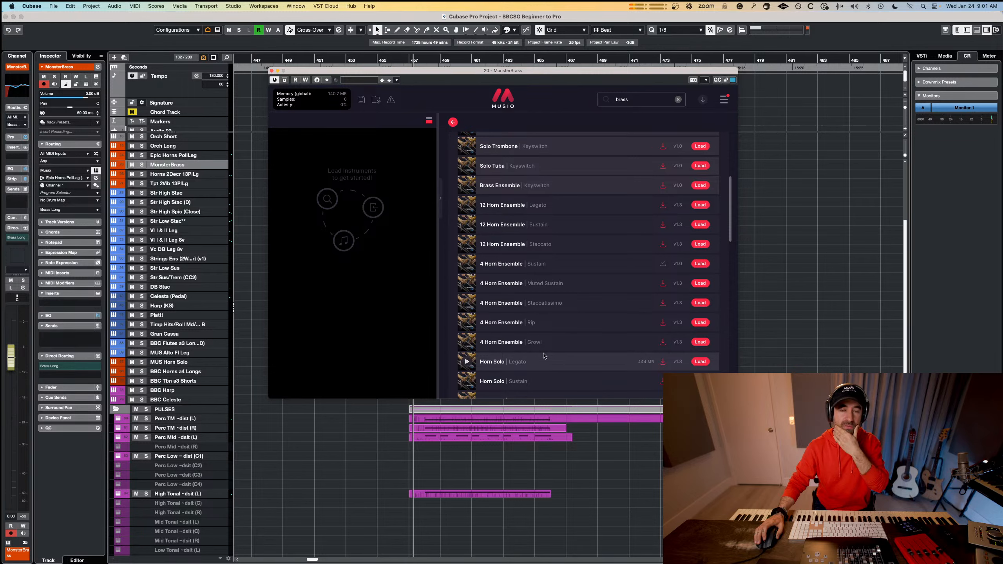
scroll(543, 355, "up", 3)
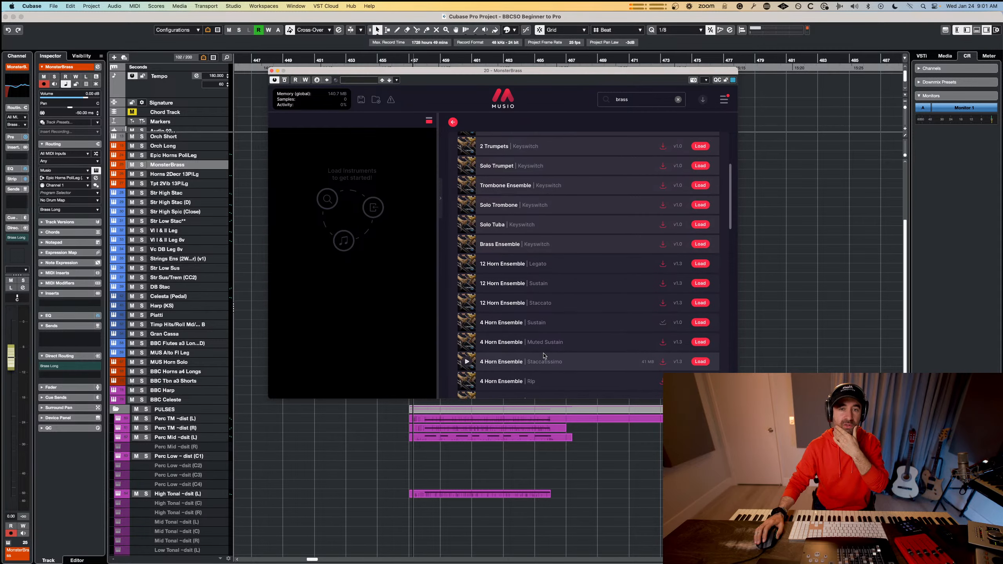
scroll(544, 356, "up", 5)
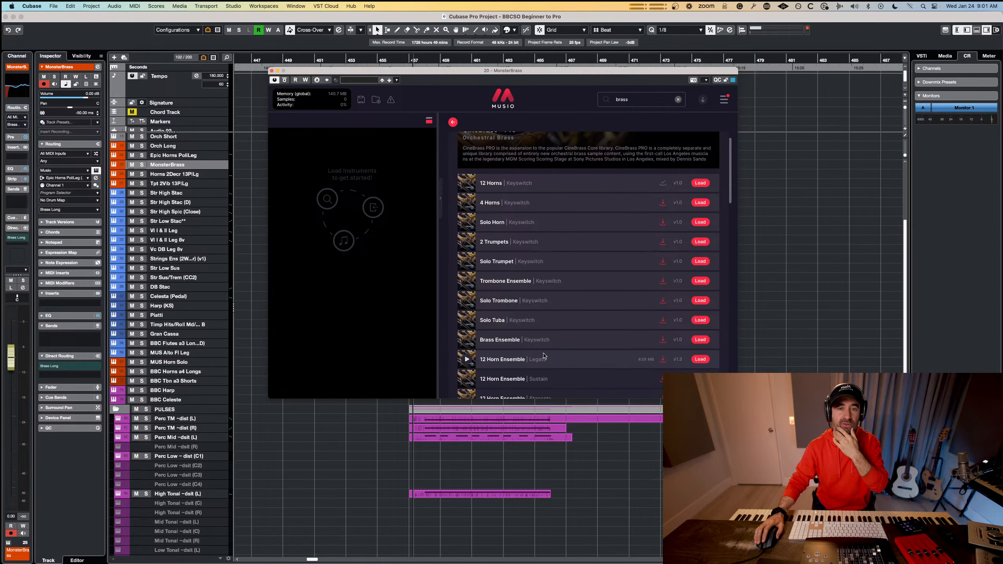
scroll(545, 356, "up", 1)
Search the Musio library again for "monster", and replace that search with "bass".
double_click(632, 98)
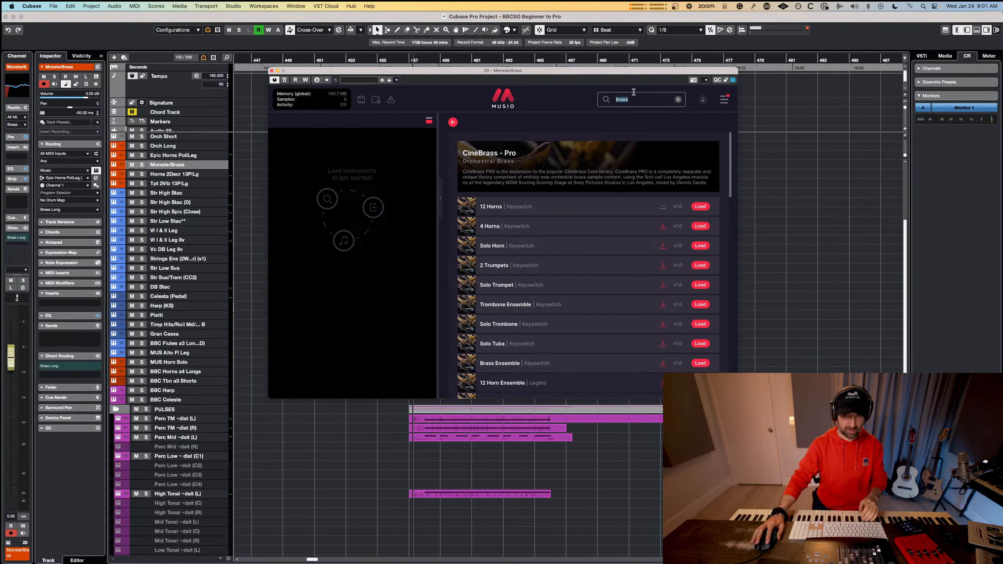
type("monster")
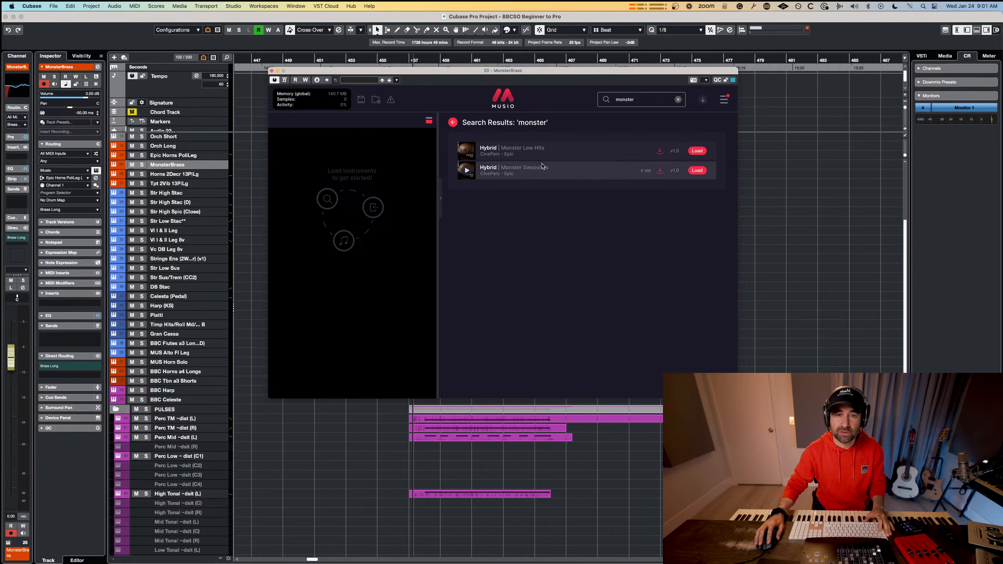
double_click(637, 100)
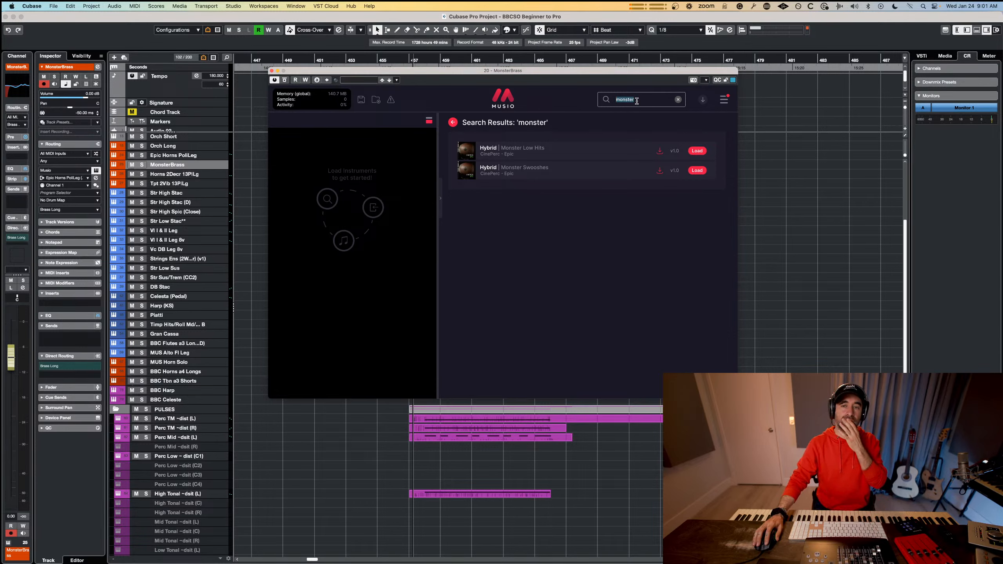
type("b")
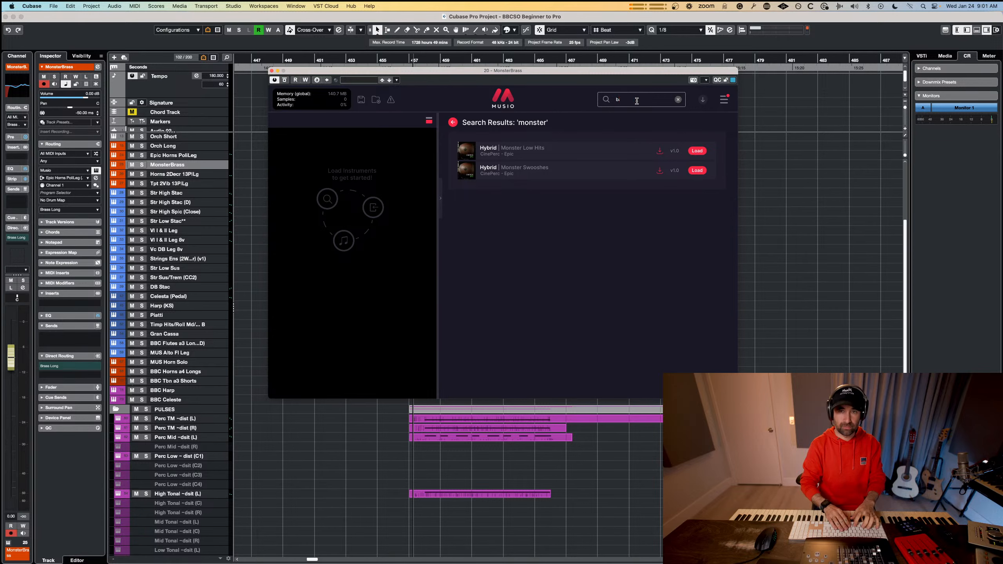
type("ass")
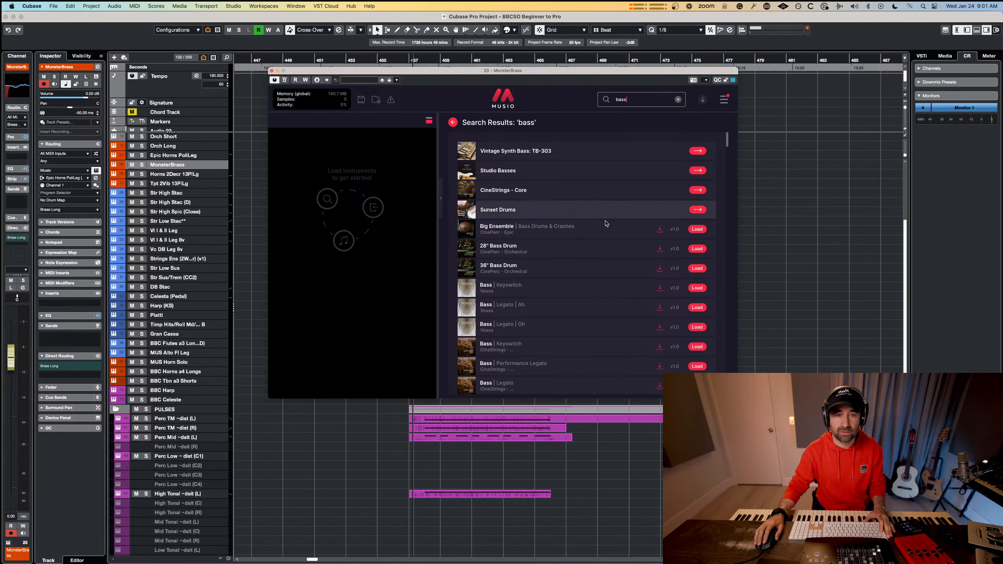
Refine the search to "bass tromb", then preview and load the Cimbasso + Bass Trombone Ensemble Sustain patch.
left_click(645, 103)
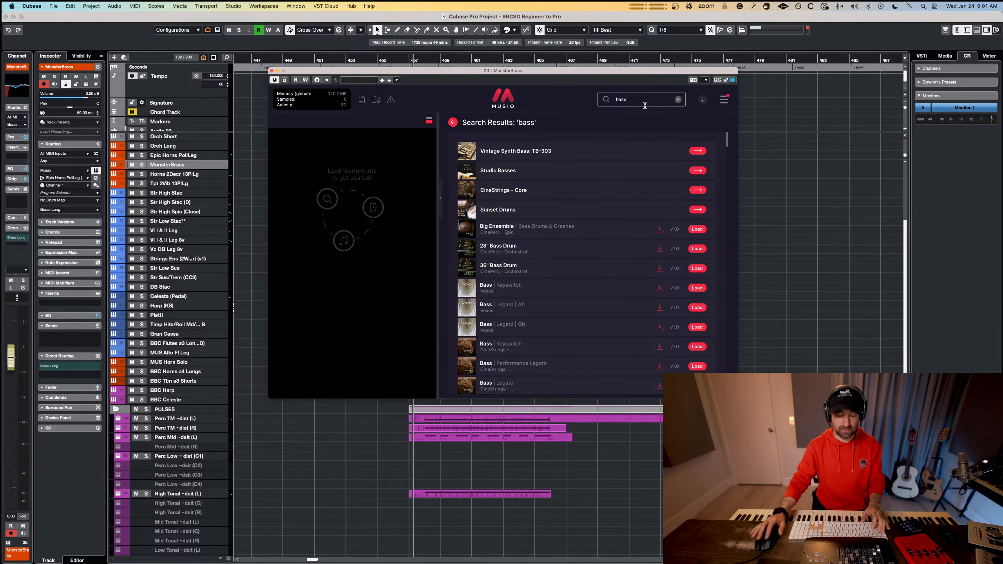
type("tromb")
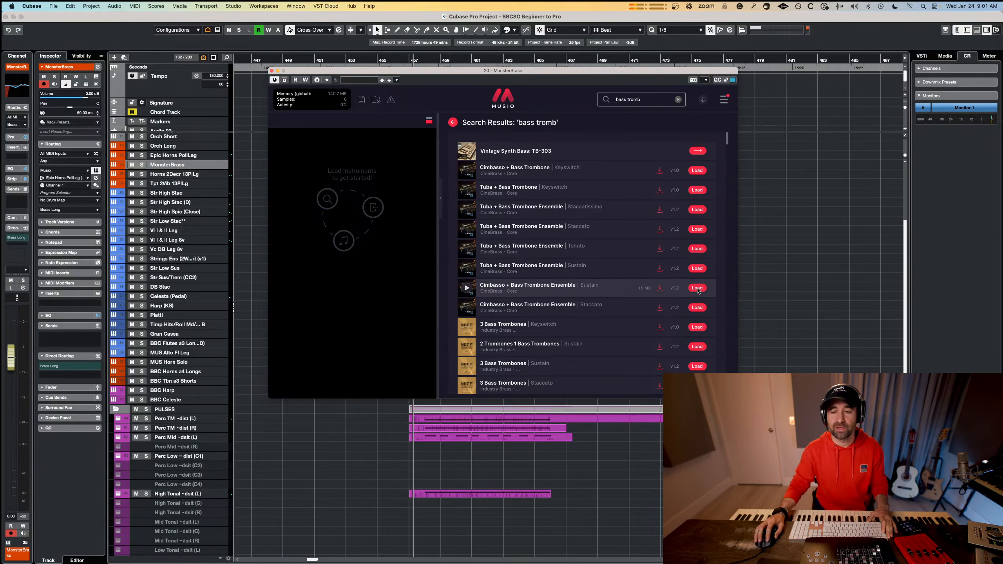
left_click(467, 290)
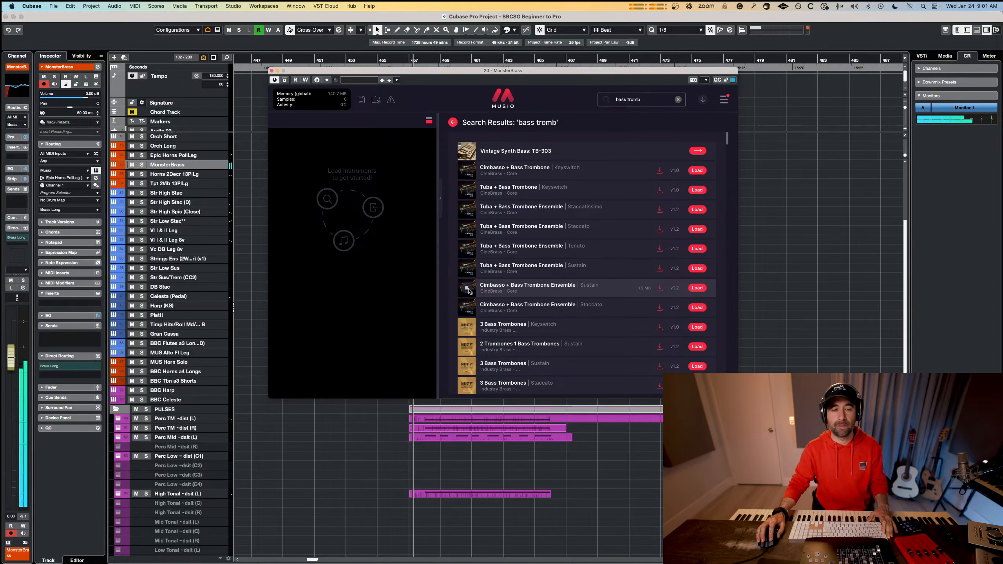
left_click(702, 290)
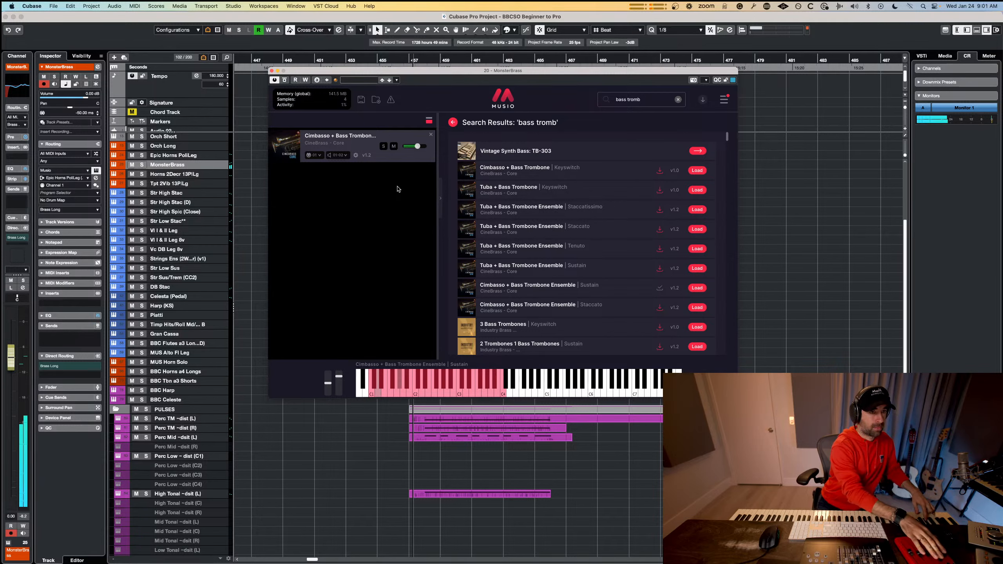
Select the MonsterBrass track and close its Musio window while playing back the section from bar 457.
right_click(199, 166)
left_click(191, 165)
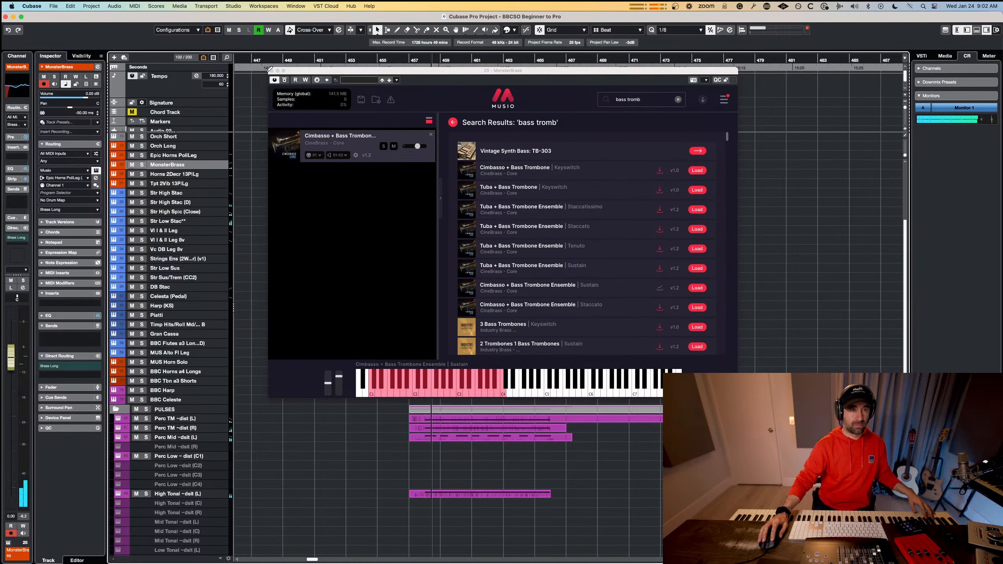
left_click(271, 71)
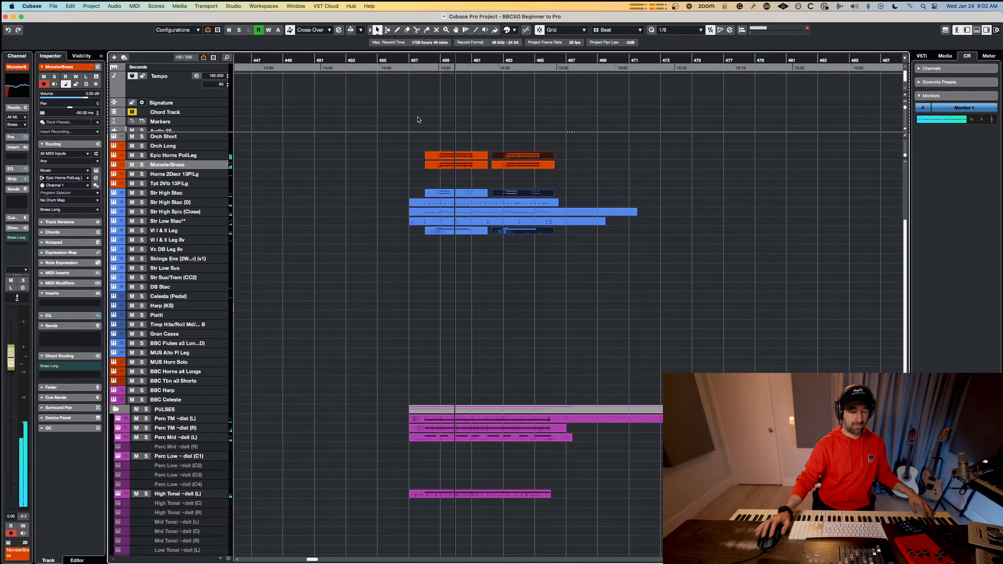
Delete both MonsterBrass parts in the new section and record a single low brass part from about bar 464.
left_click_drag(405, 163, 516, 170)
key("Delete")
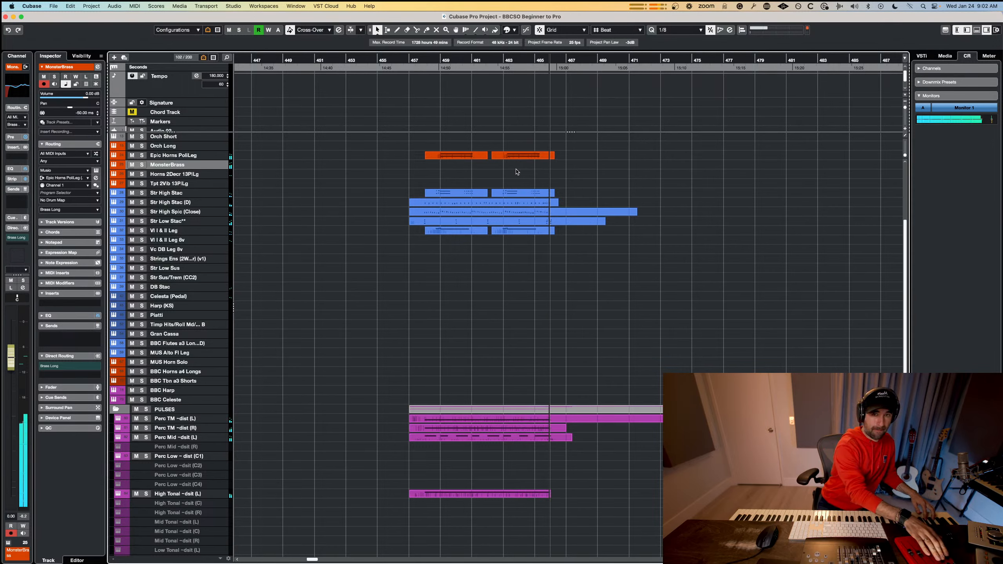
key("space")
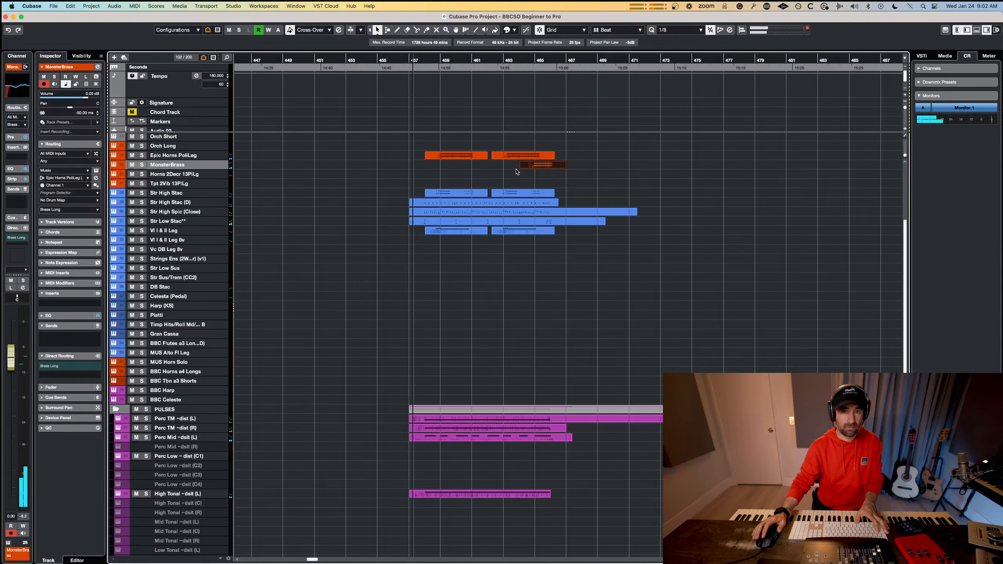
Switch off EQ bands 1, 2 and 3 on the MonsterBrass channel and play back the result.
left_click(96, 179)
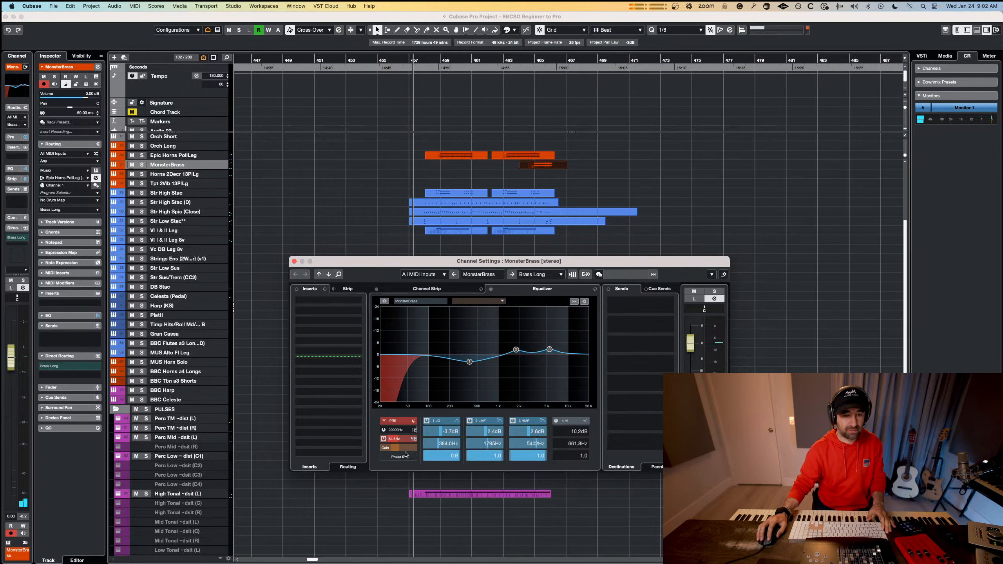
left_click(400, 449)
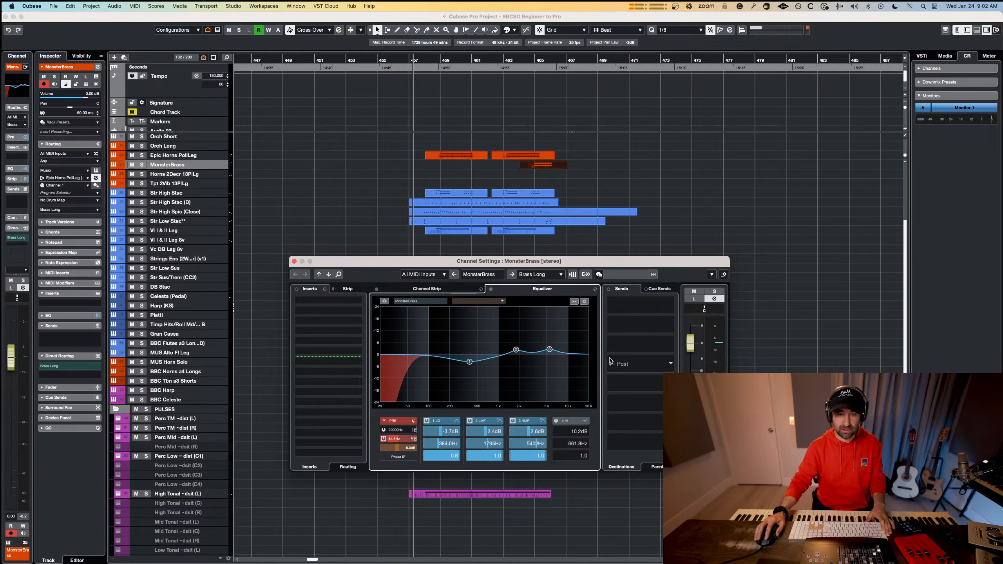
left_click(512, 420)
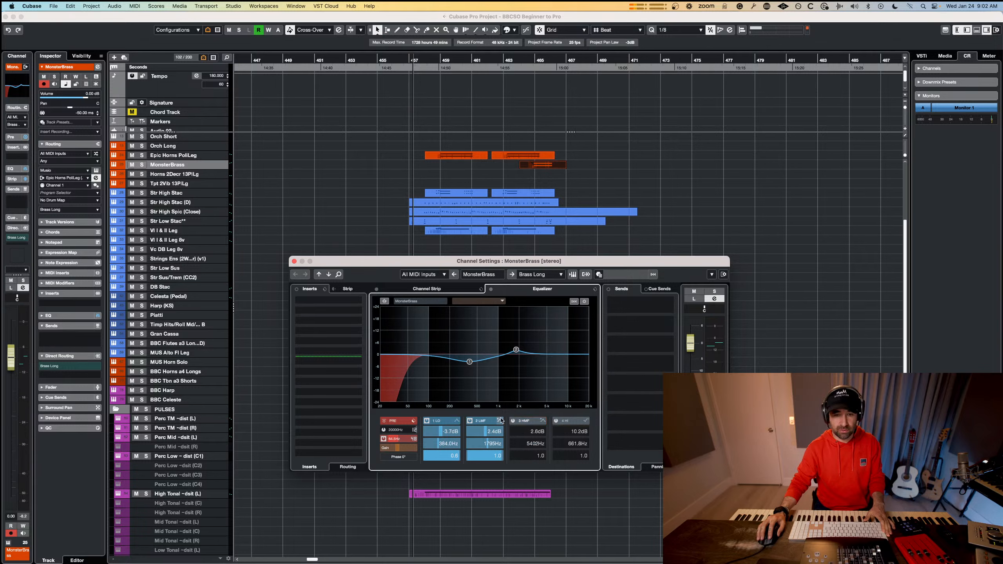
left_click(469, 421)
left_click(426, 421)
key("space")
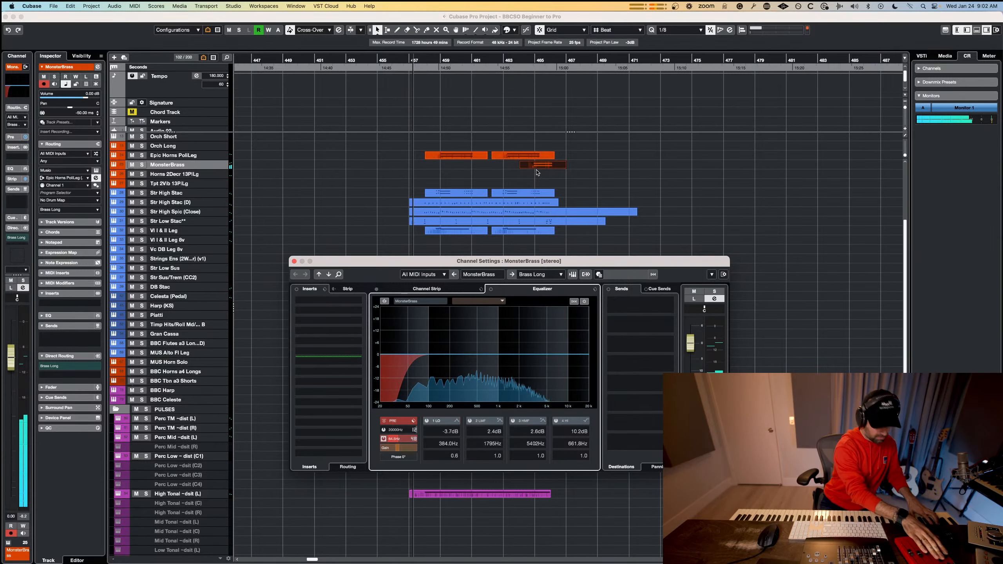
Delete the current MonsterBrass take, re-record the low brass part from about bar 464, and play it back.
left_click(568, 173)
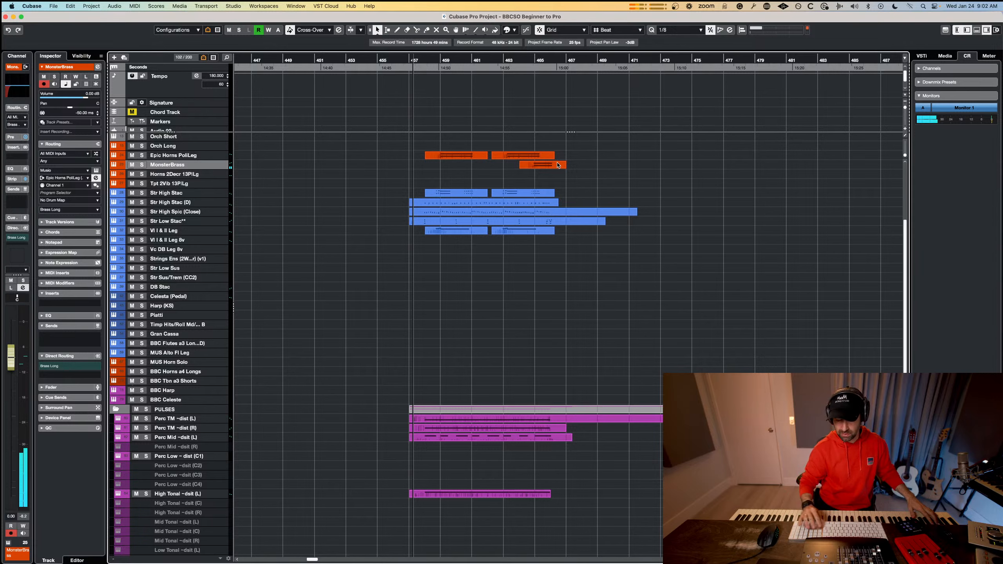
key("Delete")
left_click(521, 63)
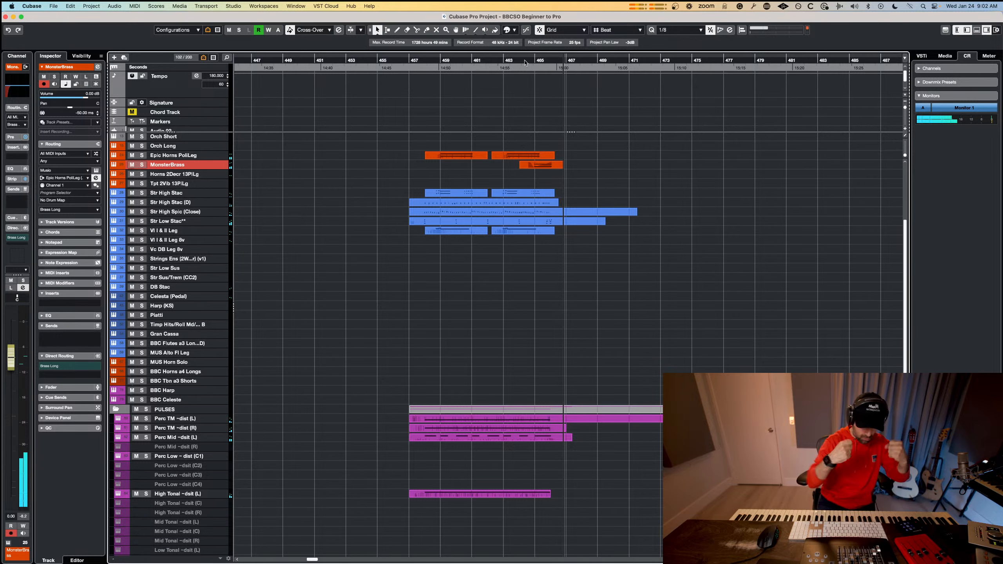
key("space")
key("space")
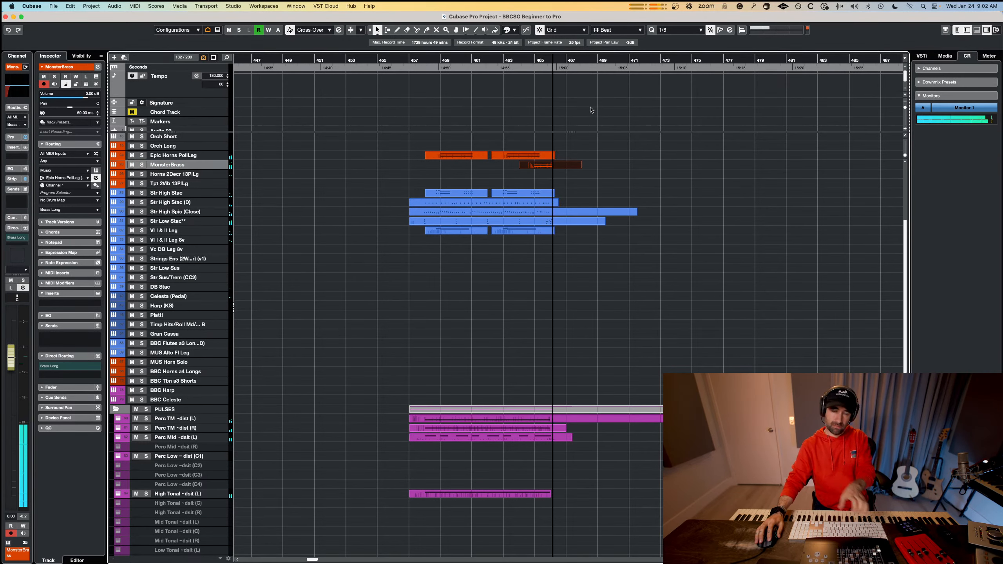
key("space")
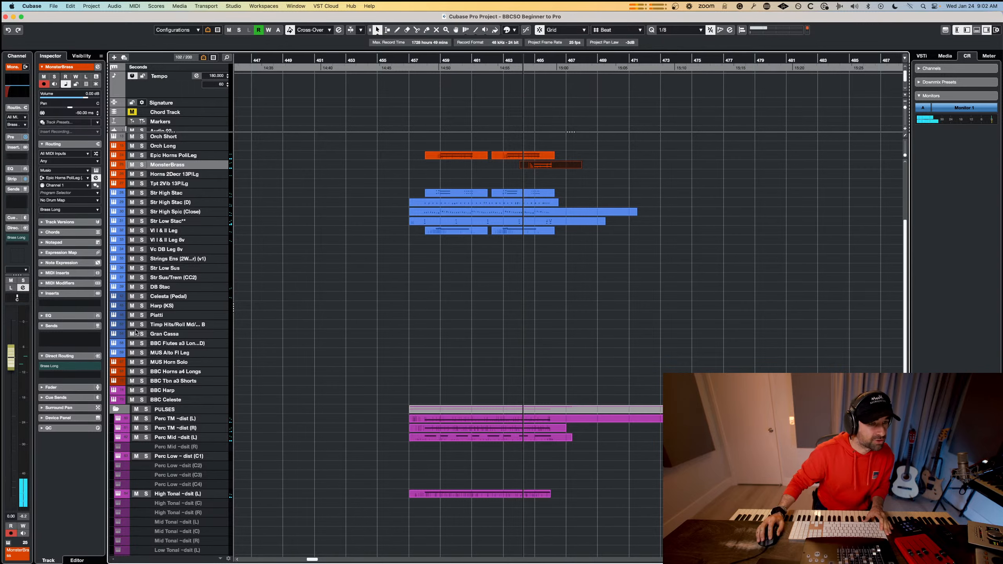
Find the Str Sus/Trem (CC2) track by searching for "trem" and record a strings part from about bar 464.
key("super+f")
type("trem")
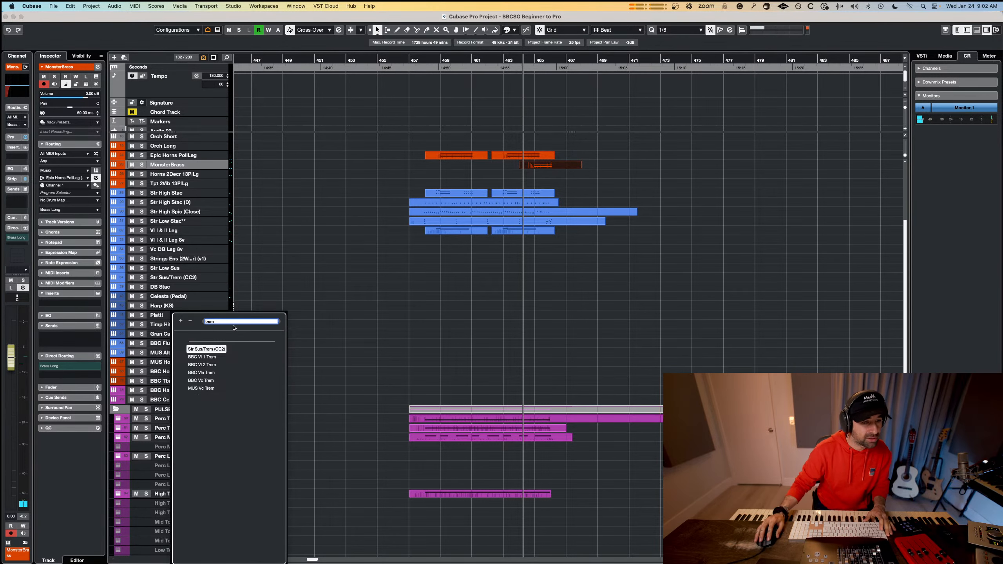
left_click(209, 349)
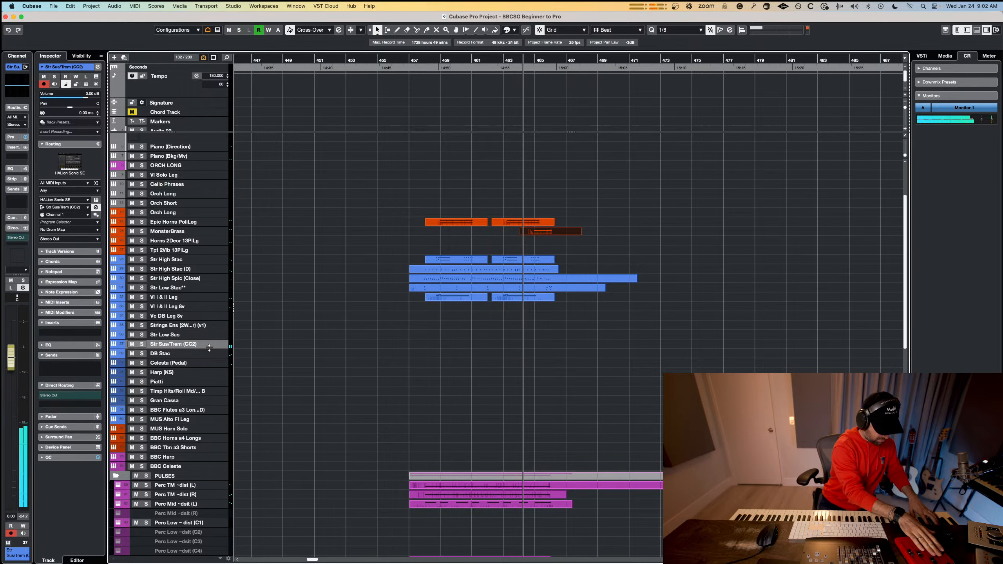
key("space")
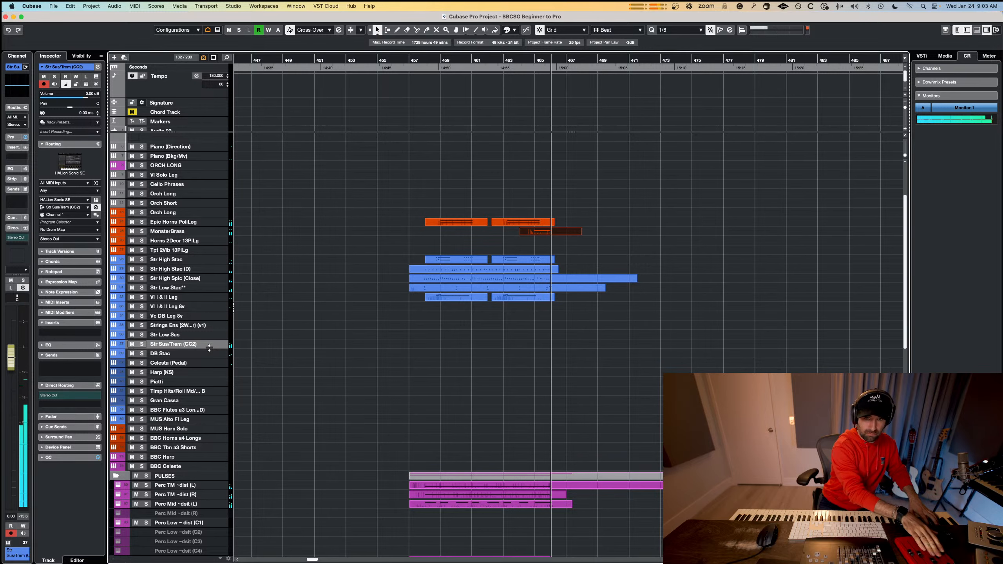
key("space")
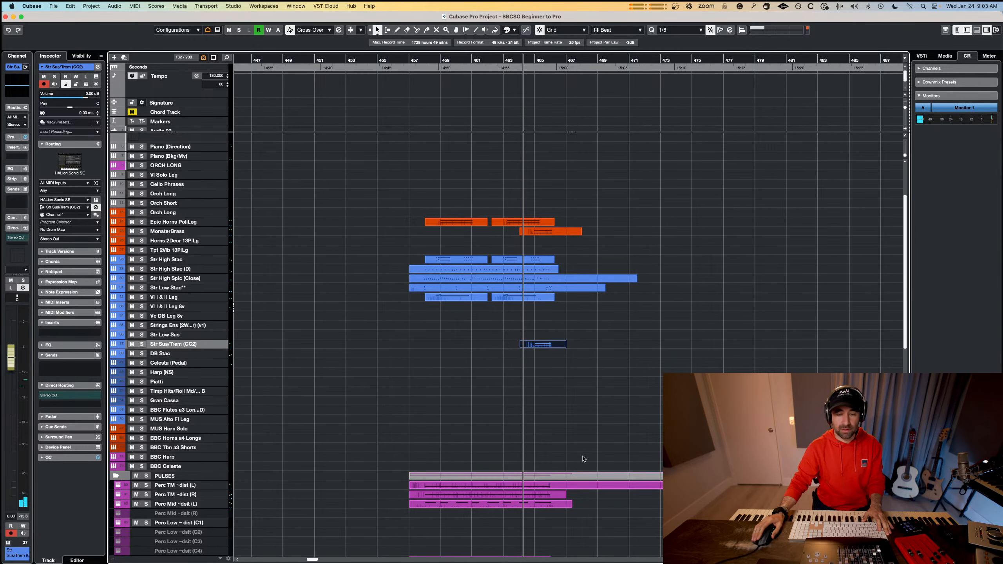
Play back the earlier section from bar 417 and compare its parts with those of the section from bar 457.
scroll(583, 459, "down", 4)
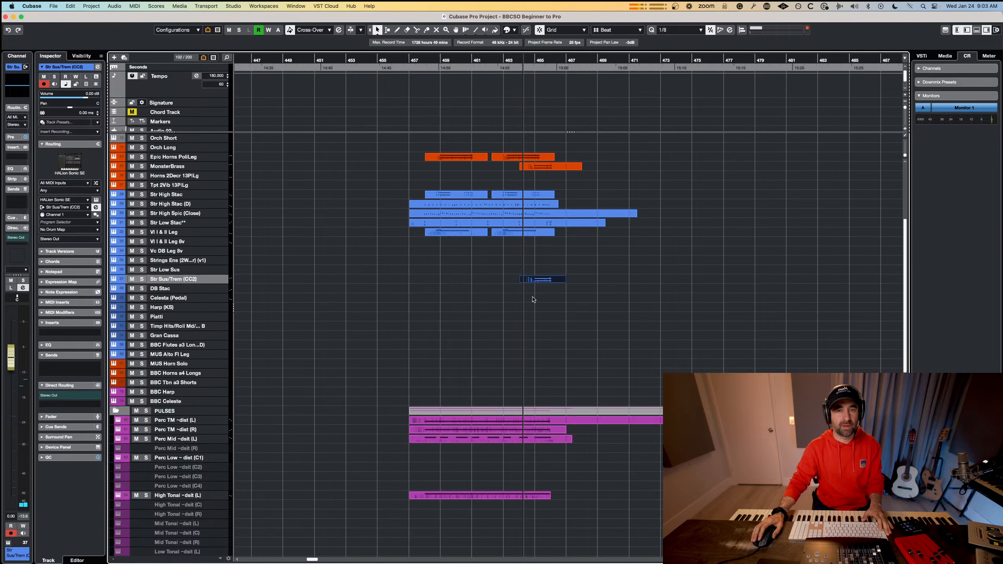
scroll(470, 284, "up", 1)
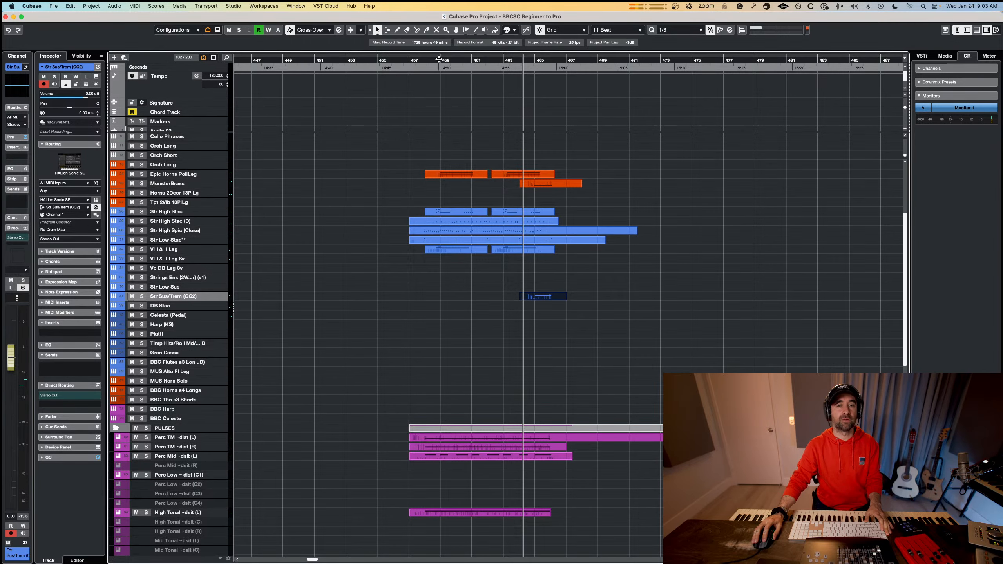
left_click_drag(438, 59, 413, 61)
left_click_drag(409, 147, 569, 466)
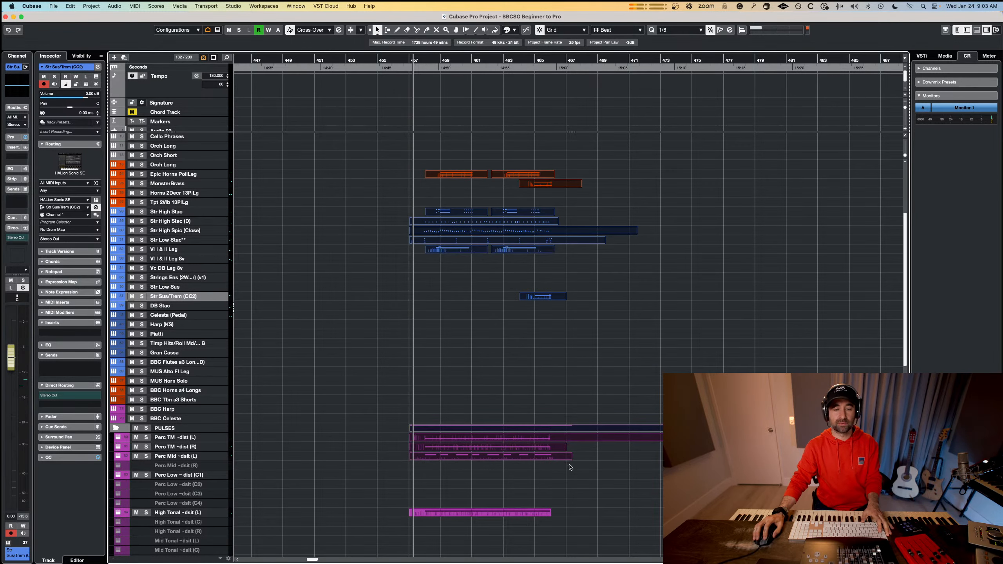
scroll(559, 432, "down", 5)
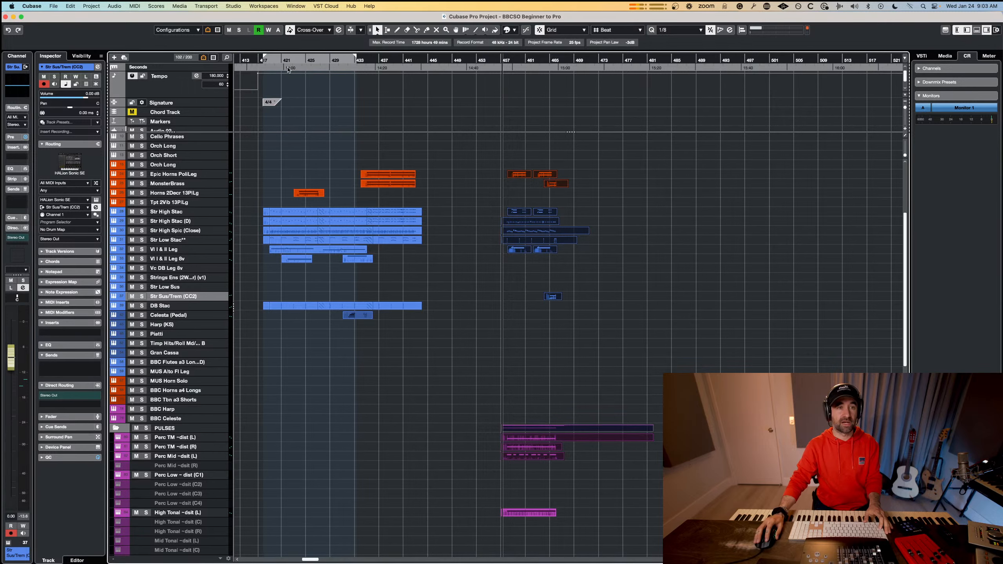
left_click_drag(273, 60, 265, 61)
key("space")
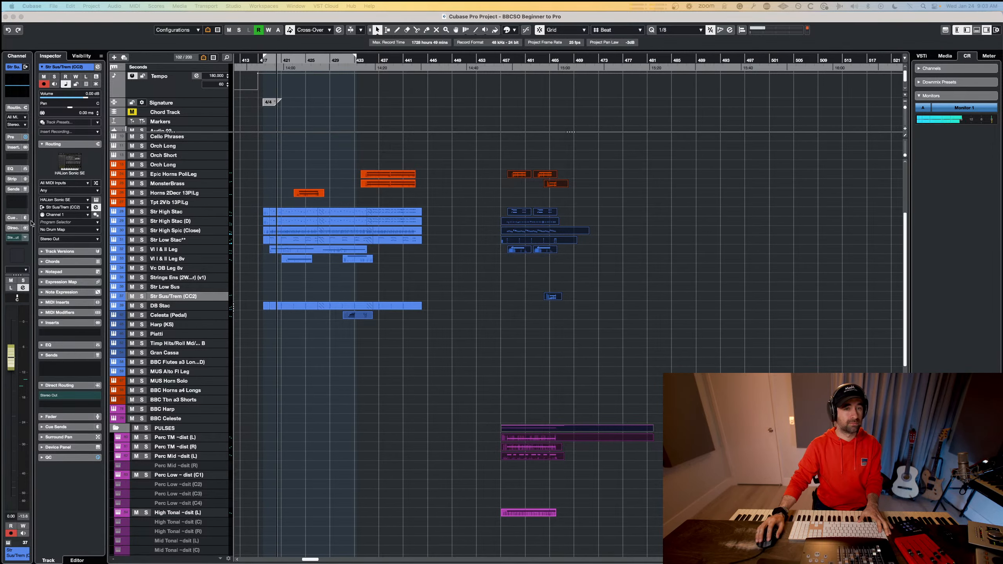
left_click_drag(269, 134, 417, 374)
scroll(418, 373, "down", 10)
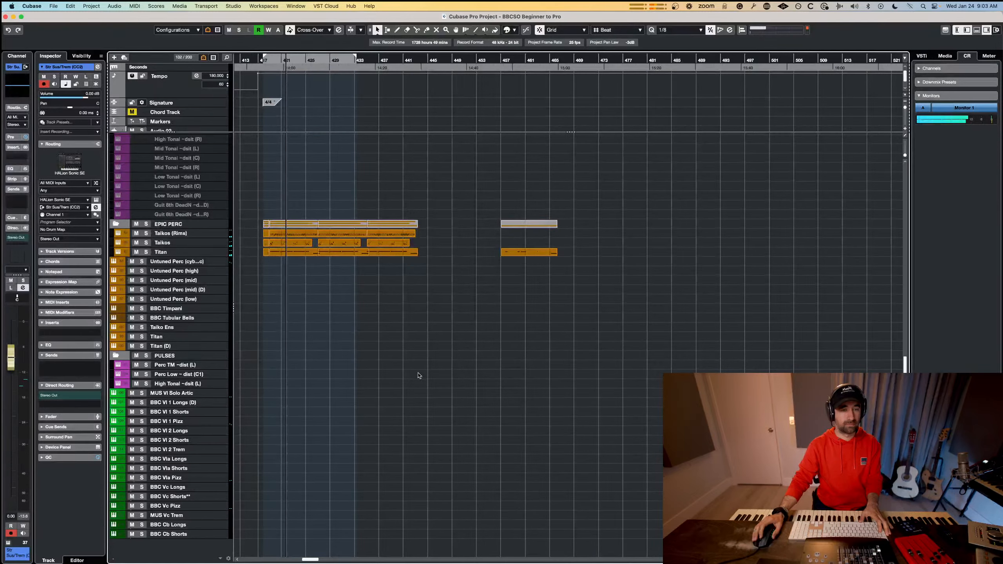
key("space")
scroll(417, 373, "up", 10)
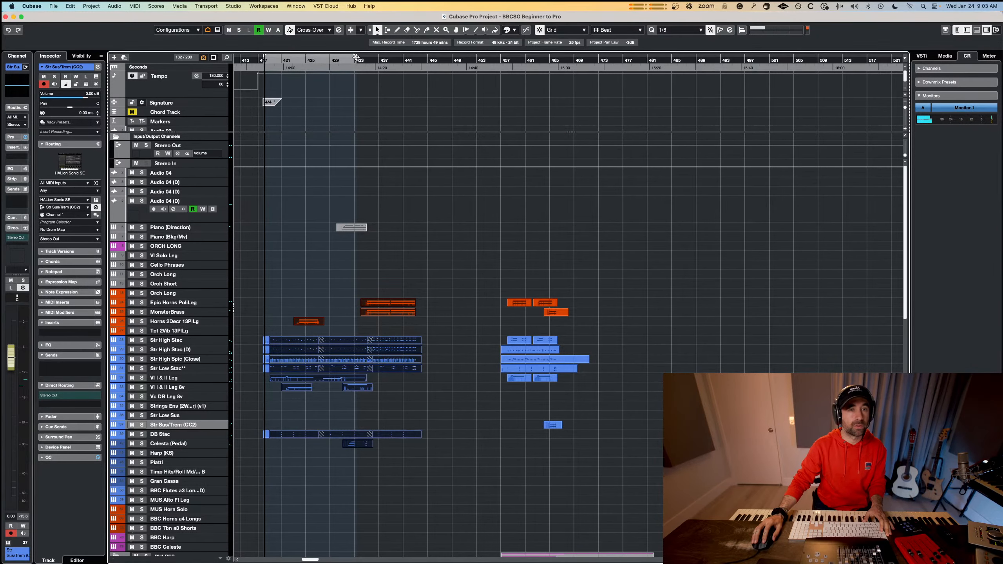
Extend the right locator to about bar 475, show only tracks with data between the locators, and select the earlier section's parts.
left_click_drag(617, 86, 616, 86)
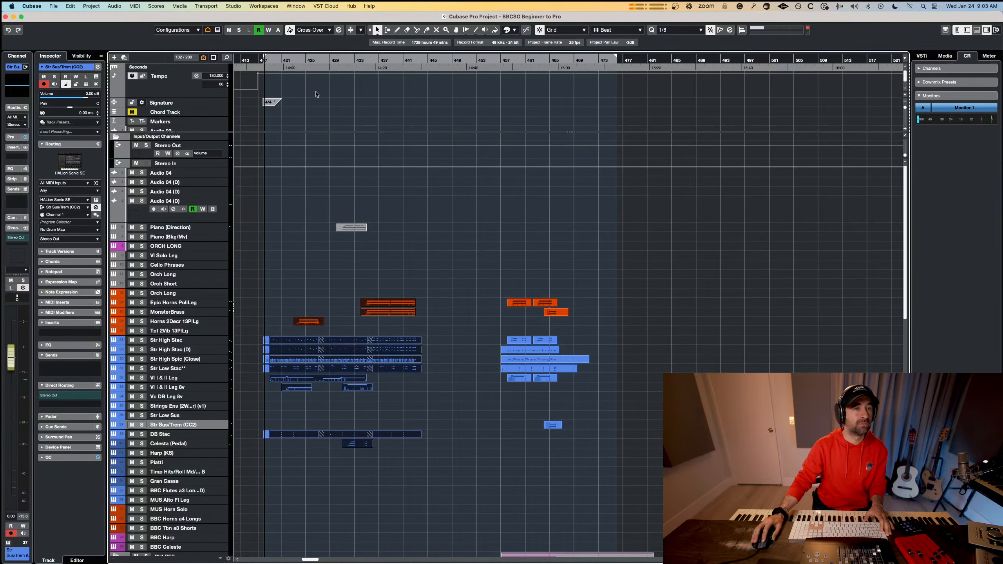
left_click(207, 31)
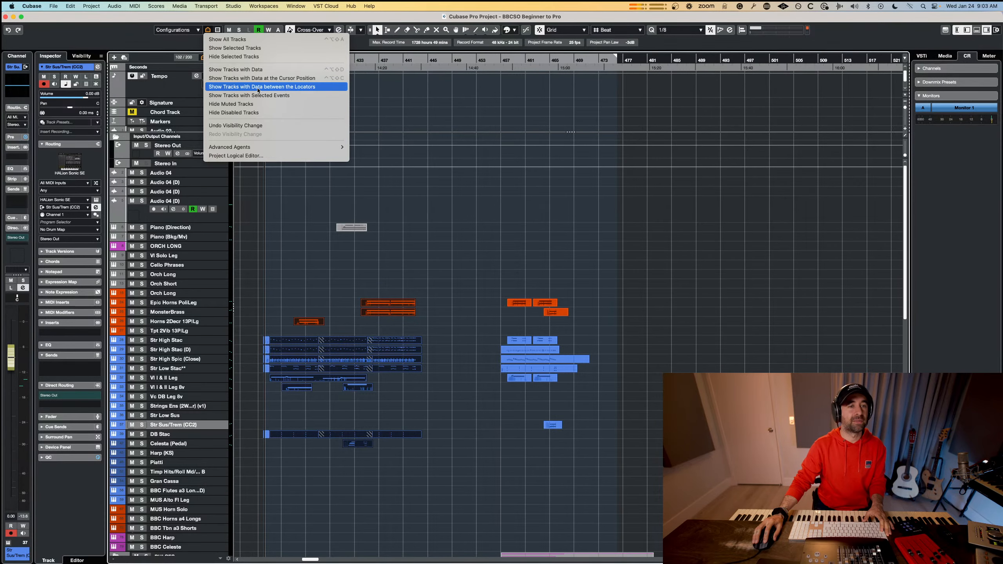
left_click(259, 88)
scroll(346, 269, "left", 2)
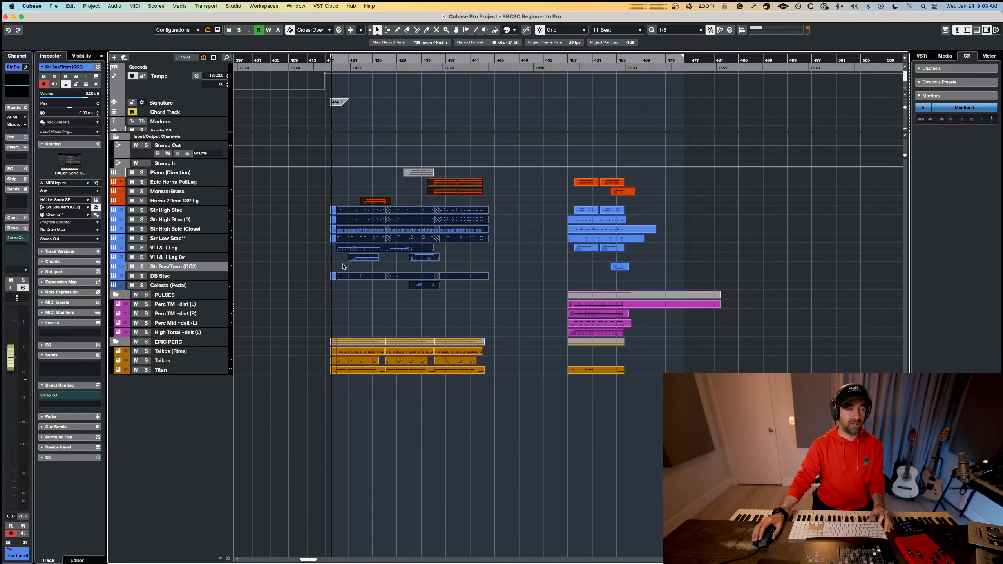
scroll(536, 280, "up", 3)
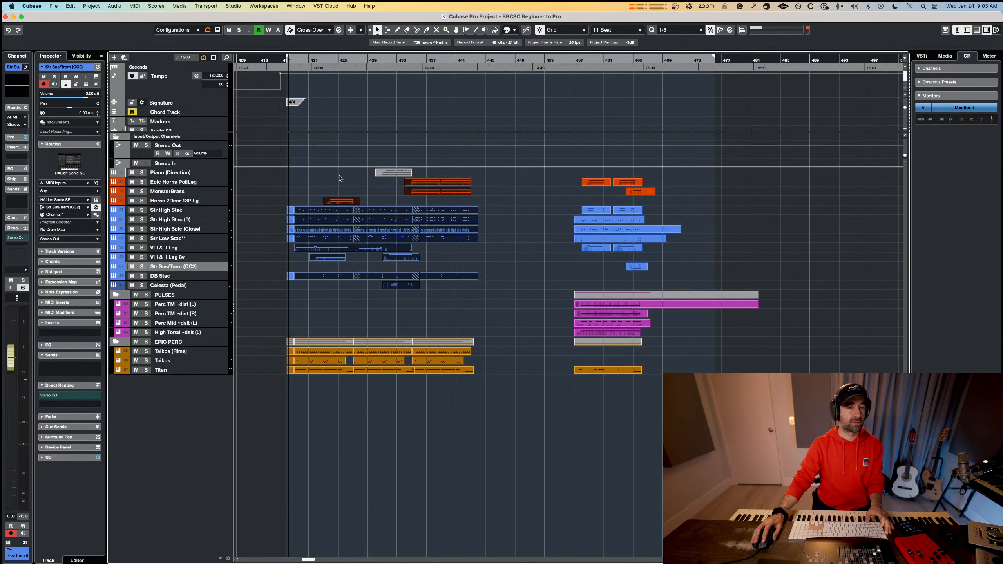
left_click_drag(493, 389, 254, 174)
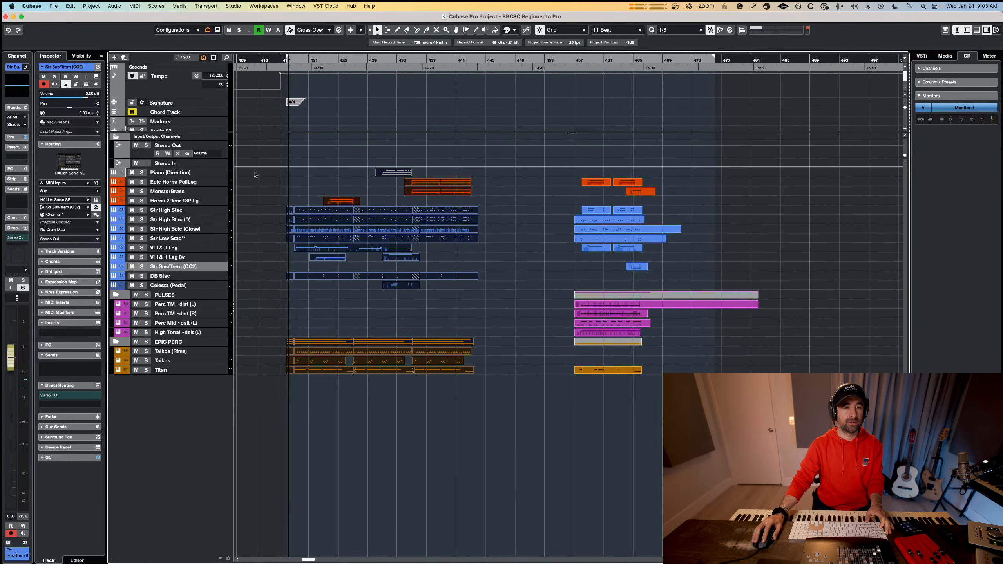
Play back from about bar 457, and record a piano part on the Piano (Direction) track alongside the new section.
left_click_drag(591, 60, 579, 60)
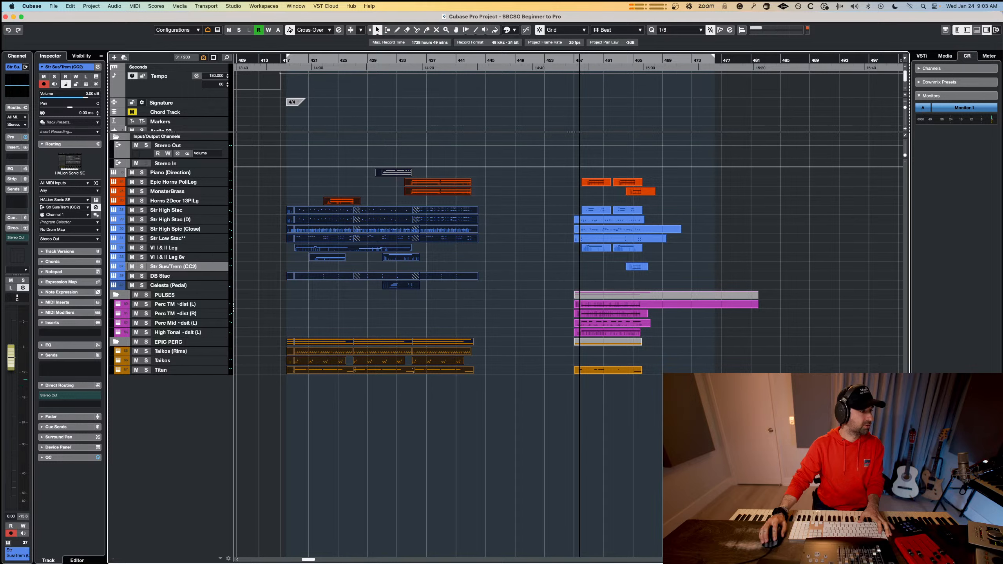
key("space")
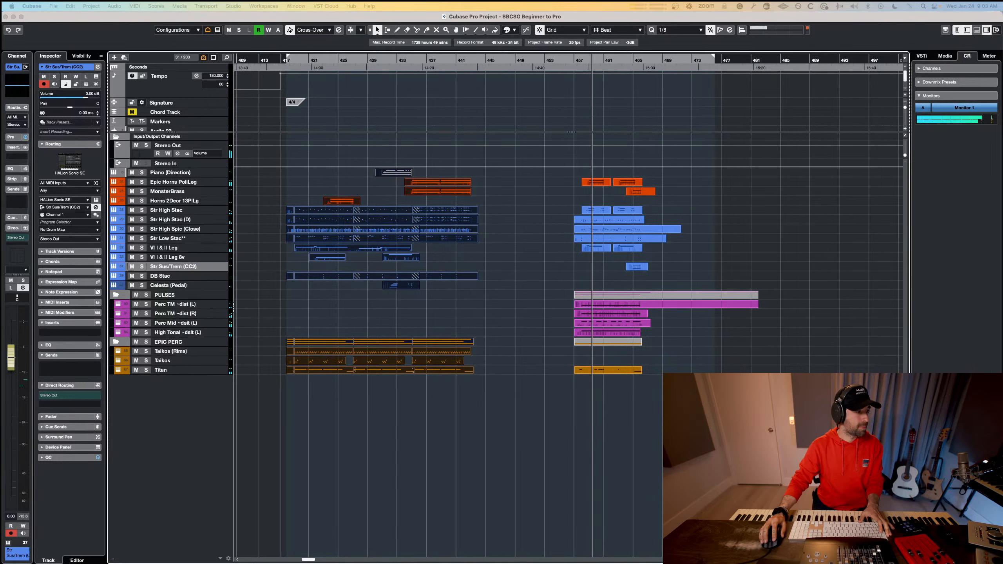
key("space")
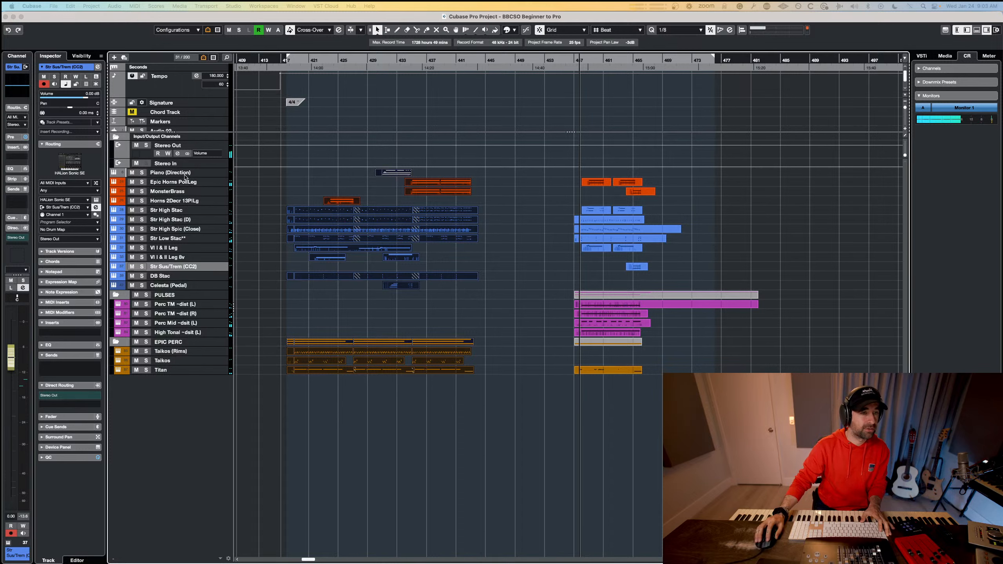
left_click(184, 170)
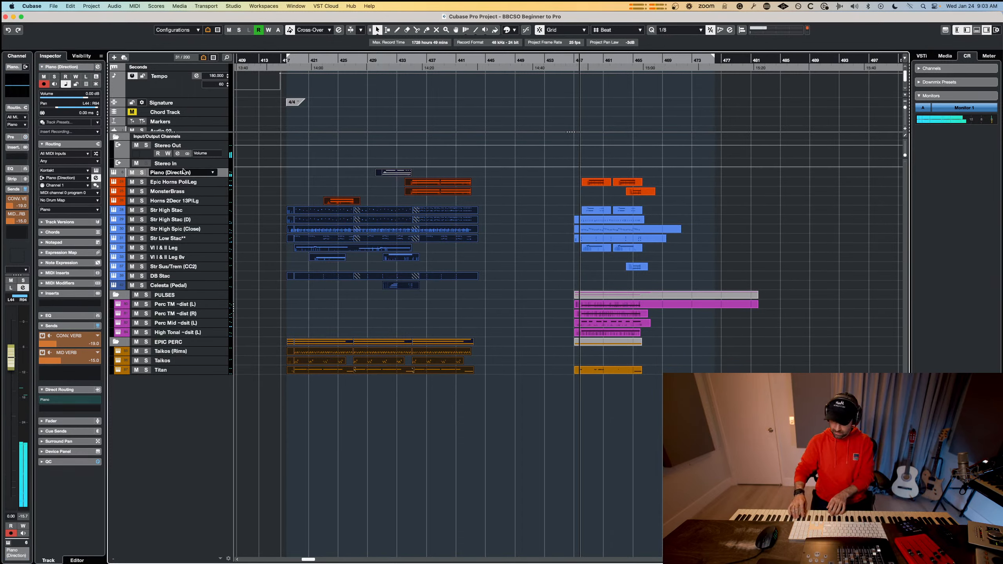
key("space")
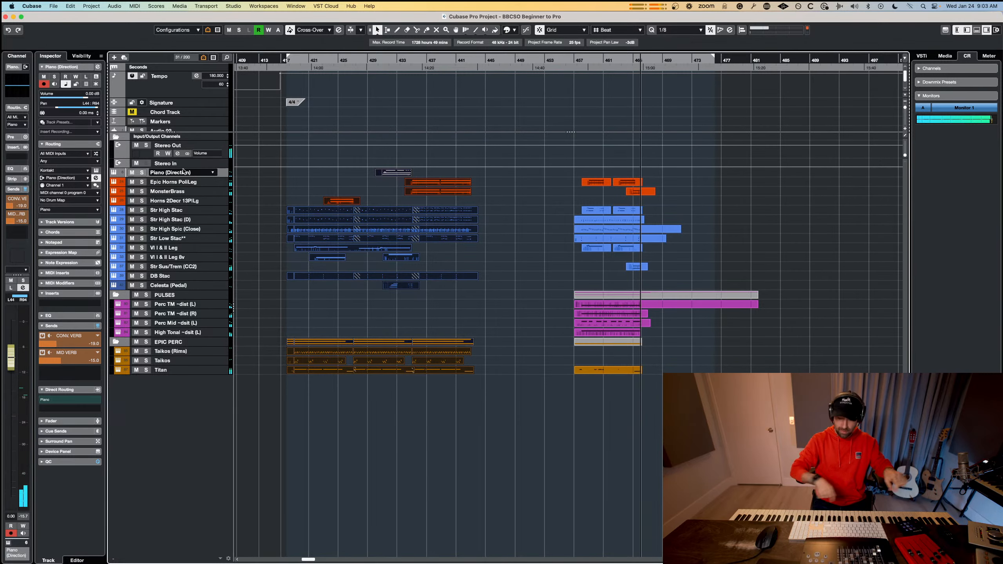
key("space")
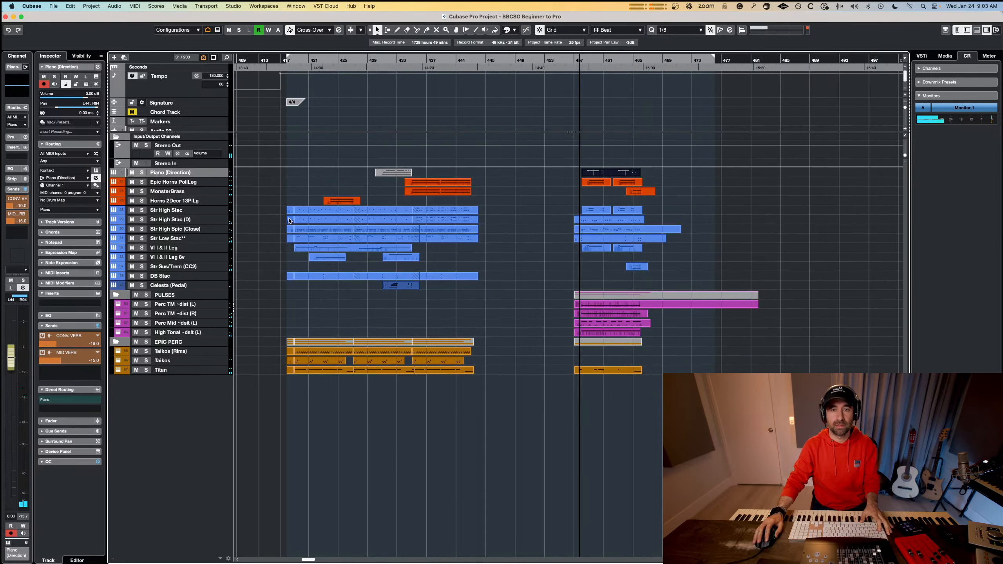
Play back from about bar 457 and rehearse a Celesta (Pedal) line alongside the new section.
key("l")
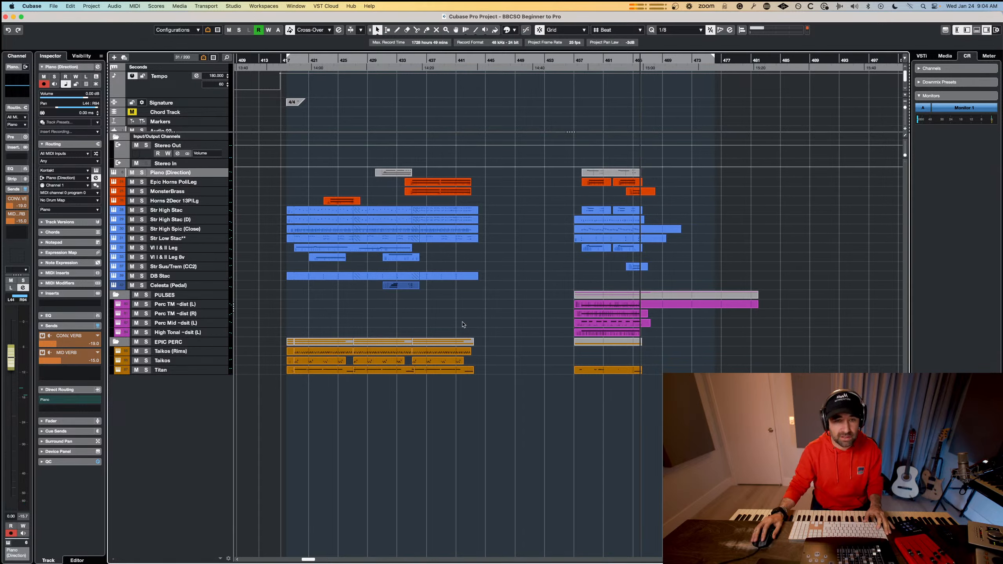
left_click(188, 286)
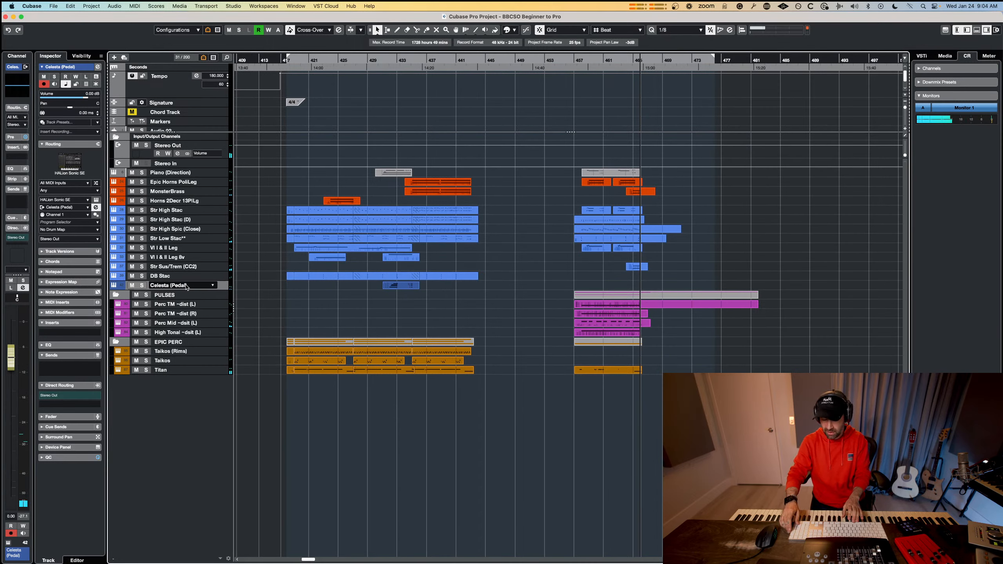
key("KP_Subtract")
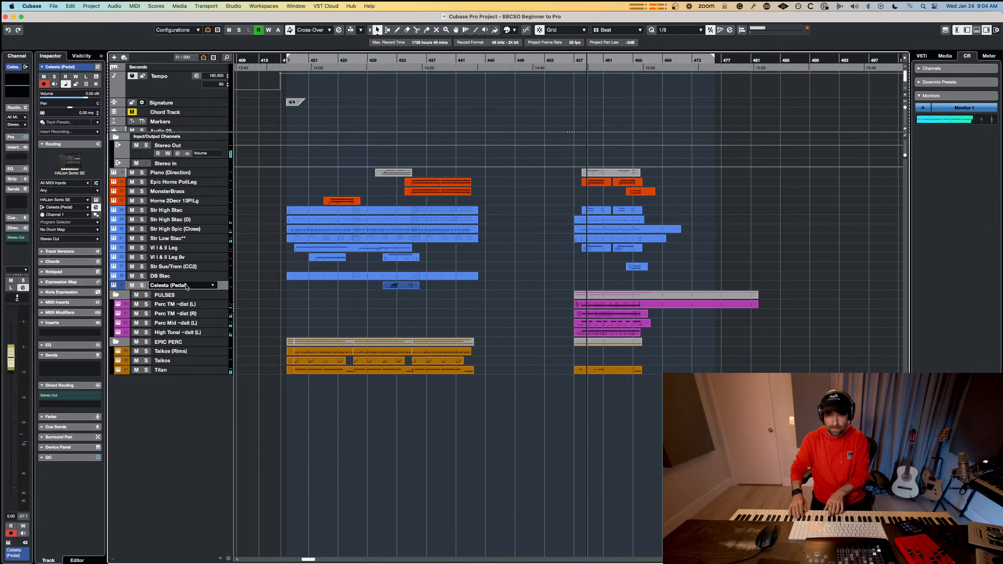
key("KP_Subtract")
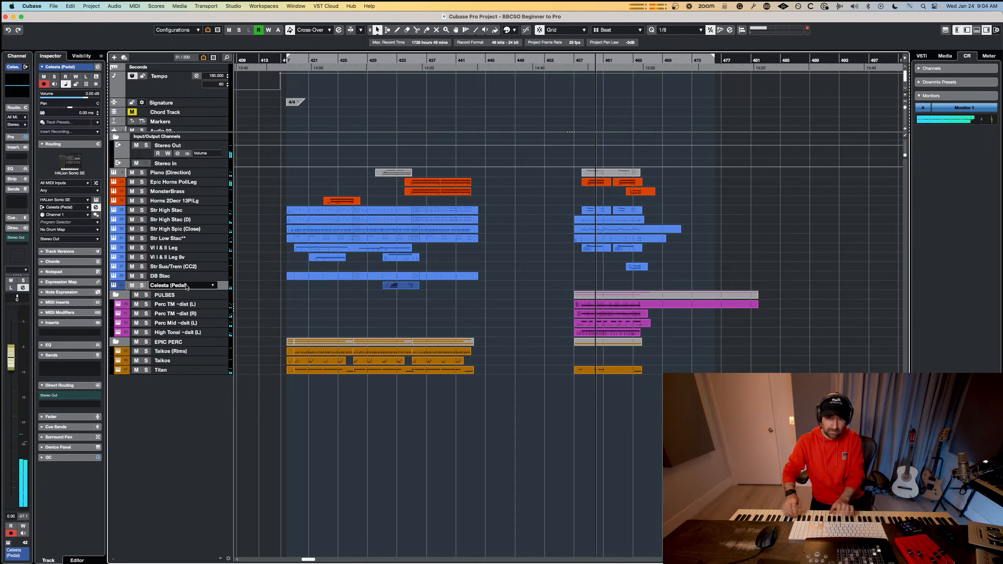
key("space")
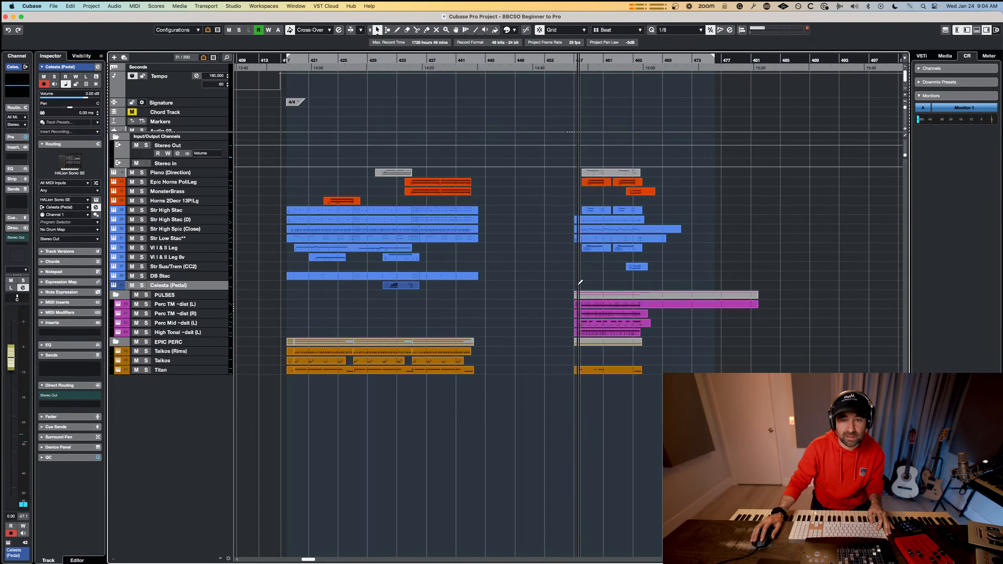
Draw a Celesta (Pedal) part from about bar 456 to 468, open the Piano (Direction) part alongside it, and make the celesta part active for editing.
mouse_move(572, 286)
left_mouse_down()
mouse_move(669, 285)
mouse_move(651, 283)
left_mouse_up()
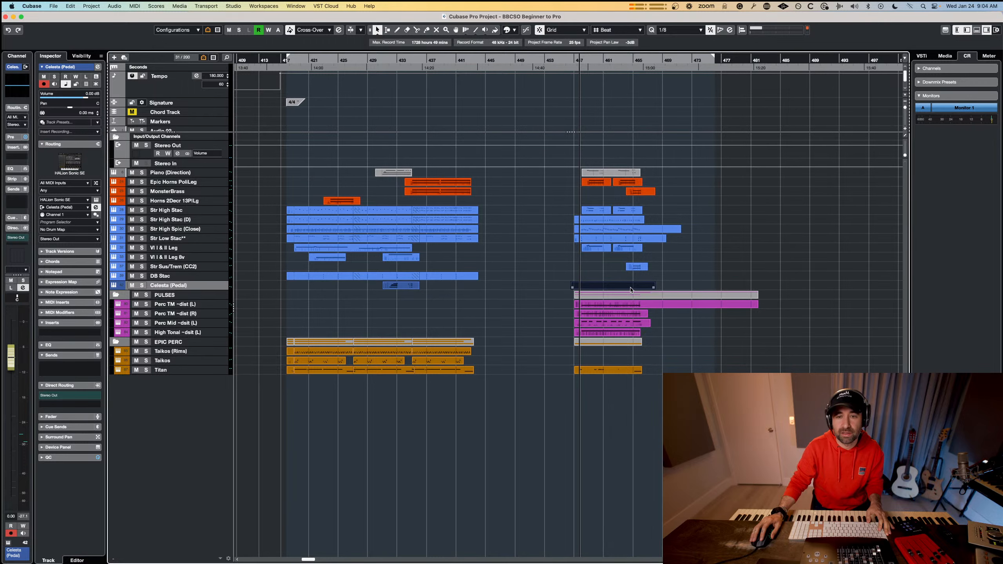
double_click(607, 174)
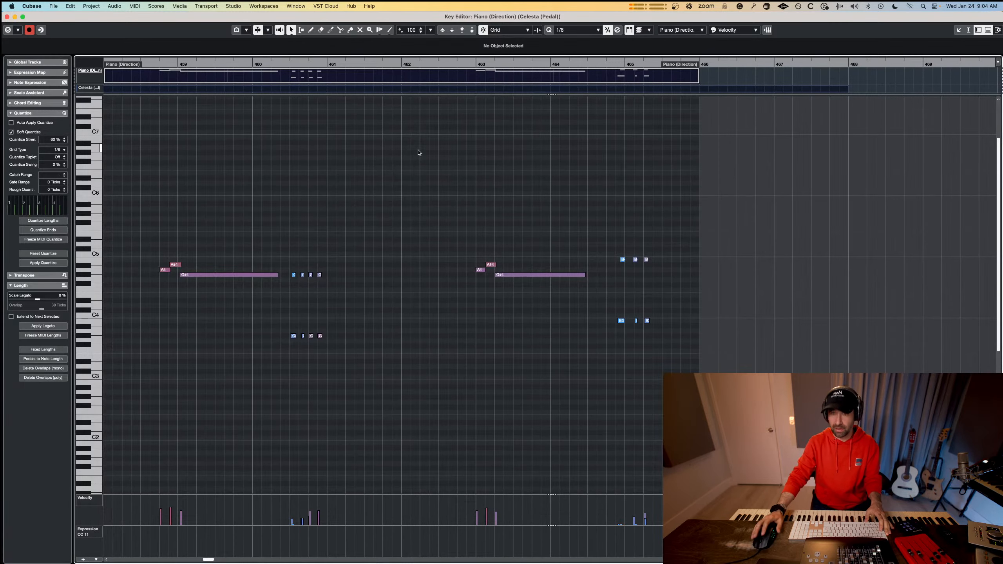
left_click(684, 32)
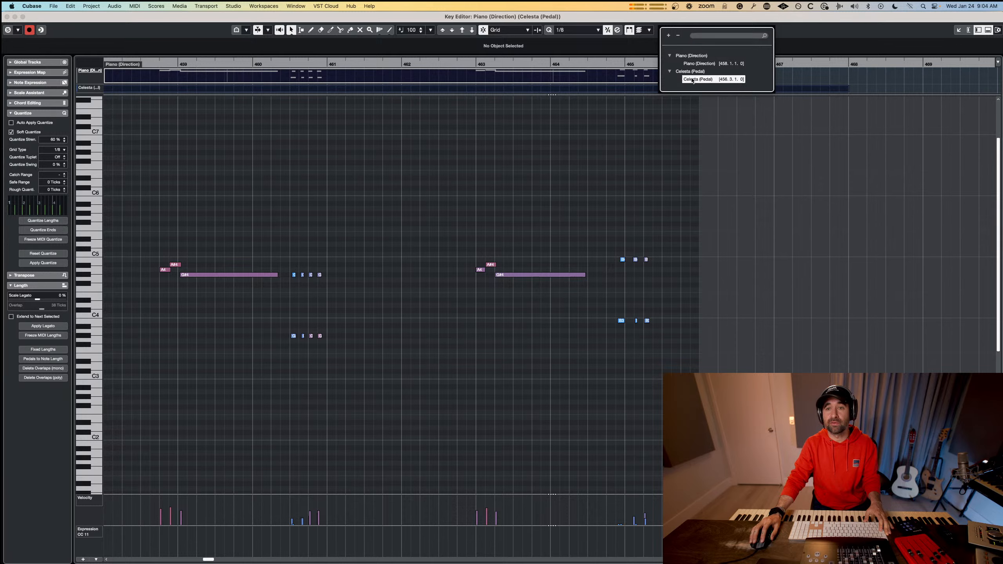
left_click(710, 80)
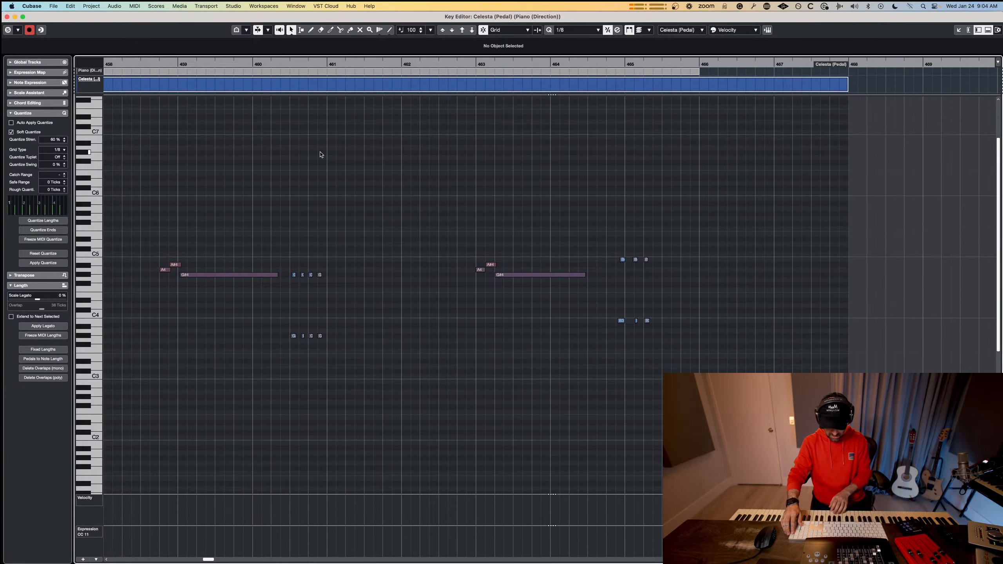
Record octave celesta phrases at about bars 459 and 463, and delete the short repeated notes around bar 465 from the celesta and piano parts.
scroll(321, 154, "left", 3)
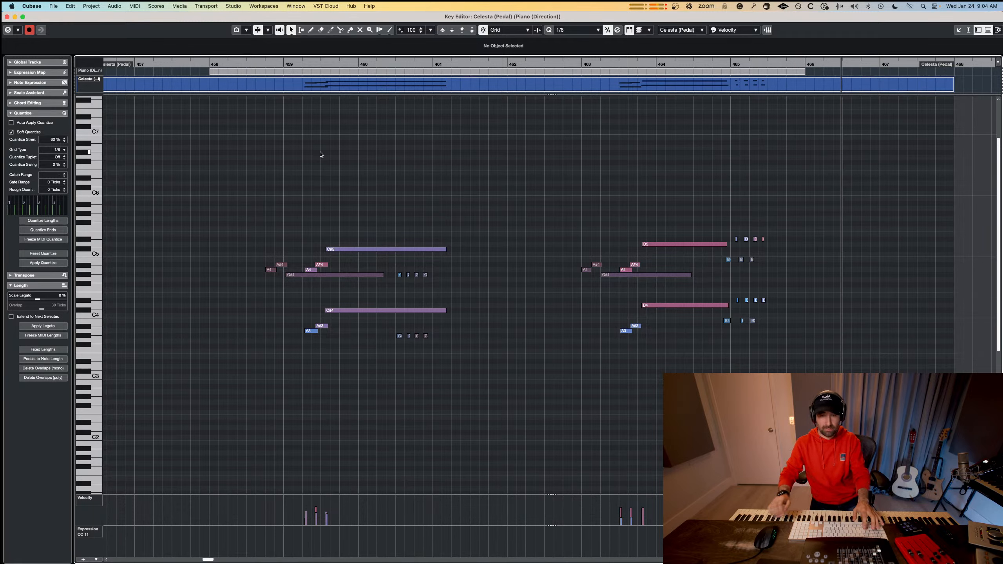
key("space")
left_click_drag(841, 230, 730, 239)
key("Delete")
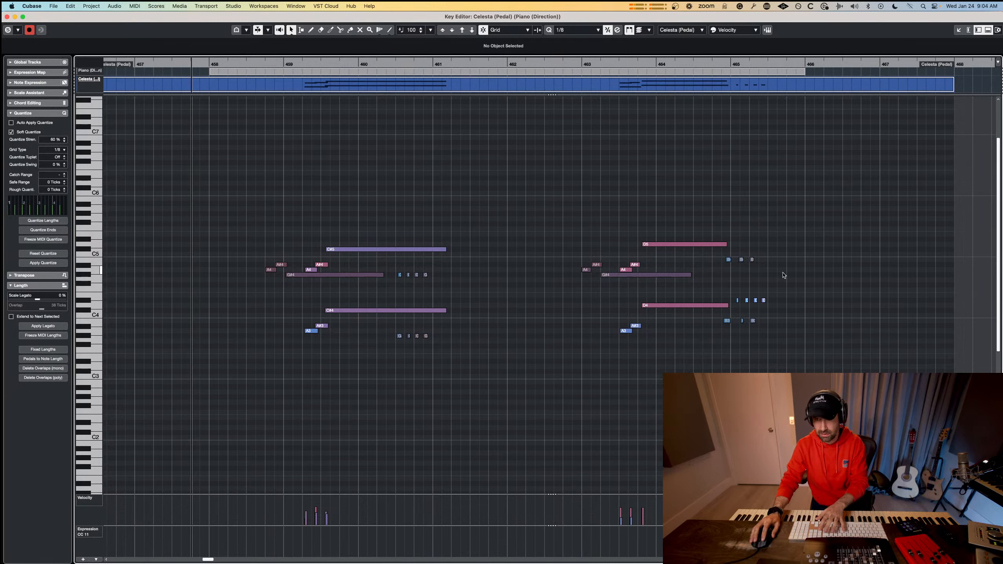
left_click_drag(741, 303, 737, 304)
key("Delete")
left_click_drag(772, 256, 726, 261)
key("Delete")
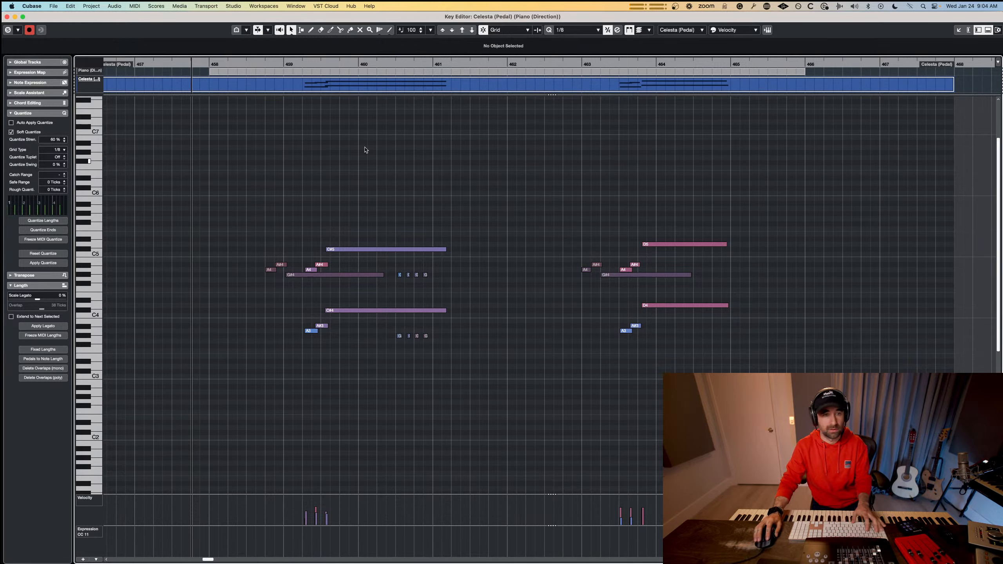
Play back from about bar 458 and try to record a rising, sustained celesta figure between the two existing phrases.
left_click_drag(278, 63, 246, 62)
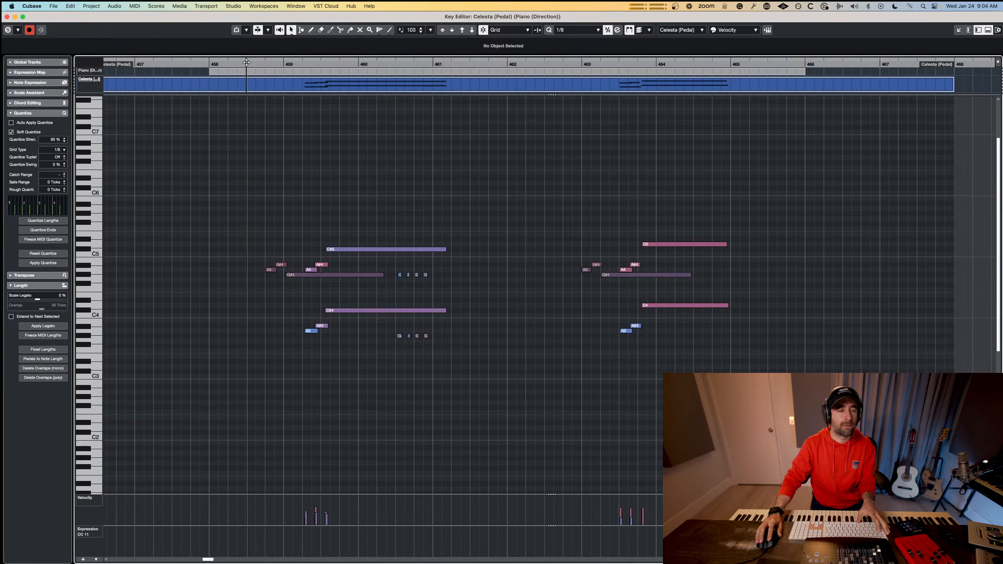
key("space")
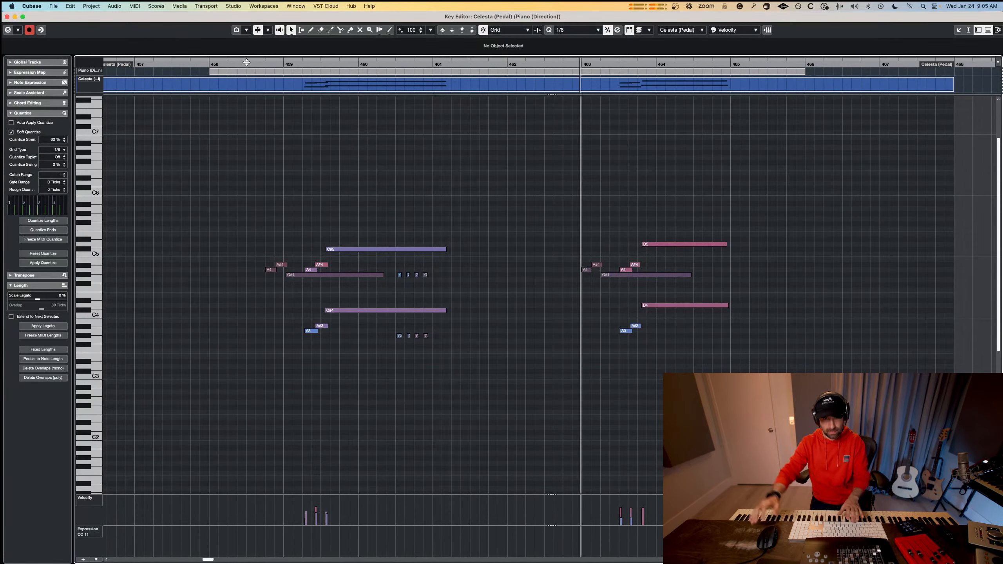
key("space")
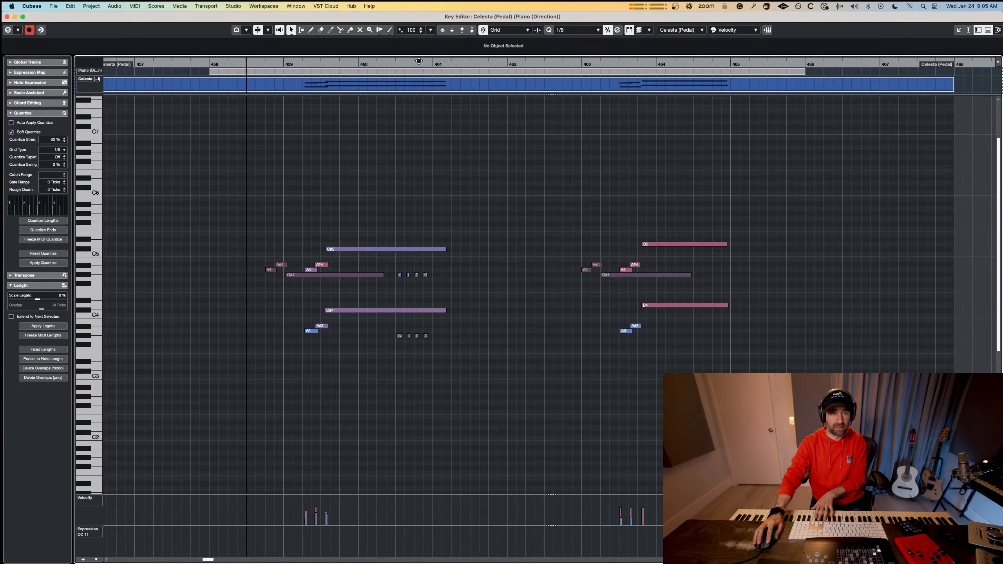
left_click_drag(367, 63, 240, 83)
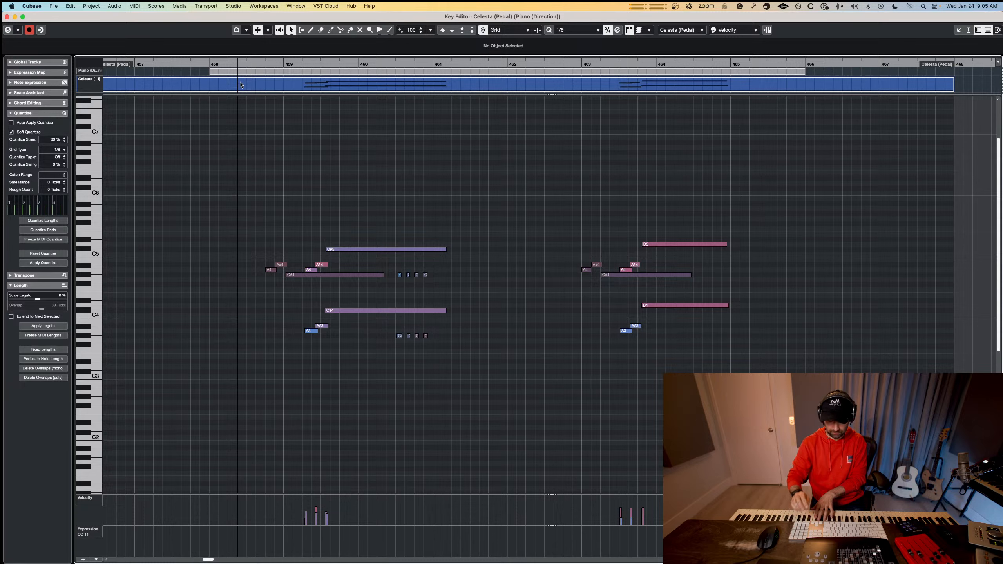
key("space")
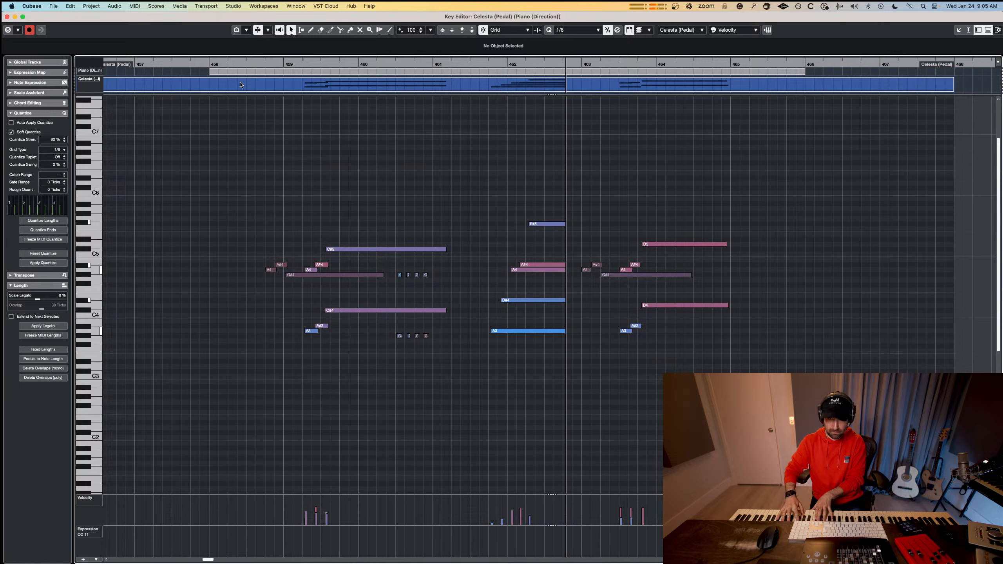
key("space")
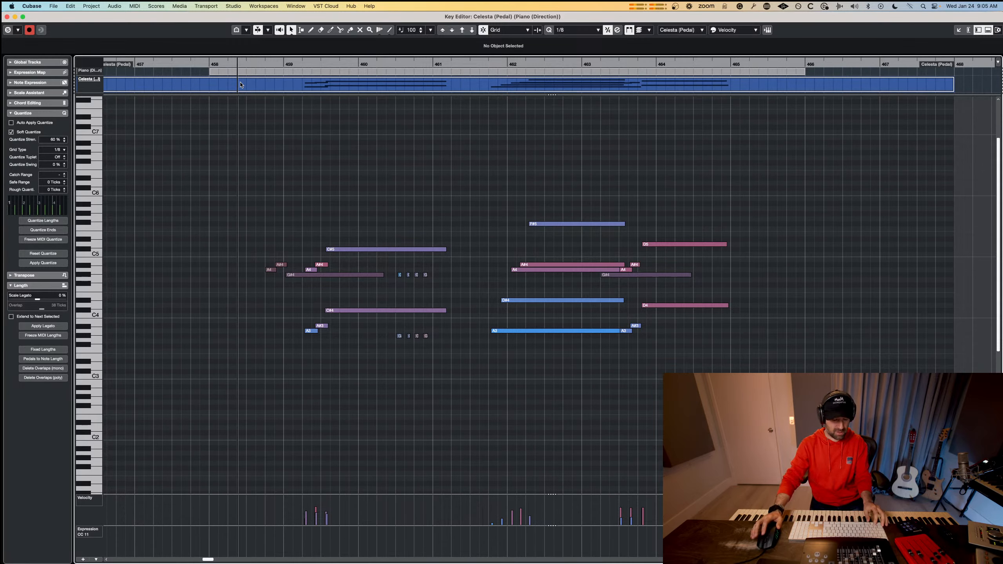
key("super+z")
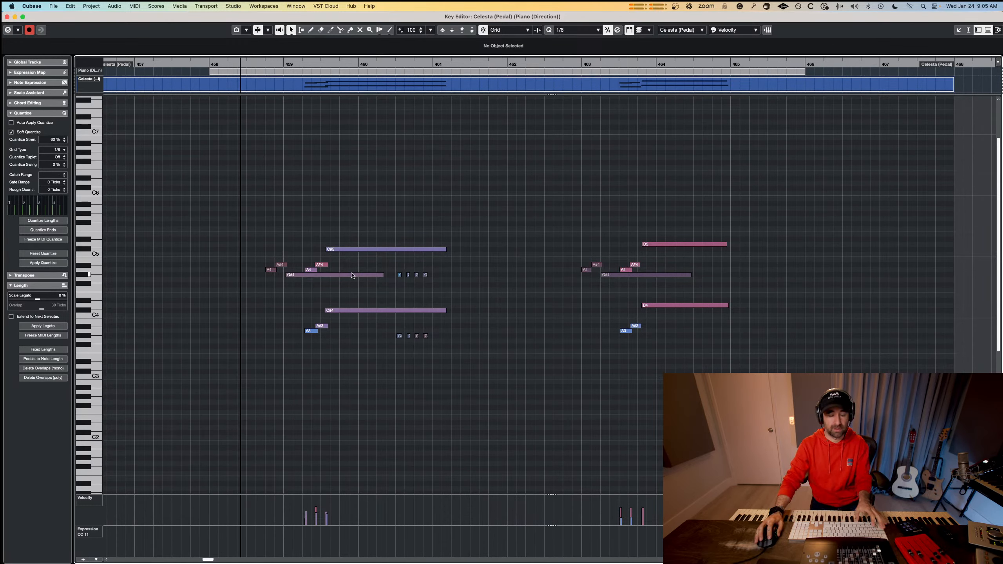
Record a rising, sustained celesta figure from about bar 461 to 463, and play back the new section from about bar 457.
key("space")
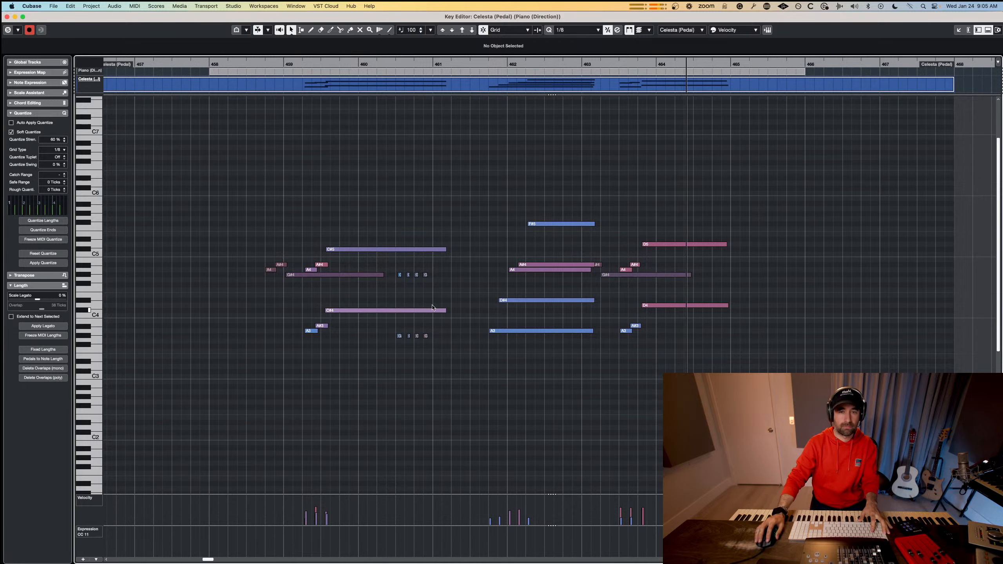
key("Return")
key("space")
left_click(598, 156)
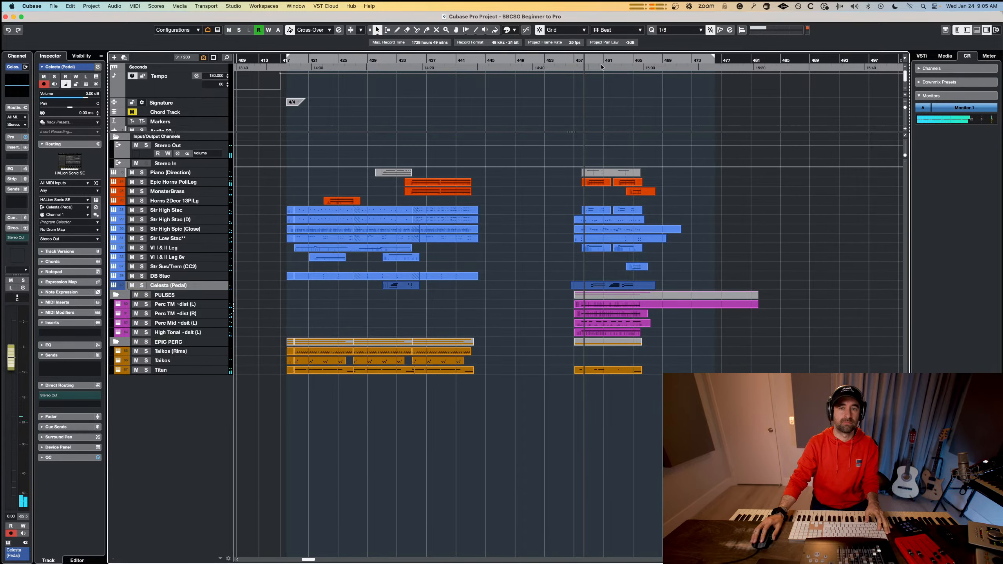
left_click(577, 59)
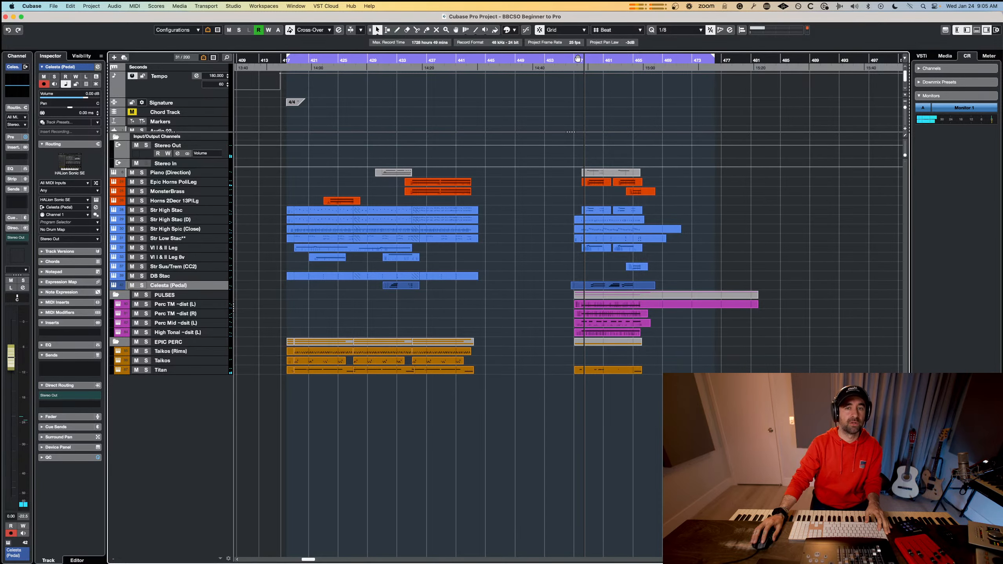
left_click(573, 60)
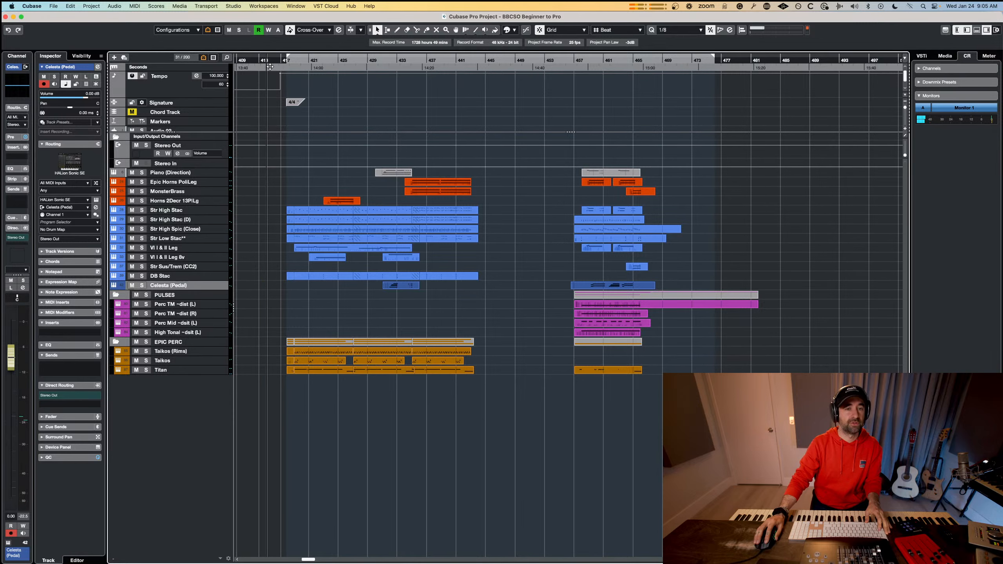
Open all parts of the earlier section from bar 417 together in the Key Editor, and examine their note ranges and layering during playback.
left_click_drag(491, 425, 248, 169)
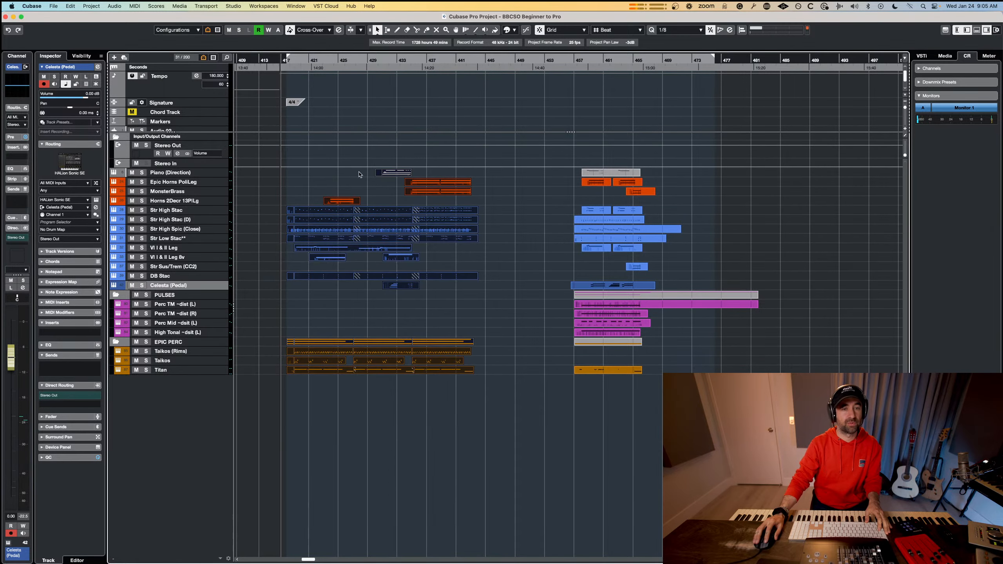
double_click(391, 174)
scroll(311, 264, "down", 10)
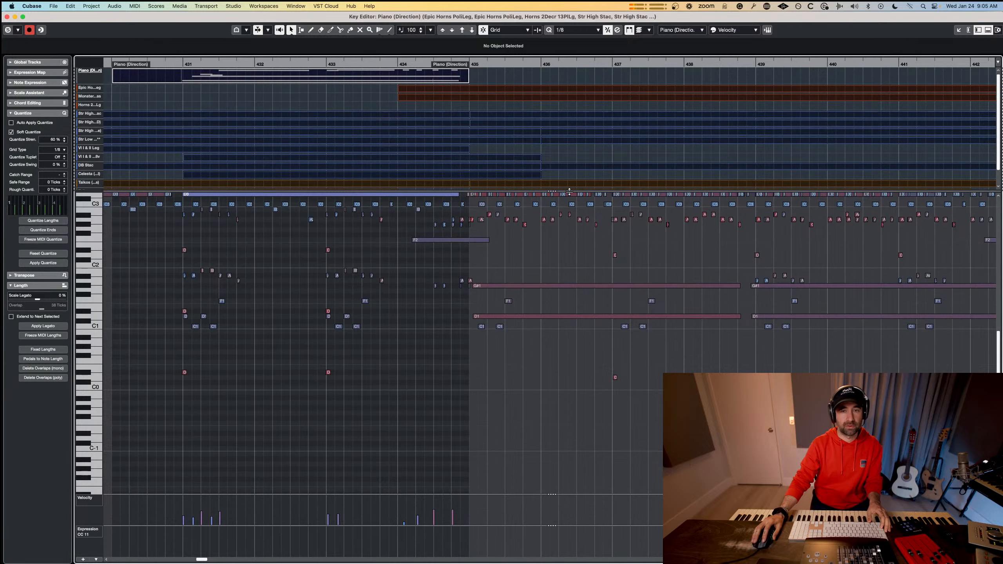
left_click_drag(558, 190, 557, 93)
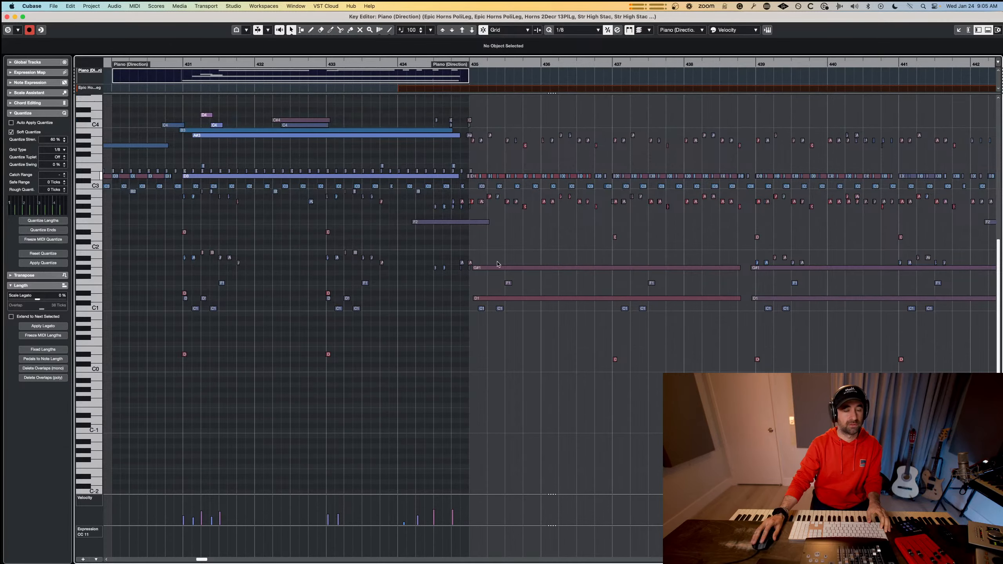
scroll(491, 275, "down", 2)
scroll(491, 275, "down", 2)
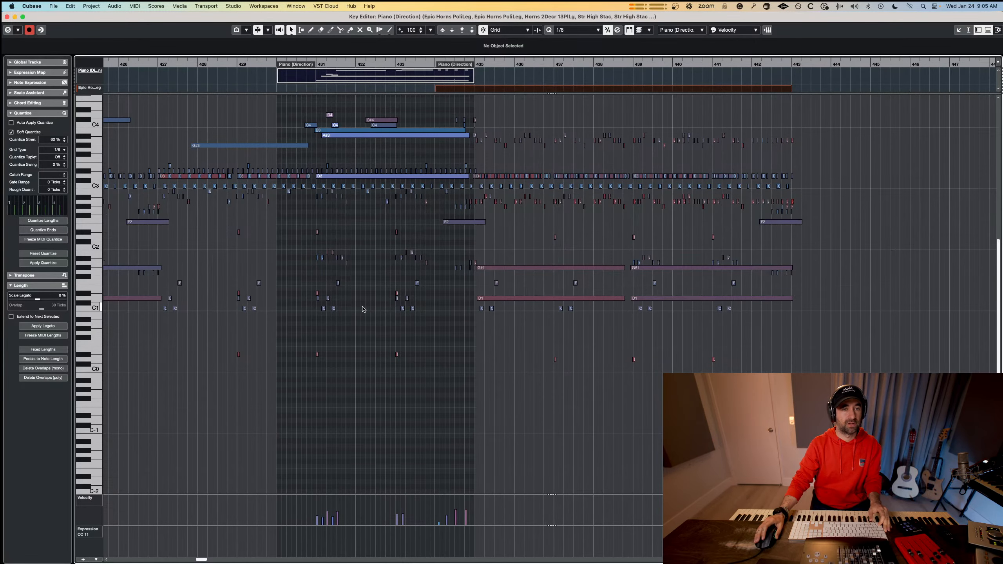
scroll(363, 309, "left", 10)
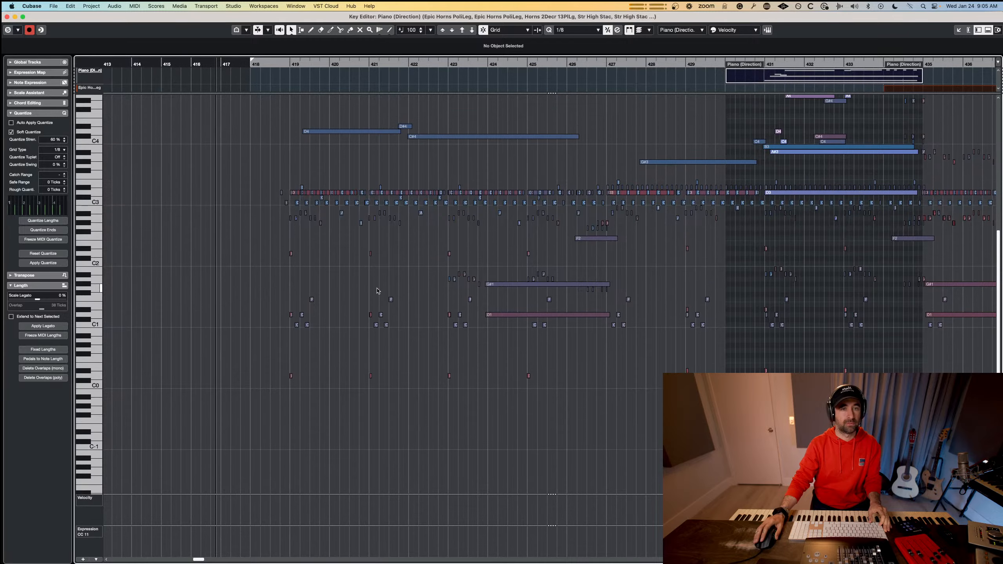
scroll(379, 288, "up", 2)
scroll(380, 285, "left", 1)
scroll(381, 285, "right", 2)
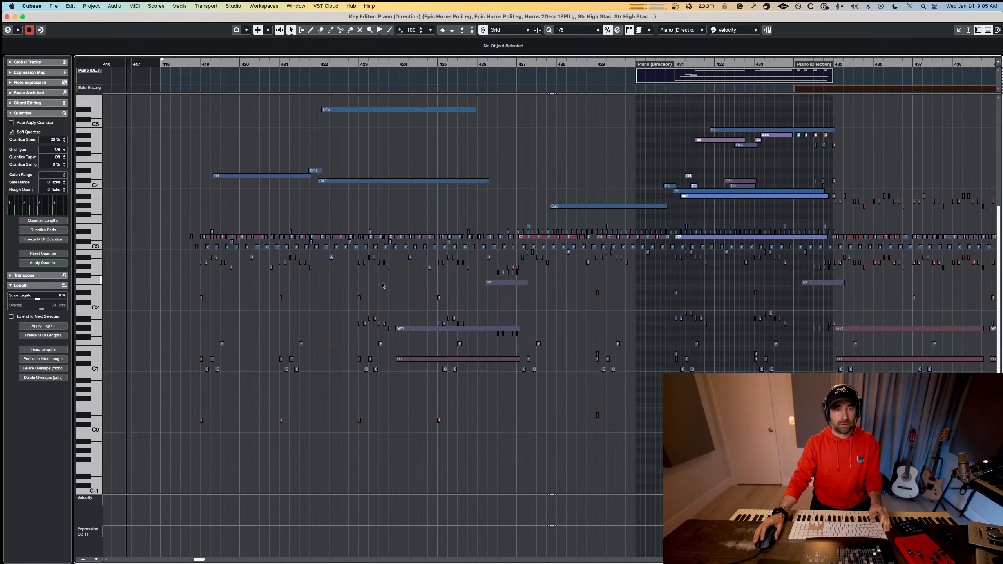
scroll(382, 285, "up", 2)
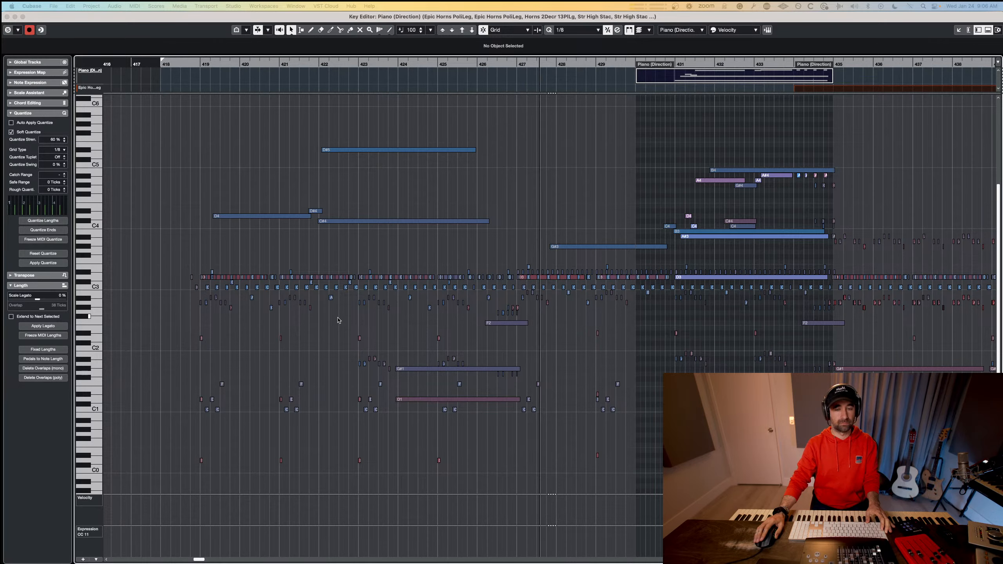
key("f")
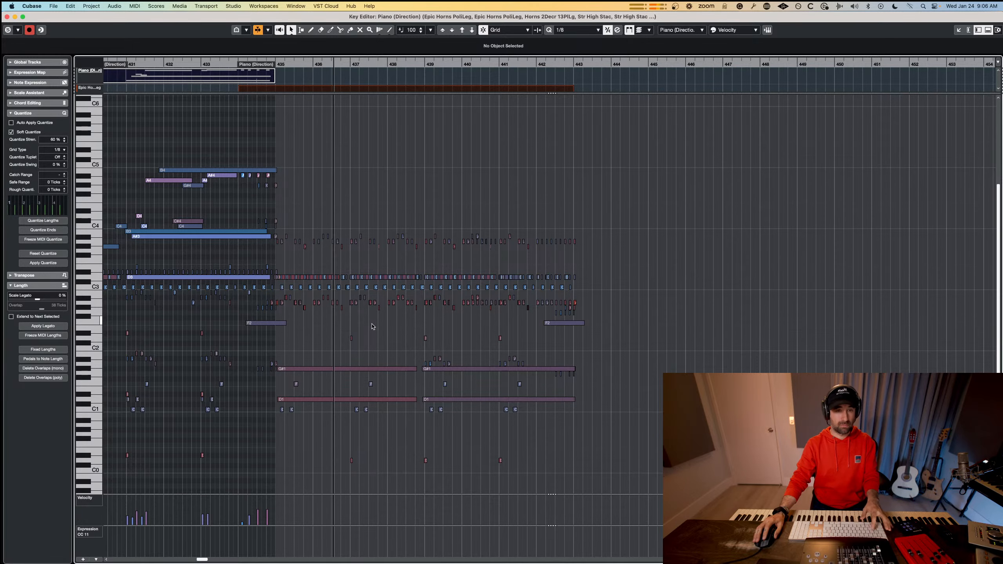
Close the Key Editor and delete the earlier section's MonsterBrass part, which starts at about bar 434.
key("Return")
left_click(449, 194)
left_click(452, 197)
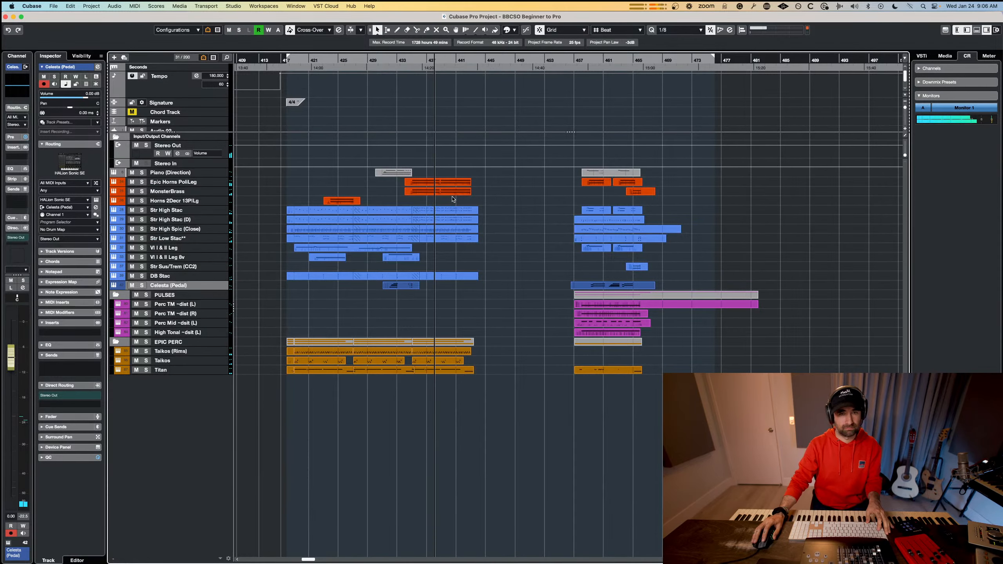
left_click(452, 194)
key("Delete")
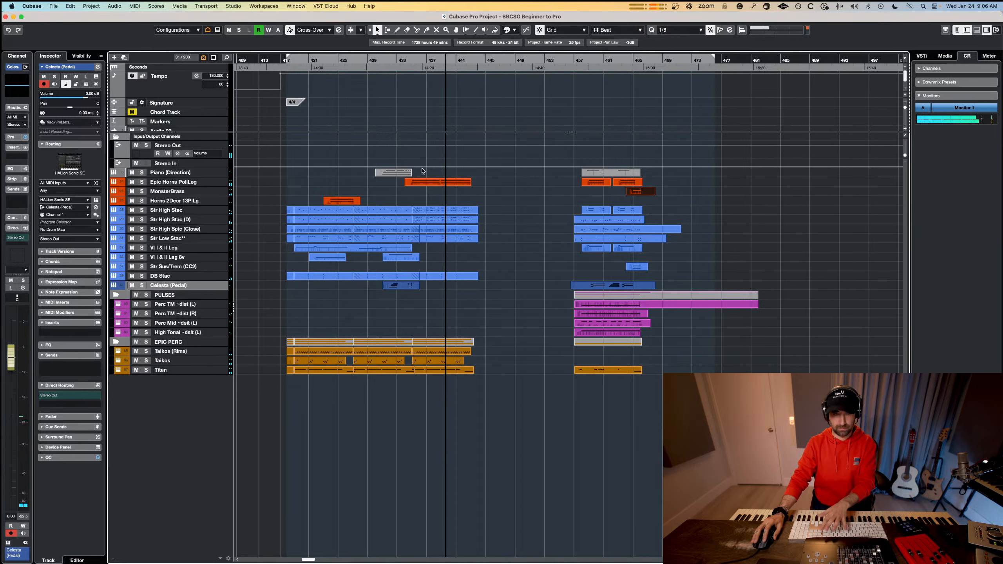
Play back from about bar 430 and examine the earlier section's remaining parts together in the Key Editor.
key("space")
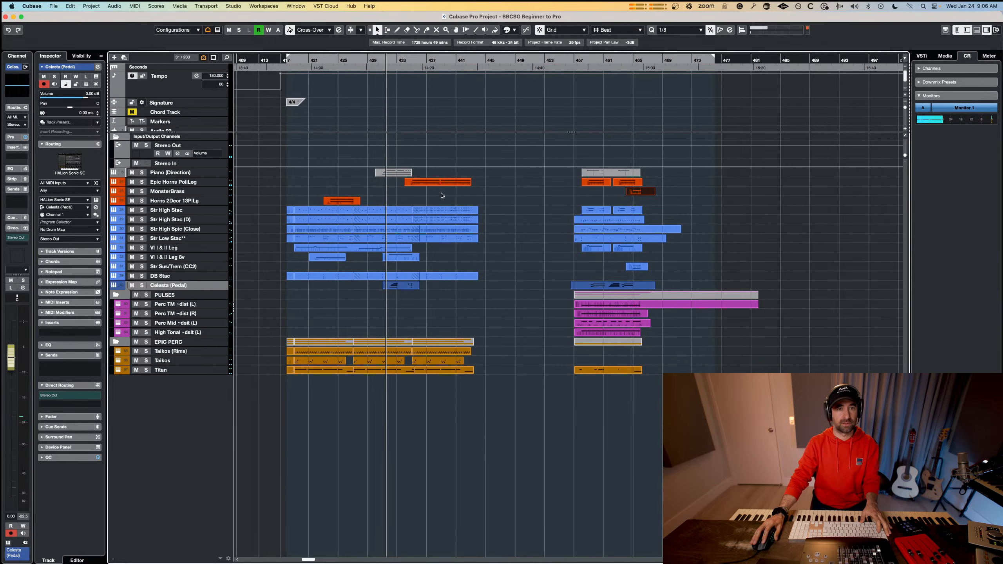
left_click_drag(486, 398, 240, 170)
double_click(314, 209)
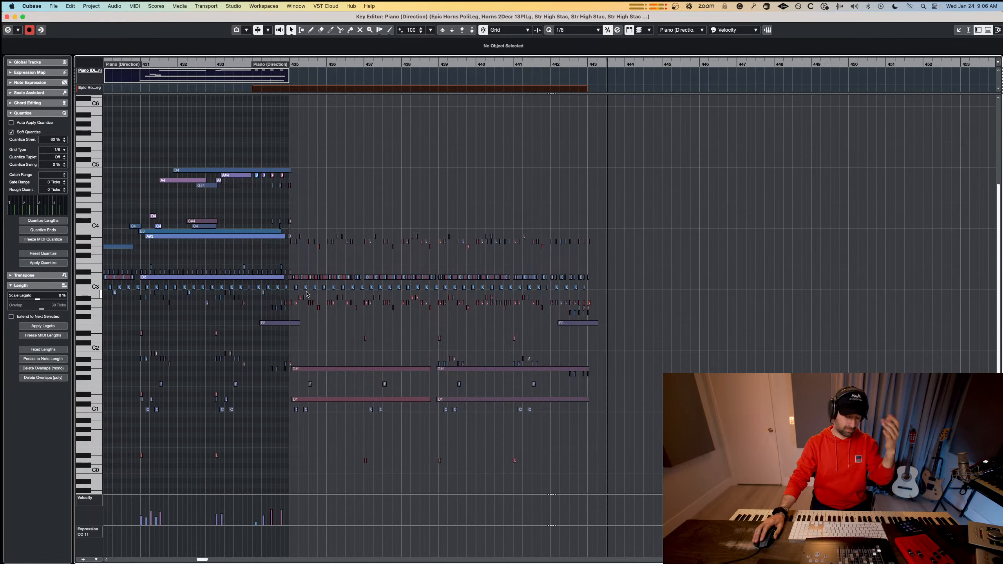
Open all parts of the new section from bar 457 together in the Key Editor, examine their note ranges and layering, and close it.
key("Return")
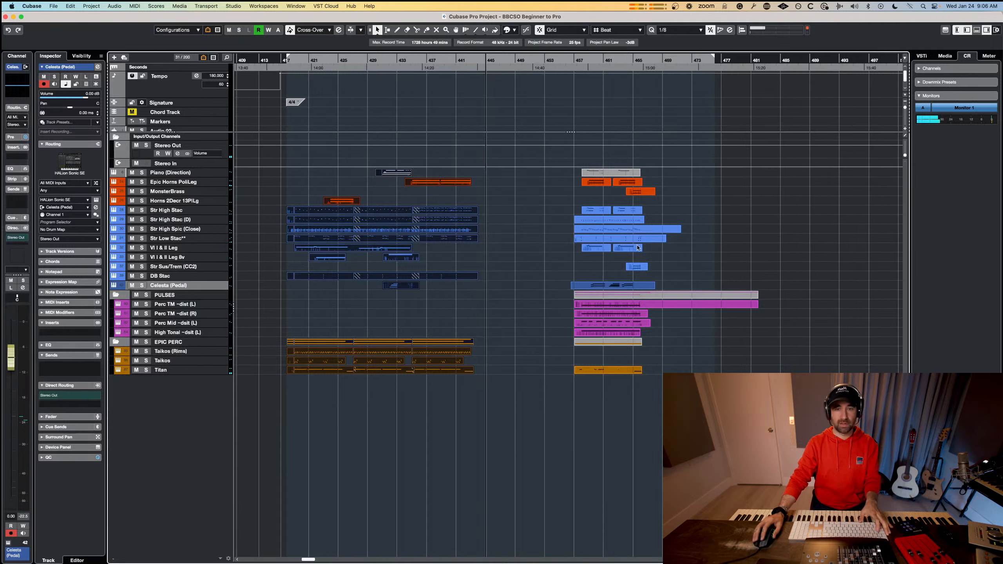
left_click_drag(780, 416, 545, 168)
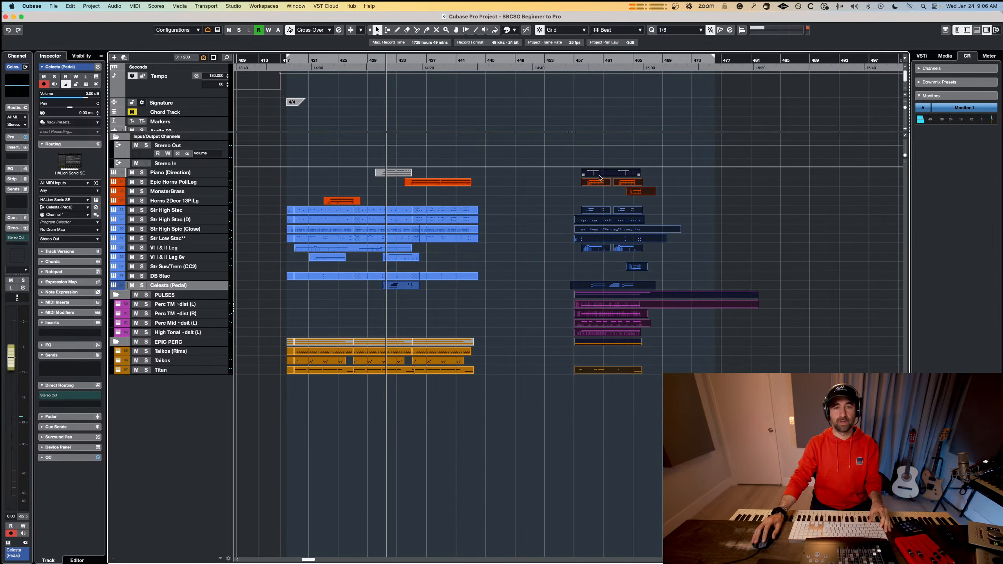
key("Return")
scroll(196, 305, "up", 3)
scroll(208, 302, "left", 3)
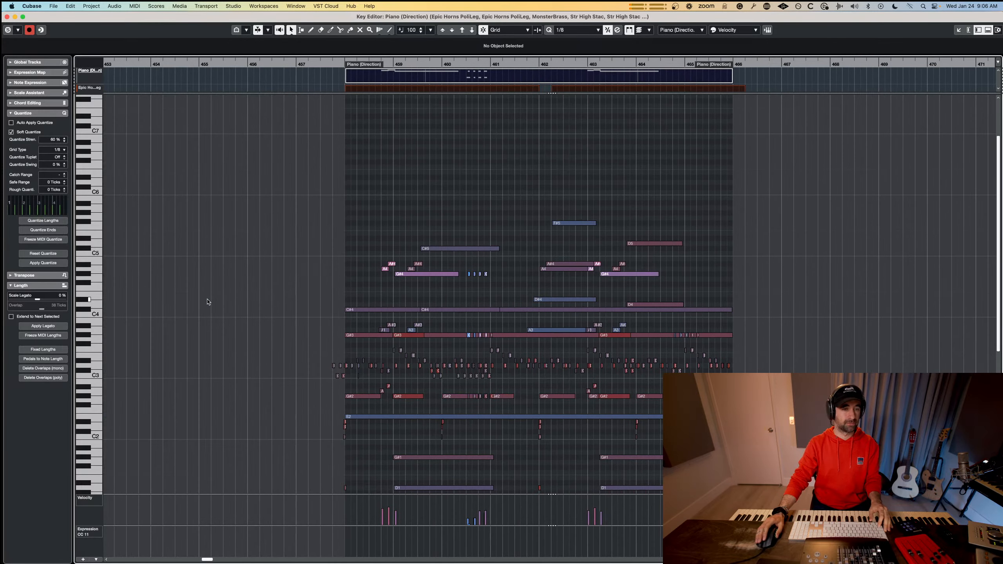
scroll(320, 280, "right", 2)
scroll(323, 279, "right", 2)
scroll(323, 279, "left", 2)
scroll(323, 279, "left", 2)
scroll(323, 279, "down", 5)
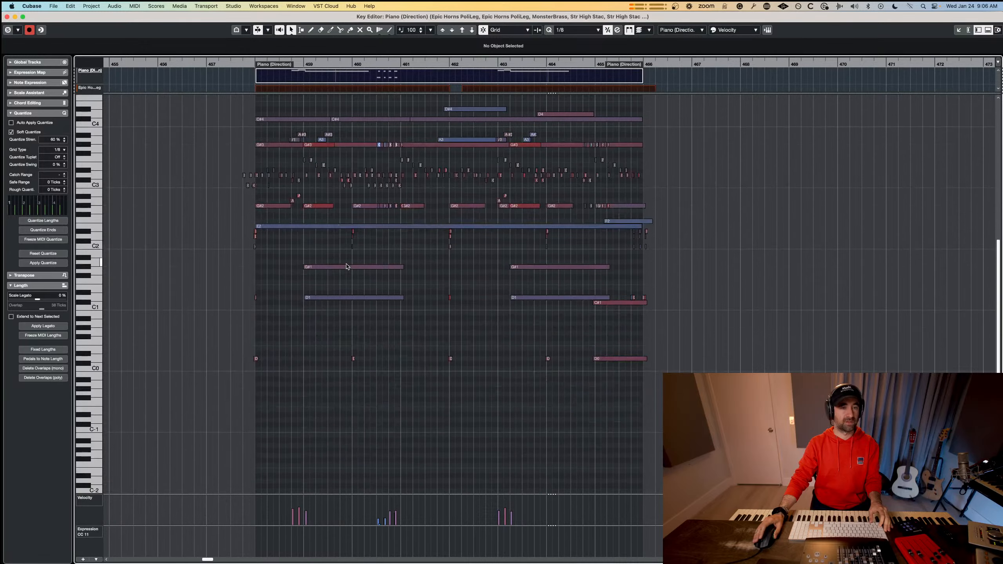
scroll(236, 280, "up", 3)
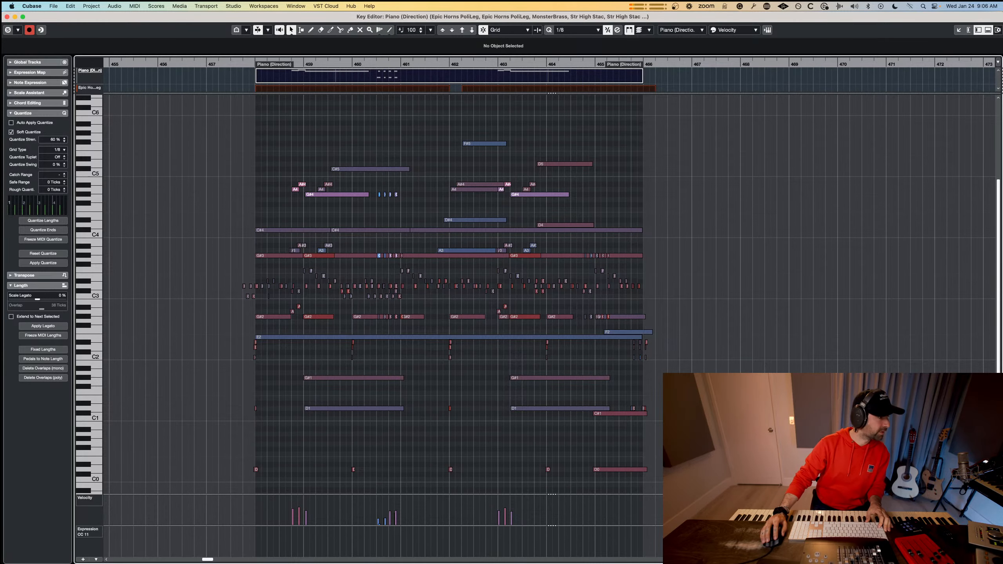
left_click(188, 168)
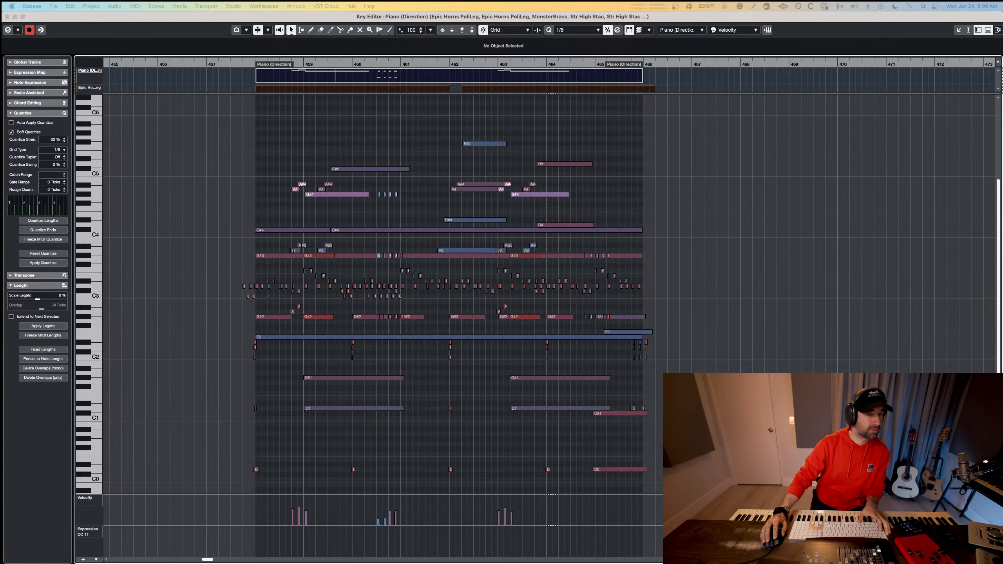
key("space")
key("space")
key("Escape")
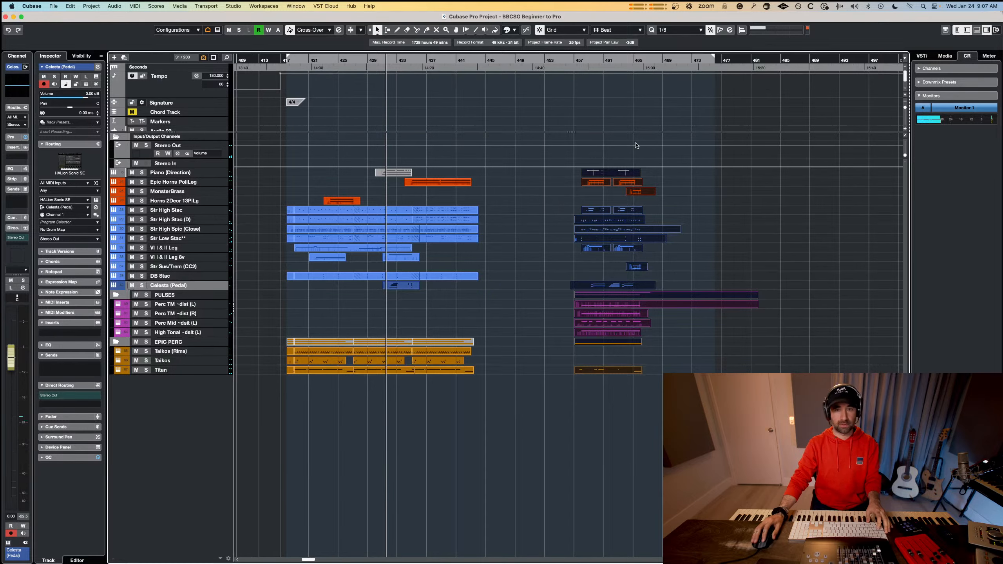
Reopen the new section's parts in the Key Editor, play them back from about bar 457 to study the layering, and return to the project.
double_click(608, 214)
left_click(170, 71)
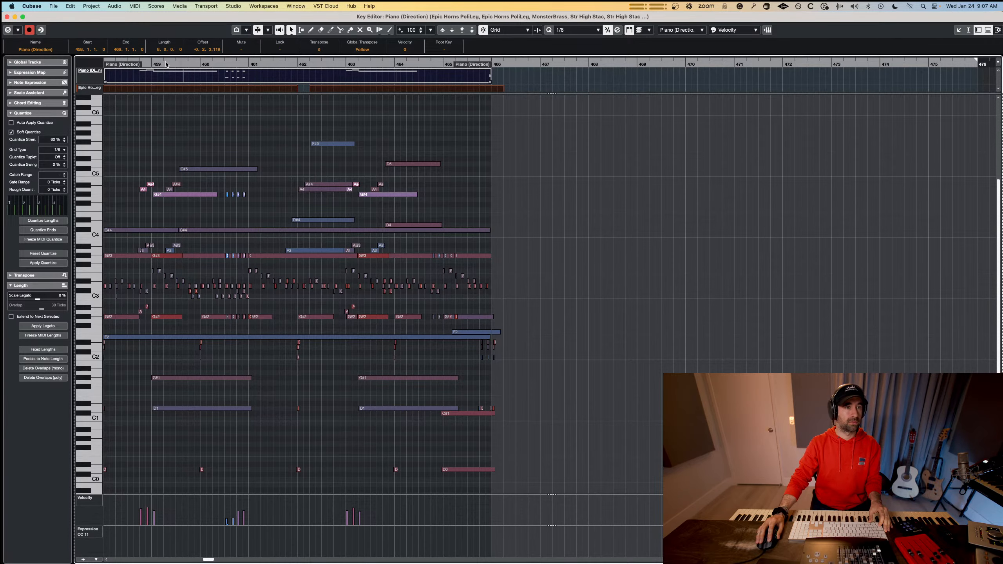
scroll(231, 204, "left", 5)
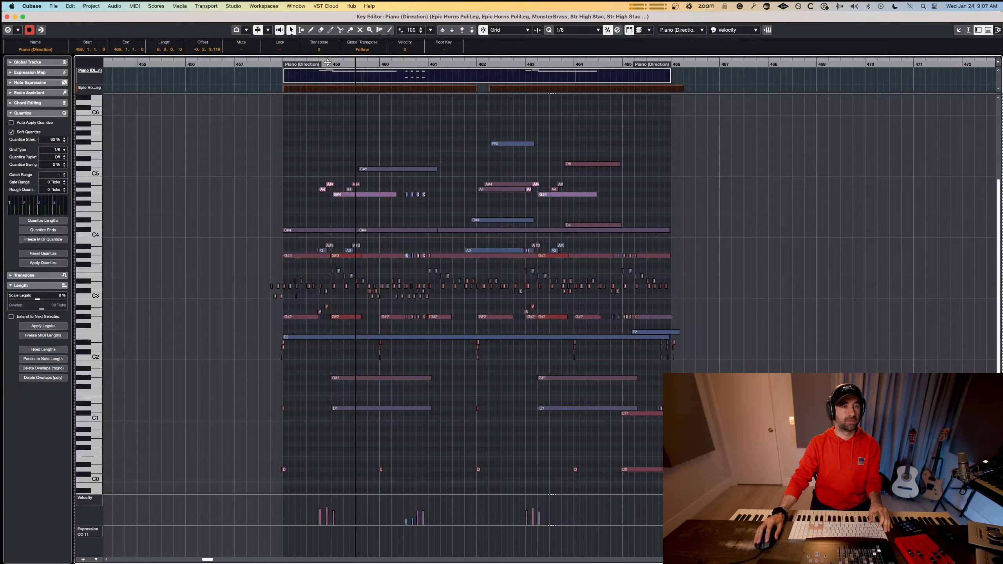
left_click_drag(322, 64, 258, 64)
key("space")
key("f")
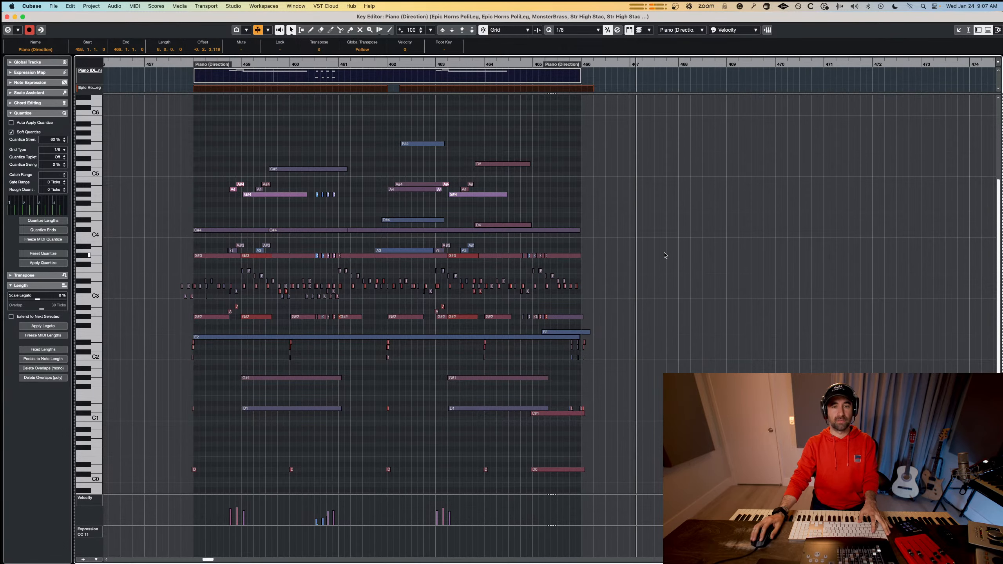
key("space")
key("Return")
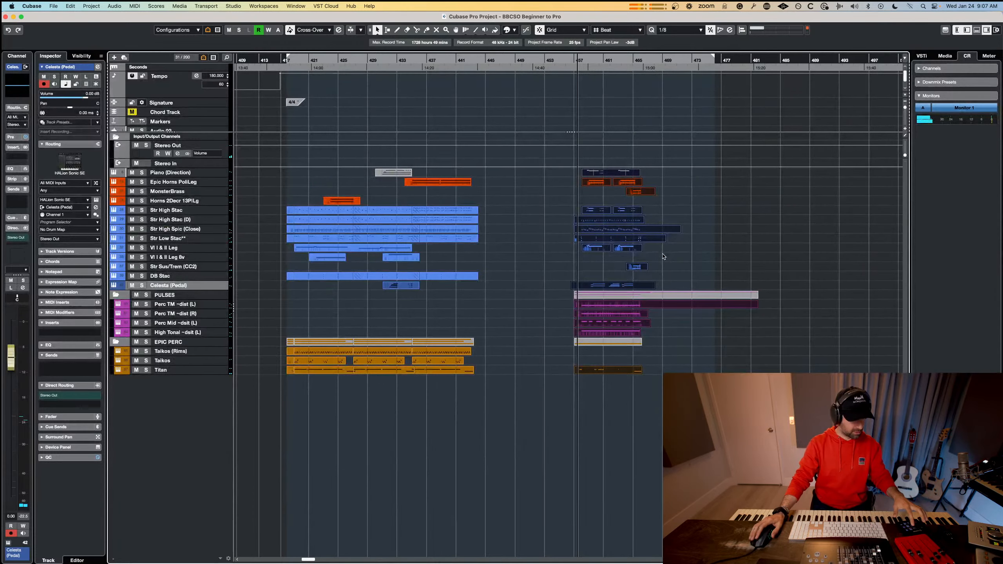
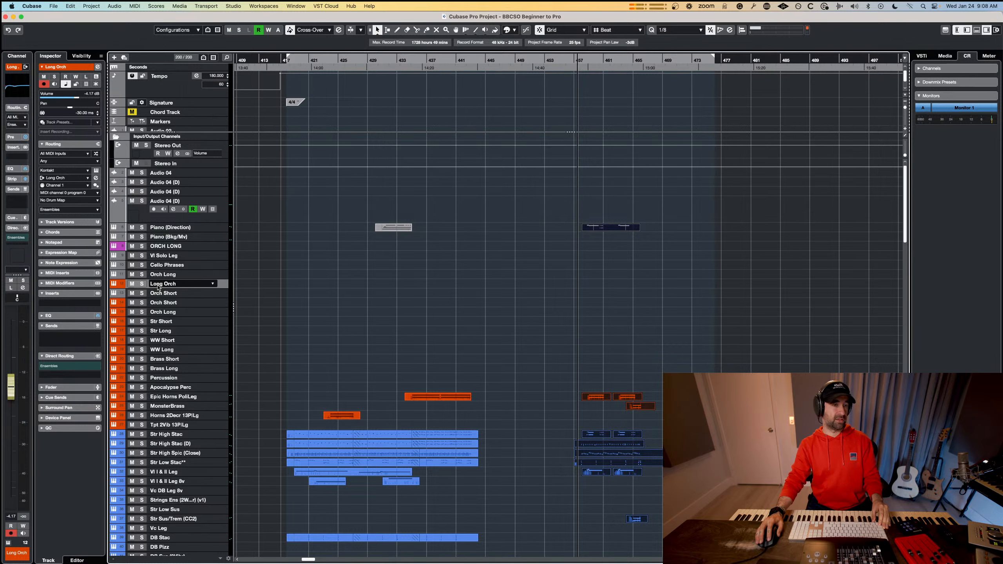
Add a folder track named SKETCHING and place it directly above the Piano (Direction) track.
right_click(157, 287)
mouse_move(177, 289)
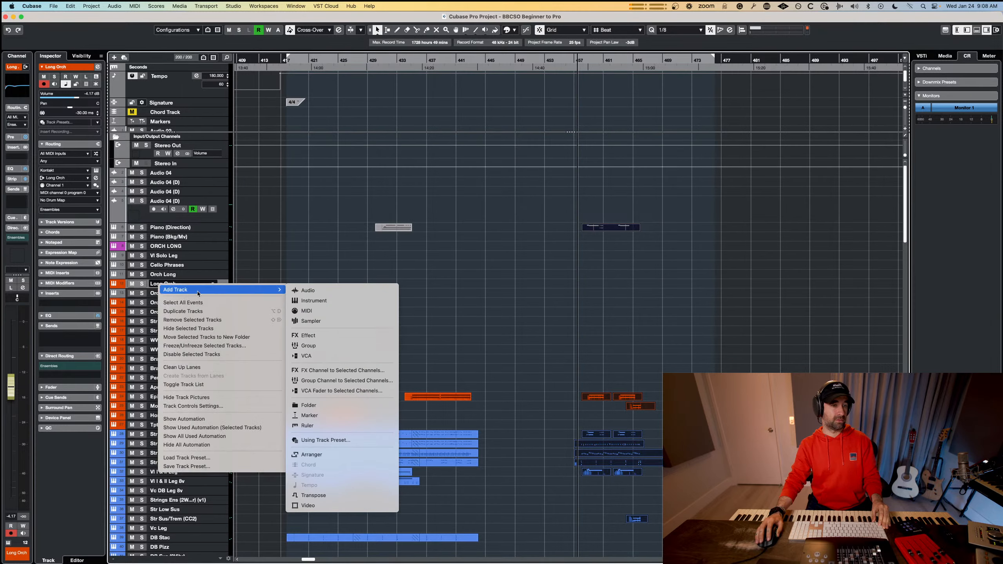
left_click(309, 405)
left_click(474, 249)
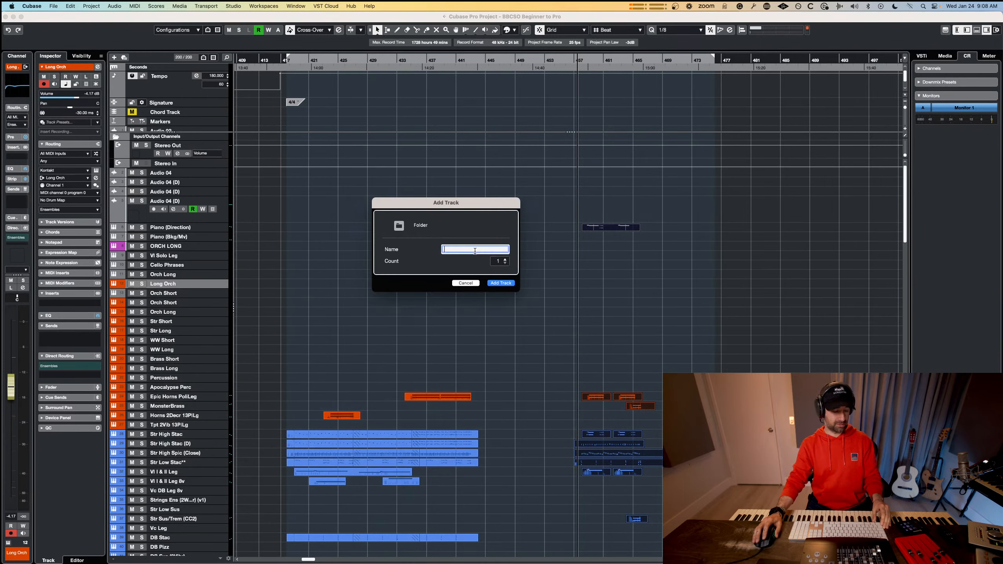
type("sketchi")
key("super+a")
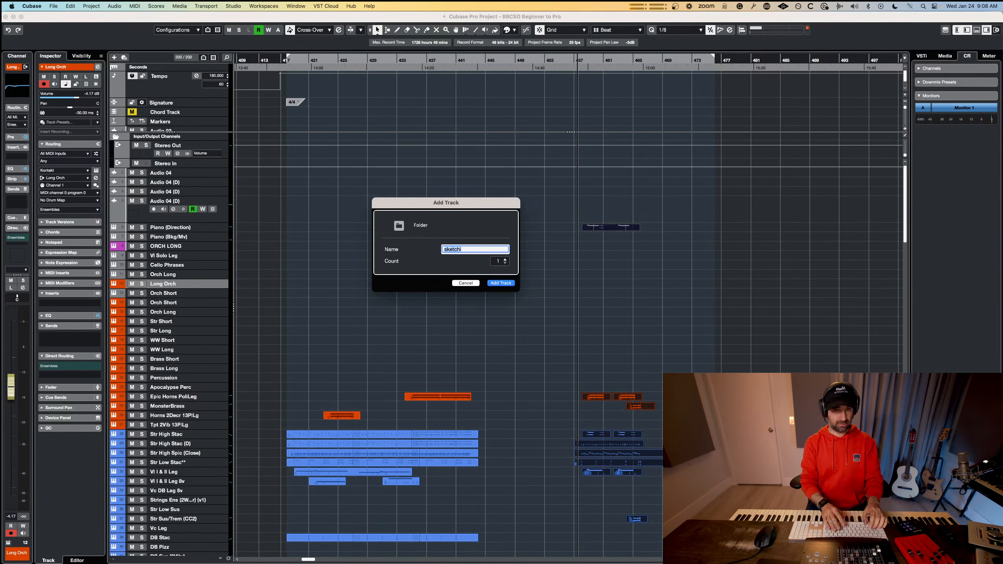
type("SKETCHING")
key("Return")
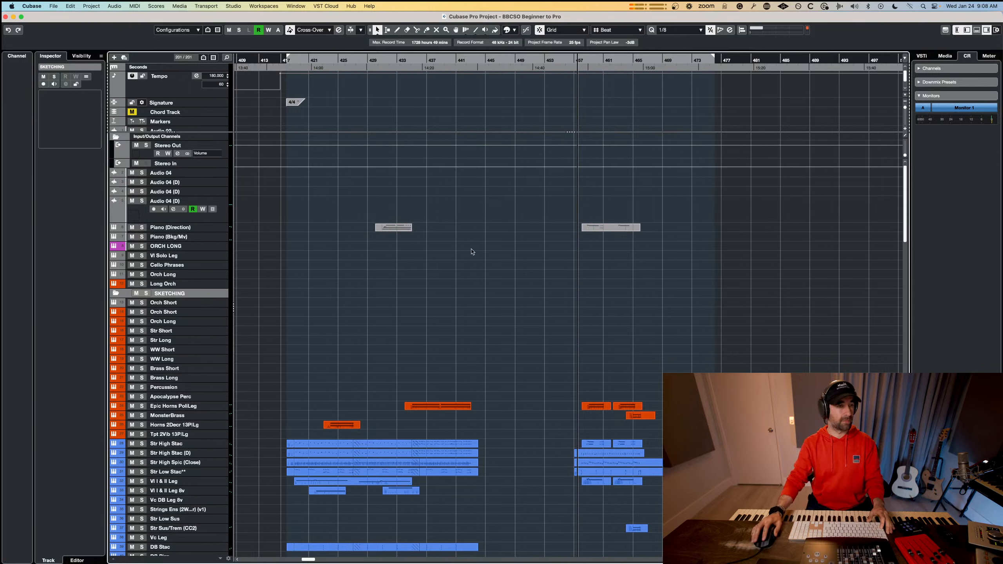
mouse_move(159, 295)
left_mouse_down()
mouse_move(176, 215)
mouse_move(171, 232)
left_mouse_up()
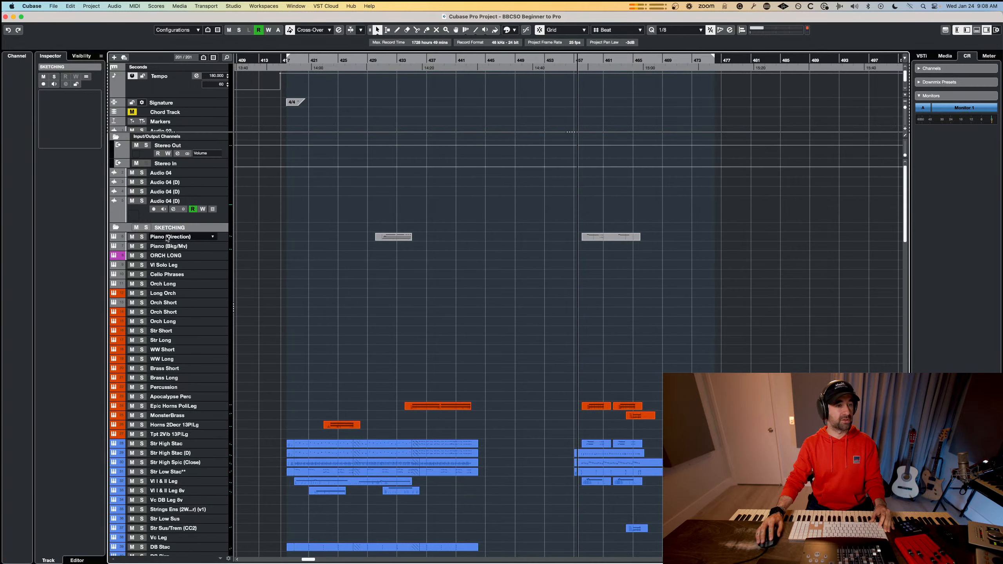
Move all tracks from Piano (Direction) through Tpt 2Vib 13PiLg into the SKETCHING folder.
left_click(166, 238)
left_click(190, 434, "shift")
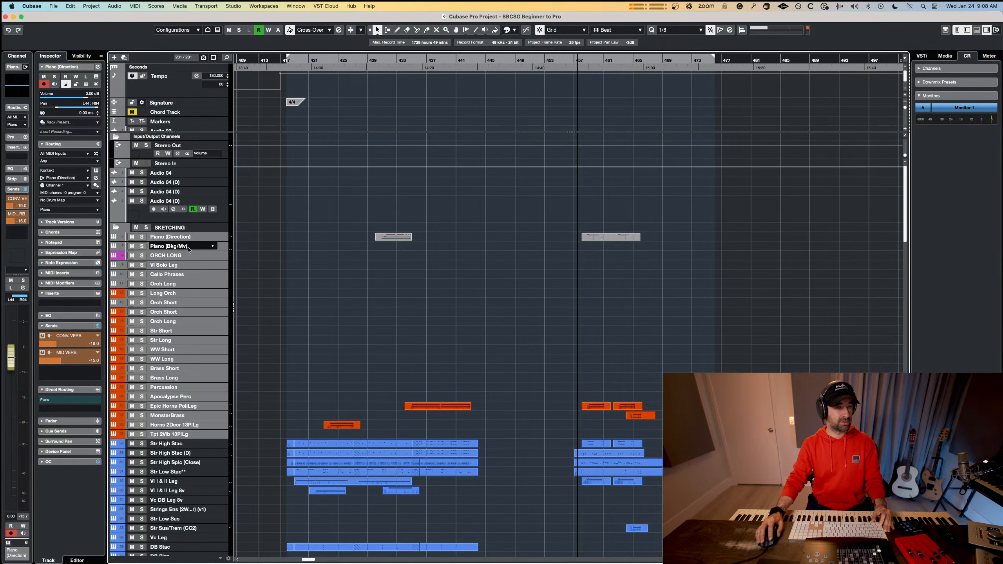
left_click_drag(186, 233, 186, 233)
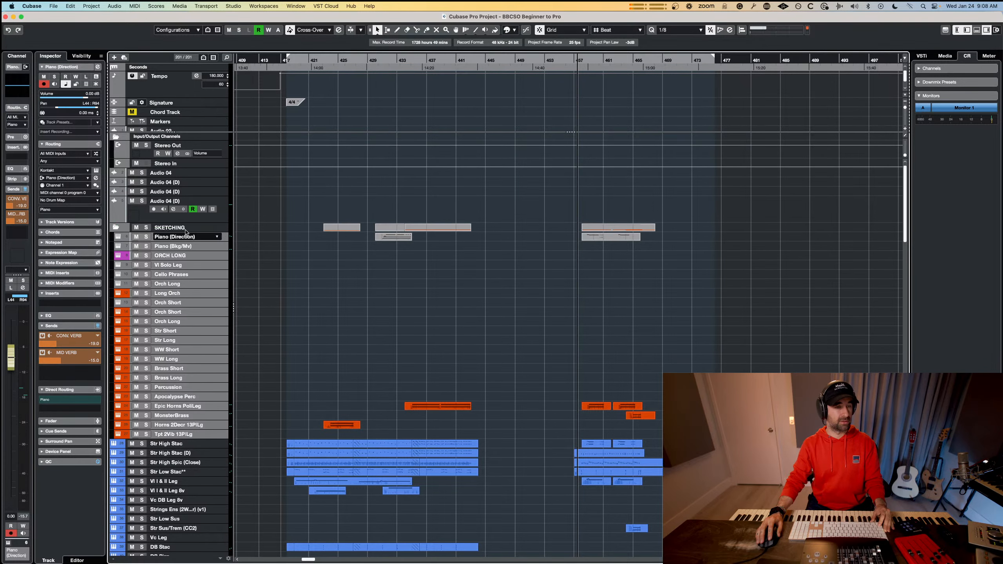
Look through the string, percussion and BBC tracks below the SKETCHING folder to see where each instrument group ends.
scroll(166, 377, "down", 5)
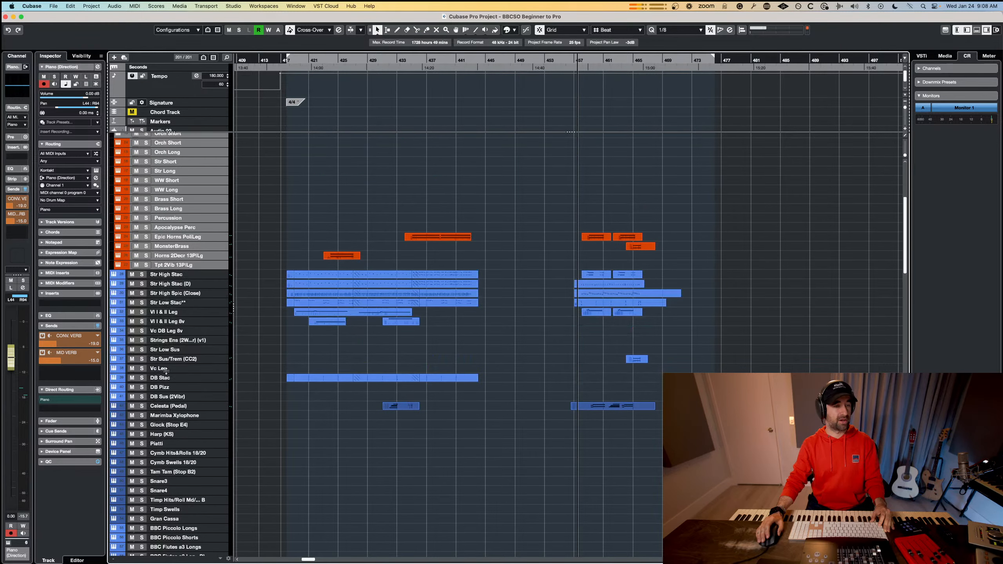
scroll(166, 378, "down", 5)
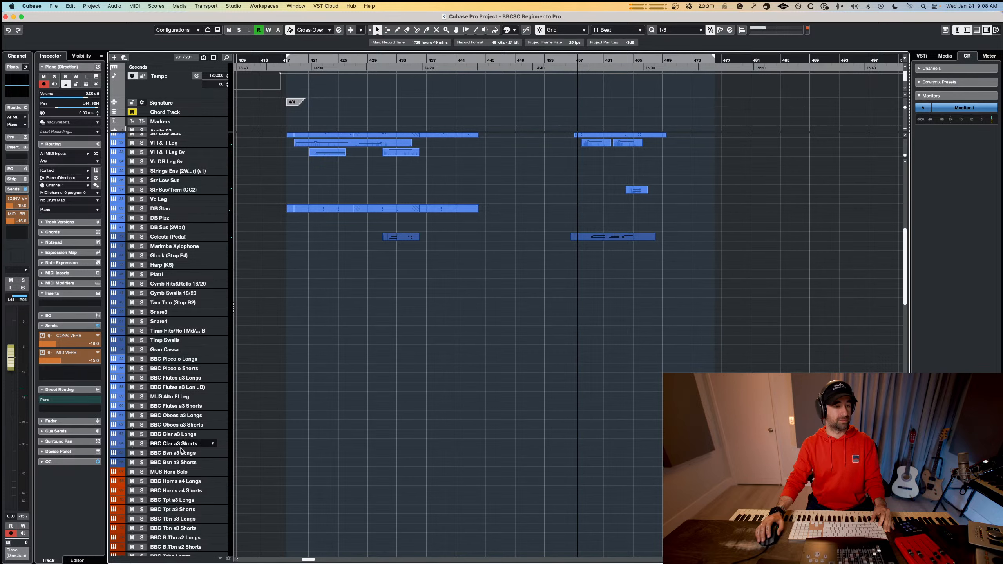
scroll(180, 366, "up", 5)
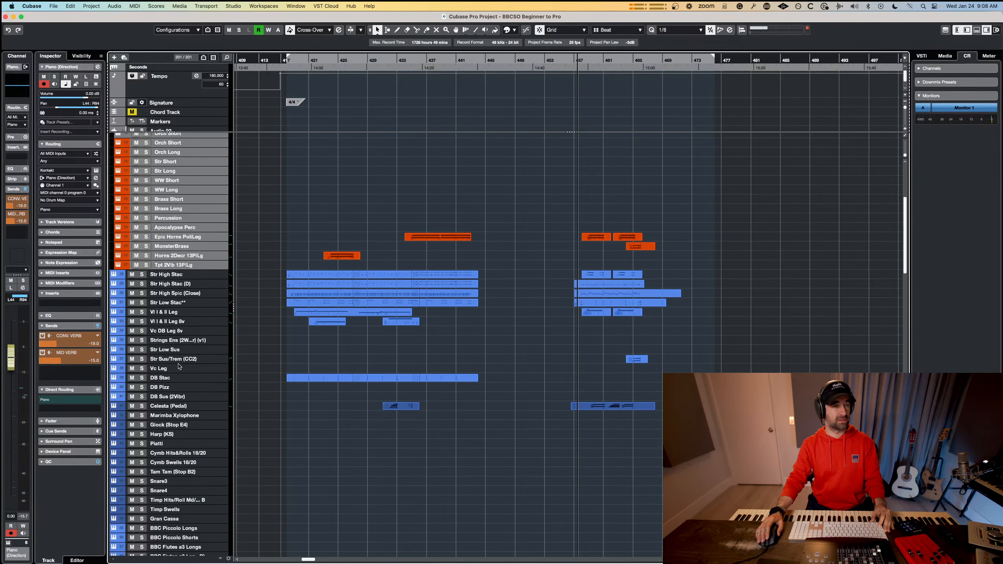
scroll(180, 367, "down", 5)
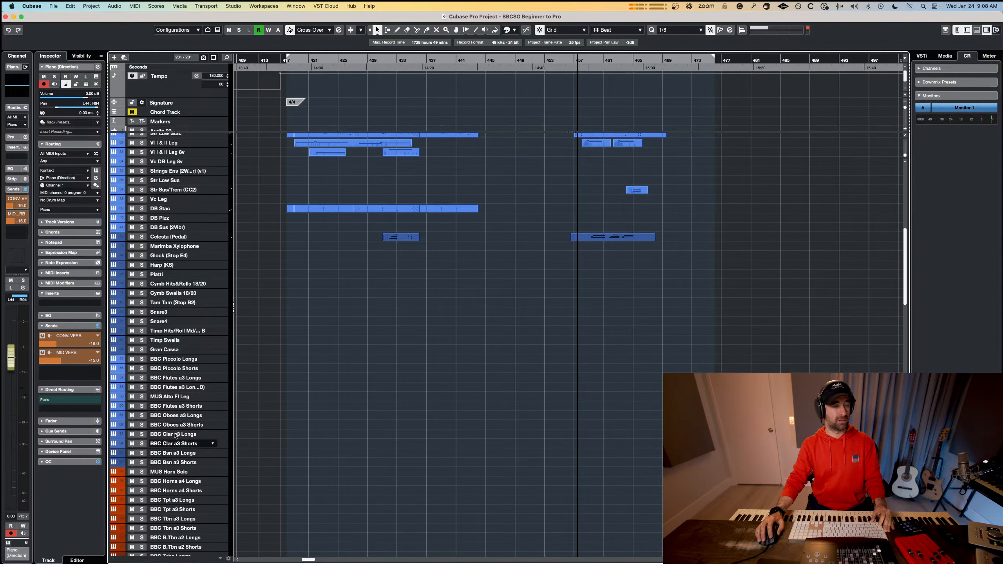
left_click(176, 349)
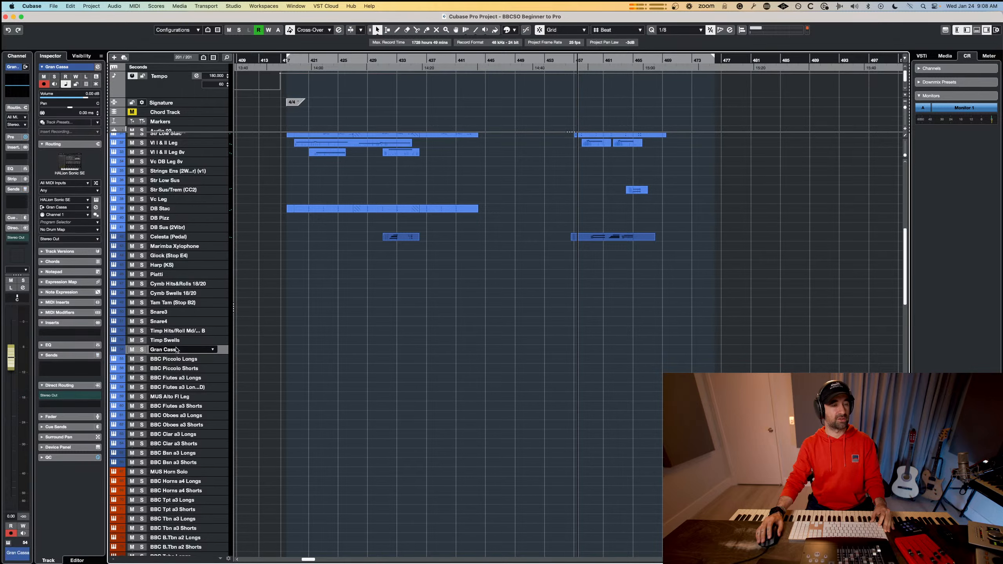
left_click(181, 327)
left_click(182, 315)
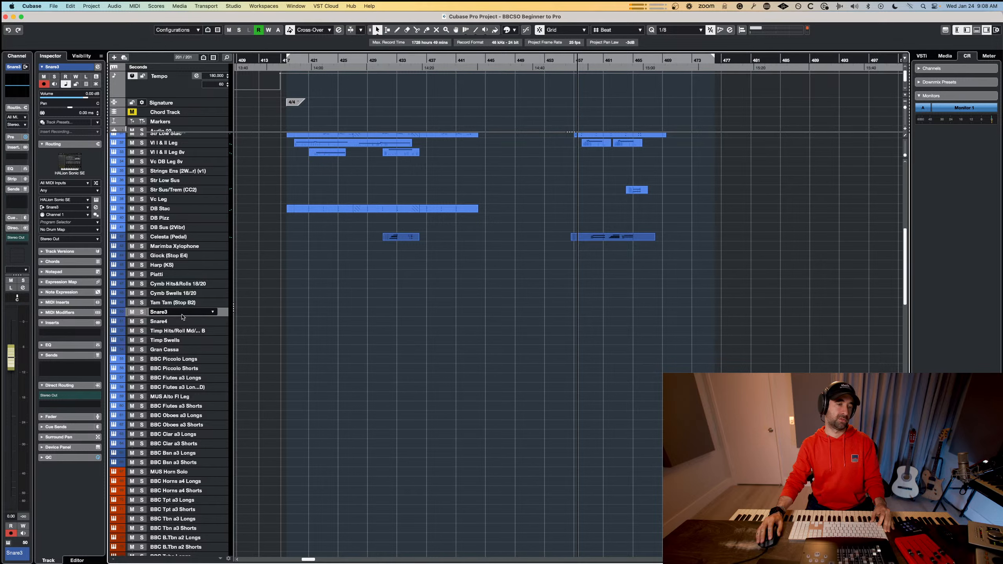
Add a folder track named BASIC STR at the Str High Stac track.
scroll(174, 256, "up", 3)
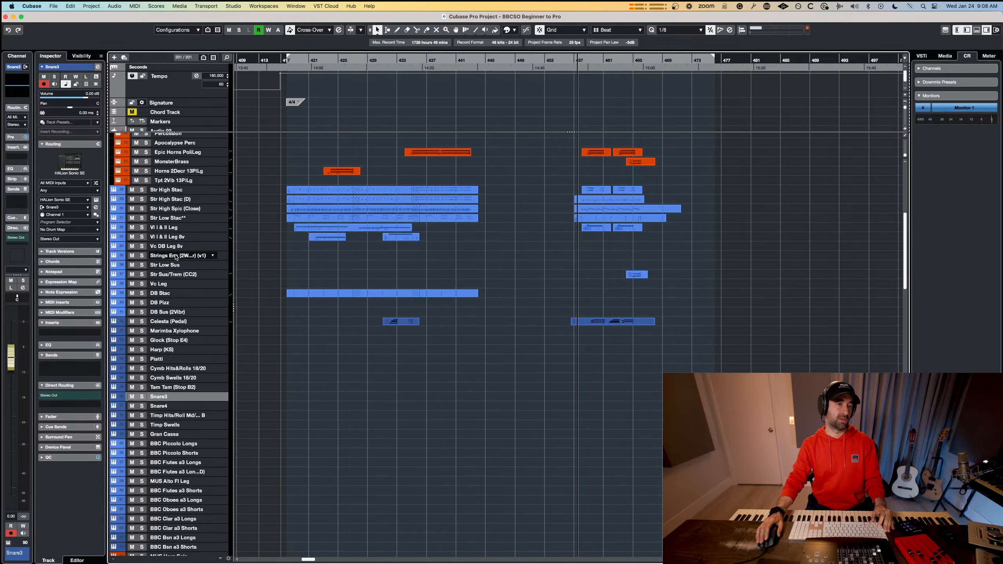
right_click(169, 192)
mouse_move(218, 195)
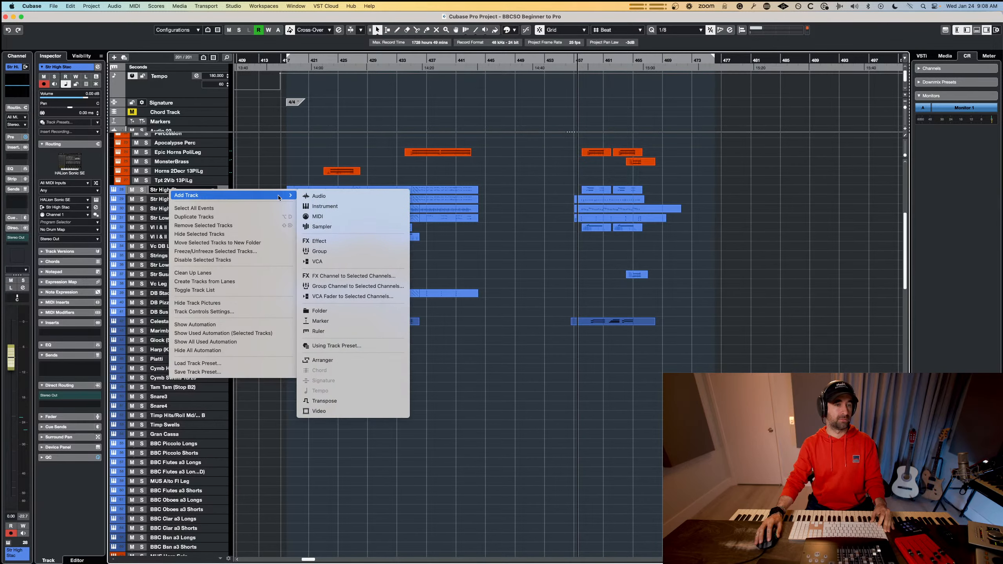
left_click(356, 312)
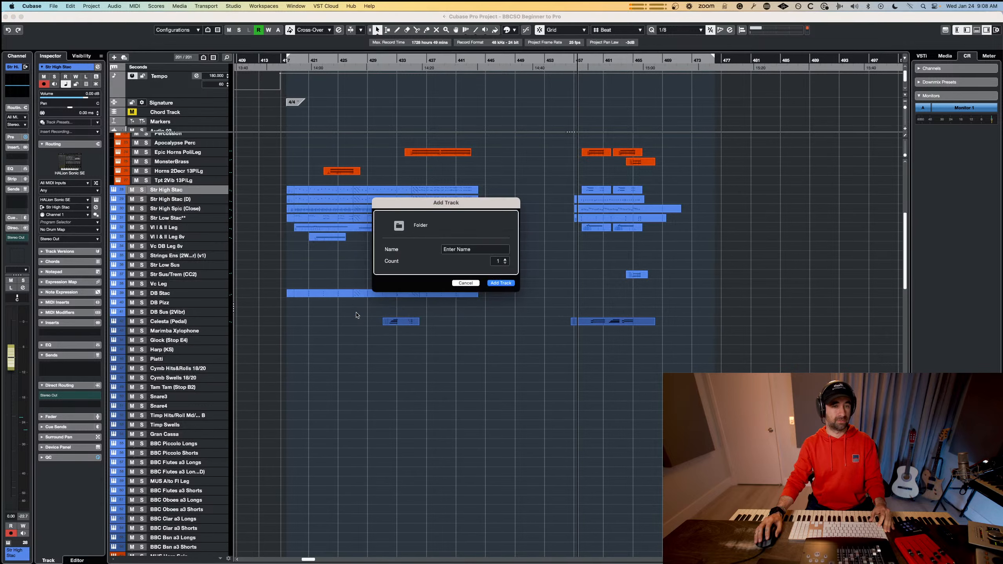
left_click(472, 251)
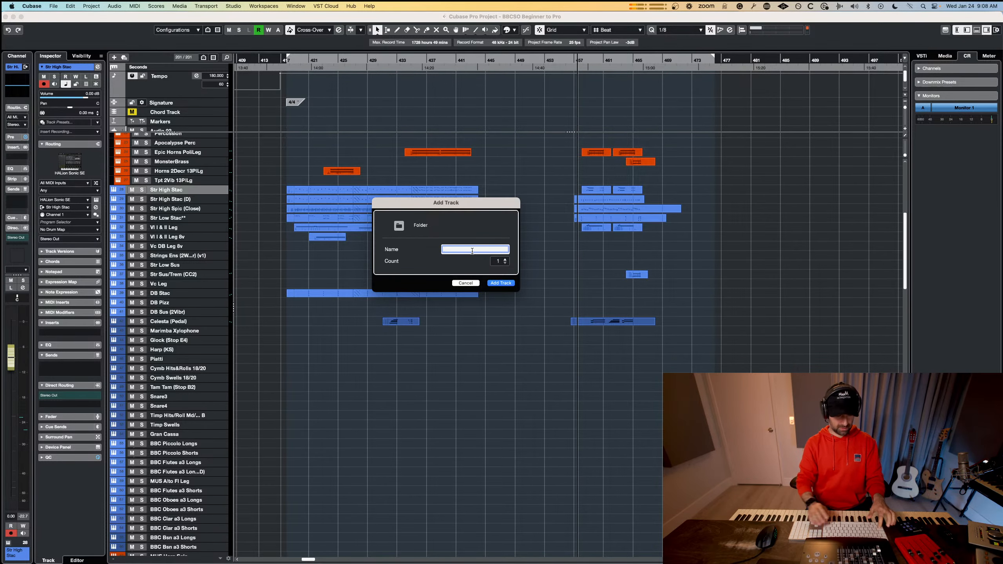
type("basic str")
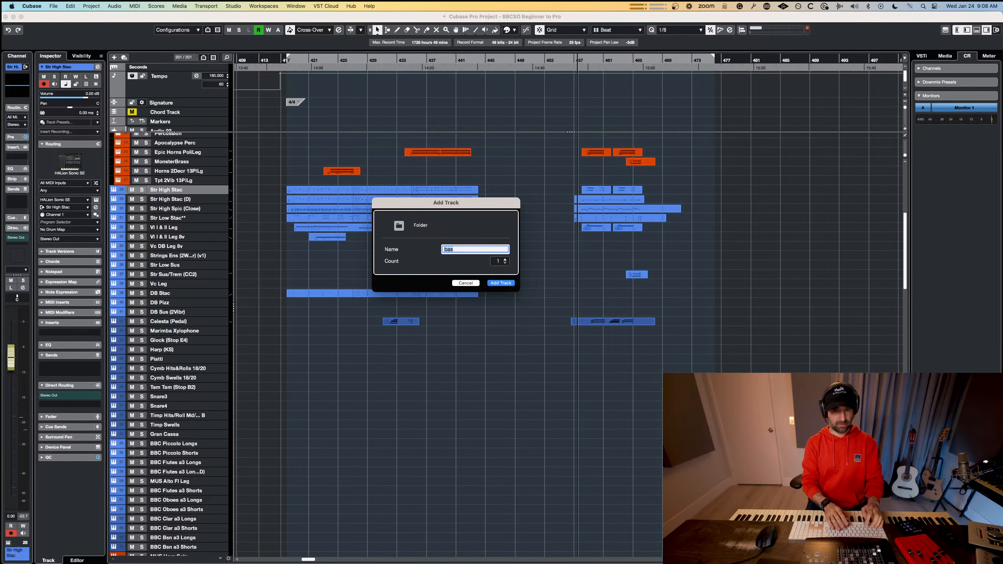
key("Return")
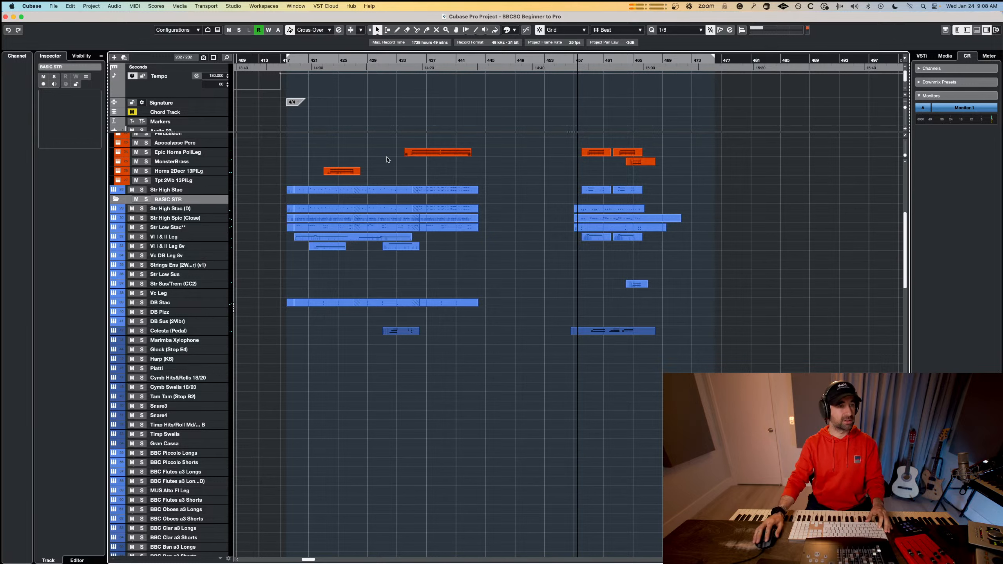
Move the tracks from Str High Stac through DB Sus (2Vibr) into the BASIC STR folder, keeping Str High Stac first.
left_click_drag(177, 189, 181, 200)
left_click(180, 208)
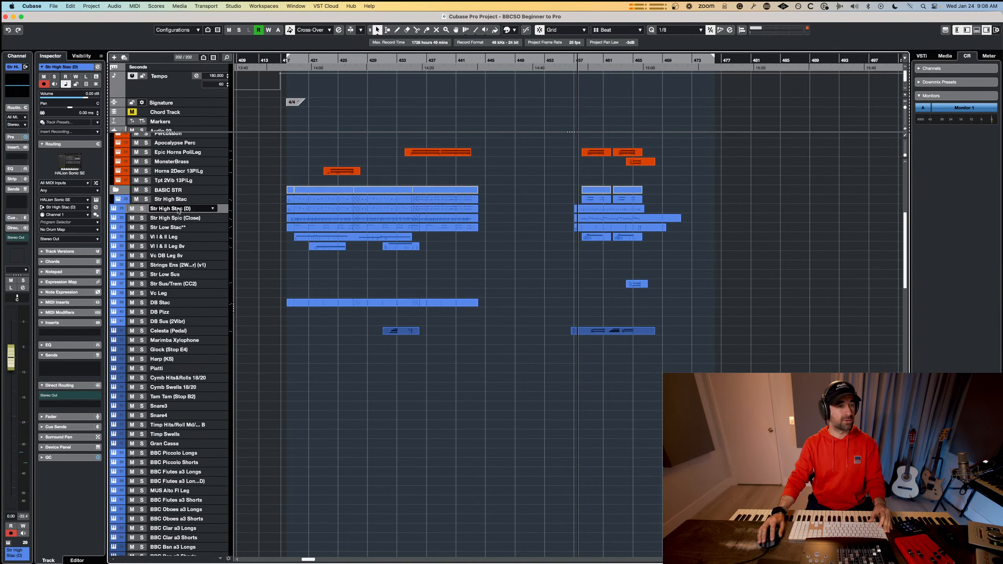
left_click(173, 322, "shift")
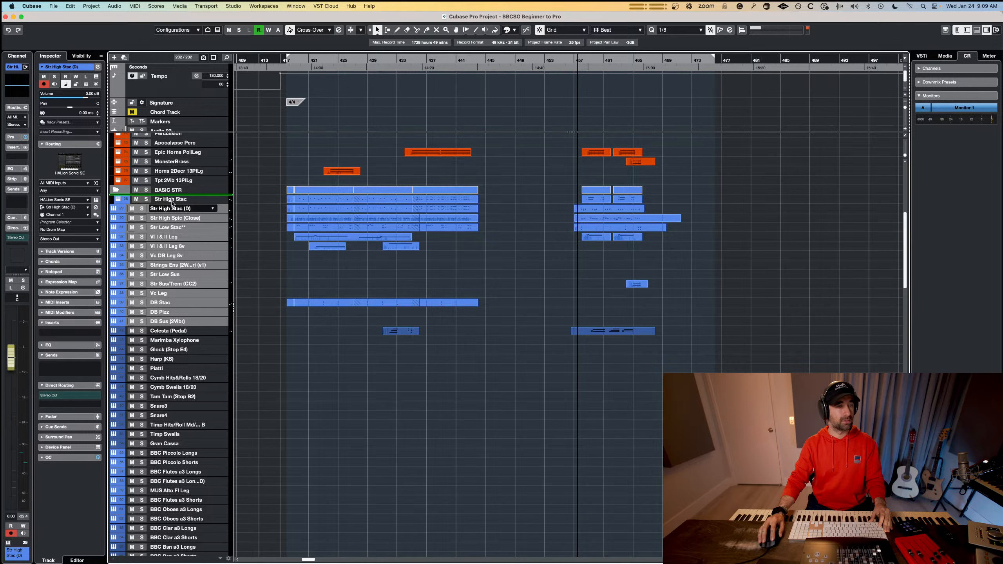
left_click_drag(172, 203, 172, 201)
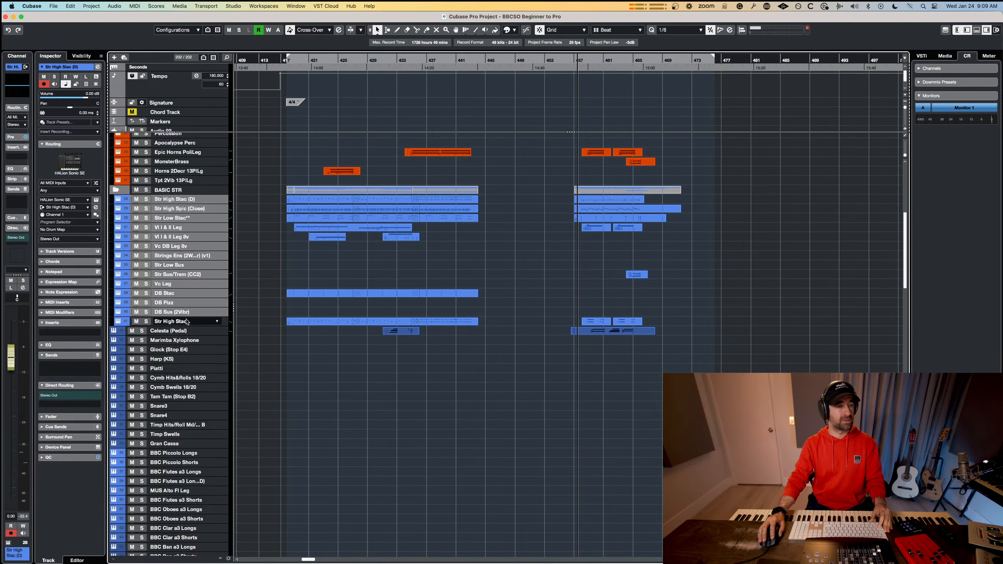
left_click(187, 321)
left_click_drag(179, 220, 180, 201)
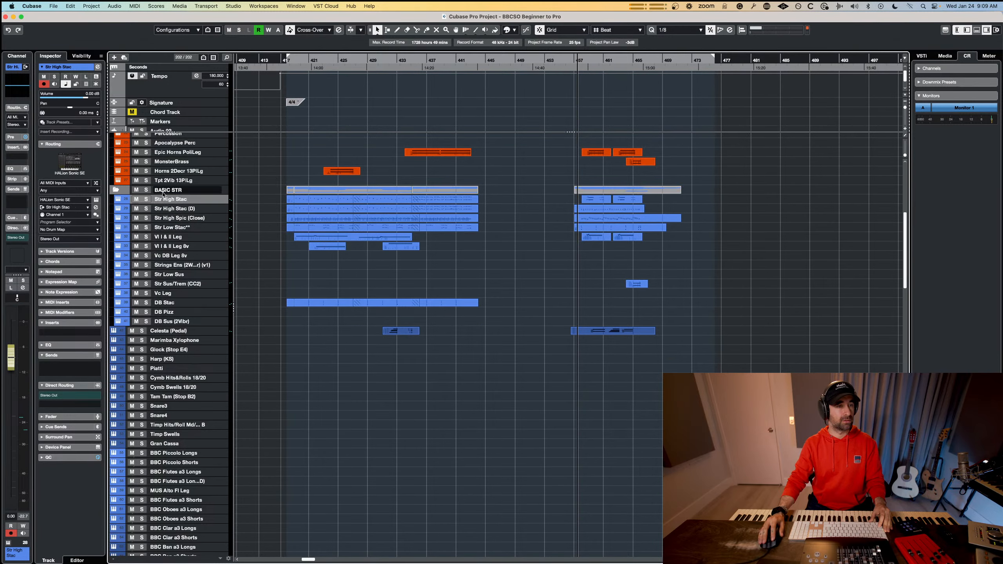
Add a folder track named BASIC PERC at the Celesta (Pedal) track.
left_click(166, 334)
right_click(166, 334)
mouse_move(239, 337)
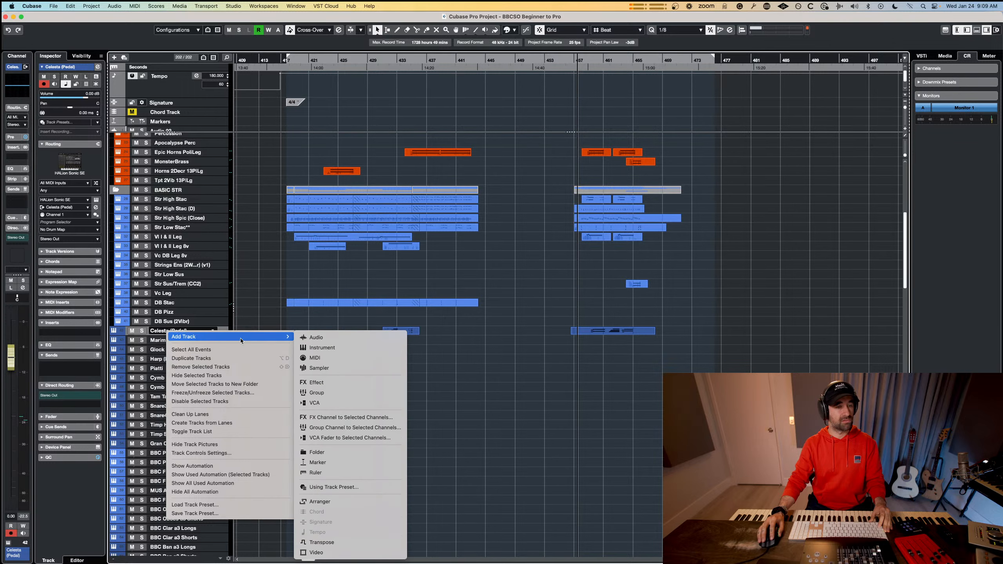
left_click(336, 451)
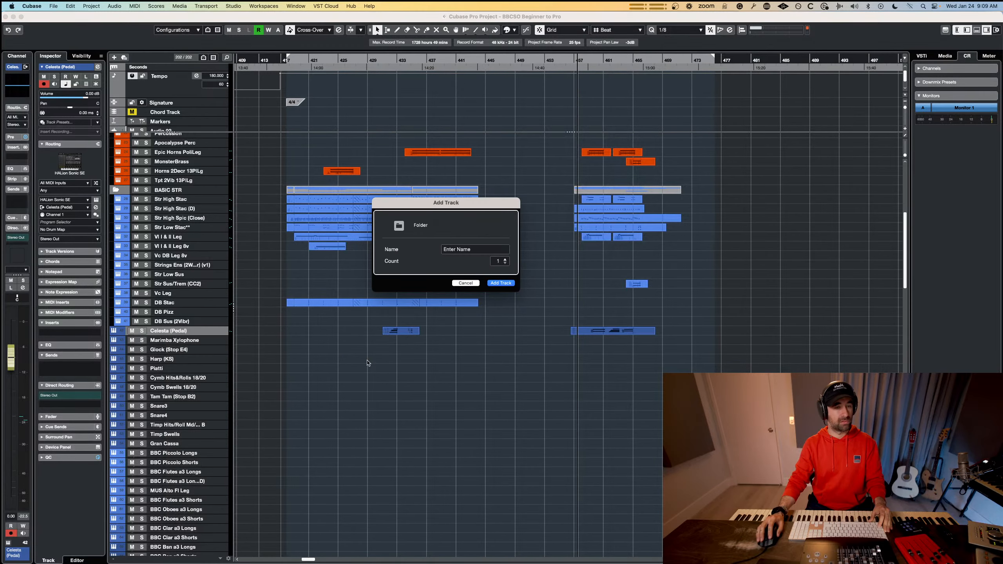
type("BAS")
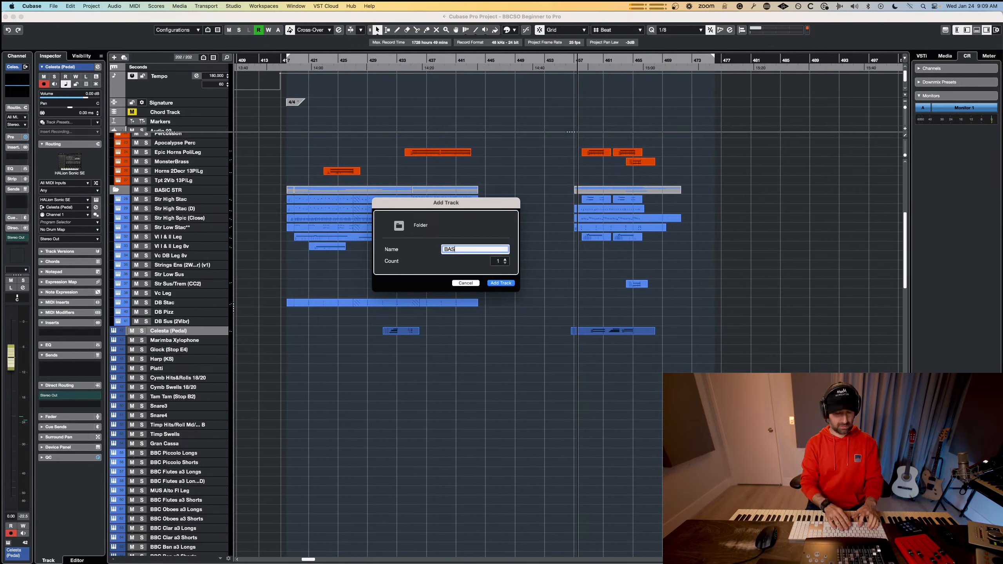
type("IC PERC")
key("Return")
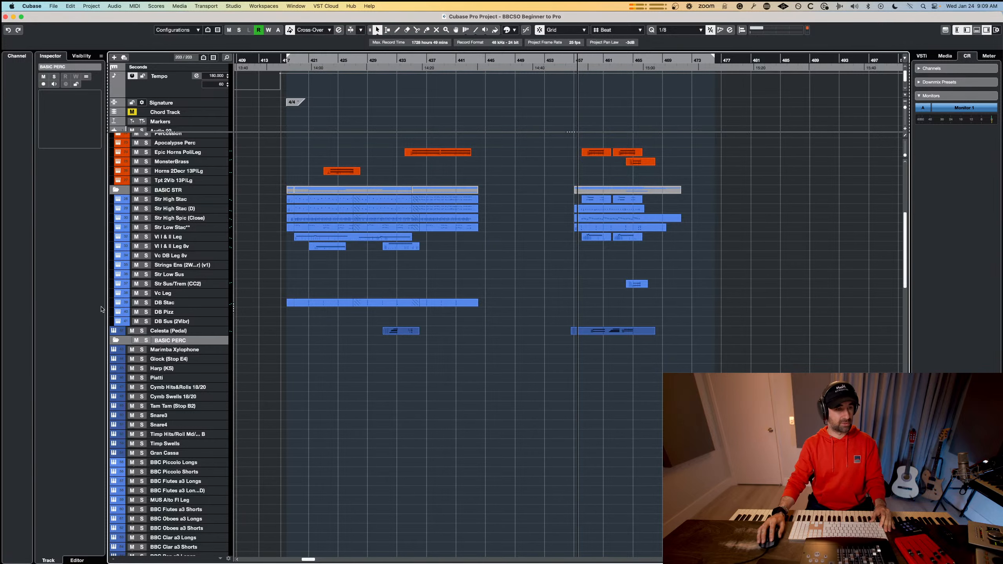
Place BASIC PERC above Celesta (Pedal) and move the tracks from Celesta (Pedal) through Gran Cassa into it.
left_click_drag(165, 334, 167, 342)
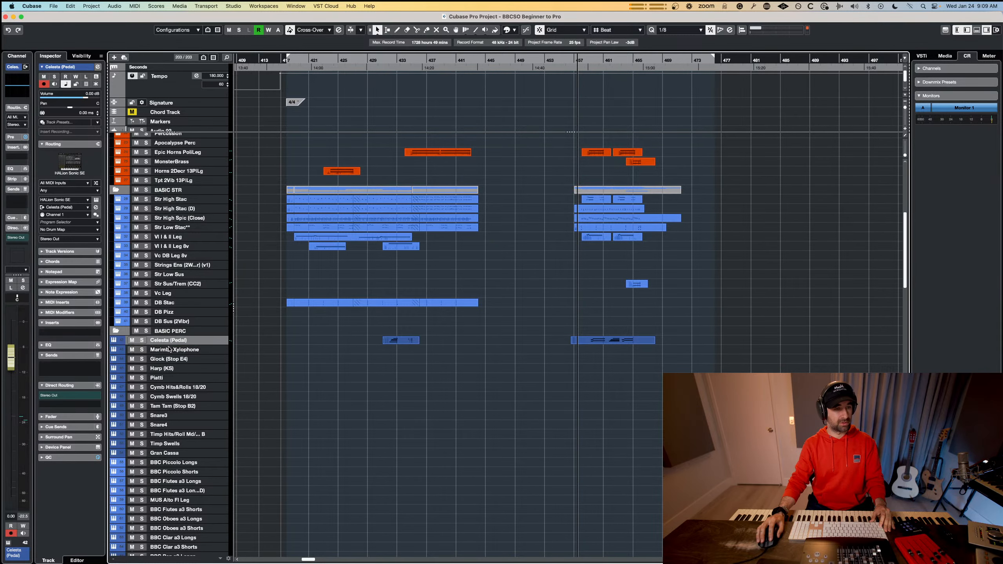
left_click(170, 453, "shift")
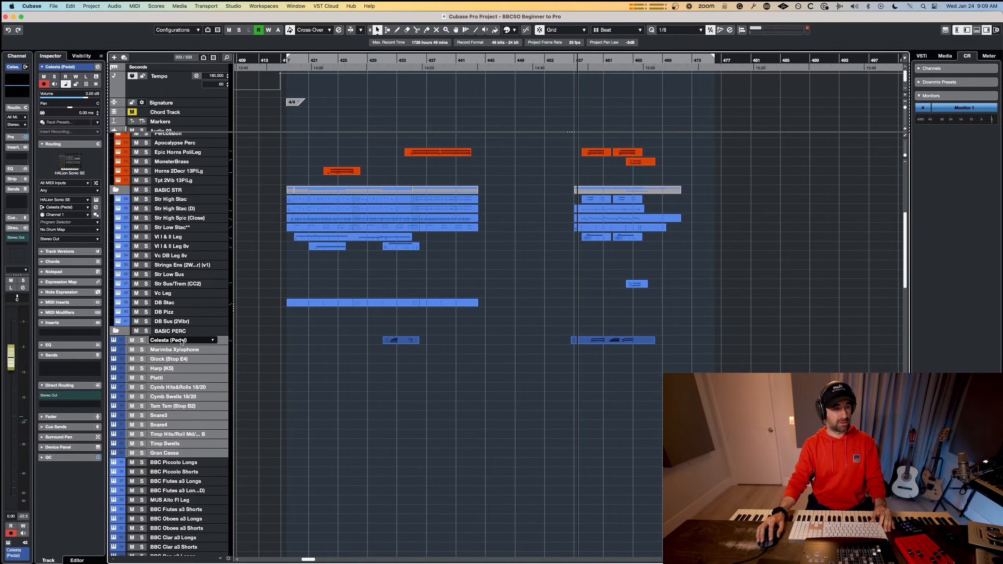
left_click_drag(180, 335, 180, 335)
Add a folder track named WW at the BBC Piccolo Longs track and select BBC Piccolo Longs.
scroll(183, 385, "down", 6)
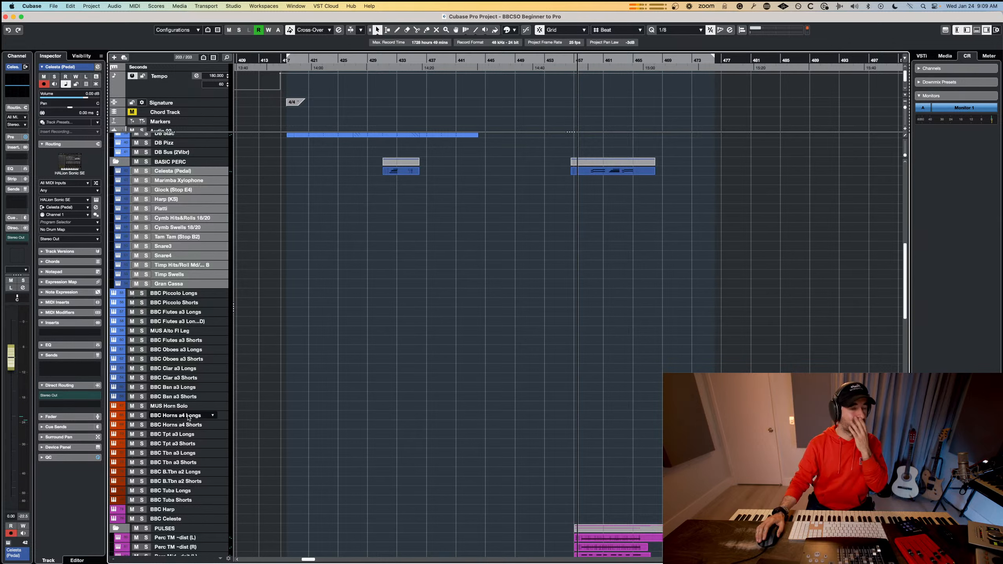
left_click(176, 293)
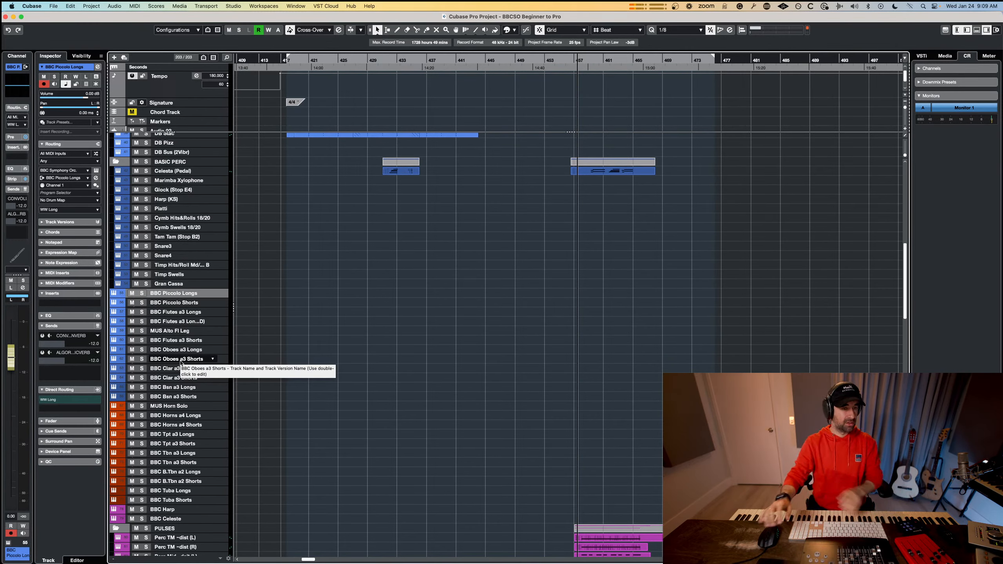
right_click(174, 294)
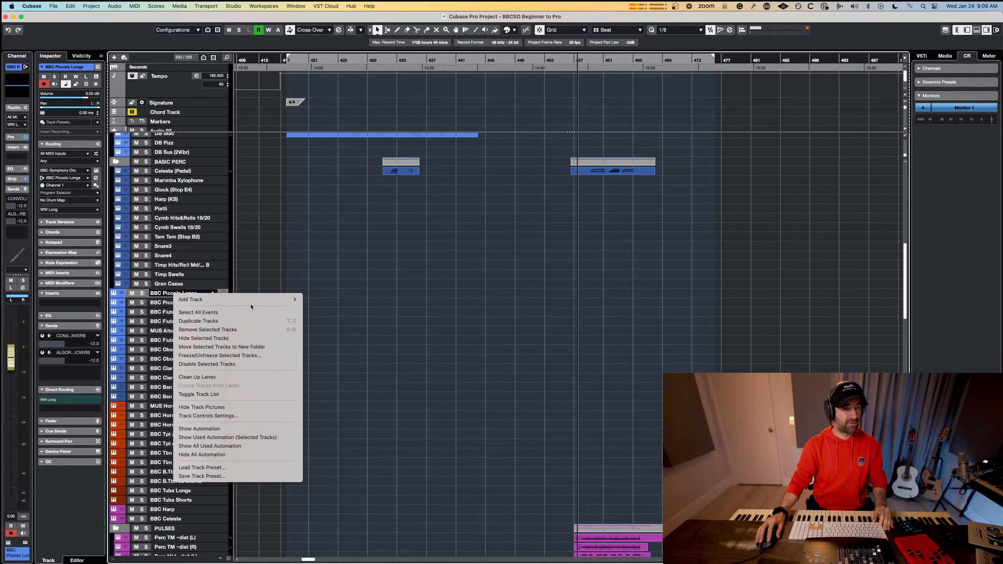
mouse_move(275, 302)
left_click(379, 414)
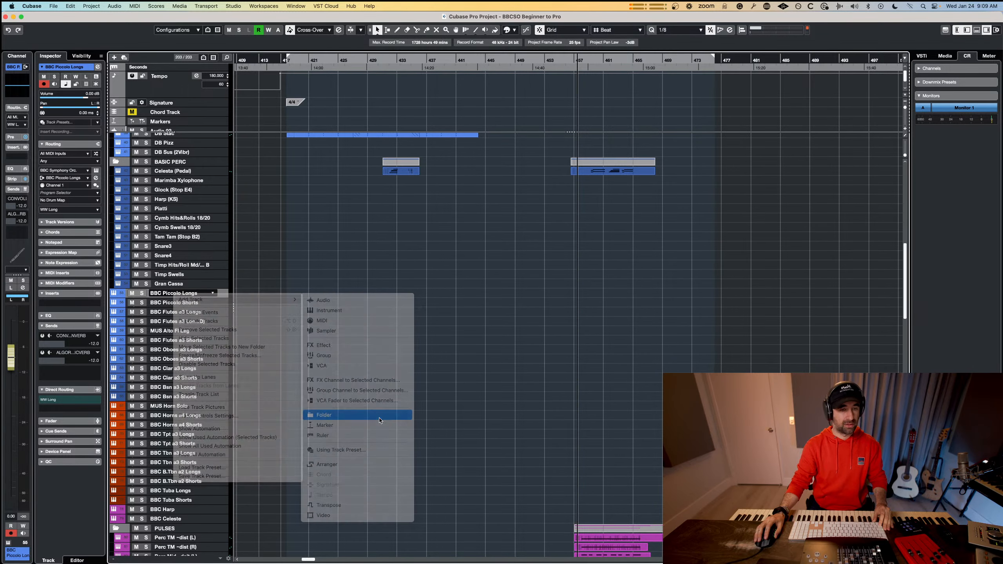
type("WW")
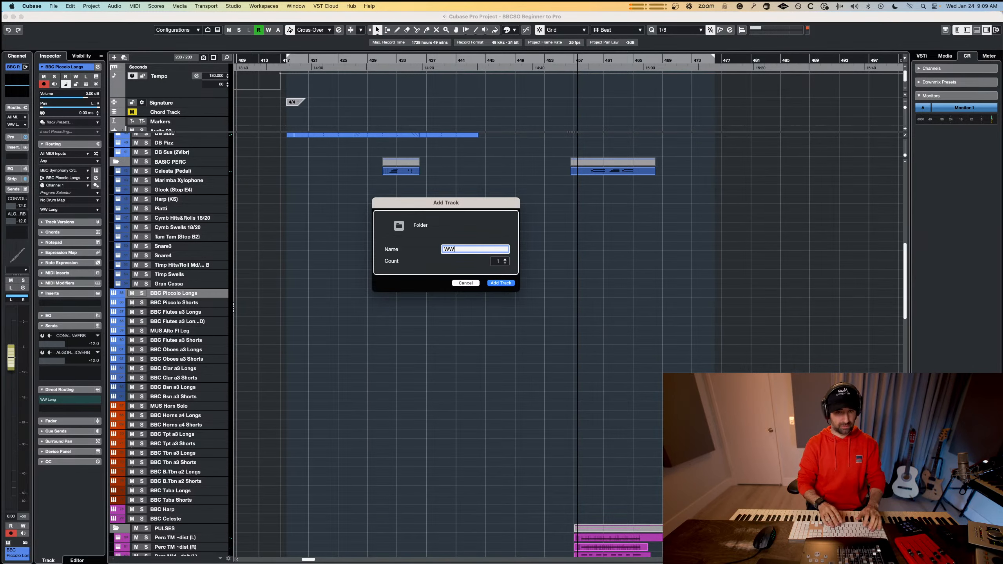
key("Return")
left_click(189, 295)
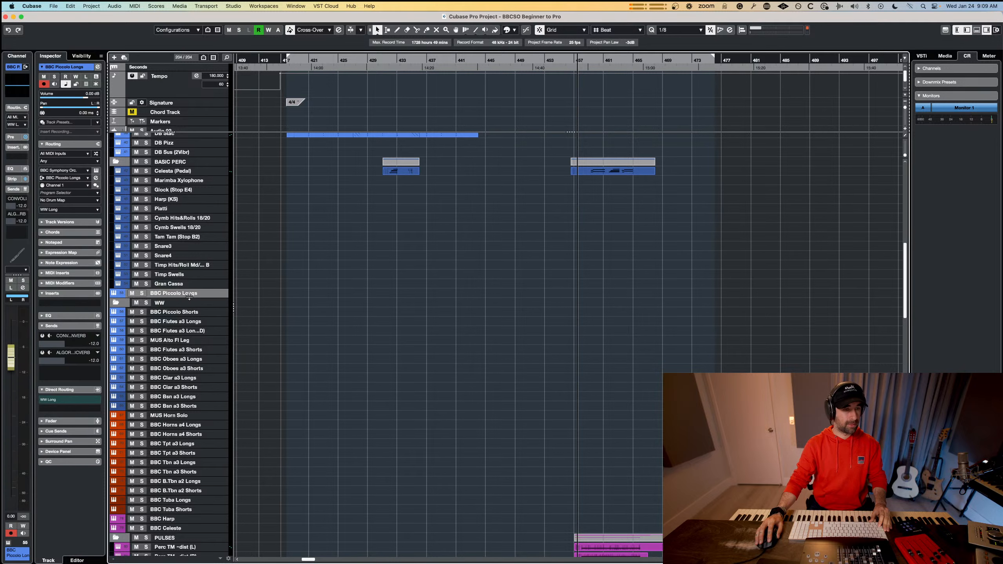
Place WW above BBC Piccolo Longs and move the tracks from BBC Piccolo Longs through BBC Bsn a3 Shorts into it.
left_click_drag(189, 308, 180, 296)
left_click(173, 406, "shift")
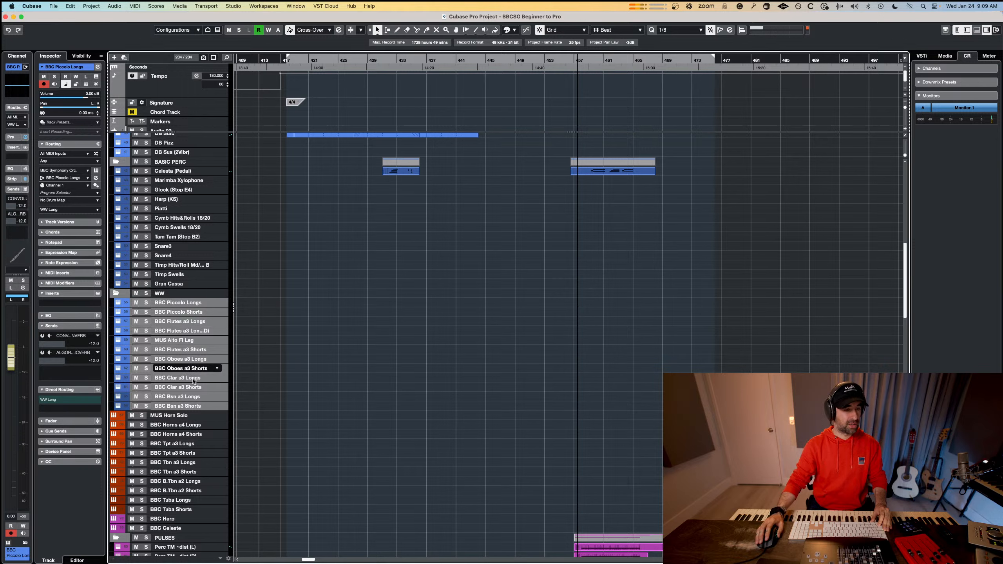
Add a folder track named BRASS at the MUS Horn Solo track.
scroll(195, 418, "down", 3)
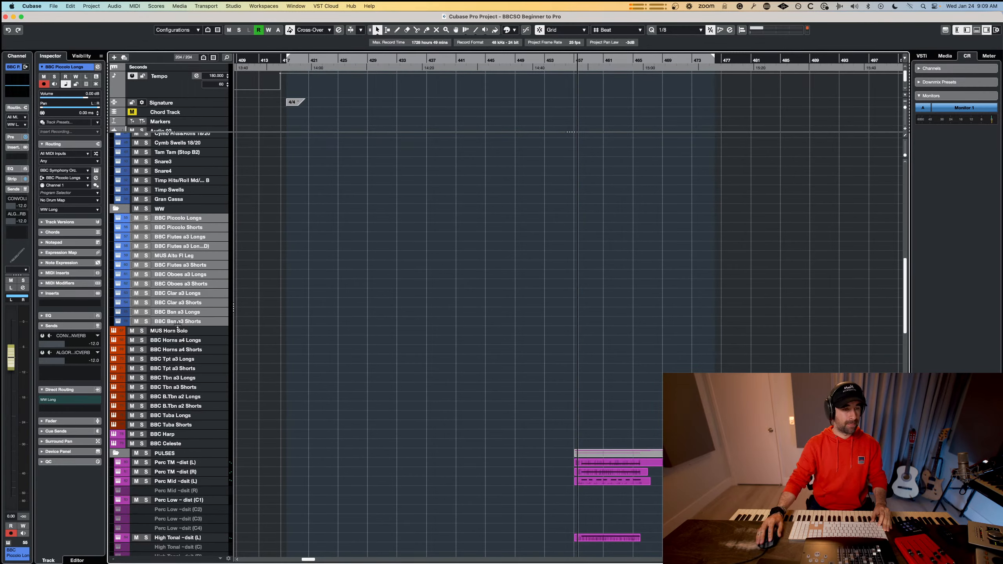
left_click(178, 321)
right_click(178, 322)
left_click(161, 333)
left_click(161, 332)
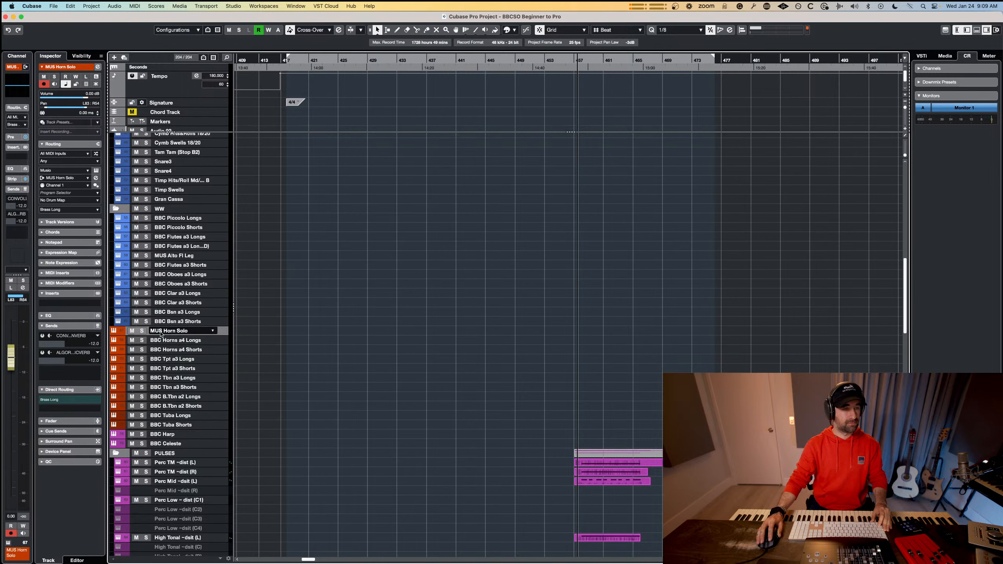
right_click(162, 332)
mouse_move(253, 336)
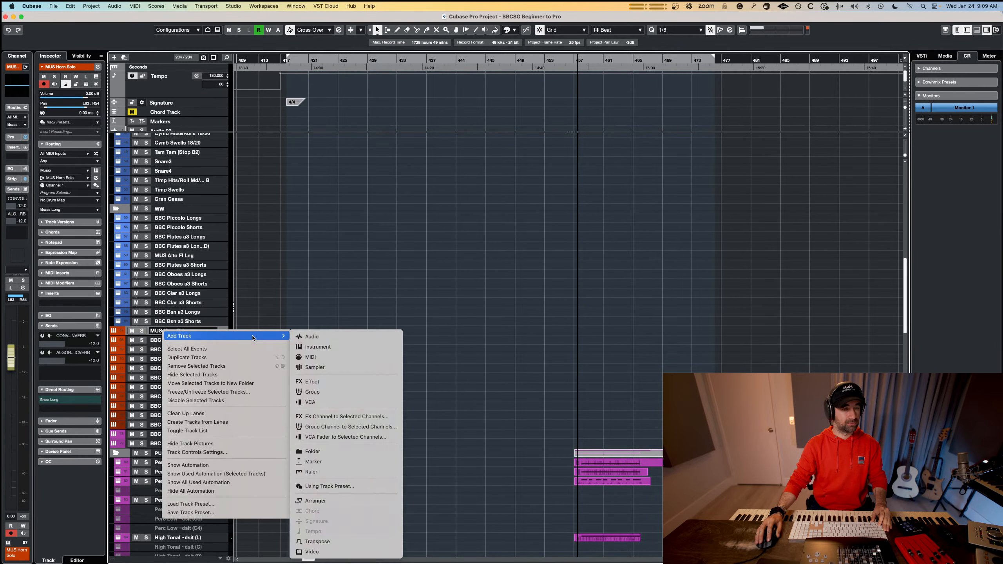
left_click(363, 450)
type("V")
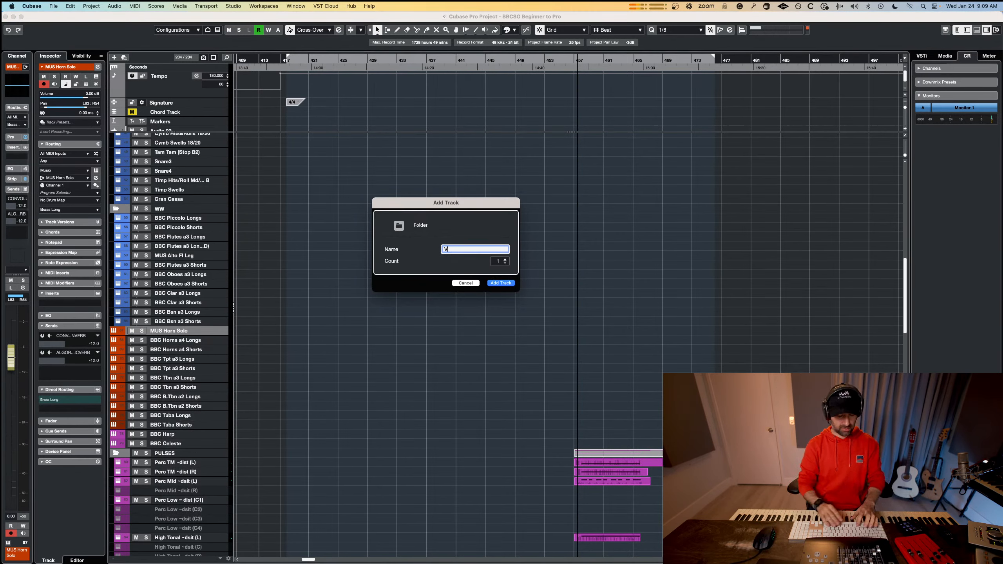
key("BackSpace")
type("BRASS")
key("Return")
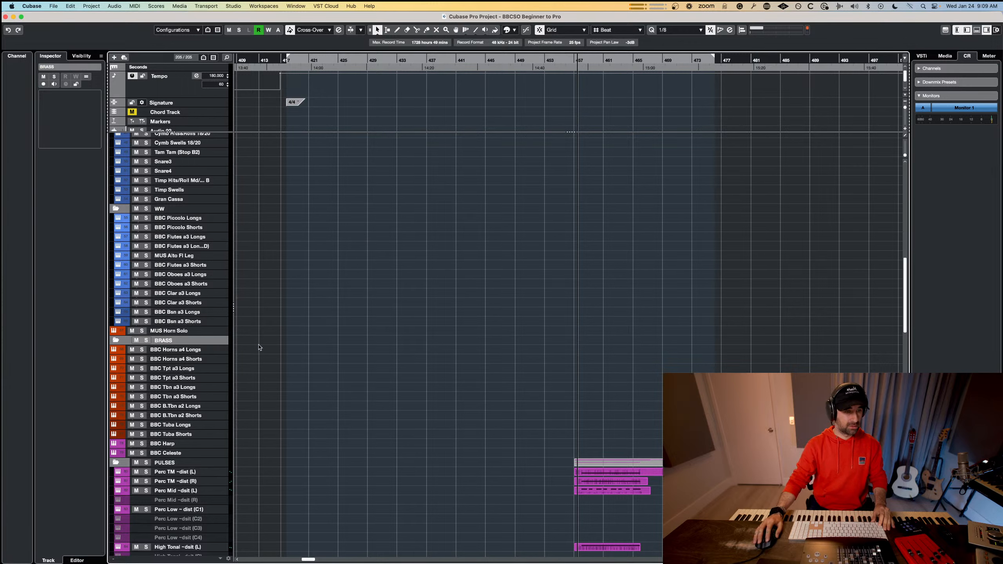
Place BRASS above MUS Horn Solo and move the tracks from MUS Horn Solo through BBC Tuba Shorts into it.
double_click(173, 339)
left_click_drag(170, 334, 170, 333)
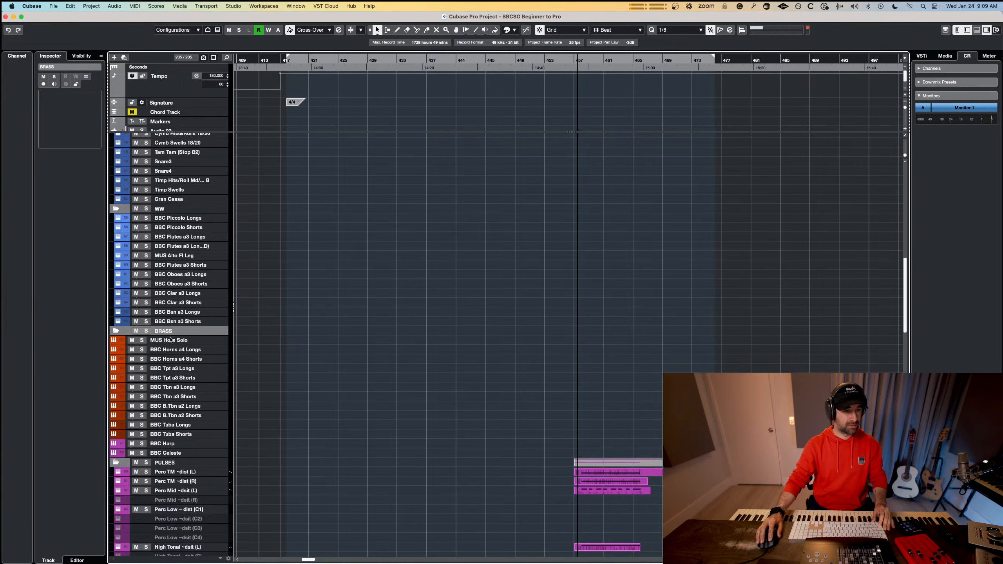
left_click(171, 341)
left_click(176, 434, "shift")
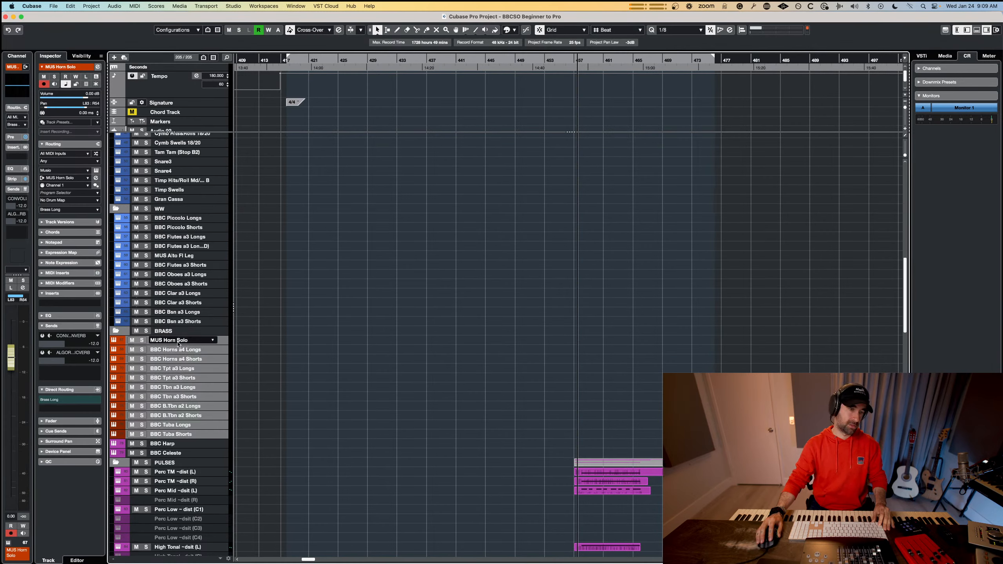
left_click_drag(178, 336, 178, 336)
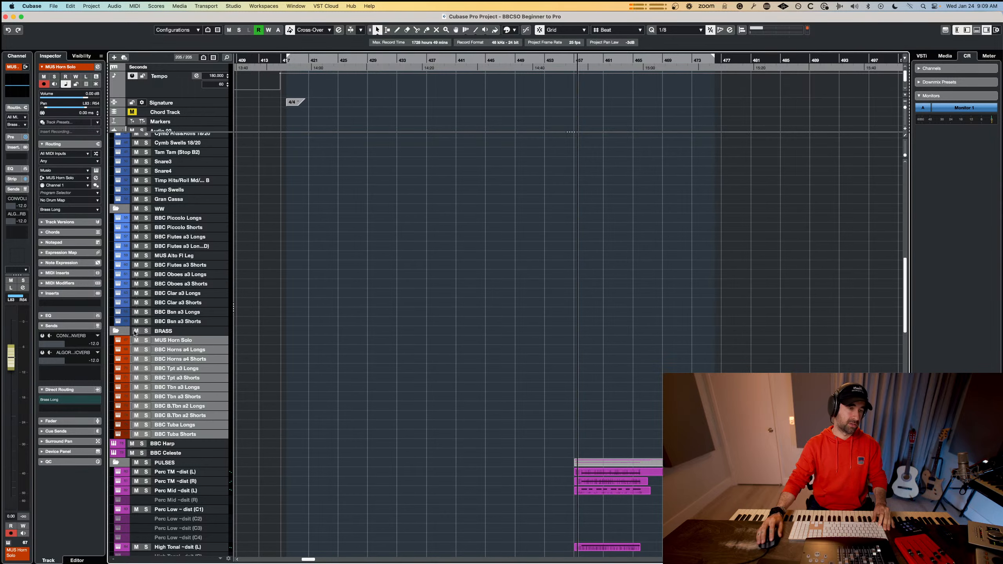
Collapse the BRASS and WW folders and the PULSES folder below BBC Celeste.
left_click(116, 331)
left_click(115, 209)
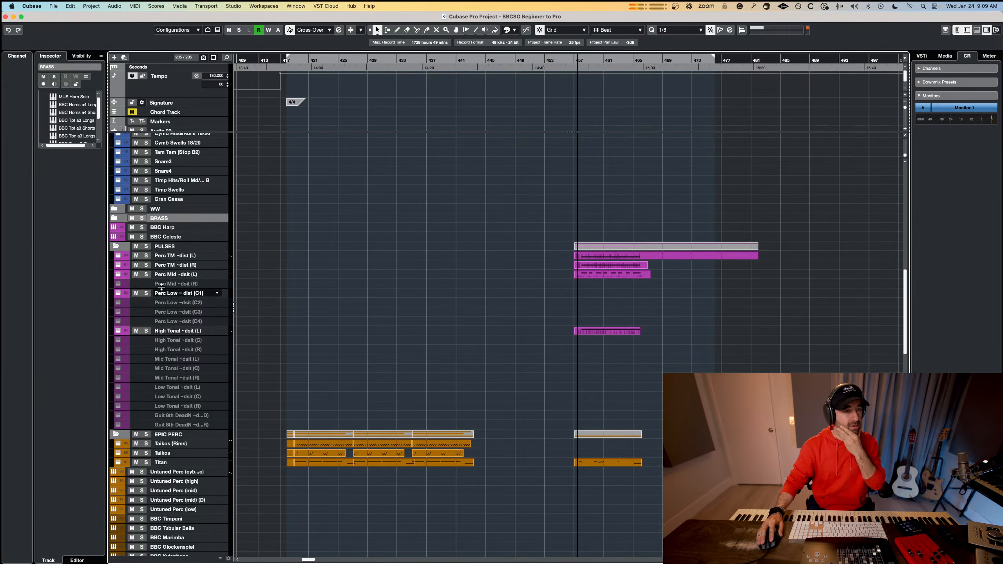
left_click(116, 246)
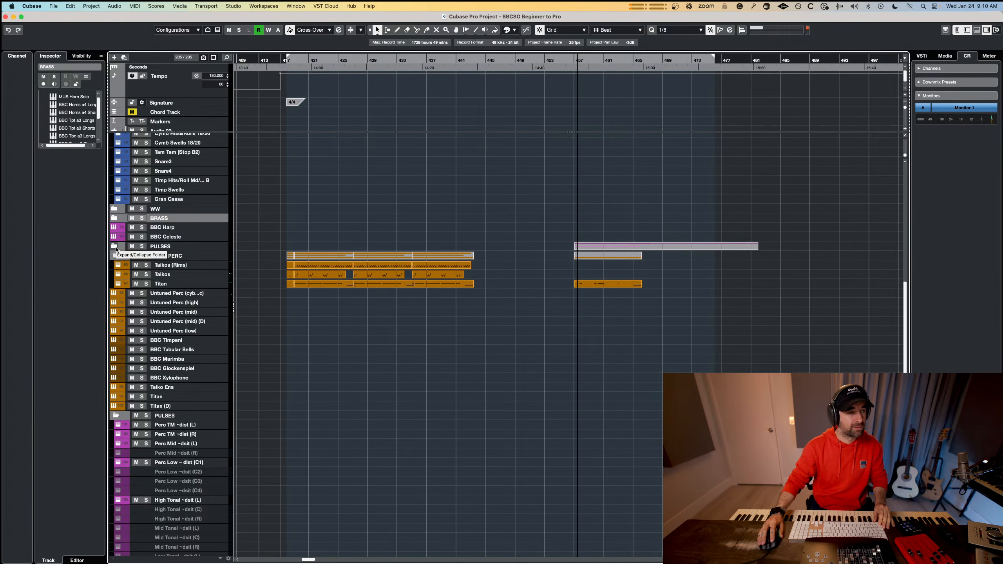
left_click(115, 247)
left_click(115, 246)
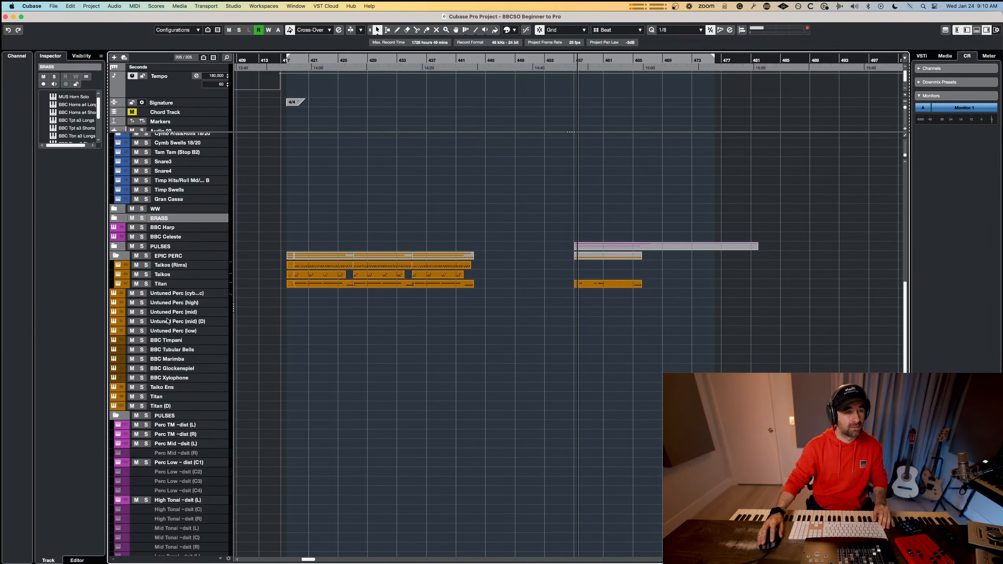
Remove the duplicate PULSES folder below Titan (D) together with all its tracks through the last muted guitar track.
left_click(188, 418)
scroll(189, 418, "down", 10)
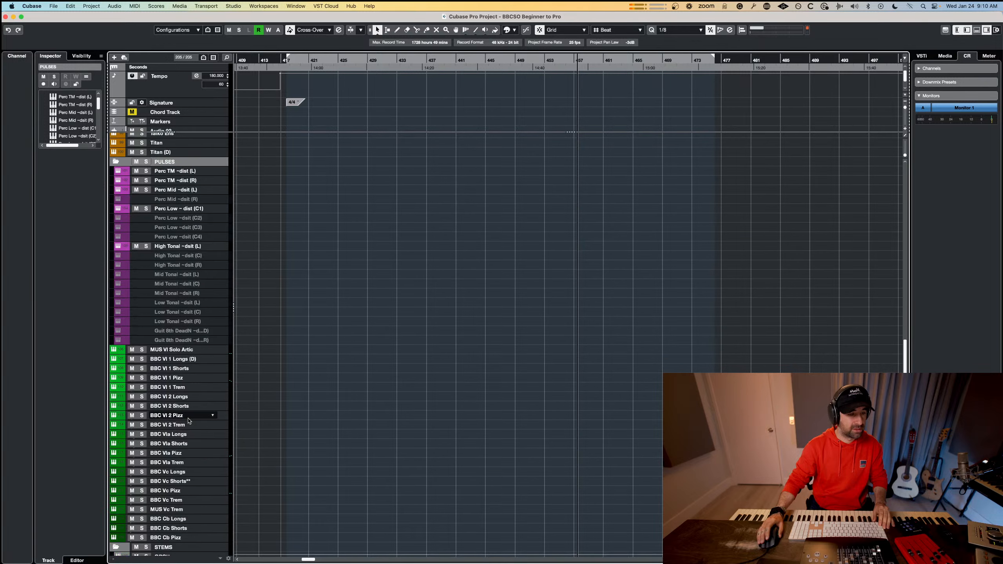
left_click(197, 340, "shift")
right_click(197, 340)
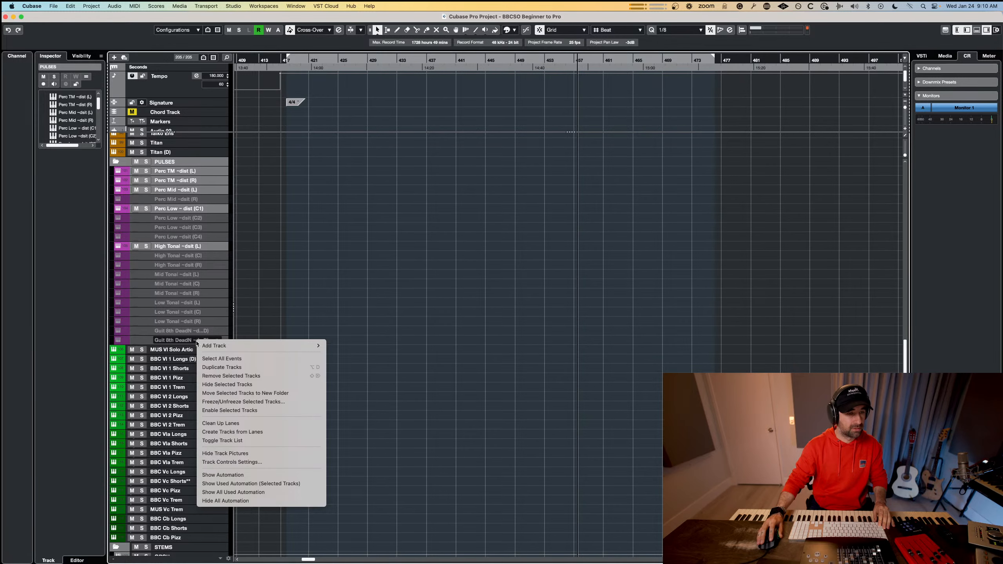
left_click(251, 375)
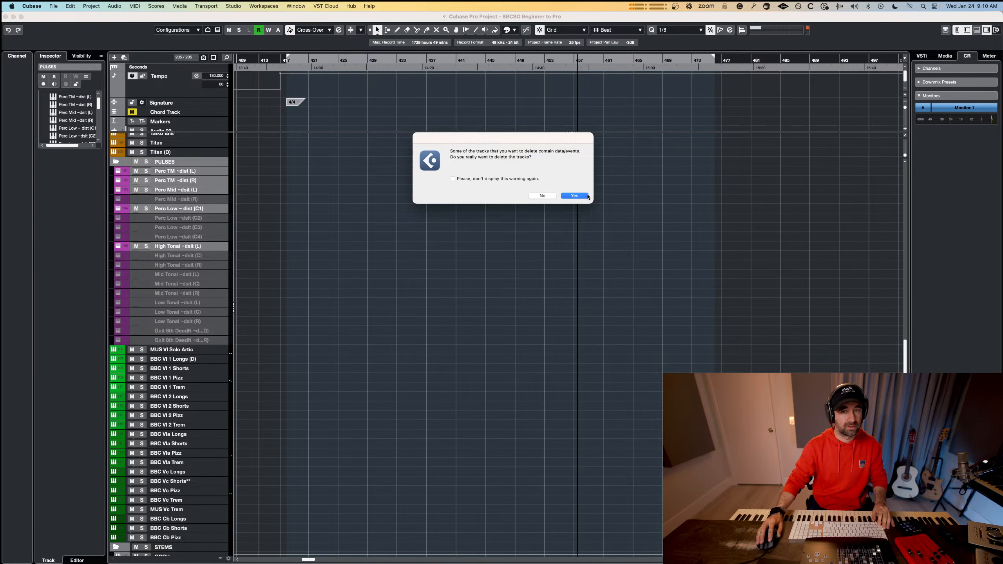
left_click(574, 196)
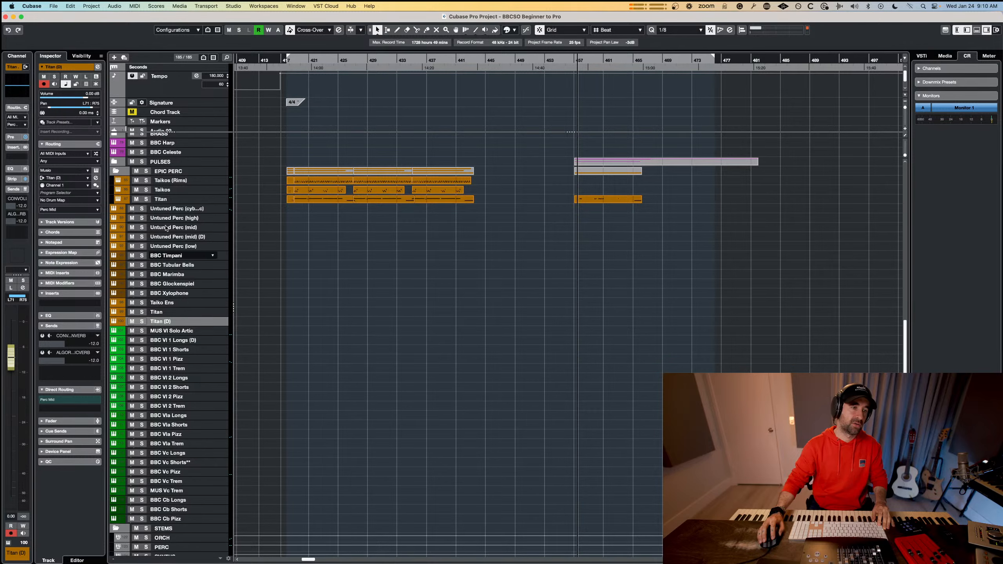
Move the loose Titan, Titan (D) and Taiko Ens tracks into the EPIC PERC folder after Taikos, with Taiko Ens first.
left_click(162, 313)
left_click(162, 321, "shift")
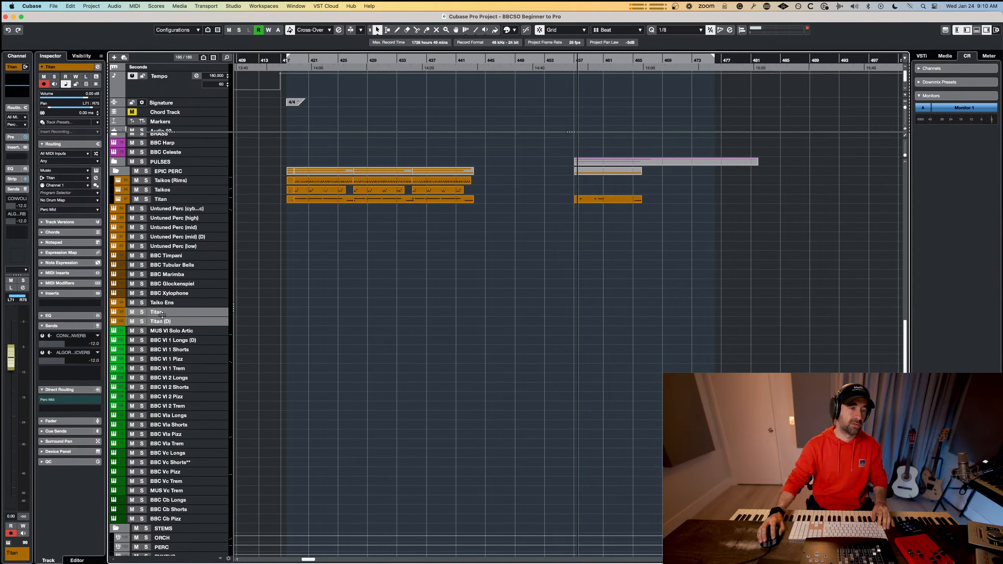
left_click_drag(168, 285, 180, 210)
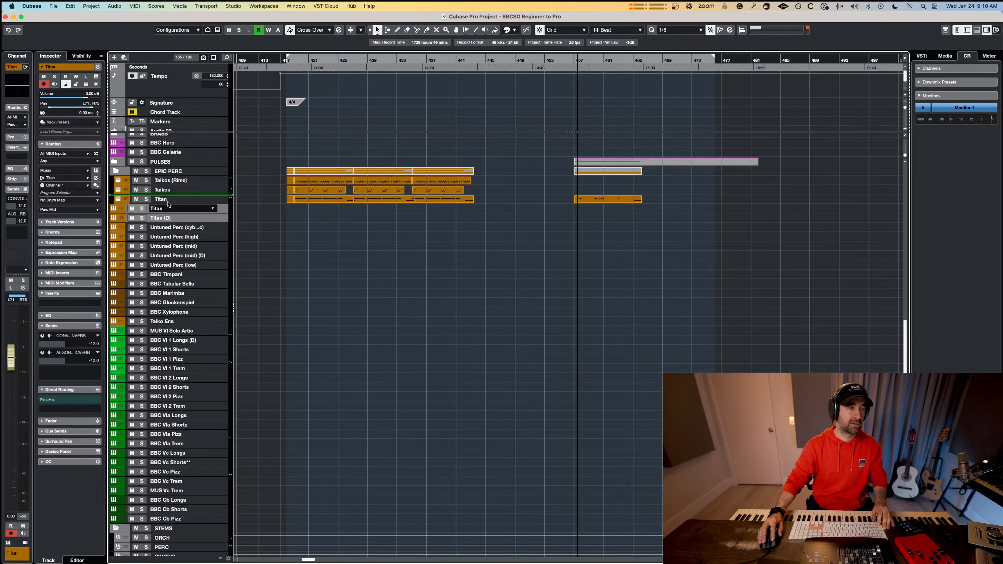
left_click_drag(168, 204, 168, 203)
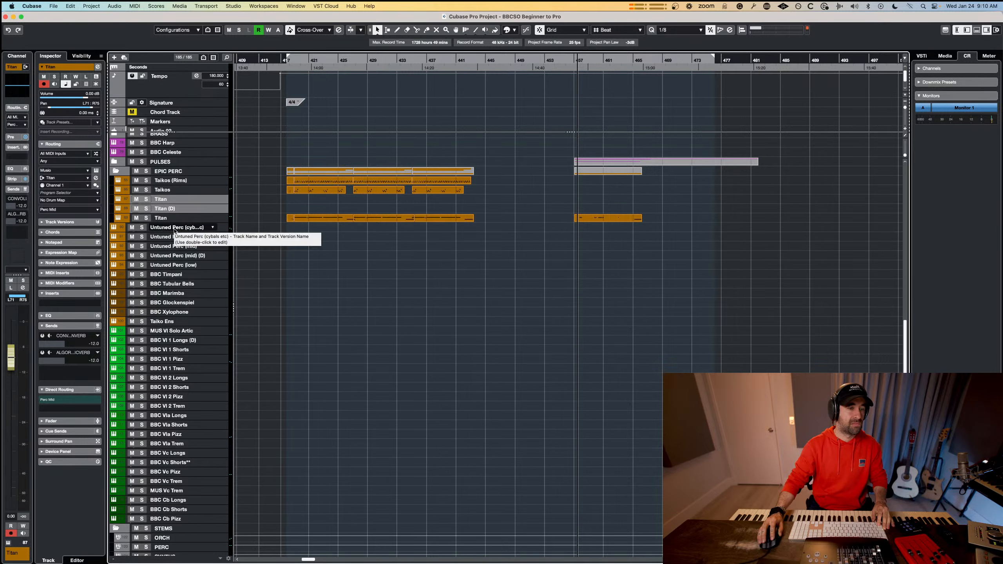
left_click(175, 229)
left_click_drag(165, 324, 177, 198)
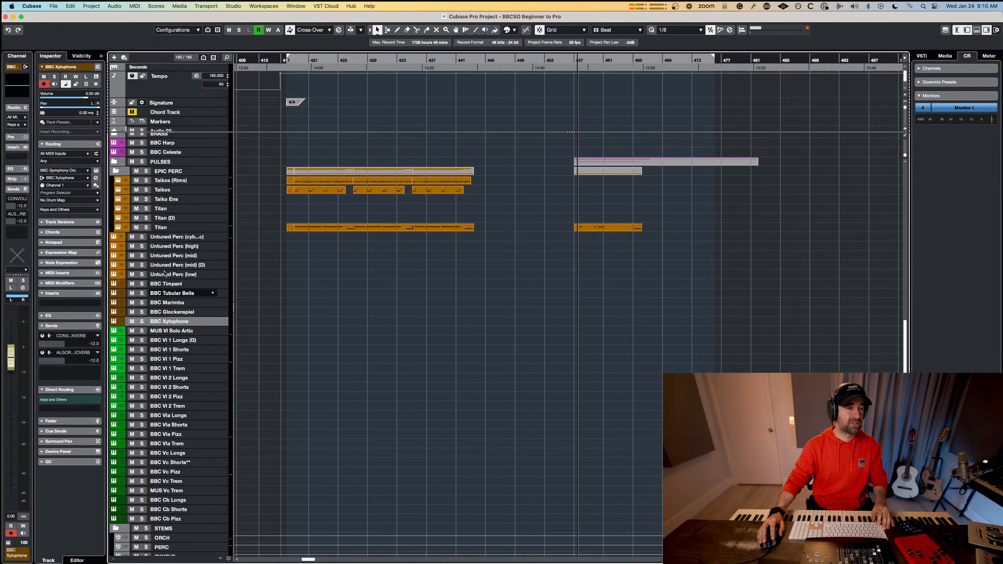
Add a folder track named ORCHESTRAL PERC at the Untuned Perc (cymbals etc) track.
right_click(168, 238)
mouse_move(198, 245)
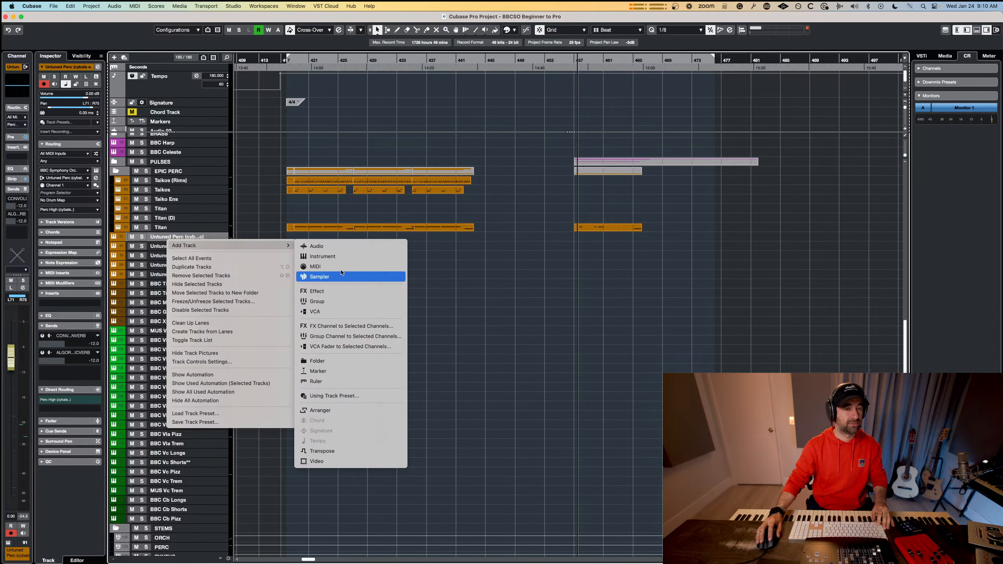
left_click(330, 361)
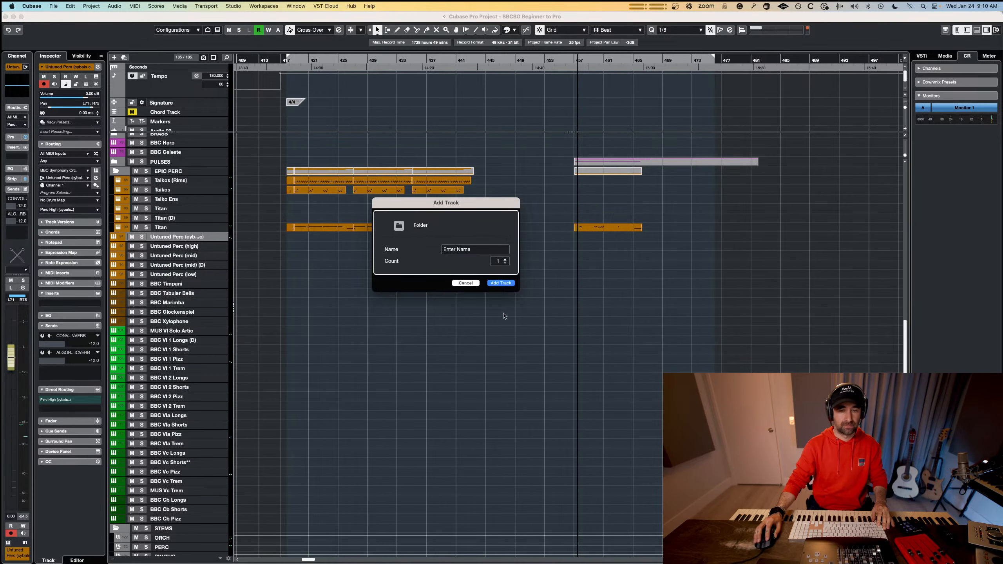
left_click(462, 249)
type("ORCHESTRAL PER")
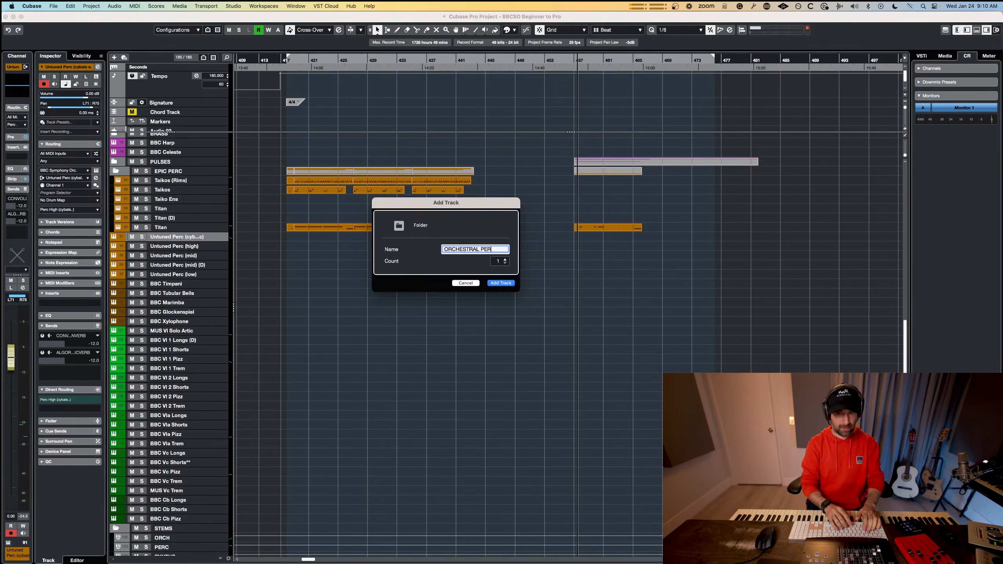
type("C")
key("Return")
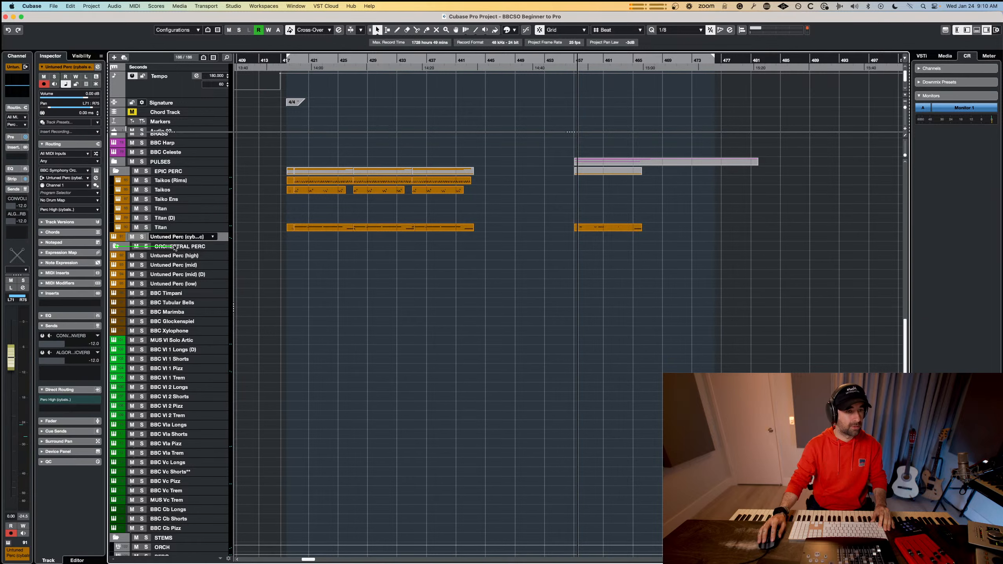
Place ORCHESTRAL PERC above the first Untuned Perc track and move the tracks from there through BBC Xylophone into it.
left_click_drag(174, 247, 174, 248)
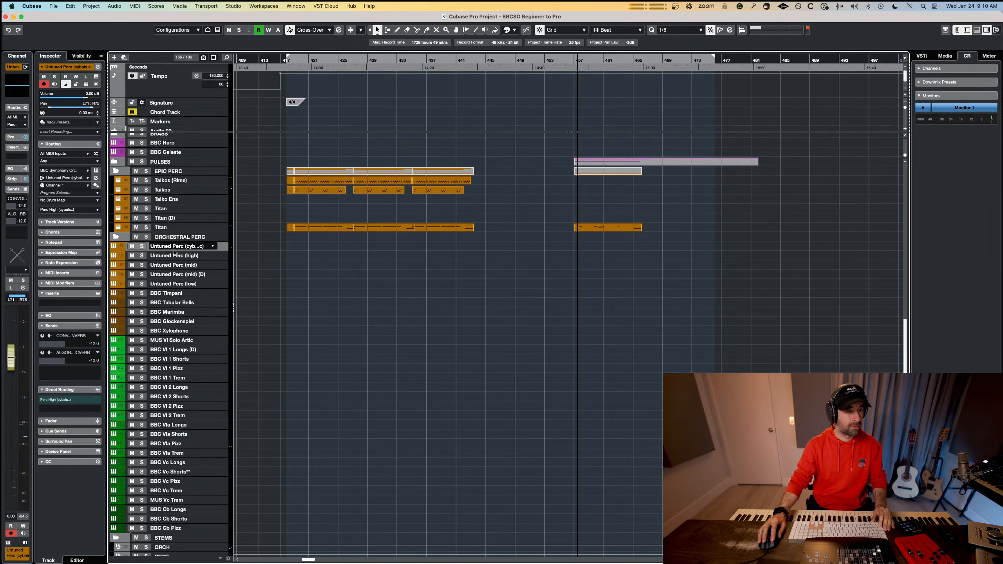
left_click(178, 332, "shift")
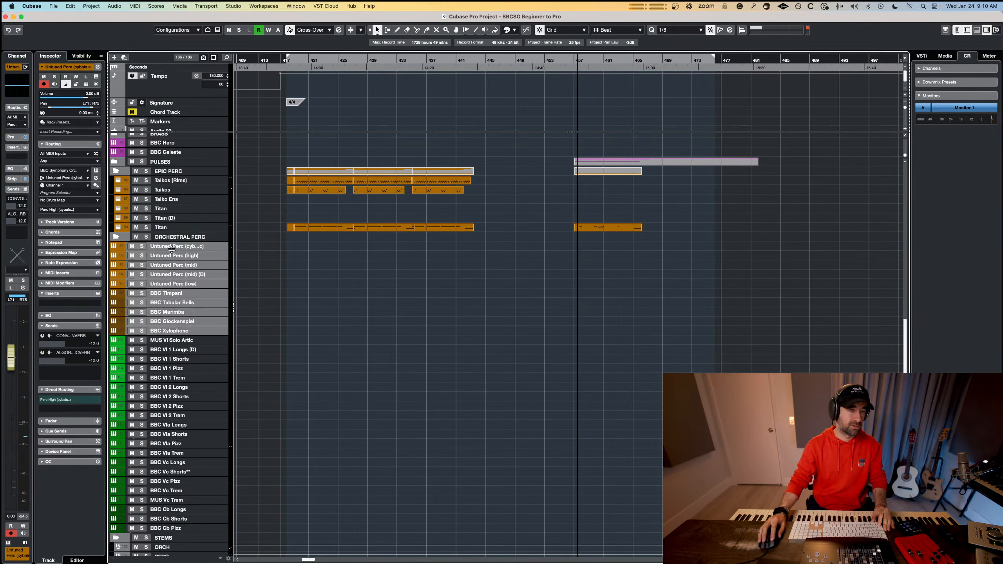
left_click_drag(174, 243, 174, 241)
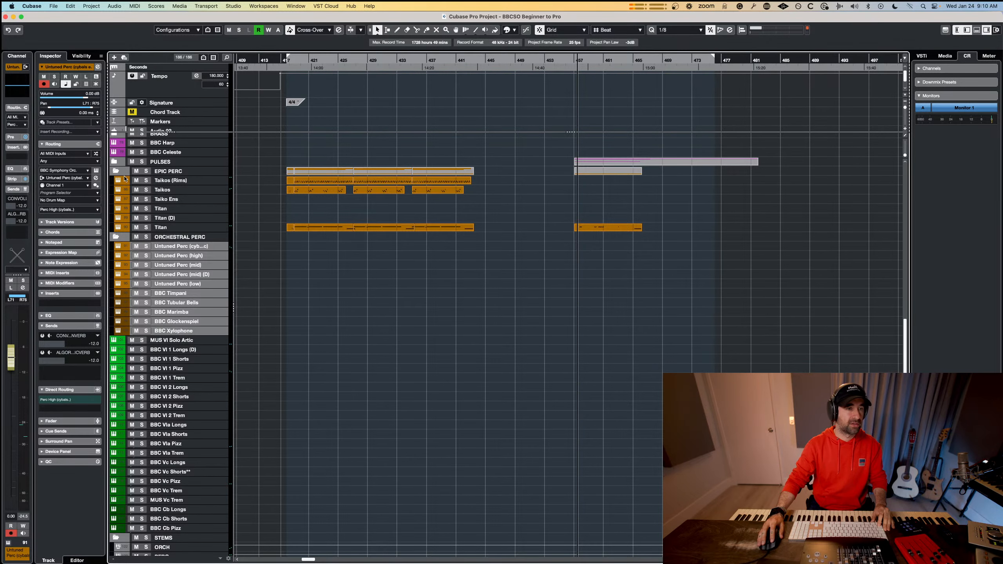
Collapse the EPIC PERC, ORCHESTRAL PERC, BASIC PERC, BASIC STR and SKETCHING folders.
left_click(116, 171)
left_click(116, 180)
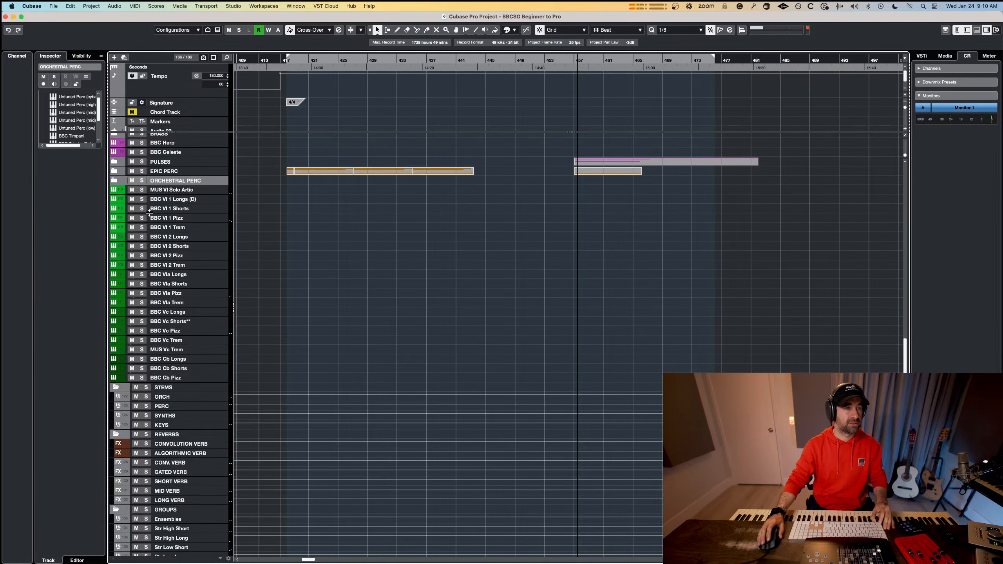
scroll(152, 217, "up", 5)
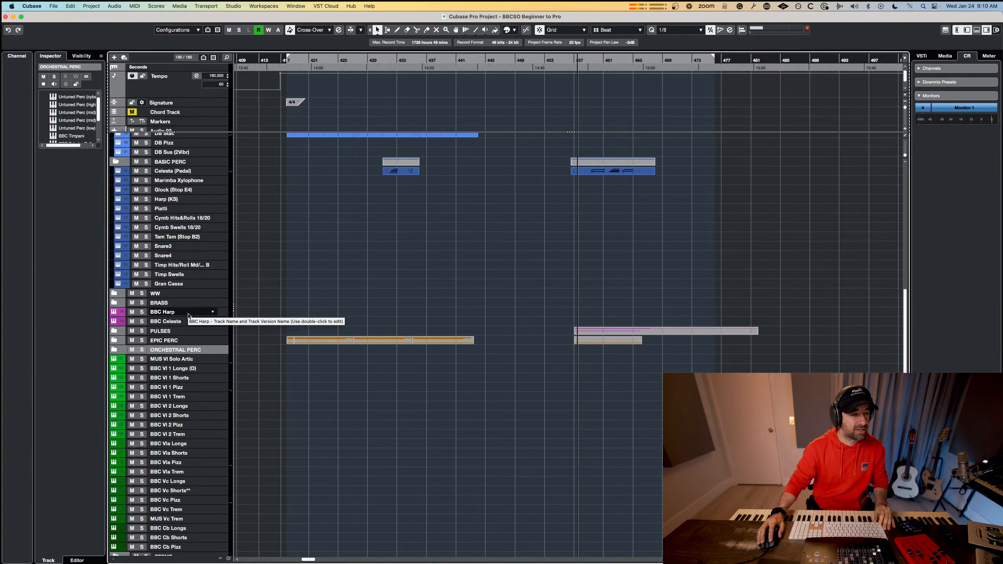
double_click(193, 350)
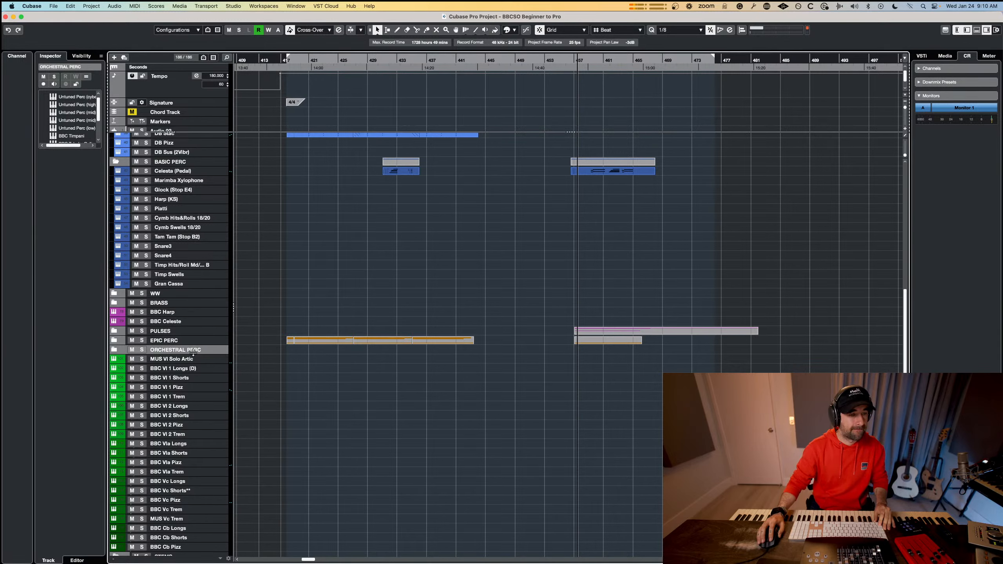
left_click(118, 162)
scroll(153, 217, "up", 5)
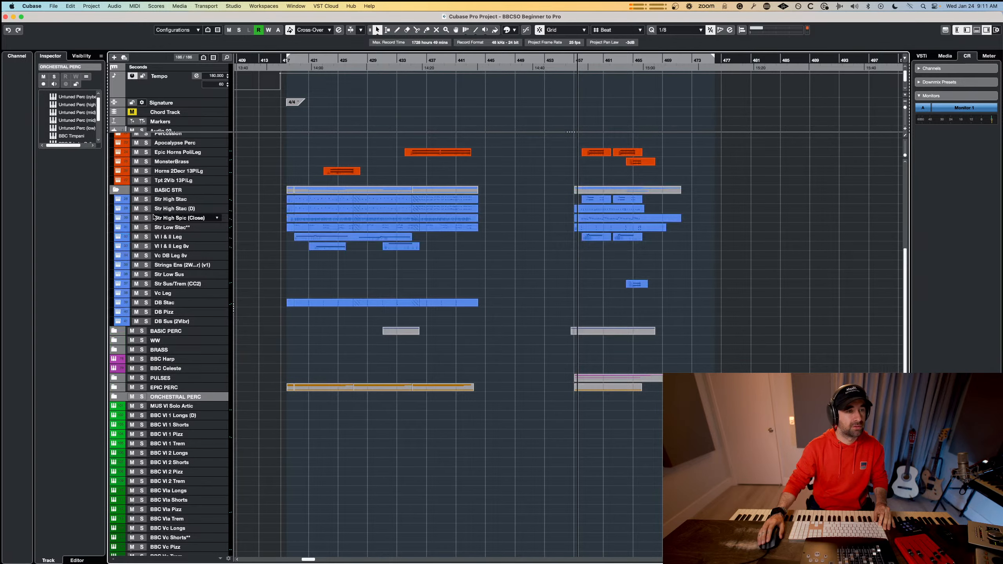
left_click(115, 190)
scroll(144, 222, "up", 5)
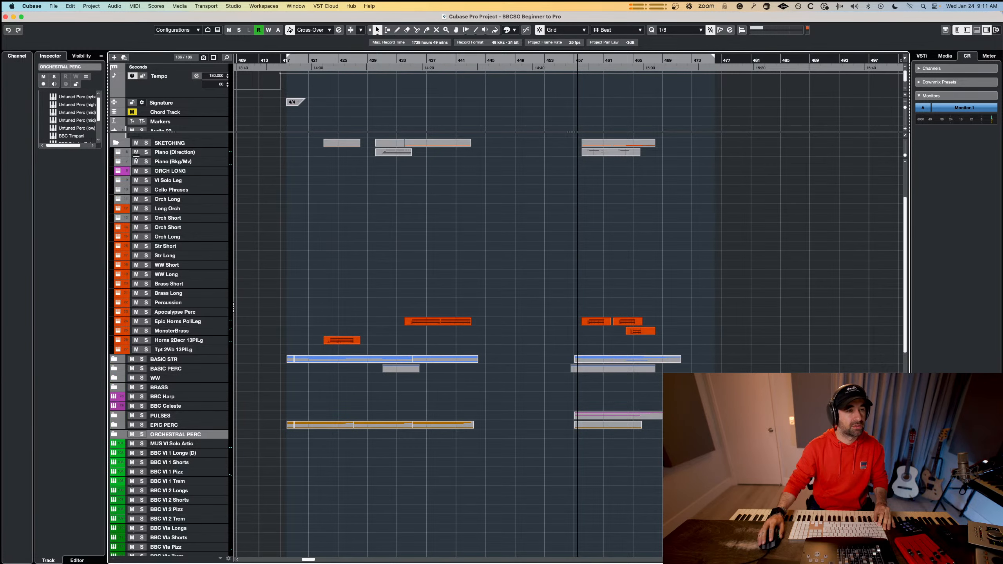
left_click(122, 144)
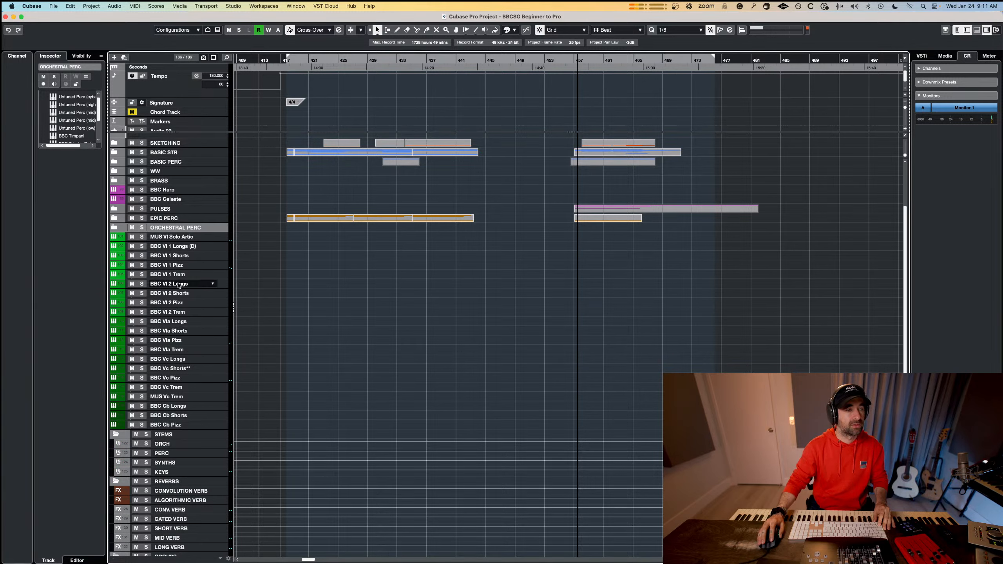
Add a folder track named STR and place it directly above the MUS VI Solo Artic track.
right_click(178, 236)
mouse_move(242, 238)
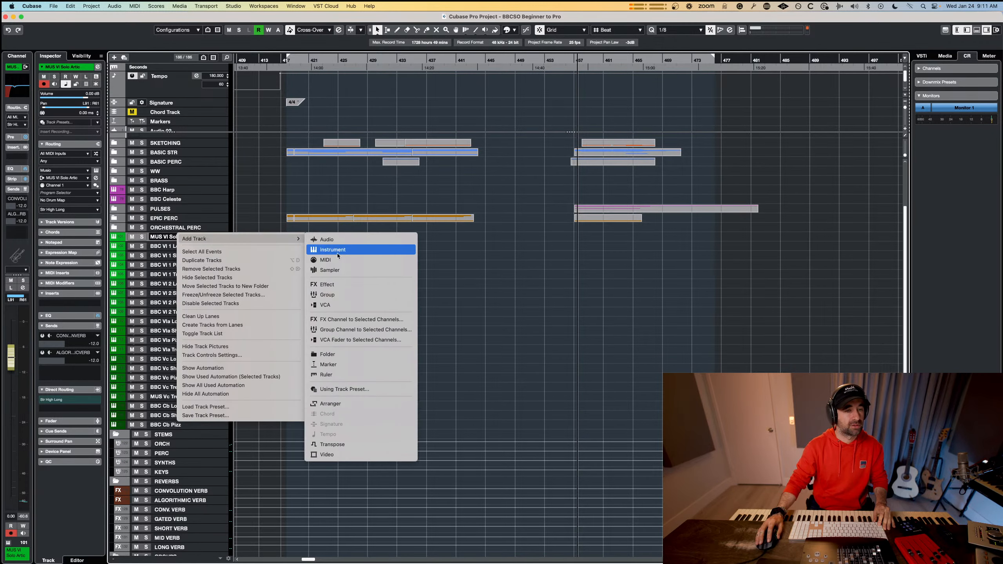
left_click(332, 354)
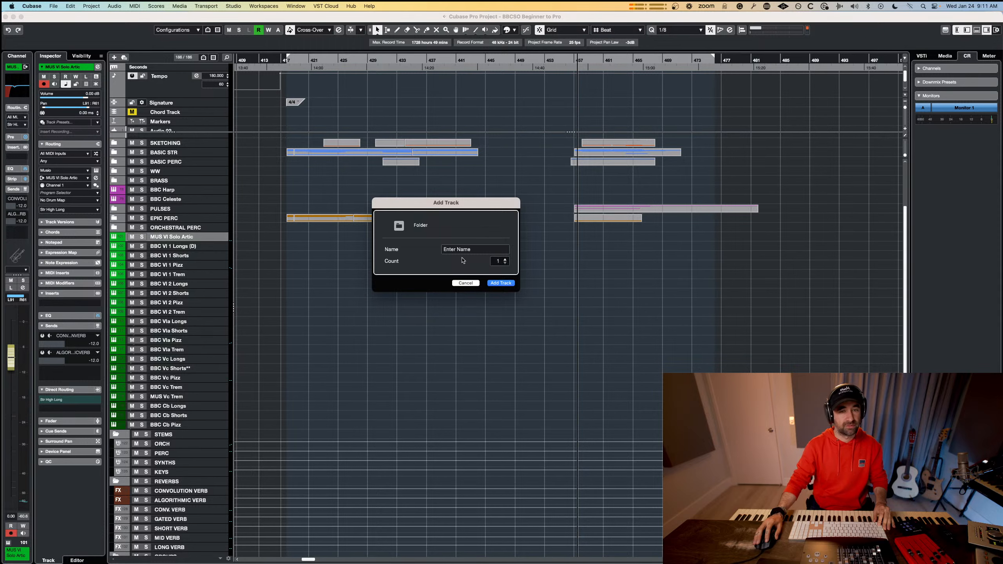
type("STR")
key("Return")
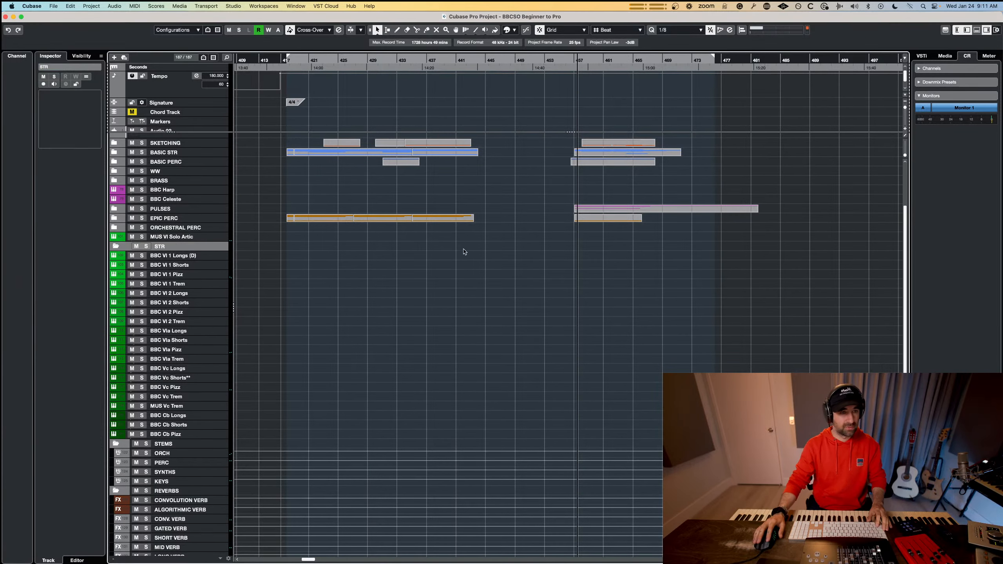
left_click_drag(179, 245, 179, 237)
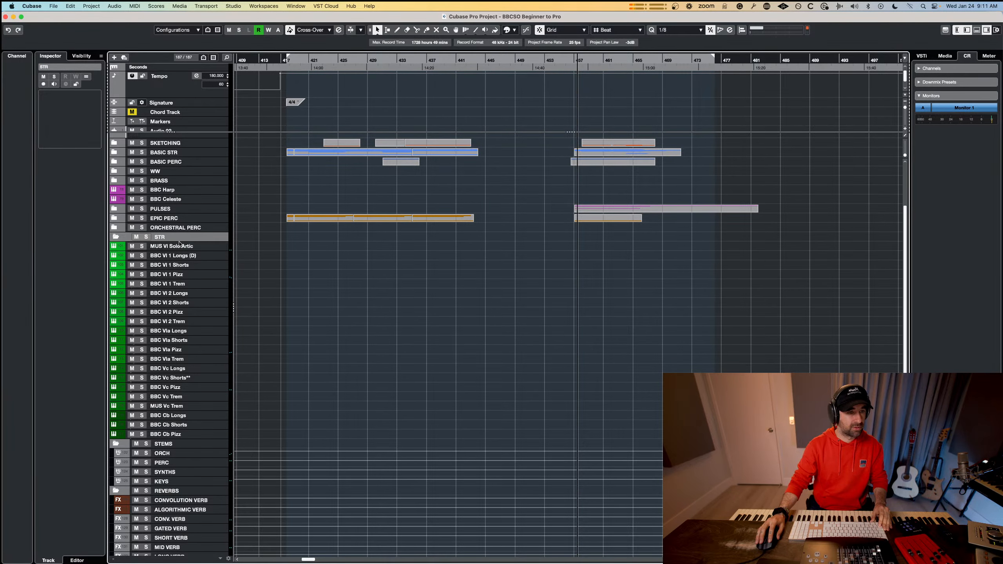
Move all string tracks from MUS VI Solo Artic through BBC Cb Pizz into the STR folder.
left_click(182, 249)
left_click(174, 434, "shift")
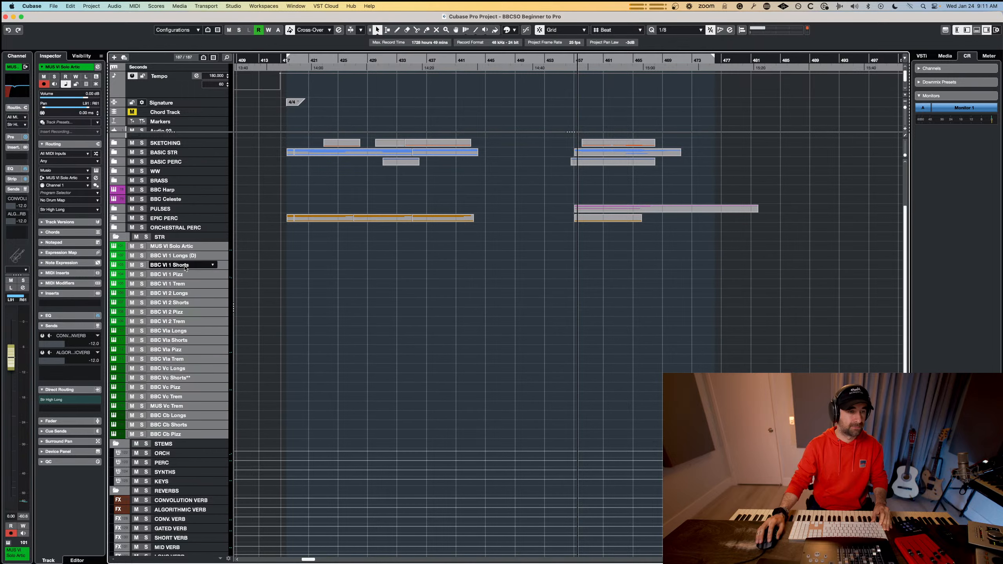
left_click_drag(171, 247, 157, 240)
Expand BASIC STR and record a repeated-note MIDI part on MUS VI Solo Artic, from about bar 418 to bar 433.
left_click(179, 246)
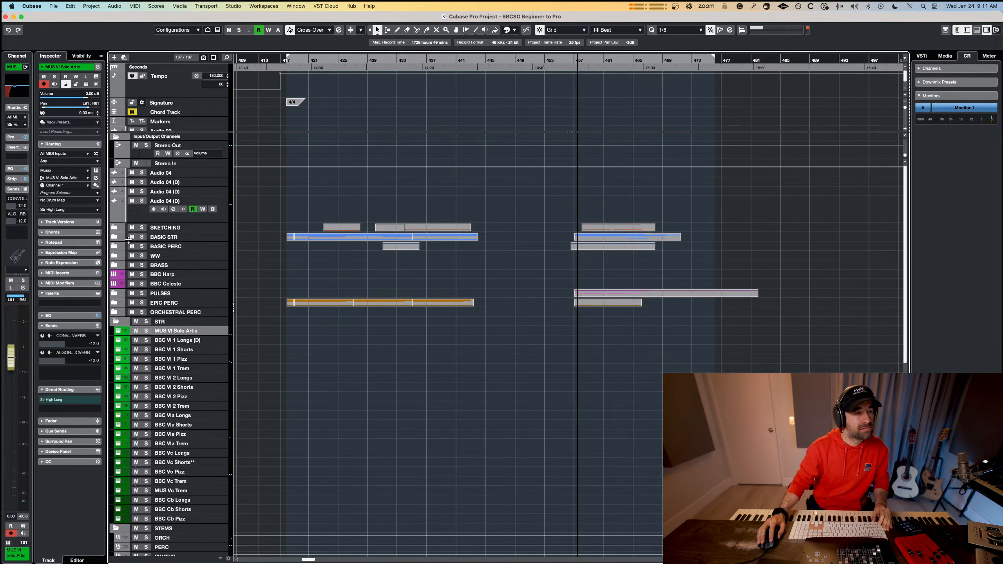
left_click(116, 238)
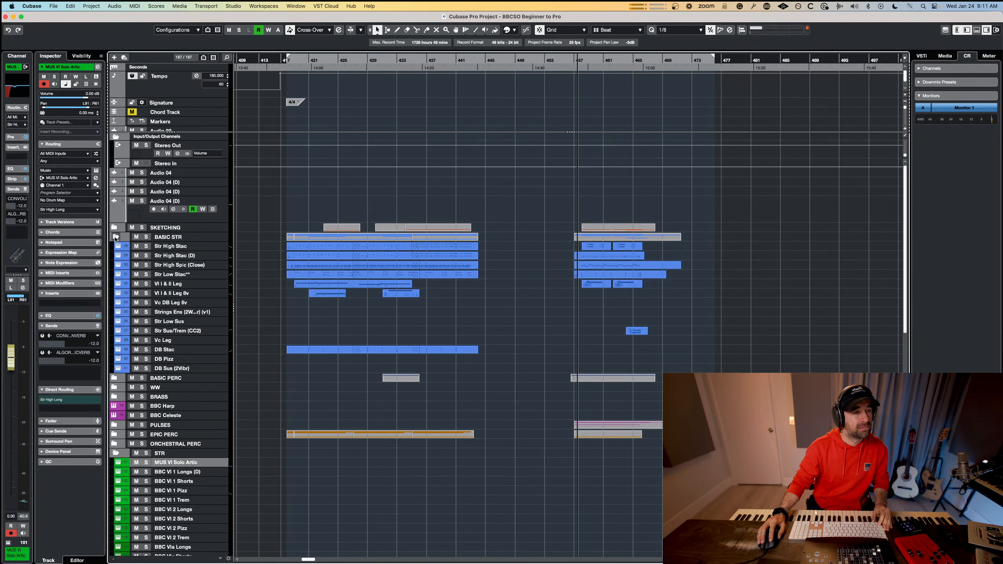
left_click(296, 57)
left_click(294, 59)
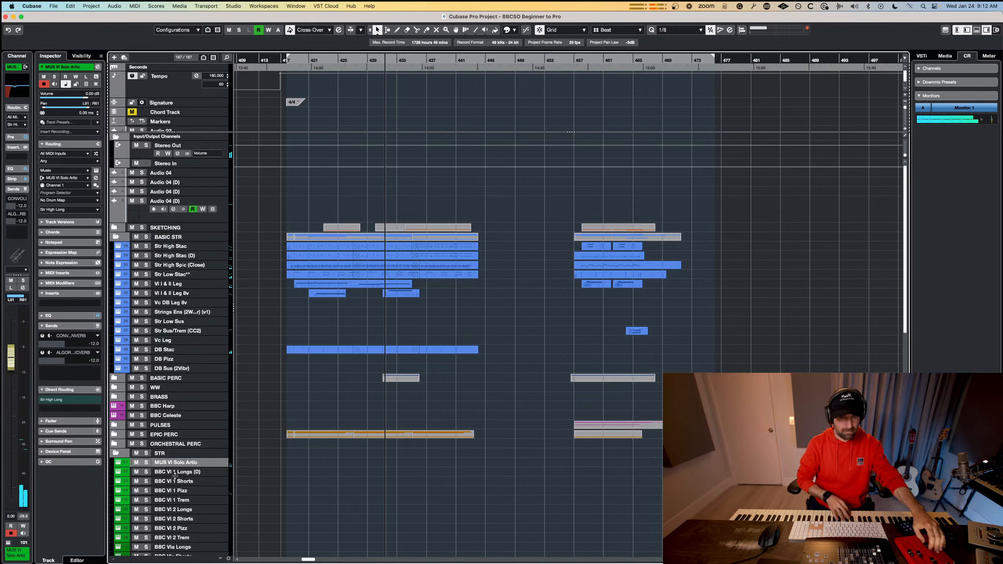
key("space")
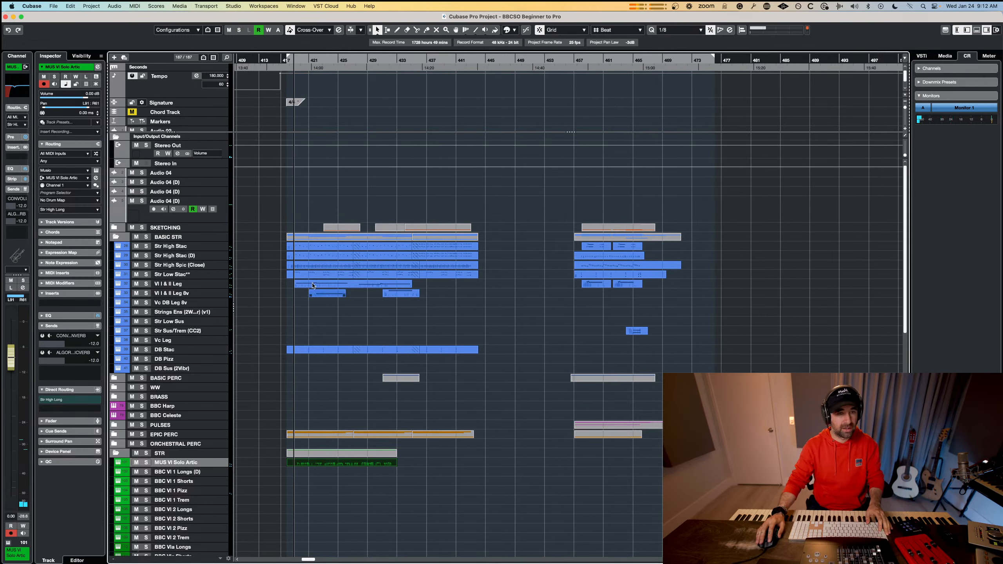
left_click(315, 267)
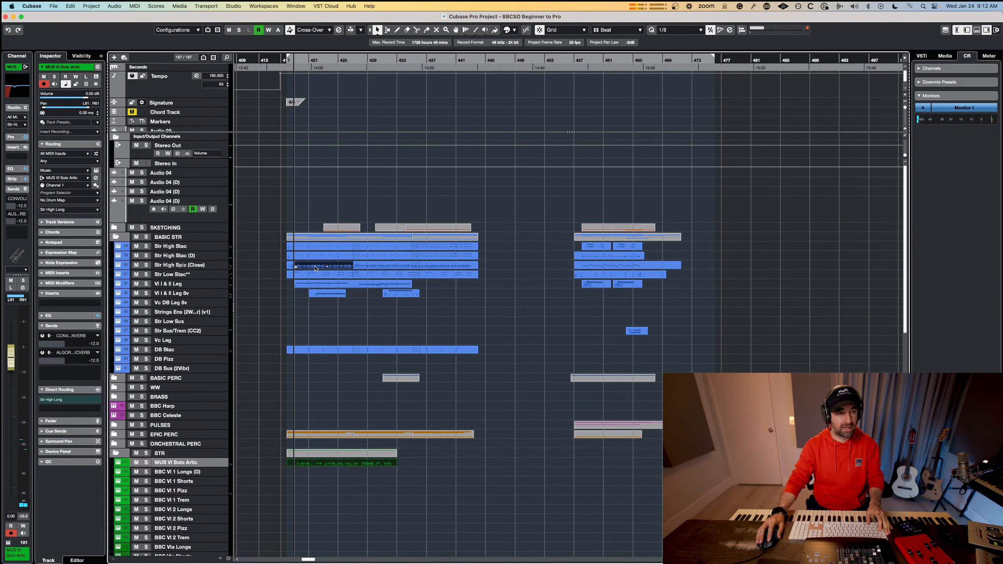
double_click(316, 465)
scroll(273, 246, "left", 5)
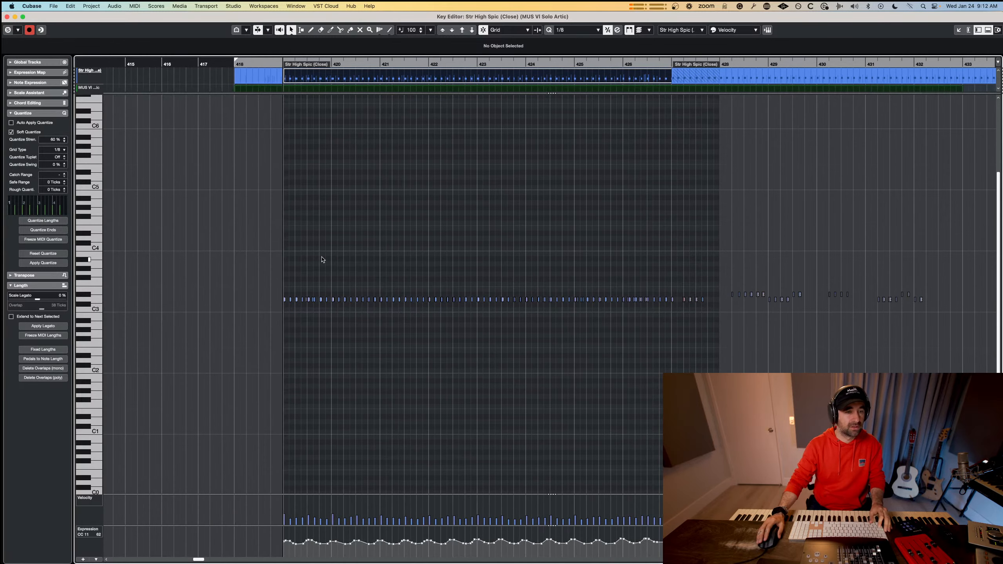
scroll(336, 259, "up", 5)
key("Escape")
left_click(357, 419)
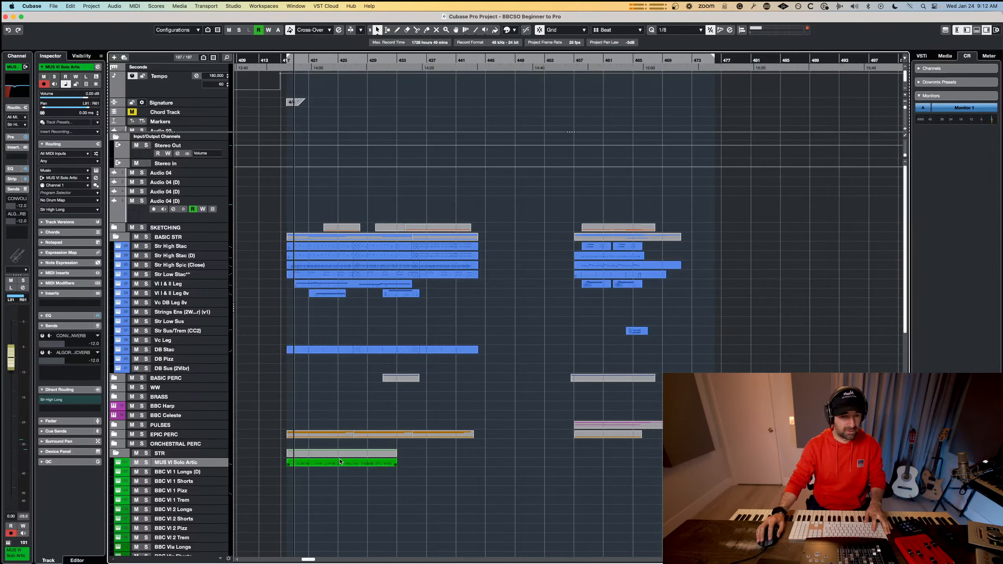
Open only the MUS VI Solo Artic part in the Key Editor and quantize its opening notes in bars 419 and 420 to 1/8.
left_click(340, 463)
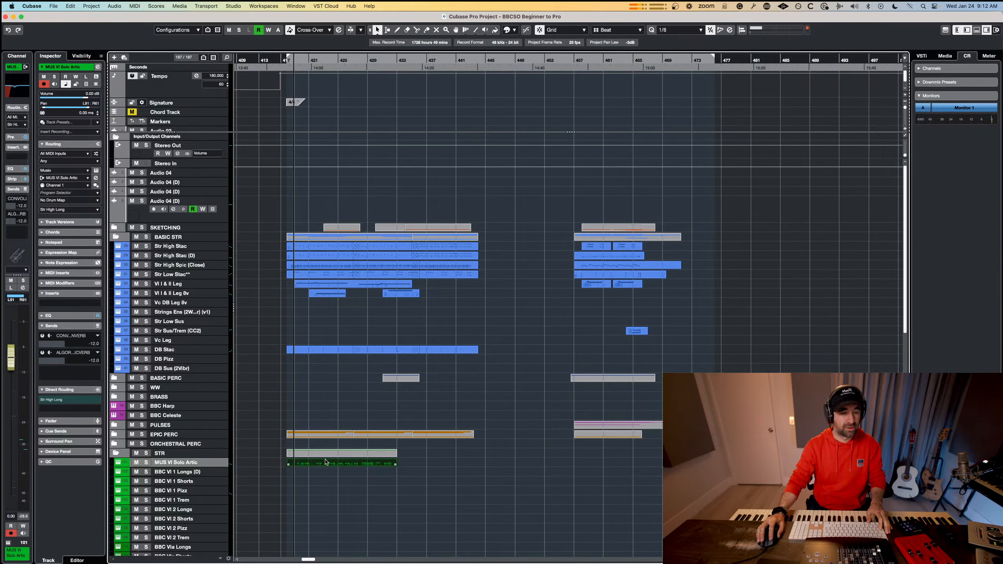
key("Return")
scroll(367, 255, "down", 2)
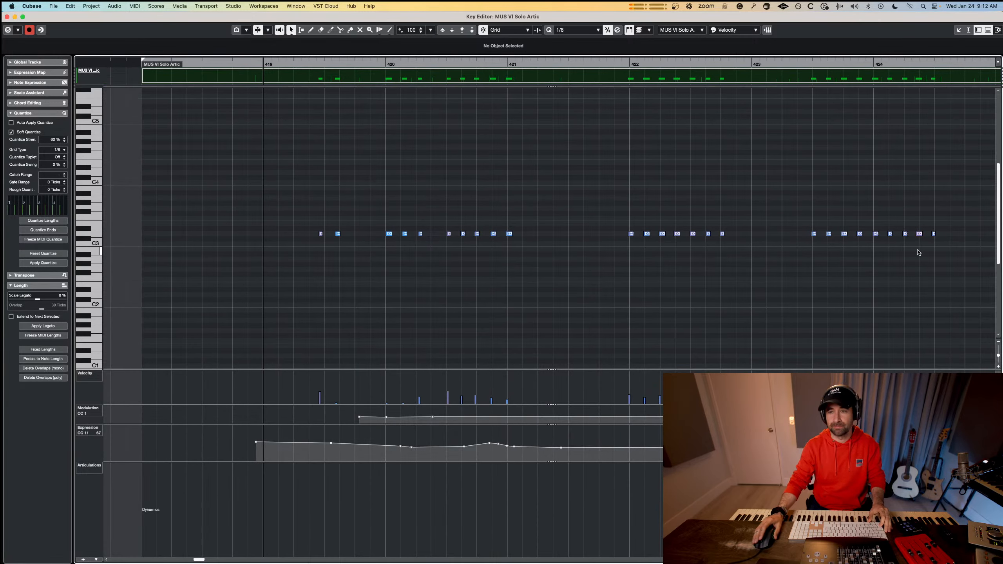
left_click_drag(292, 214, 344, 236)
left_click_drag(365, 220, 552, 273)
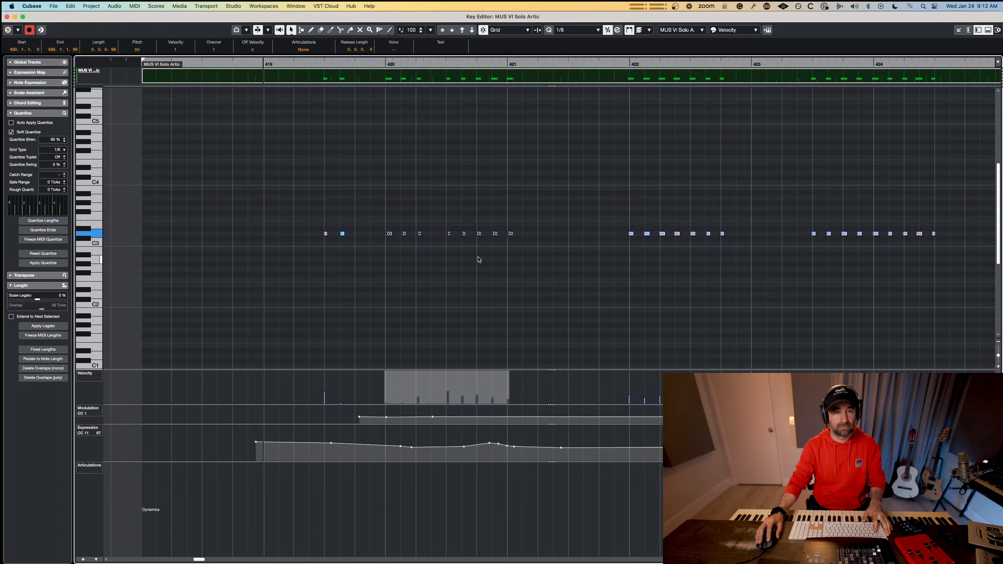
Audition the opening of the MUS VI Solo Artic part, turn off editor solo, and close the Key Editor.
key("space")
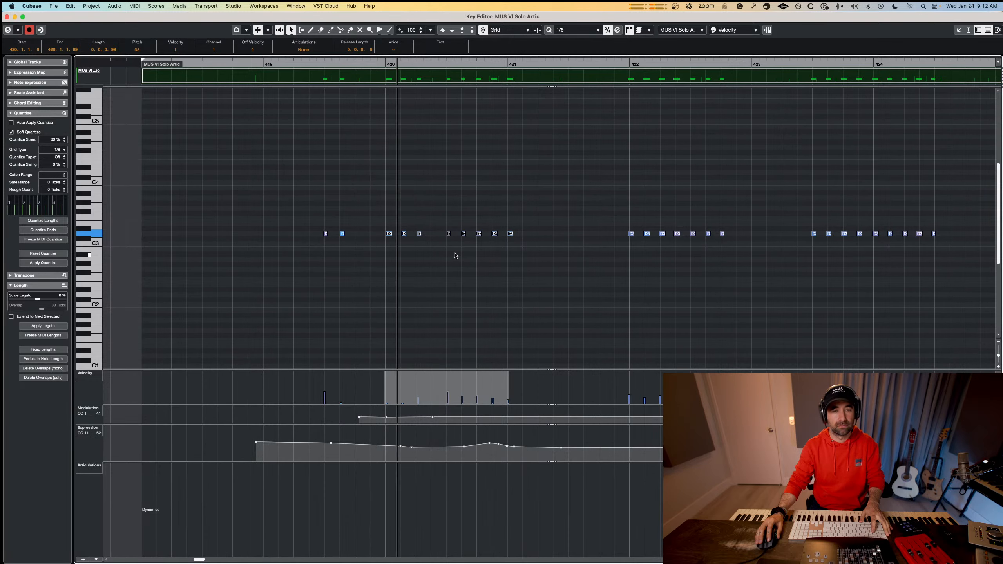
key("space")
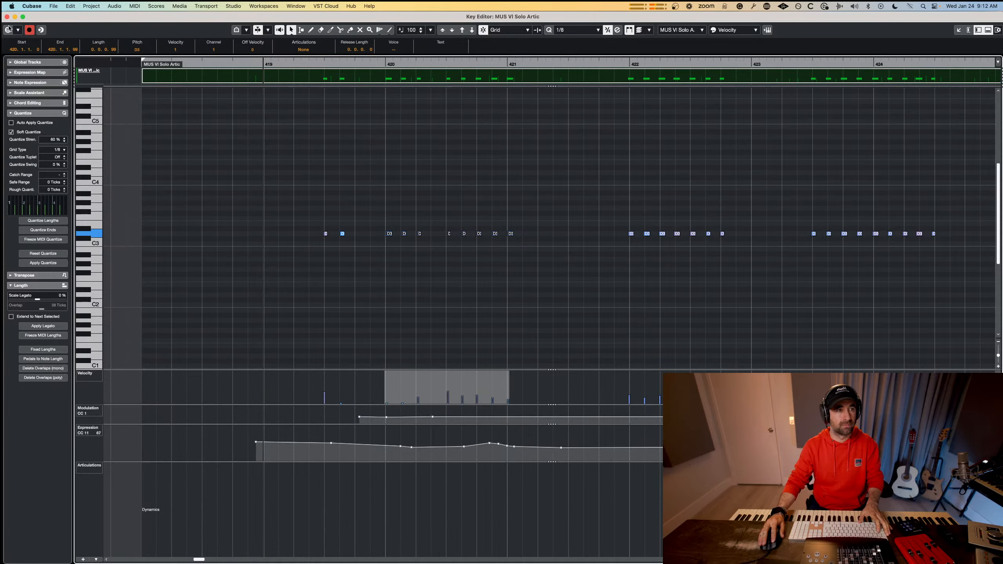
key("space")
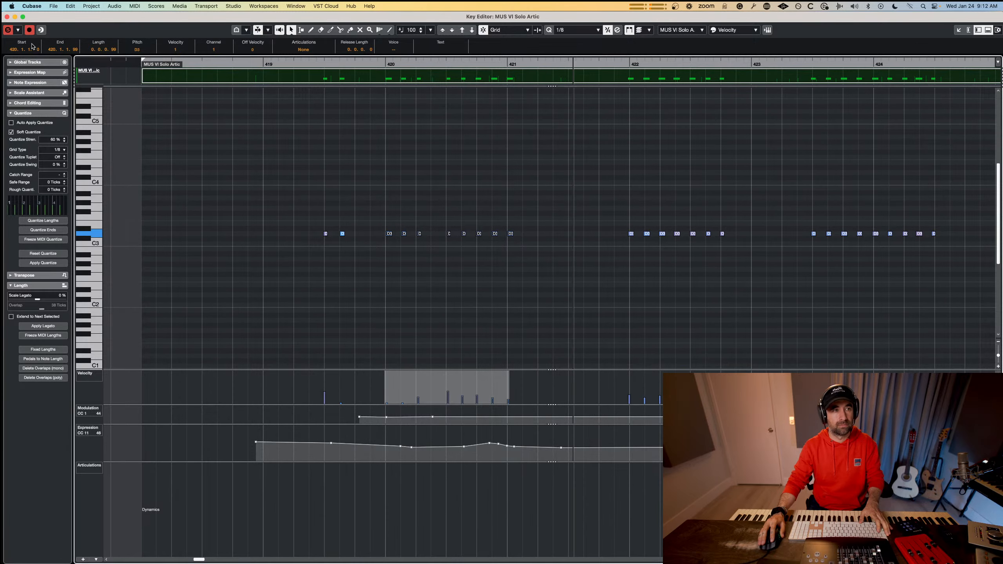
left_click(9, 32)
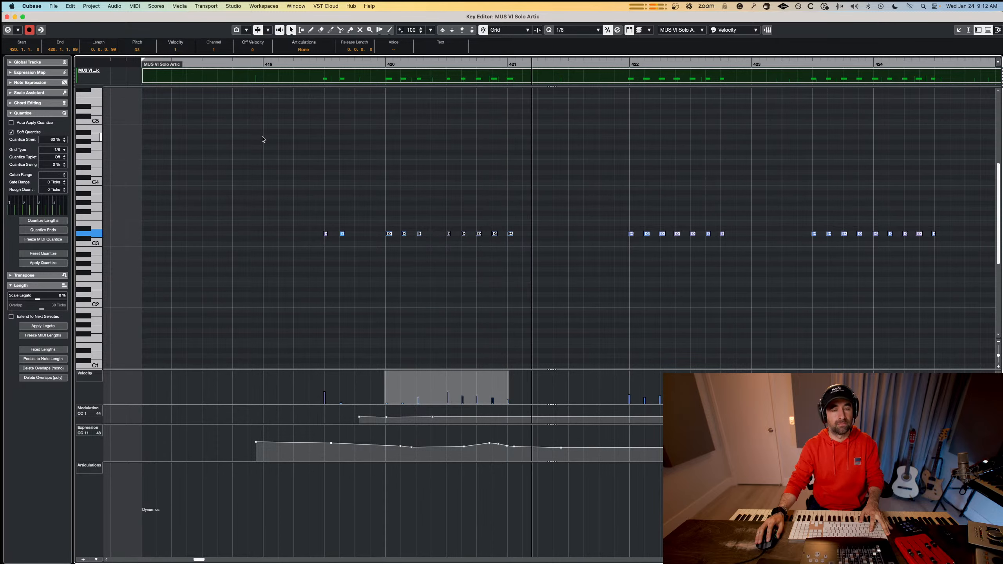
left_click(276, 136)
key("Escape")
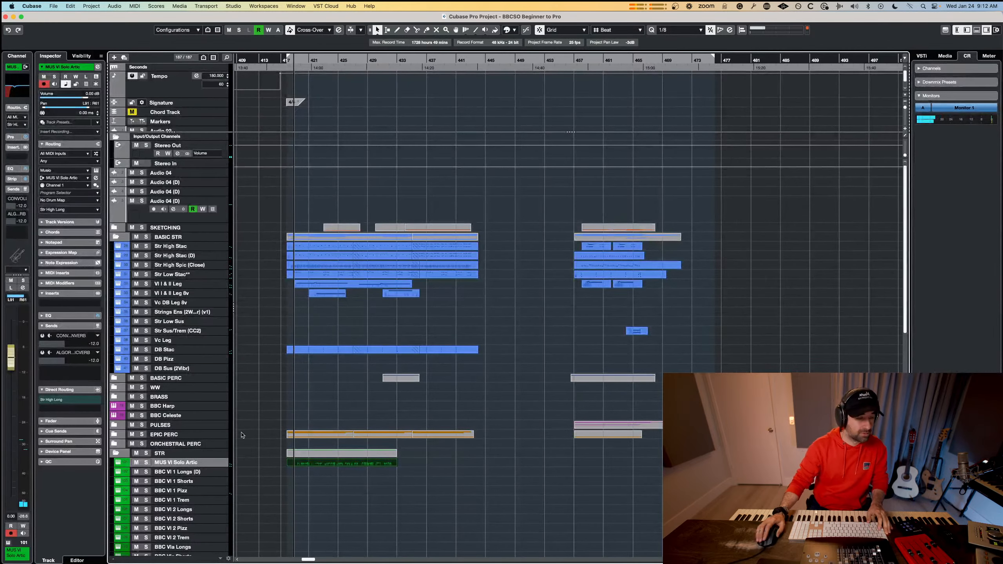
Collapse the STR and BASIC STR folders.
left_click(114, 454)
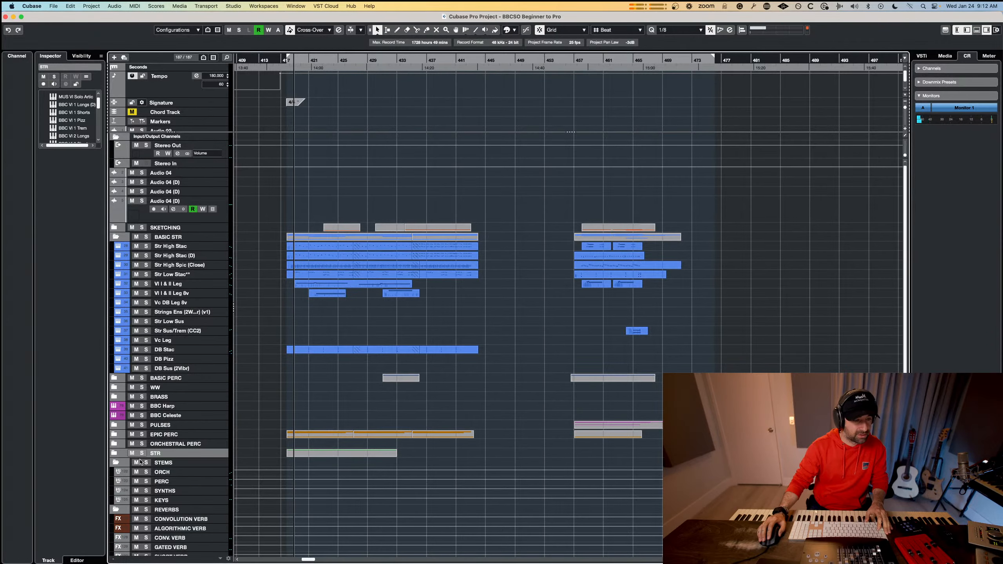
scroll(143, 521, "down", 6)
scroll(144, 519, "up", 6)
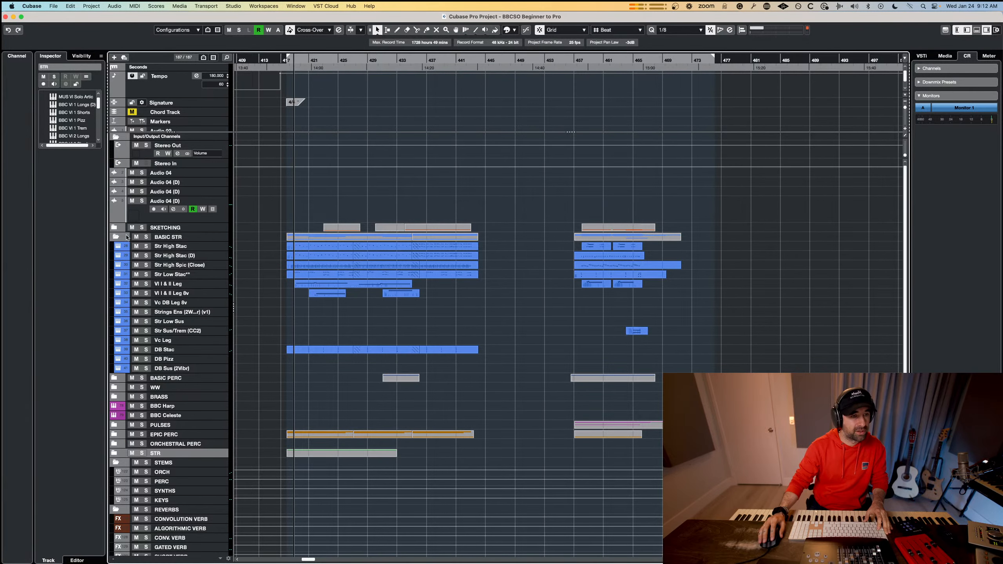
left_click(126, 237)
Reorder the instrument folders so STR follows BASIC PERC and WW comes after BRASS.
left_click(189, 228)
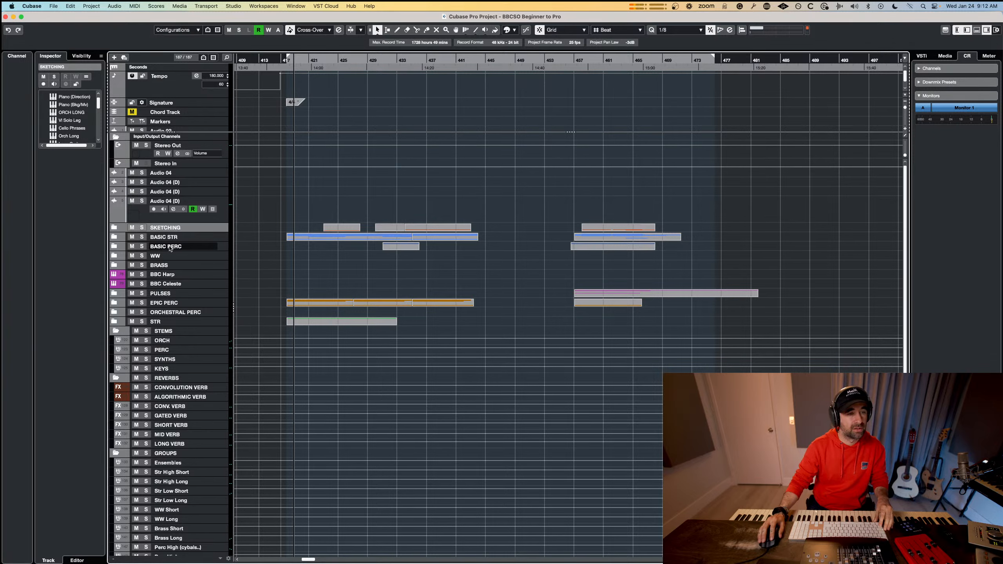
left_click(170, 249, "shift")
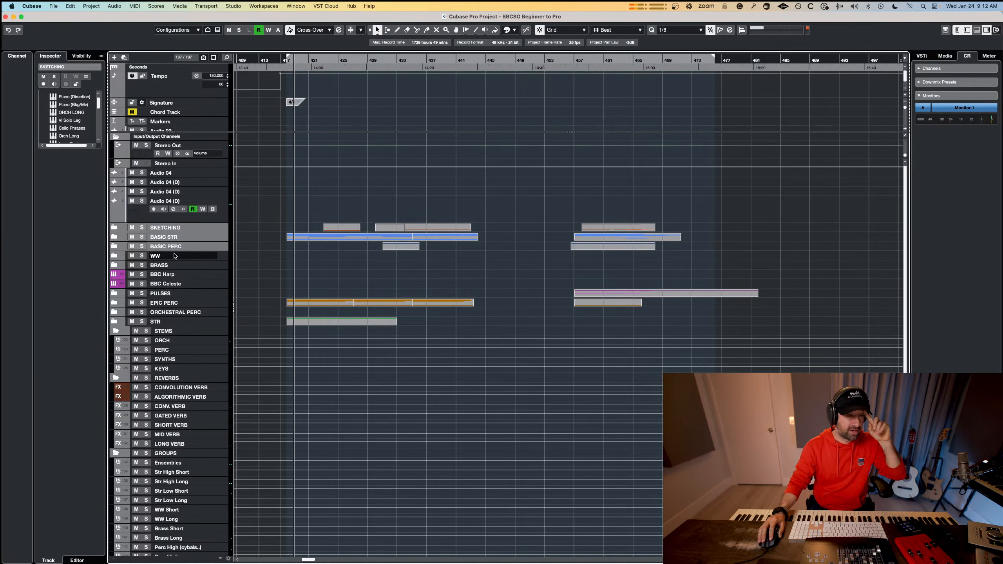
left_click_drag(168, 257, 172, 277)
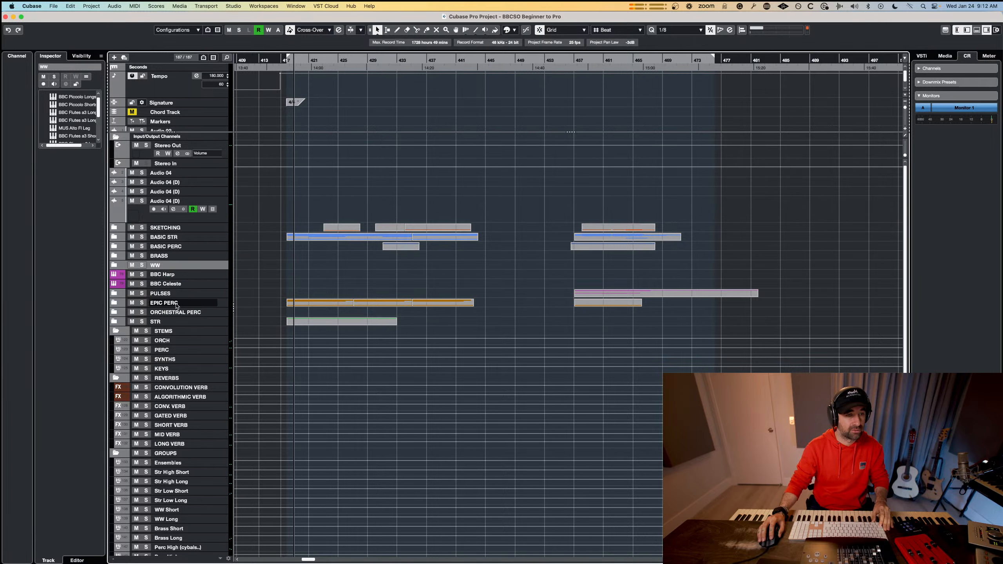
left_click_drag(166, 321, 174, 257)
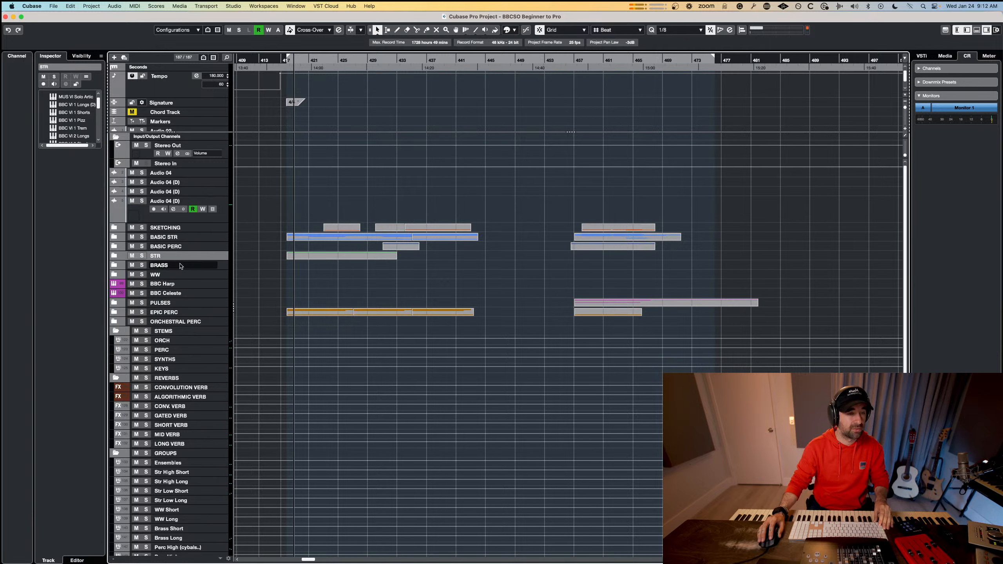
left_click(179, 285)
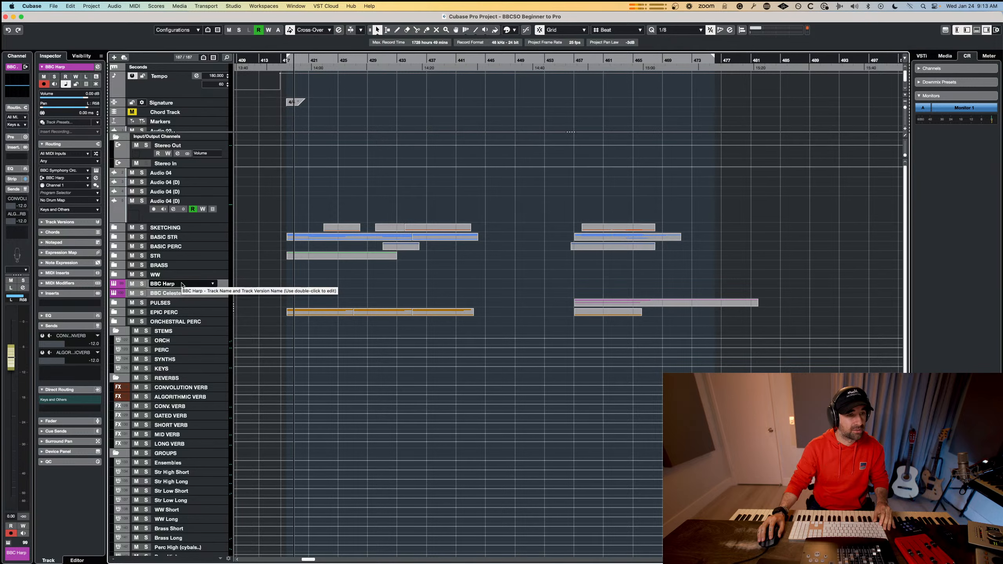
mouse_move(181, 286)
left_mouse_down()
mouse_move(182, 310)
mouse_move(183, 260)
left_mouse_up()
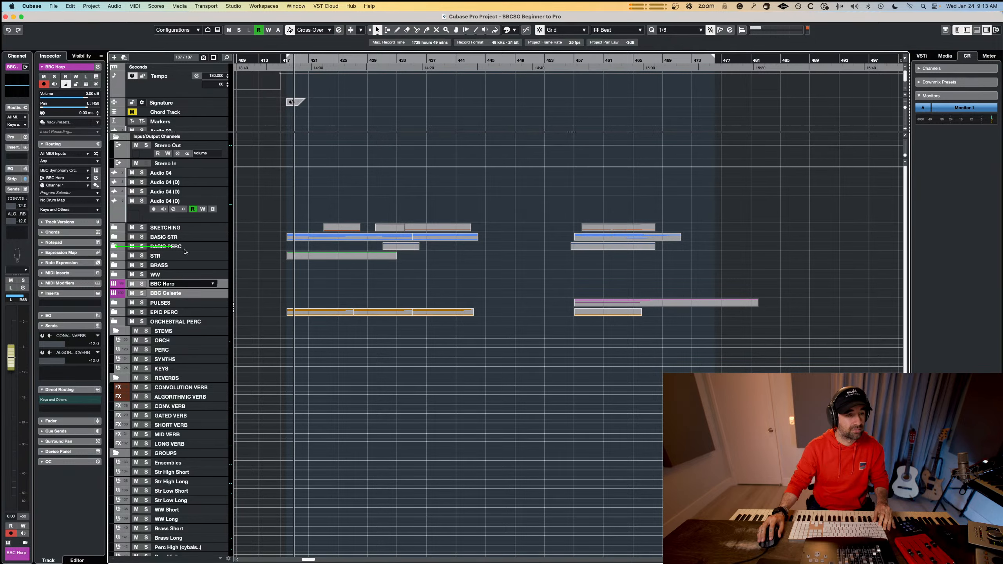
left_click_drag(180, 316, 184, 296)
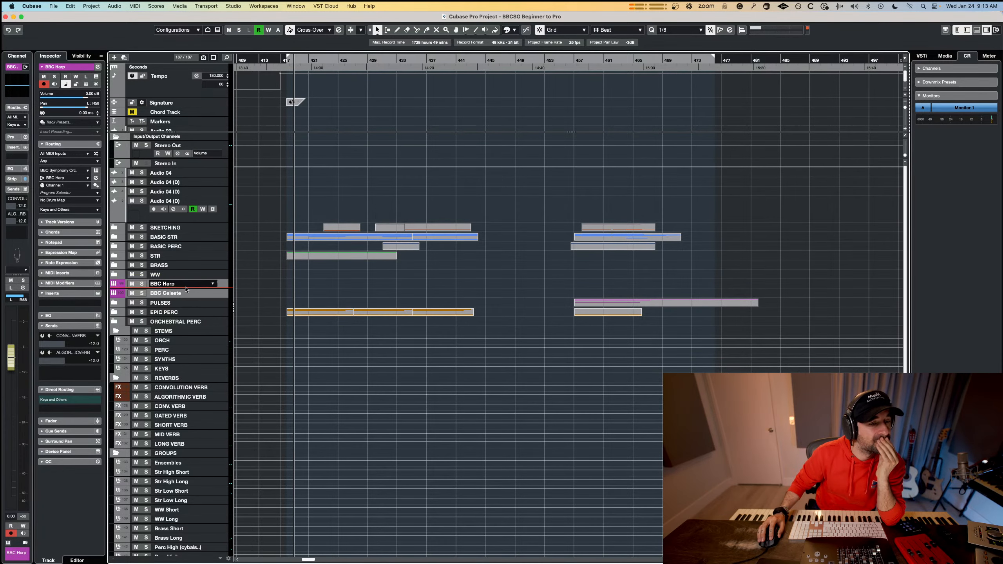
Review the tracks inside BASIC PERC, collapse it, and move BBC Harp and BBC Celeste into the ORCHESTRAL PERC folder.
left_click(114, 246)
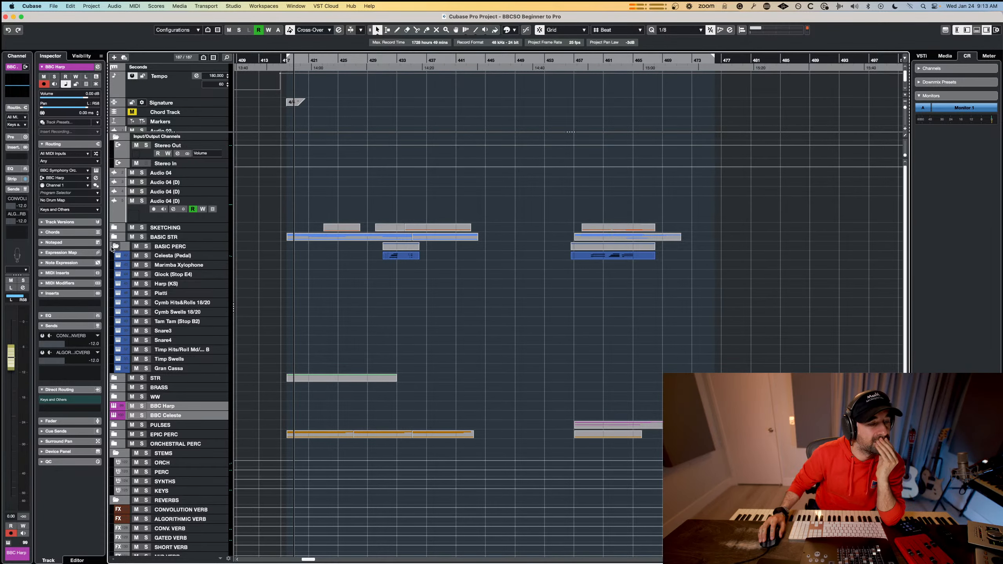
left_click(112, 247)
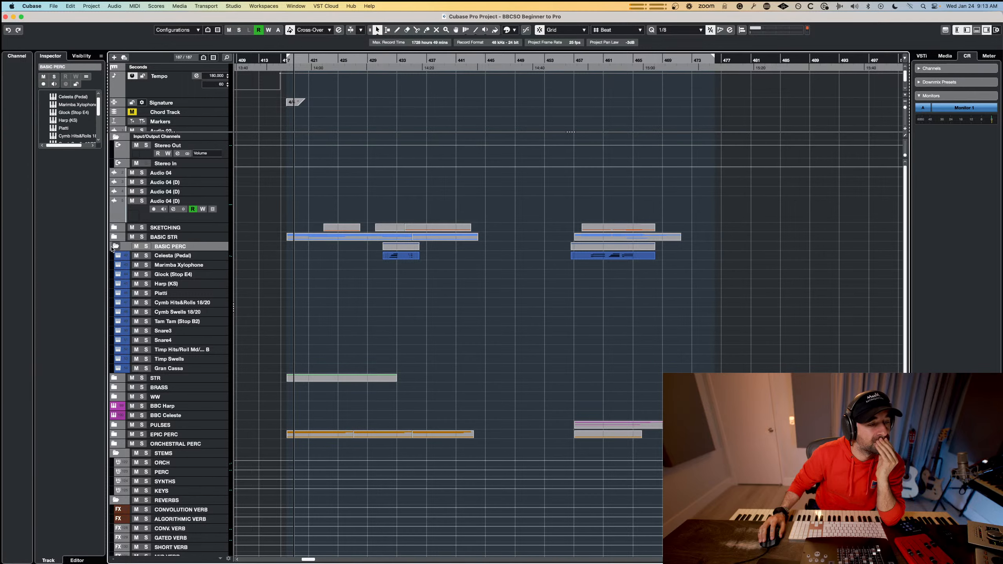
left_click(115, 247)
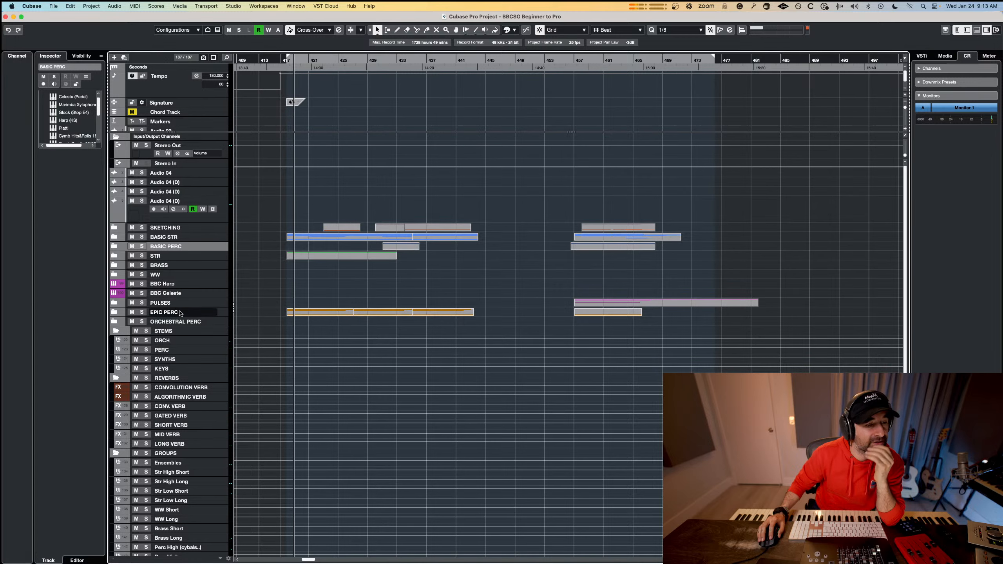
left_click(173, 285)
left_click_drag(174, 286, 176, 322)
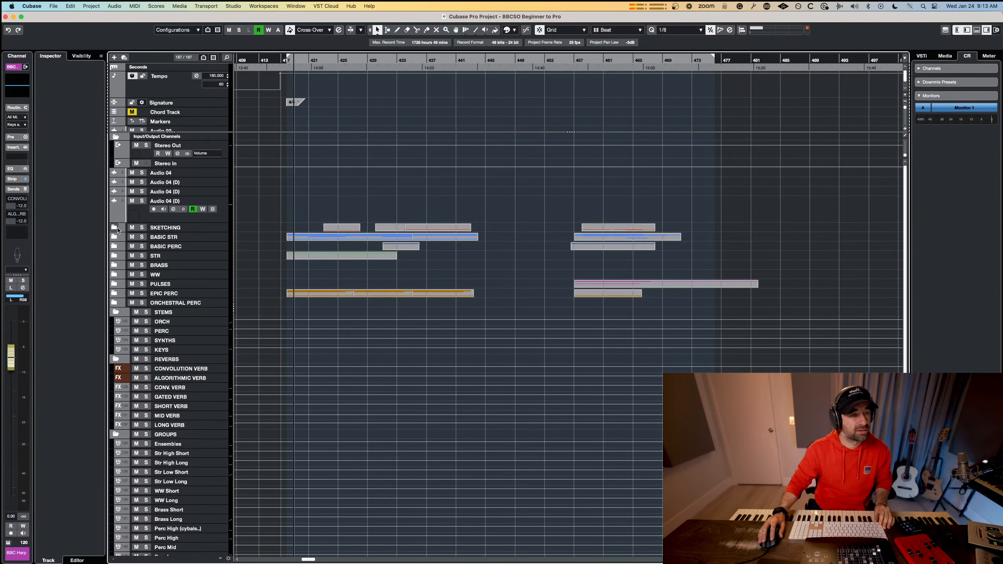
Expand the BASIC PERC, BASIC STR and SKETCHING folders to show their tracks.
left_click(114, 246)
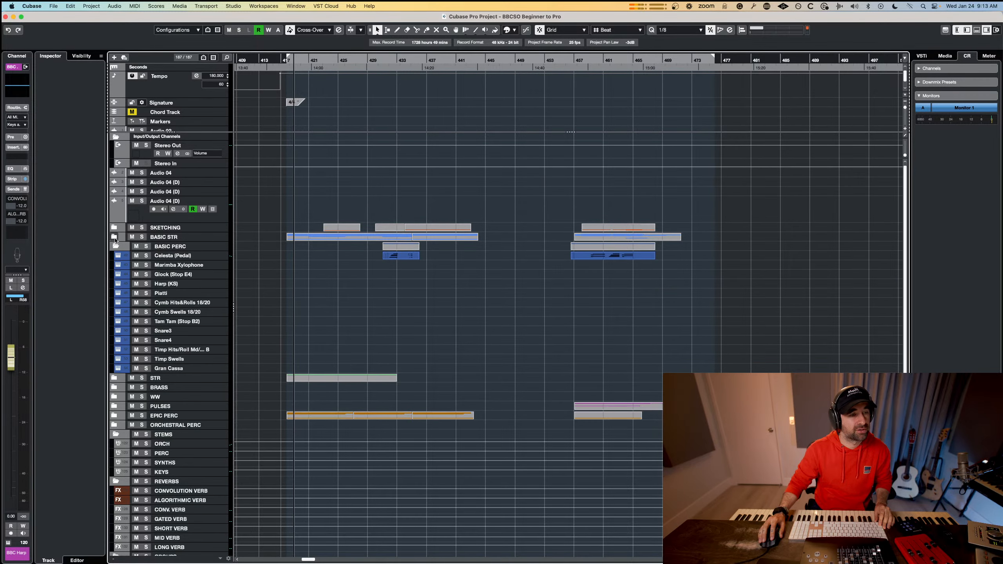
left_click(115, 237)
left_click(115, 228)
scroll(187, 255, "down", 5)
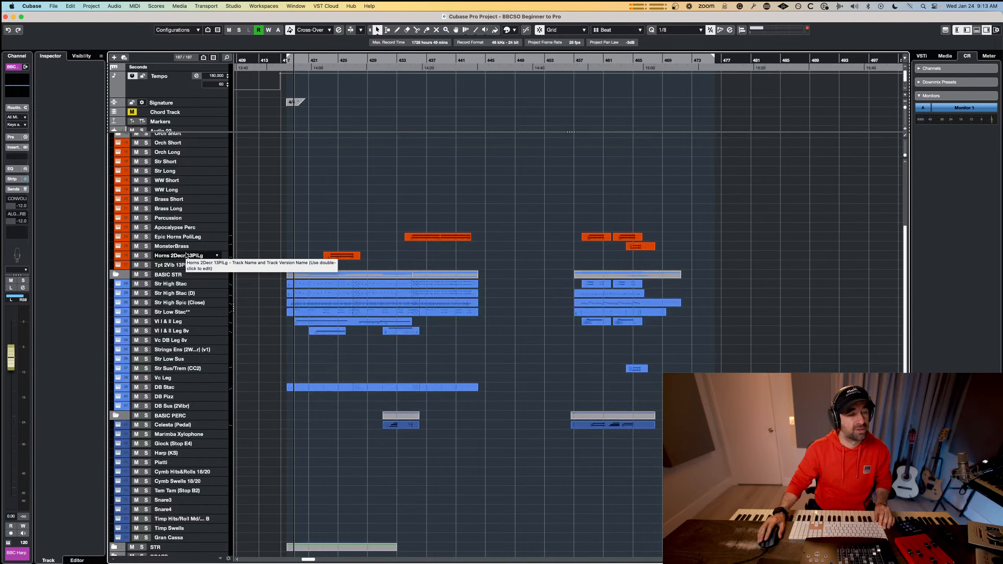
Expand the STR folder and reorder the folders so EPIC PERC precedes PULSES and ORCHESTRAL PERC directly follows STR.
scroll(187, 255, "down", 10)
left_click(114, 265)
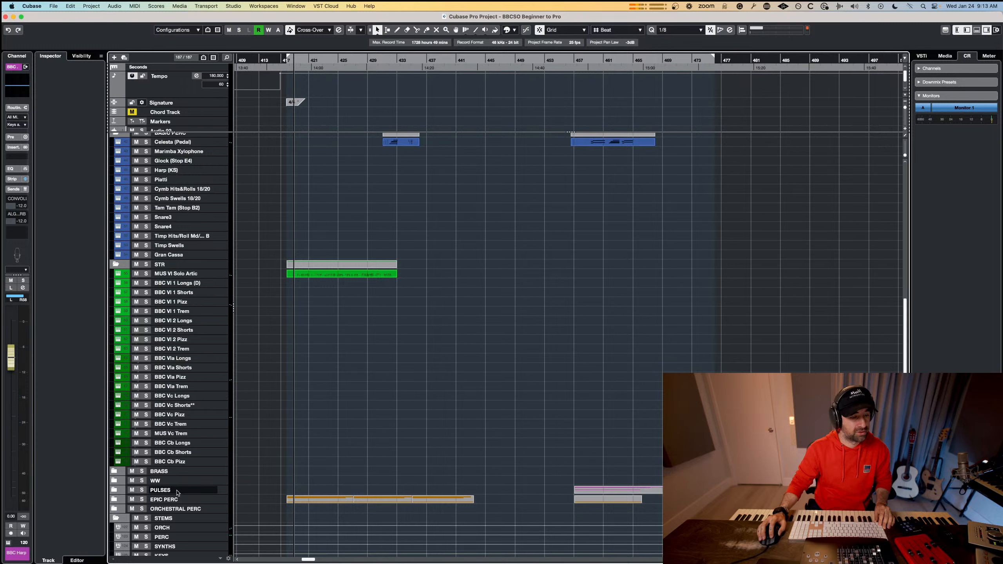
left_click(162, 500)
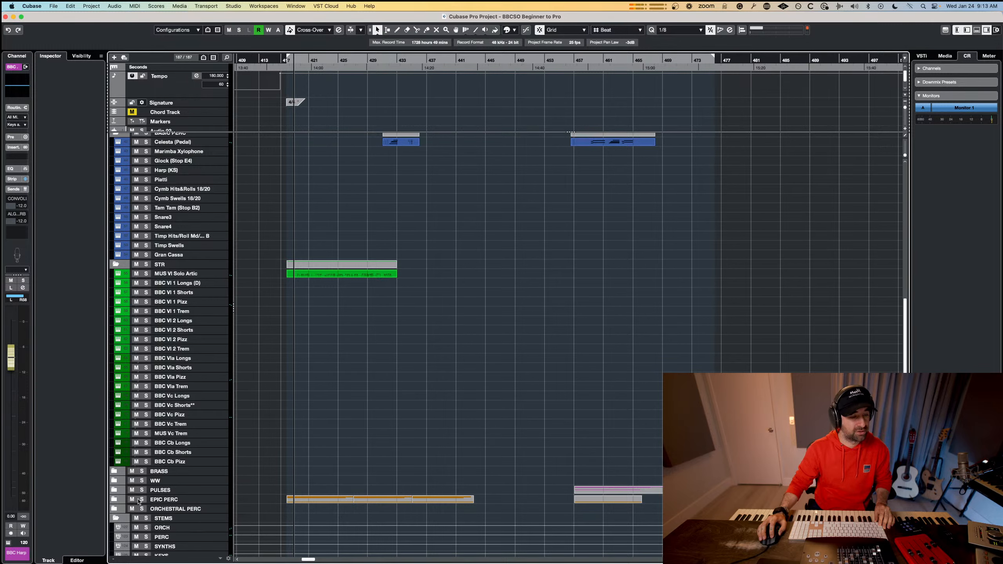
left_click_drag(166, 490, 166, 490)
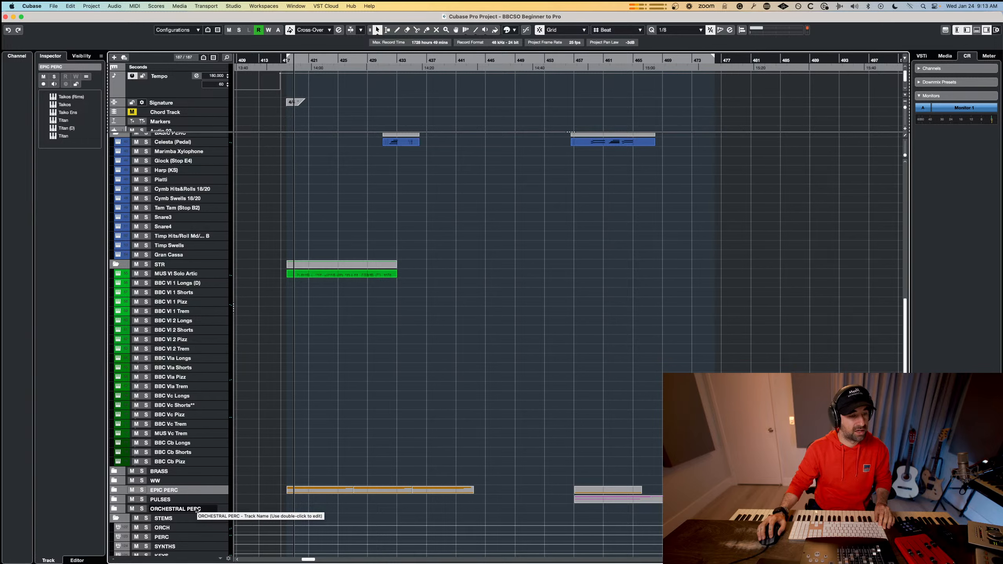
left_click(194, 508)
left_click_drag(192, 473, 191, 472)
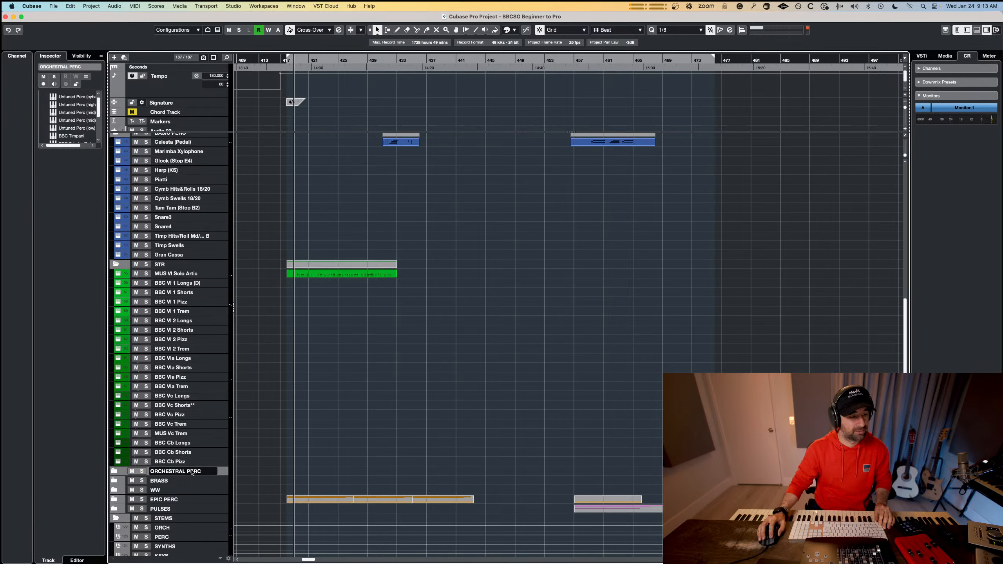
Expand the PULSES and ORCHESTRAL PERC folders and review the track order back up to the sketching tracks.
left_click(114, 509)
left_click(114, 471)
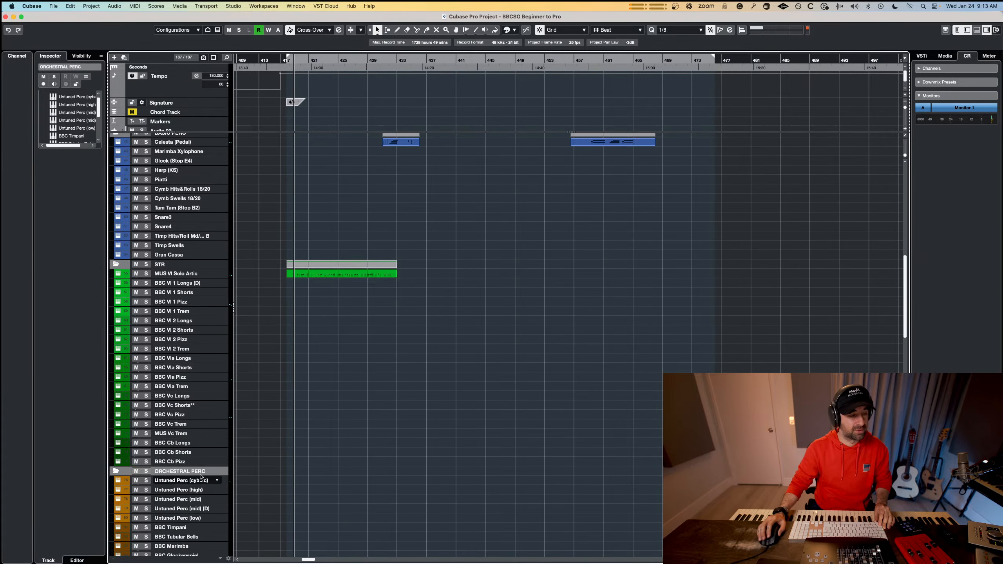
scroll(203, 467, "down", 15)
scroll(204, 467, "up", 15)
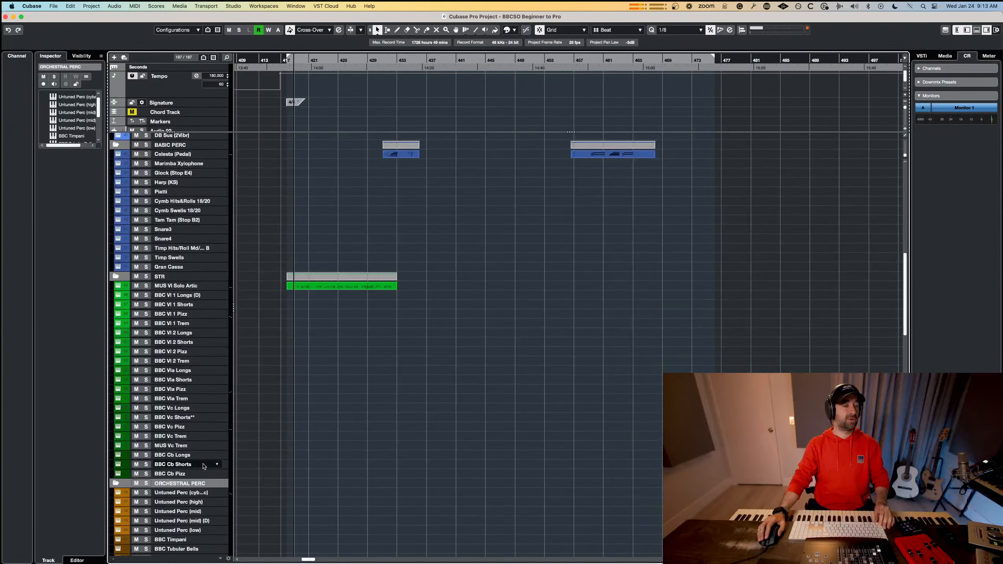
scroll(203, 466, "up", 10)
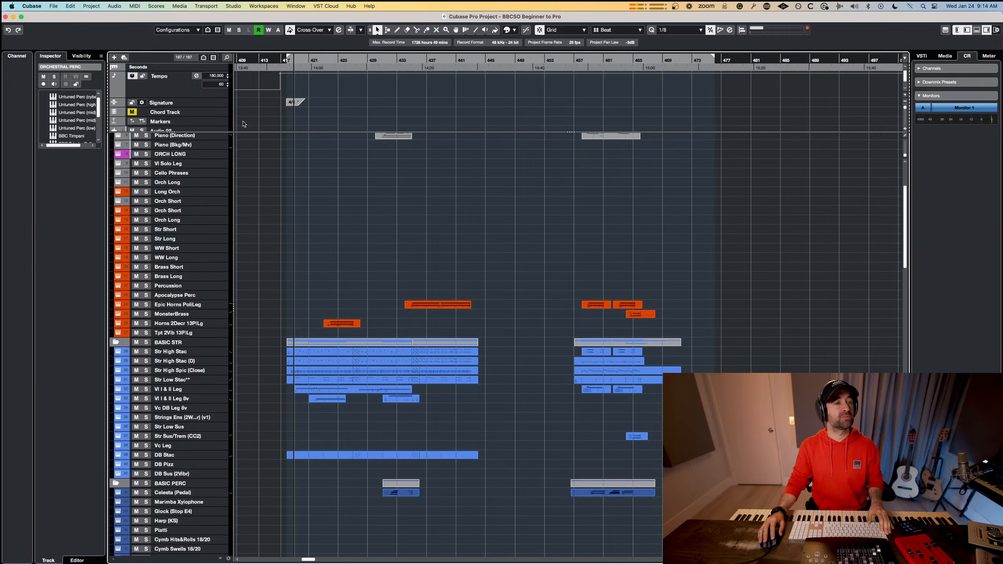
left_click(185, 113)
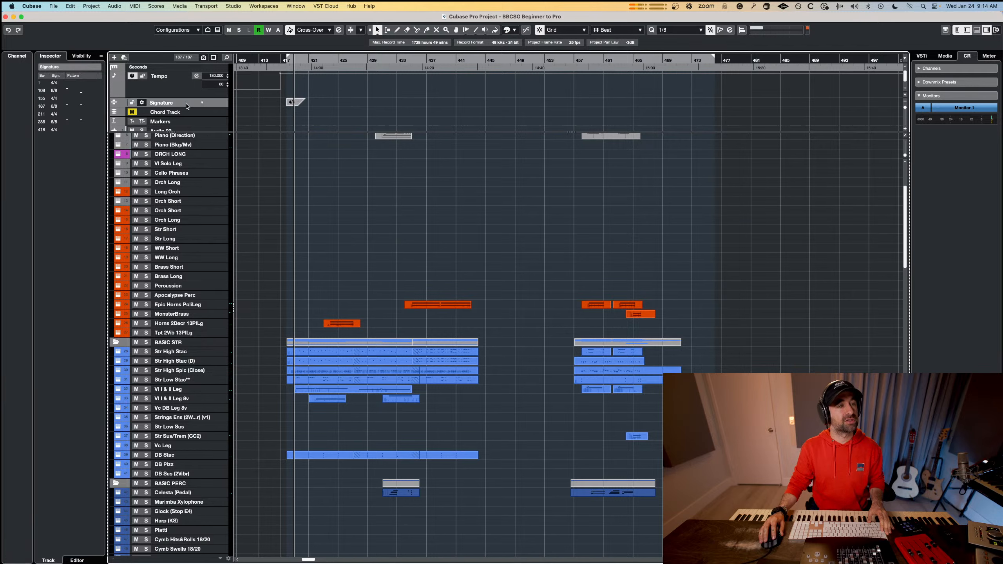
left_click(182, 81)
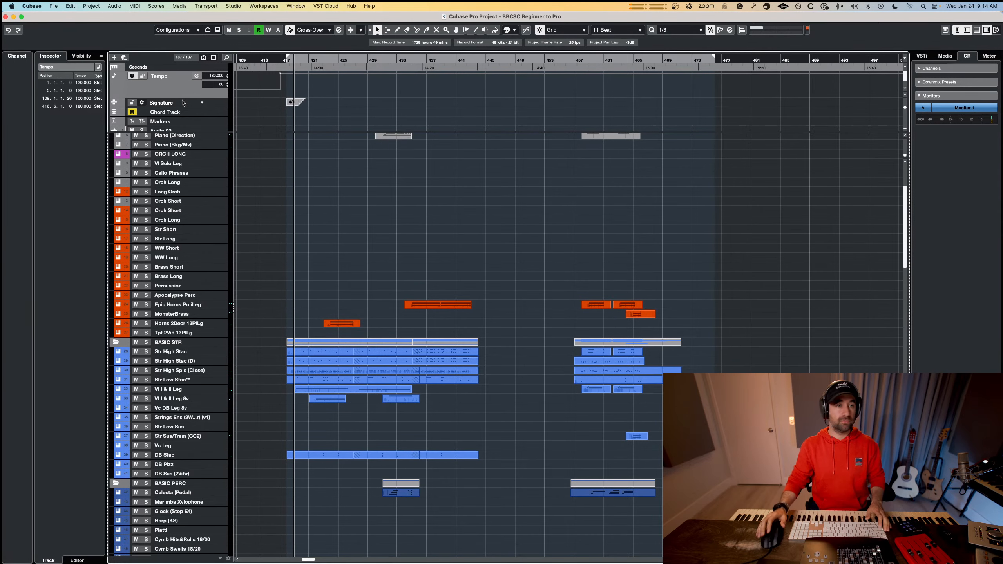
Switch to Zoom, move the participant video strip over the project's ruler area, and return to Cubase.
key("super+Tab")
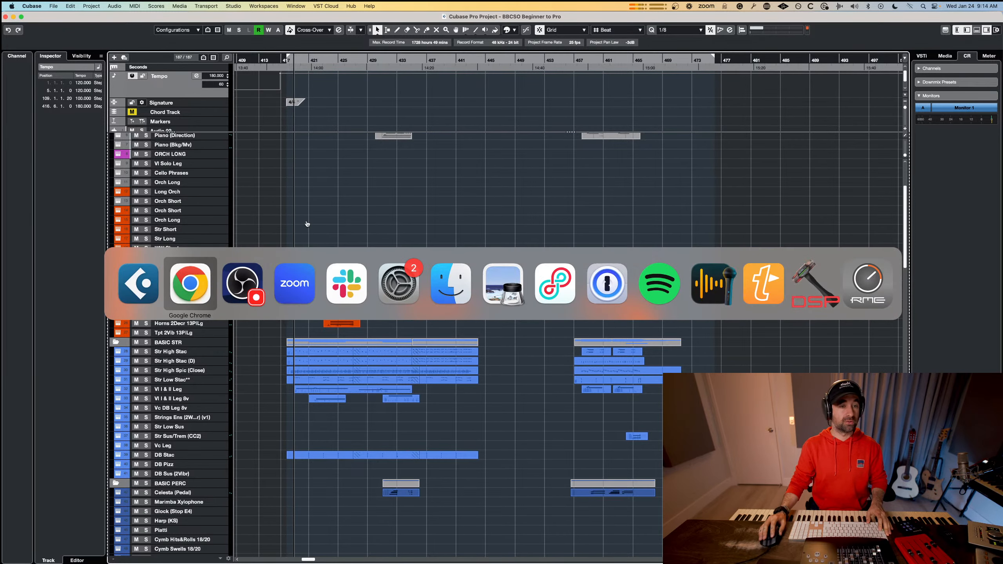
left_click(287, 288)
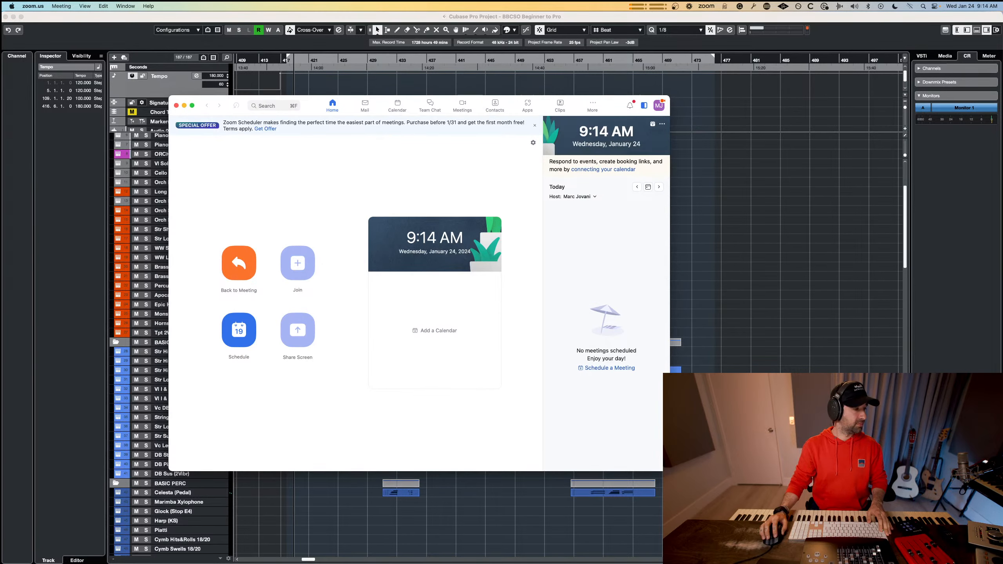
left_click_drag(413, 372, 582, 116)
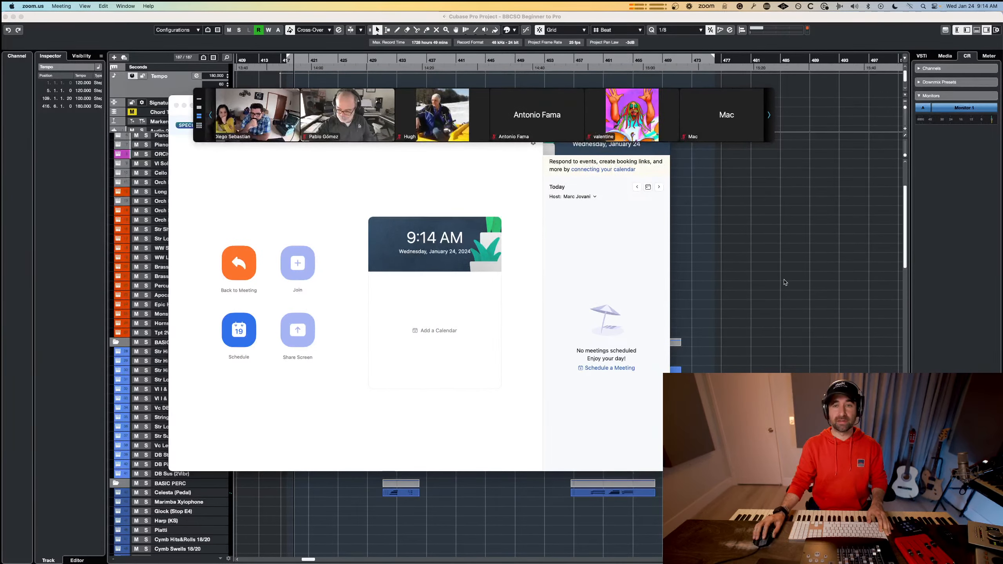
left_click(784, 282)
Show the meeting participants in gallery view and move the video window up to just below the menu bar.
mouse_move(199, 129)
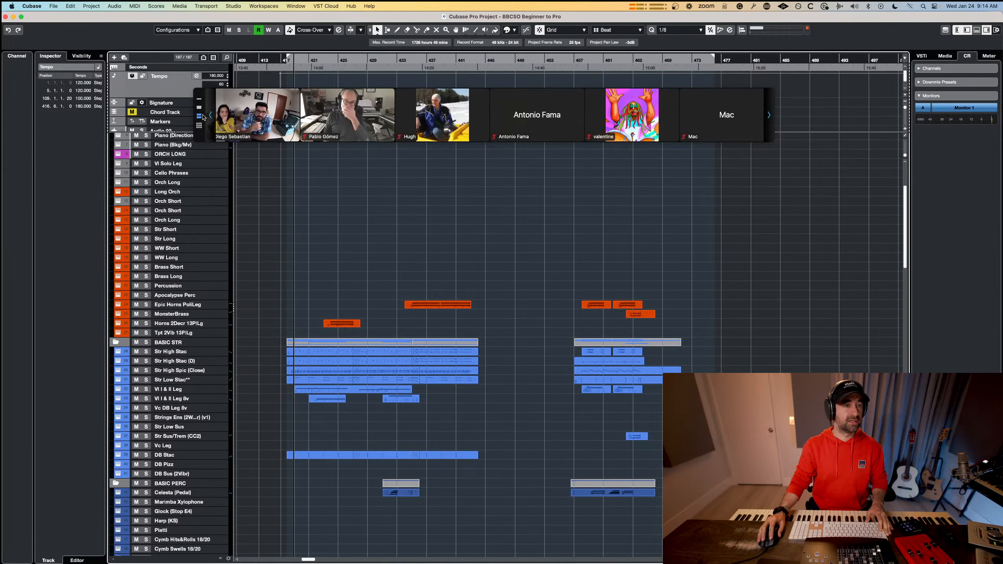
left_click(199, 126)
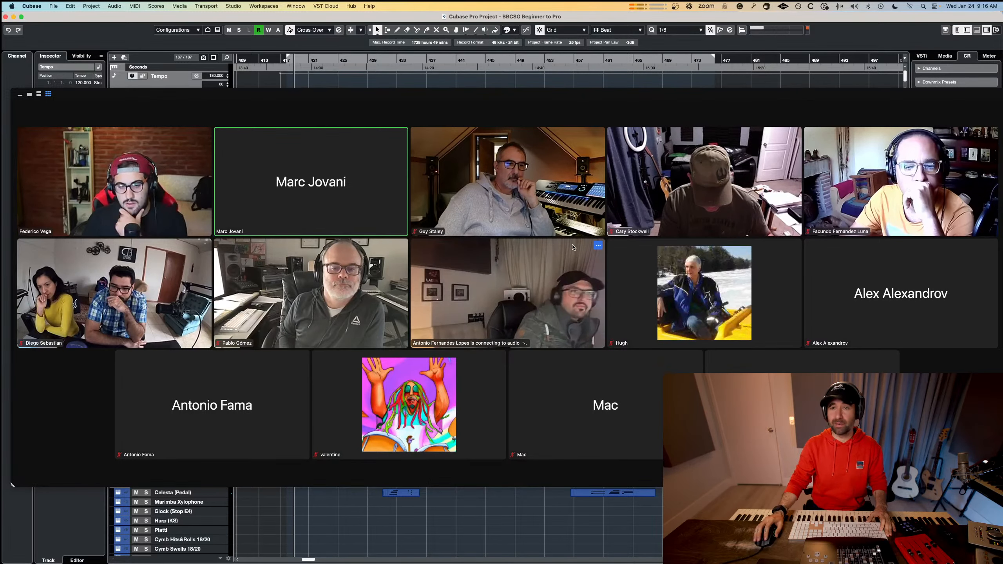
left_click_drag(625, 92, 616, 19)
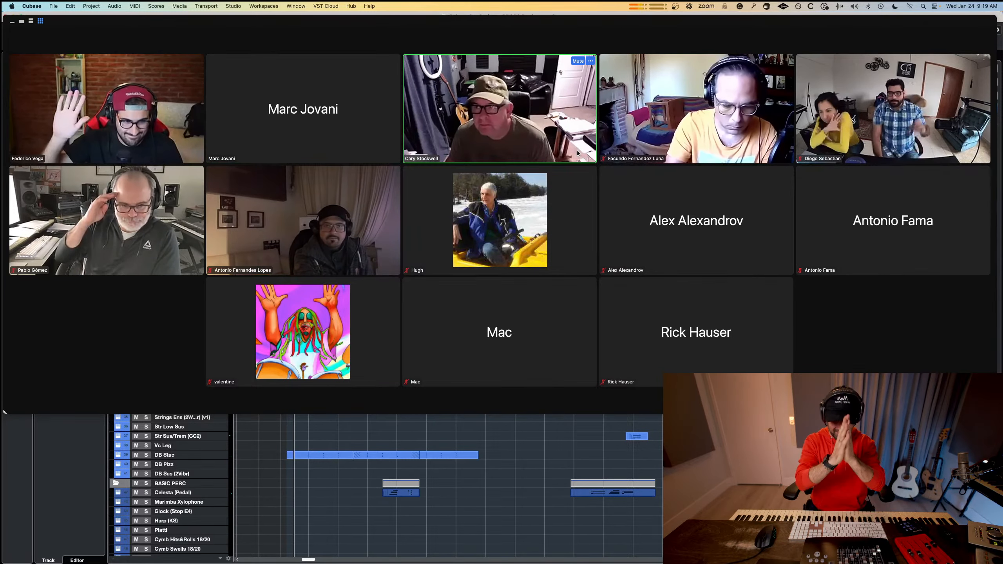
right_click(484, 144)
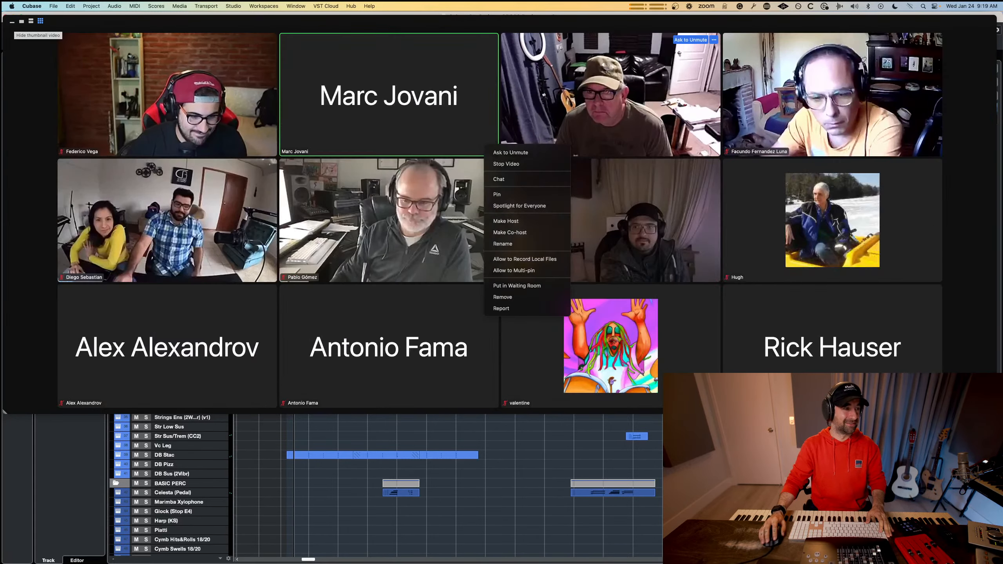
left_click(12, 22)
left_click(609, 536)
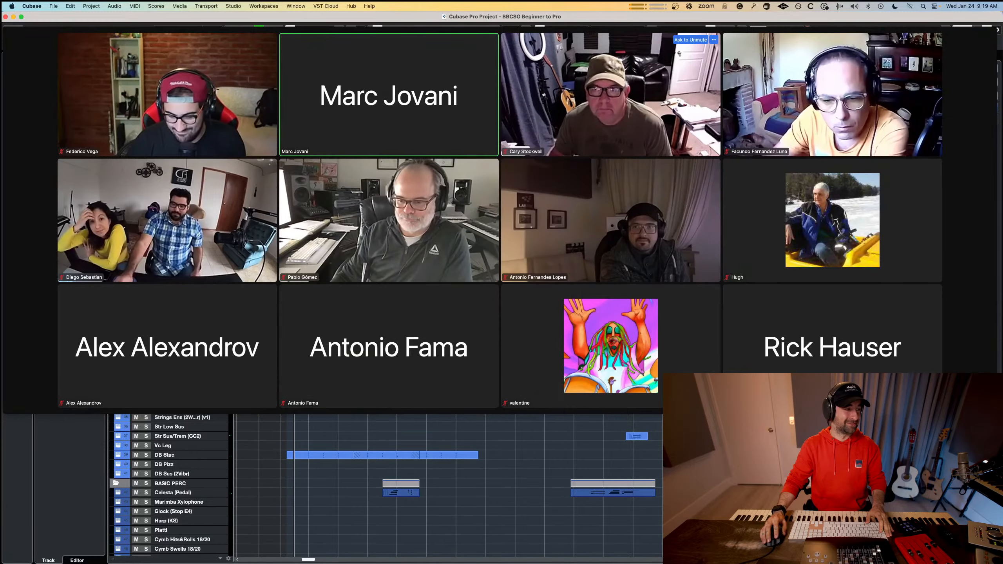